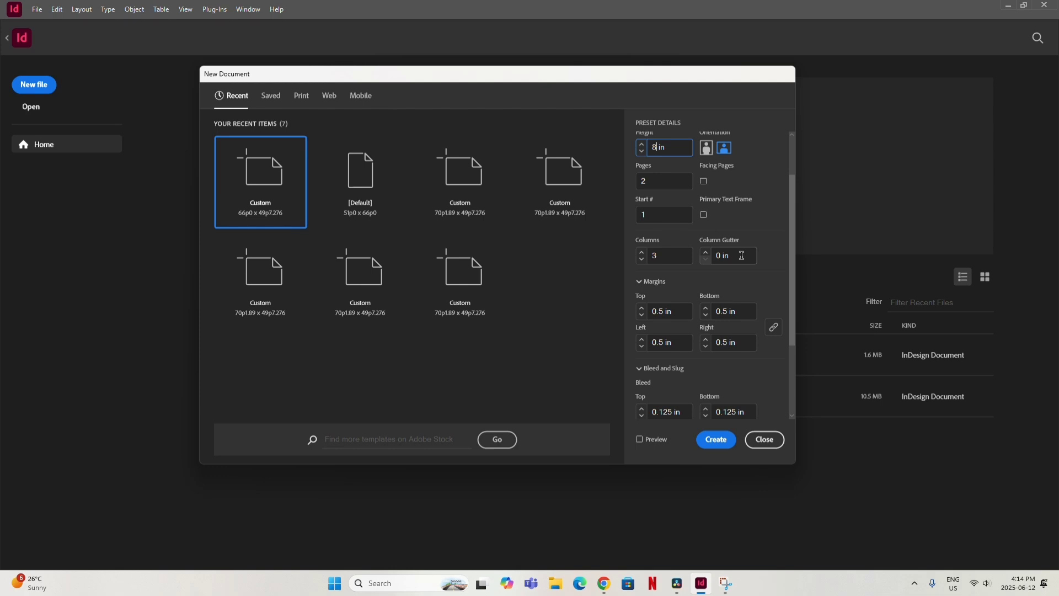
Create a two-page document 8 in high with three columns, 0 in gutter, 0.5 in margins and 0.125 in bleed.
scroll(742, 259, "down", 1)
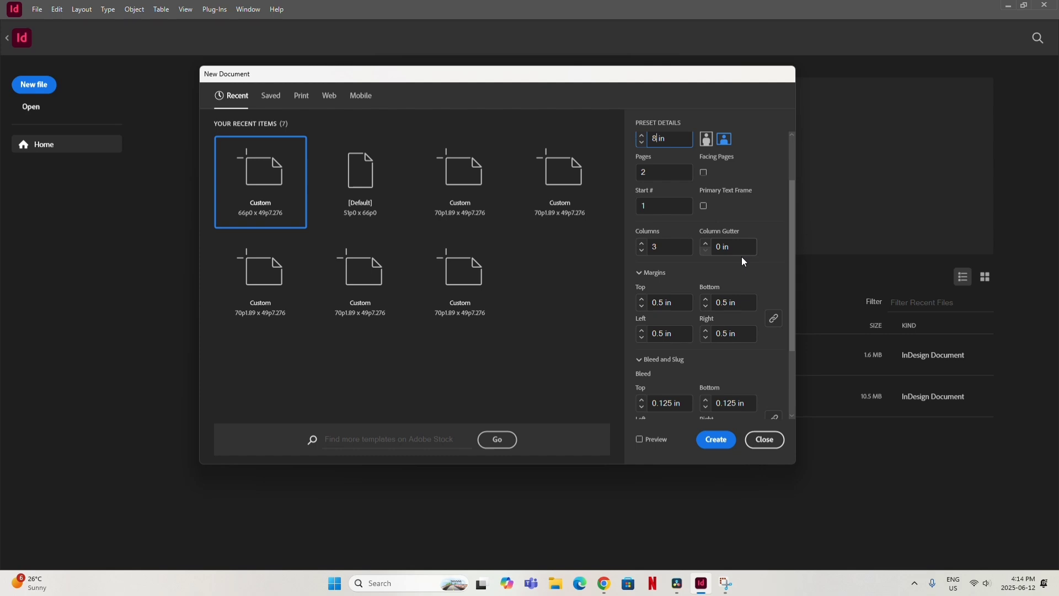
scroll(743, 261, "down", 3)
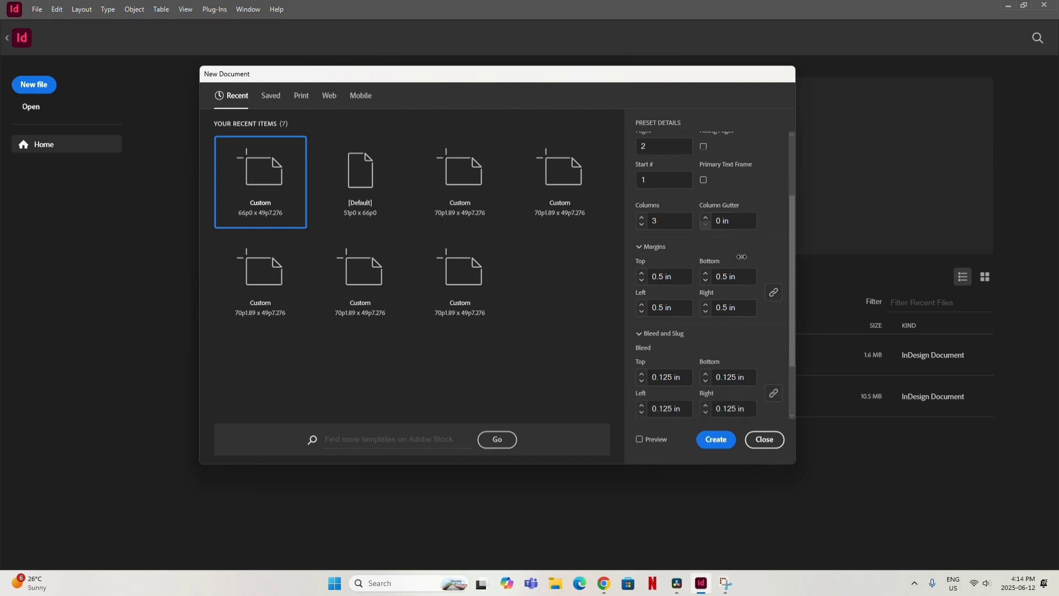
scroll(742, 257, "up", 4)
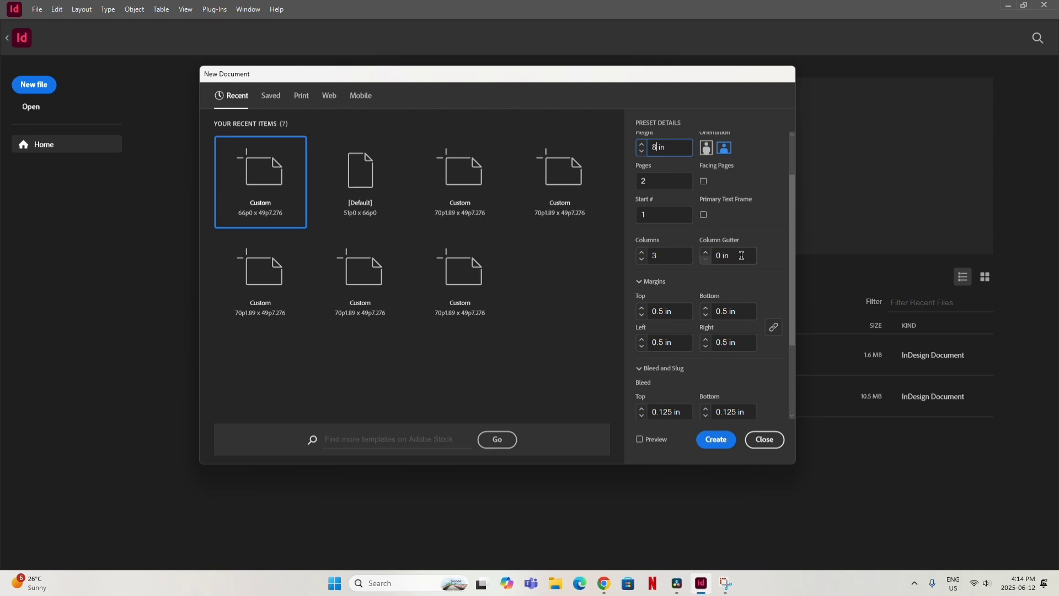
scroll(741, 255, "down", 1)
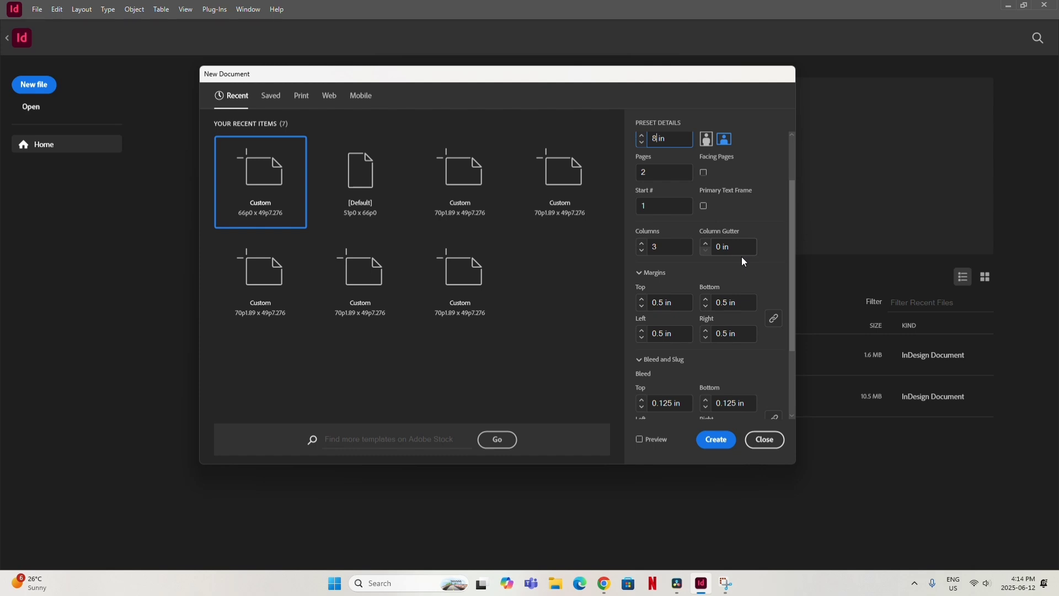
scroll(743, 260, "down", 3)
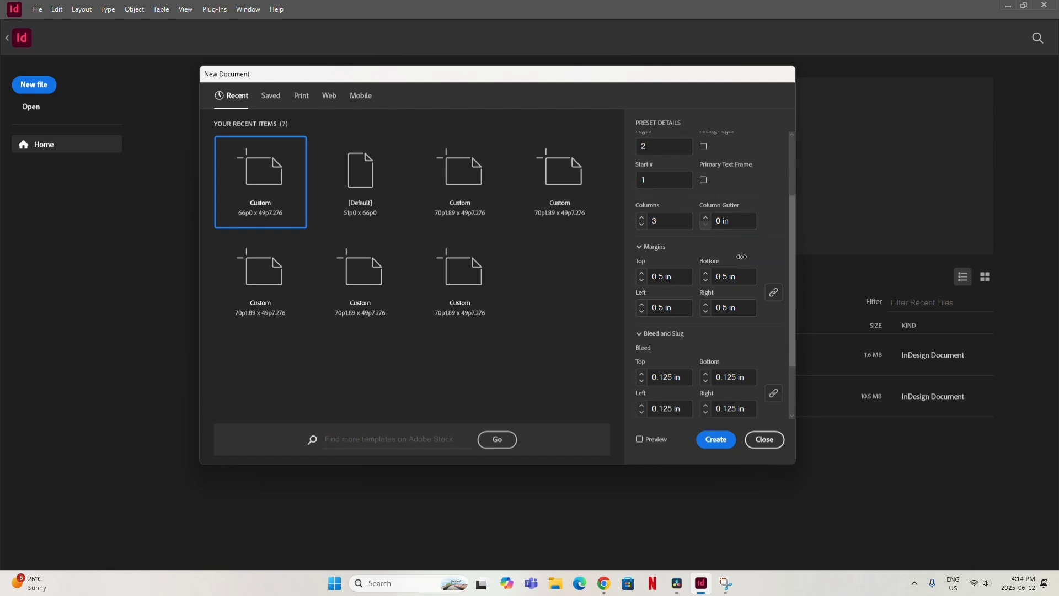
key("Return")
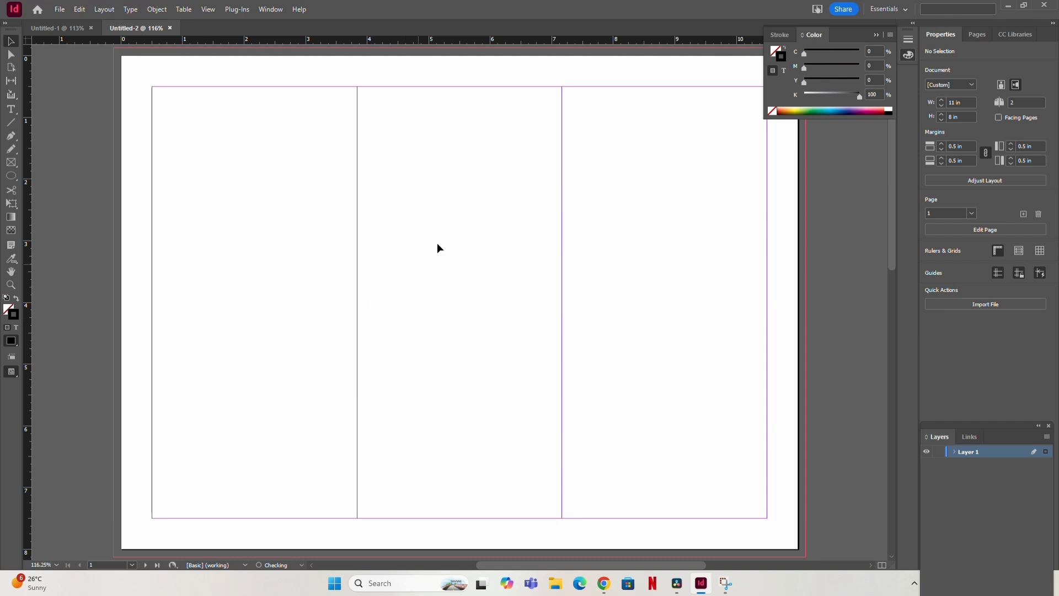
Look over both pages of the new document to examine the three-column layout.
scroll(441, 244, "down", 5)
scroll(443, 239, "down", 5)
scroll(441, 240, "up", 5)
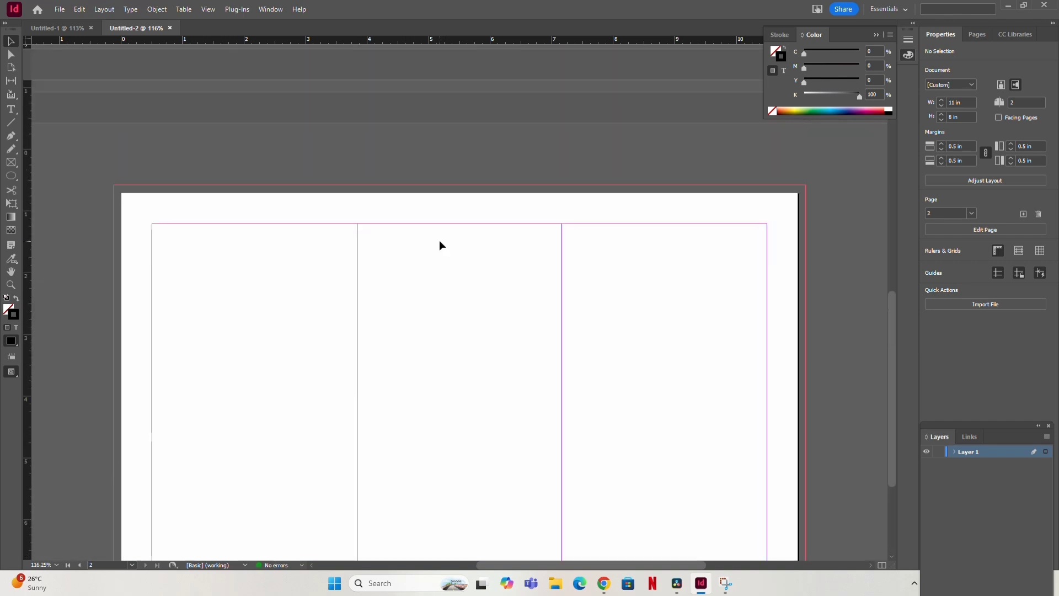
scroll(437, 240, "up", 6)
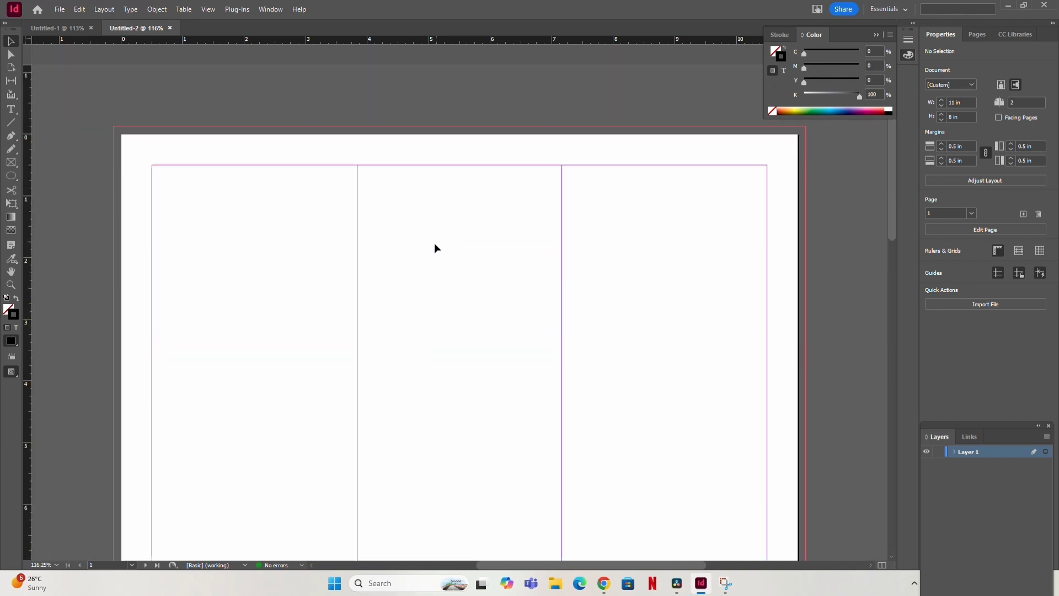
scroll(414, 270, "down", 1)
scroll(414, 270, "up", 1)
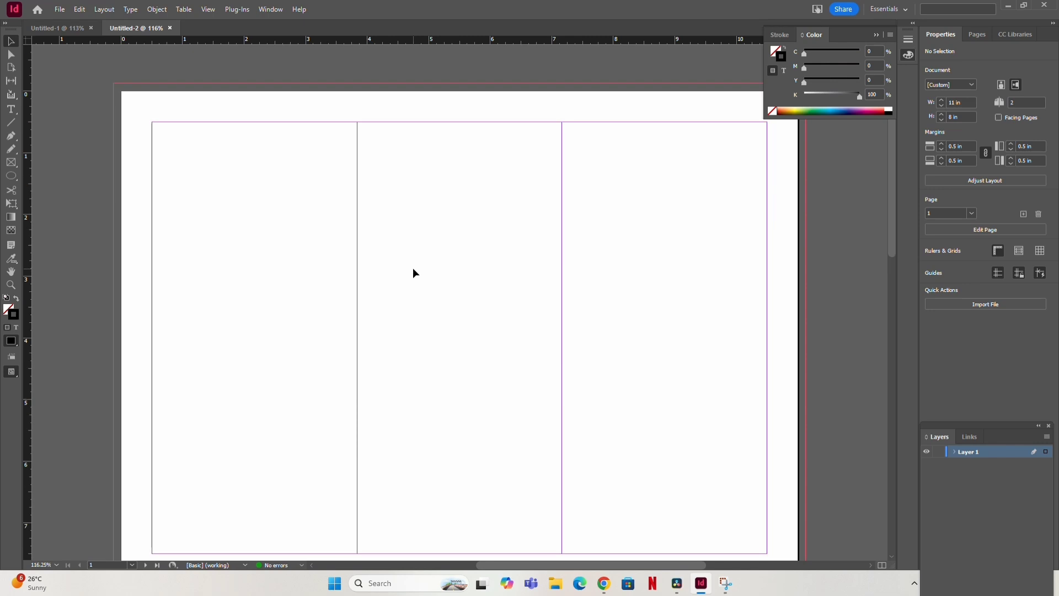
scroll(414, 273, "down", 1)
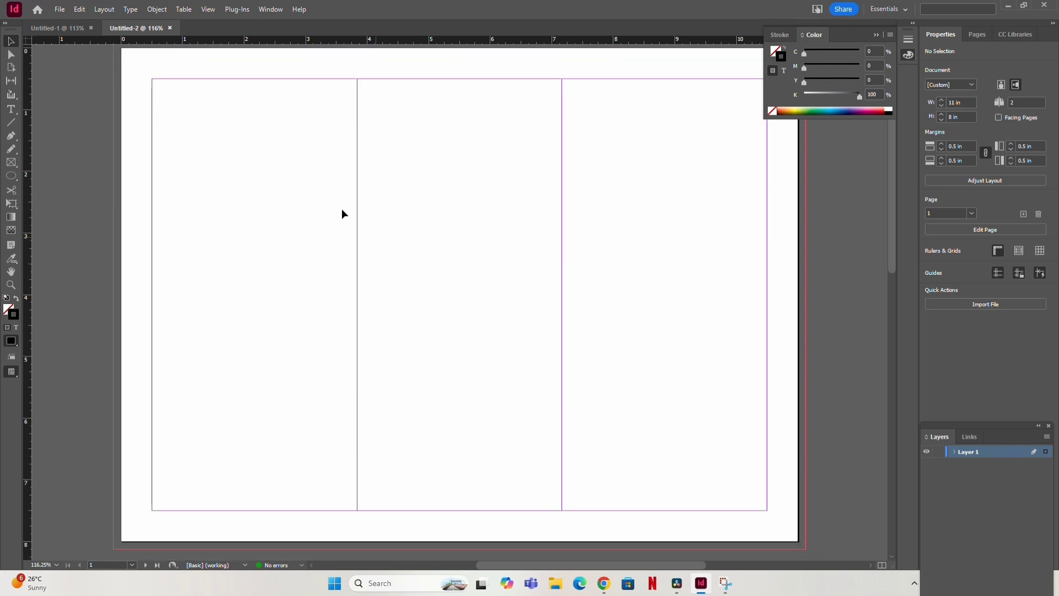
Switch the active shape tool from Ellipse to Rectangle.
left_click(17, 175)
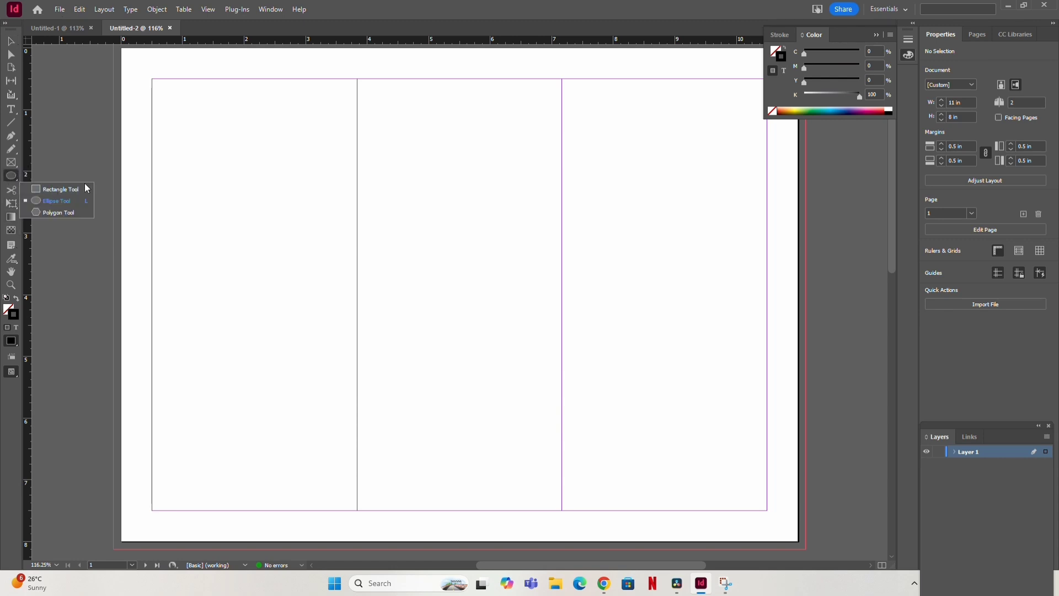
left_click(86, 188)
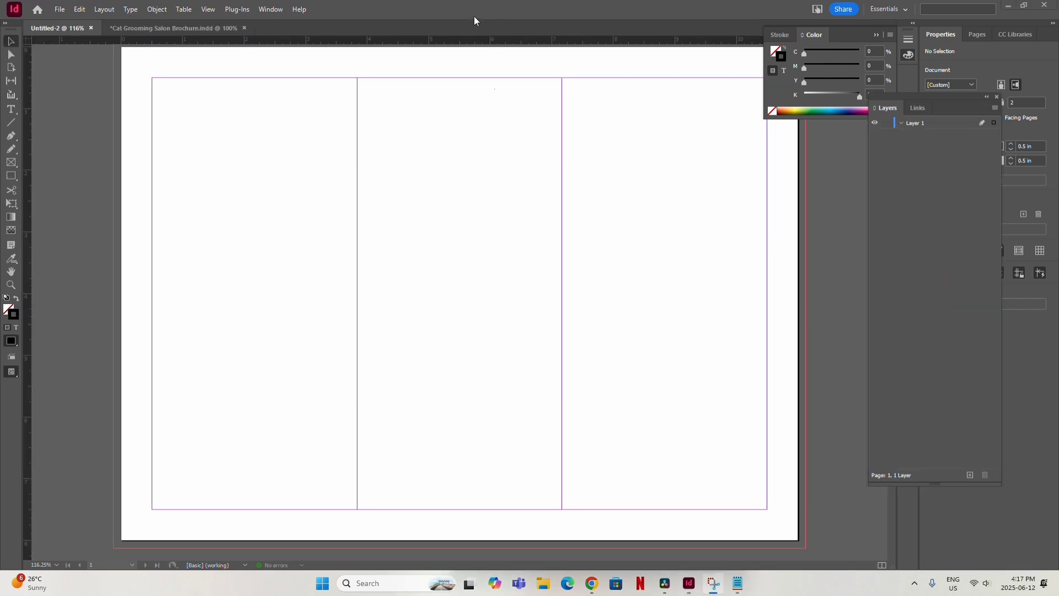
scroll(518, 154, "up", 1)
scroll(519, 153, "down", 4)
scroll(519, 153, "up", 3)
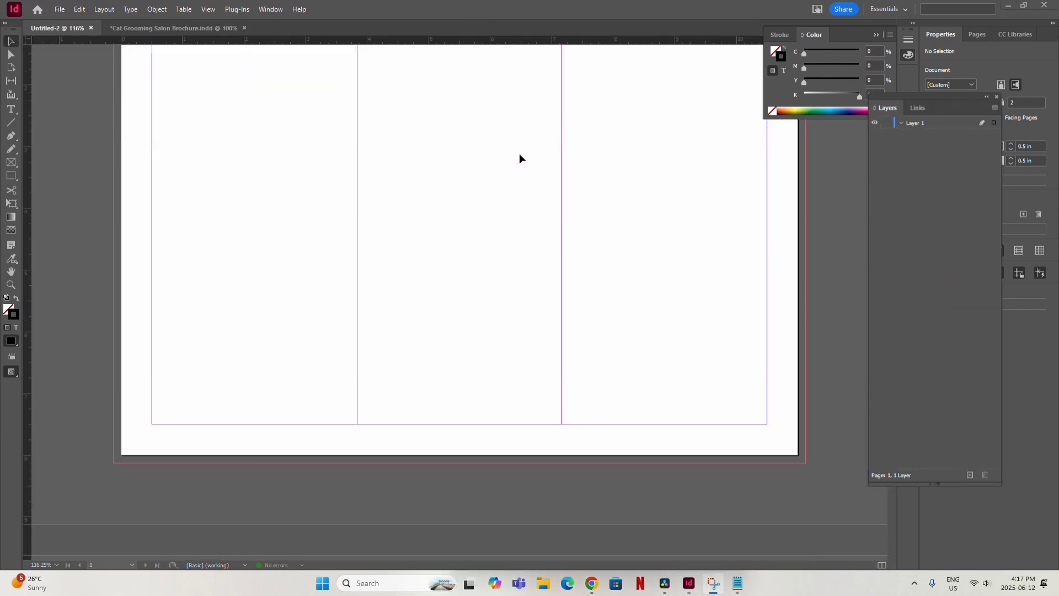
scroll(518, 153, "down", 2)
scroll(519, 154, "up", 4)
scroll(519, 156, "down", 2)
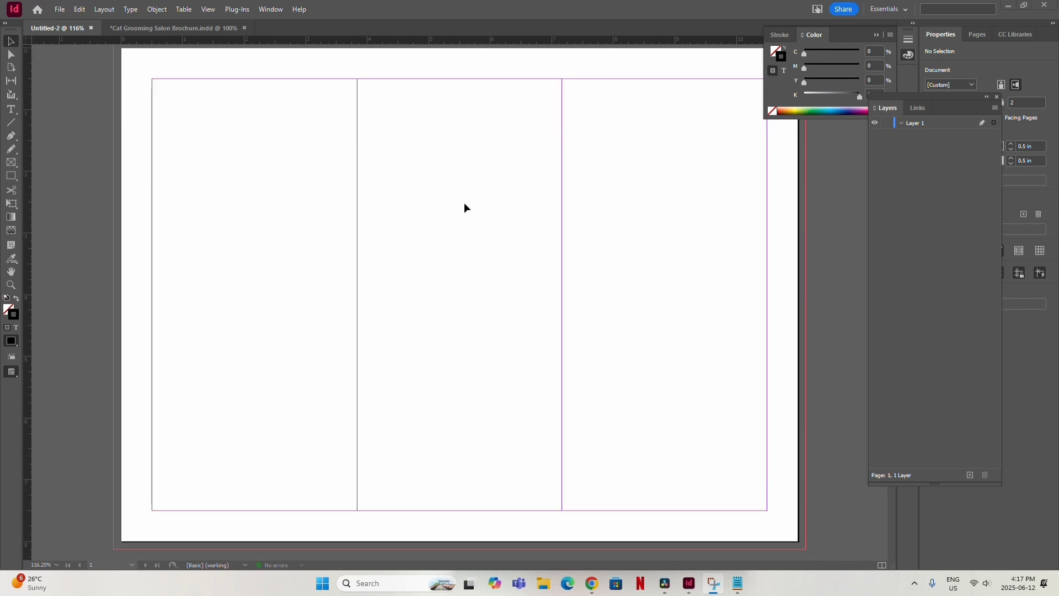
Check the hex colour codes in Notepad and draw a rectangle about 3.33 × 7 in filling the first column of page 1.
left_click(739, 584)
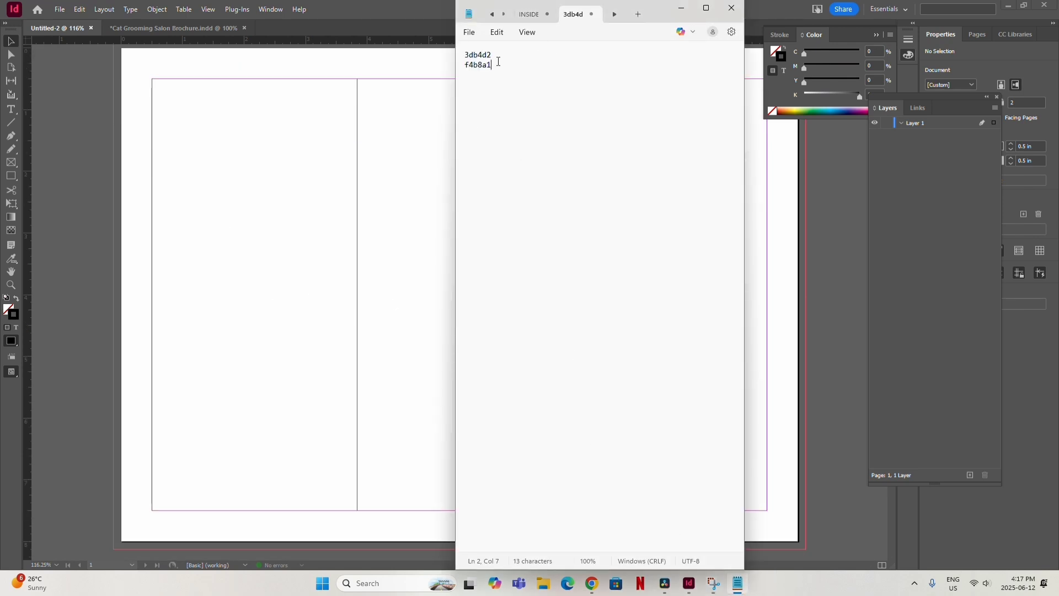
left_click(371, 348)
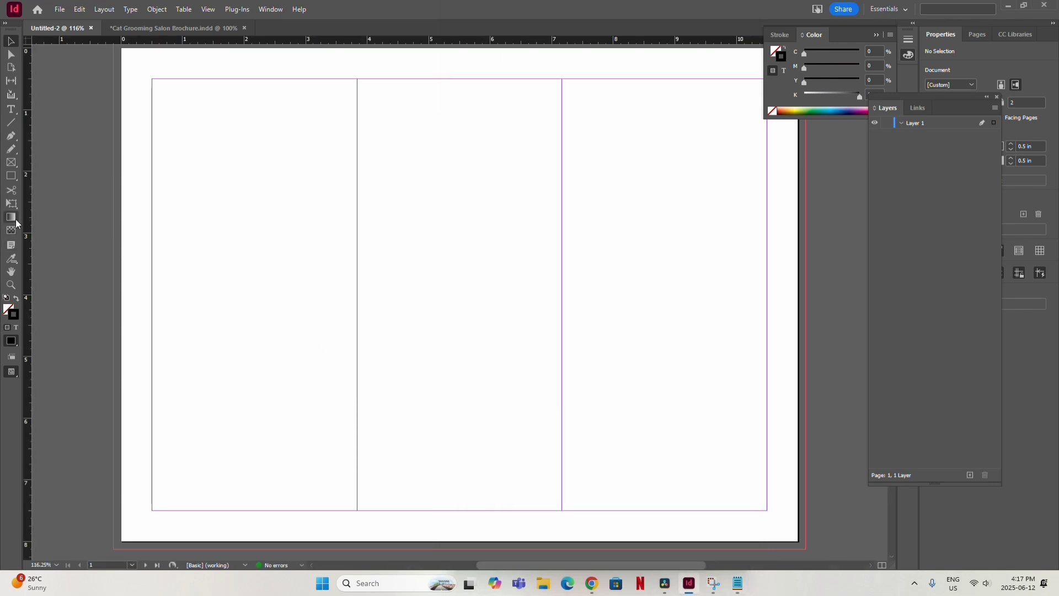
left_click(11, 175)
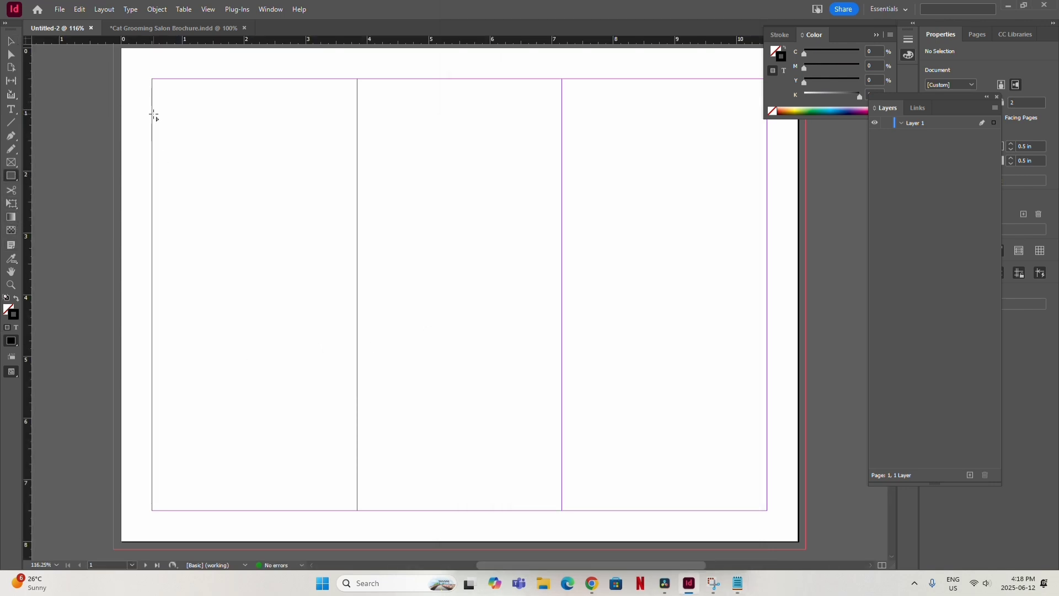
left_click_drag(153, 79, 357, 513)
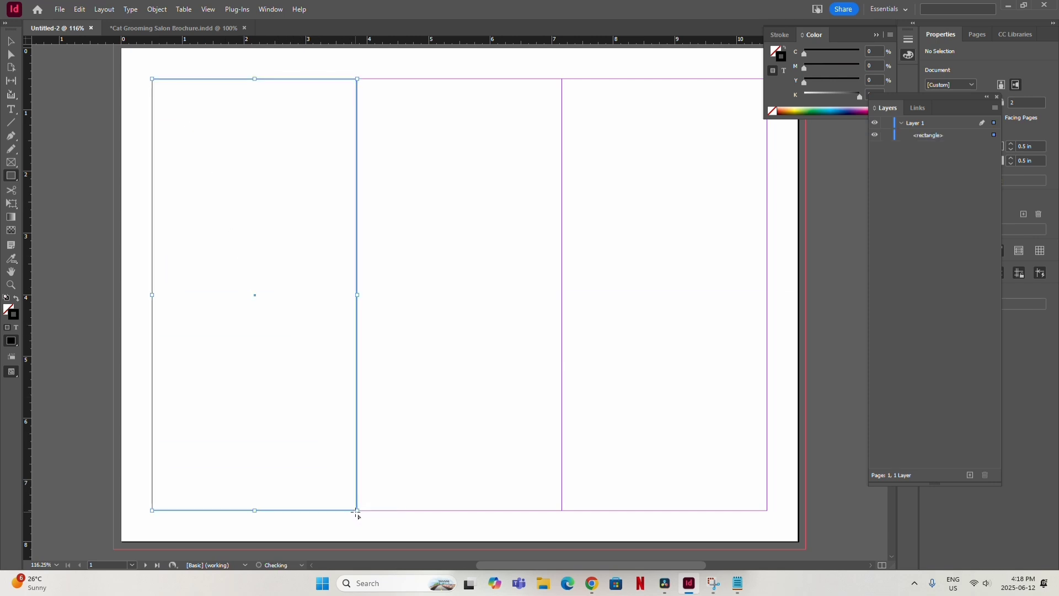
Set the rectangle's fill to hex colour 3db4d2, copied from the Notepad notes.
left_click(8, 310)
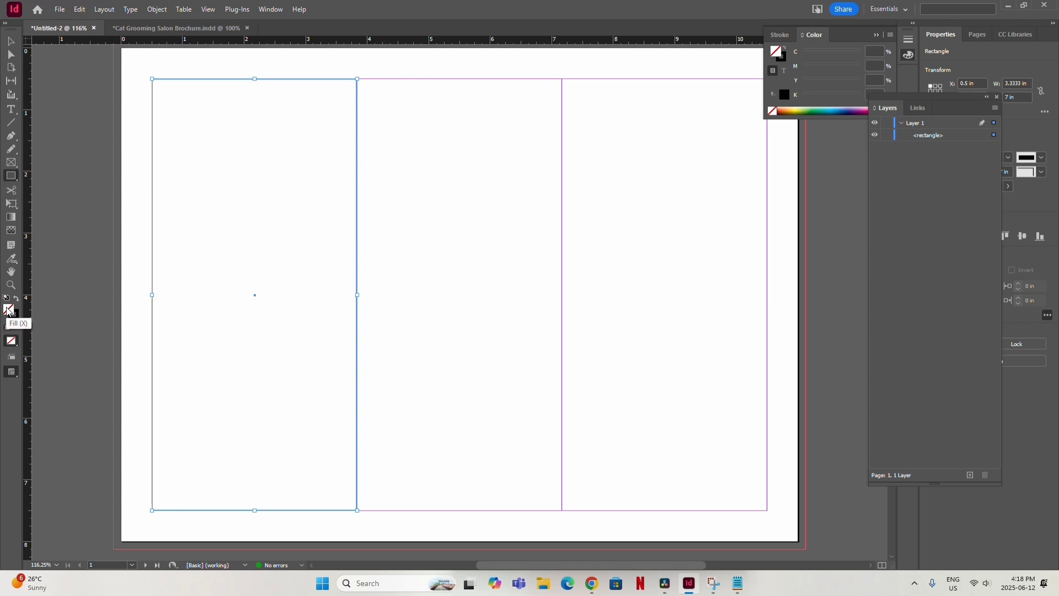
double_click(8, 310)
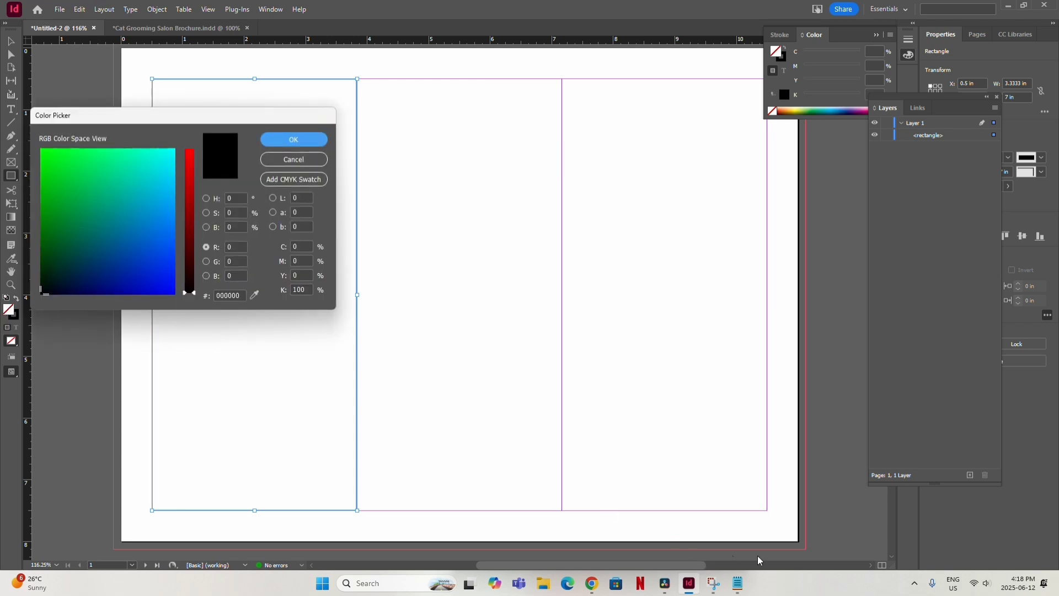
left_click(741, 593)
double_click(490, 55)
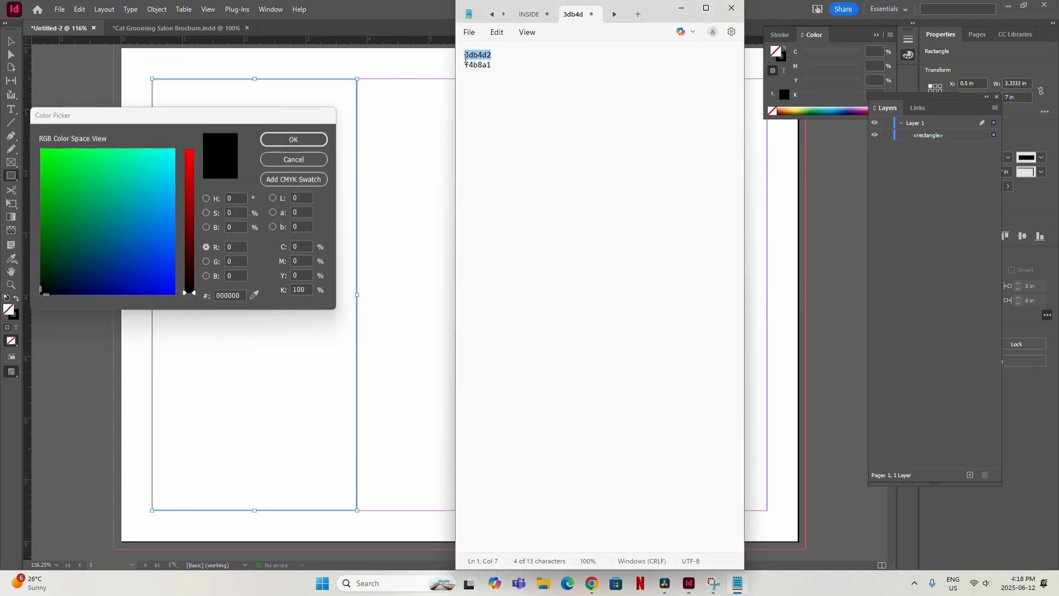
right_click(484, 60)
left_click(528, 111)
left_click_drag(665, 16, 674, 37)
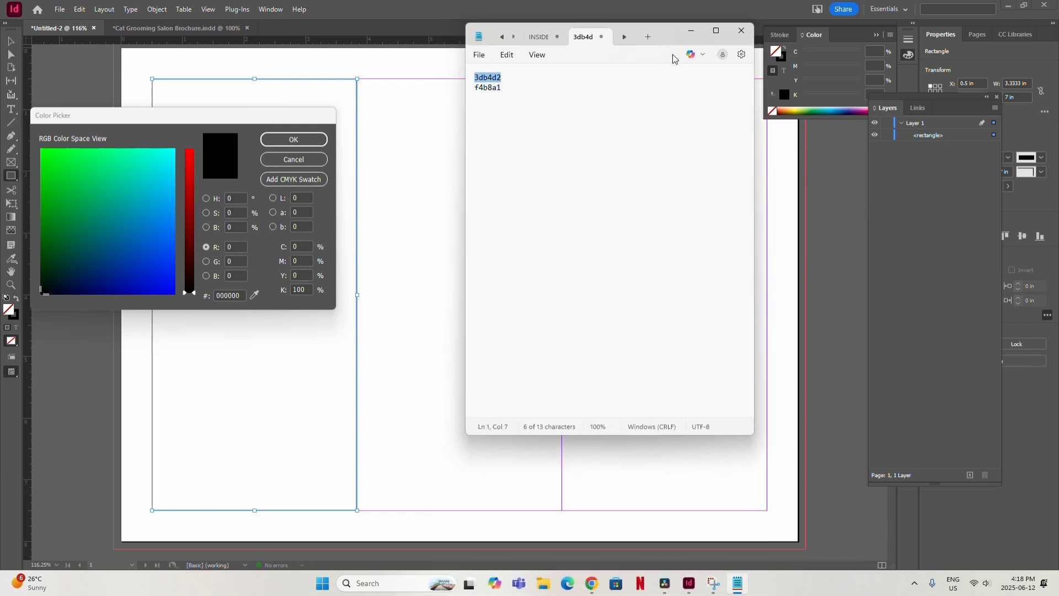
left_click(233, 295)
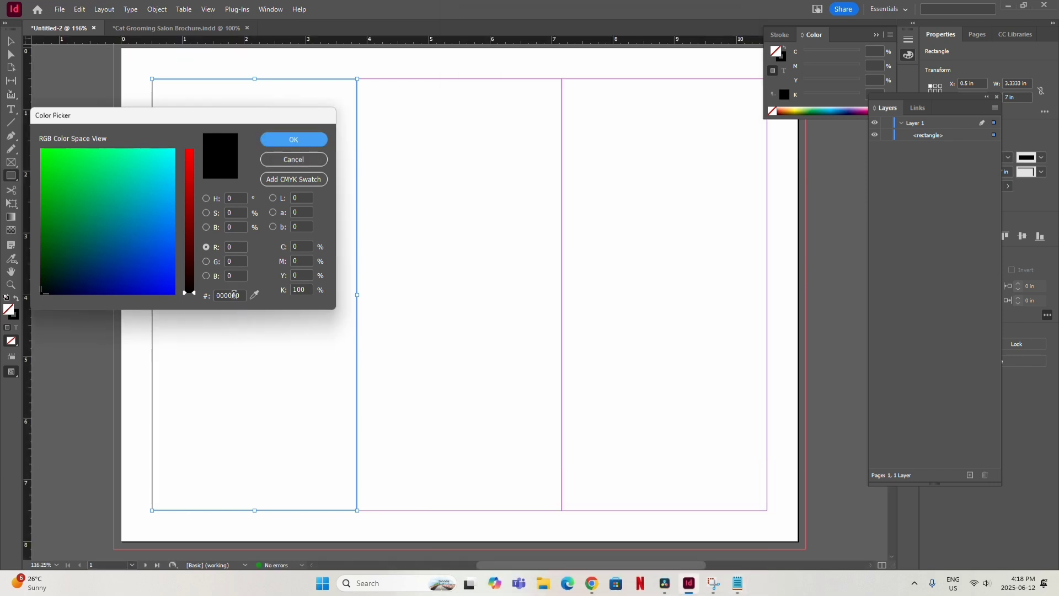
left_click(234, 295)
double_click(234, 295)
key("ctrl+v")
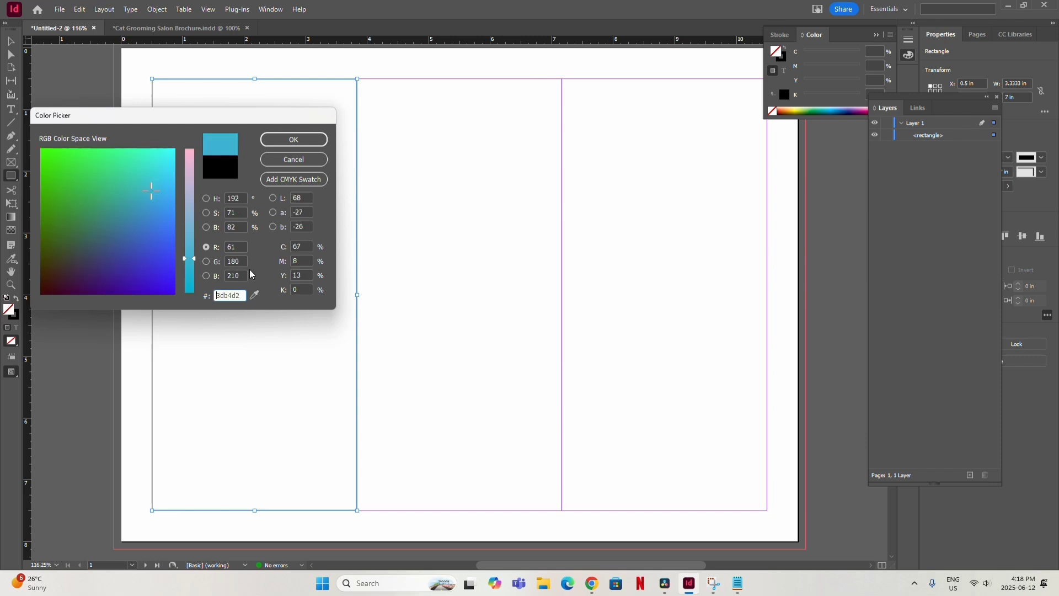
left_click(294, 139)
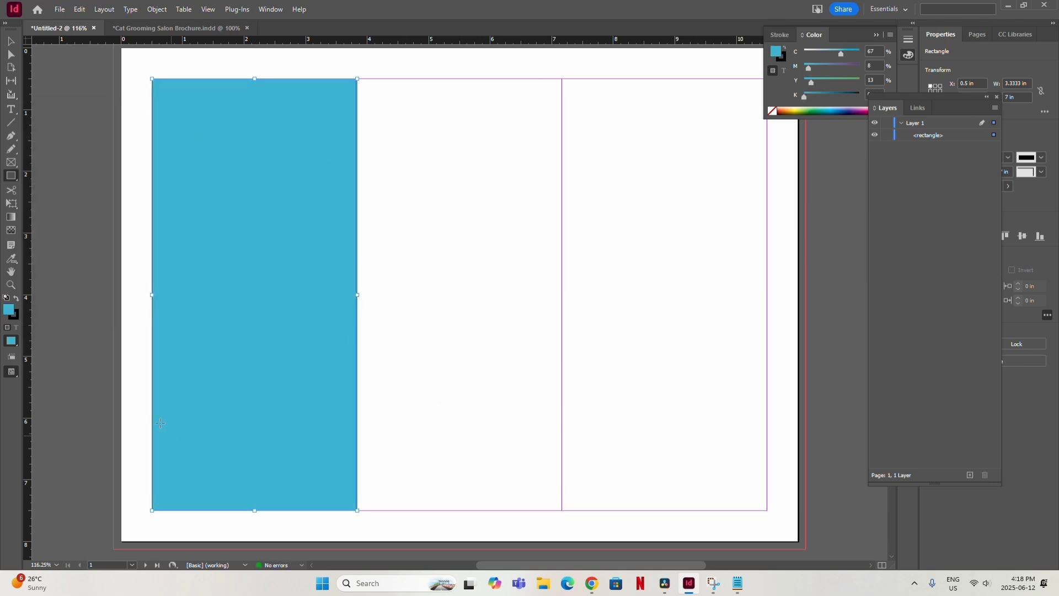
Set the rectangle's stroke to hex colour f4b8a1, copied from the Notepad notes.
double_click(14, 319)
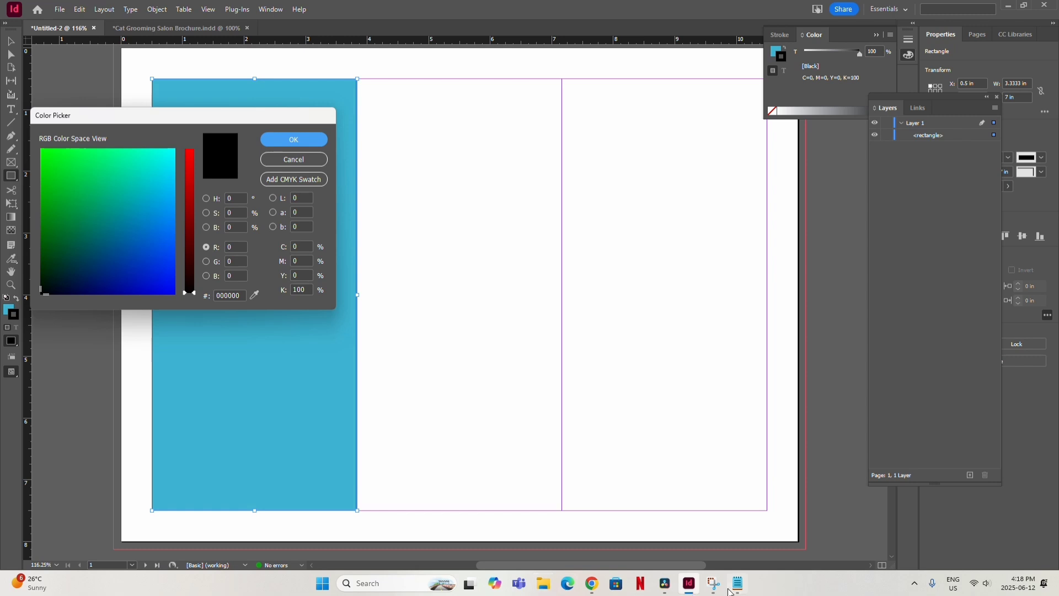
left_click(738, 583)
double_click(488, 88)
key("ctrl+c")
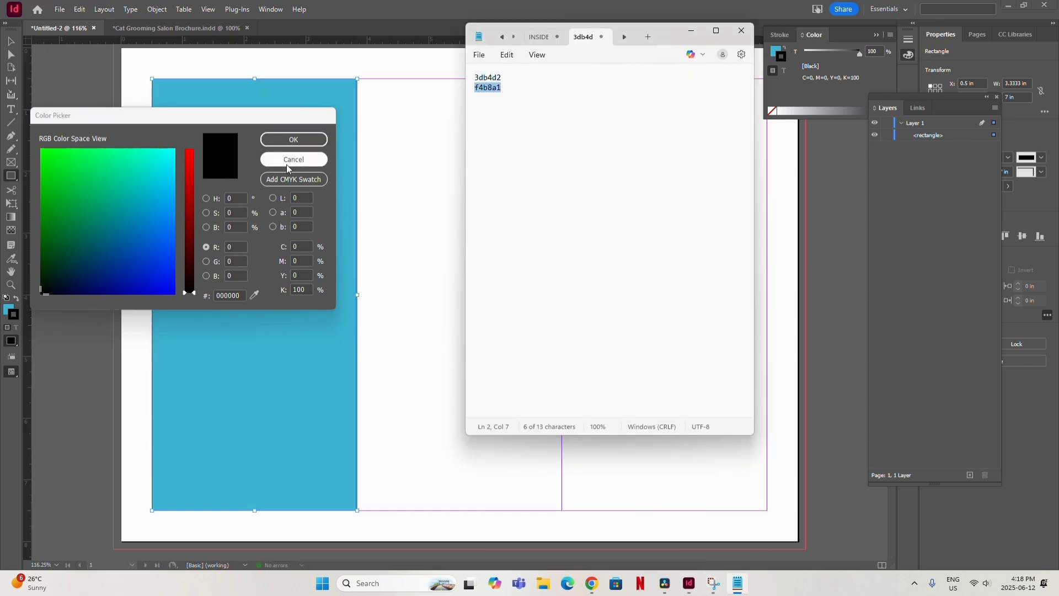
left_click(246, 171)
double_click(231, 295)
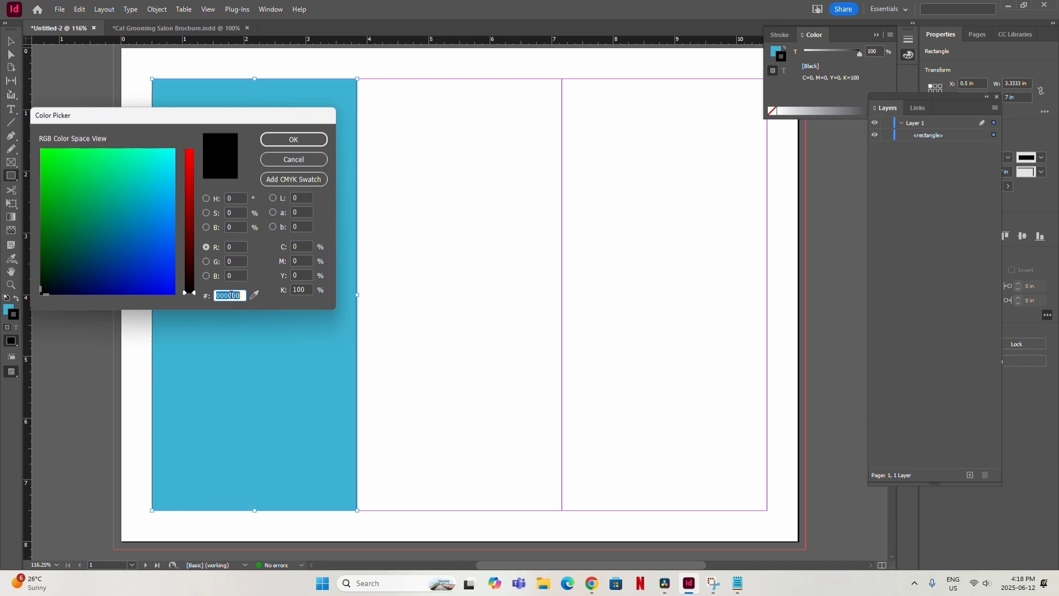
key("ctrl+v")
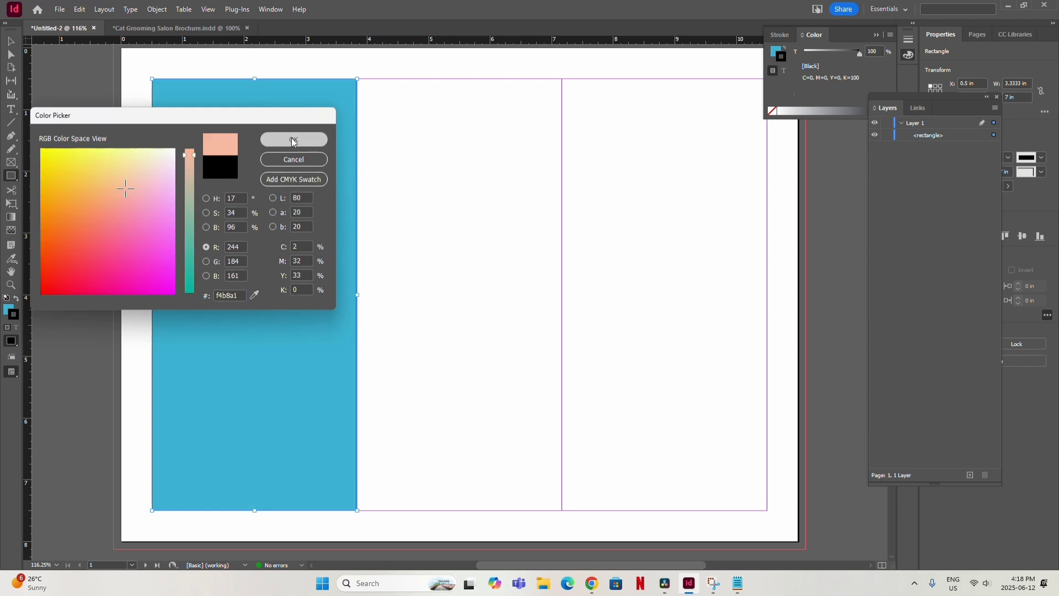
left_click(290, 139)
Move the blue rectangle off the first column to inspect its outline, and undo the move.
left_click(11, 41)
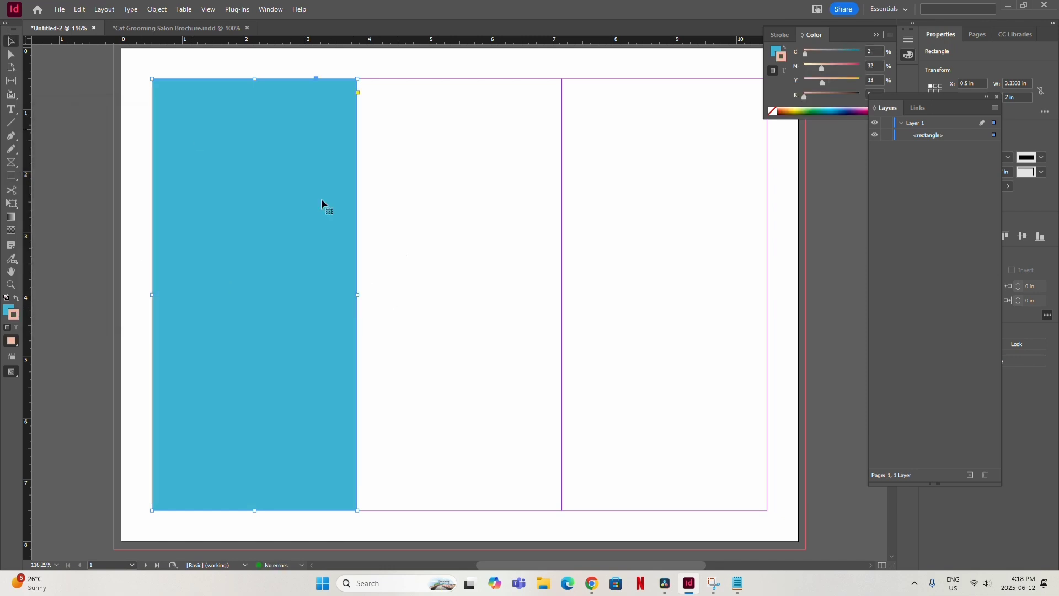
left_click(419, 257)
left_click(287, 284)
left_click_drag(287, 284, 348, 311)
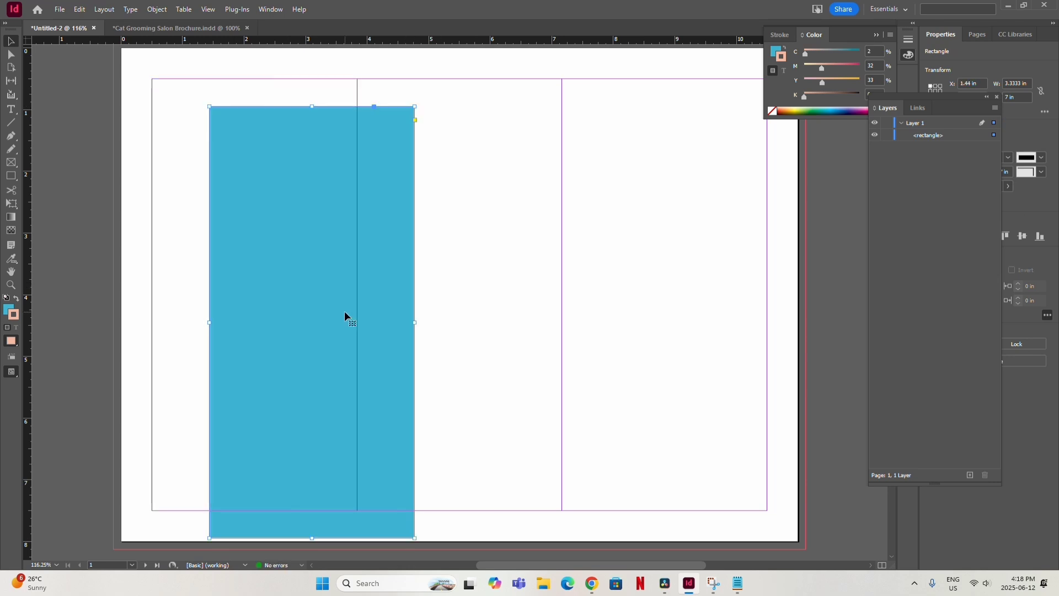
left_click(485, 278)
key("ctrl+2")
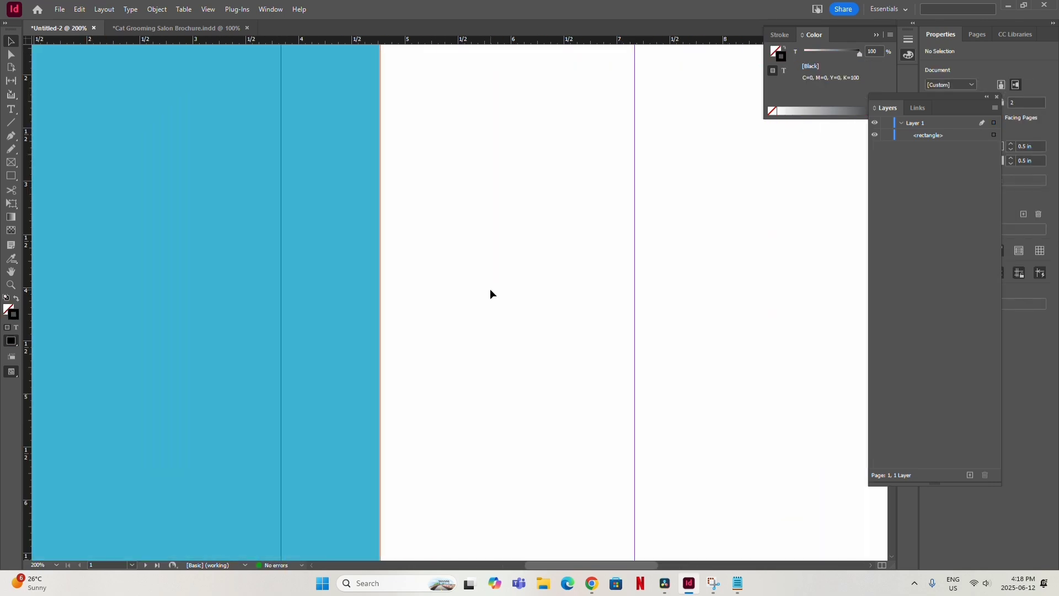
key("ctrl+1")
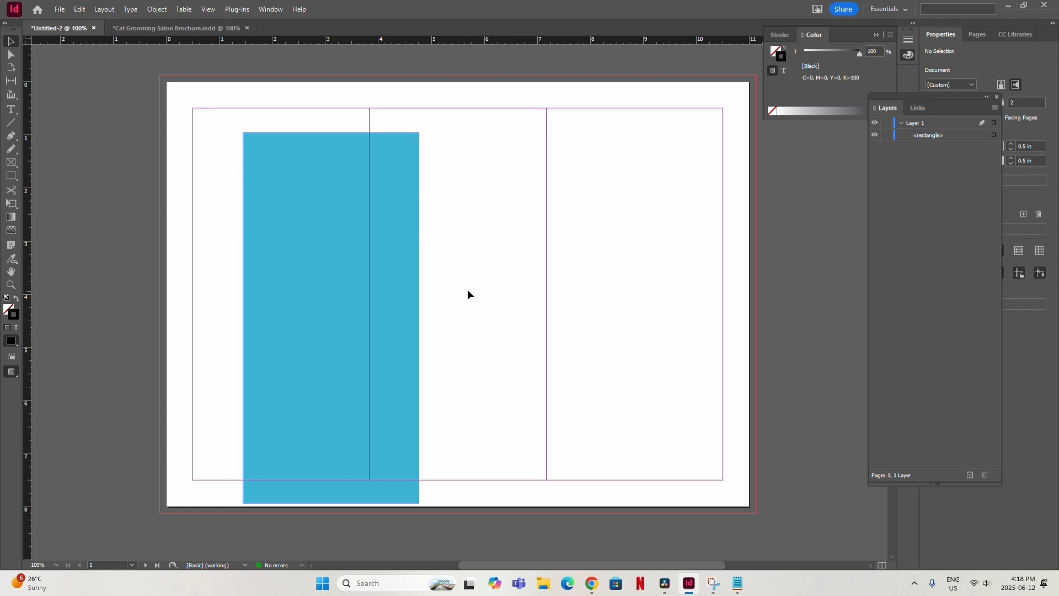
left_click(464, 292)
key("ctrl+z")
Duplicate the blue rectangle from the first column into the second and third columns, filling each between its guides.
left_click(167, 265)
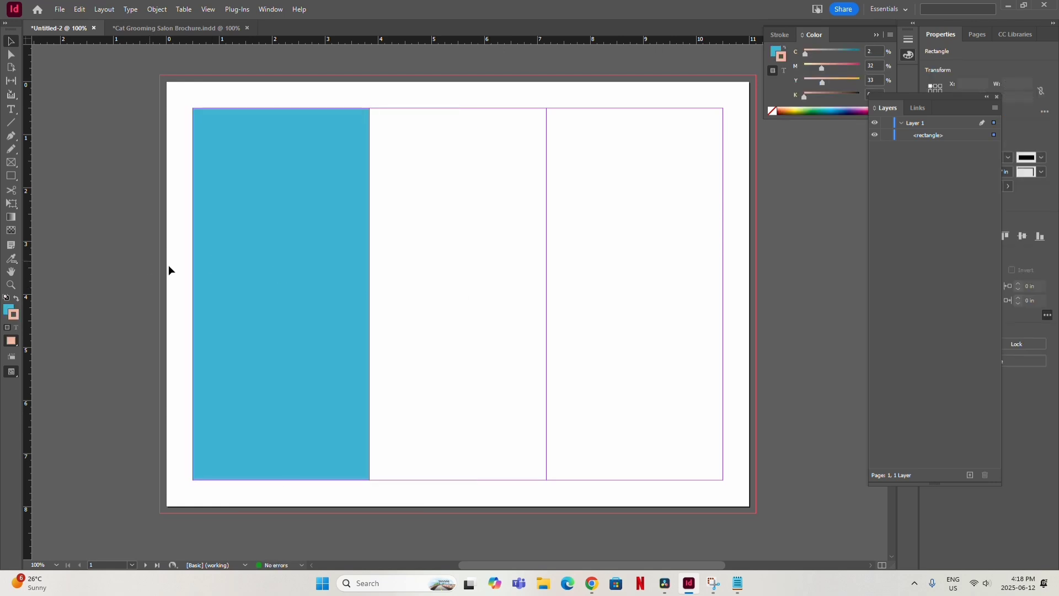
left_click(267, 276)
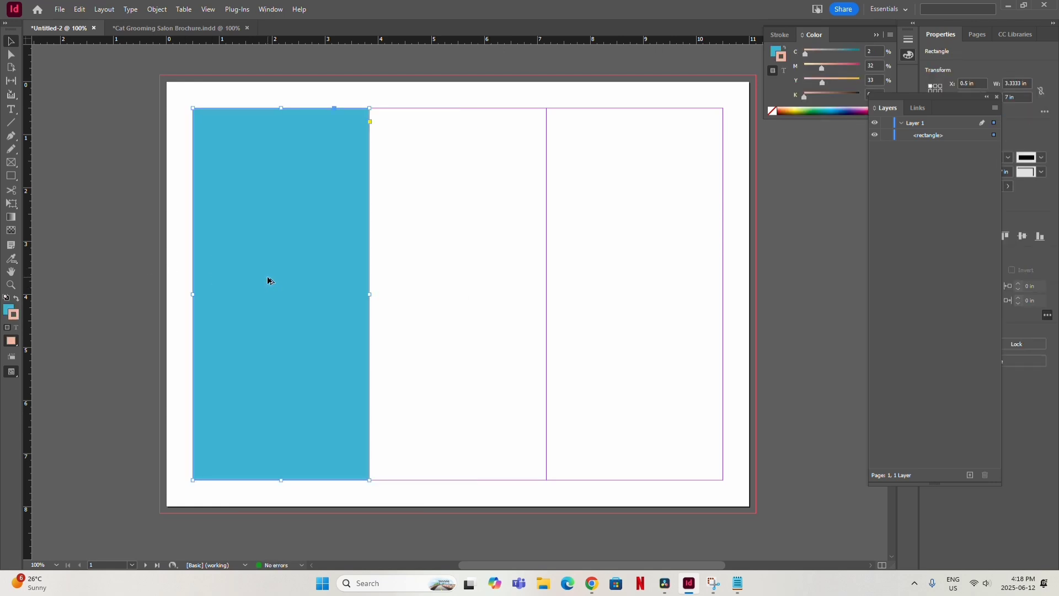
left_click_drag(267, 277, 617, 277)
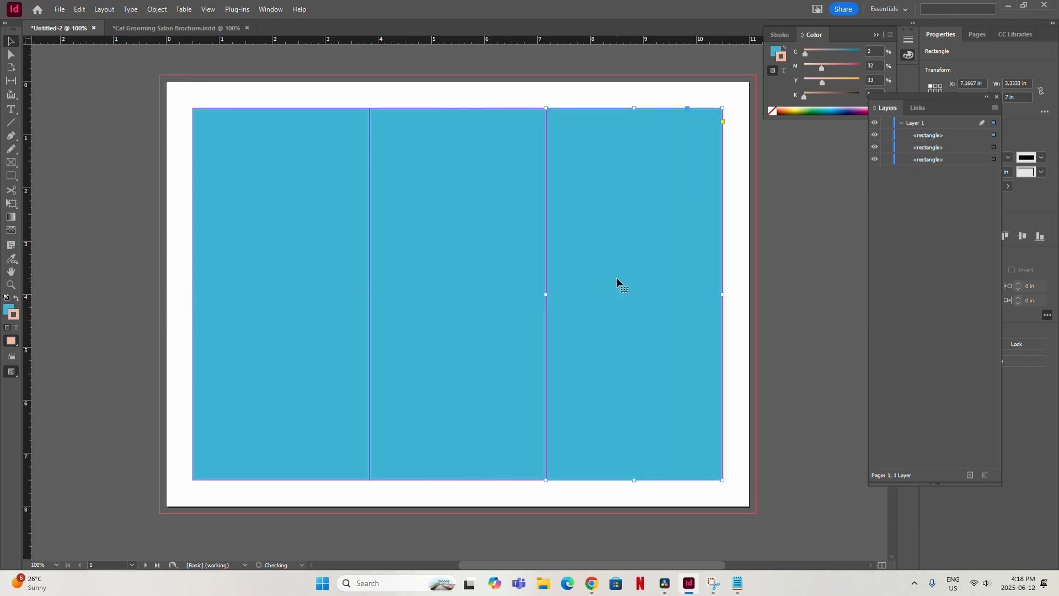
left_click(40, 251)
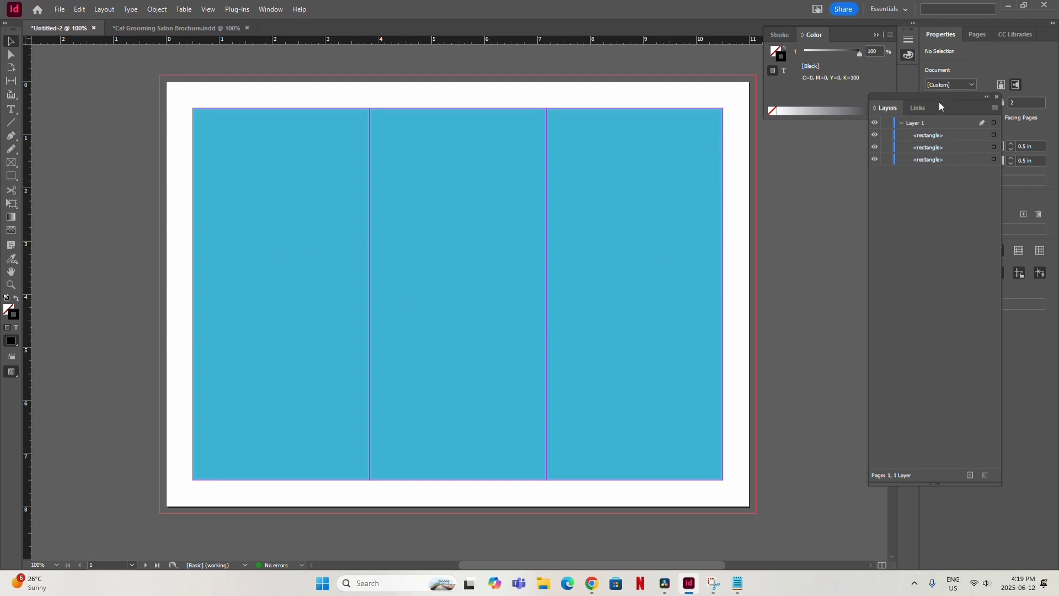
Add a new layer above Layer 1 and move the floating layer list clear of the document properties.
left_click_drag(941, 103, 945, 145)
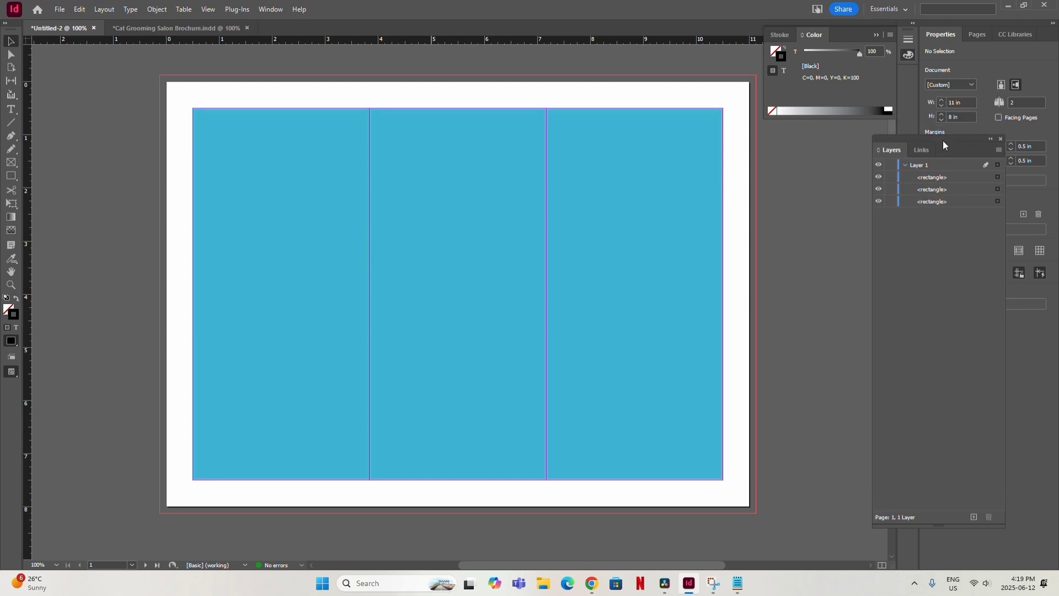
left_click(974, 517)
left_click_drag(971, 140, 979, 407)
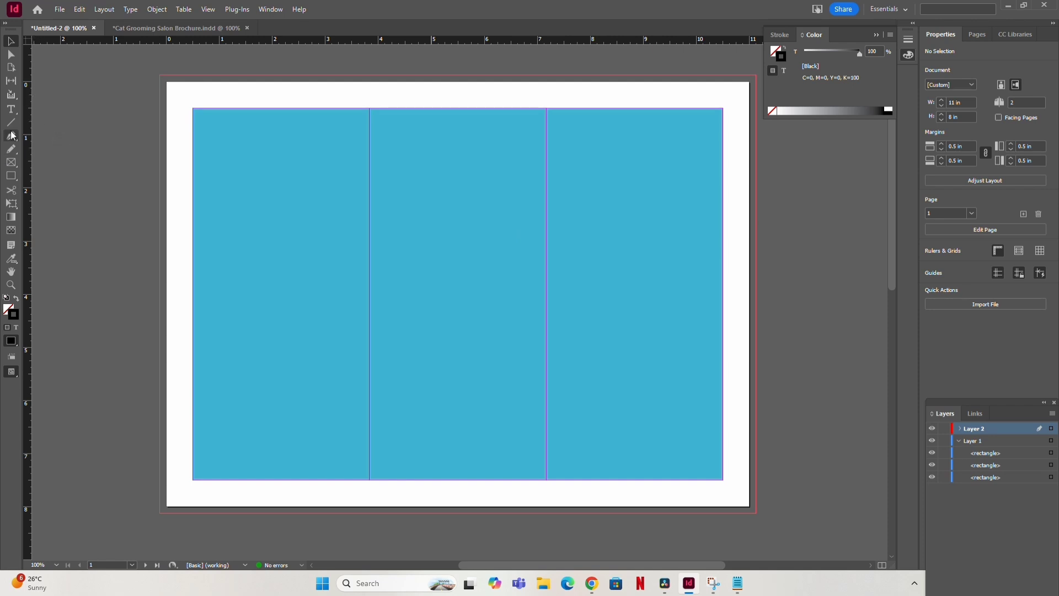
Create a text frame about 2.72 × 0.65 in near the top of the third column and enter "The Feline".
left_click(11, 108)
left_click_drag(564, 121, 708, 156)
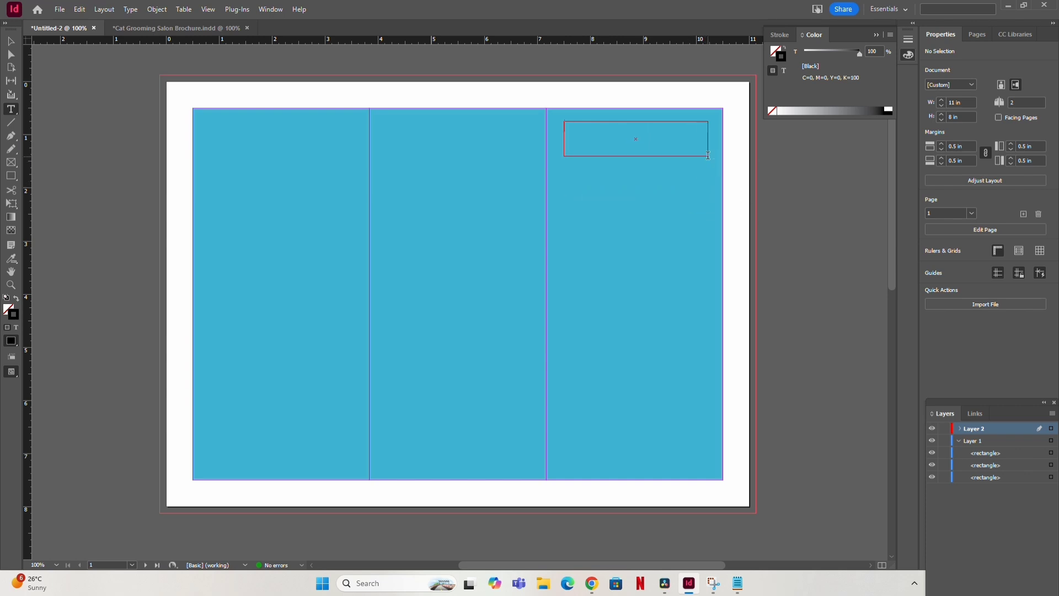
type("The")
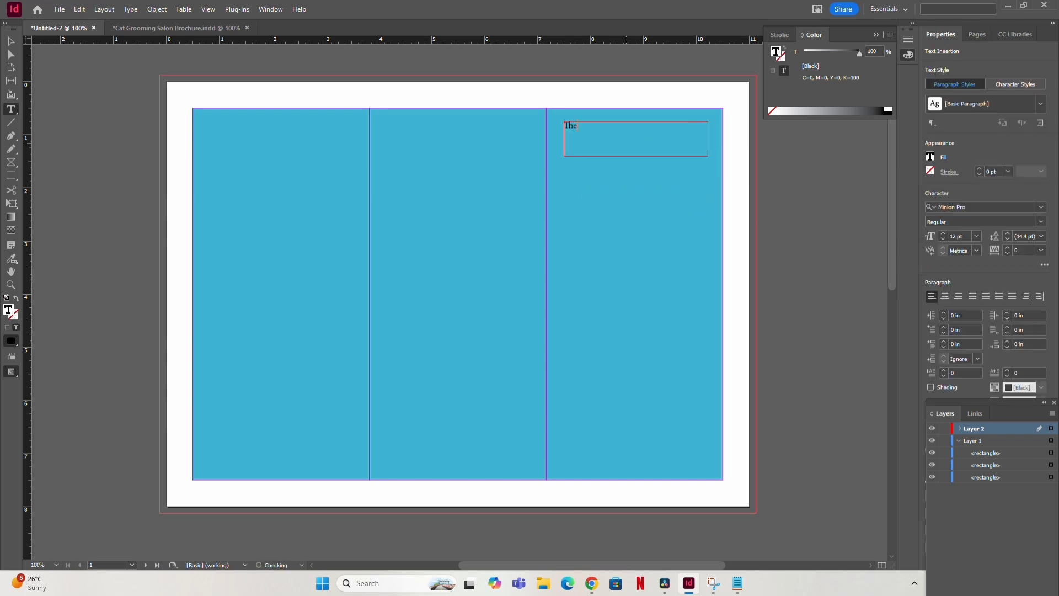
type(" Feline")
Add a second text frame about 2.44 × 0.72 in below "The Feline" and enter "Groomers".
key("m")
left_click_drag(569, 175, 698, 213)
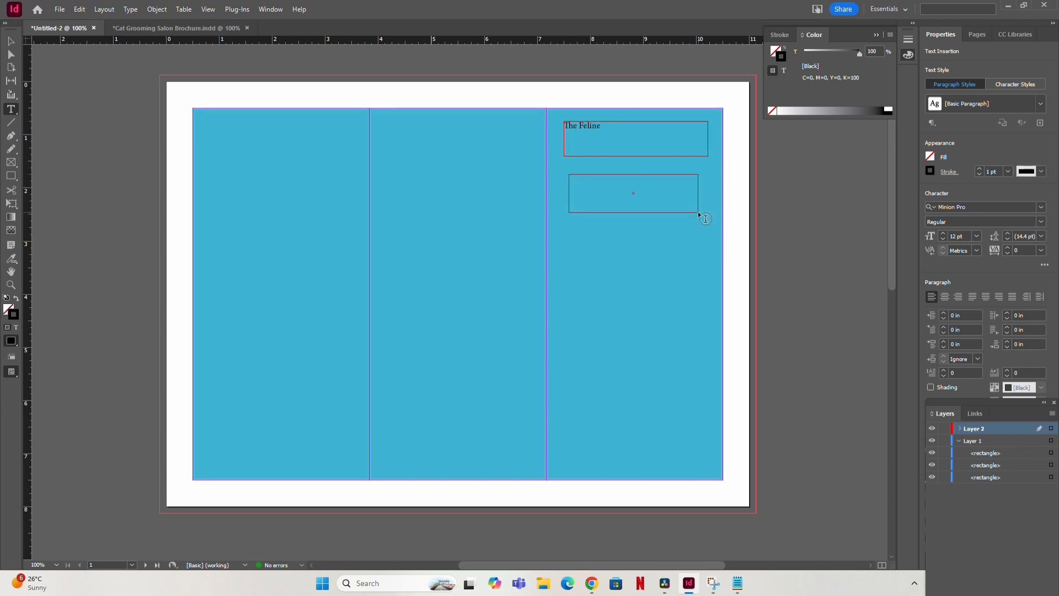
type("G")
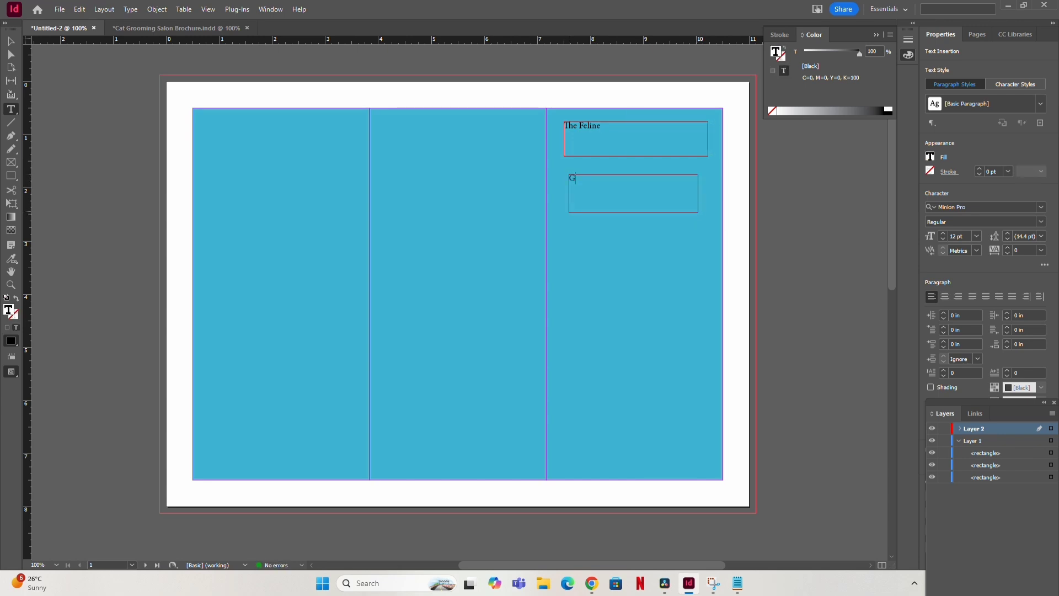
type("roomers")
Centre-align the text "Groomers" and "The Feline" within their frames.
left_click_drag(607, 178, 570, 177)
left_click(946, 298)
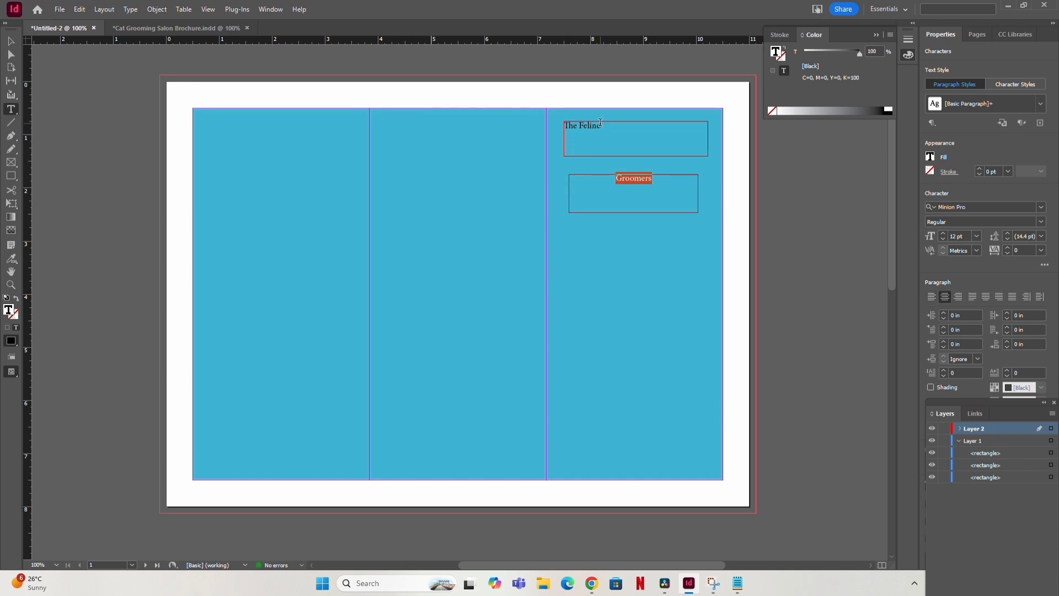
left_click_drag(601, 125, 564, 125)
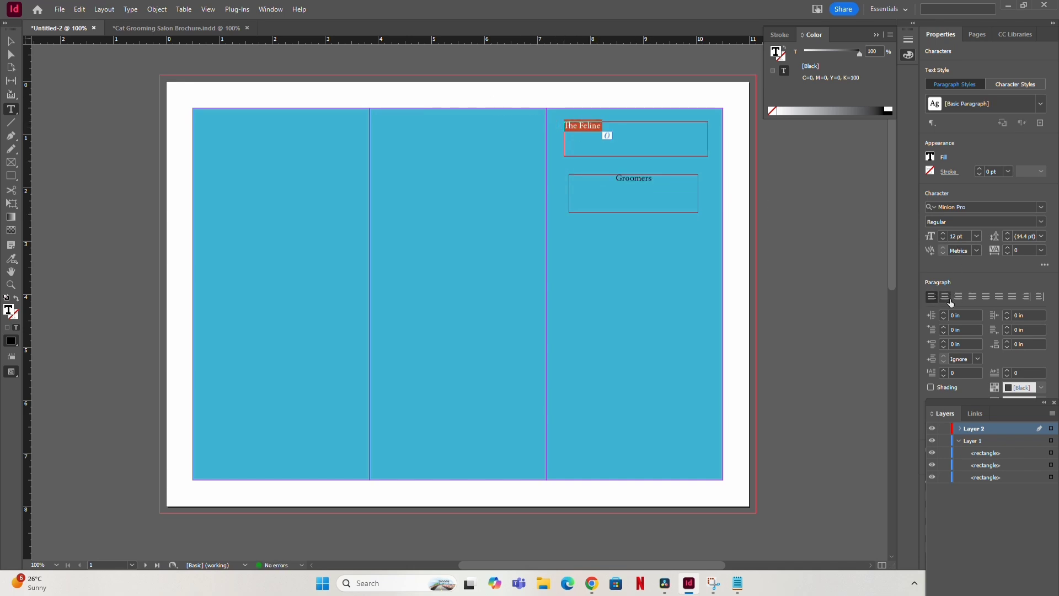
left_click(950, 299)
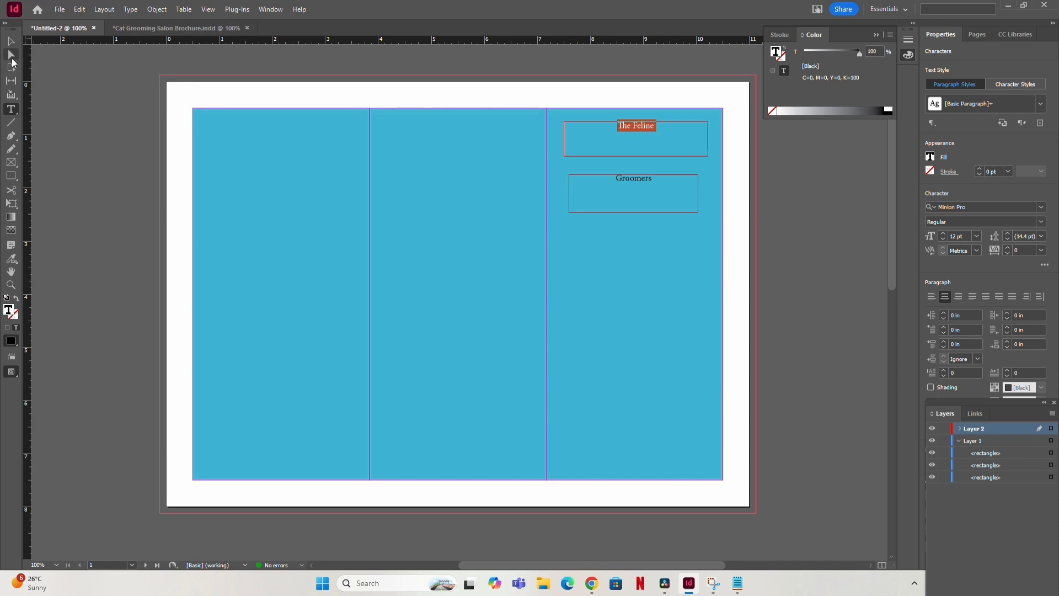
Set the font of both the "The Feline" and "Groomers" text frames to Great Vibes.
left_click(11, 42)
left_click(652, 182, "shift")
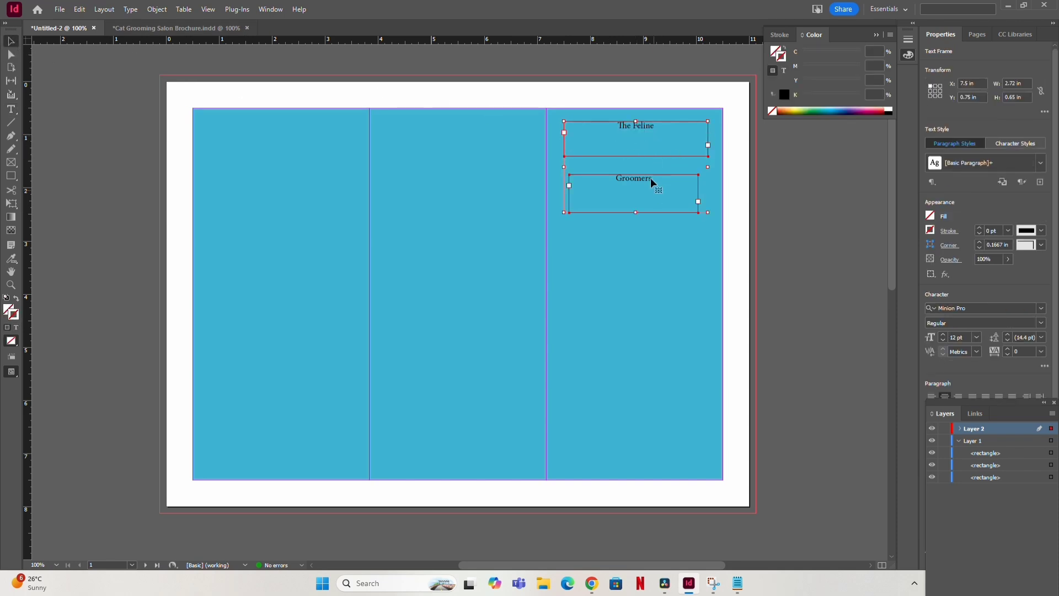
left_click(134, 200)
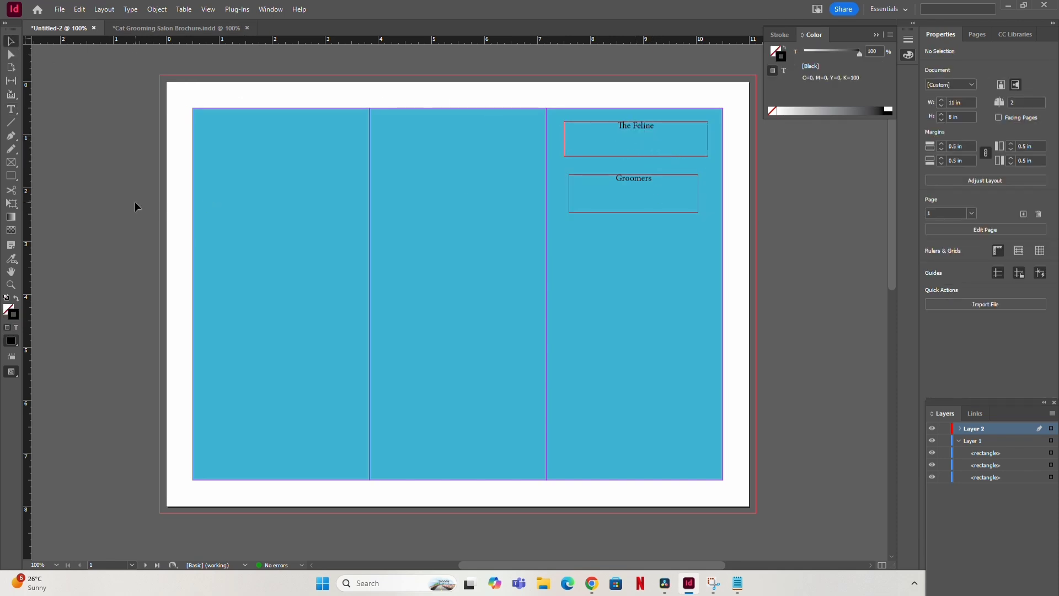
left_click(637, 139)
left_click(638, 198, "shift")
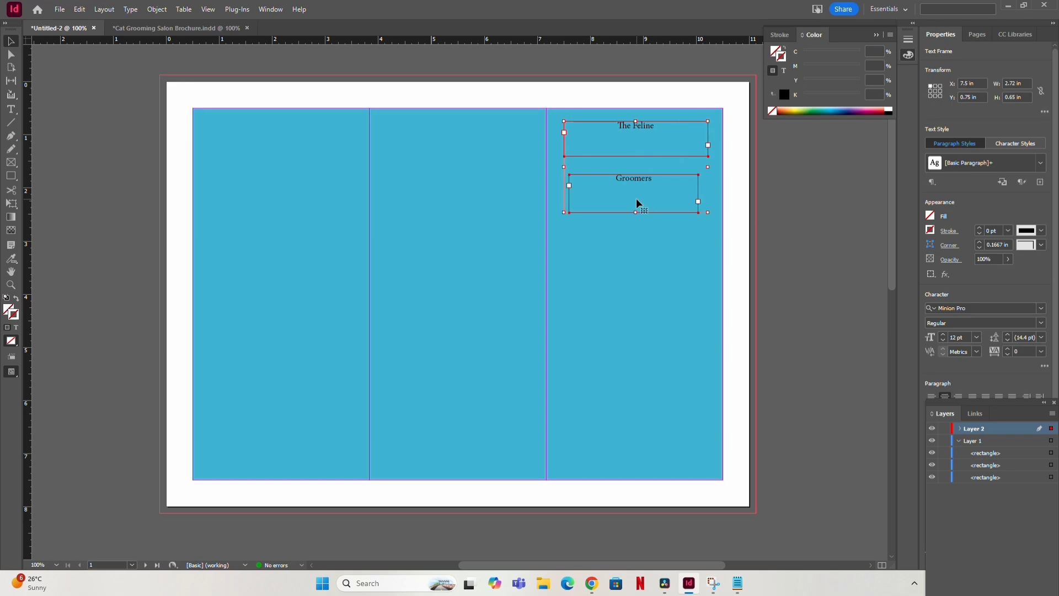
left_click(950, 308)
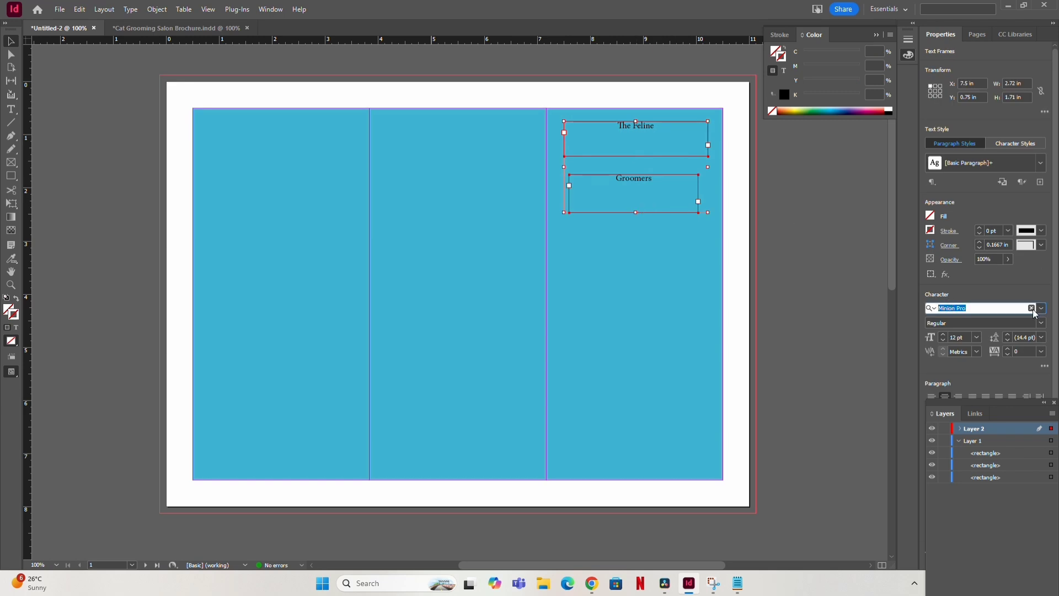
type("great")
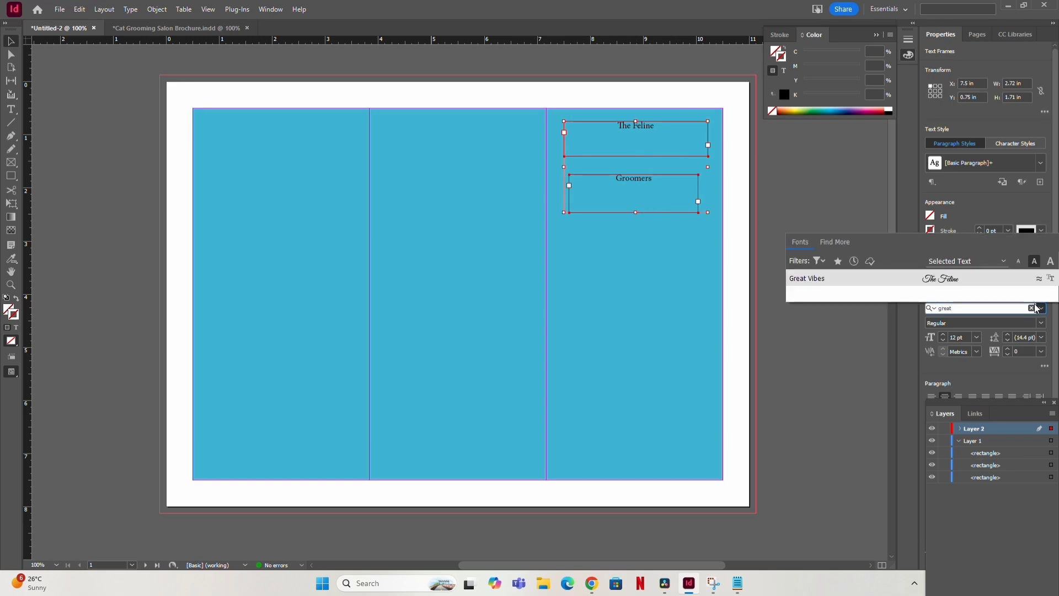
key("Return")
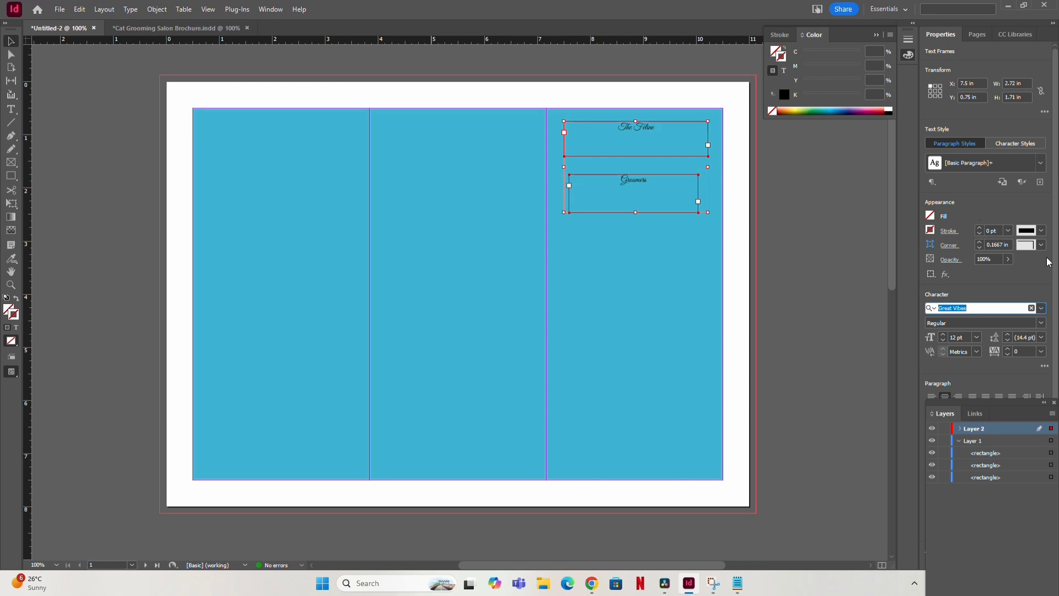
left_click(807, 264)
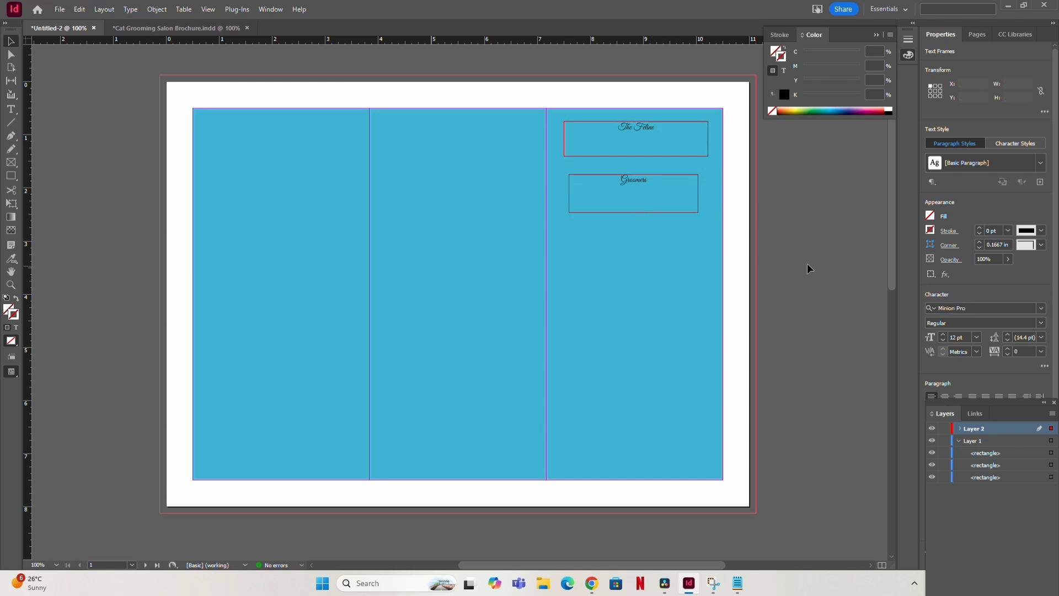
Enlarge the "The Feline" text, trying 25 pt and 32 pt before setting it to 40 pt.
left_click(695, 125)
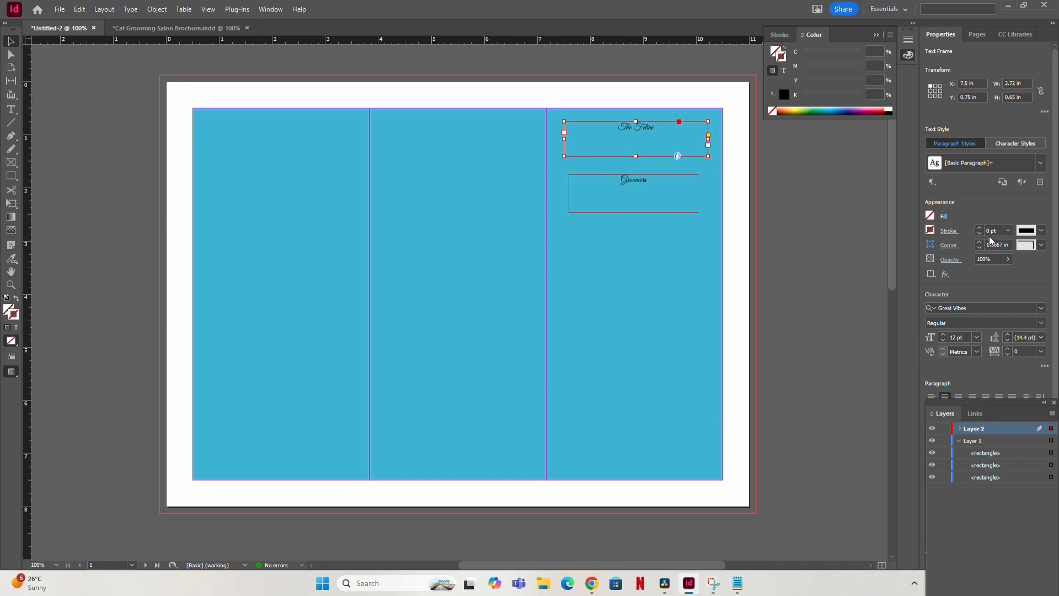
double_click(951, 337)
type("25")
key("Return")
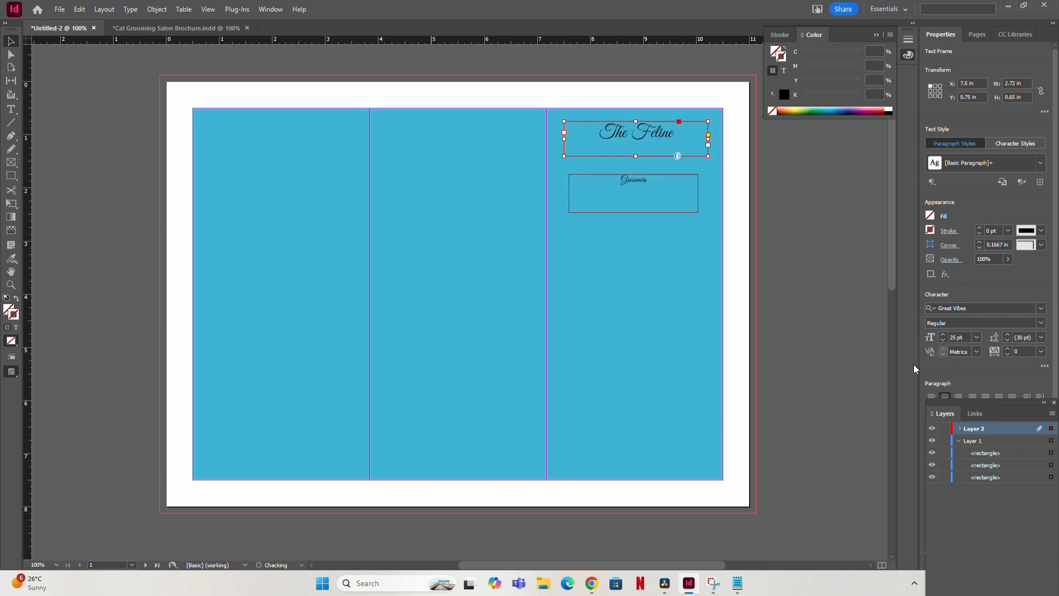
double_click(953, 337)
type("32pt")
key("Return")
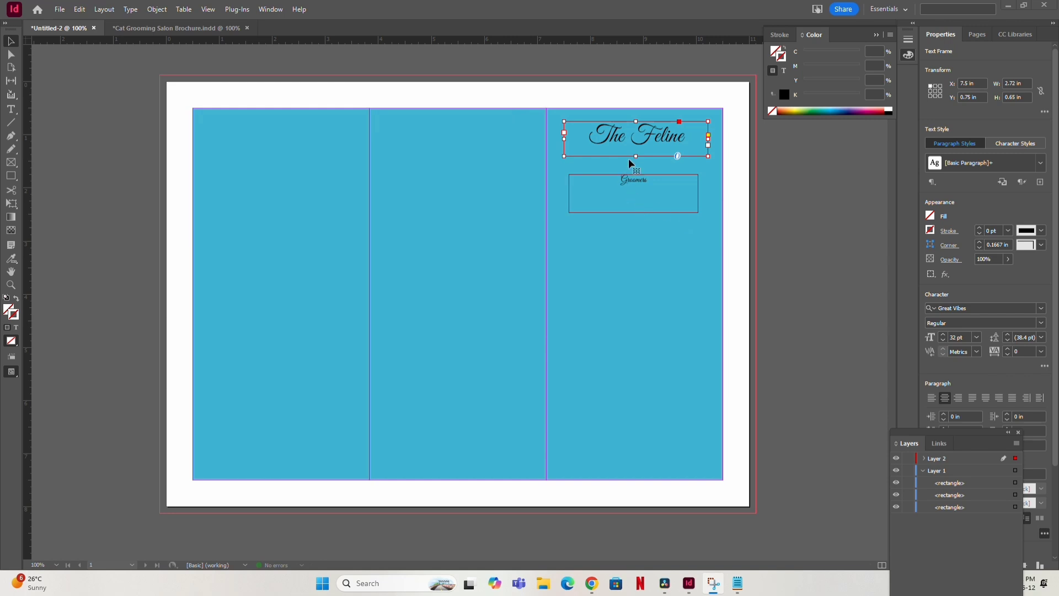
double_click(953, 337)
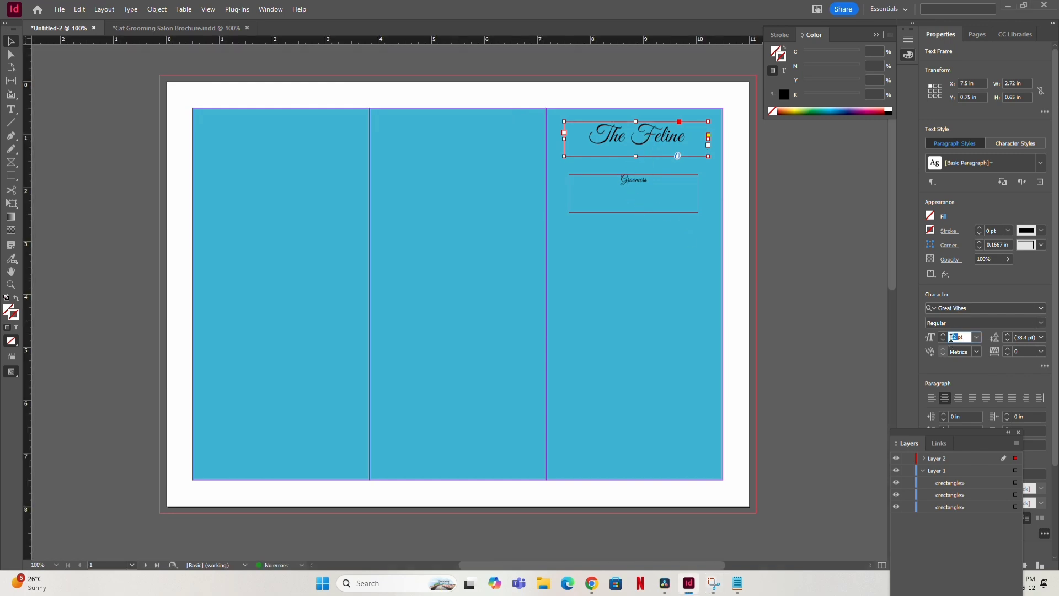
type("41")
key("Return")
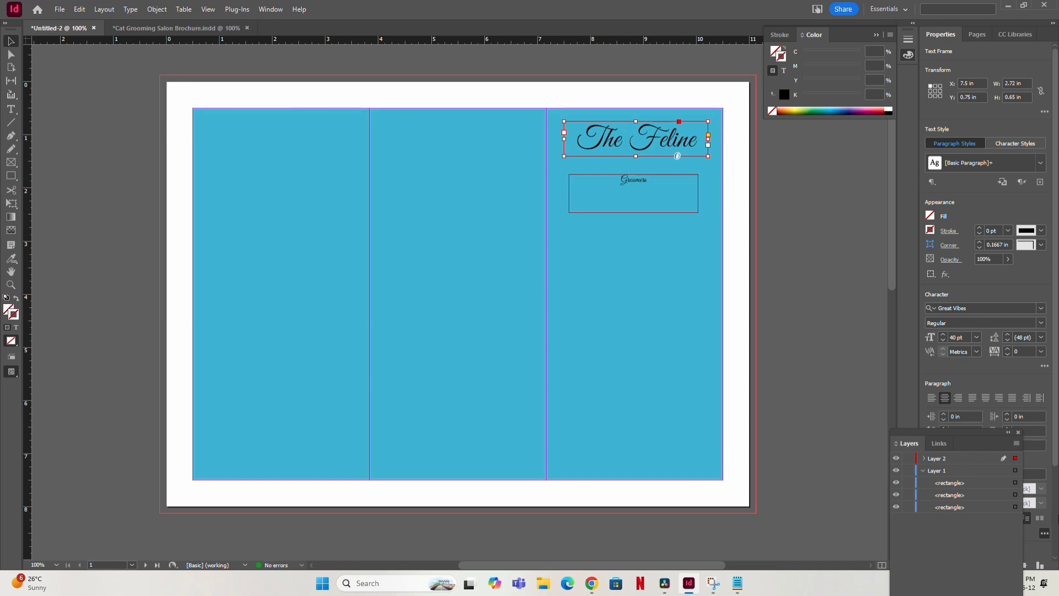
Set the "Groomers" text to 50 pt and move its frame up to about X 7.69 in, Y 1.24 in, close beneath "The Feline".
left_click(614, 194)
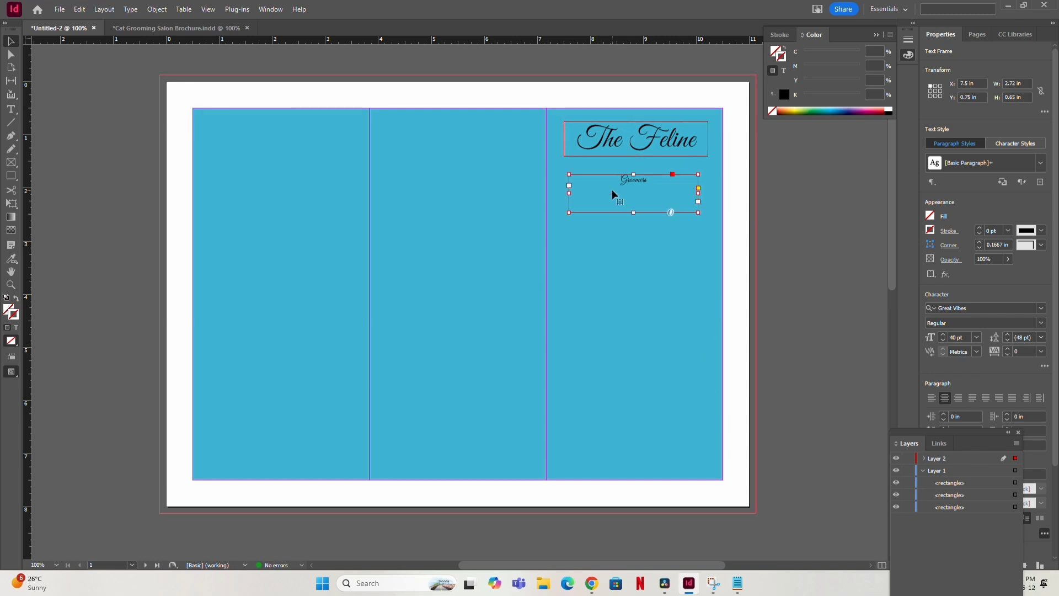
double_click(954, 337)
key("Return")
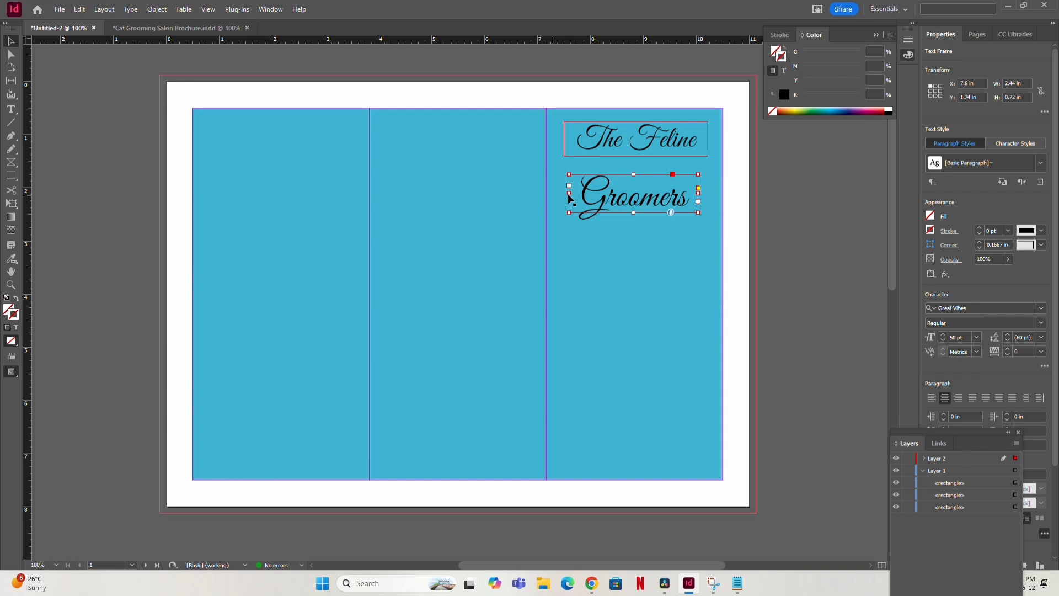
left_click_drag(633, 203, 637, 179)
left_click(638, 141)
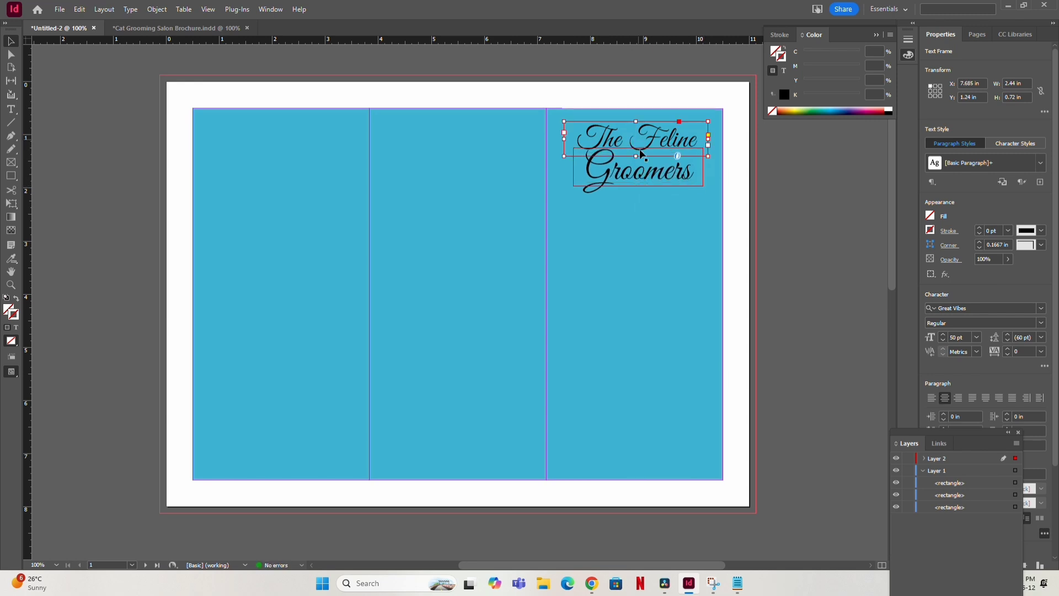
Set the fill of the "The Feline" text to white.
double_click(684, 209)
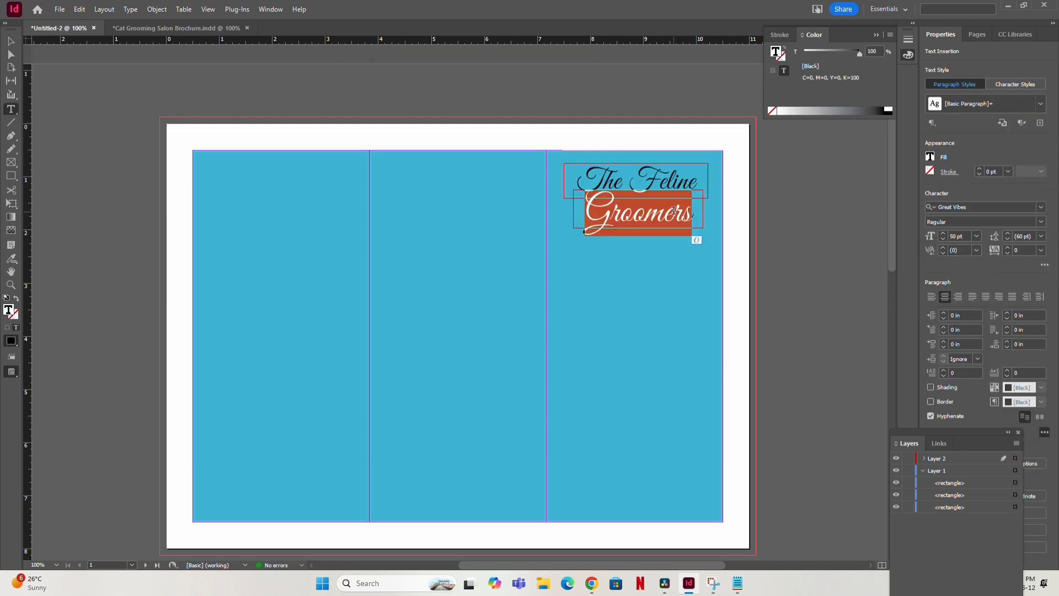
triple_click(691, 184)
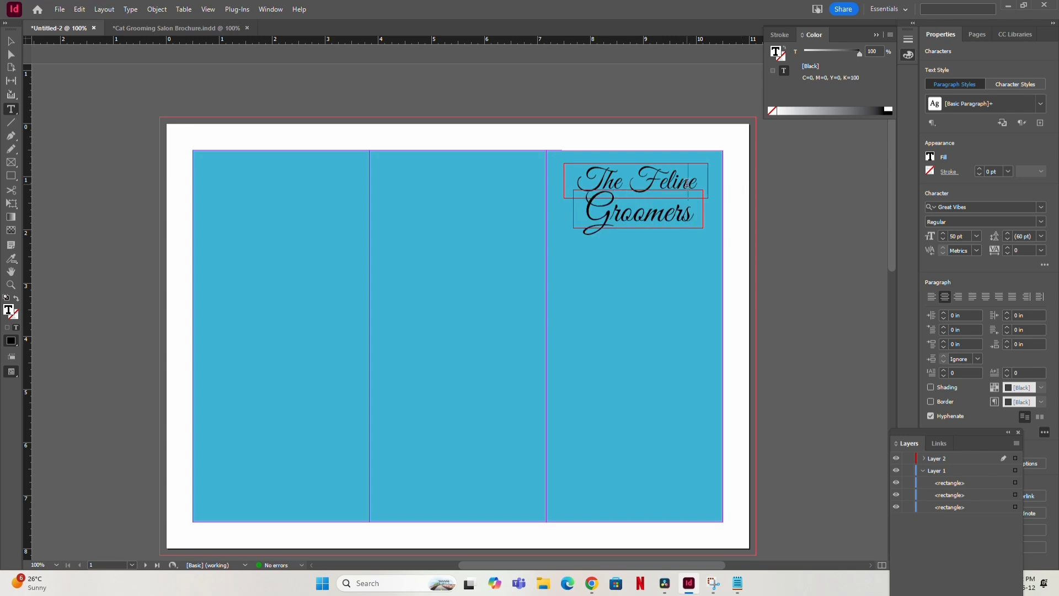
left_click(930, 157)
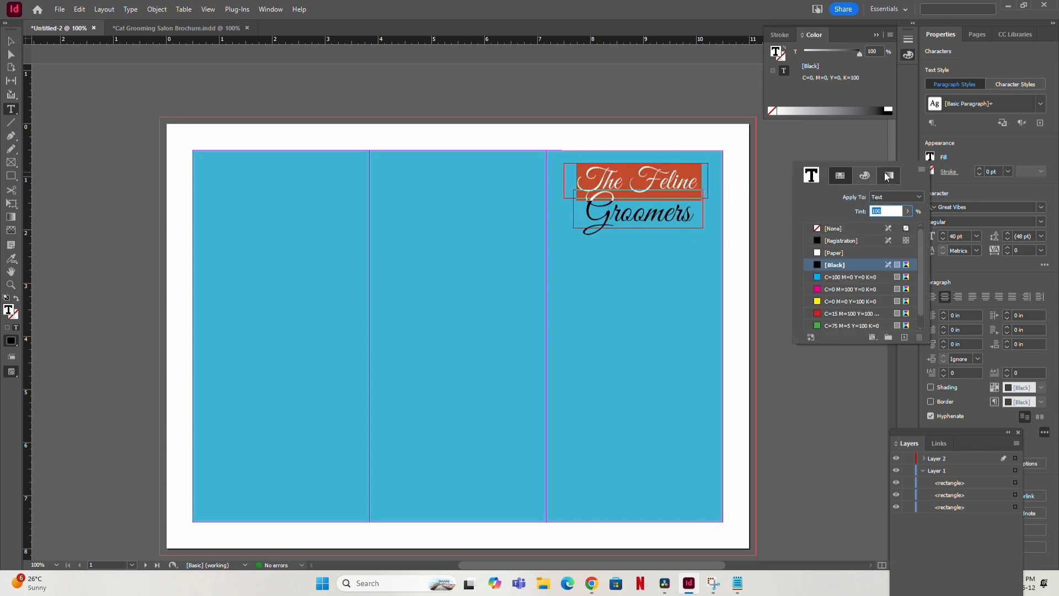
left_click(865, 176)
left_click(824, 277)
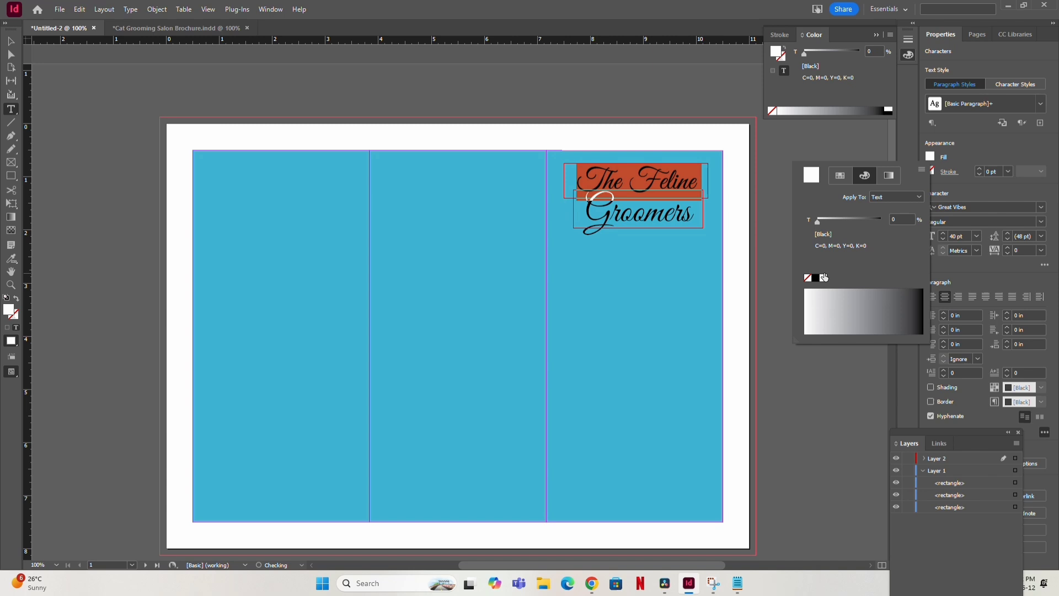
Set the fill of the "Groomers" text to white and deselect it.
left_click(679, 222)
double_click(671, 217)
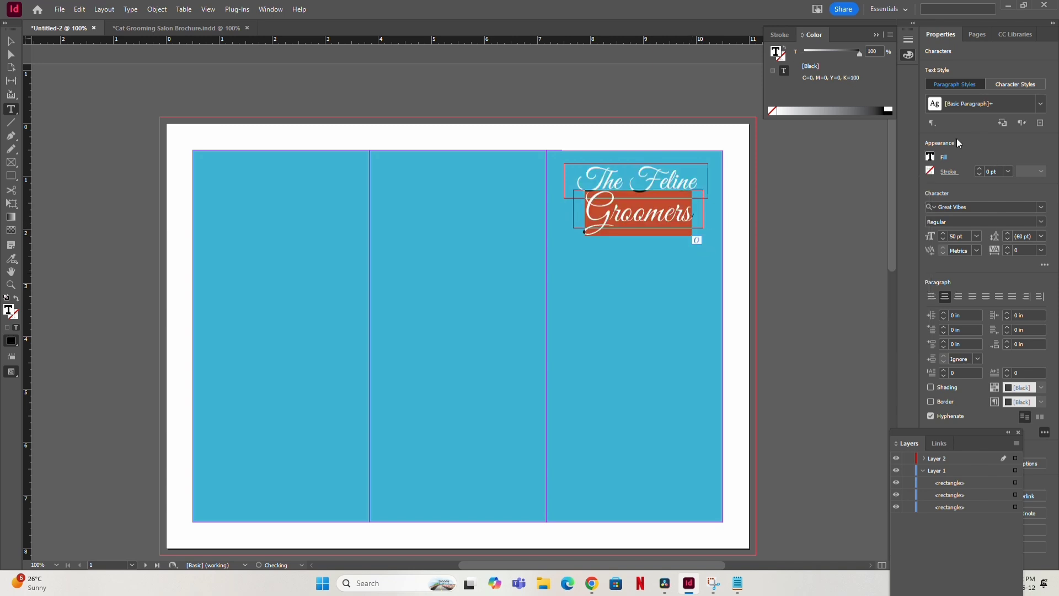
left_click(944, 158)
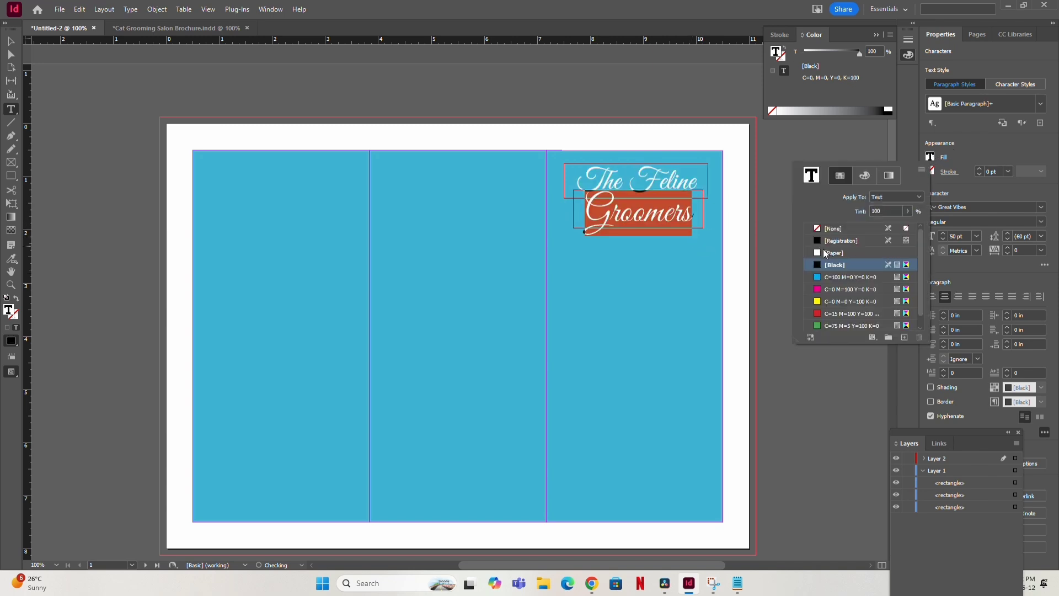
left_click(866, 176)
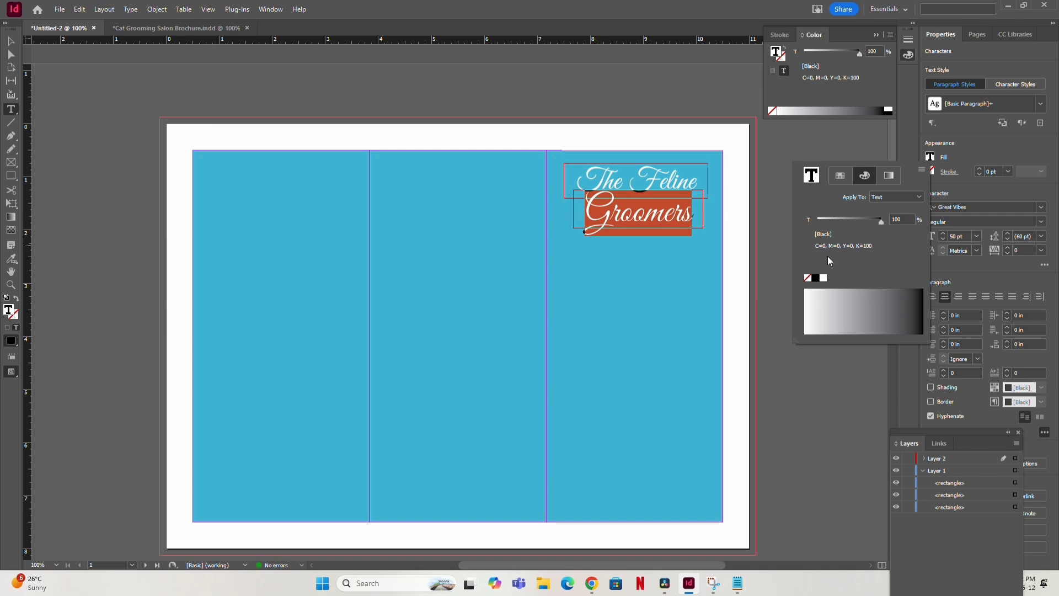
left_click(824, 278)
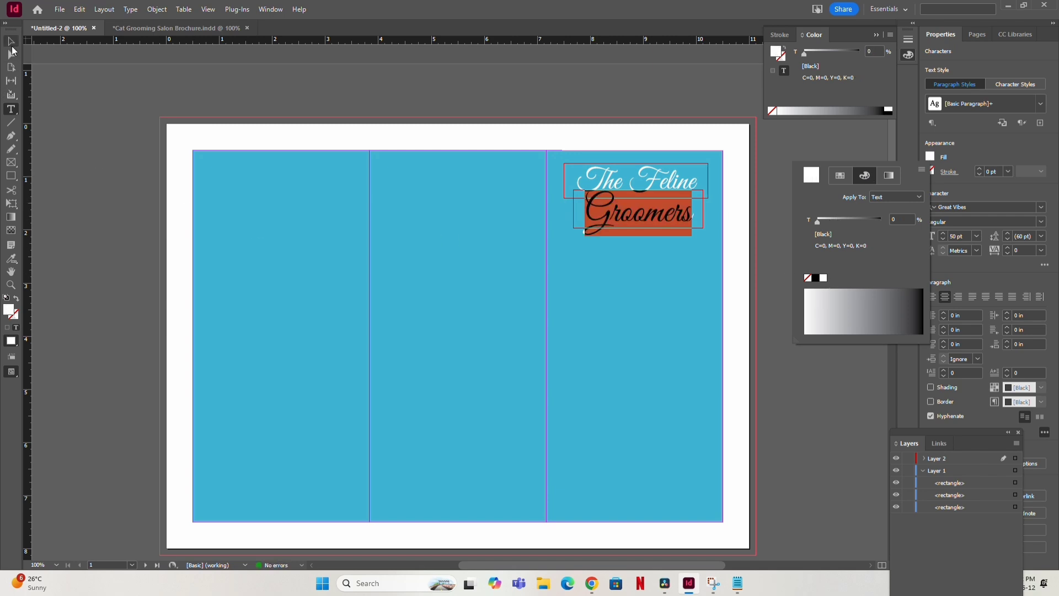
left_click(99, 131)
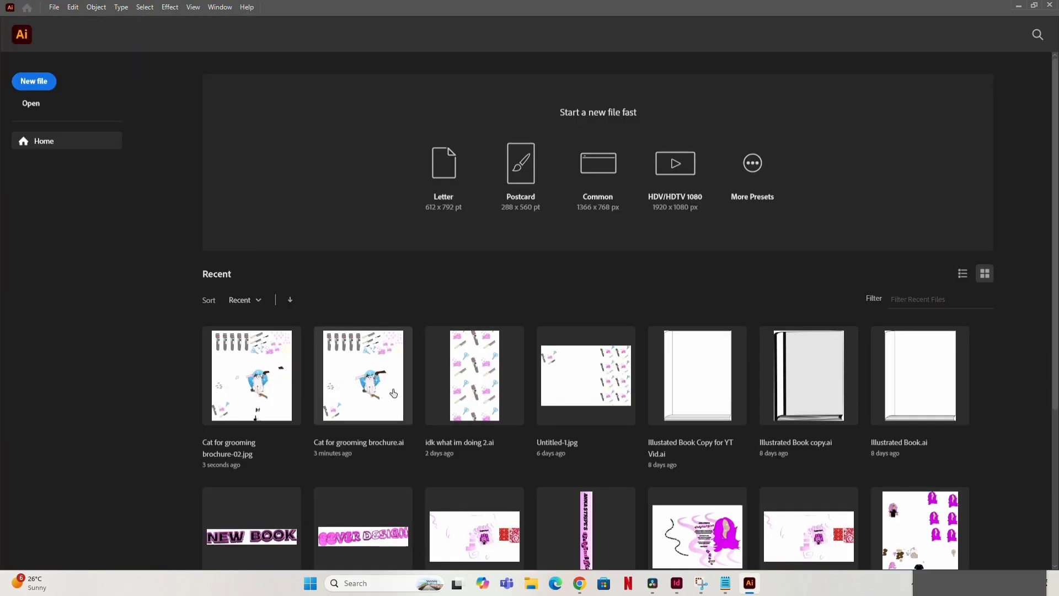
Open "Cat for grooming brochure.ai" in Illustrator and examine the artboard with the clippers, combs, scissors, suds and sparkles.
left_click(378, 389)
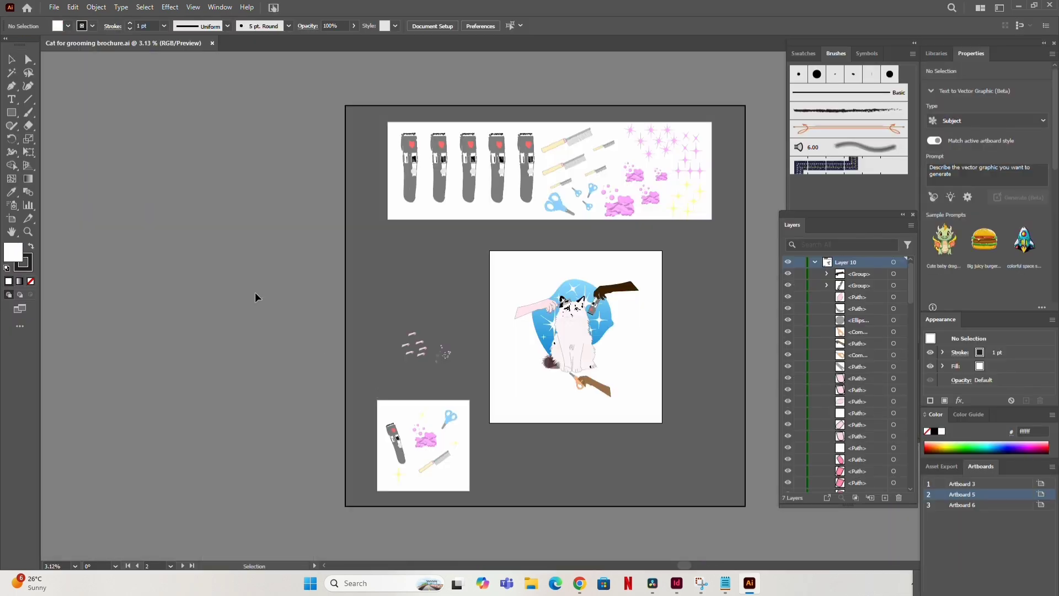
left_click_drag(225, 315, 127, 304)
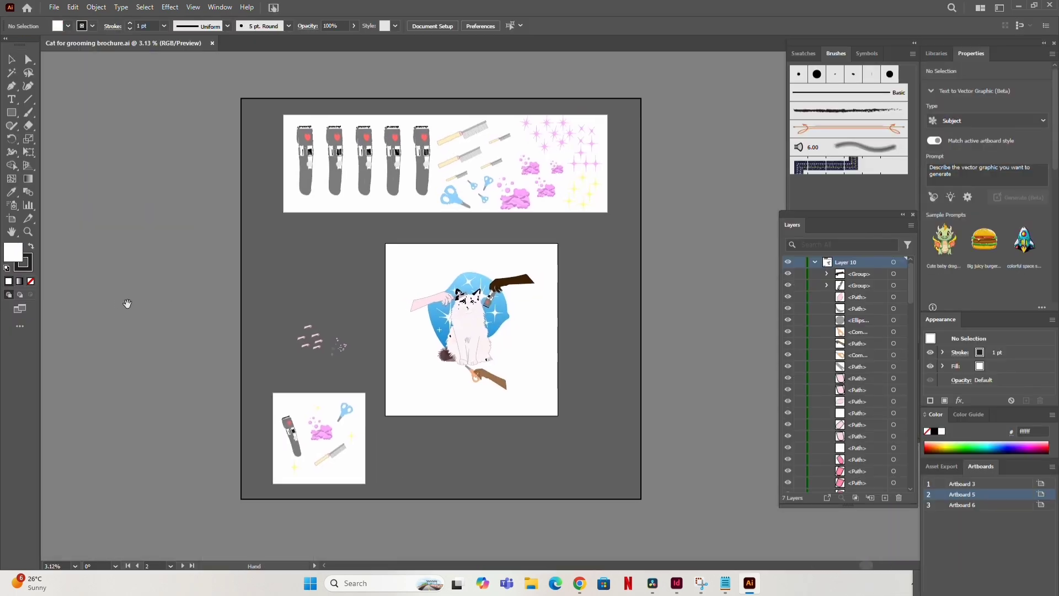
key("ctrl+plus")
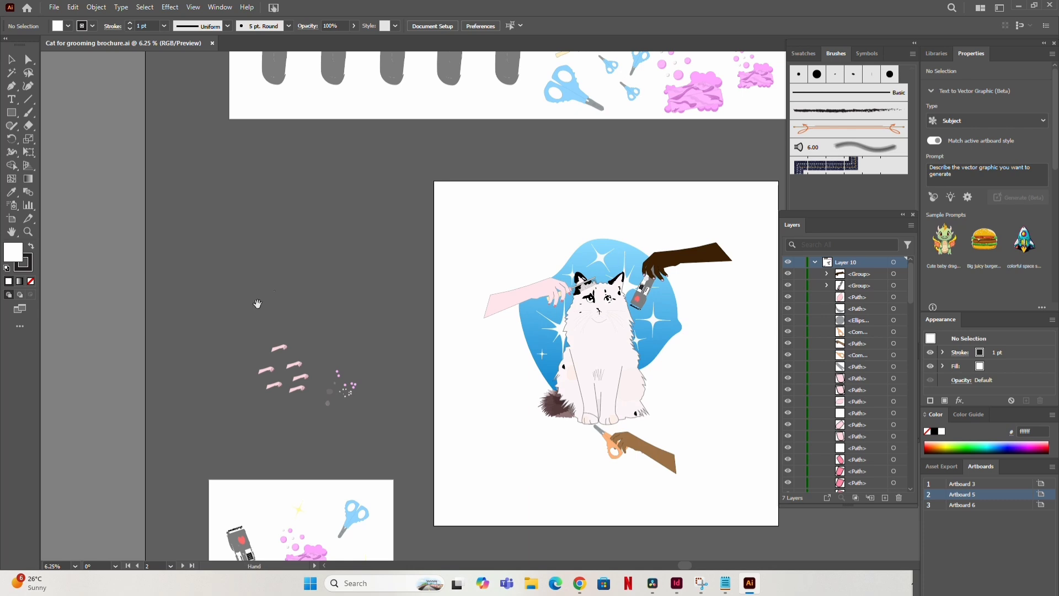
left_click_drag(258, 304, 190, 213)
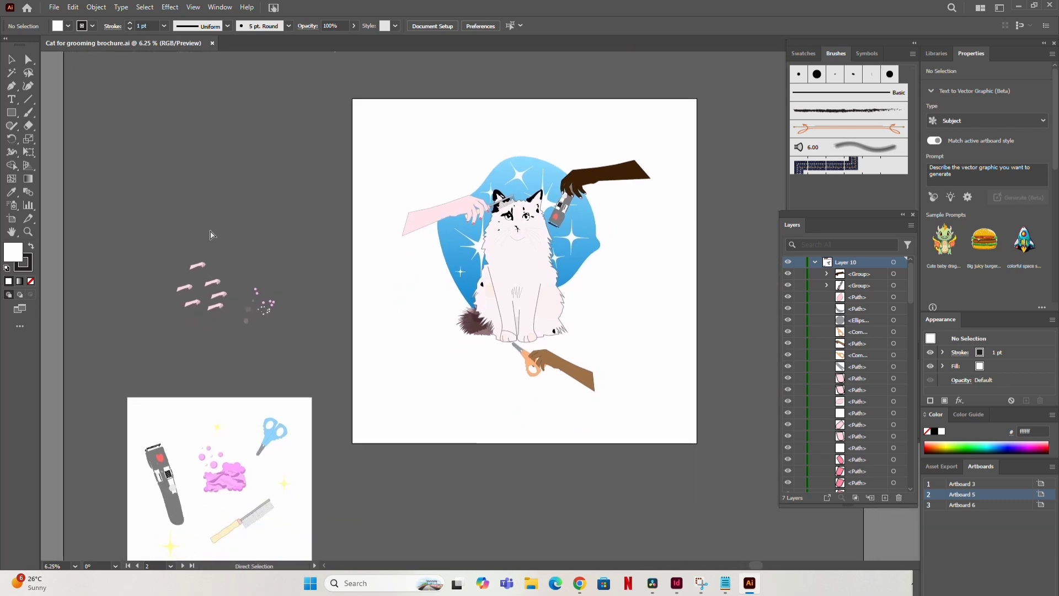
key("ctrl+minus")
left_click_drag(298, 287, 195, 307)
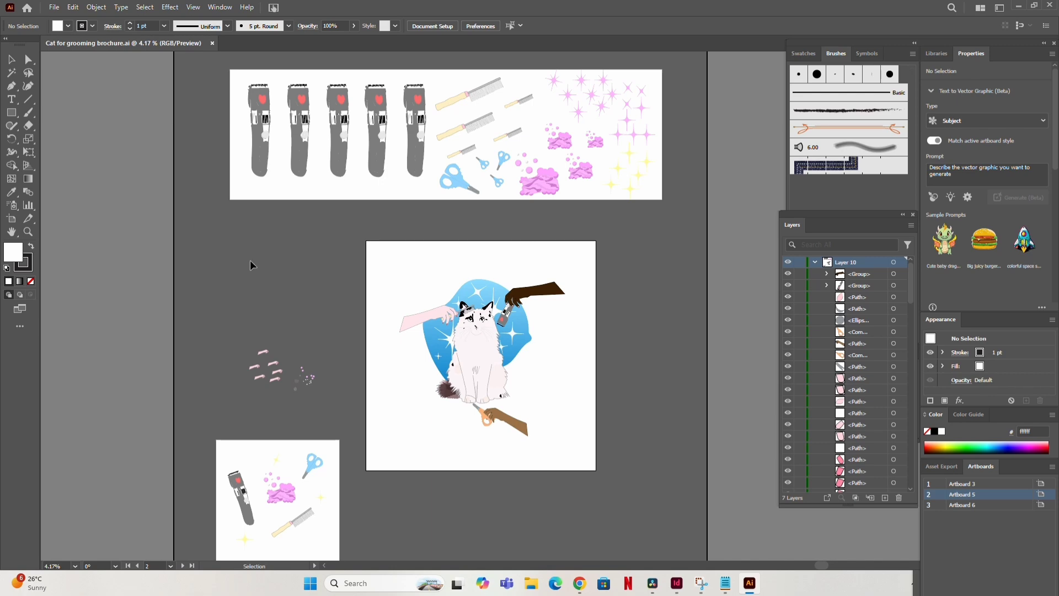
key("ctrl+plus")
key("ctrl+plus")
key("ctrl+plus")
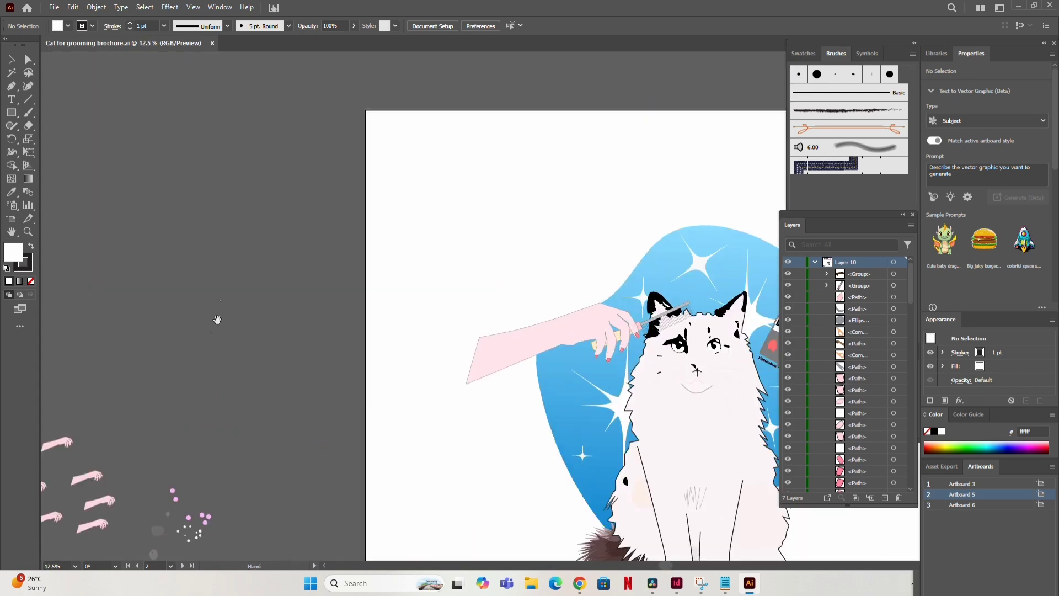
mouse_move(217, 320)
left_mouse_down()
mouse_move(199, 440)
mouse_move(230, 523)
mouse_move(303, 466)
mouse_move(414, 542)
mouse_move(281, 529)
left_mouse_up()
left_click_drag(531, 512, 326, 498)
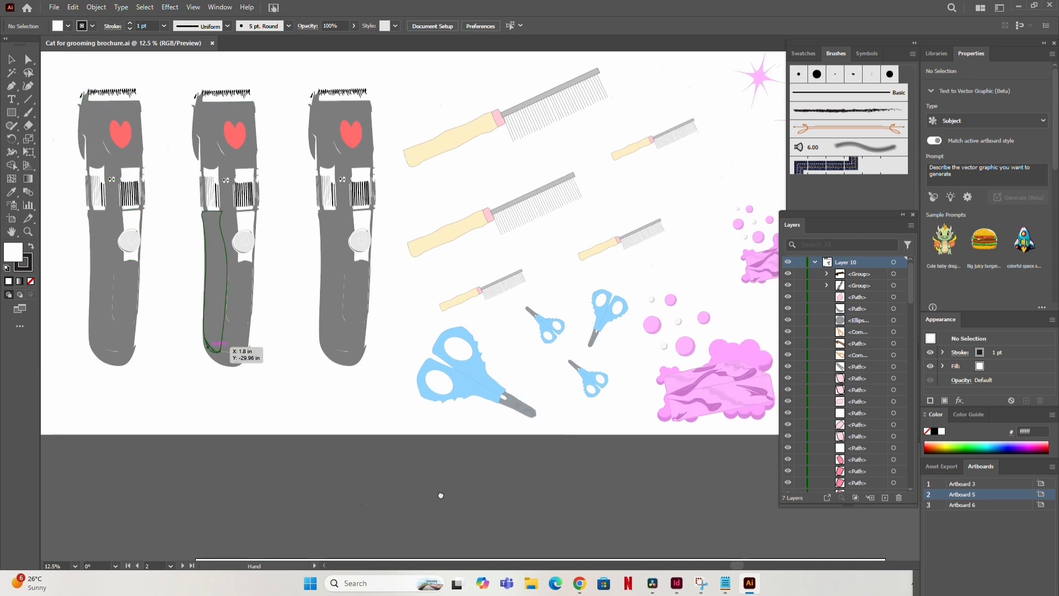
mouse_move(441, 496)
left_mouse_down()
mouse_move(232, 498)
mouse_move(307, 456)
left_mouse_up()
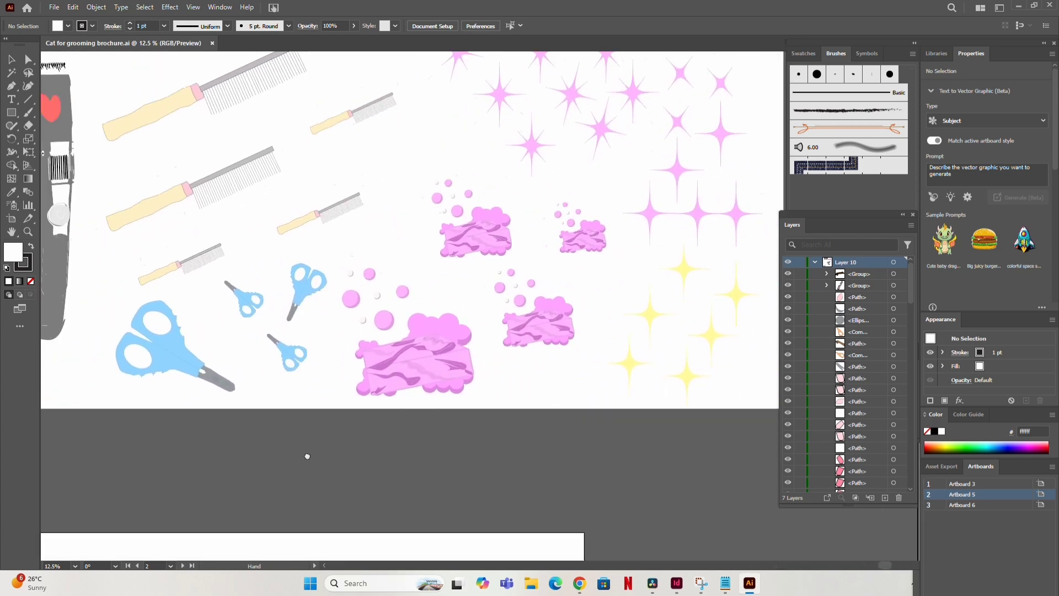
Examine the cat illustration's artboard and the small square artboard of grooming tools.
scroll(308, 456, "down", 10)
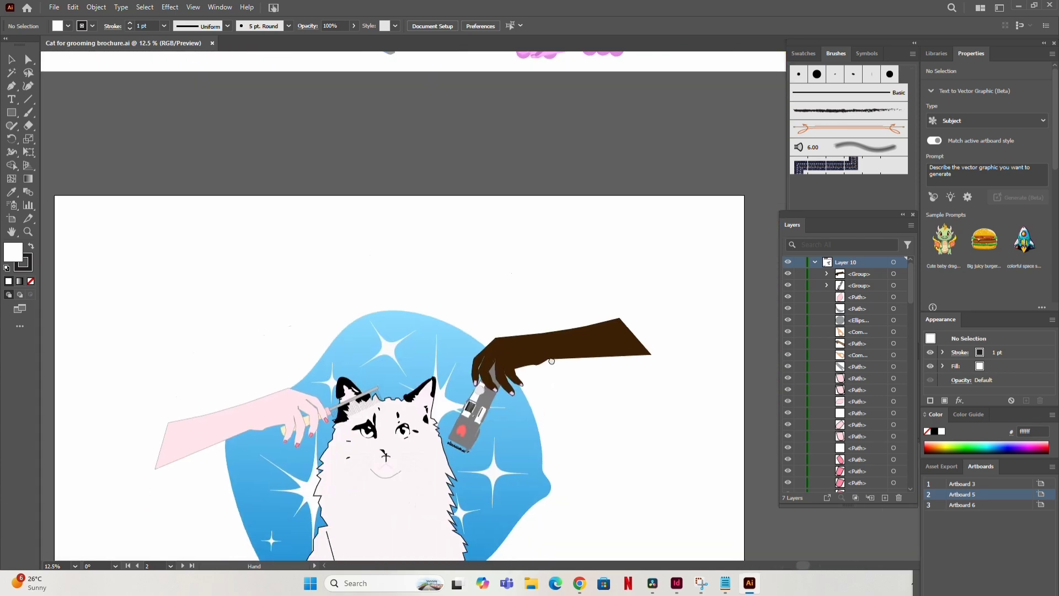
left_click_drag(552, 361, 575, 263)
left_click_drag(577, 385, 598, 261)
left_click_drag(605, 364, 635, 239)
mouse_move(203, 509)
left_mouse_down()
mouse_move(344, 439)
mouse_move(393, 450)
mouse_move(441, 387)
mouse_move(434, 346)
left_mouse_up()
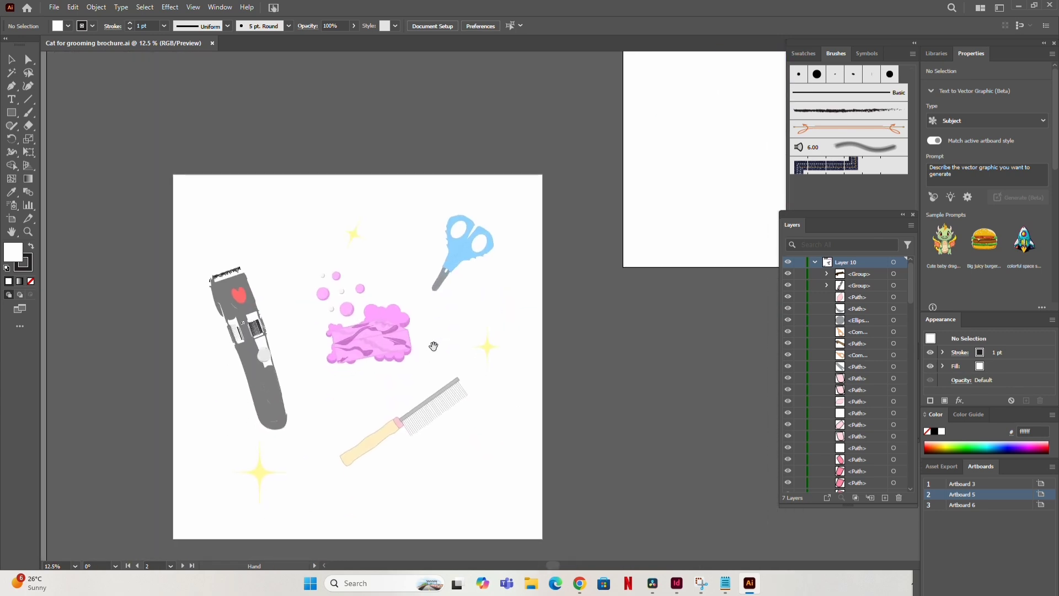
key("ctrl+minus")
key("ctrl+minus")
key("ctrl+minus")
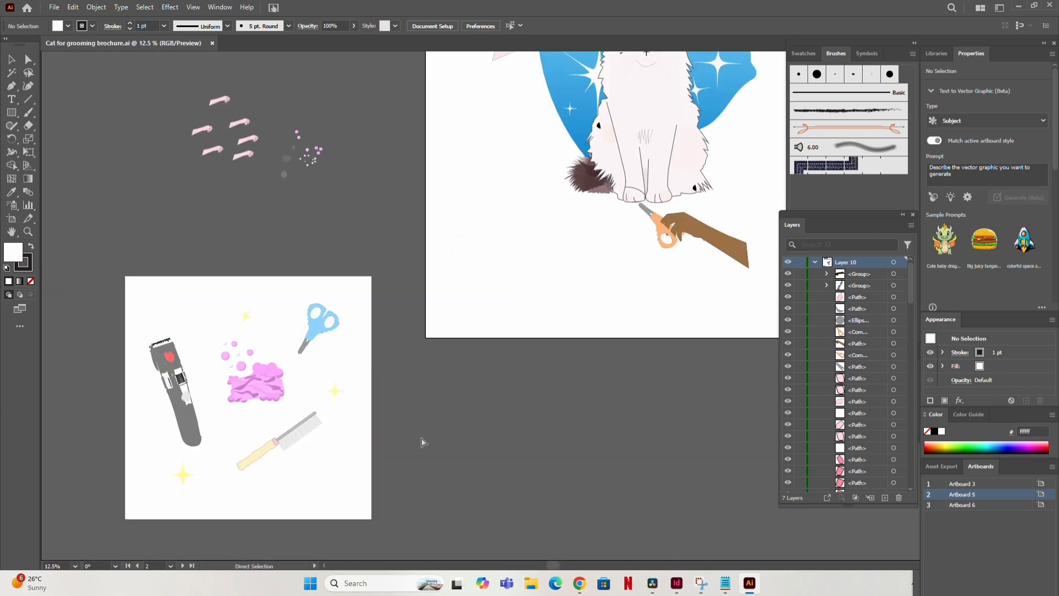
left_click_drag(489, 366, 449, 390)
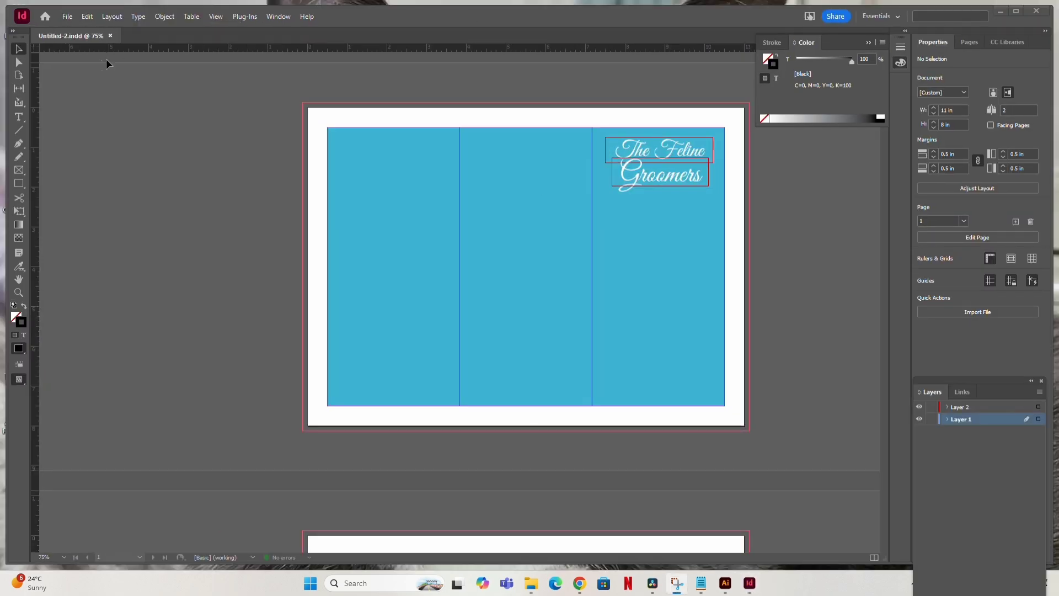
In InDesign, place the PNG "Cat for grooming brochure-02" on the front panel beneath the title, about 2.94 by 3.41 in.
scroll(158, 126, "up", 1)
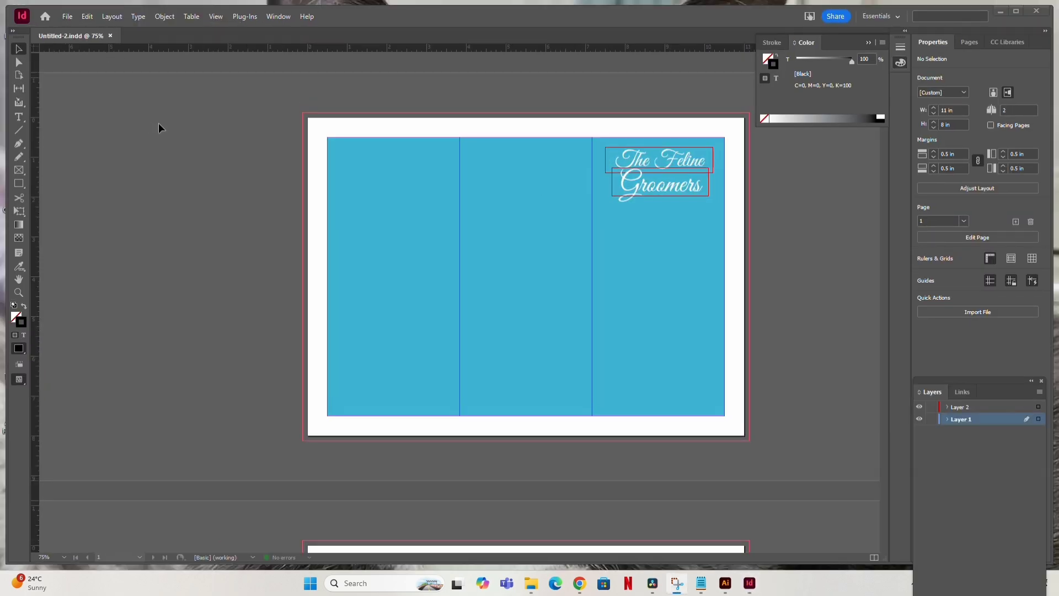
left_click(62, 17)
left_click(136, 174)
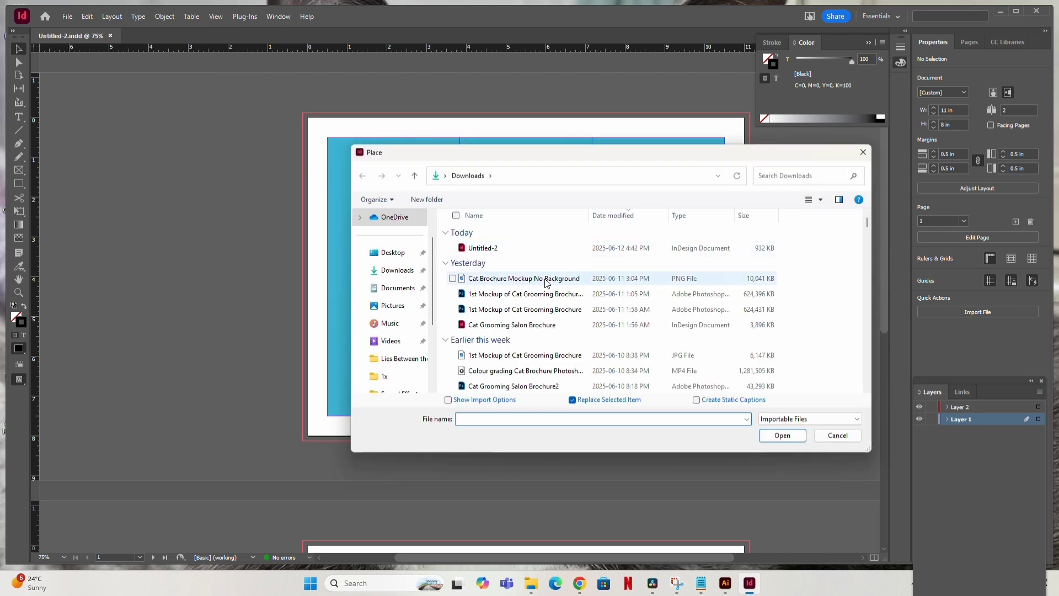
scroll(552, 295, "down", 3)
scroll(553, 296, "down", 2)
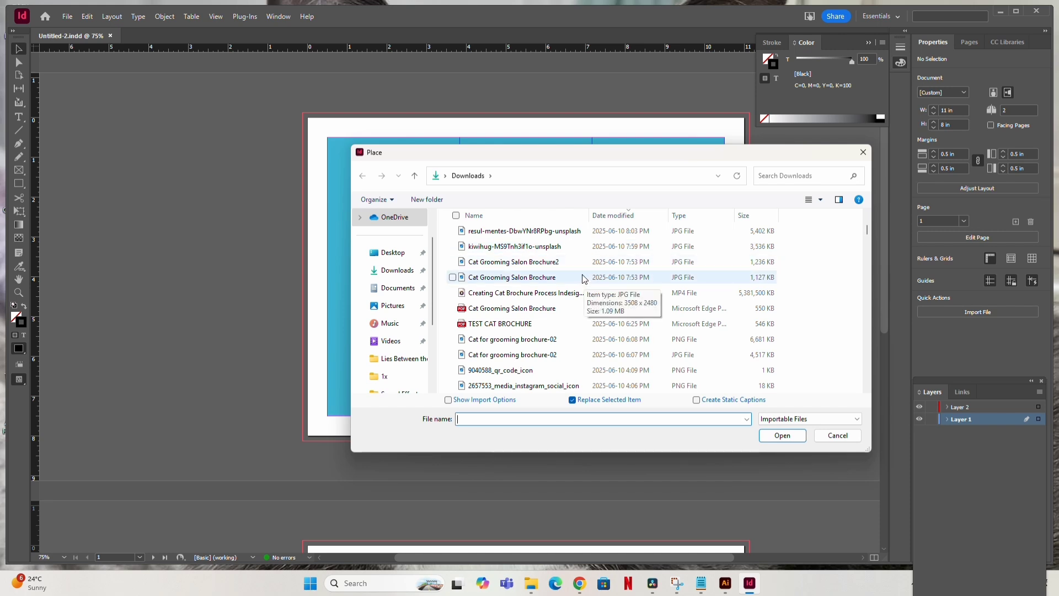
scroll(584, 279, "down", 1)
left_click(576, 293)
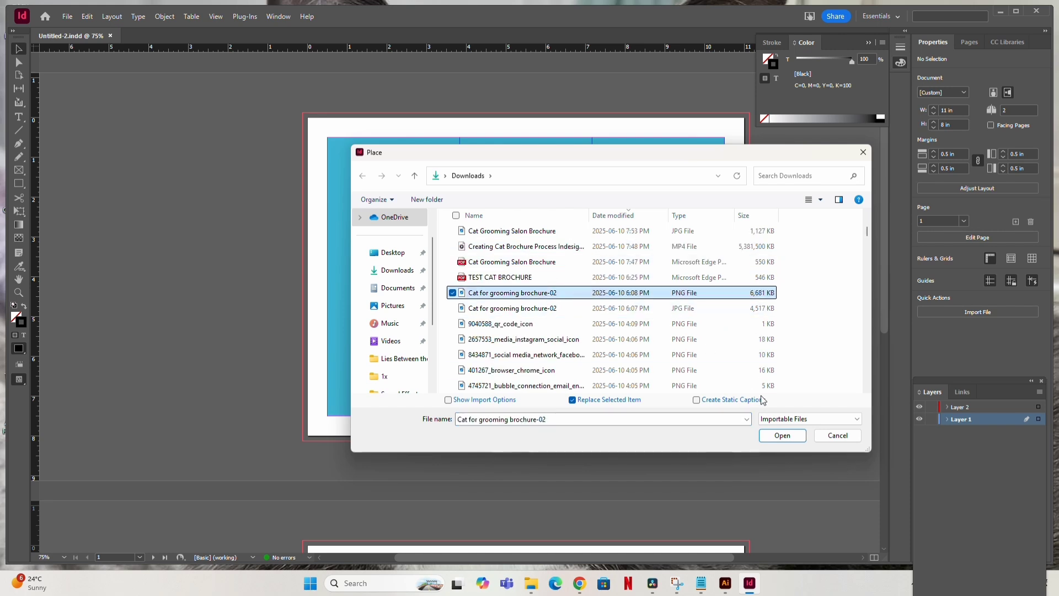
left_click(782, 435)
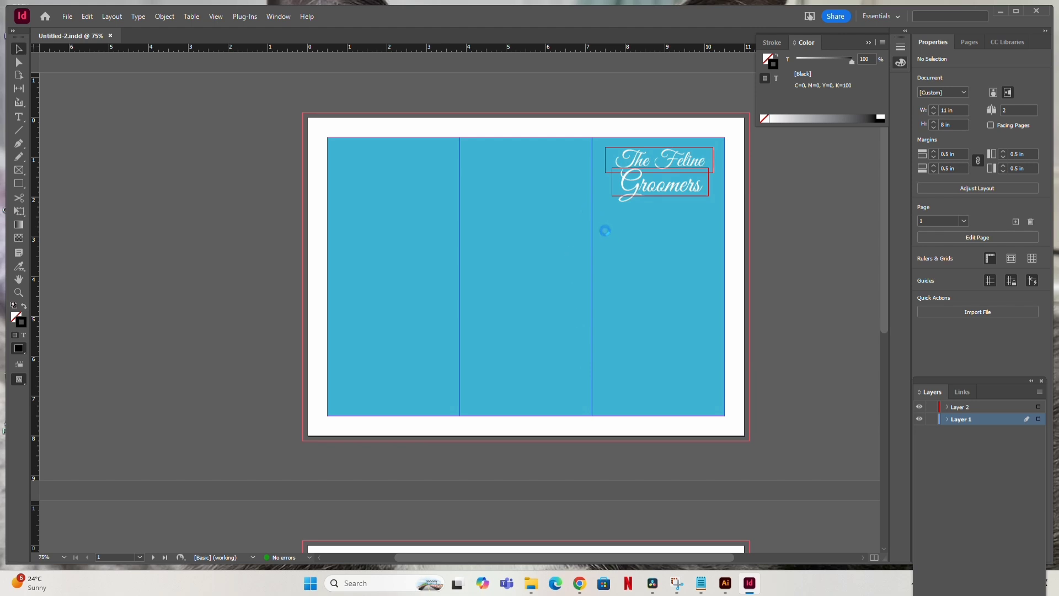
left_click(606, 226)
left_click_drag(612, 215, 704, 367)
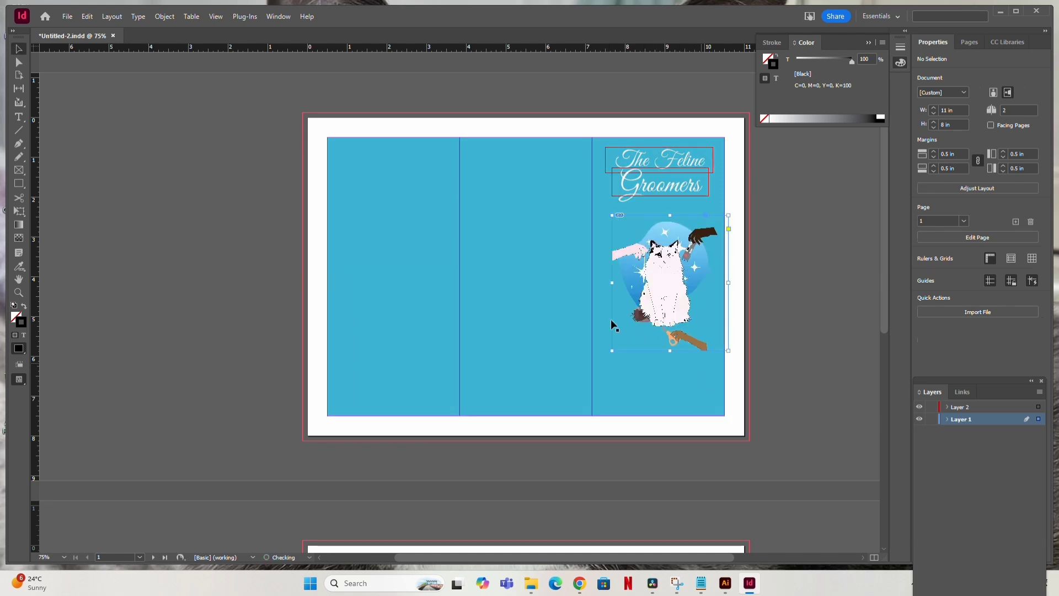
Try shifting the cat artwork inside its frame on the front panel, and undo the shift.
left_click(430, 272)
key("ctrl+equal")
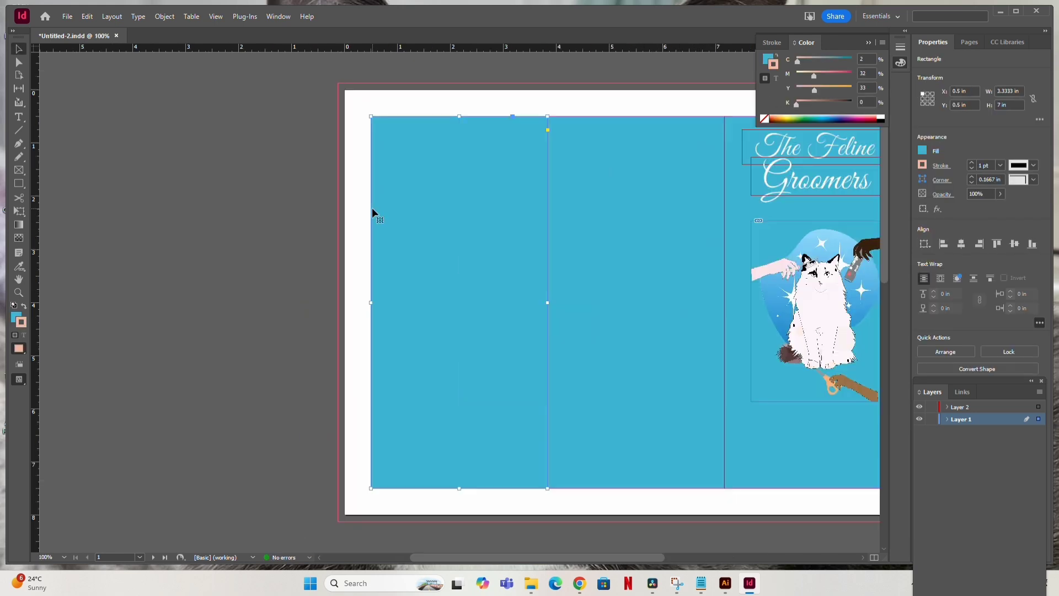
key("ctrl+equal")
scroll(651, 276, "right", 5)
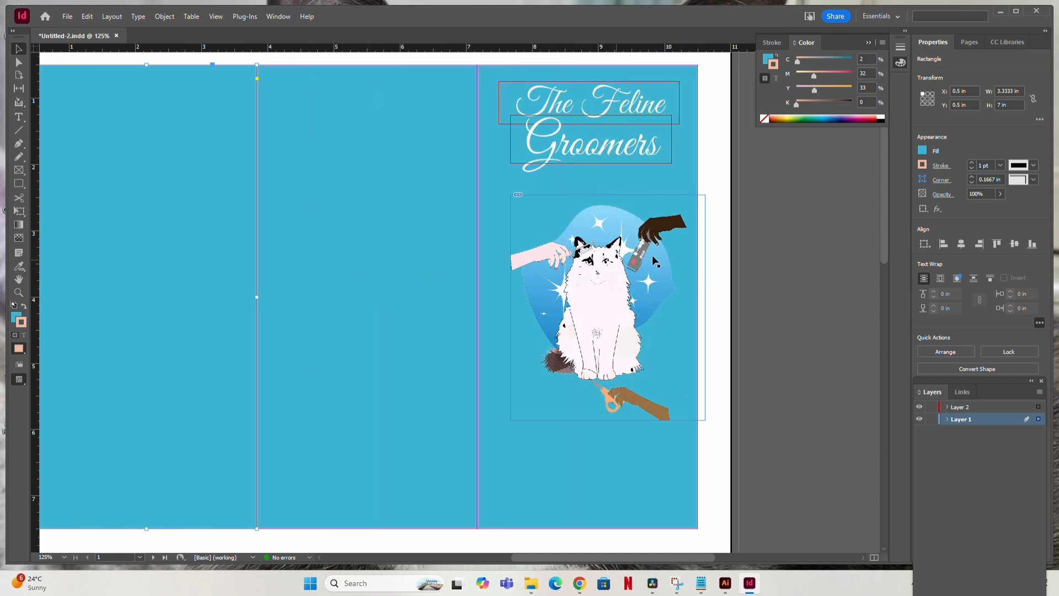
left_click(659, 256)
left_click_drag(611, 298, 644, 294)
key("ctrl+z")
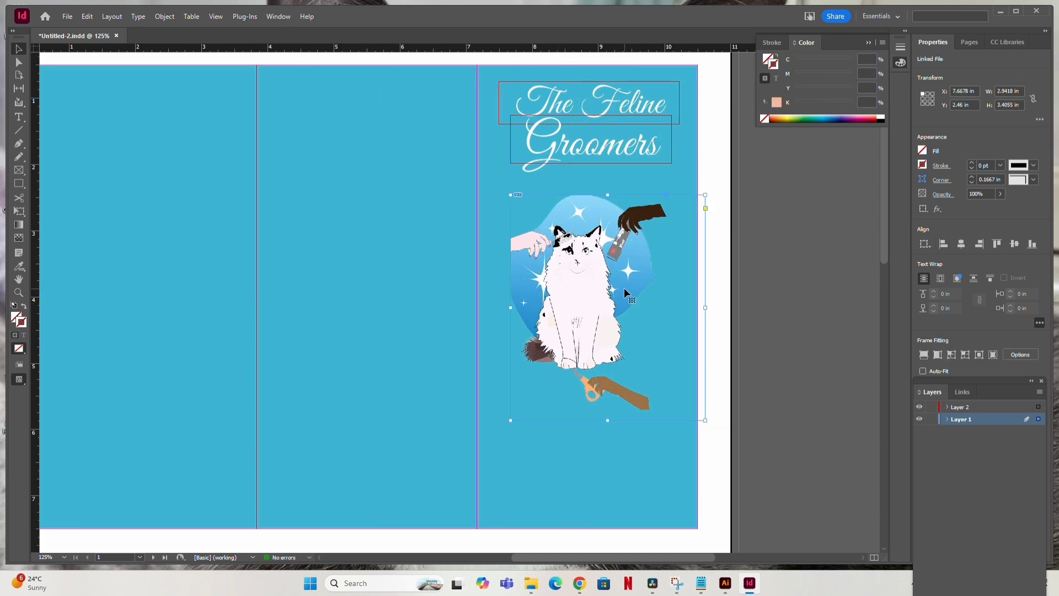
key("ctrl+z")
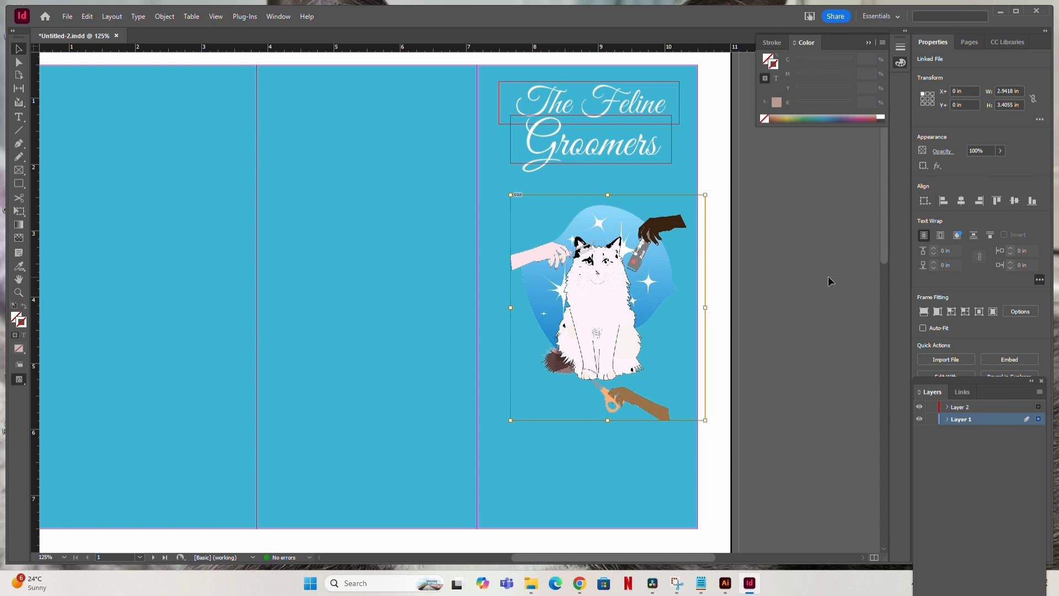
Enlarge the cat artwork to about 4.25 by 4.91 in and position it across the front panel beneath the title.
left_click(828, 277)
left_click(650, 335)
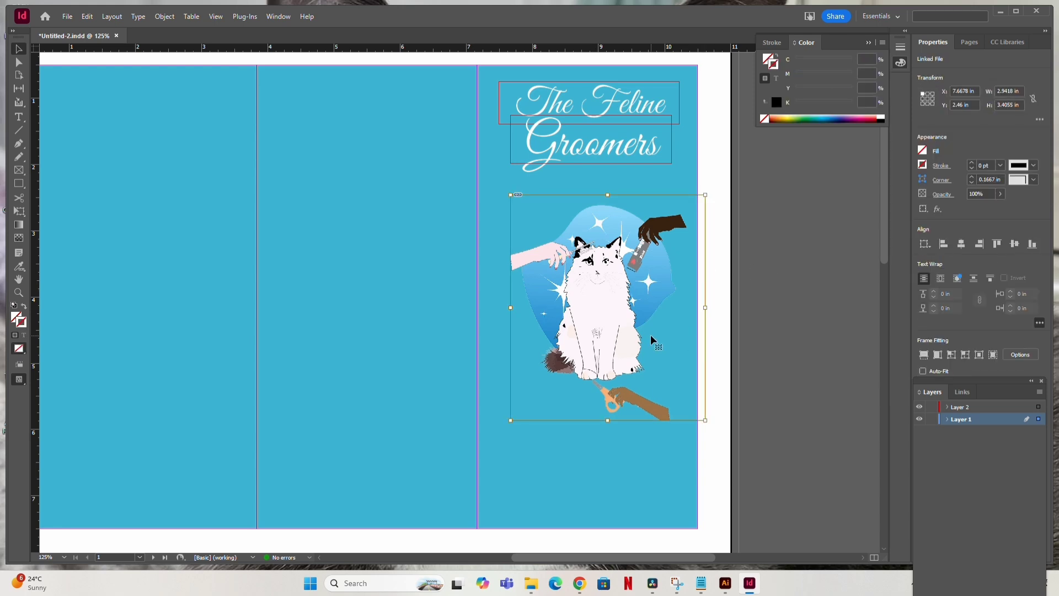
mouse_move(642, 348)
left_mouse_down()
mouse_move(625, 329)
mouse_move(614, 343)
mouse_move(646, 345)
left_mouse_up()
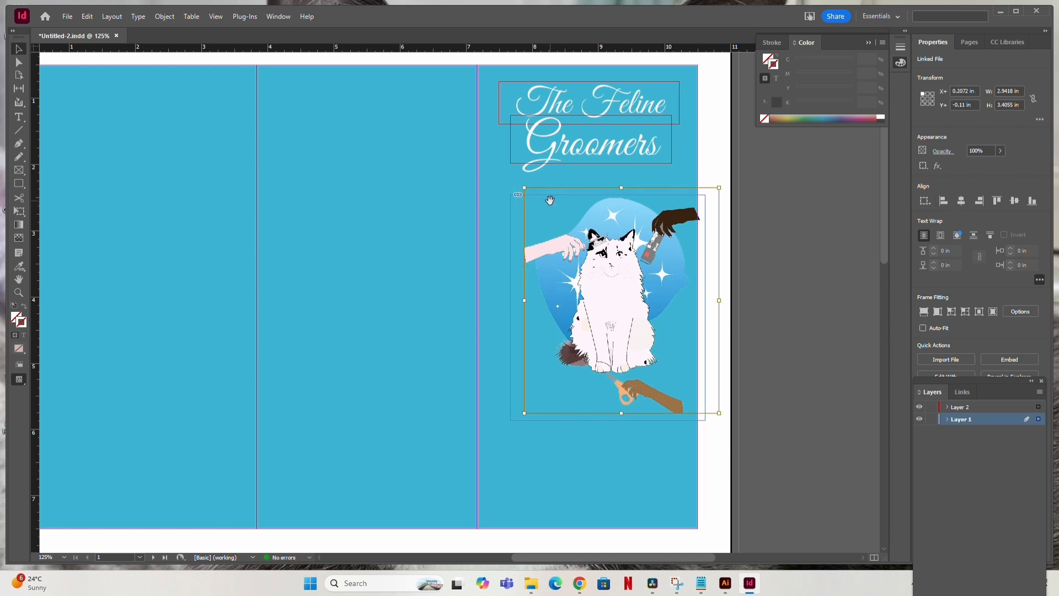
mouse_move(550, 195)
left_mouse_down()
mouse_move(555, 213)
mouse_move(543, 179)
mouse_move(530, 184)
left_mouse_up()
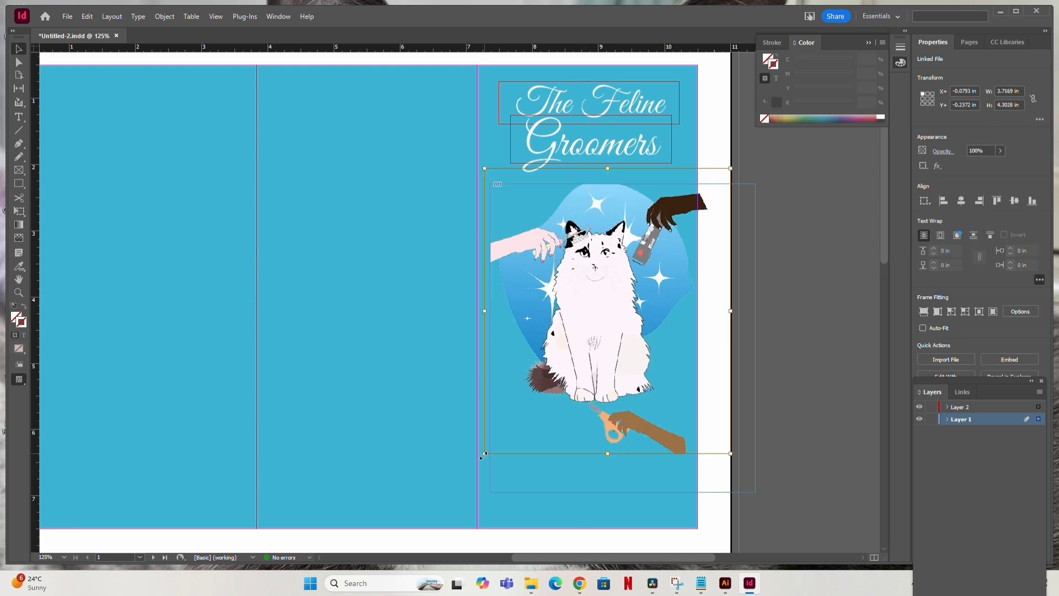
left_click_drag(484, 454, 456, 468)
left_click_drag(731, 168, 718, 184)
left_click_drag(561, 316, 597, 282)
left_click_drag(504, 183, 500, 174)
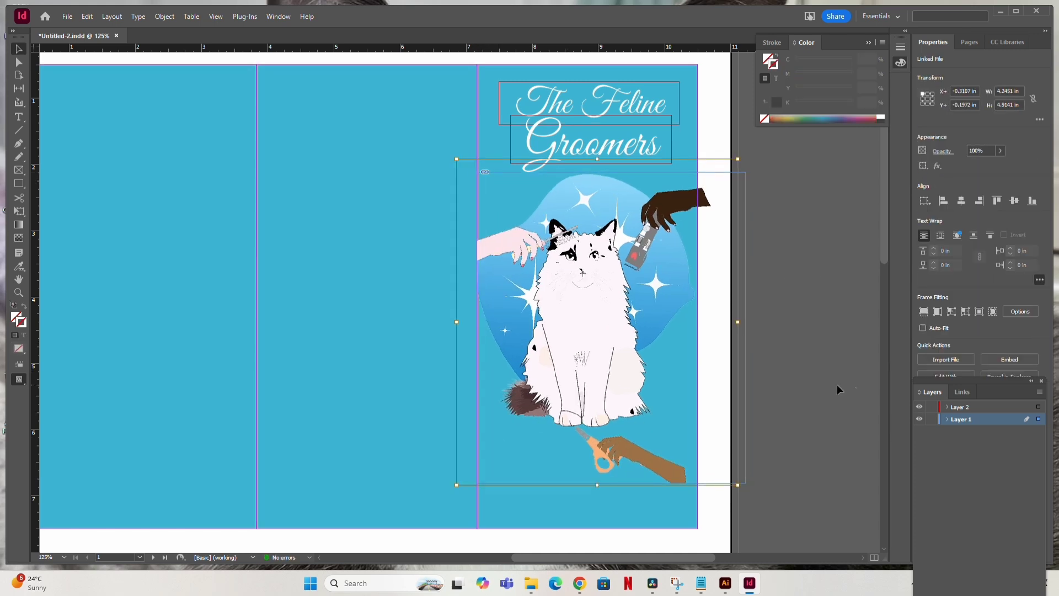
left_click(855, 386)
Add a text frame below the cat on the front panel reading "Where every feline's groomed as royalty" and select all its text.
scroll(695, 274, "down", 1)
scroll(402, 338, "up", 2)
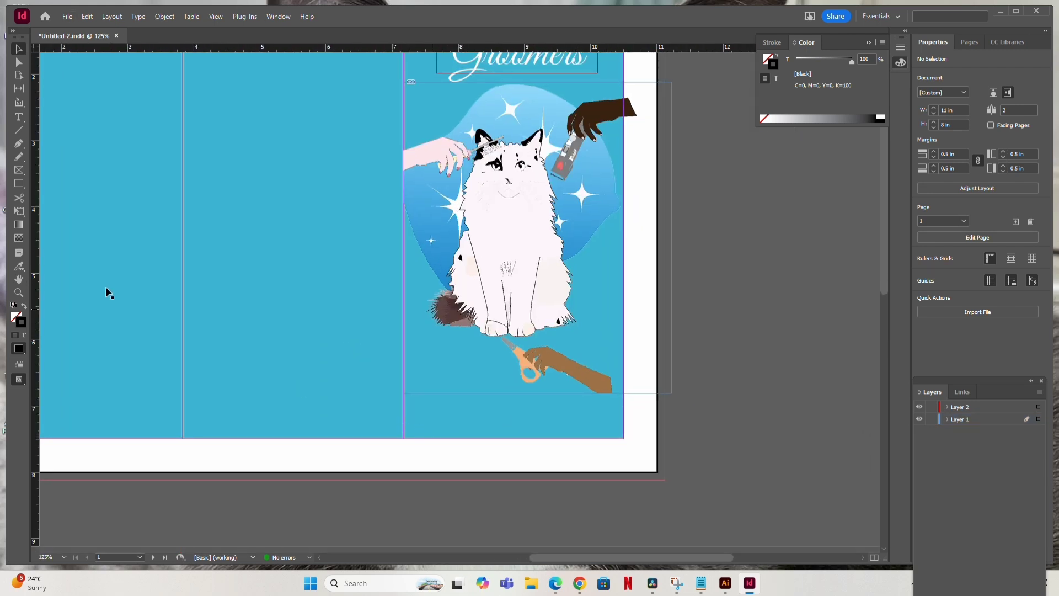
left_click(24, 117)
left_click_drag(423, 411, 602, 432)
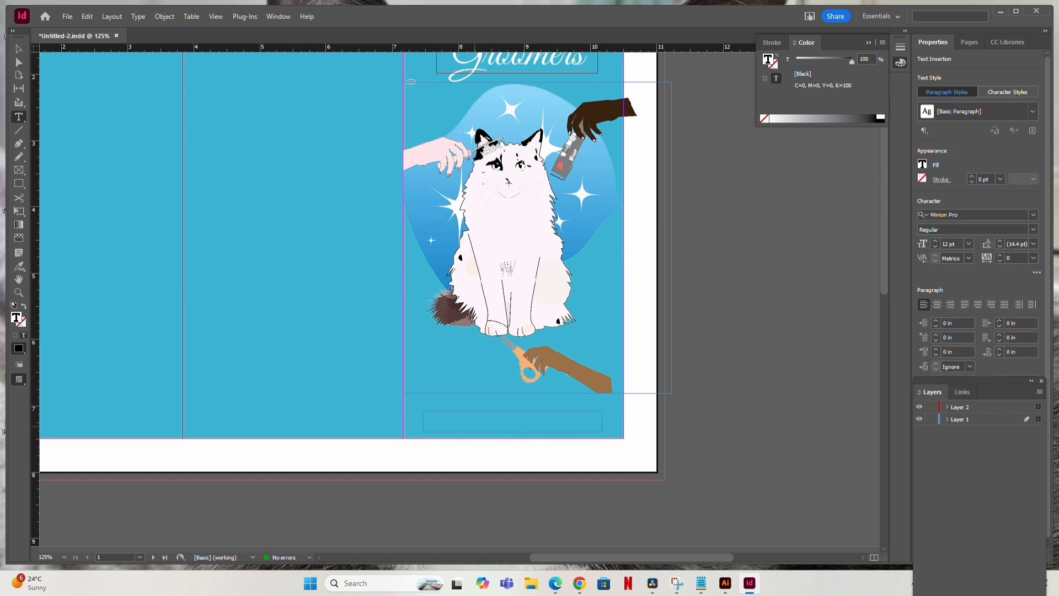
type("Whe")
type("re every feli")
type("ne's")
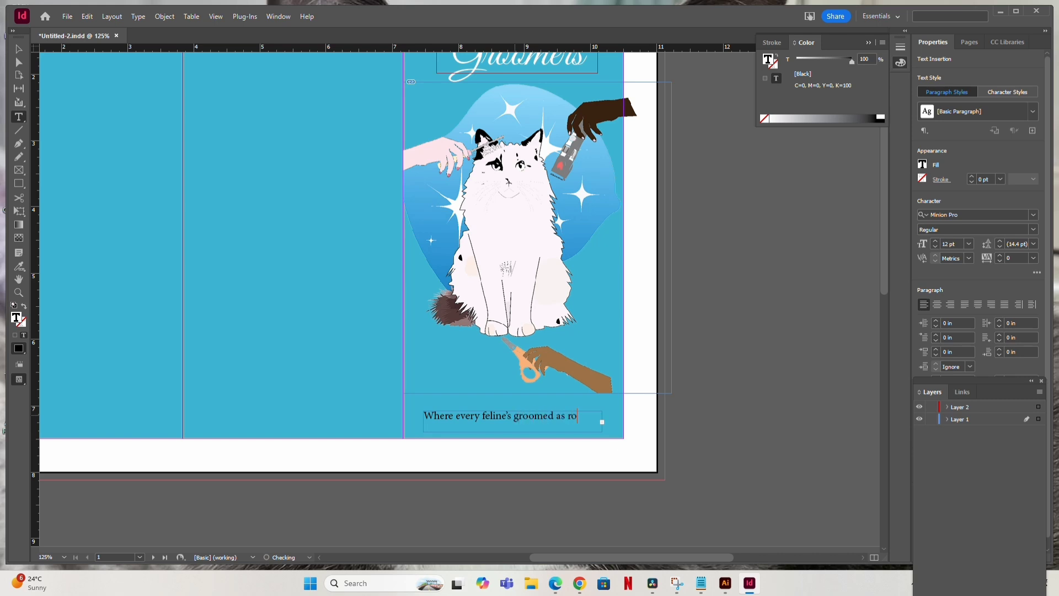
key("ctrl+a")
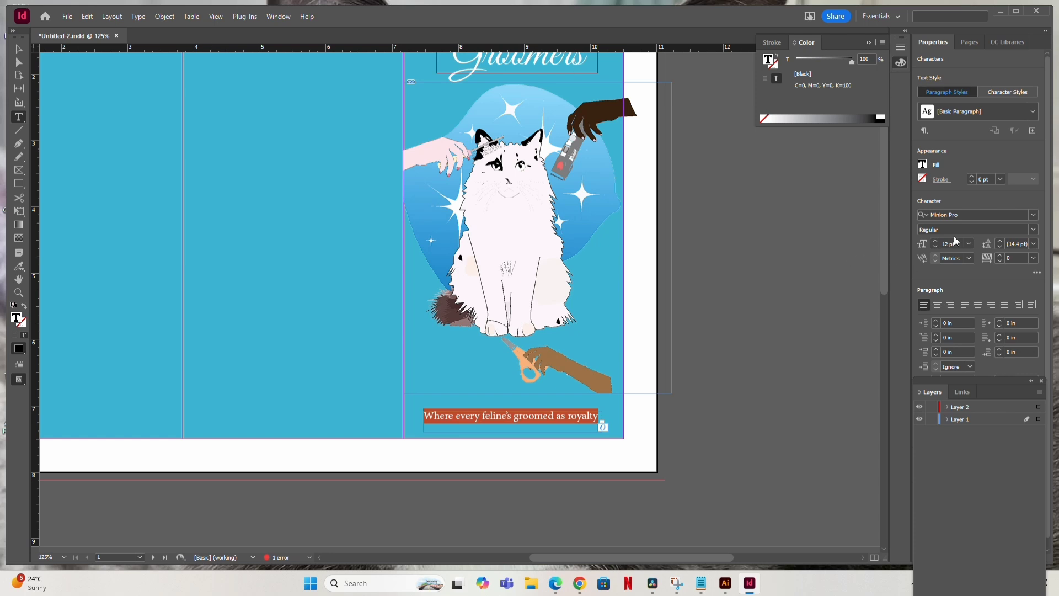
Set the selected tagline text below the cat to the Droid Serif Italic font.
left_click(961, 215)
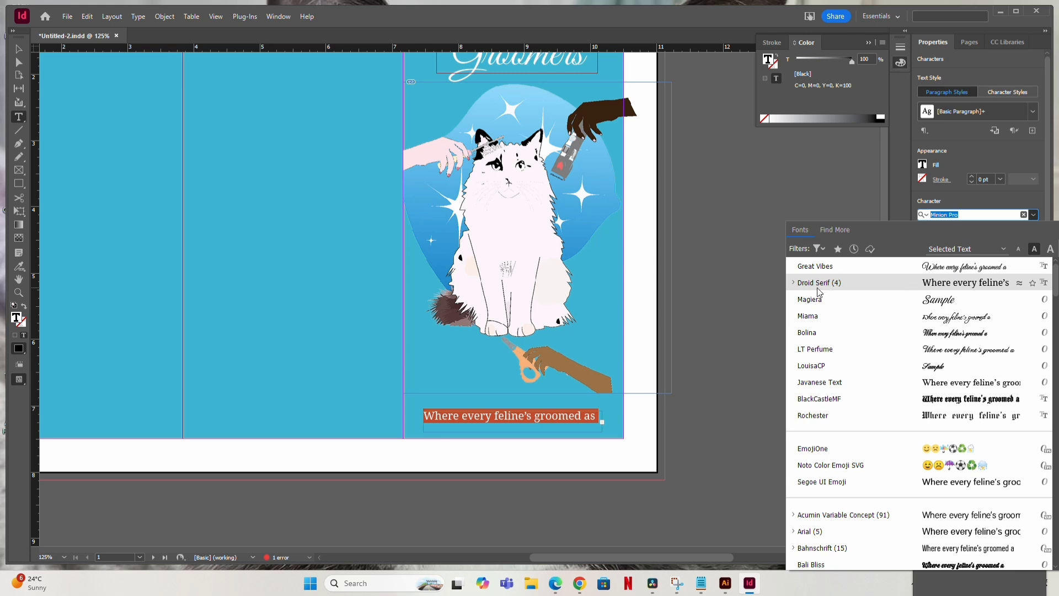
left_click(793, 283)
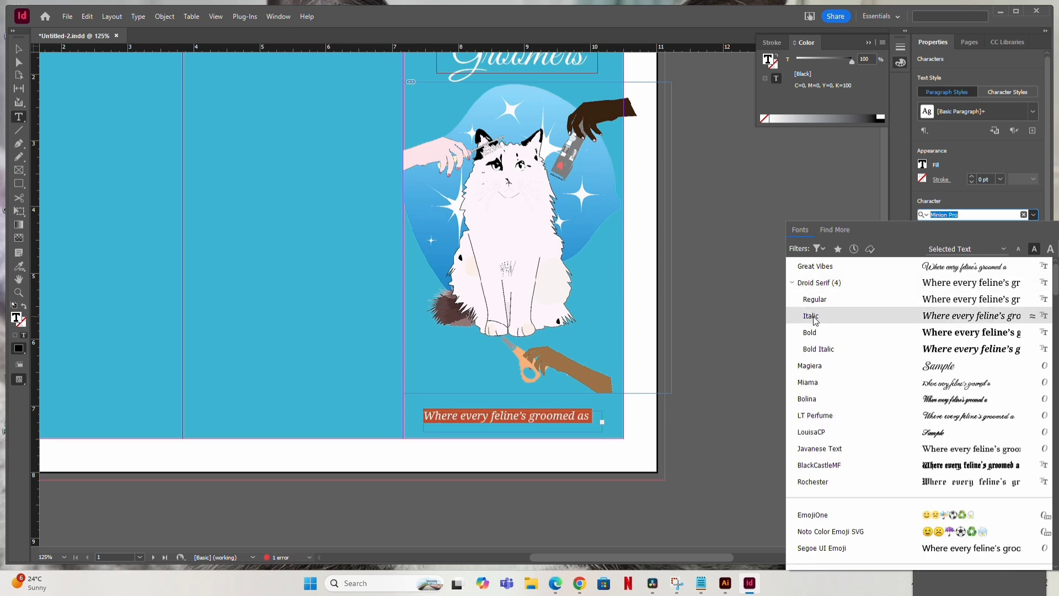
left_click(813, 319)
left_click(18, 50)
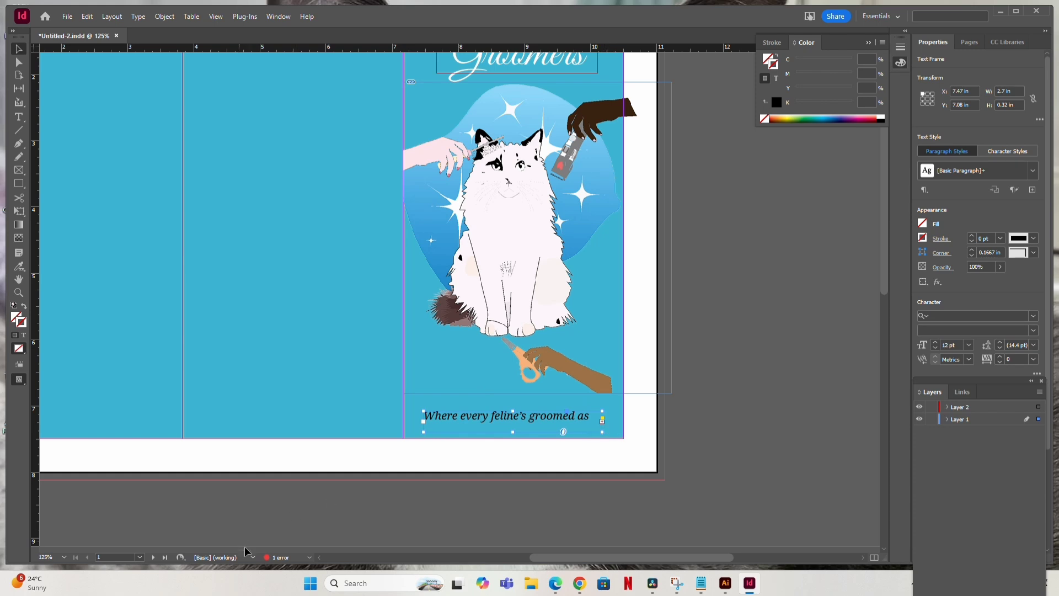
Widen the tagline's text frame to about 3.78 in and move it to about X 7.30 in, Y 7.07 in.
left_click(309, 558)
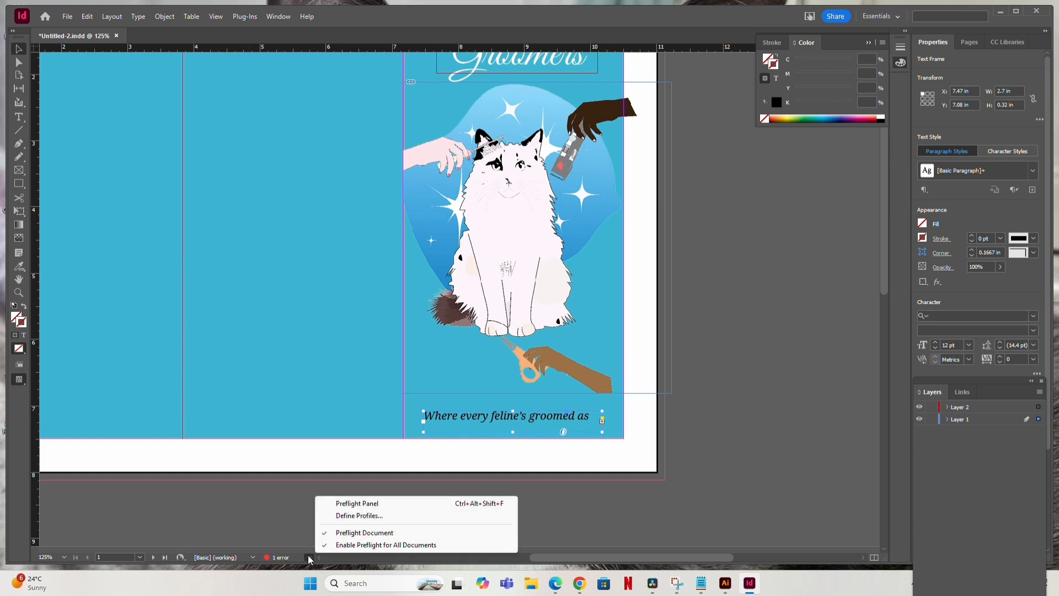
left_click(578, 423)
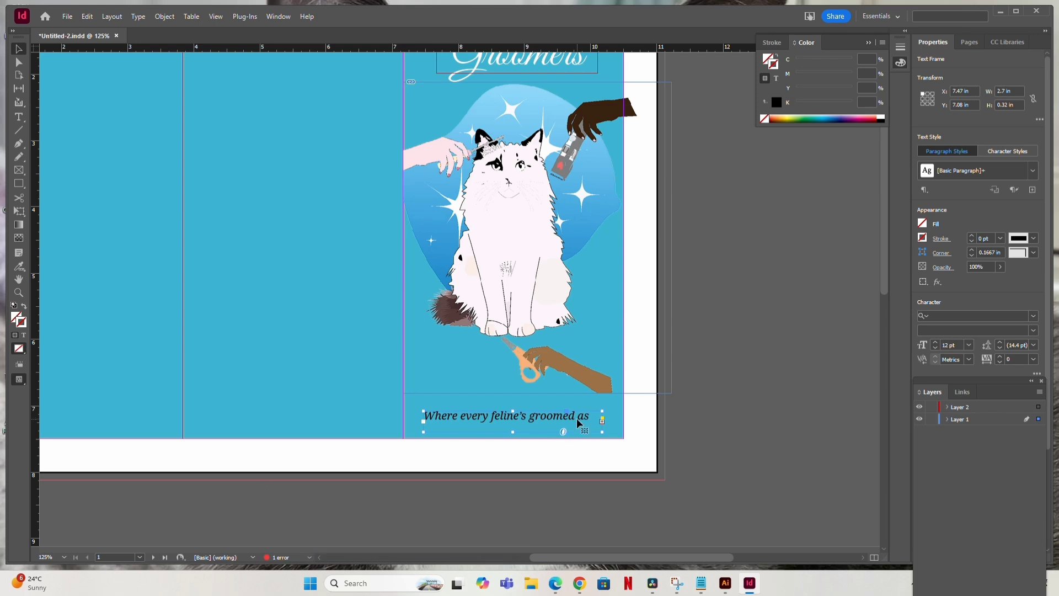
left_click_drag(603, 431, 620, 430)
left_click_drag(620, 430, 674, 430)
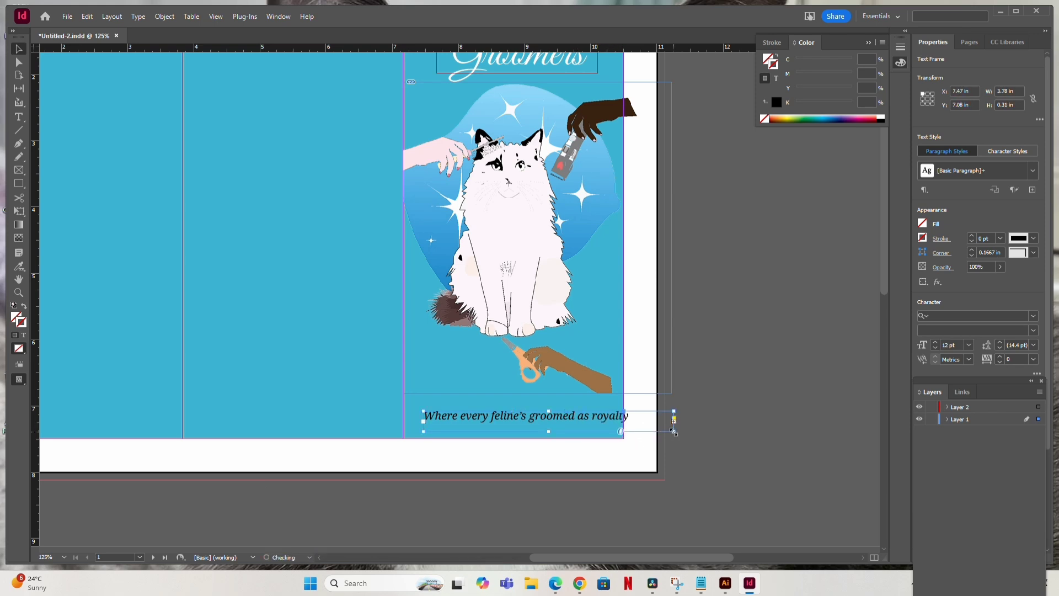
left_click_drag(591, 429, 575, 420)
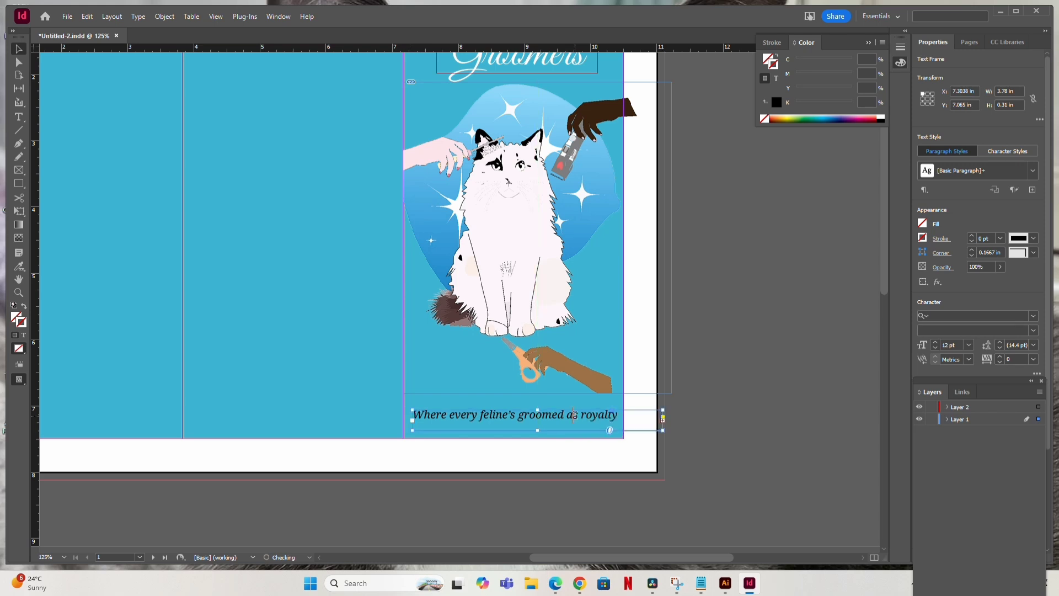
Reduce the front-panel tagline's font size to 9 pt.
double_click(575, 421)
key("ctrl+a")
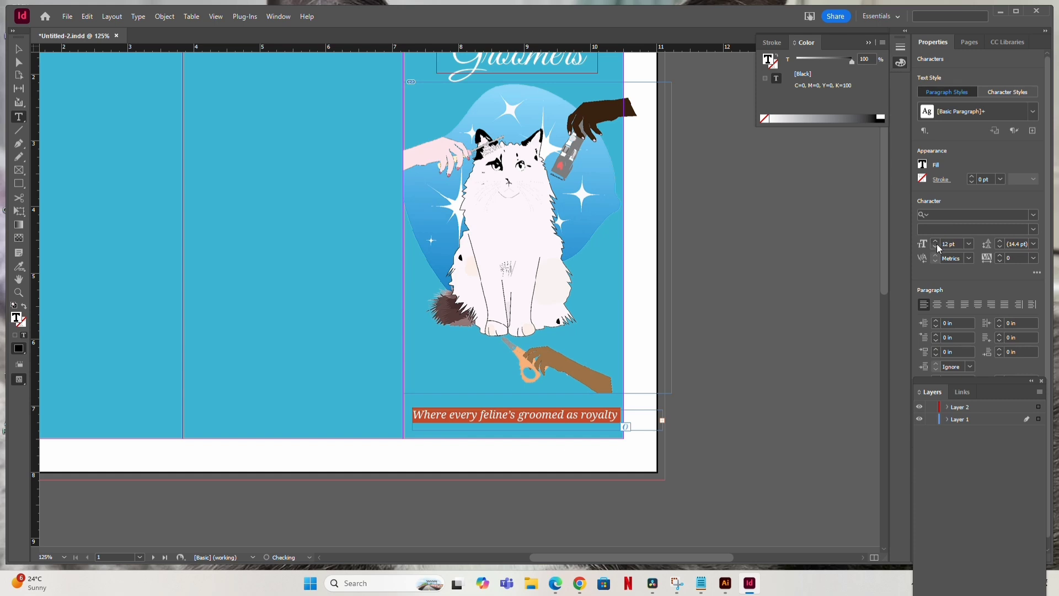
left_click(935, 246)
left_click(935, 246)
left_click(935, 246)
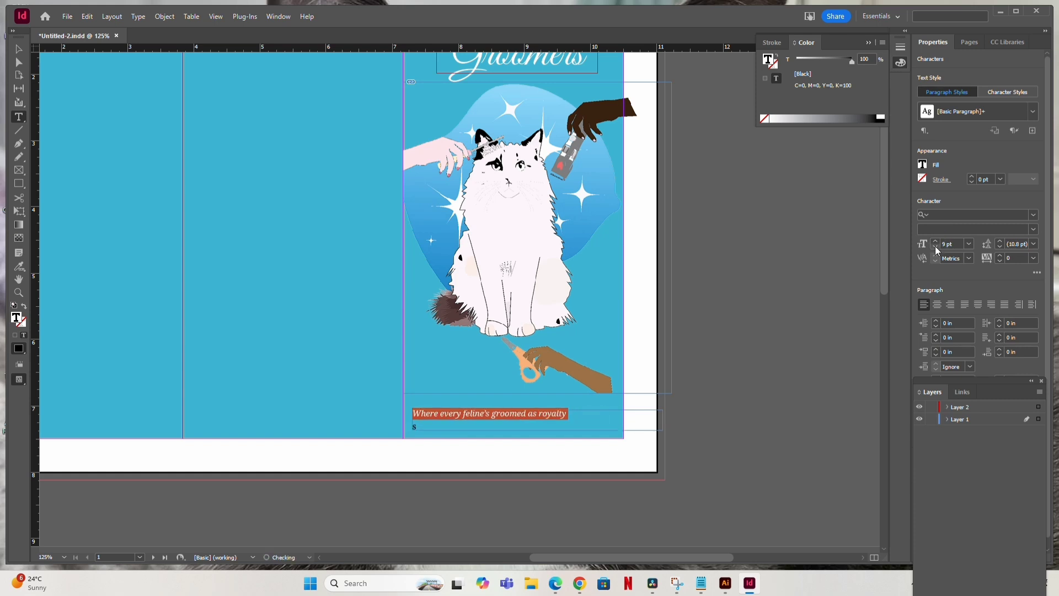
left_click(17, 50)
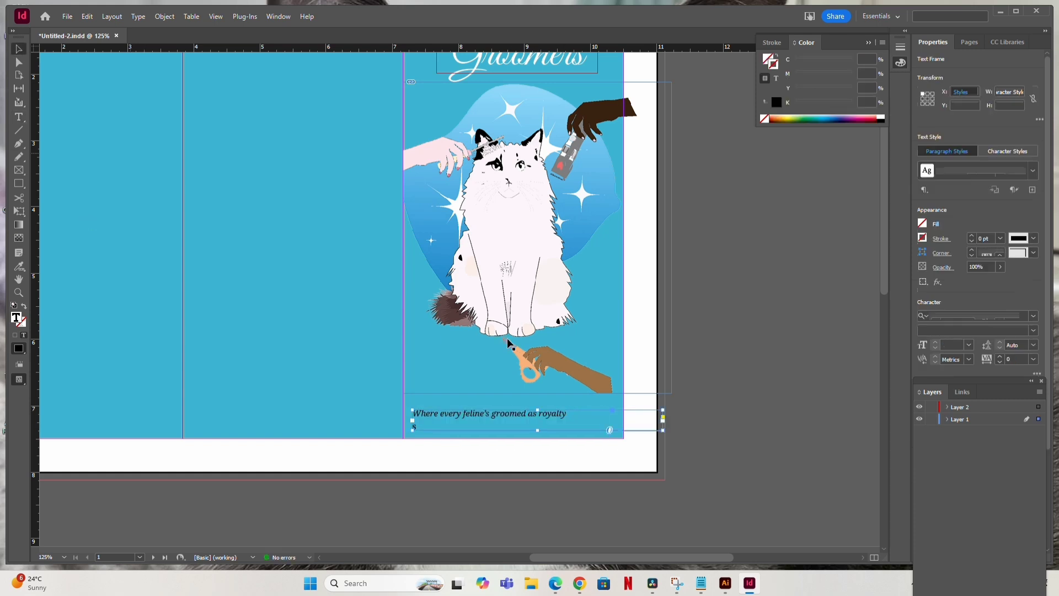
Delete the stray character on the second line of the tagline's text frame.
double_click(441, 426)
key("BackSpace")
key("F11")
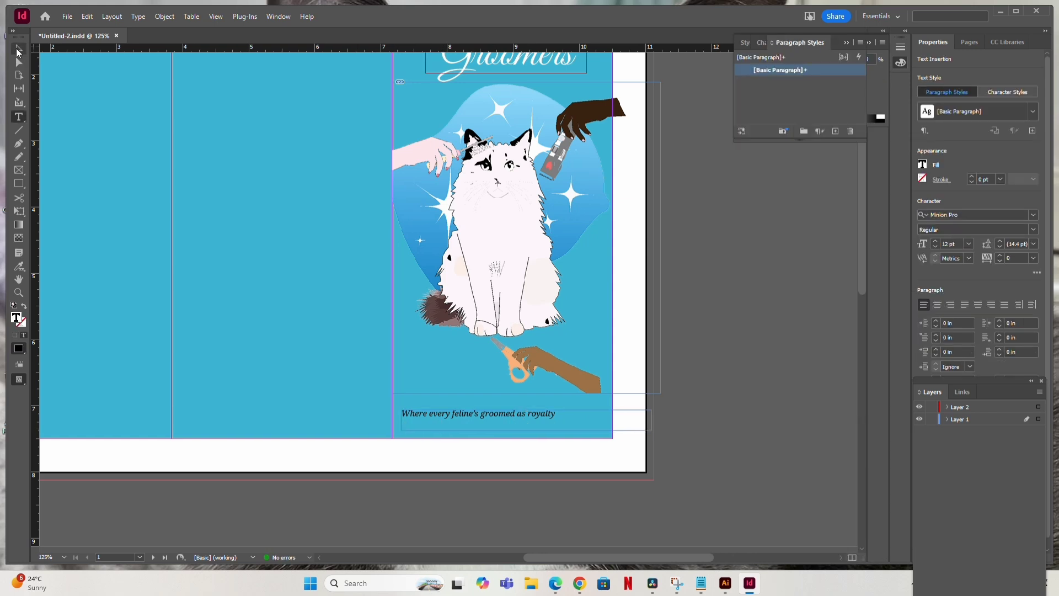
left_click(18, 48)
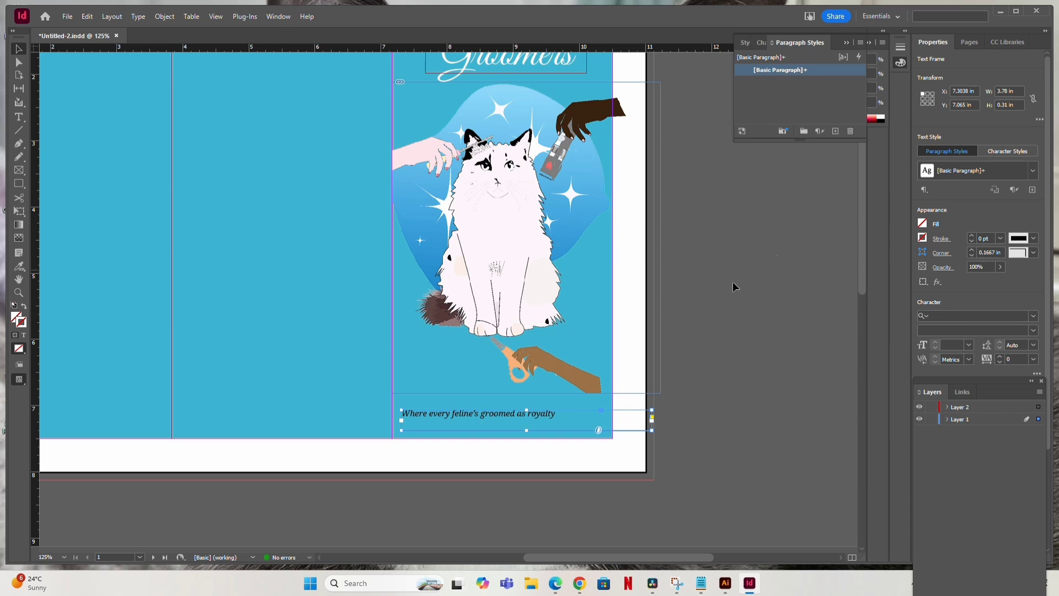
Center-align the tagline within its text frame and reselect the frame.
double_click(518, 413)
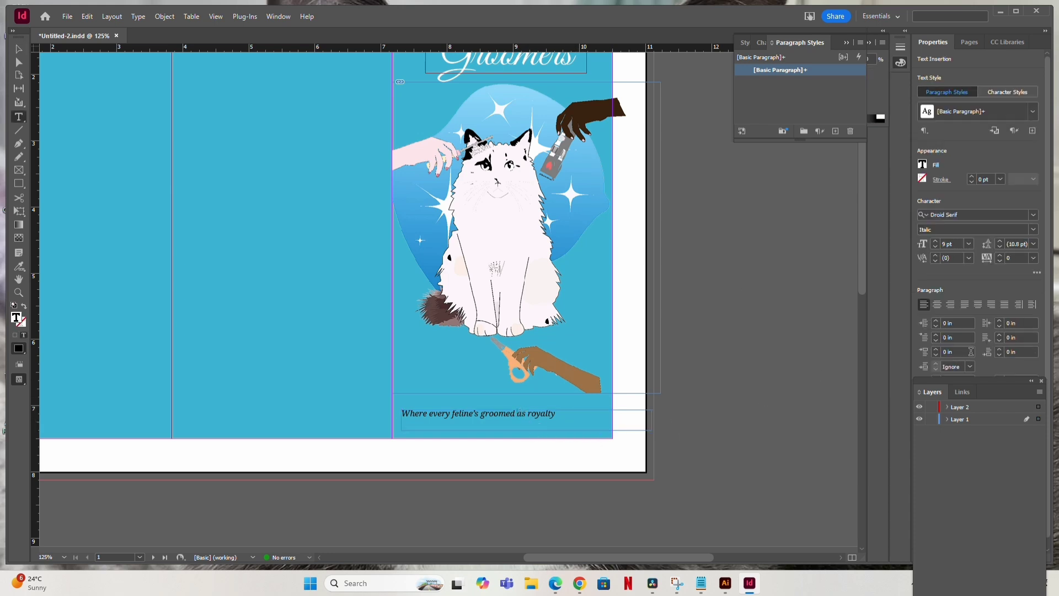
left_click(938, 305)
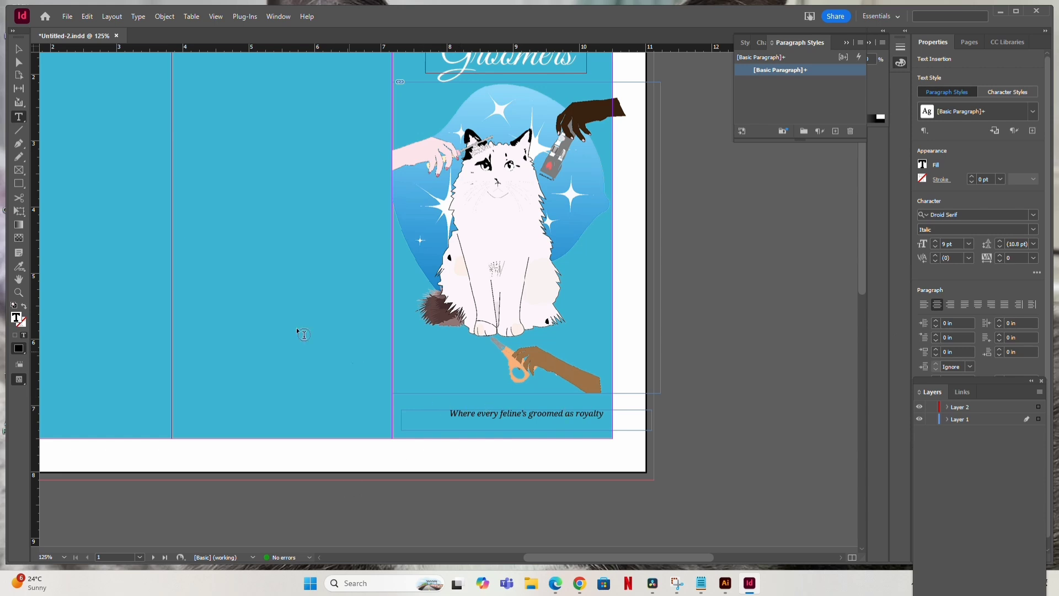
left_click(20, 50)
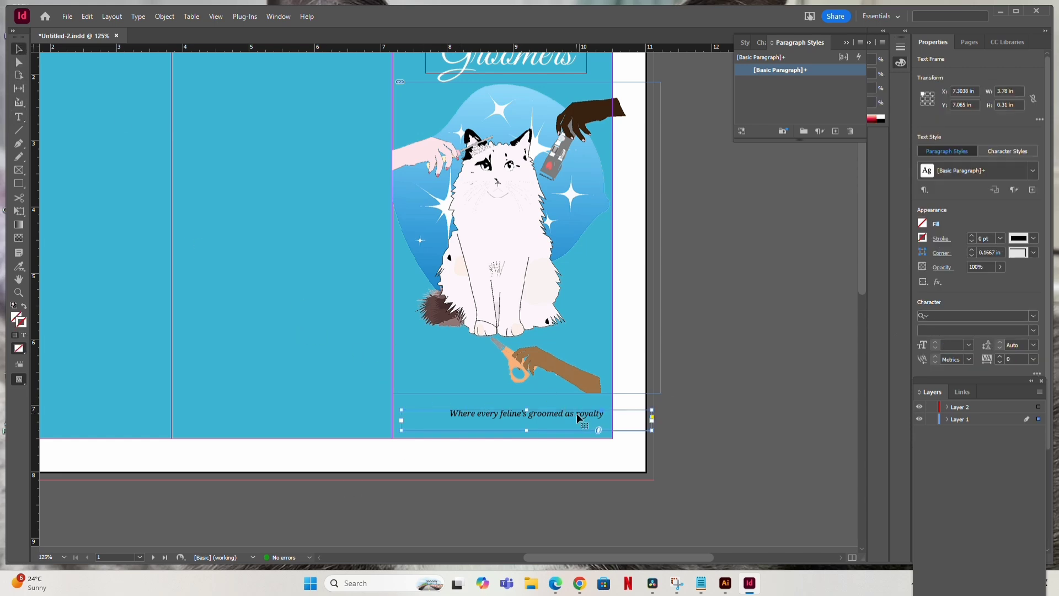
Nudge the tagline's text frame left to about X 7.0 in, centering the text beneath the cat.
key("Left")
key("Left")
key("Left")
key("Left")
key("Left")
key("Left")
key("Left")
key("Left")
key("Left")
key("Left")
key("Left")
key("Left")
key("Left")
key("Left")
key("Left")
key("Left")
key("Left")
key("Left")
key("Left")
key("Left")
key("Left")
key("Left")
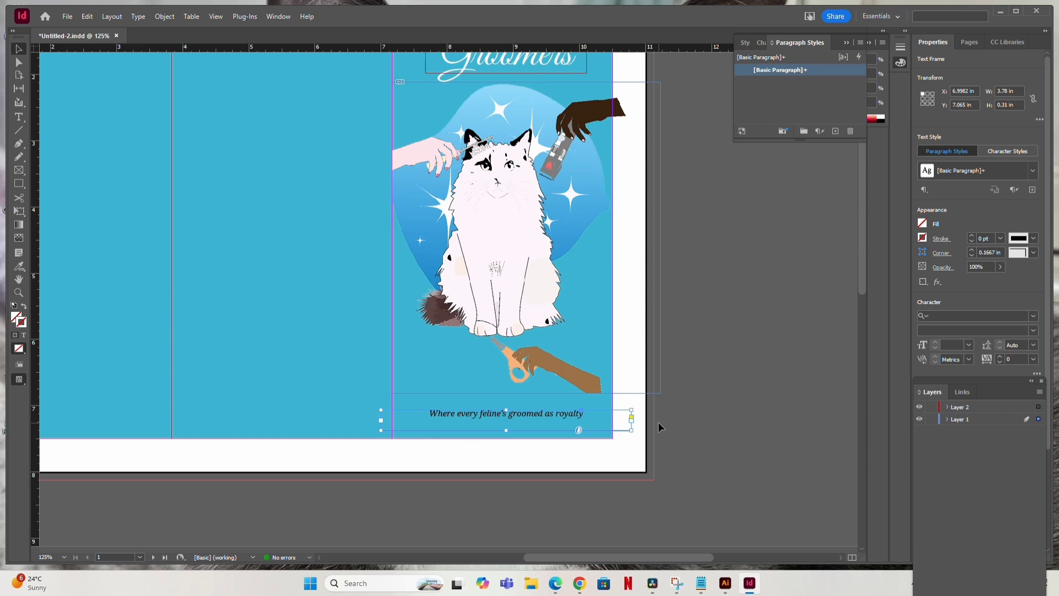
Check the tagline's centering with a temporary vertical guide down the middle of the front panel, and remove the guide.
left_click_drag(34, 242, 502, 294)
left_click(502, 299)
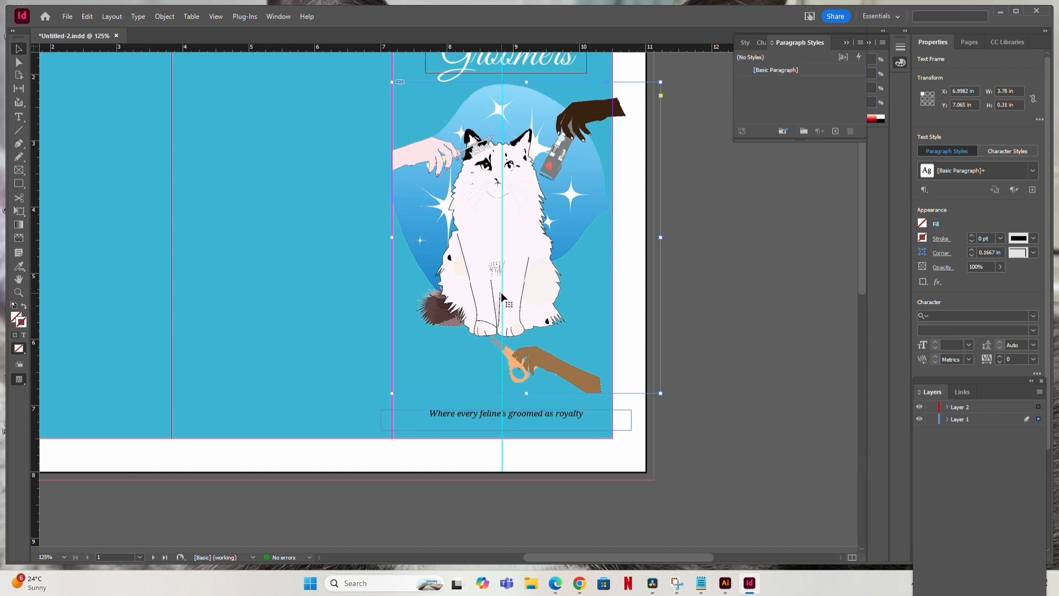
left_click(504, 482)
left_click(502, 465)
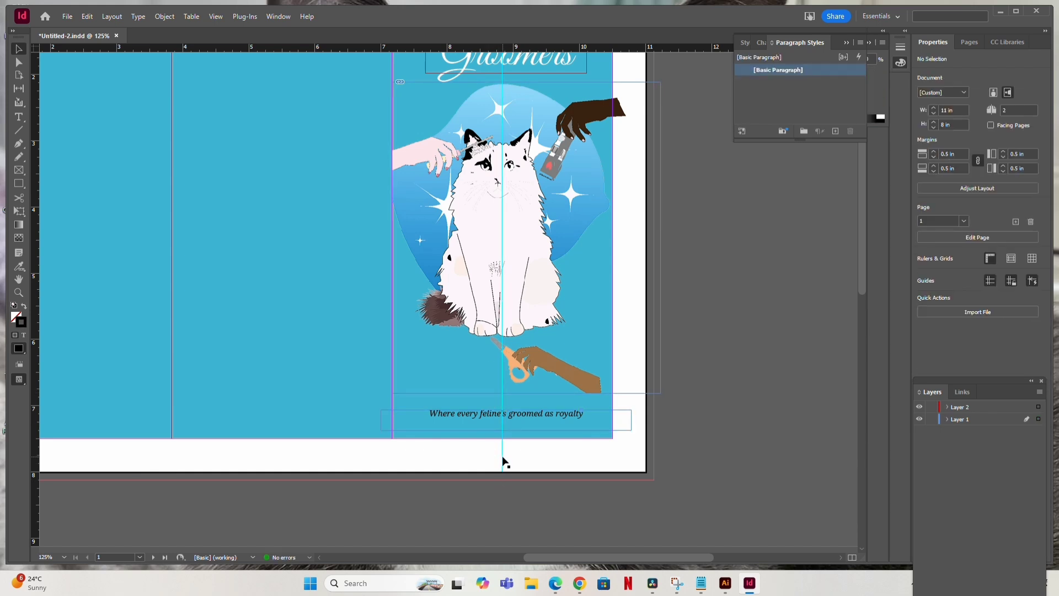
left_click(507, 455)
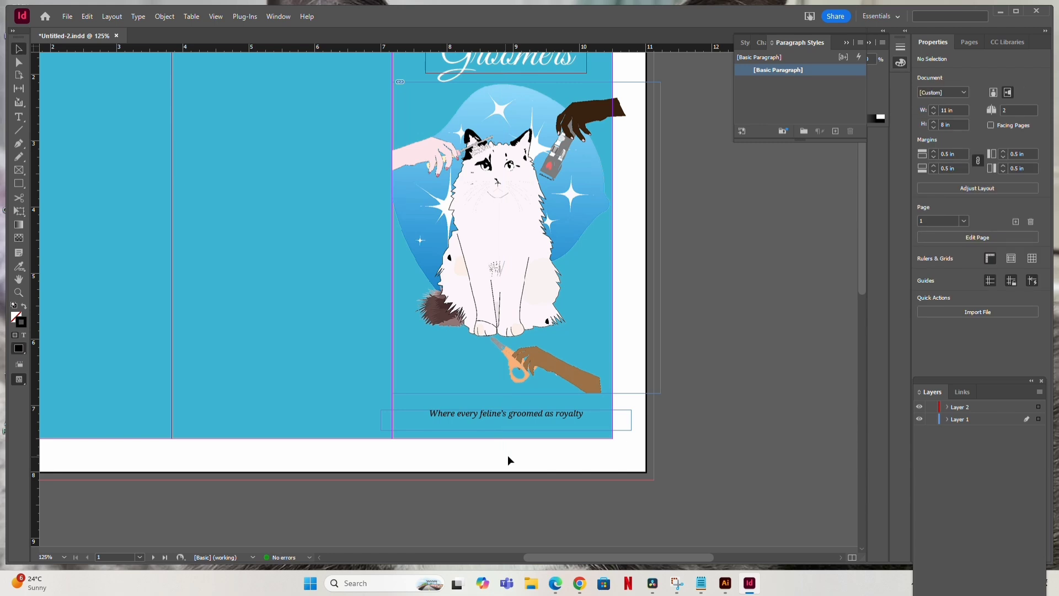
Move the tagline's text frame down to about Y 7.25 in, near the front panel's lower edge.
left_click(553, 423)
left_click_drag(553, 423, 606, 441)
key("Down")
key("Down")
key("Down")
key("Down")
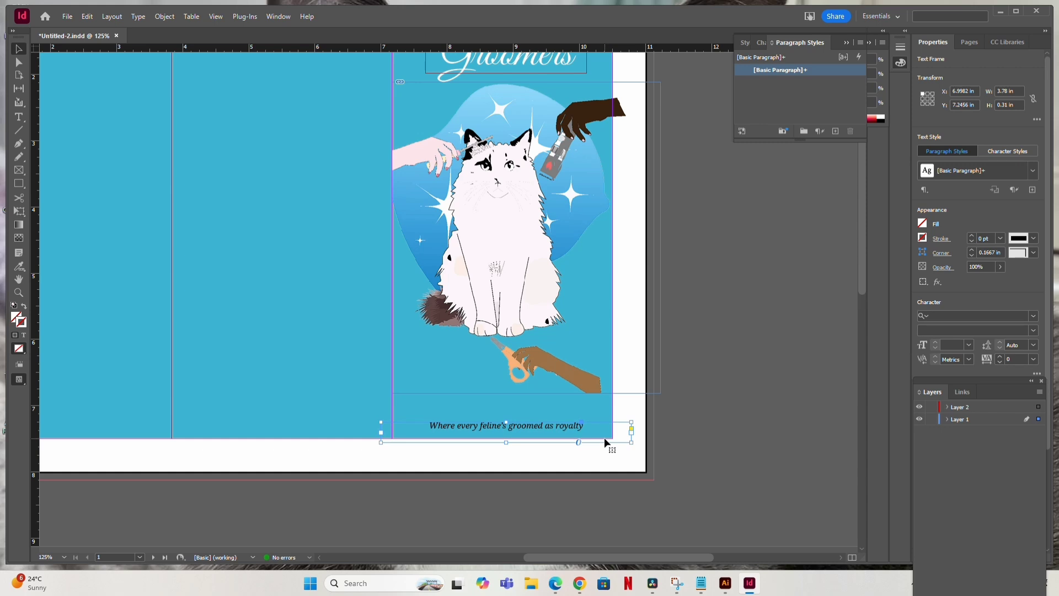
Change the fill colour of the whole tagline text to white and deselect its frame.
double_click(546, 428)
key("ctrl+a")
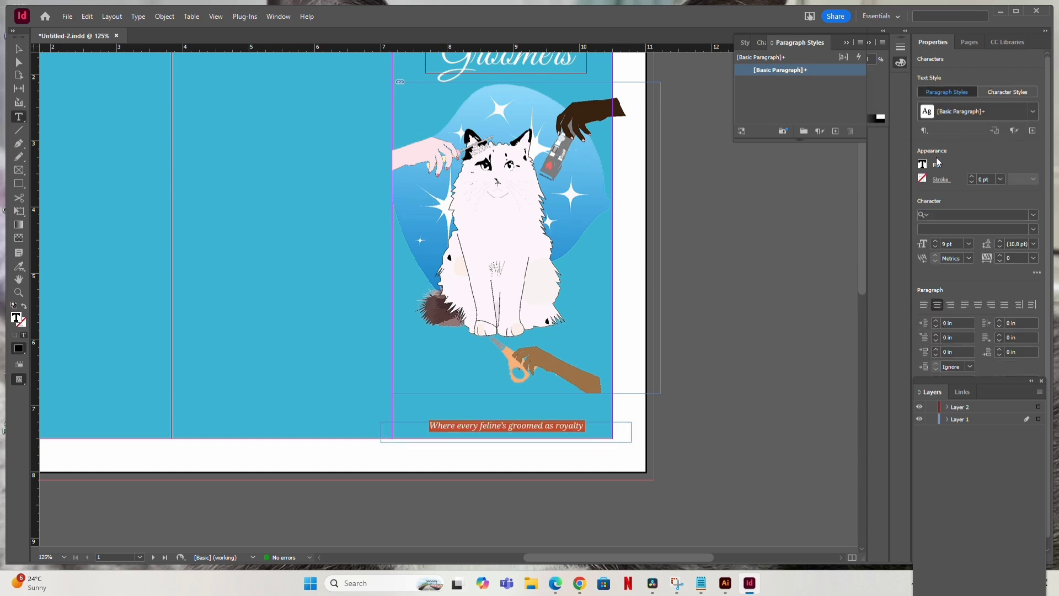
left_click(923, 169)
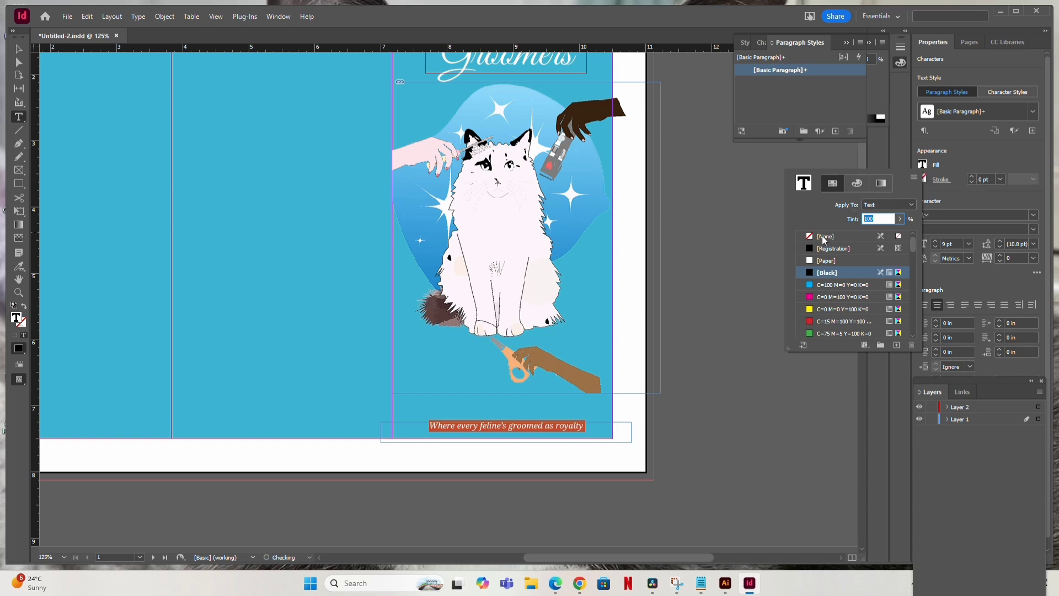
left_click(850, 186)
left_click(816, 287)
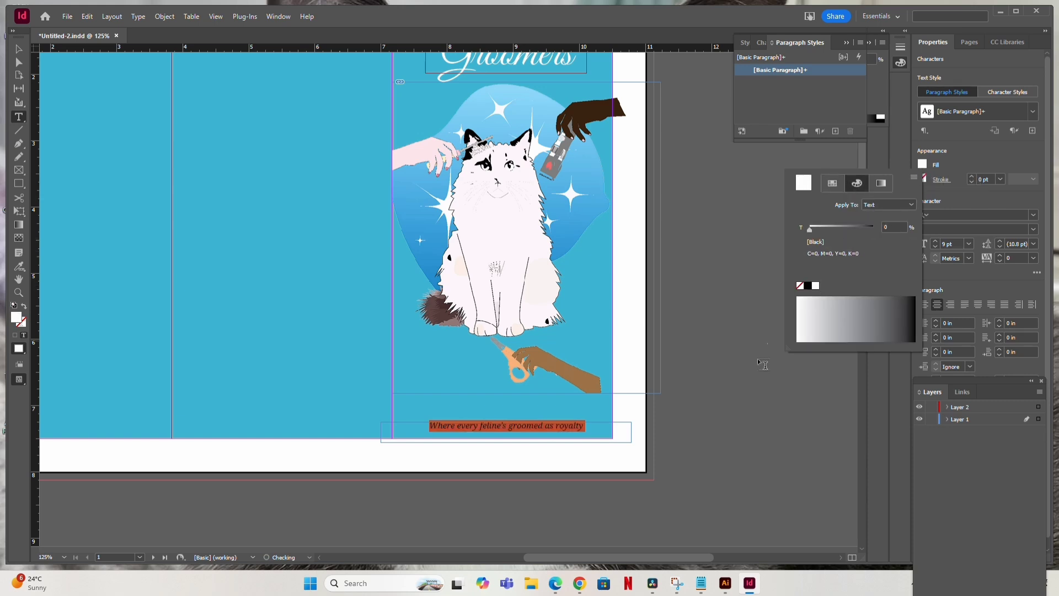
left_click(743, 389)
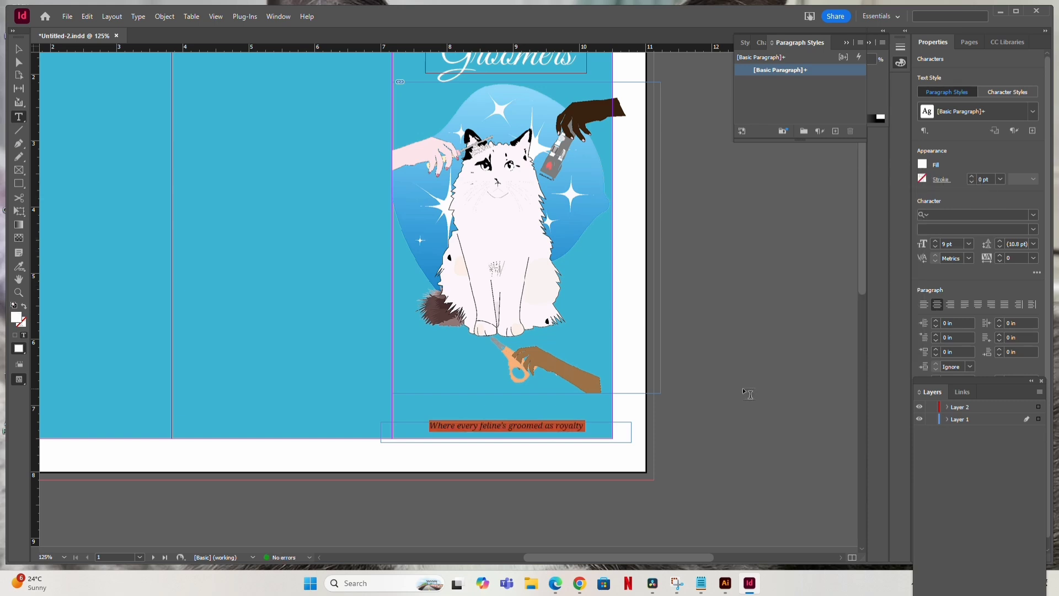
left_click(18, 49)
left_click(719, 369)
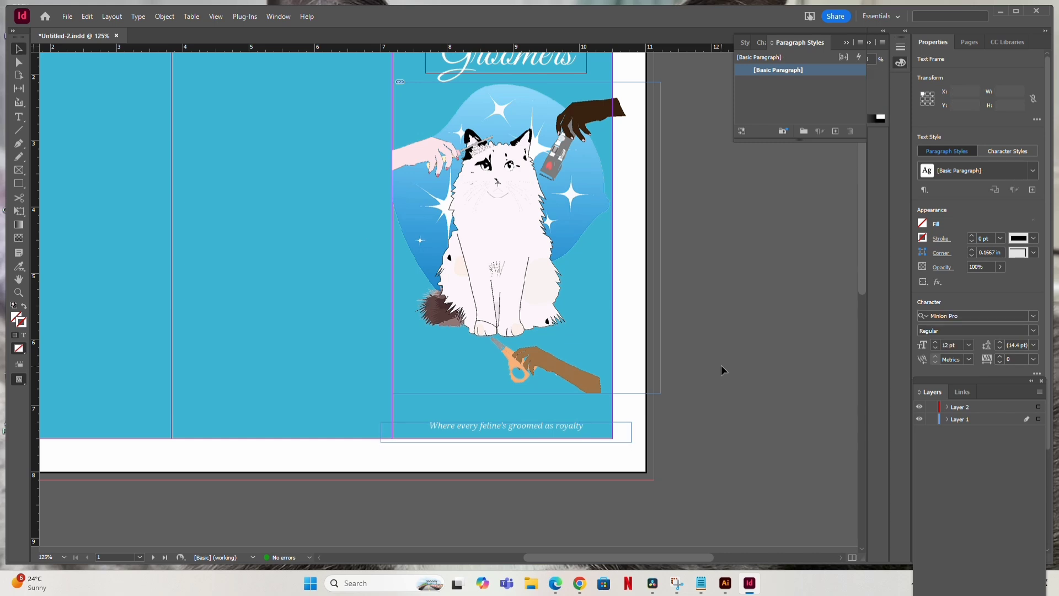
View the brochure page at 100%, switch to Illustrator and look over the grooming-tool artboards in "Cat for grooming brochure.ai".
key("ctrl+1")
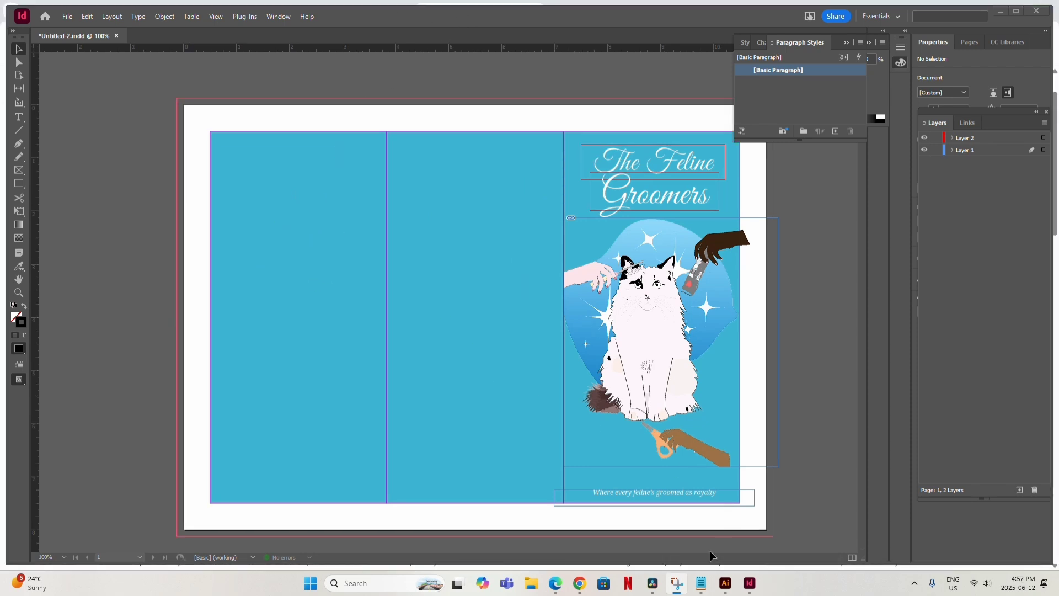
left_click(725, 583)
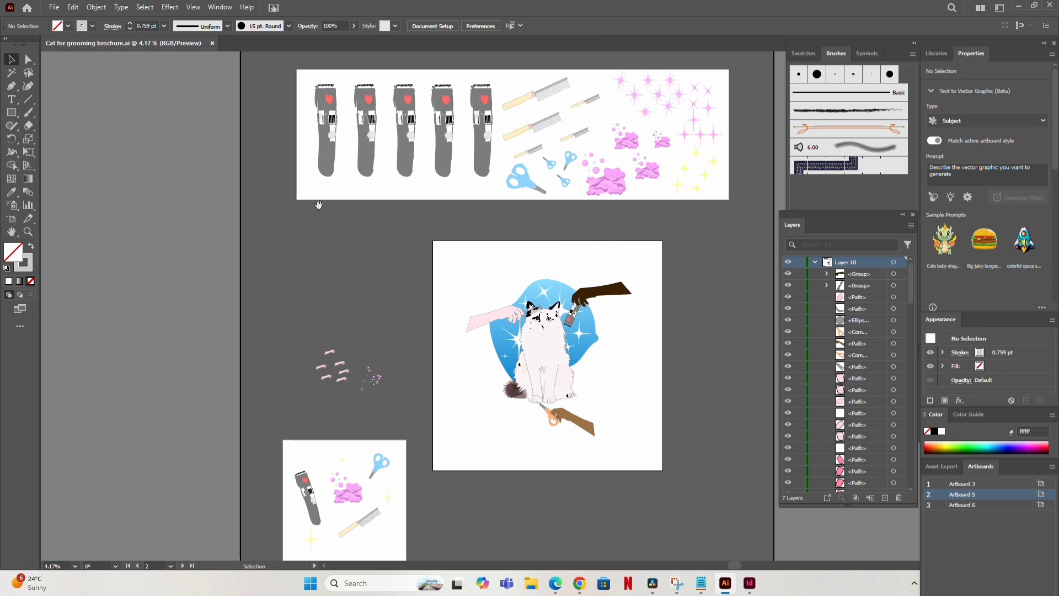
left_click_drag(319, 208, 309, 283)
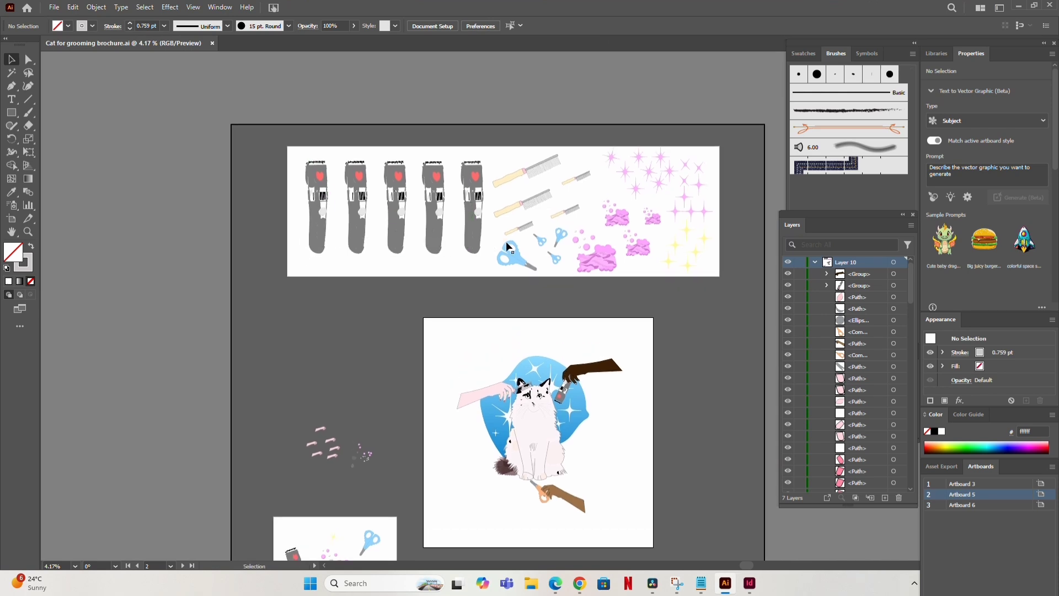
scroll(502, 250, "down", 3)
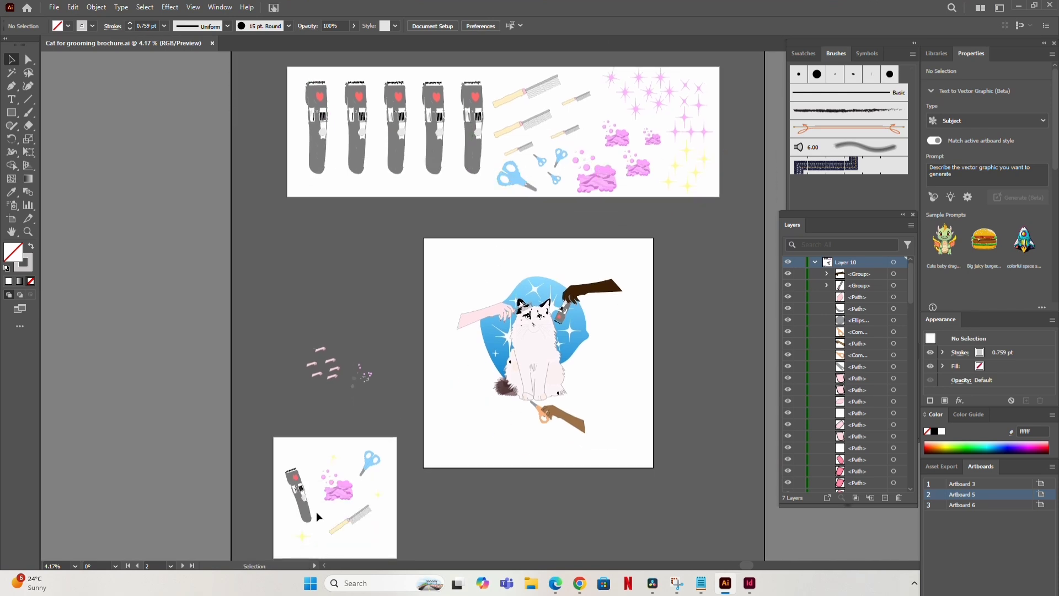
Switch back to InDesign and place the Illustrator file "idk what im doing 2" over the brochure's left panel, about 3.69 by 6.9 in.
left_click(749, 584)
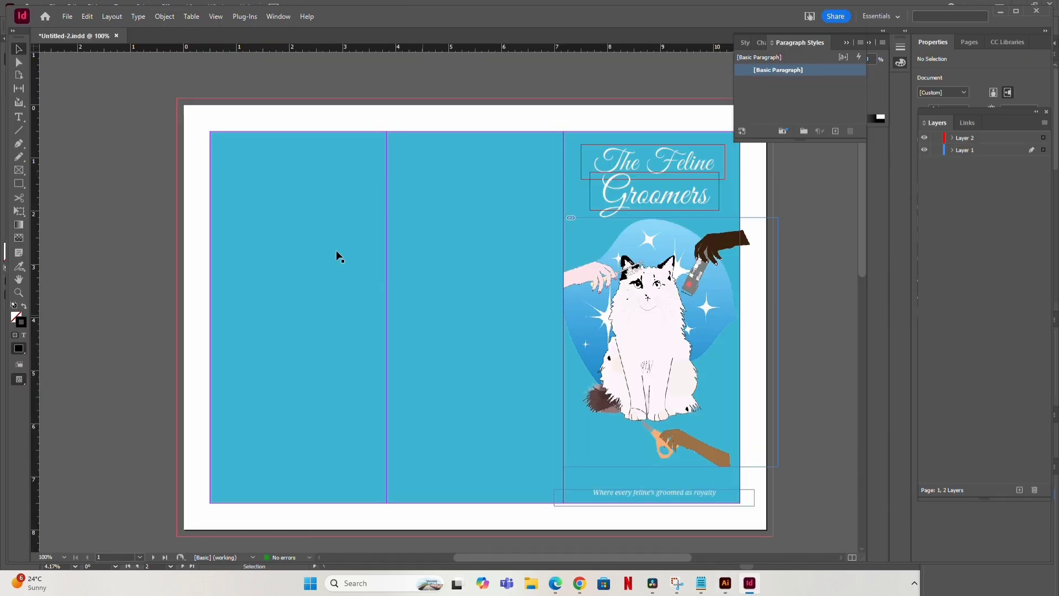
left_click(67, 16)
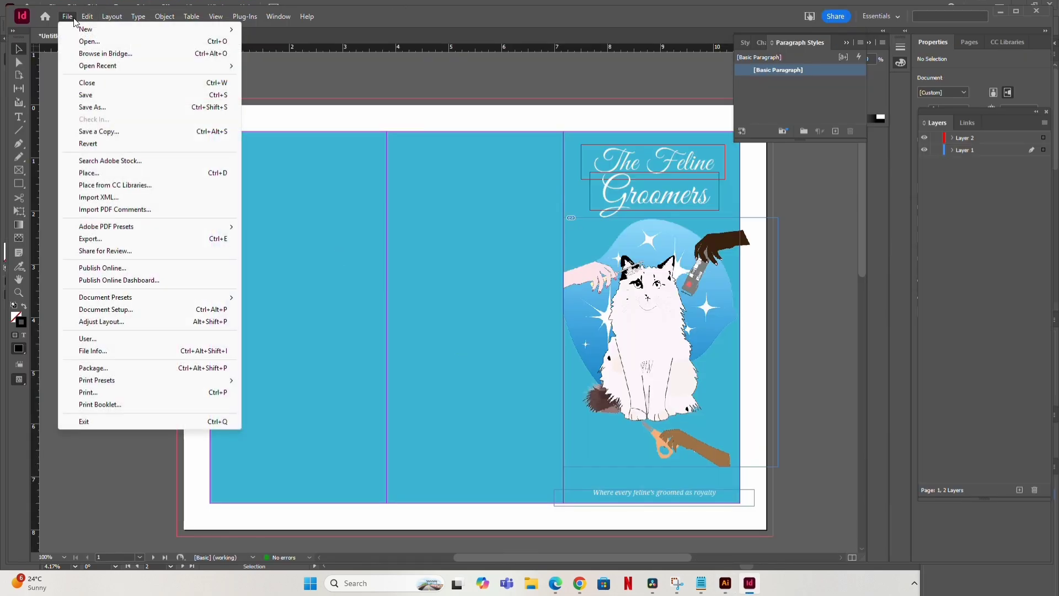
left_click(142, 173)
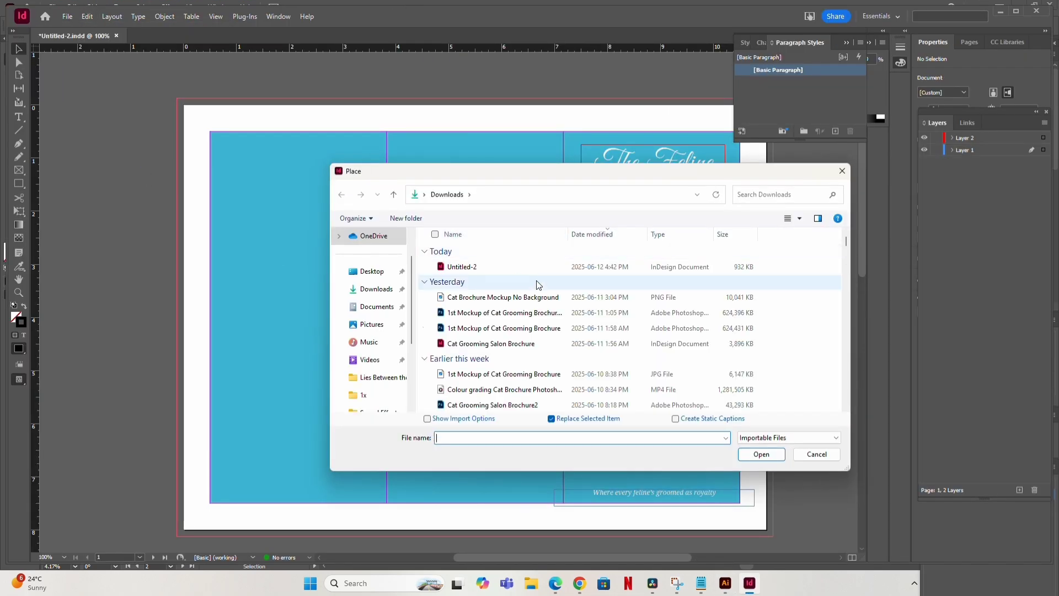
scroll(538, 284, "down", 8)
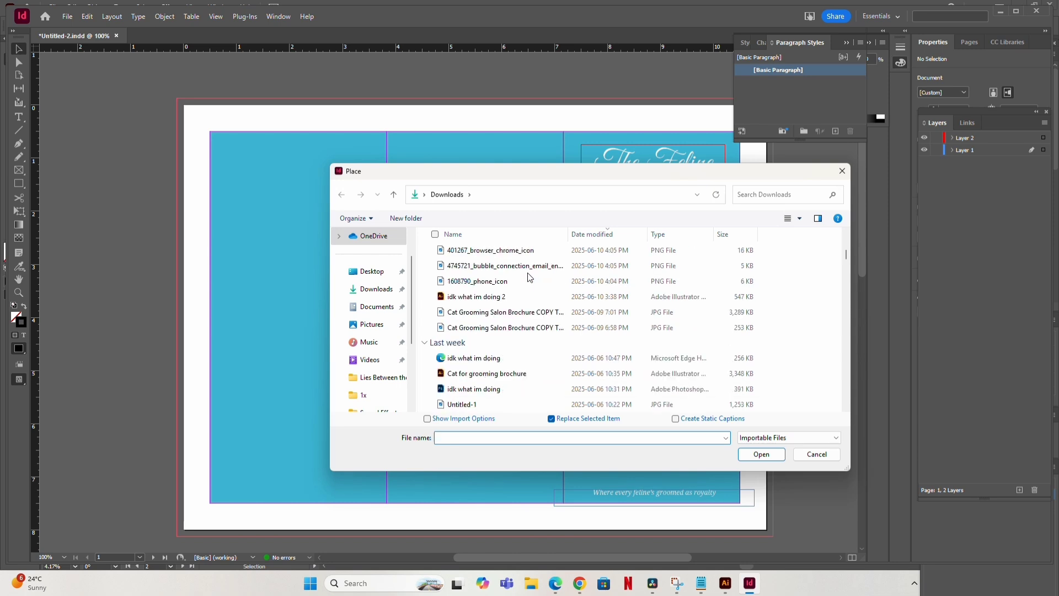
left_click(525, 298)
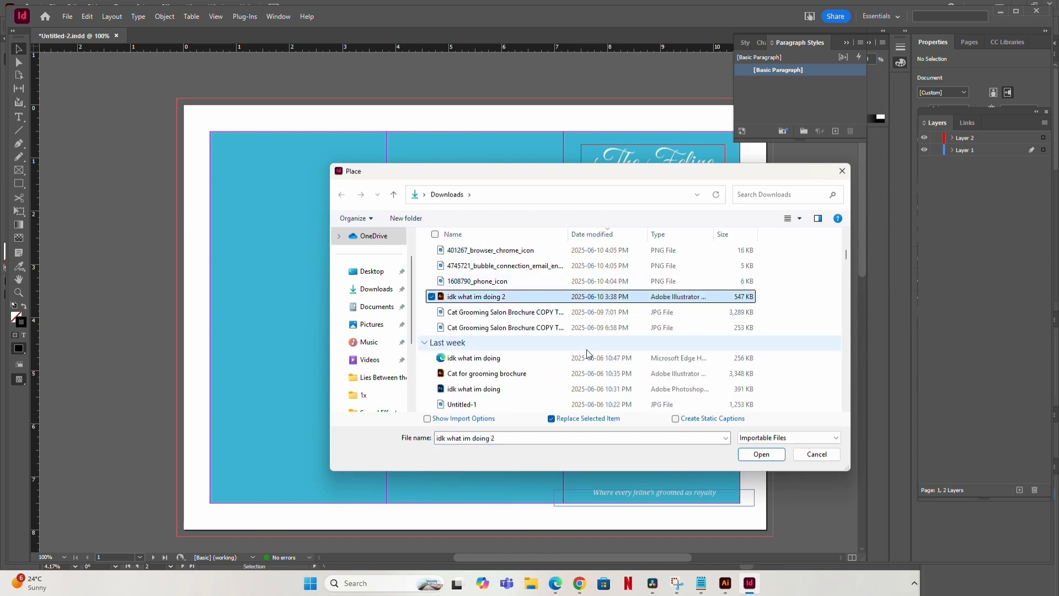
left_click(761, 454)
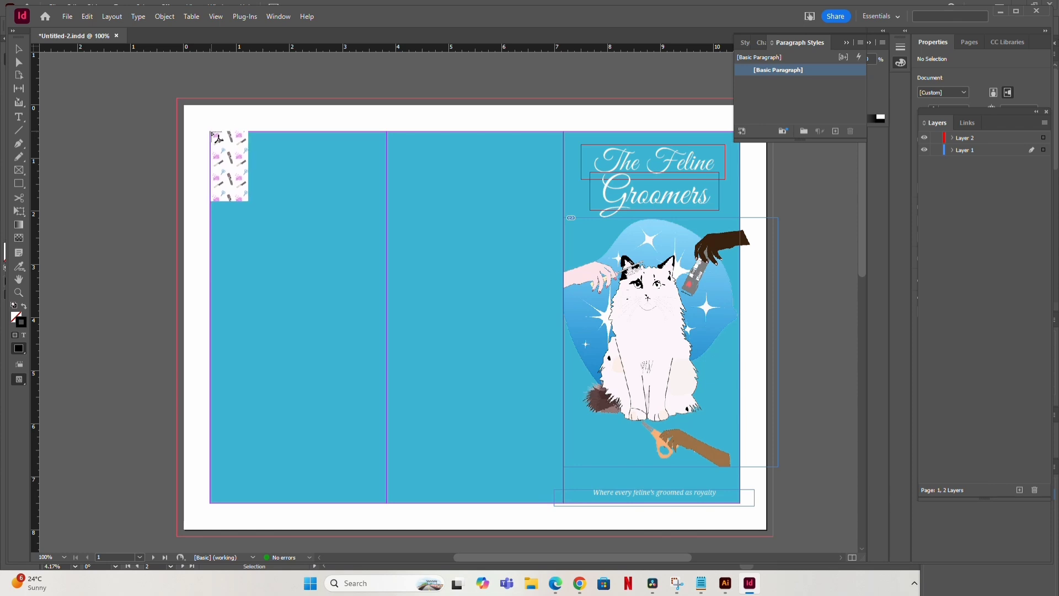
left_click_drag(212, 133, 380, 501)
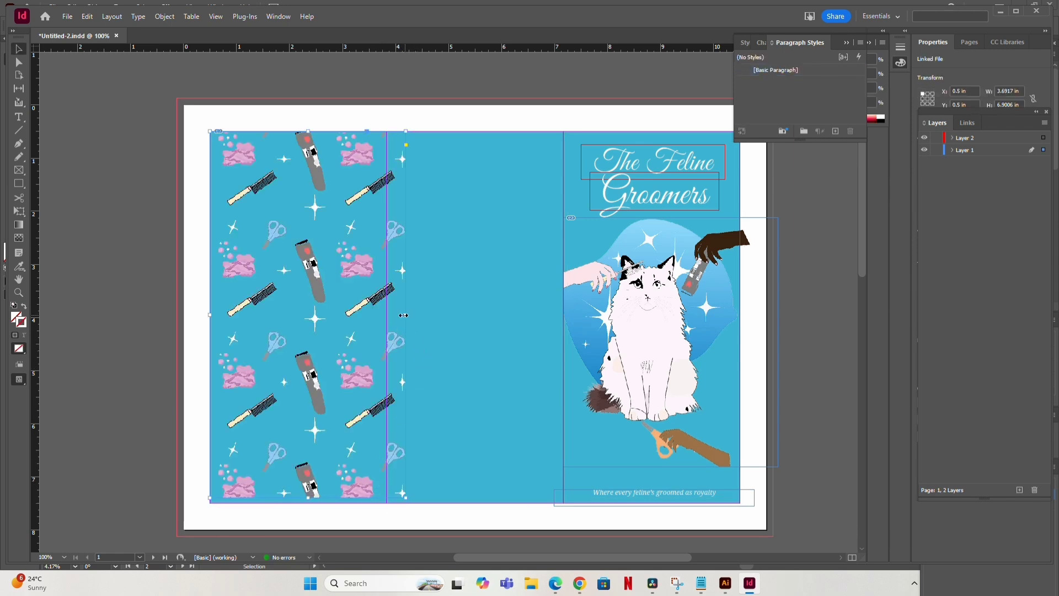
Crop the pattern's frame to the left panel's width of 3.3333 in and extend it downward to a height of 7.1 in.
left_click_drag(404, 315, 386, 315)
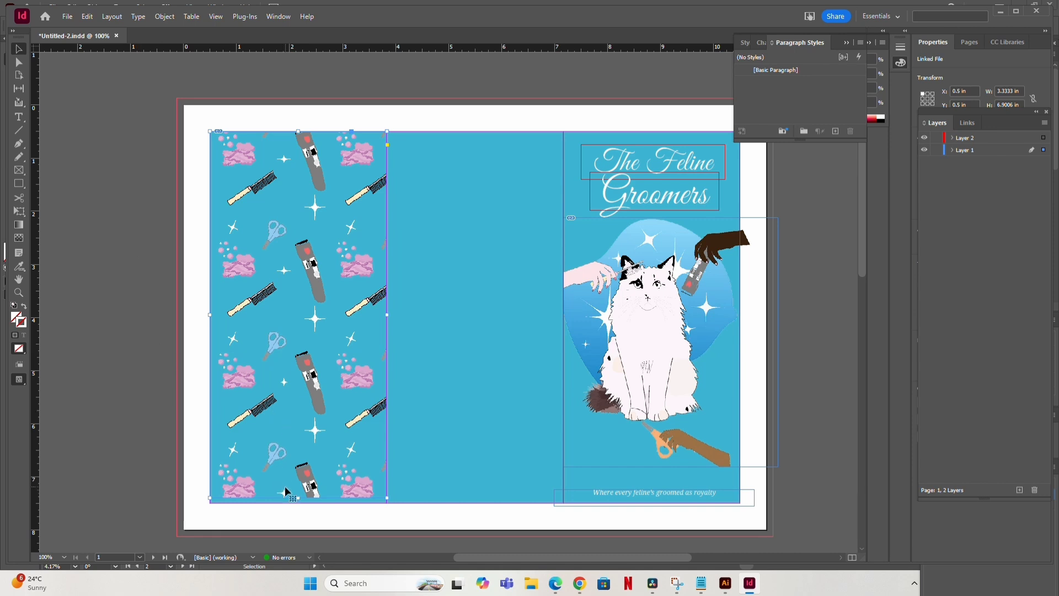
left_click_drag(298, 498, 298, 503)
left_click_drag(298, 505, 298, 508)
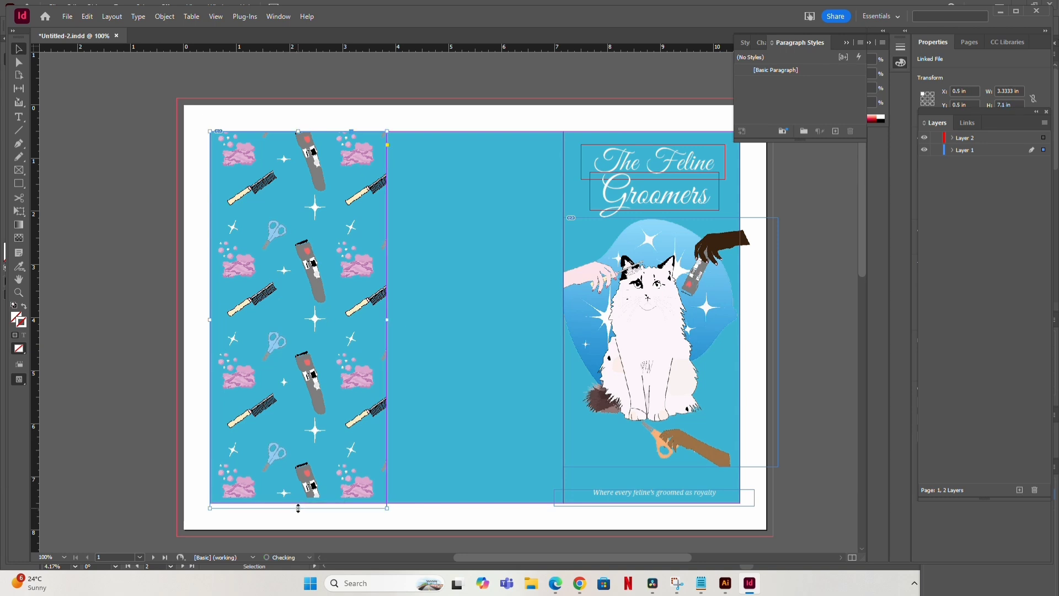
Stretch the pattern artwork inside its frame to about 7.06 in high, nudge it up slightly and deselect it.
double_click(311, 289)
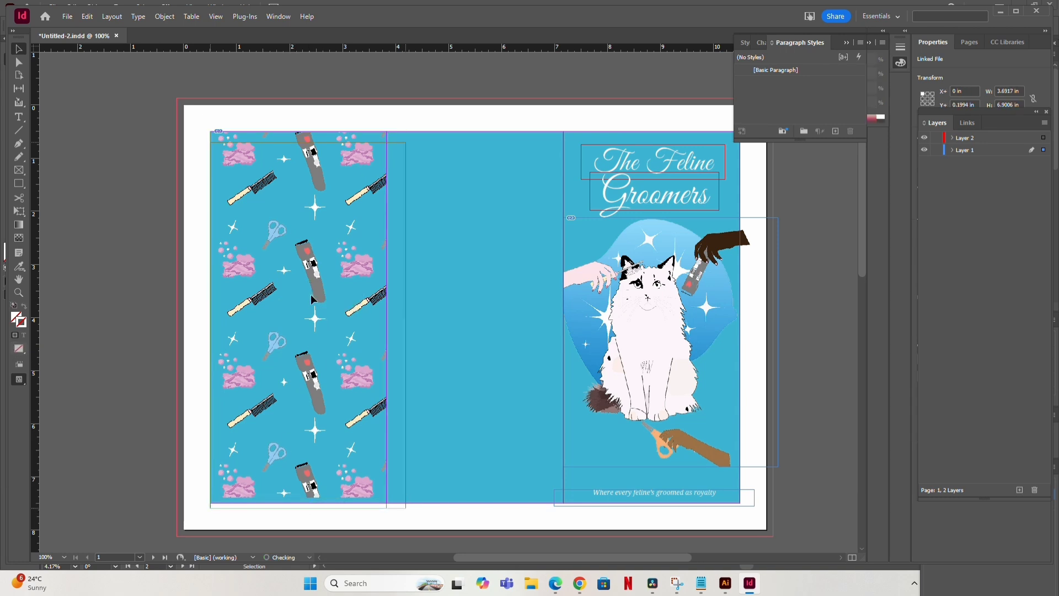
left_click_drag(311, 294, 310, 292)
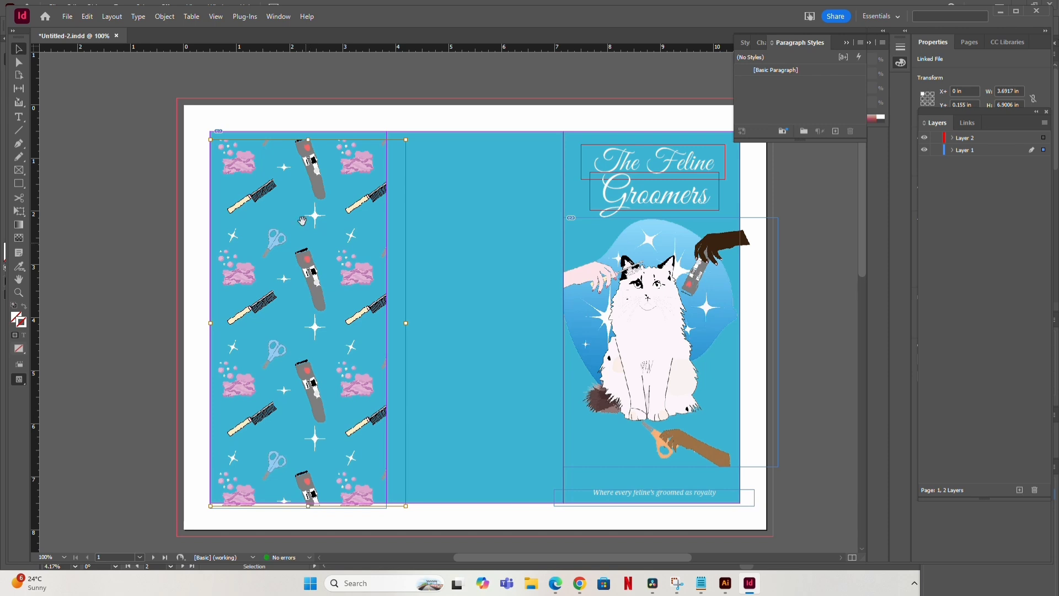
left_click_drag(308, 140, 308, 132)
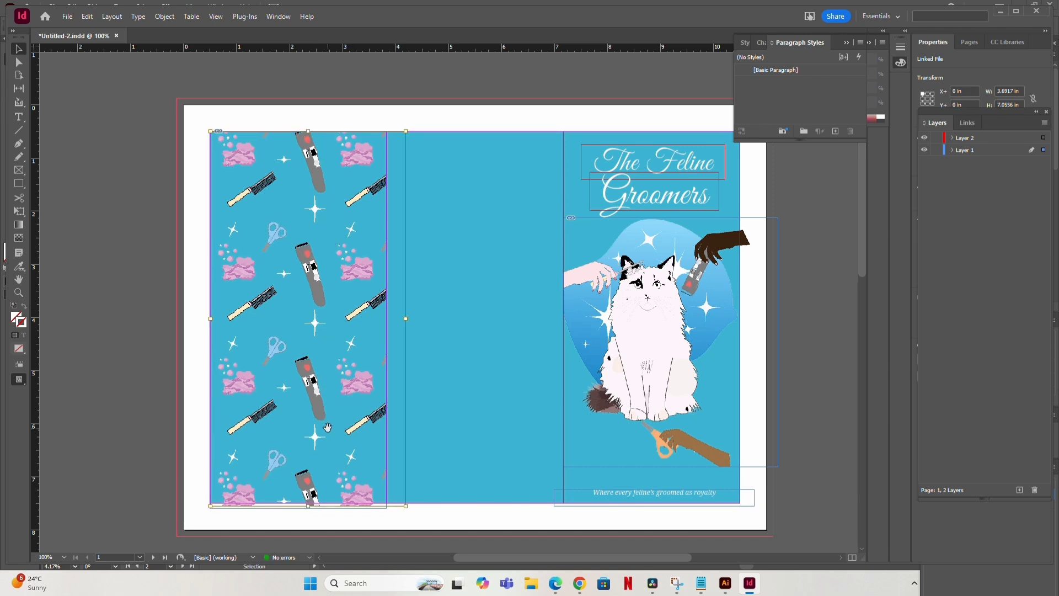
key("Up")
key("Up")
left_click(152, 406)
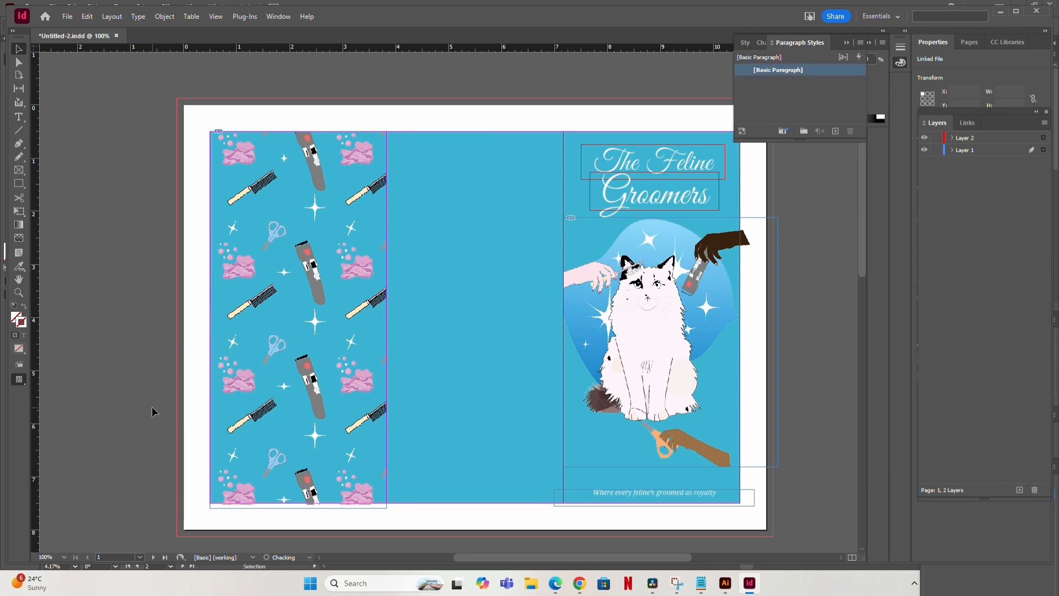
Trim the pattern frame's lower edge toward the bottom of the left panel and deselect it.
left_click(307, 409)
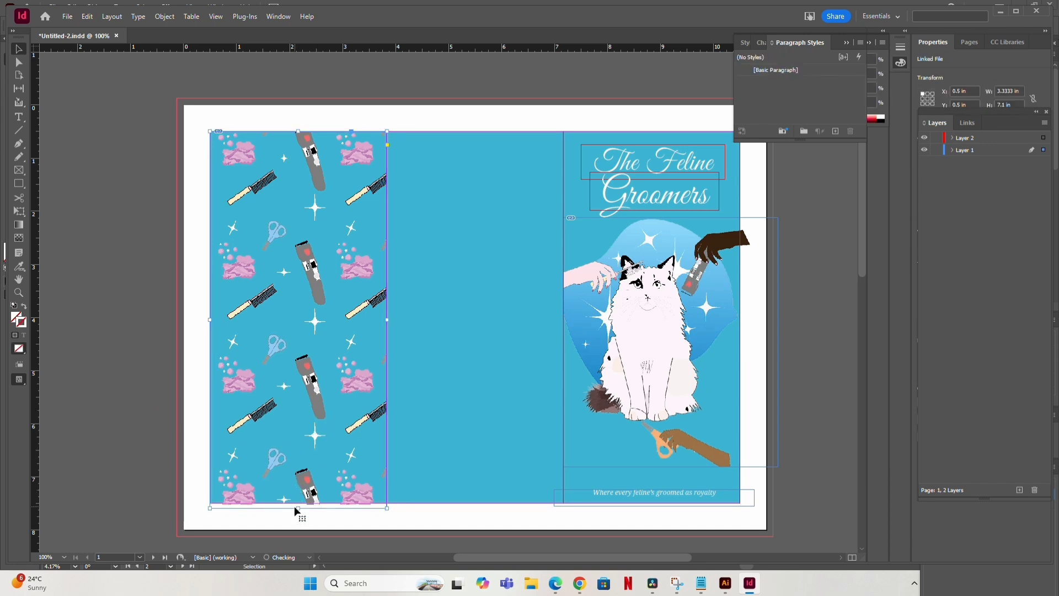
double_click(311, 452)
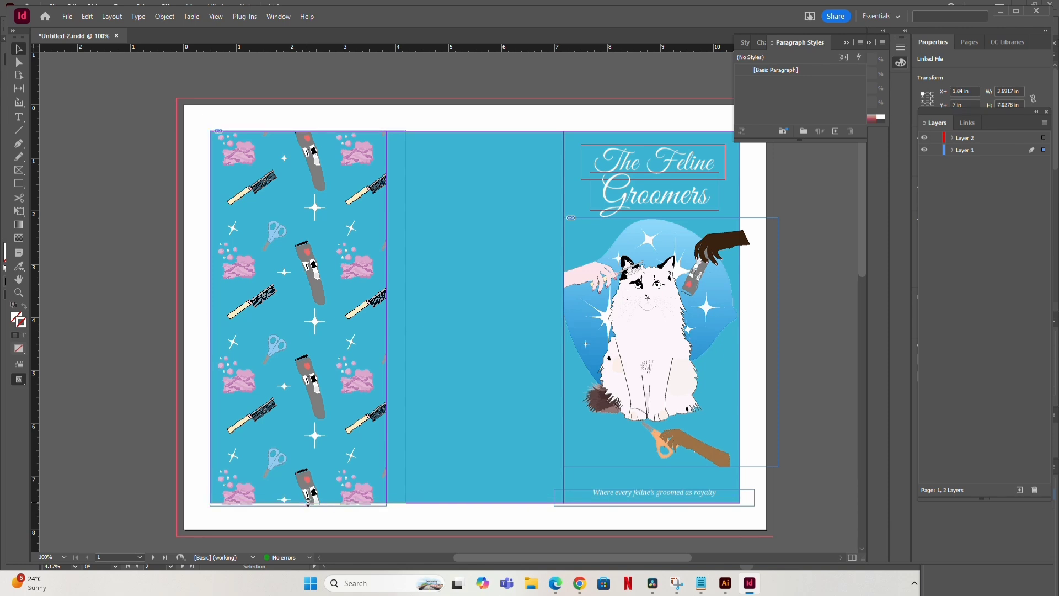
left_click(110, 437)
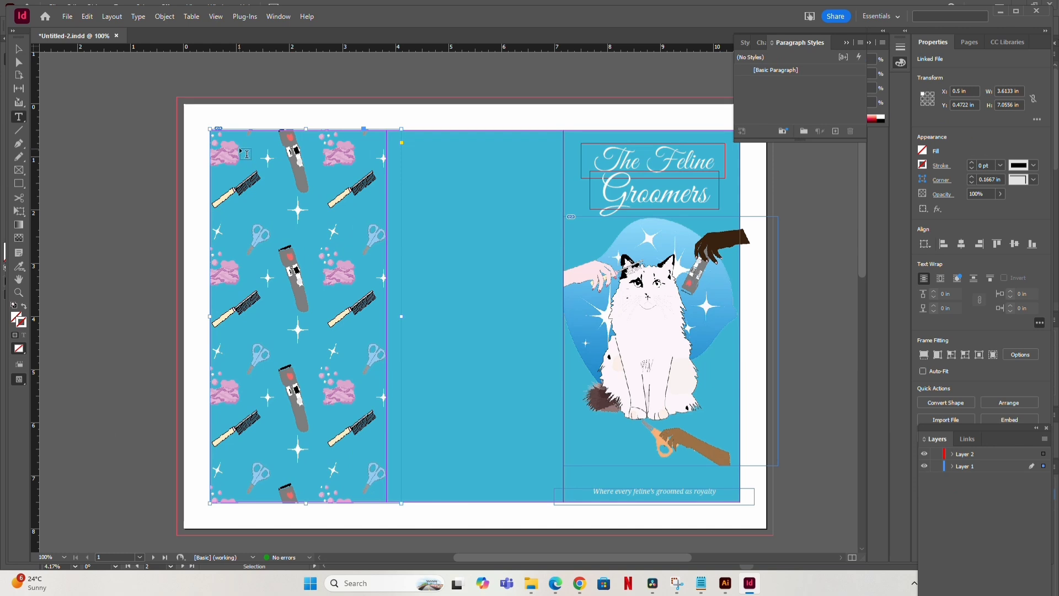
Add a text frame about 2.06 by 0.56 in near the left panel's top, reading "ABOUT US" with centred alignment.
left_click_drag(241, 151, 349, 178)
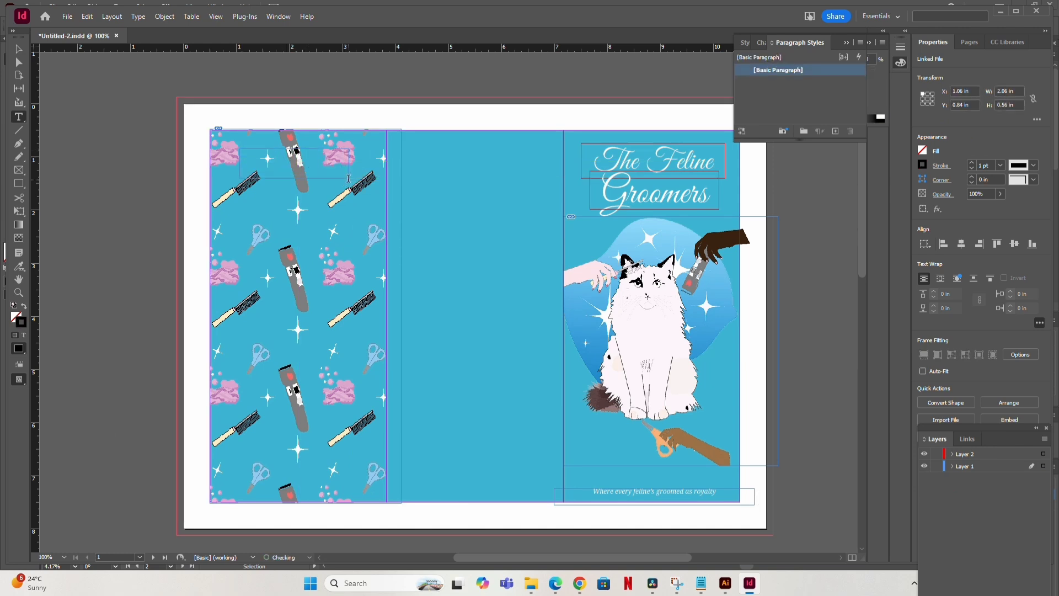
type("ABOUT US")
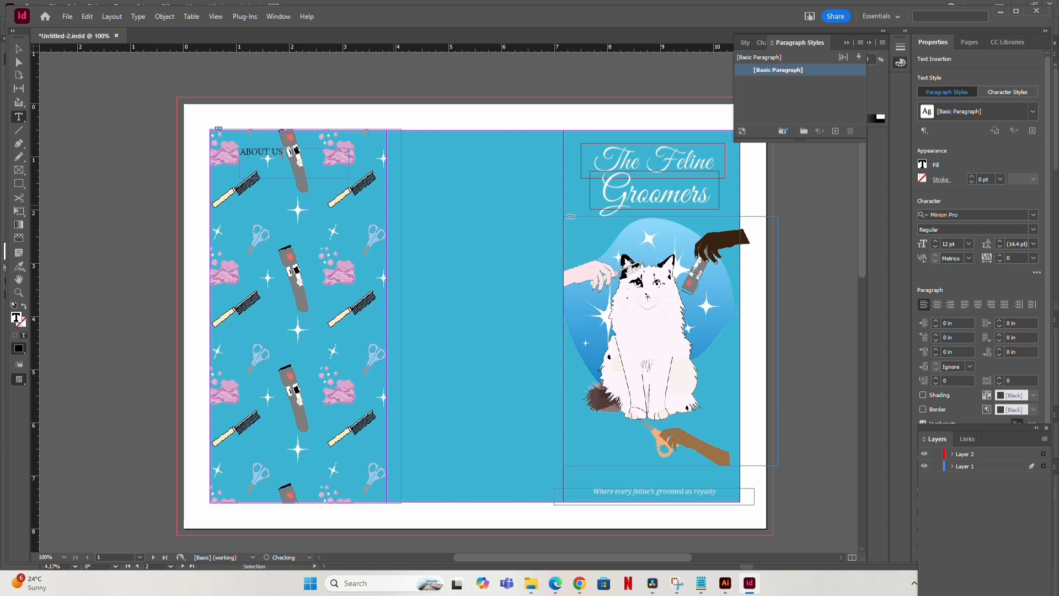
key("ctrl+a")
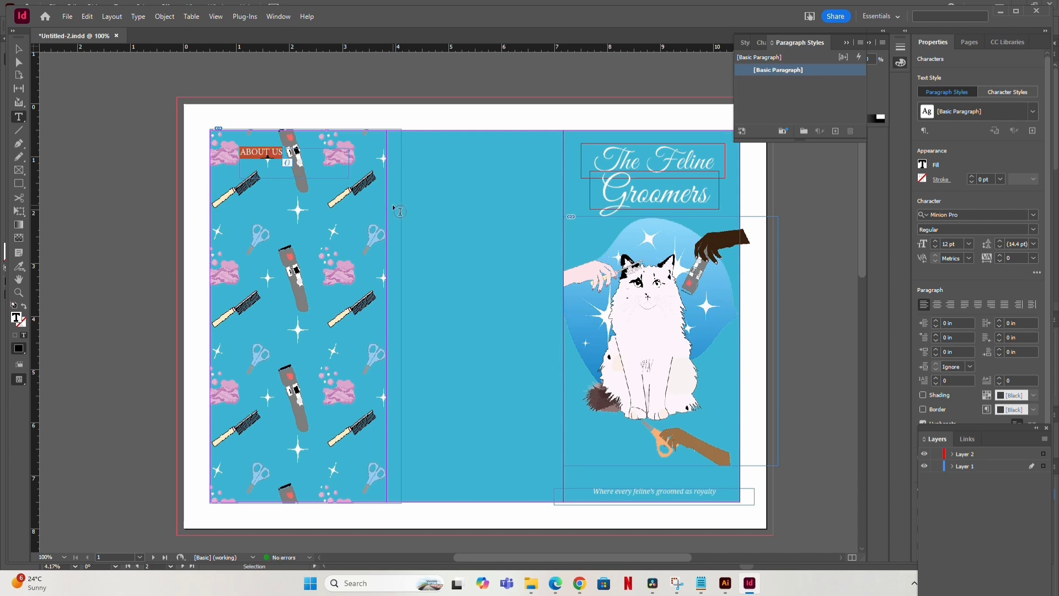
left_click(938, 305)
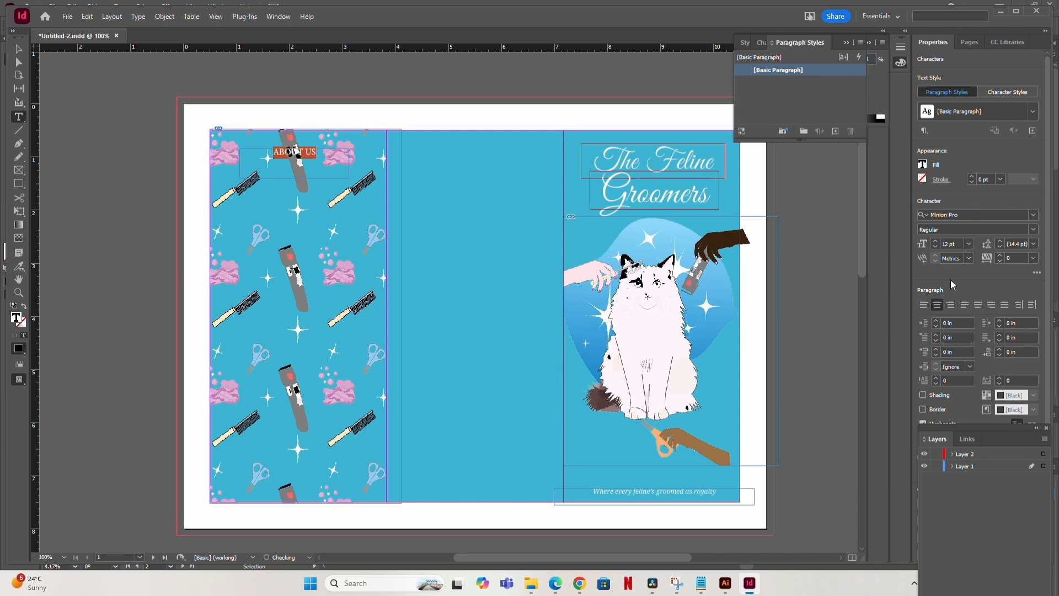
Set the "ABOUT US" heading in Droid Serif Bold Italic and change its text fill to white.
left_click(987, 214)
type("DROID")
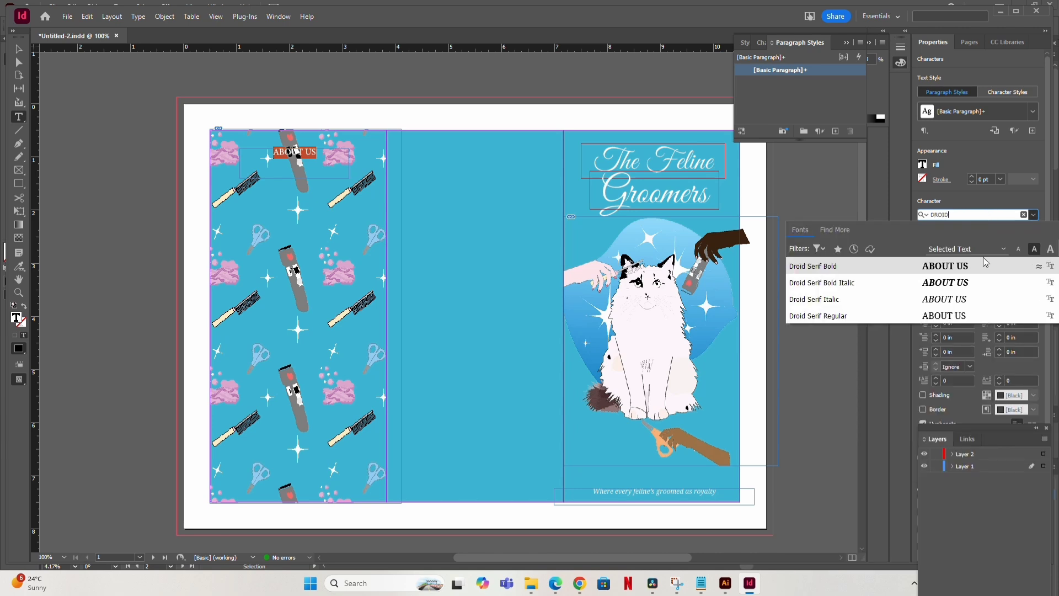
left_click(971, 282)
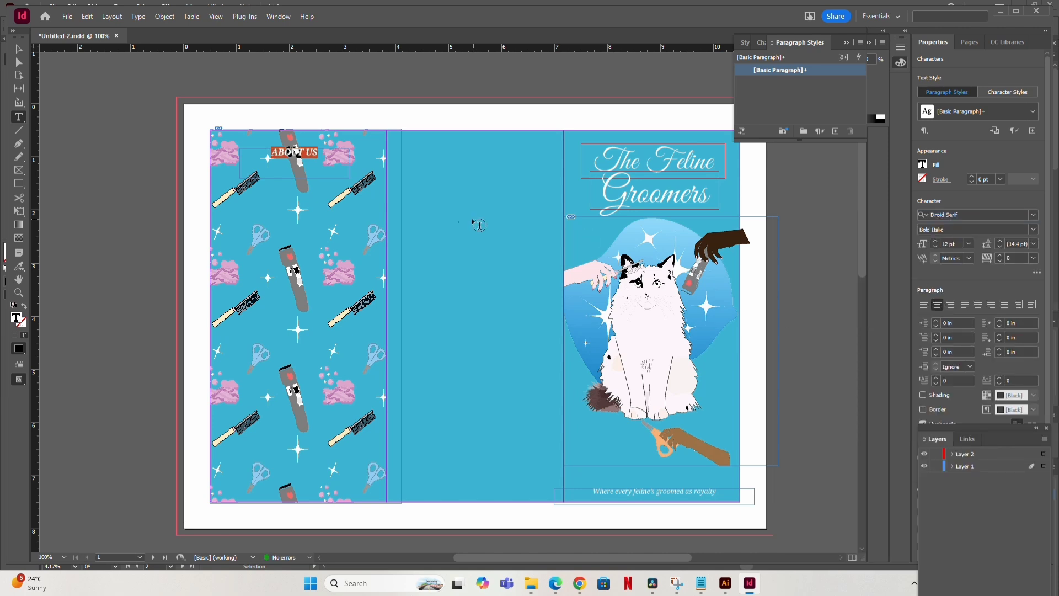
left_click(923, 163)
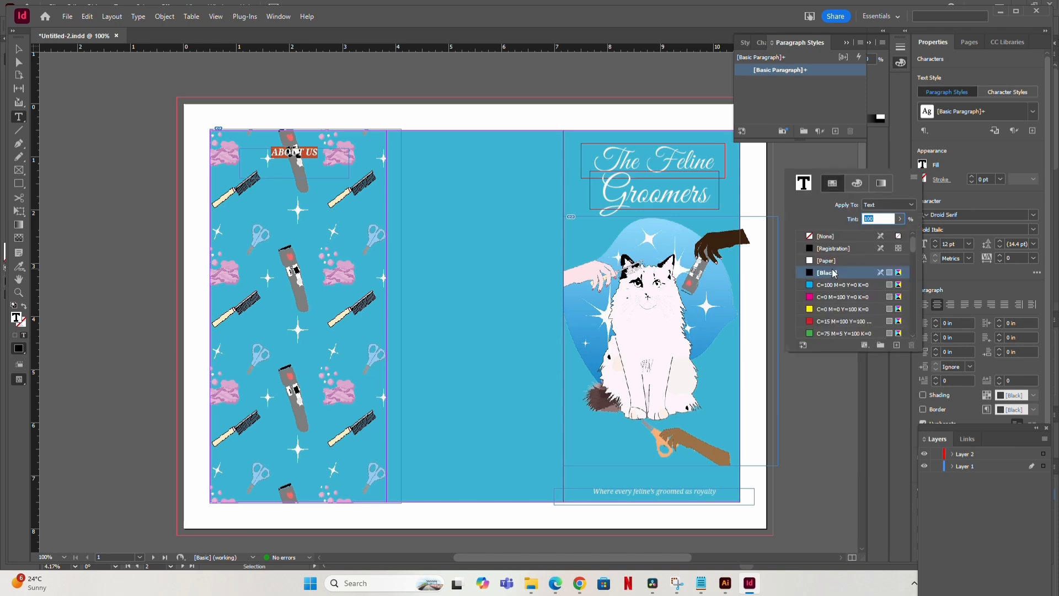
left_click(857, 182)
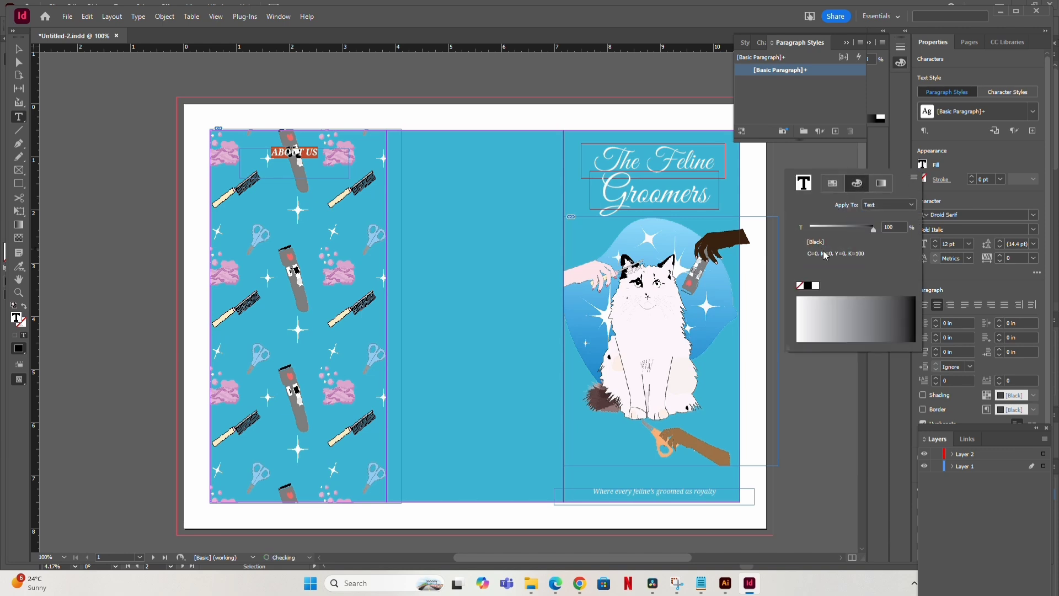
left_click(816, 286)
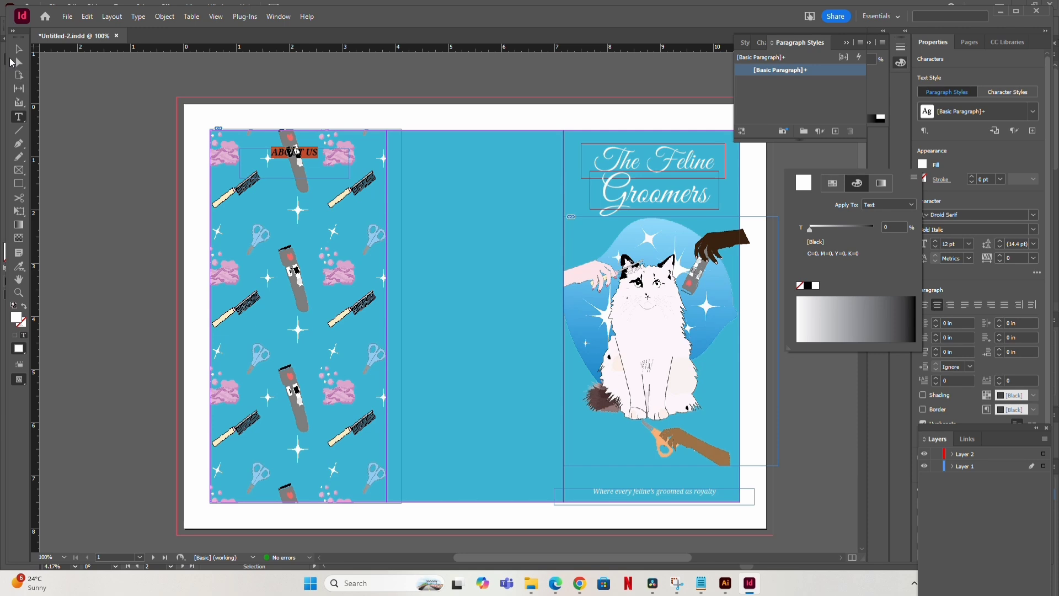
left_click(463, 19)
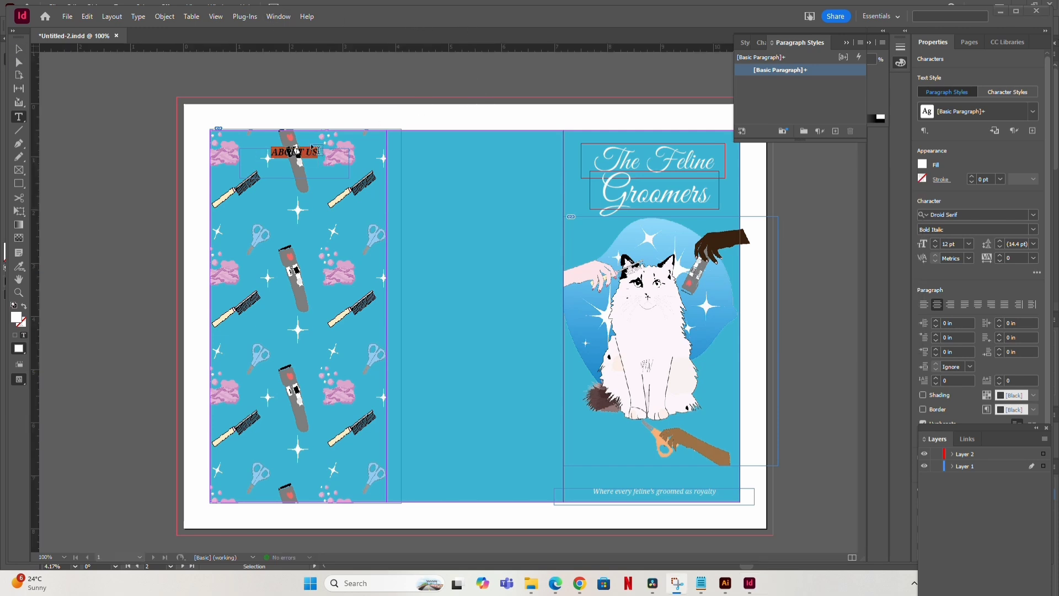
Set the "ABOUT US" heading's font size to 25 pt and deselect the text.
left_click(945, 246)
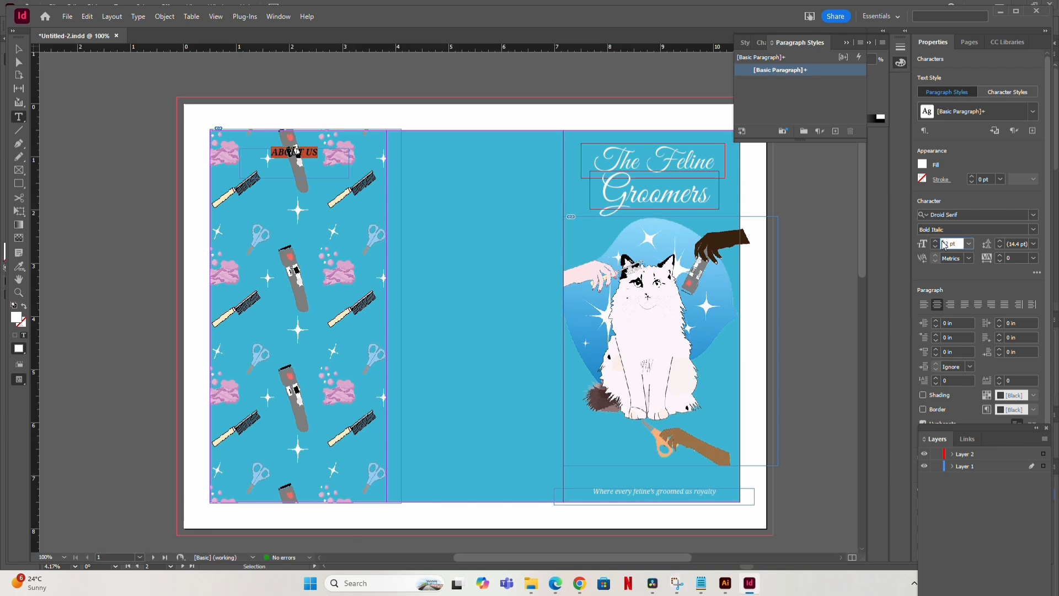
type("25")
key("Return")
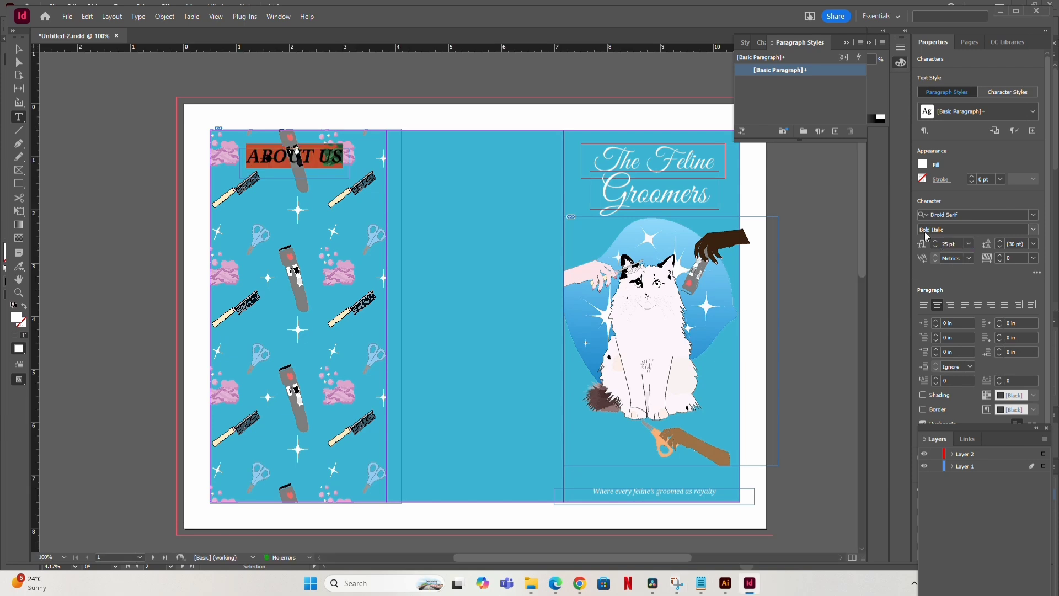
left_click(19, 49)
left_click(61, 114)
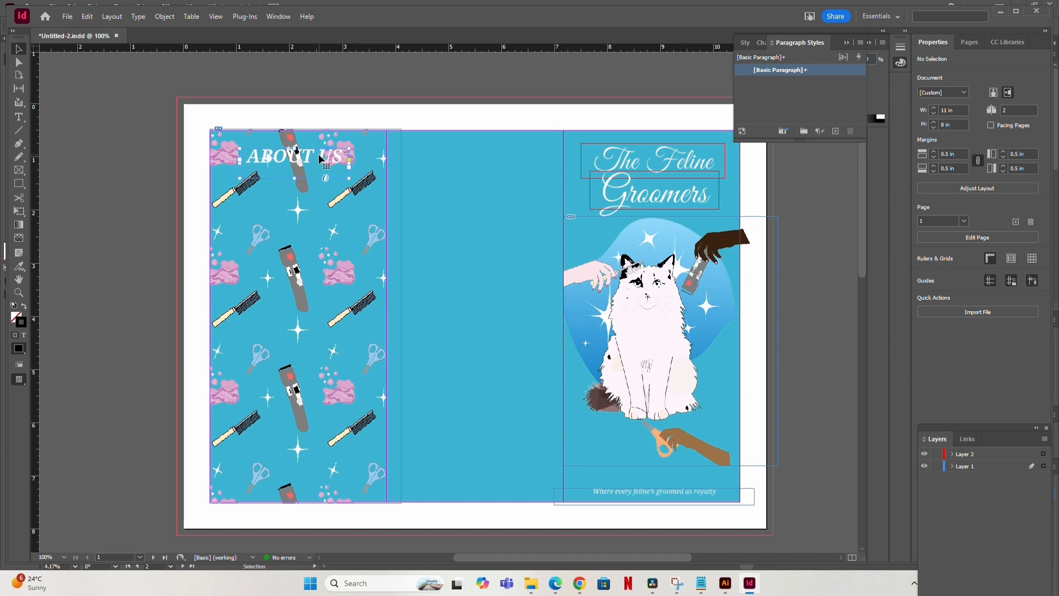
Move the "ABOUT US" frame down the left panel to about X 1.14 in, Y 1.67 in and deselect it.
left_click_drag(320, 159, 309, 201)
key("ctrl+z")
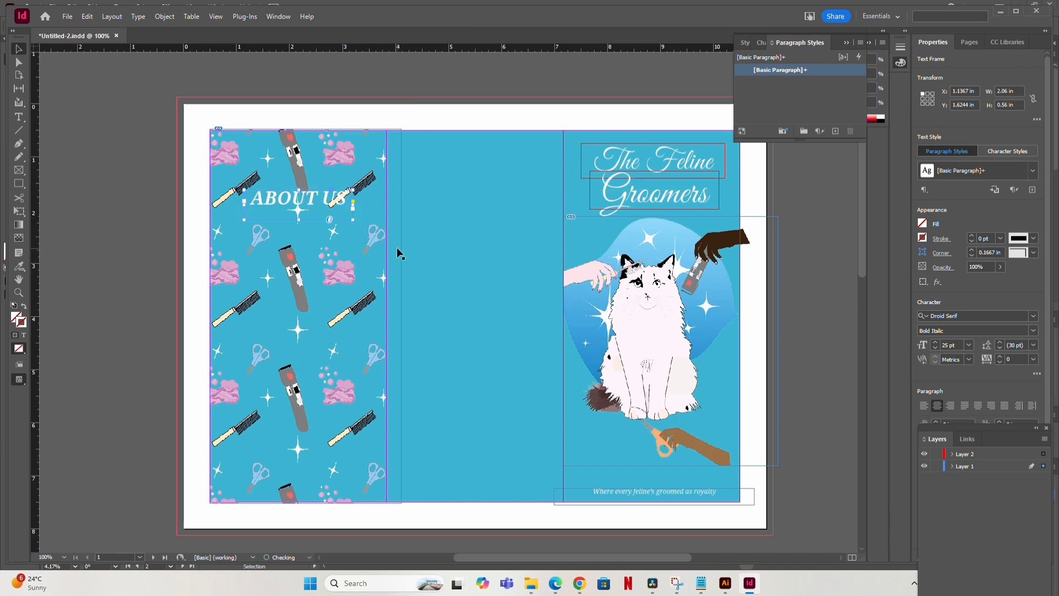
key("Down")
key("Down")
key("Down")
key("Down")
key("Down")
key("Down")
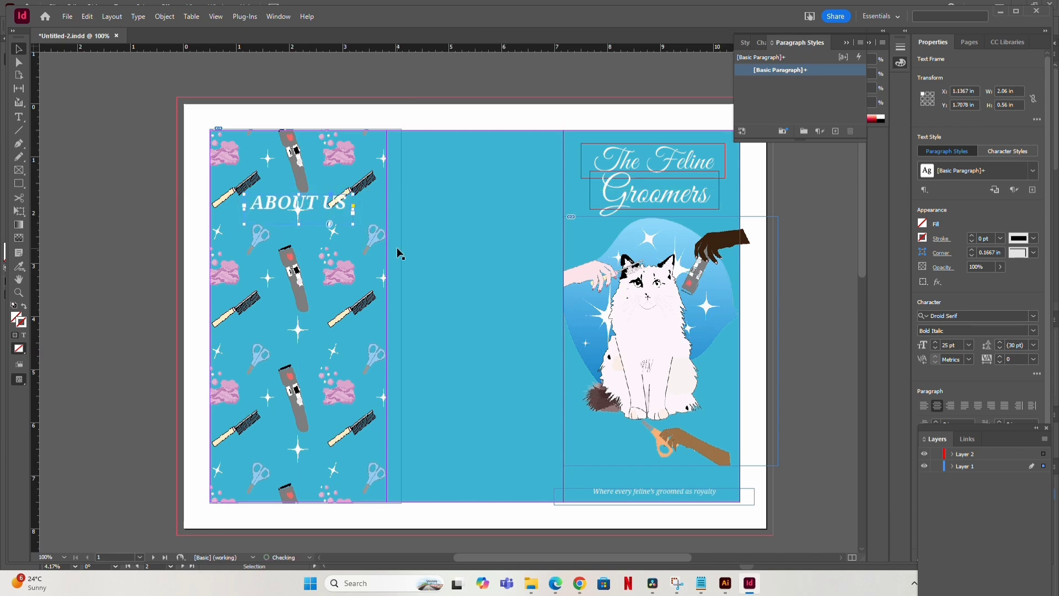
key("Up")
key("Up")
key("Up")
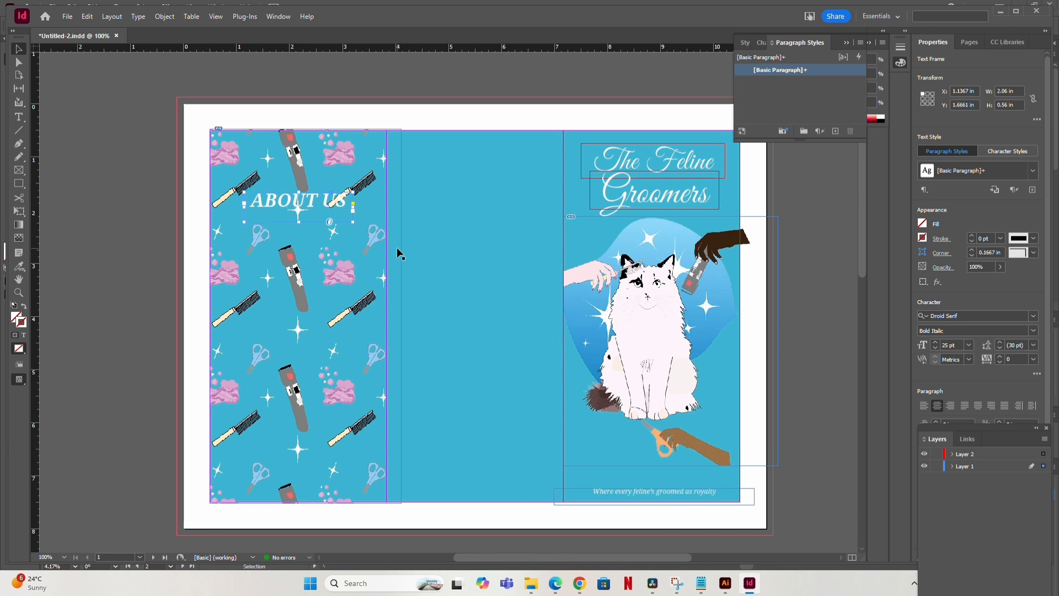
left_click(188, 210)
Draw a rectangle about 2.86 by 3.02 in below the "ABOUT US" heading and remove its stroke.
left_click(19, 188)
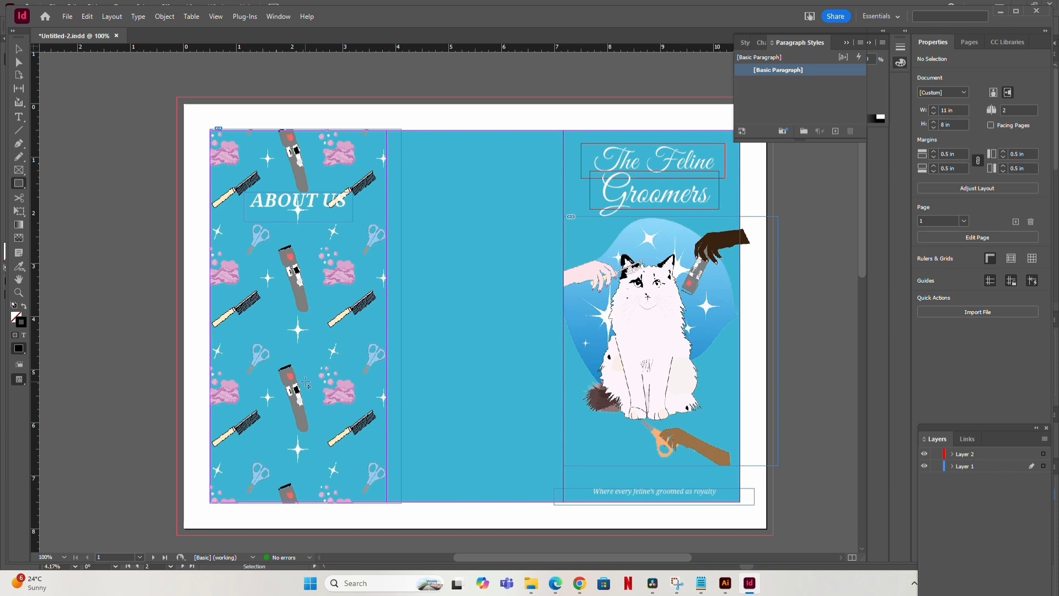
left_click_drag(228, 250, 380, 409)
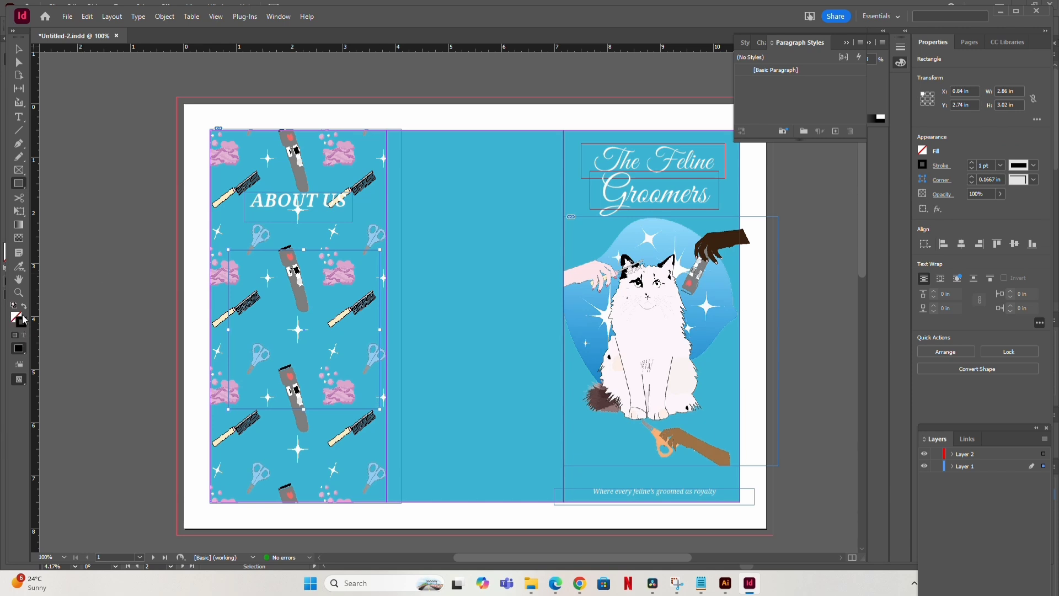
double_click(20, 323)
left_click(293, 159)
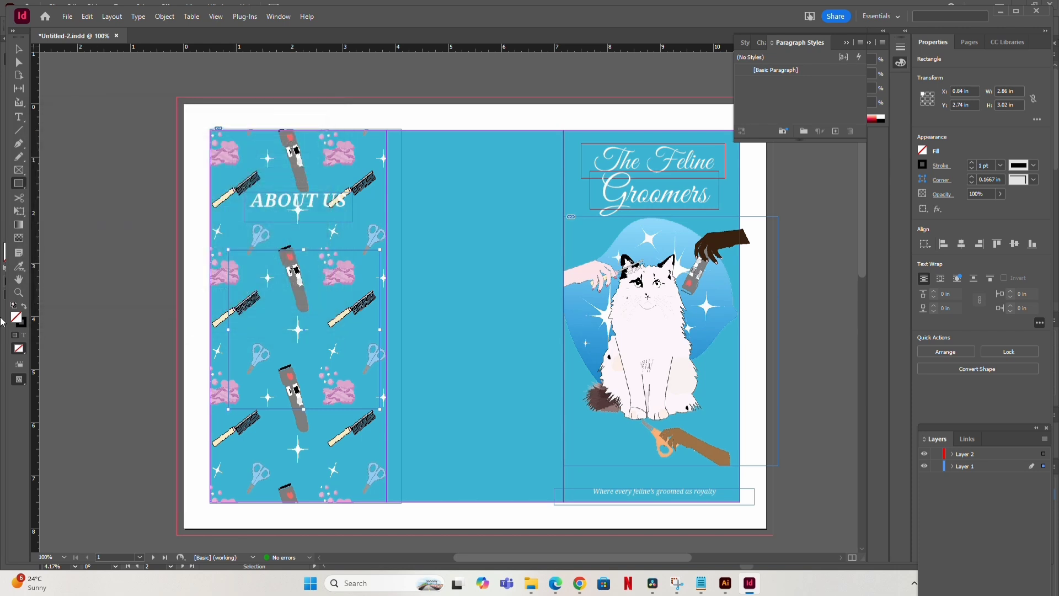
left_click(25, 326)
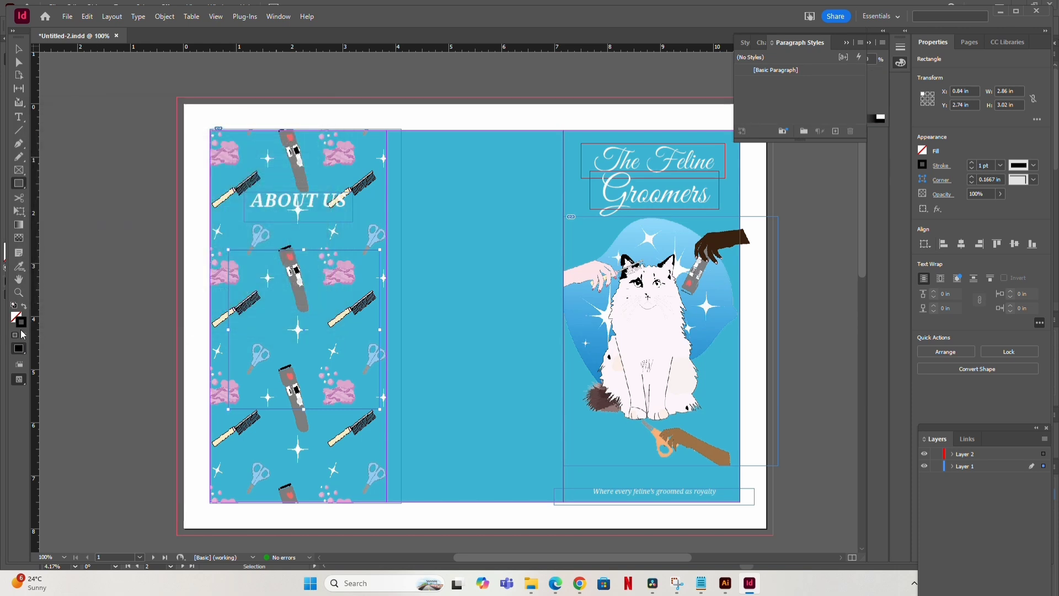
left_click(941, 167)
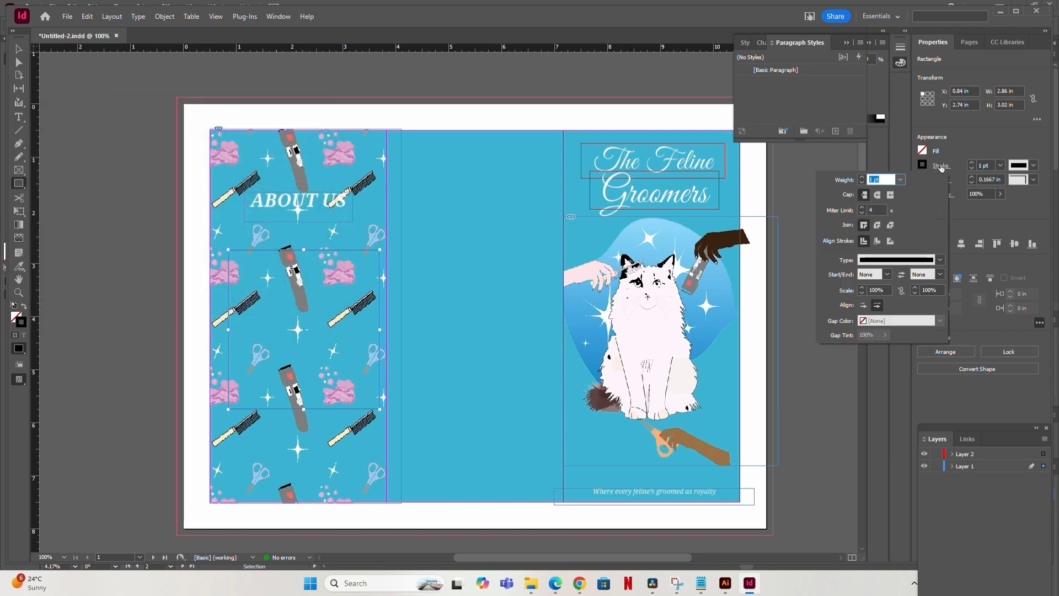
left_click(926, 166)
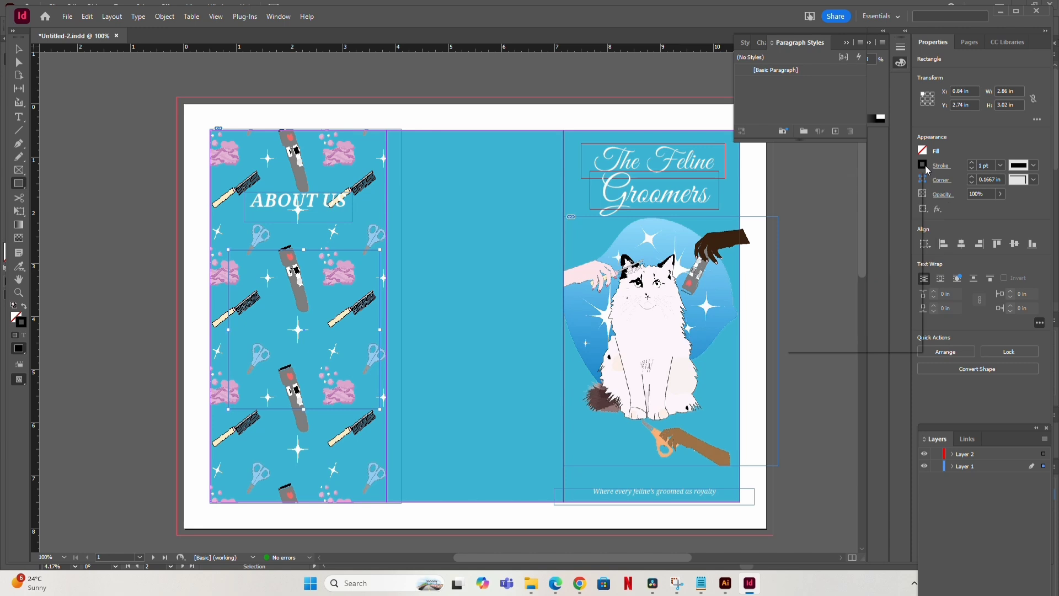
left_click(825, 236)
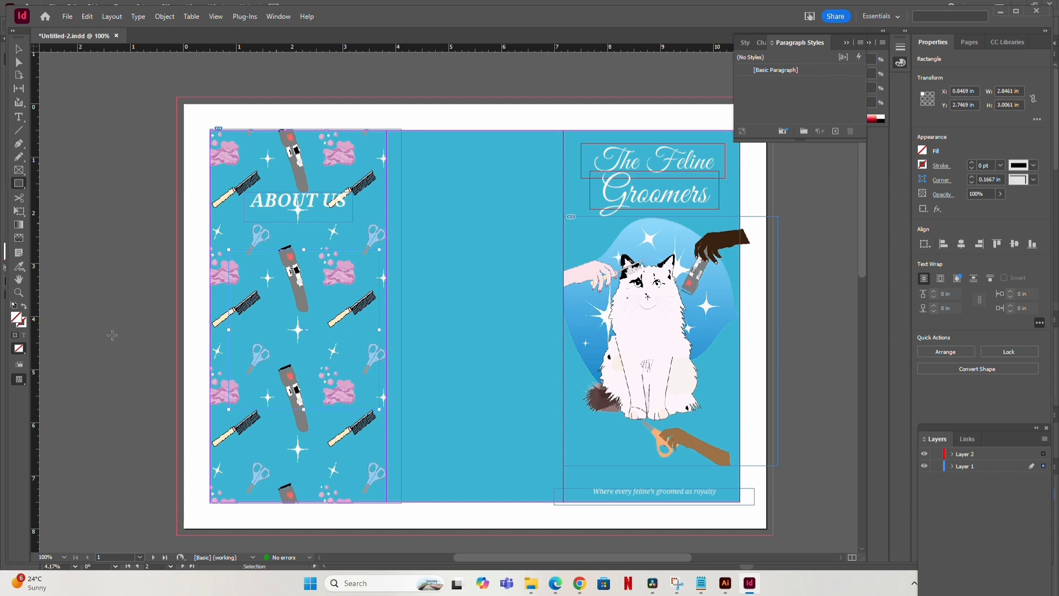
Copy the hex code 3db4d2 from the Notepad colour notes and apply it as the new rectangle's fill.
mouse_move(699, 580)
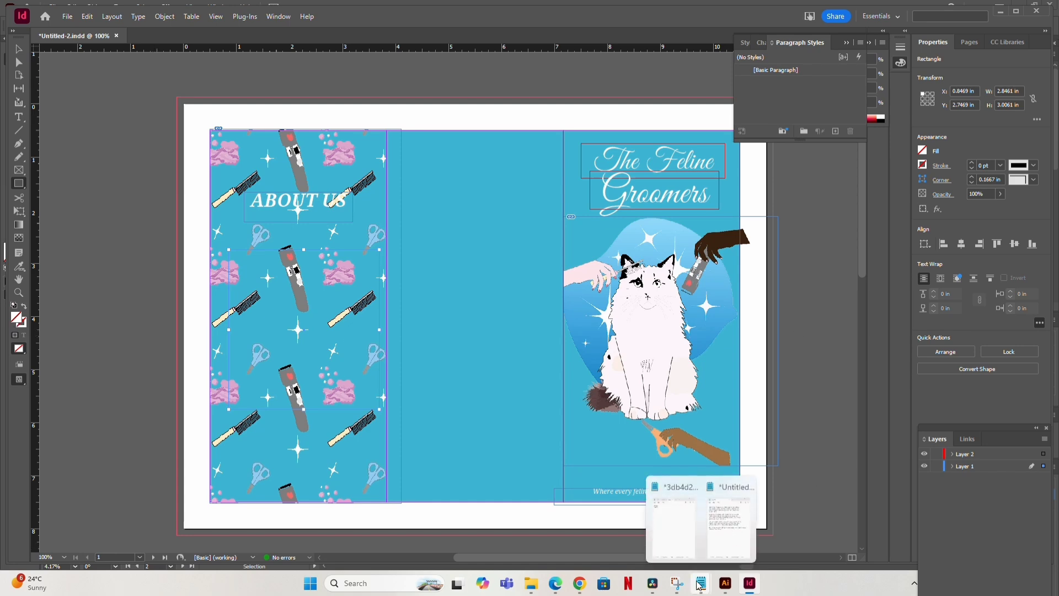
left_click(663, 531)
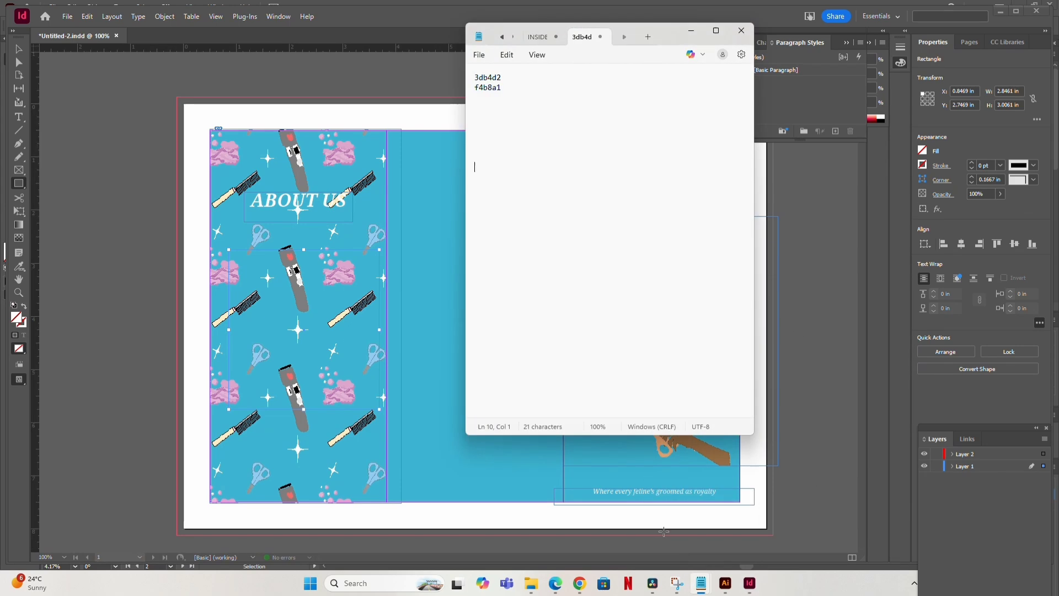
double_click(488, 78)
right_click(487, 78)
left_click(527, 138)
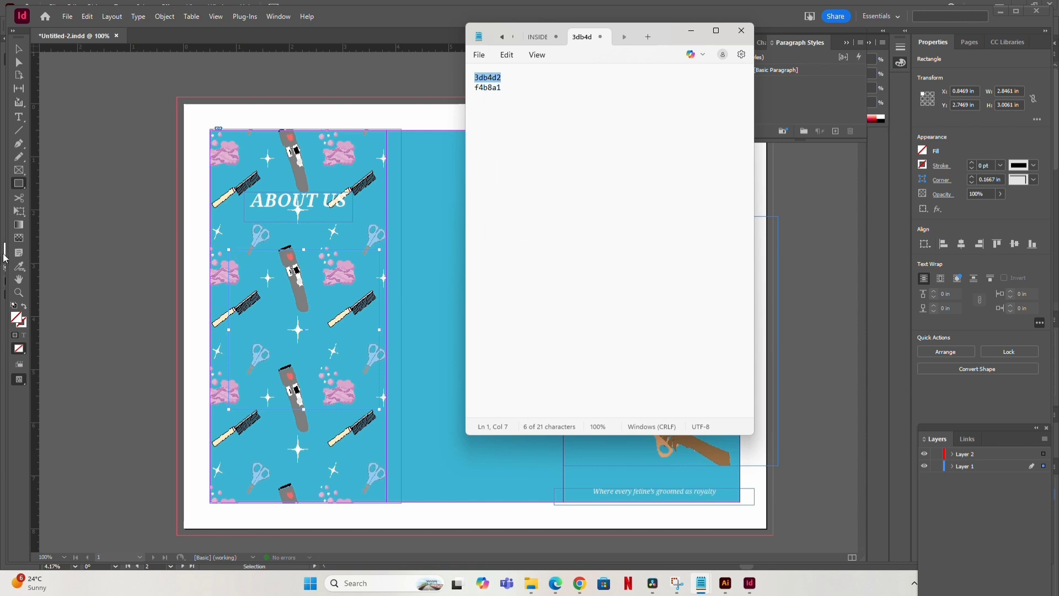
double_click(16, 323)
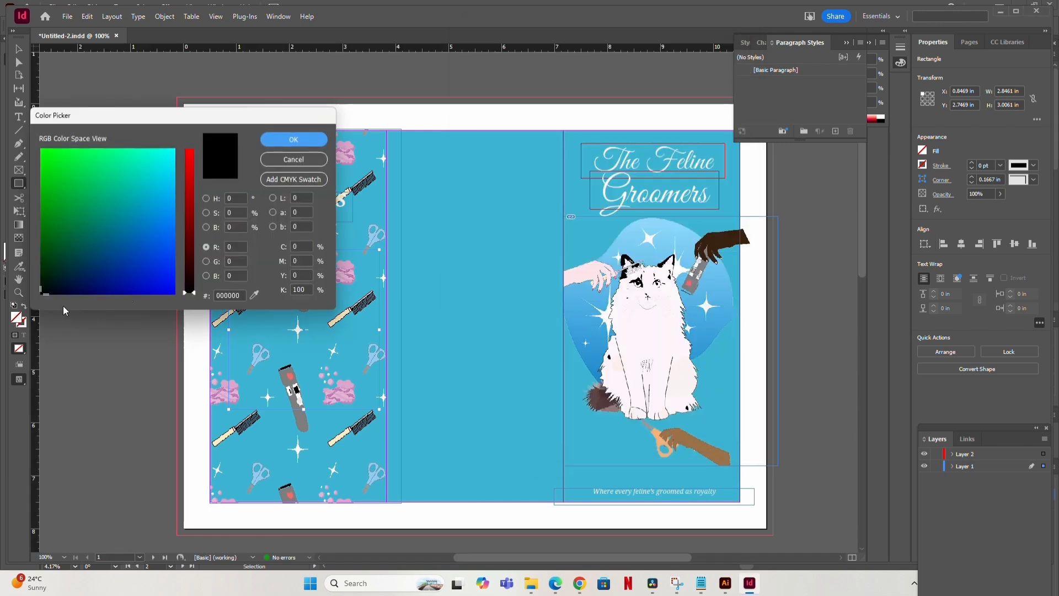
left_click(228, 295)
double_click(228, 295)
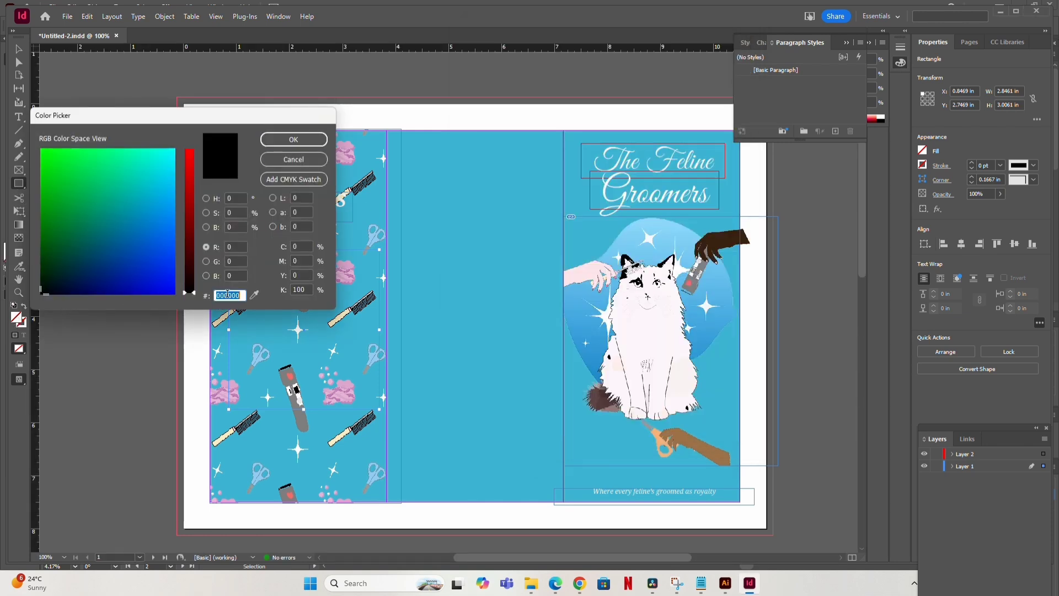
key("ctrl+v")
left_click(316, 138)
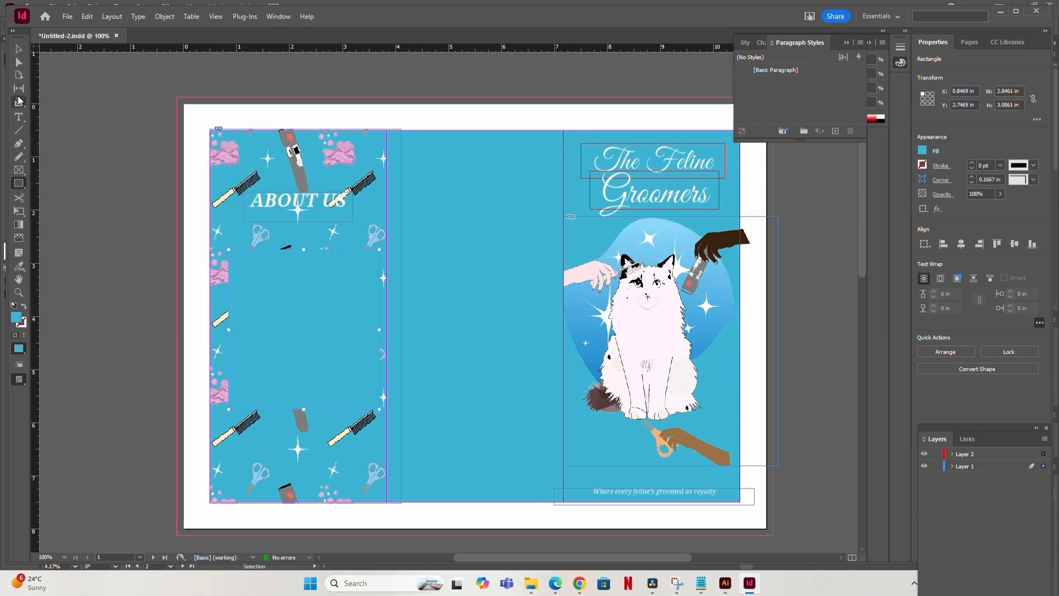
Move the blue rectangle to about X 0.65 in, Y 2.37 in and set its opacity to 20%.
left_click(18, 48)
left_click_drag(307, 343, 300, 323)
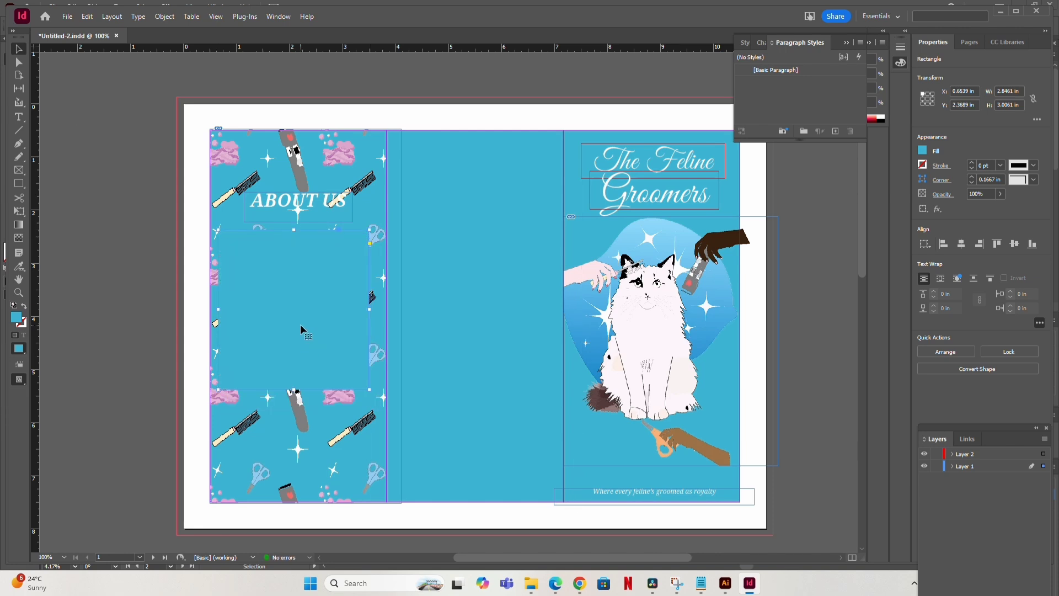
left_click(978, 194)
type("20")
key("Return")
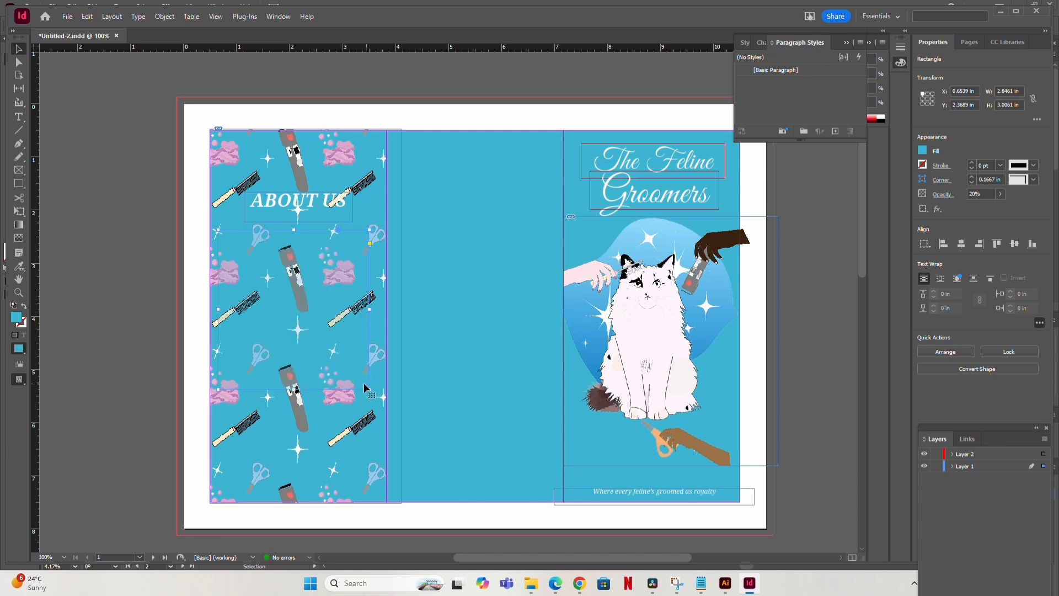
Resize the translucent rectangle to about 3.12 by 3.23 in, spanning the left panel, and deselect it.
left_click_drag(370, 309, 378, 312)
left_click_drag(219, 309, 214, 309)
left_click_drag(298, 390, 298, 401)
left_click(92, 167)
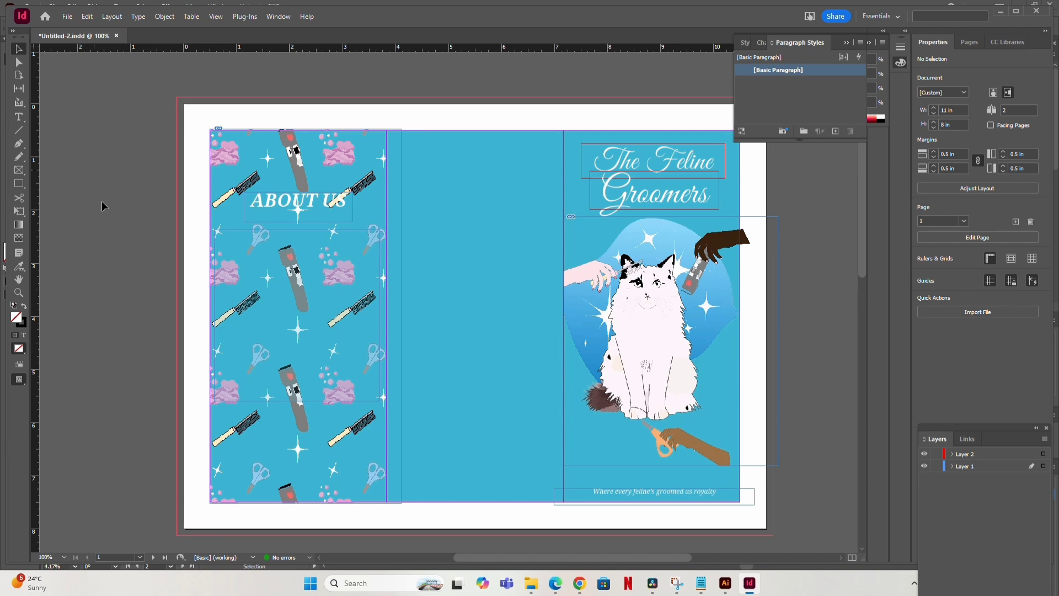
left_click(296, 403)
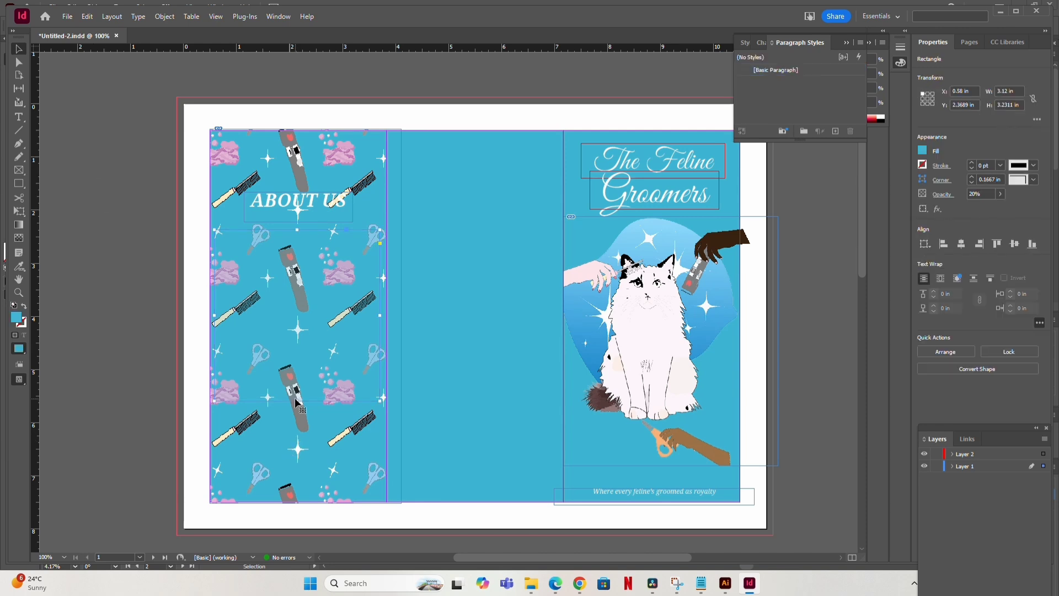
left_click(141, 270)
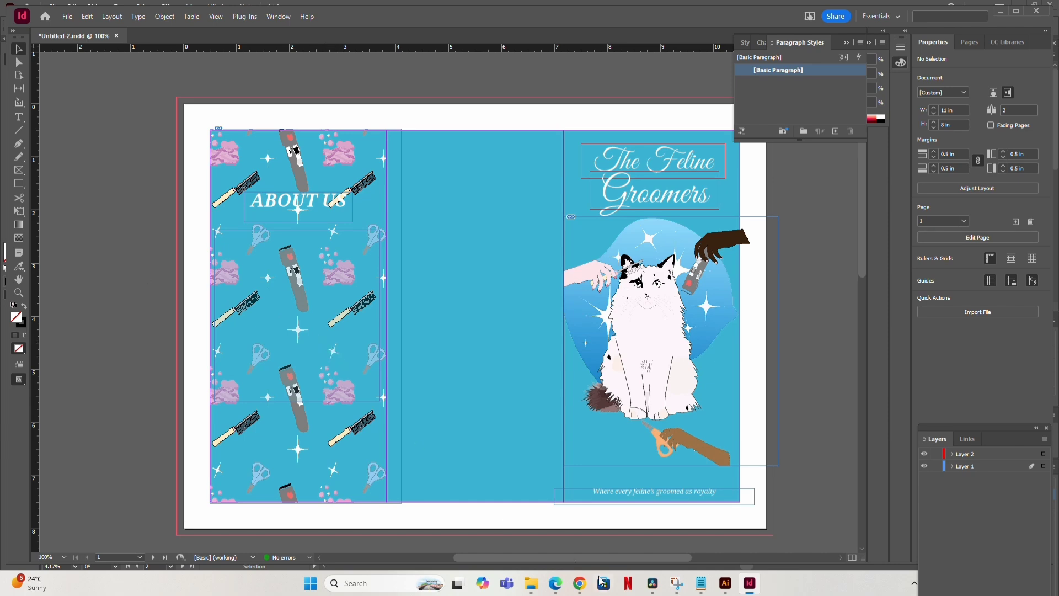
Switch to the untitled Notepad note and copy all four paragraphs of the salon description.
mouse_move(701, 584)
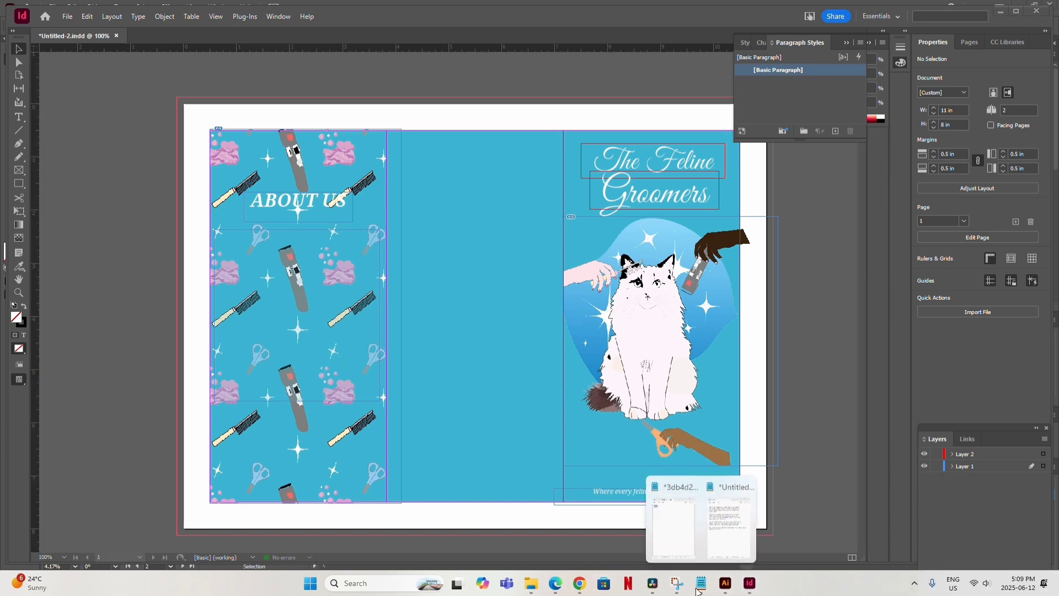
left_click(696, 553)
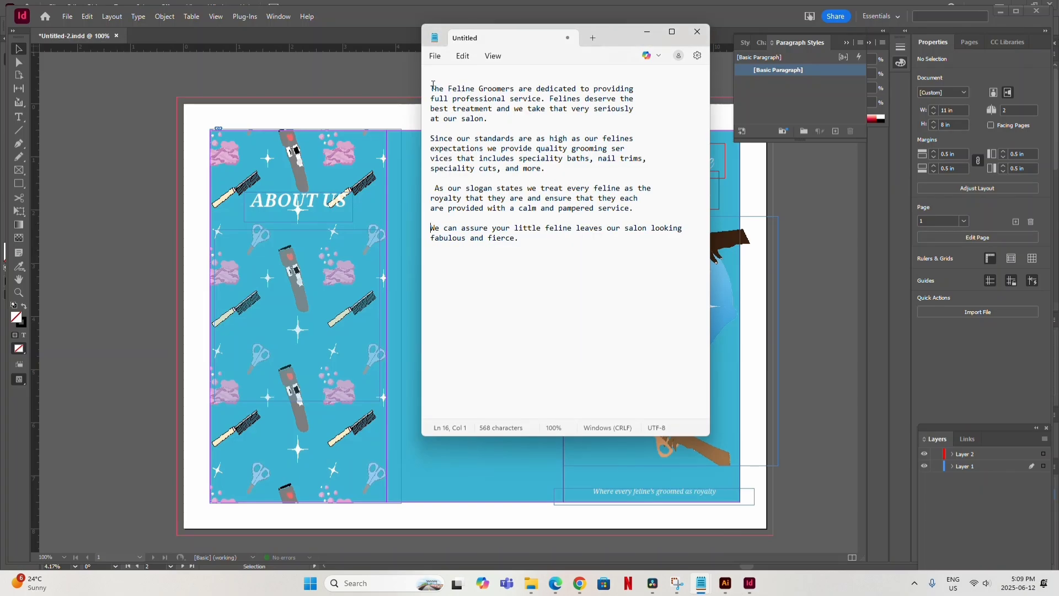
left_click_drag(431, 89, 541, 255)
right_click(531, 171)
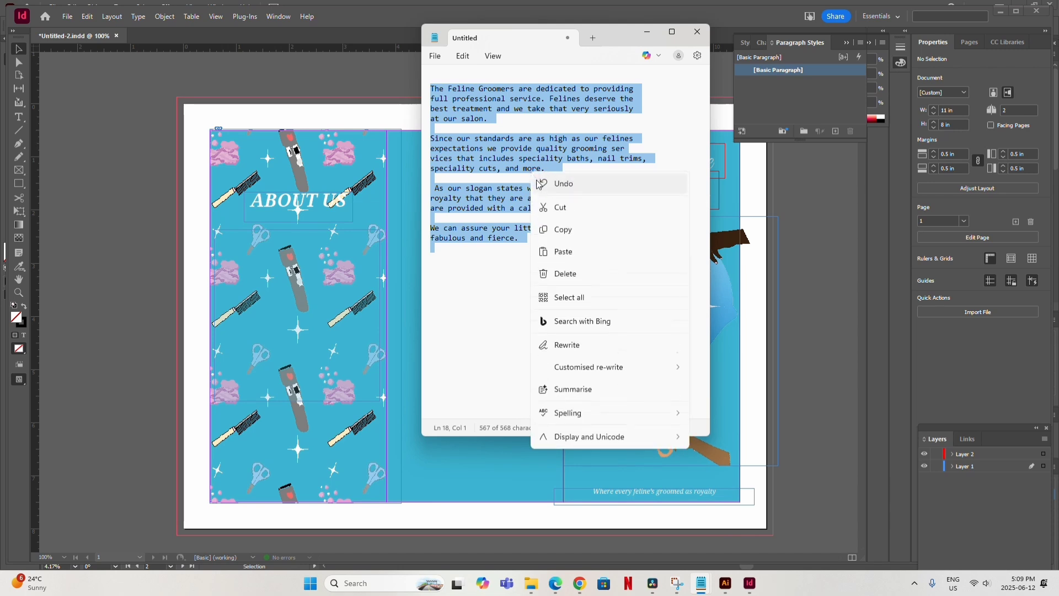
left_click(577, 229)
Add a text frame about 3.12 by 3.23 in over the translucent rectangle and paste the salon description into it.
left_click(287, 274)
left_click(287, 274)
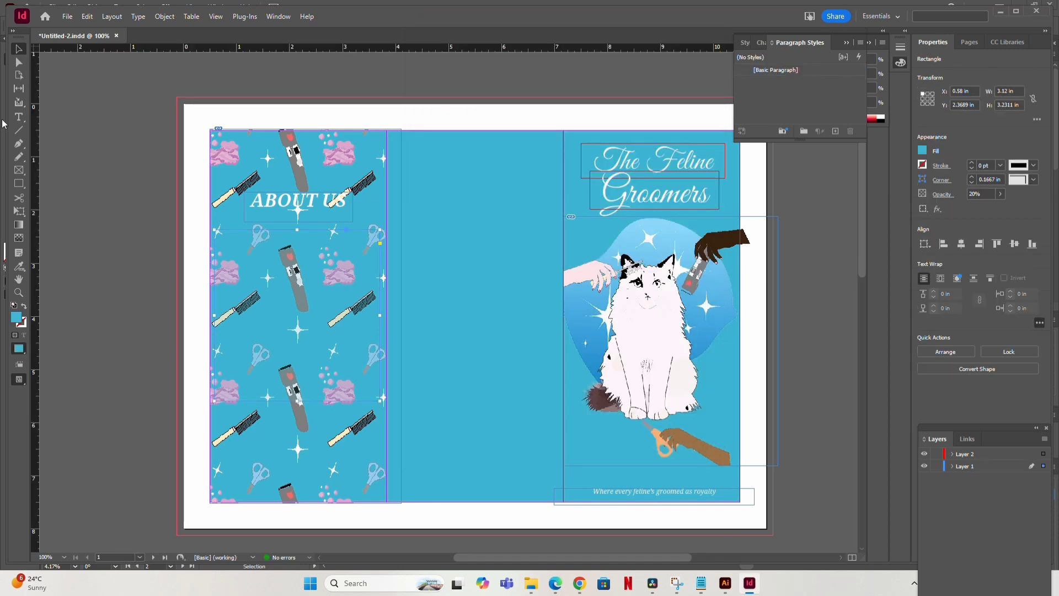
key("t")
left_click_drag(214, 231, 381, 401)
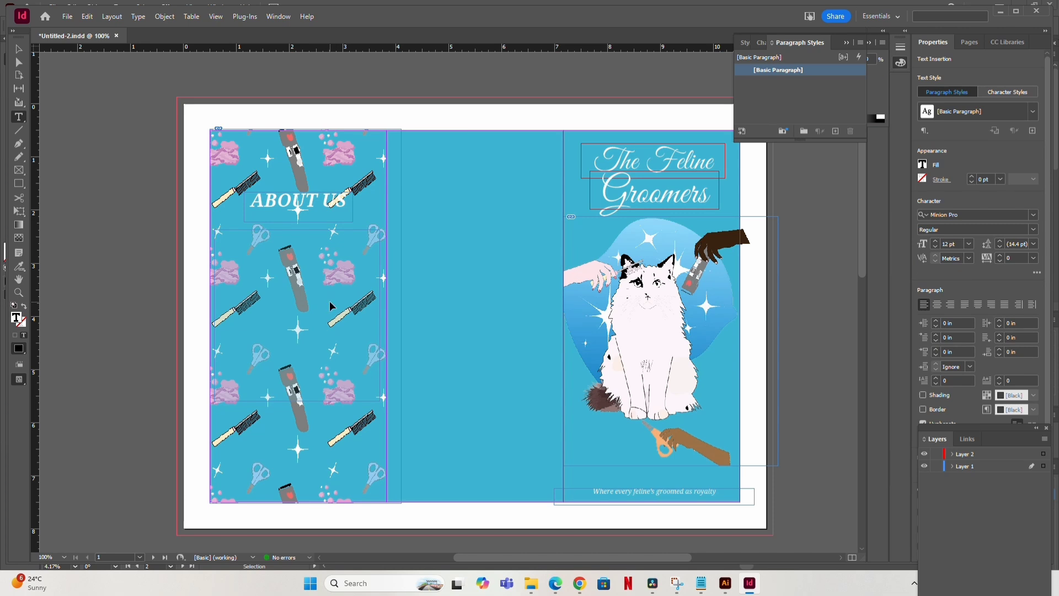
key("ctrl+v")
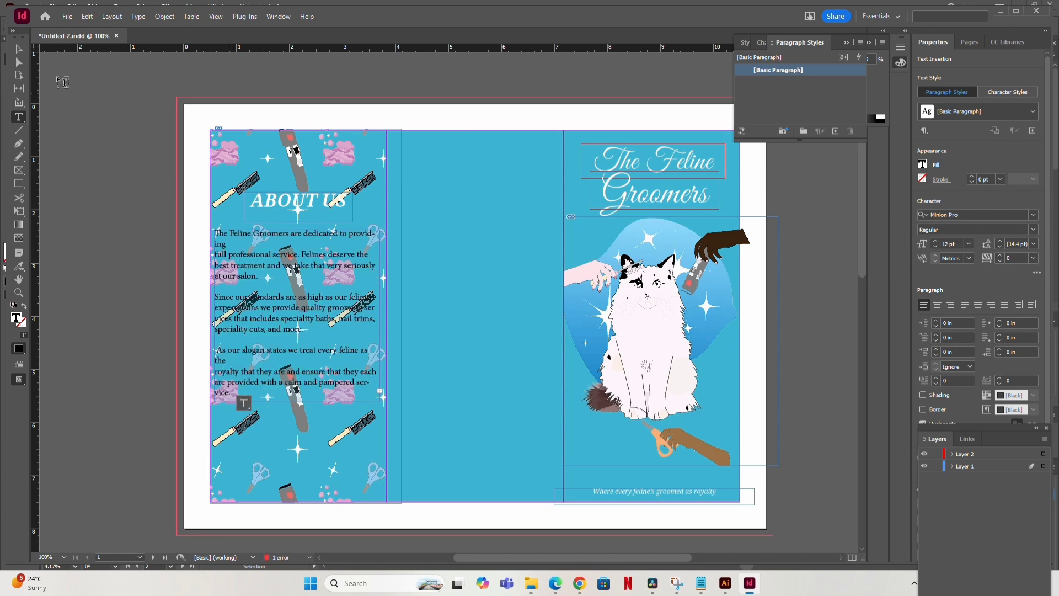
Enlarge the description's text frame to about 3.33 in wide and 3.79 in high.
left_click(16, 49)
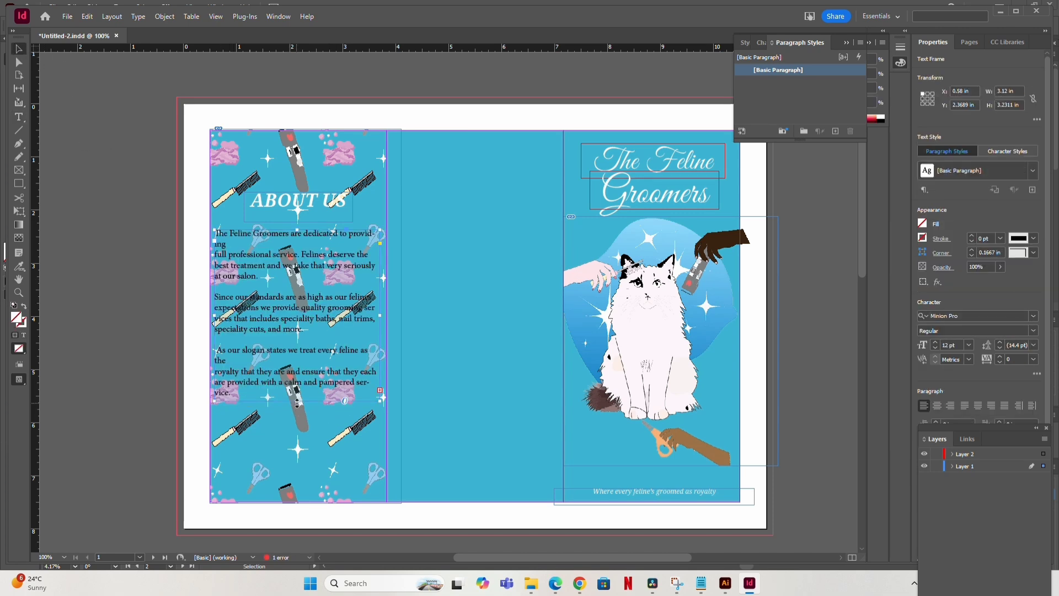
left_click_drag(298, 430, 299, 432)
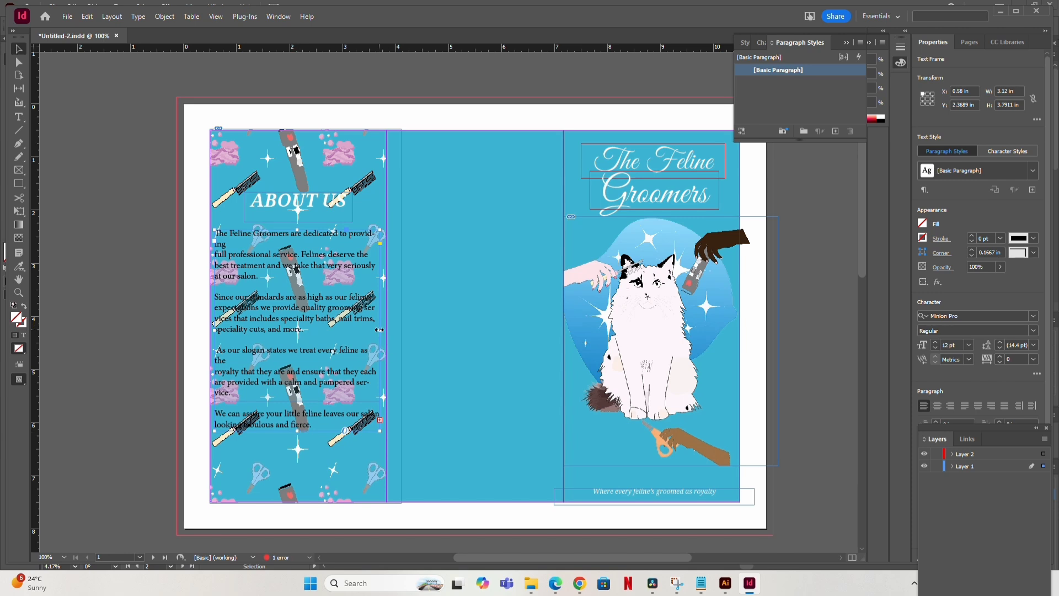
left_click_drag(379, 329, 389, 332)
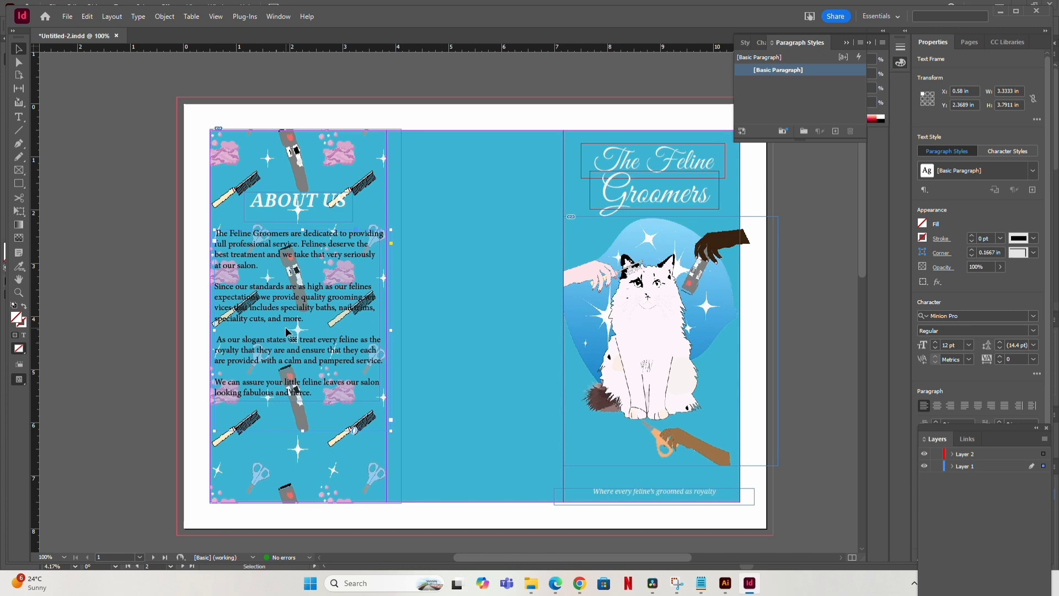
Move the description aside, stretch the translucent rectangle to about 3.55 in high, and return the text to Y 2.37 in.
left_click_drag(293, 338, 293, 412)
left_click(286, 288)
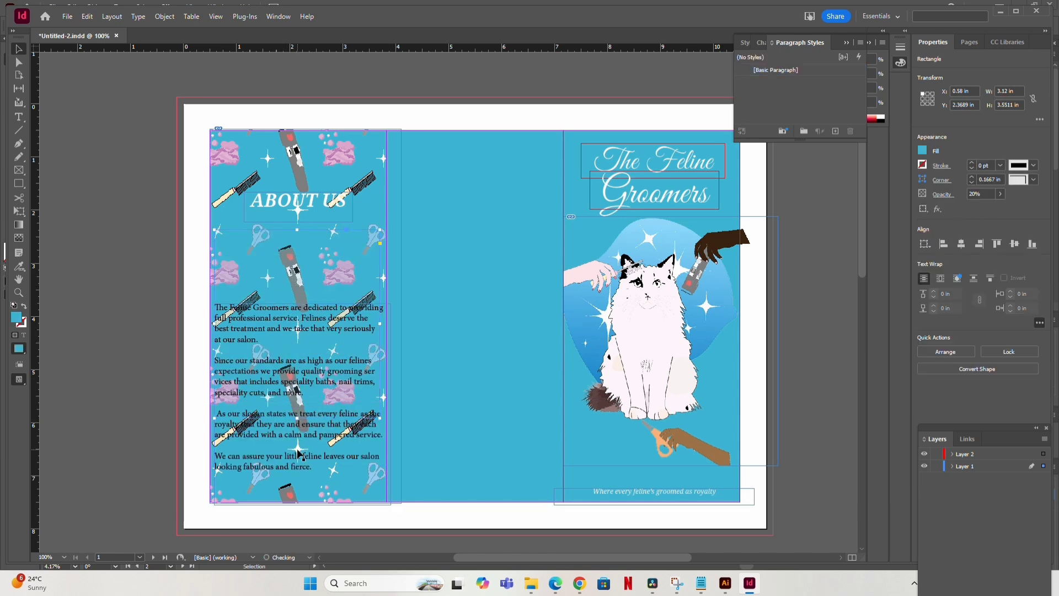
left_click_drag(298, 458, 294, 381)
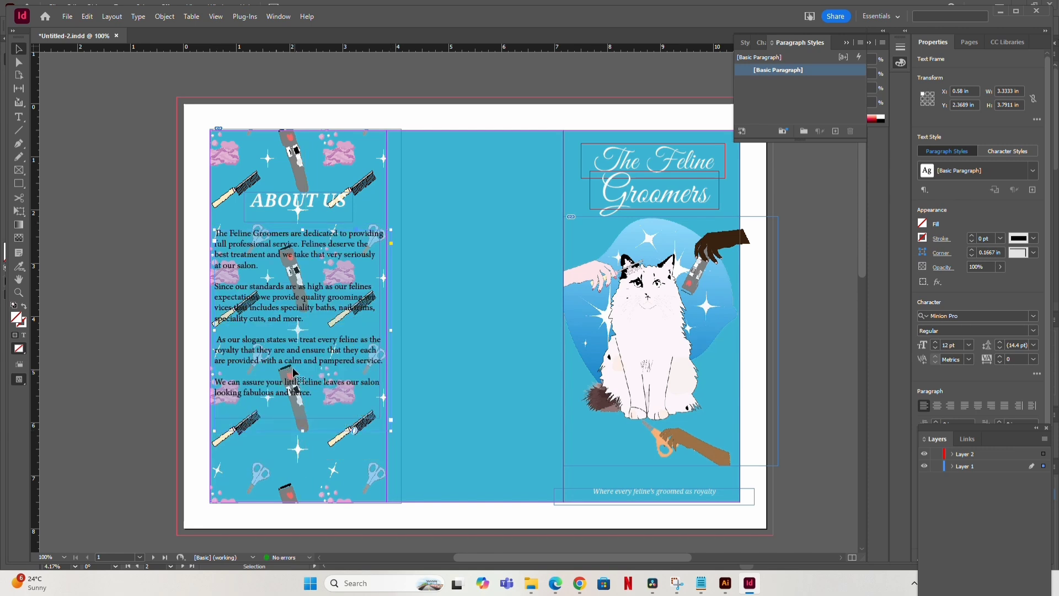
Select all of the About Us description text and change its fill to white.
double_click(294, 375)
left_click_drag(325, 396, 193, 214)
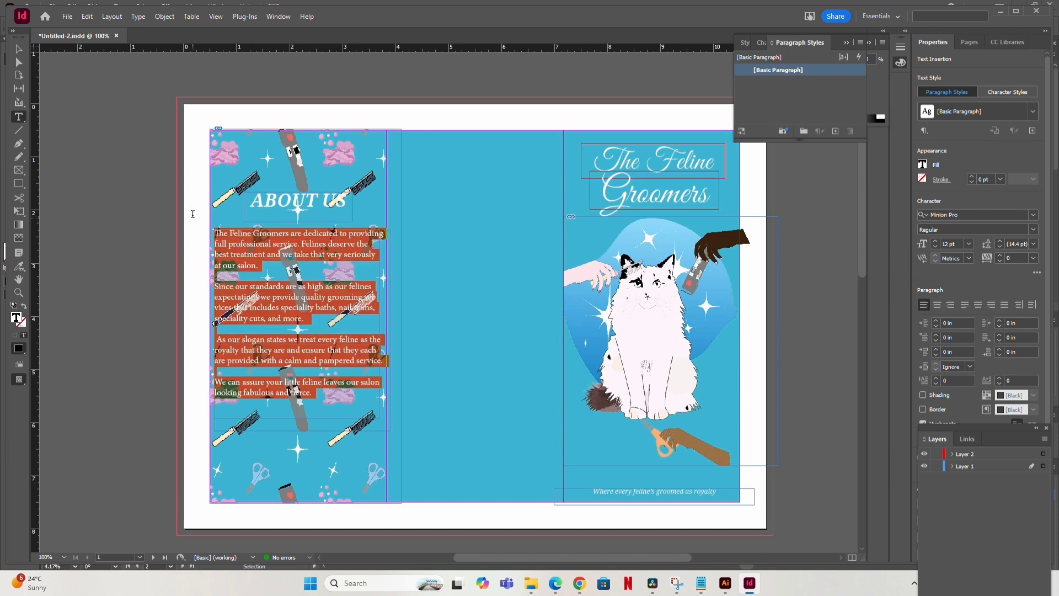
left_click(924, 177)
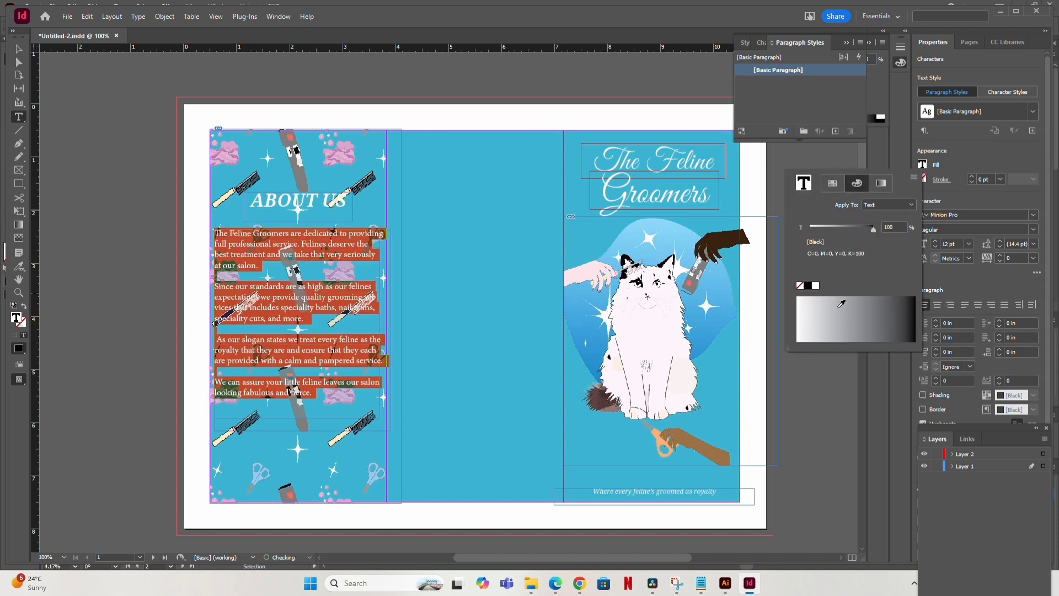
left_click(815, 286)
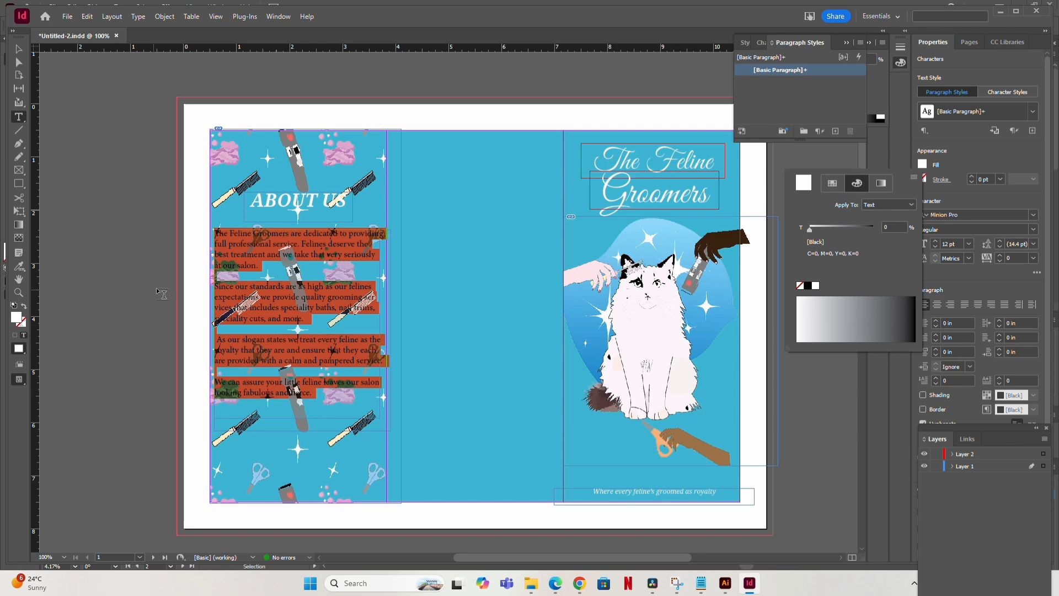
left_click(18, 49)
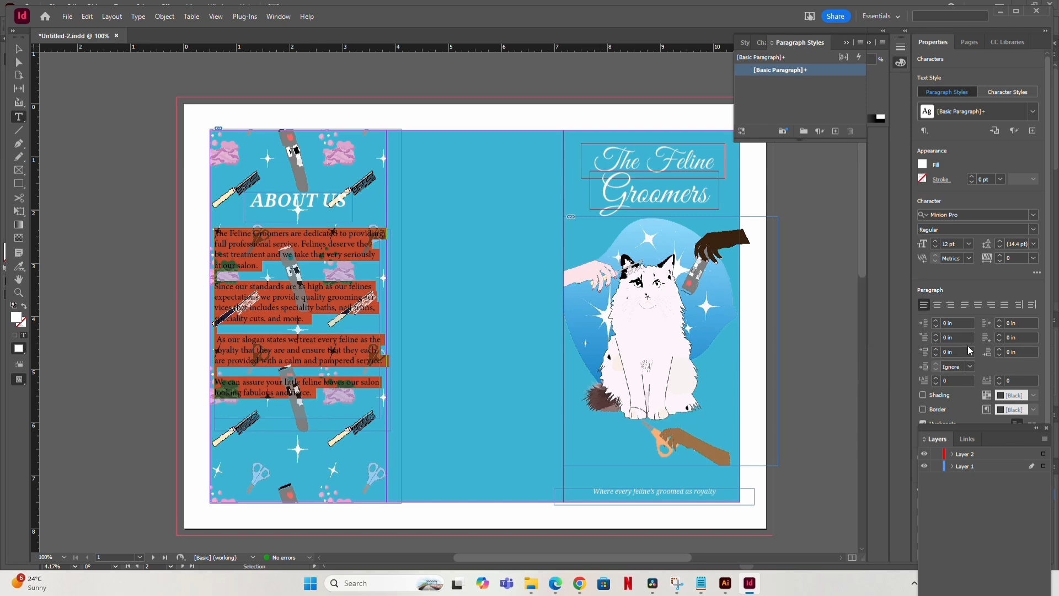
Set the About Us description's font to Droid Serif Regular.
left_click(955, 214)
type("DROID")
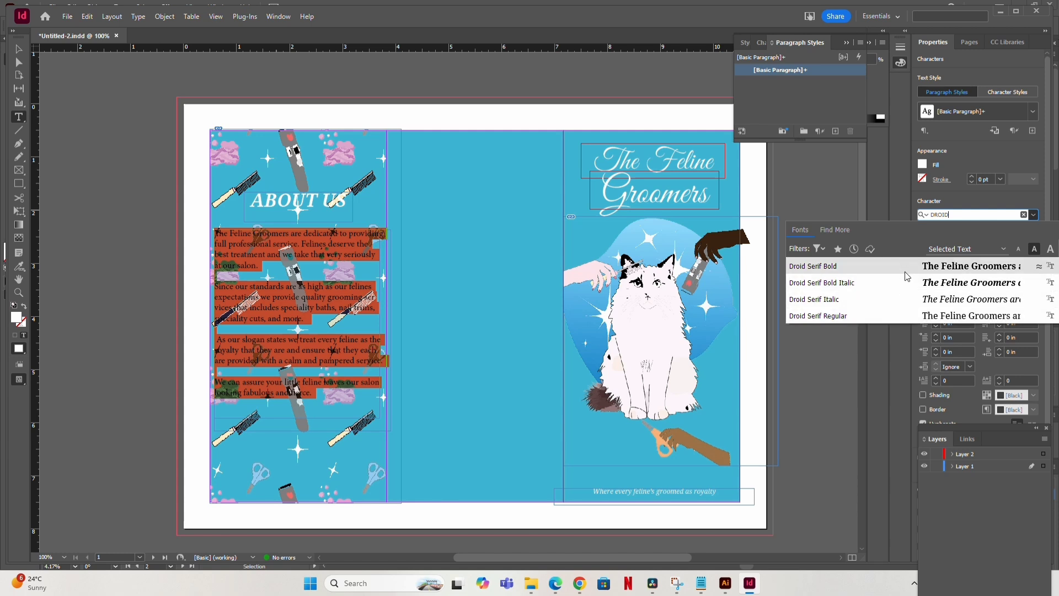
left_click(906, 318)
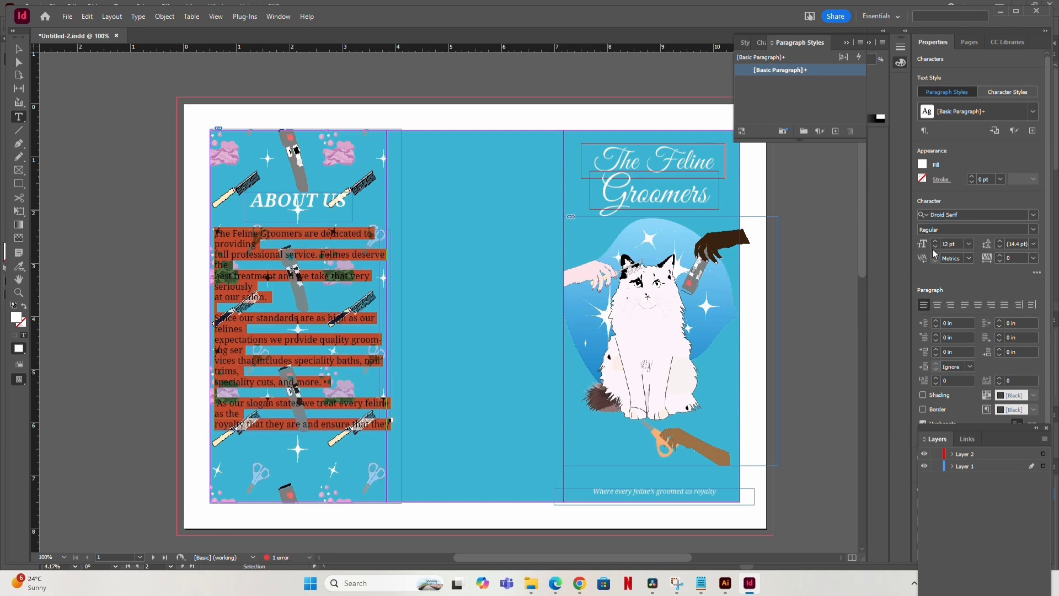
Reduce the About Us description's font size to 10 pt and deselect the text.
left_click(934, 248)
left_click(935, 248)
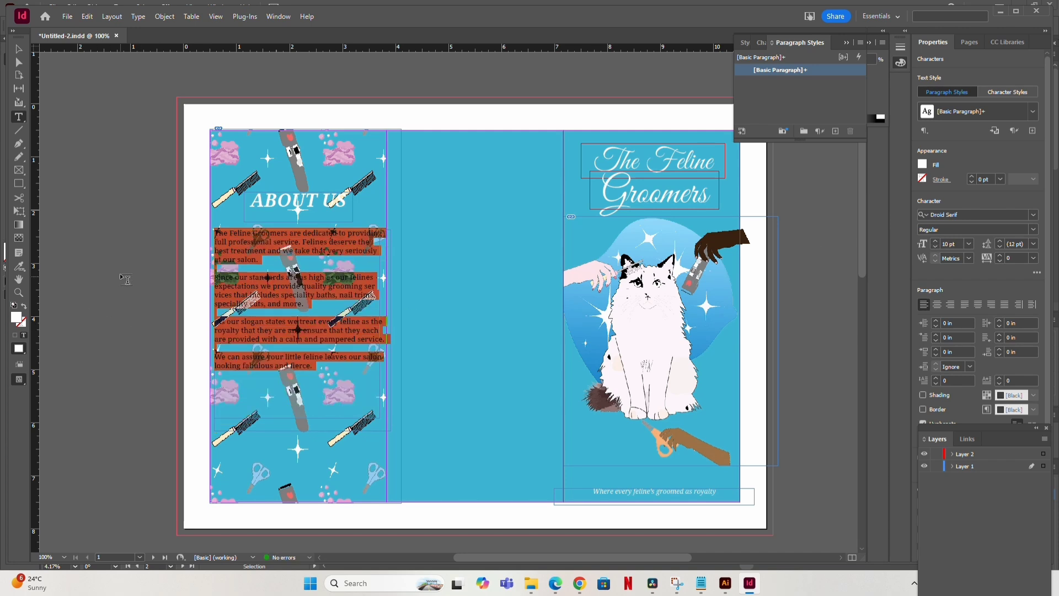
left_click(18, 49)
left_click(111, 173)
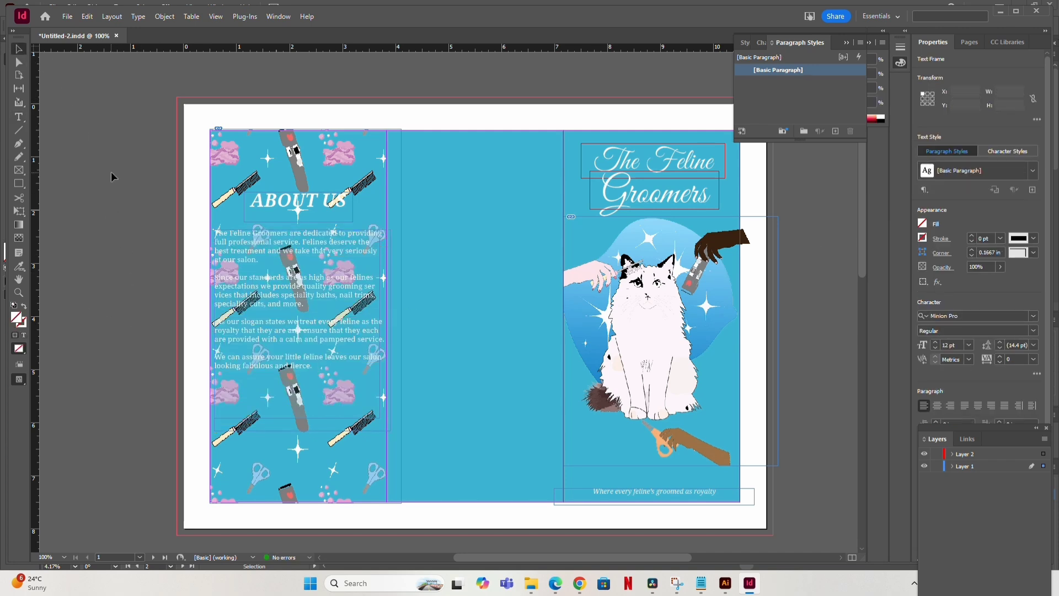
Trim the translucent rectangle from its upper edge to about 3.46 in high and lower the description to about Y 2.57 in.
left_click(348, 307)
mouse_move(274, 315)
left_mouse_down()
mouse_move(270, 339)
mouse_move(274, 326)
left_mouse_up()
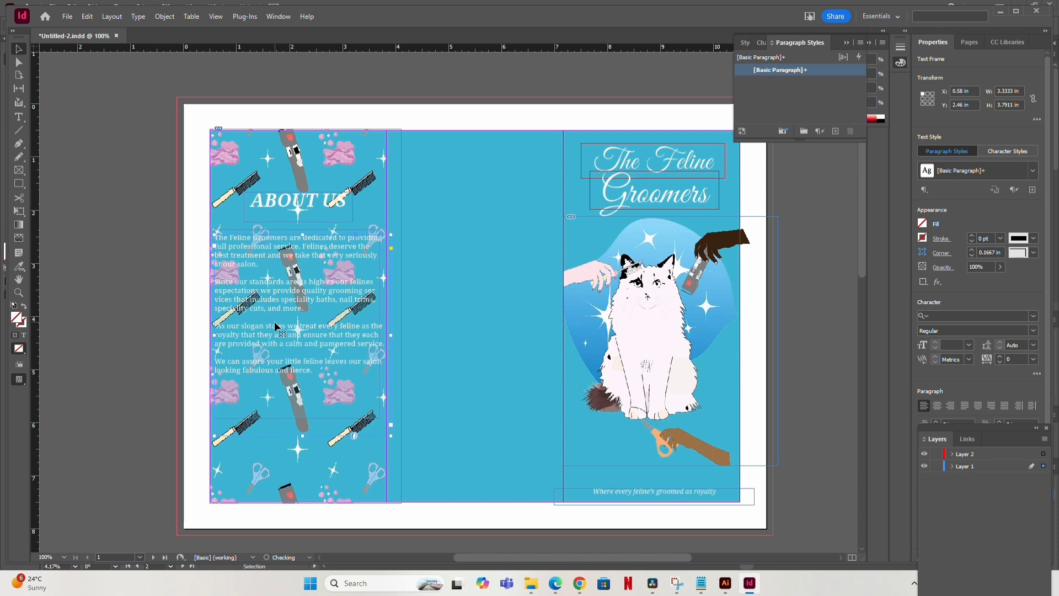
left_click(104, 316)
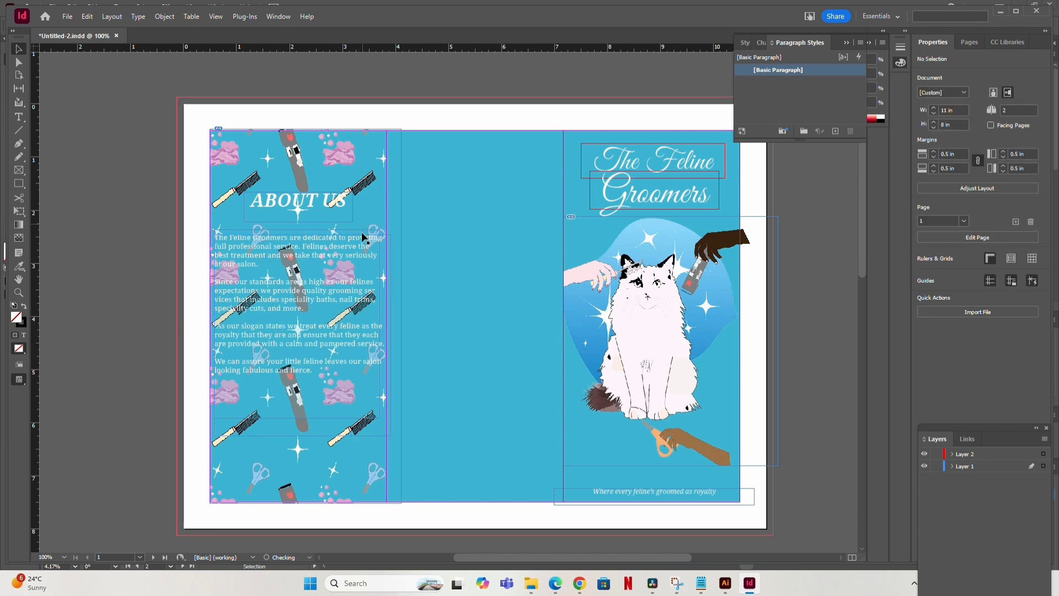
left_click(330, 229)
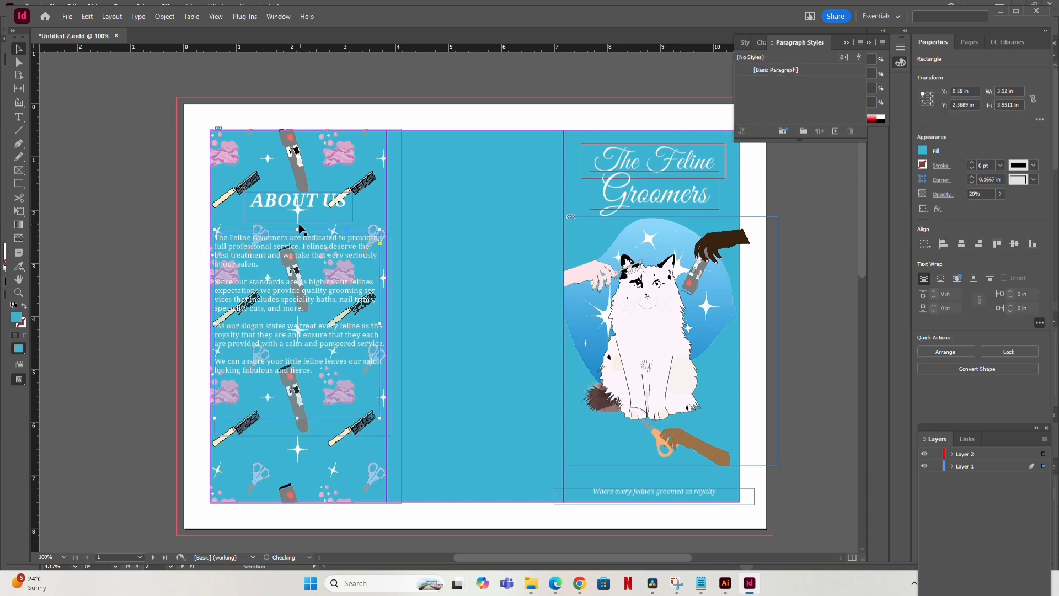
left_click_drag(297, 227, 297, 233)
left_click(282, 331)
left_click_drag(279, 322, 278, 328)
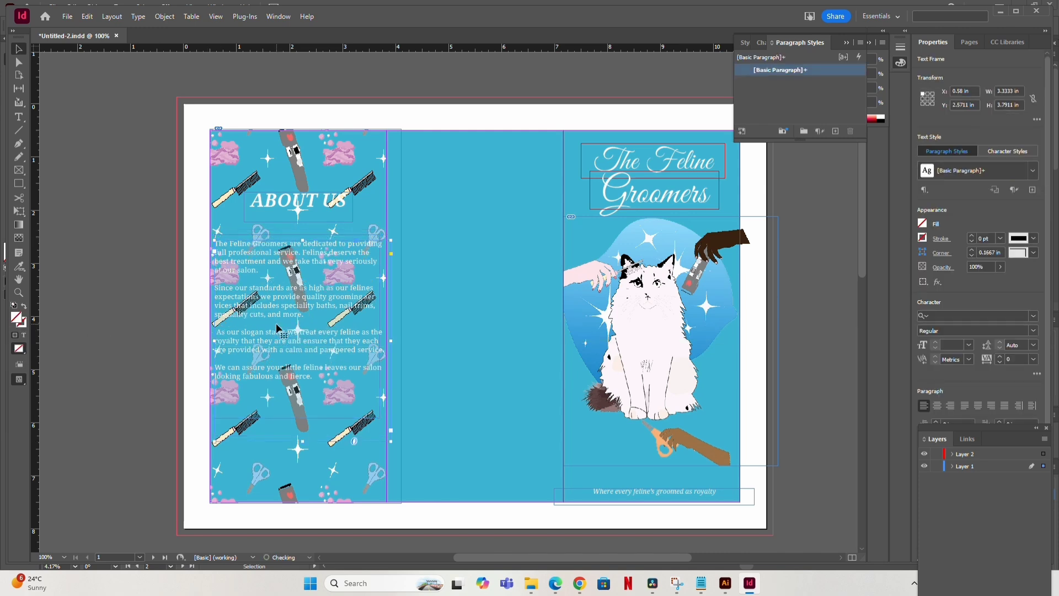
left_click(118, 331)
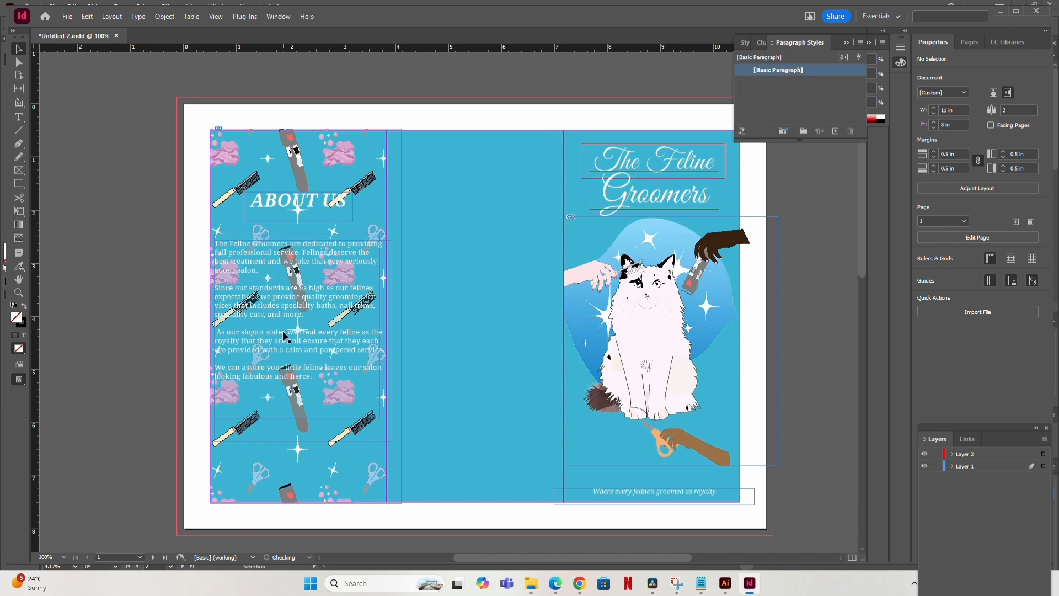
left_click(386, 346)
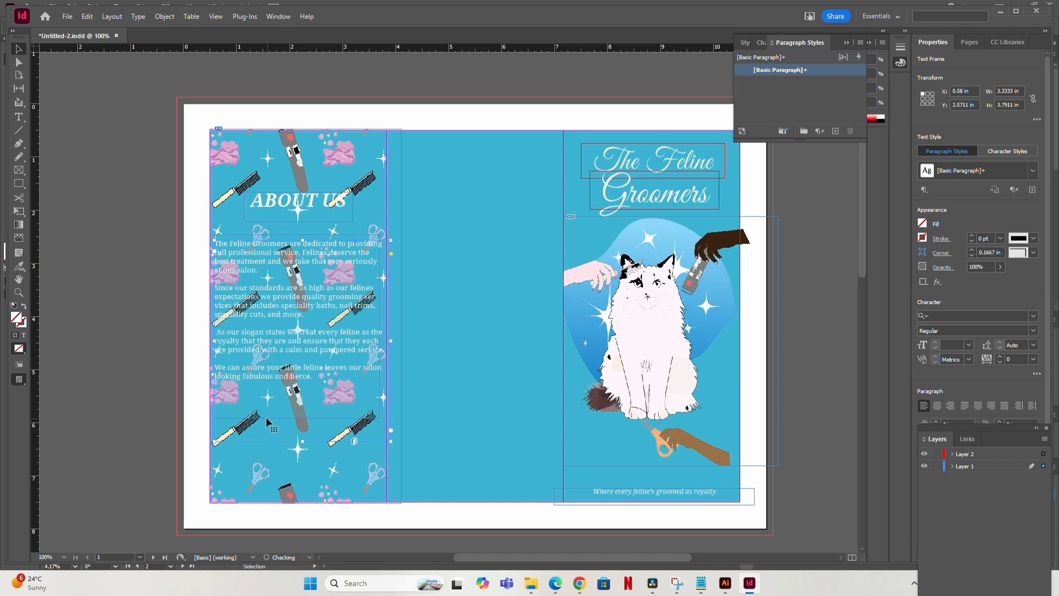
left_click(189, 402)
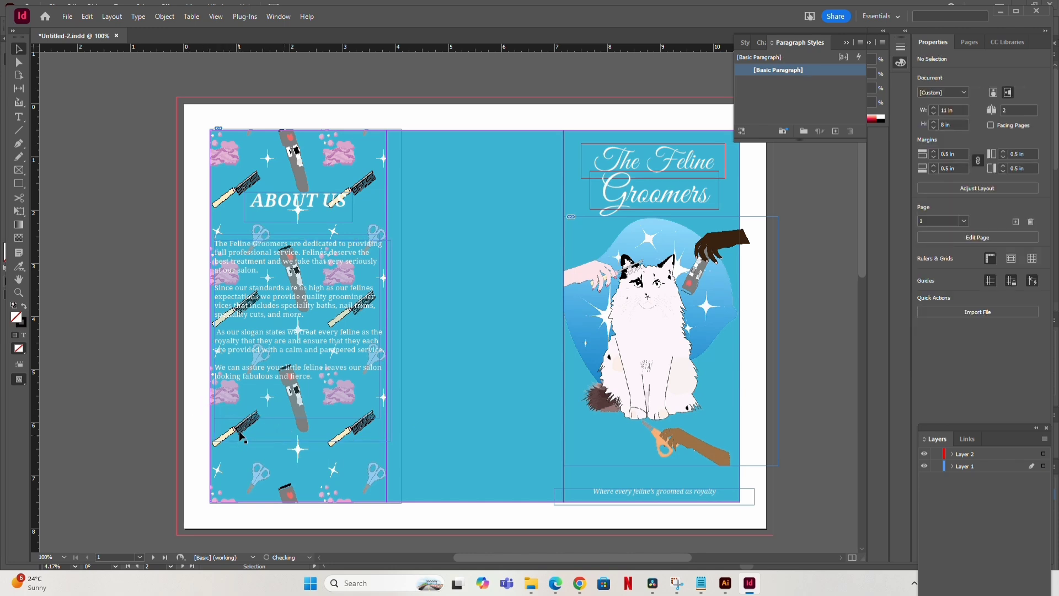
left_click(257, 429)
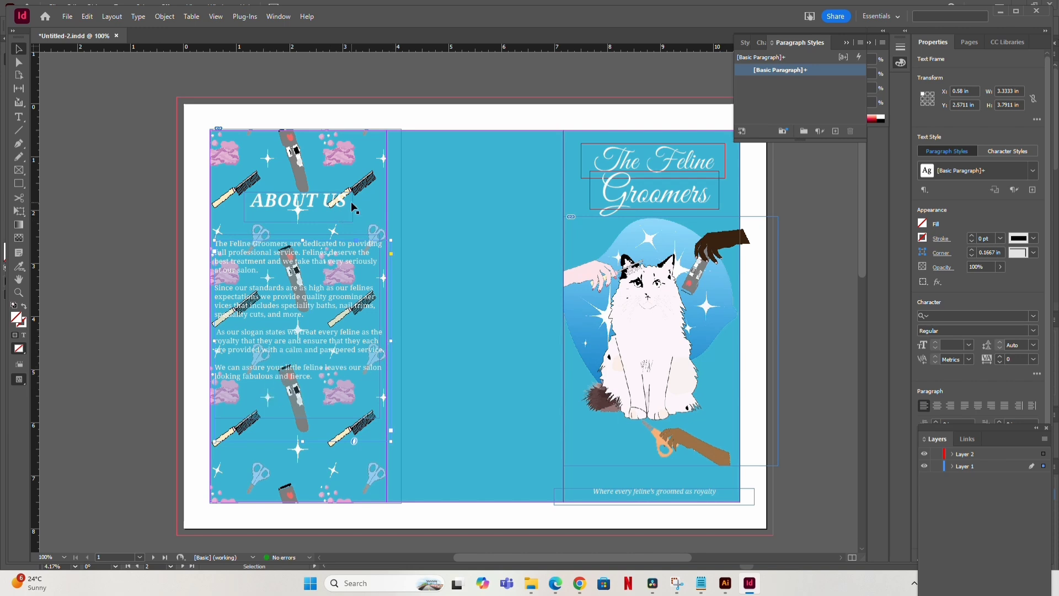
left_click(467, 22)
left_click(579, 583)
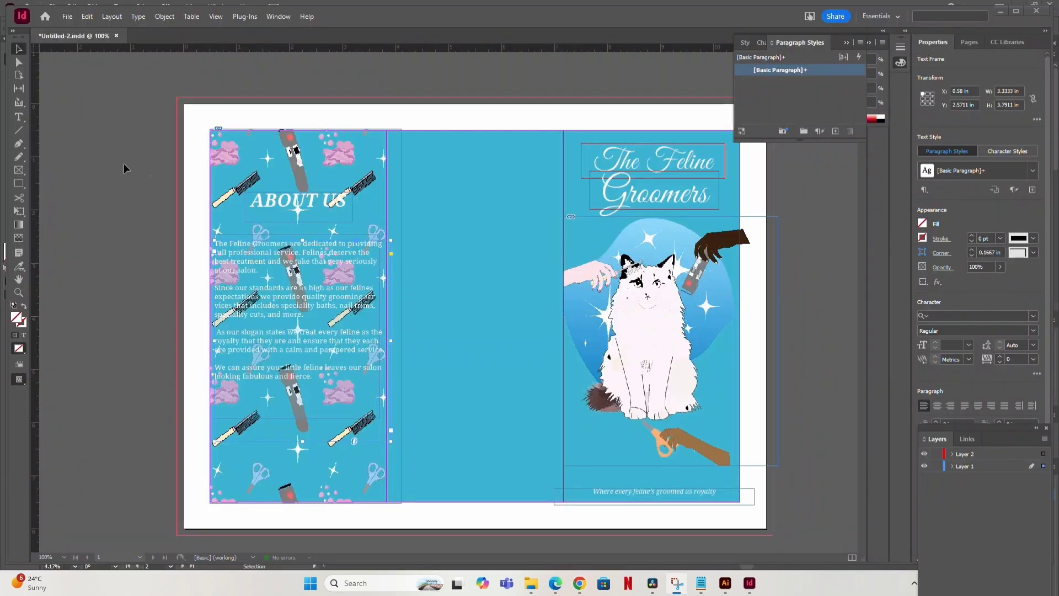
Move the description aside, resize the translucent rectangle to about 3.33 by 3.42 in spanning the panel, and return the text to Y 2.46 in.
left_click_drag(255, 345, 361, 353)
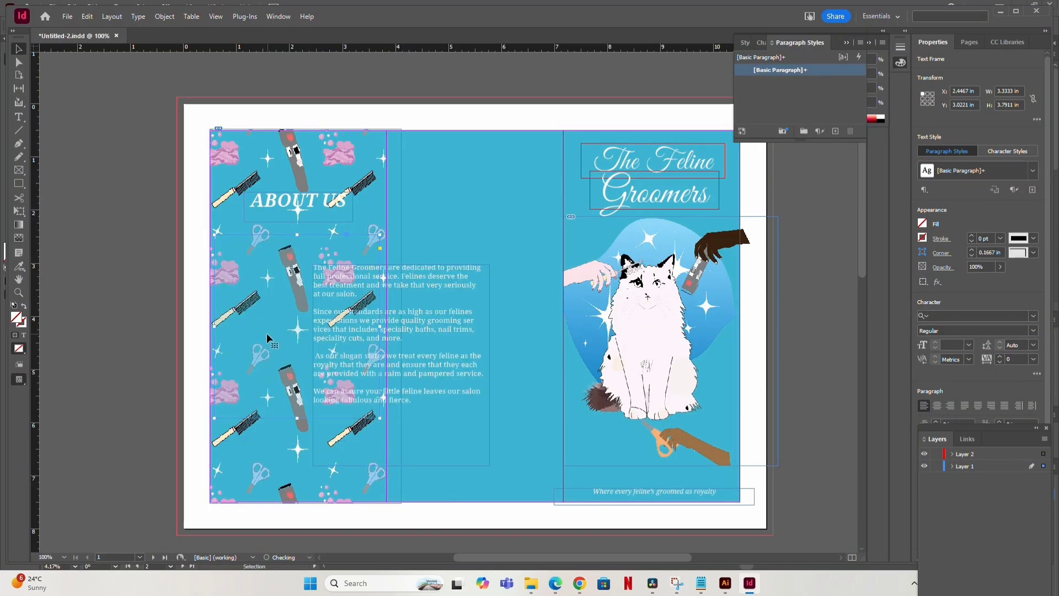
left_click(267, 332)
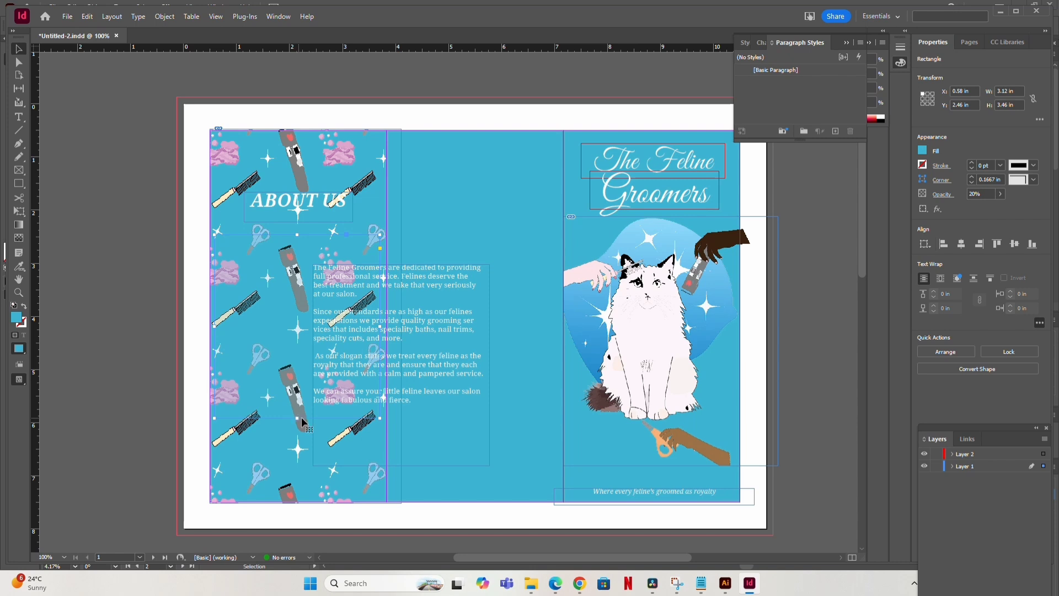
left_click_drag(380, 416, 384, 417)
left_click_drag(214, 323, 209, 324)
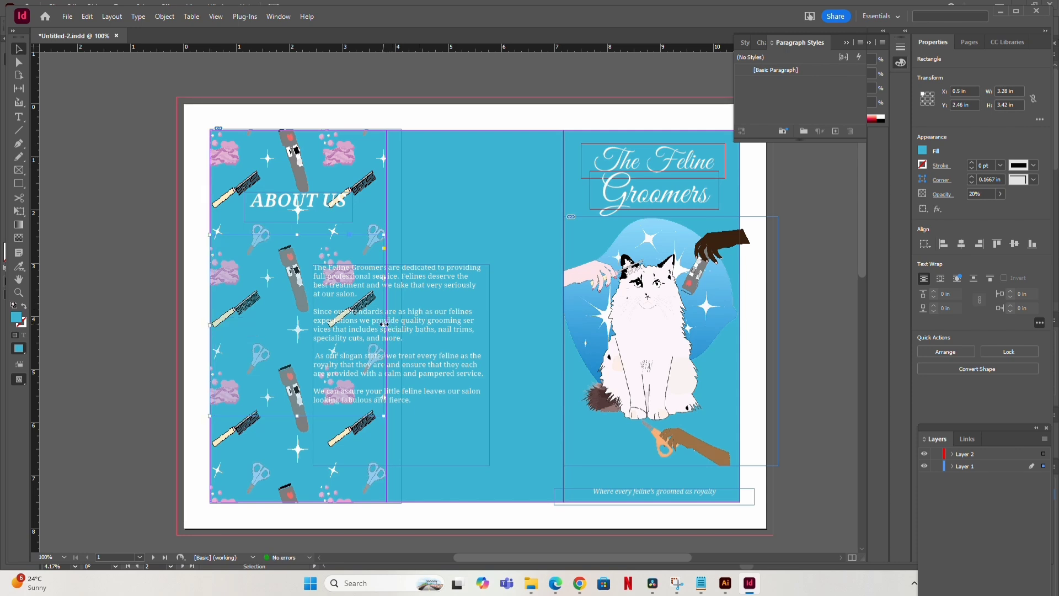
left_click_drag(384, 325, 388, 327)
left_click(491, 353)
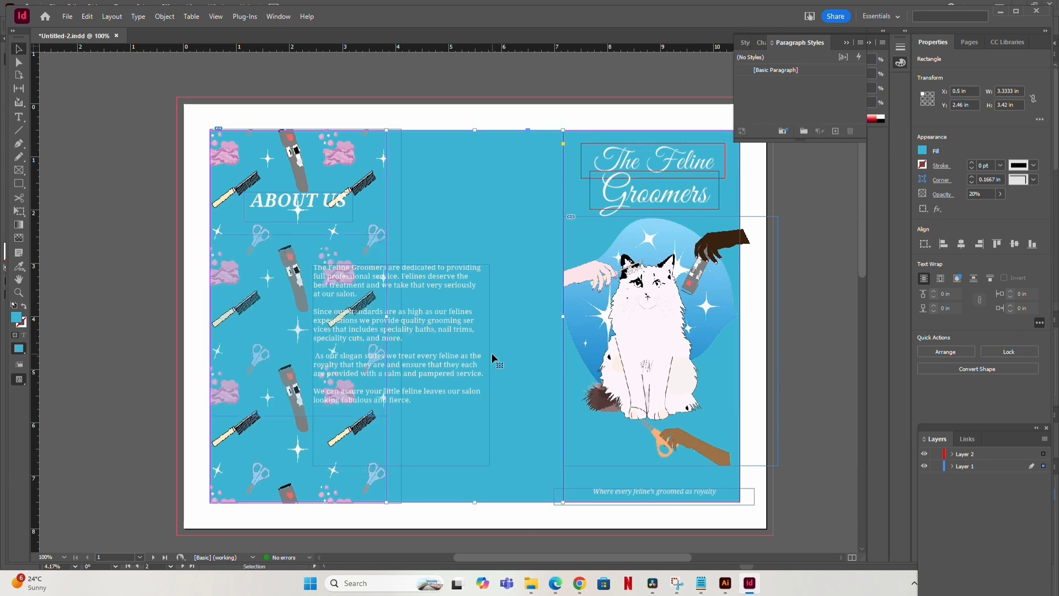
left_click_drag(381, 371, 281, 342)
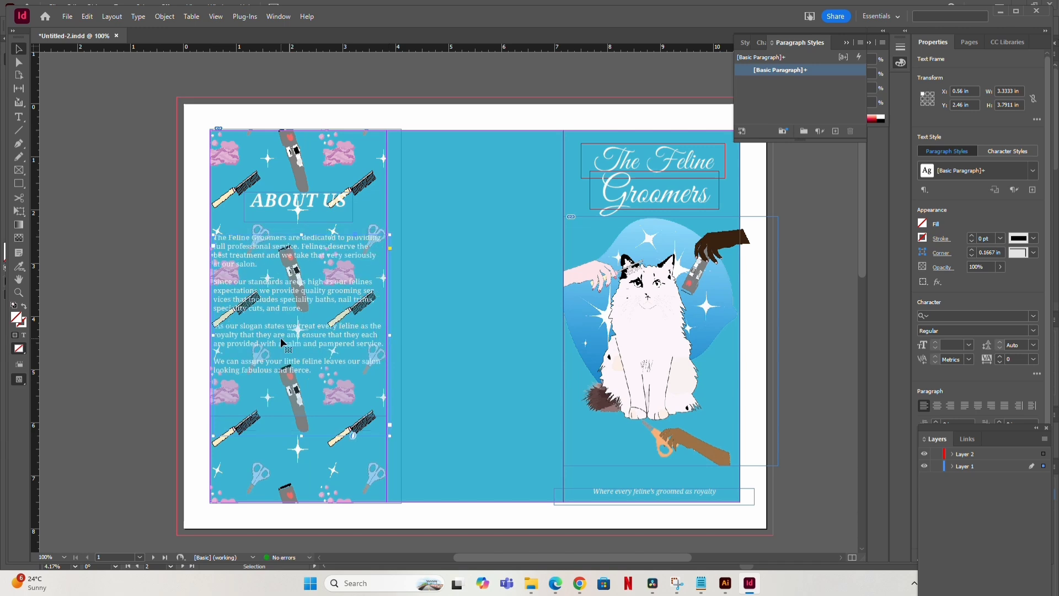
Nudge the About Us description slightly down and inward to about X 0.57 in, Y 2.49 in.
key("Down")
key("Down")
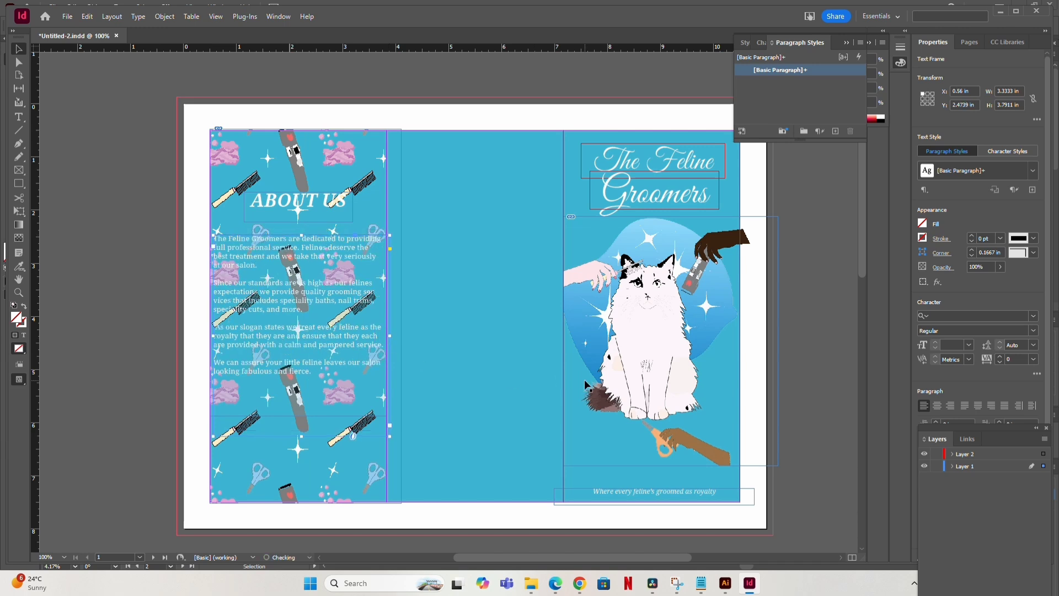
key("Right")
key("Right")
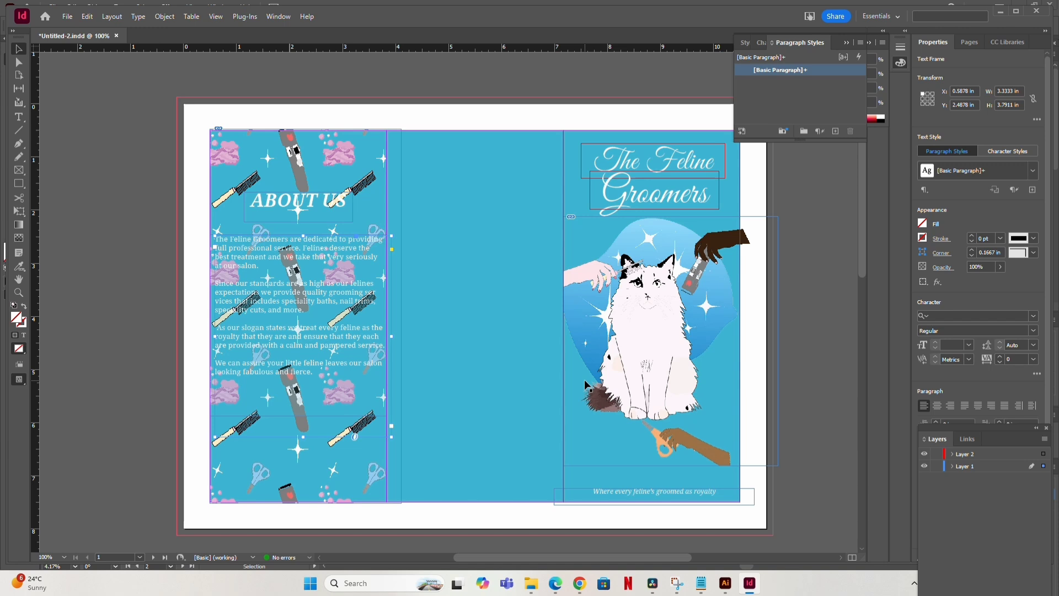
key("Left")
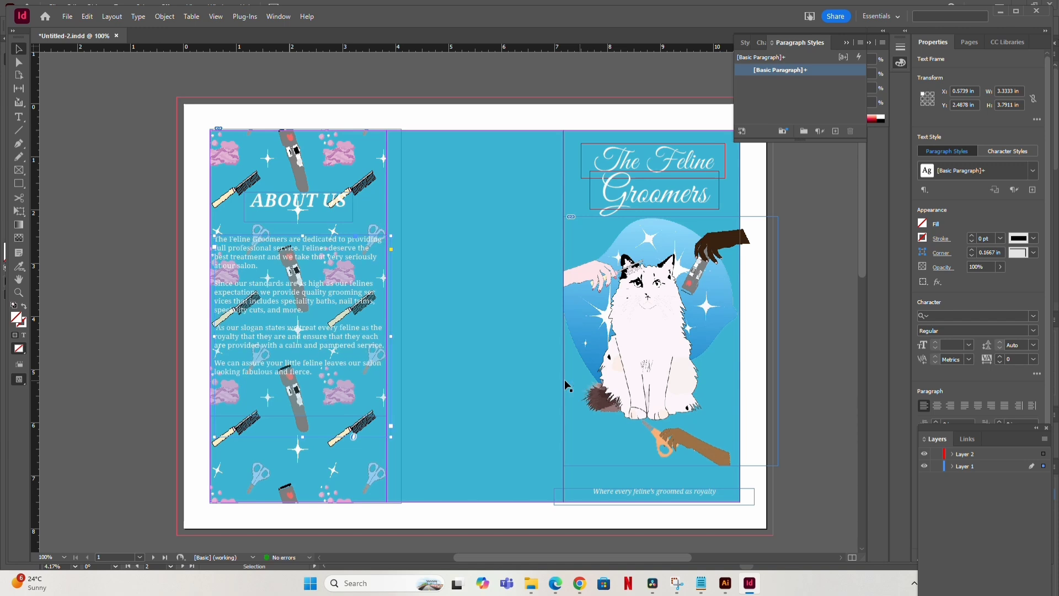
Select all of the About Us description text, make it Bold and reduce its font size by one point.
double_click(313, 371)
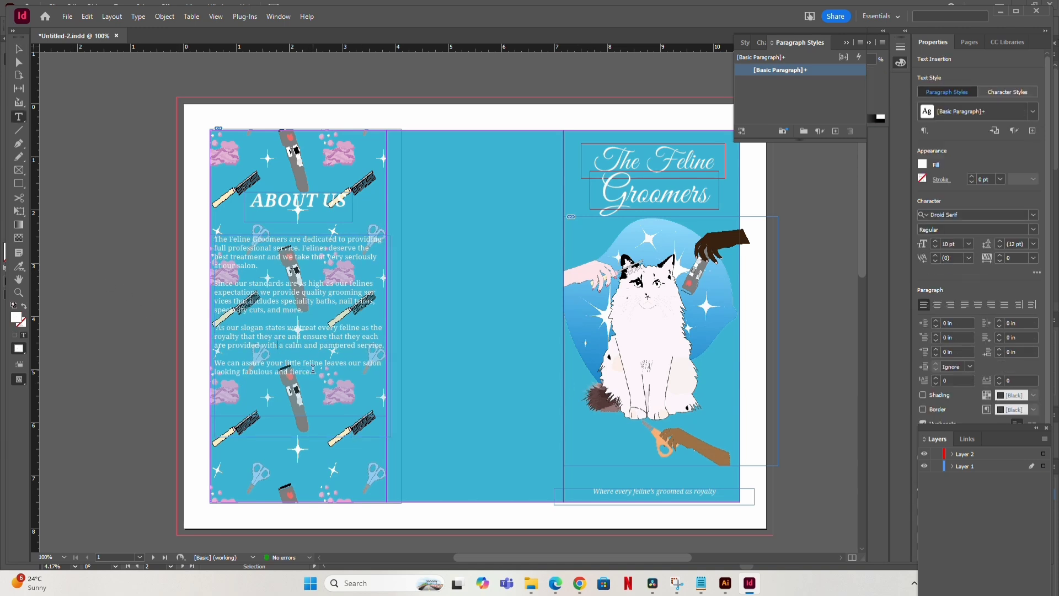
left_click_drag(313, 371, 216, 236)
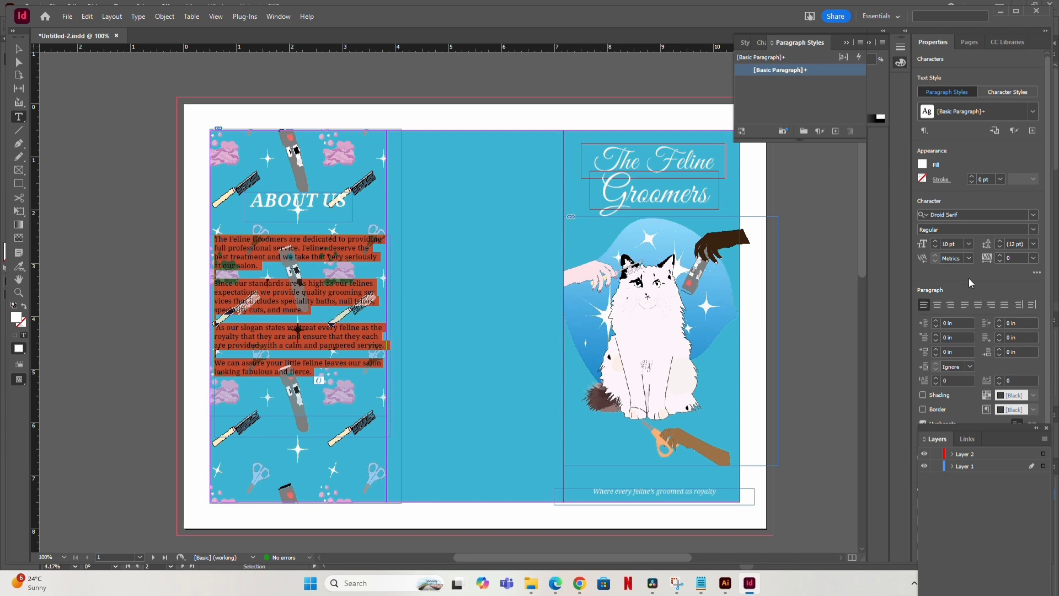
left_click(967, 230)
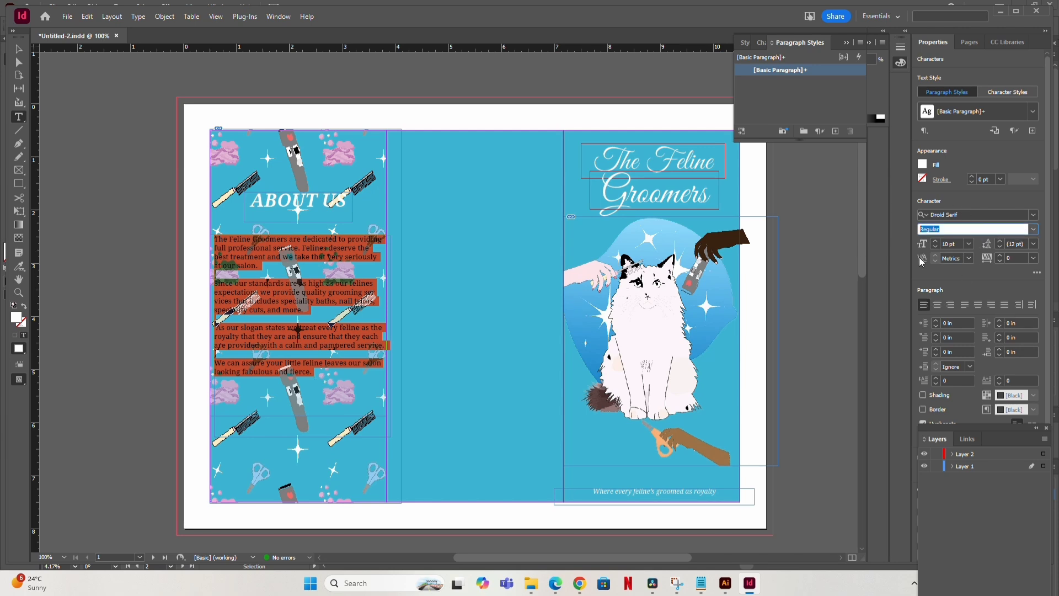
key("Return")
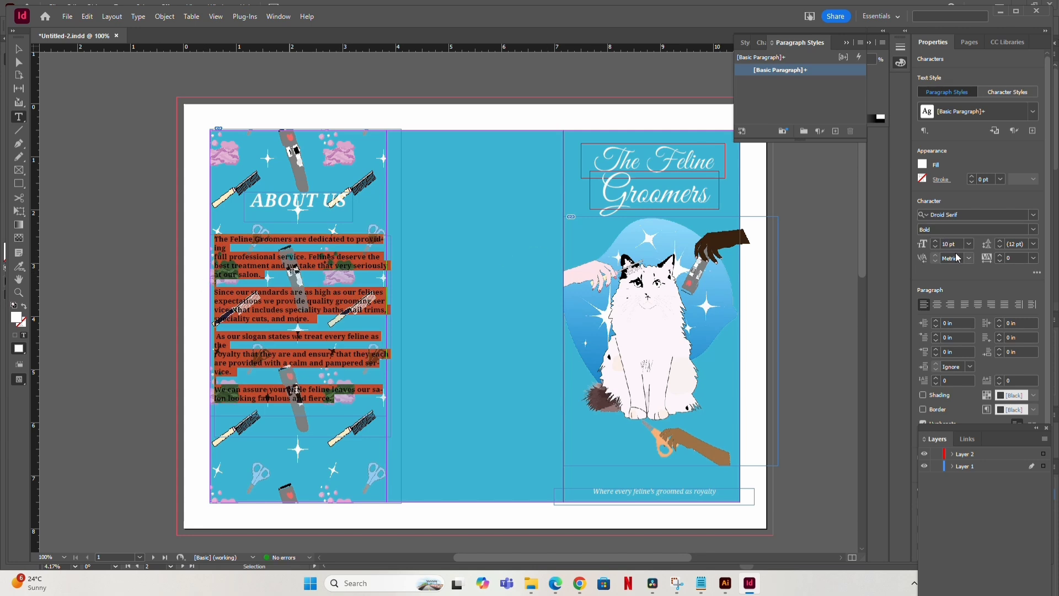
left_click(936, 249)
left_click(177, 243)
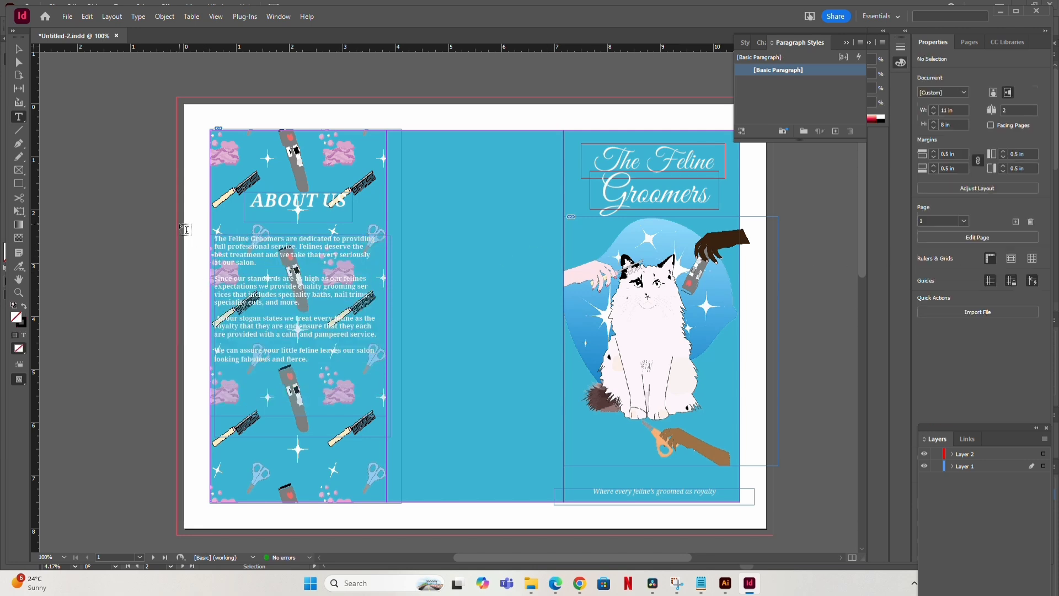
Nudge the description's text frame horizontally to about X 0.60 in to center the text better in the panel.
left_click(19, 48)
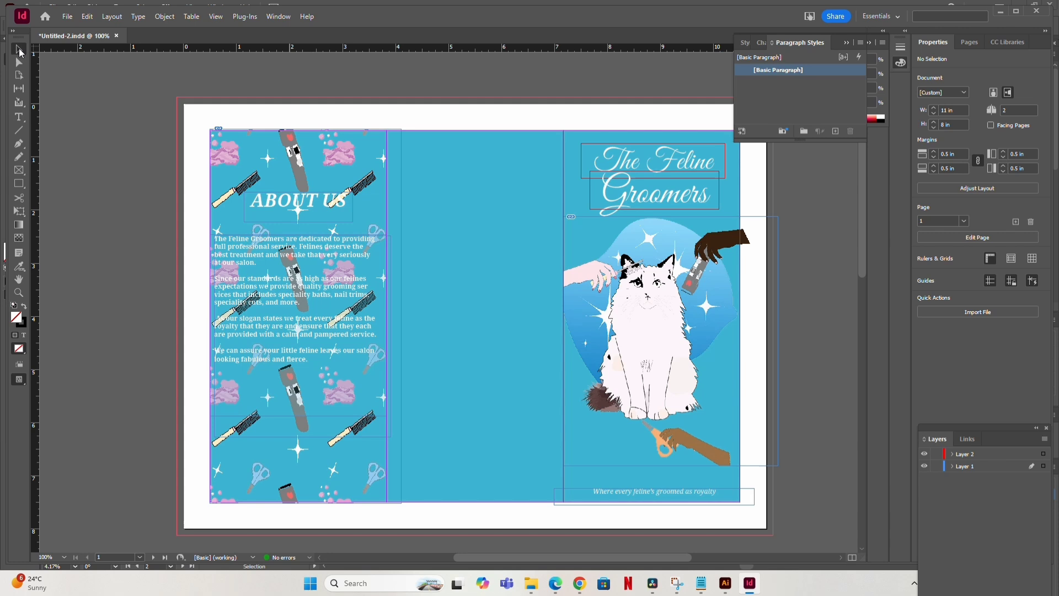
left_click(263, 354)
key("Right")
key("Right")
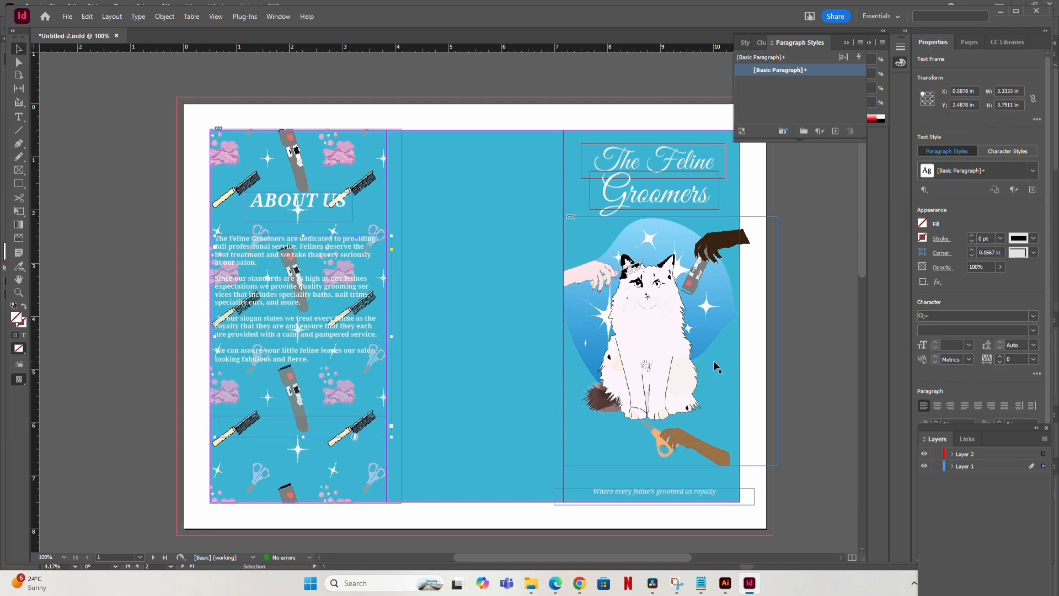
key("Right")
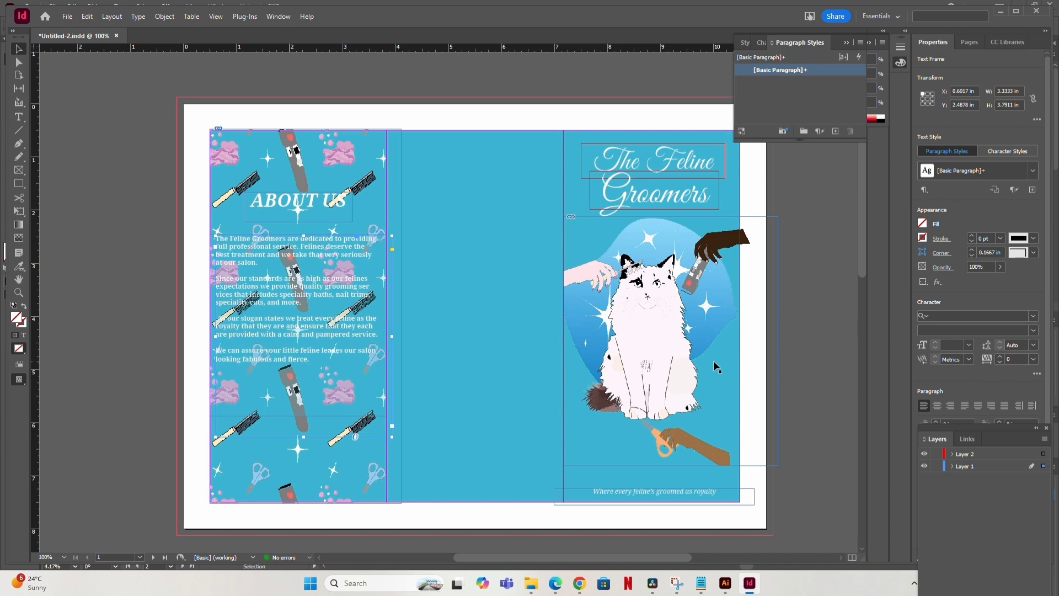
left_click(177, 239)
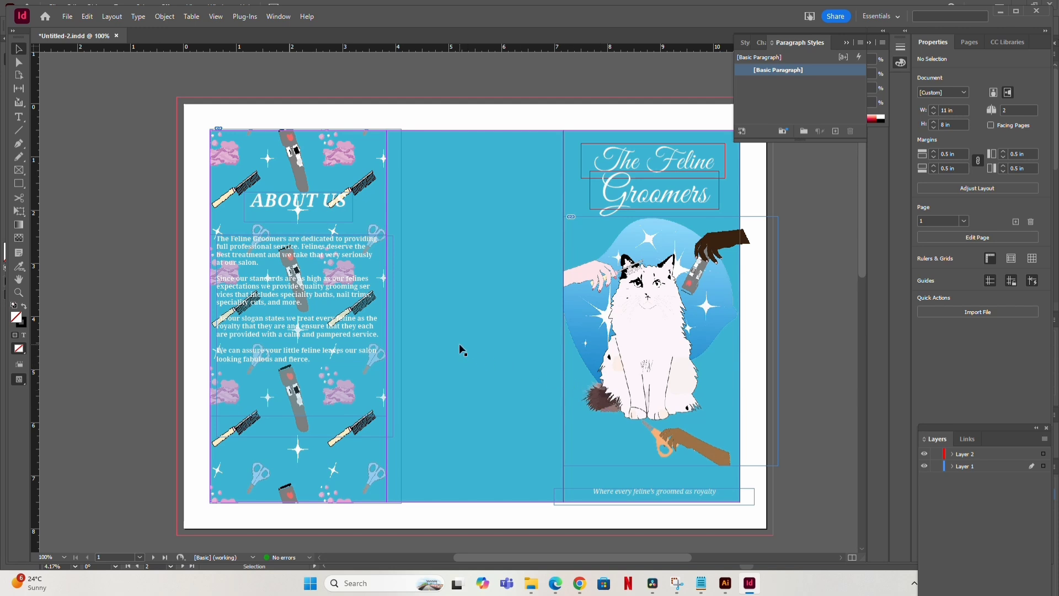
Switch to the browser to check the middle panel of the Dog Pet Grooming Services brochure template, and return to InDesign.
left_click(453, 323)
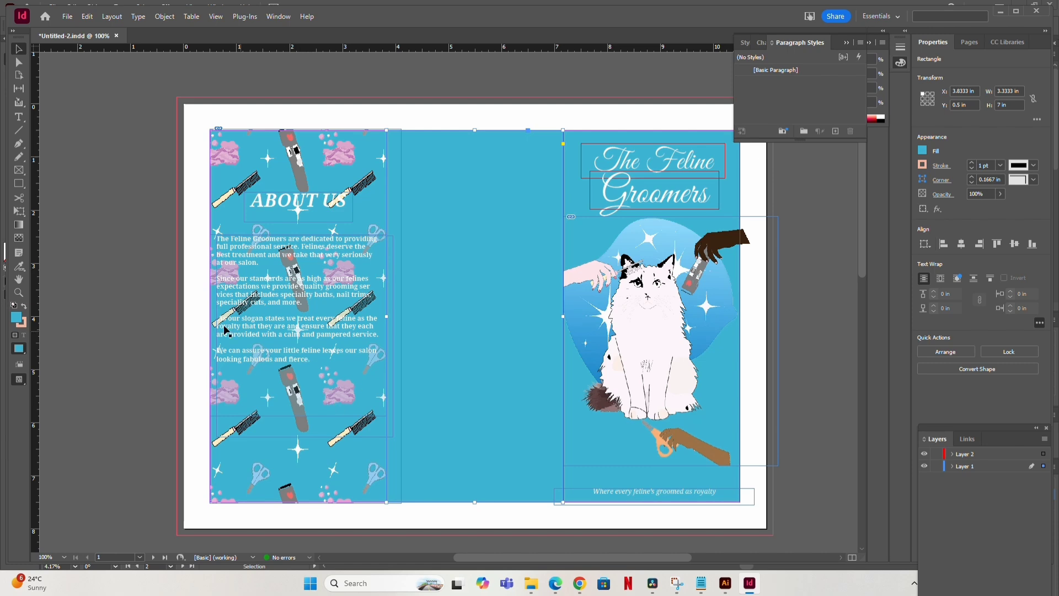
key("ctrl+equal")
key("ctrl+equal")
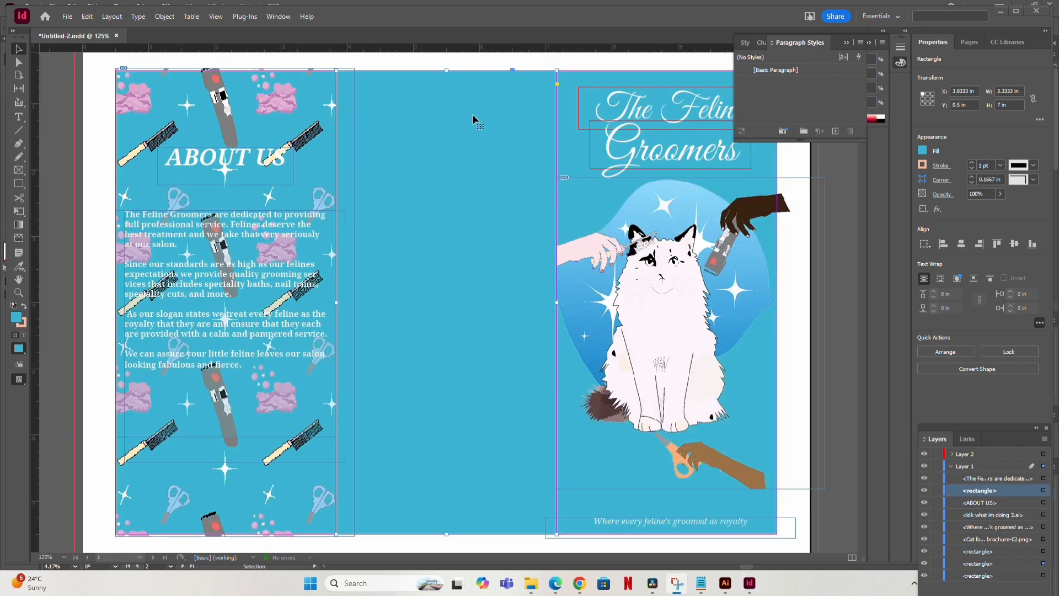
left_click(579, 583)
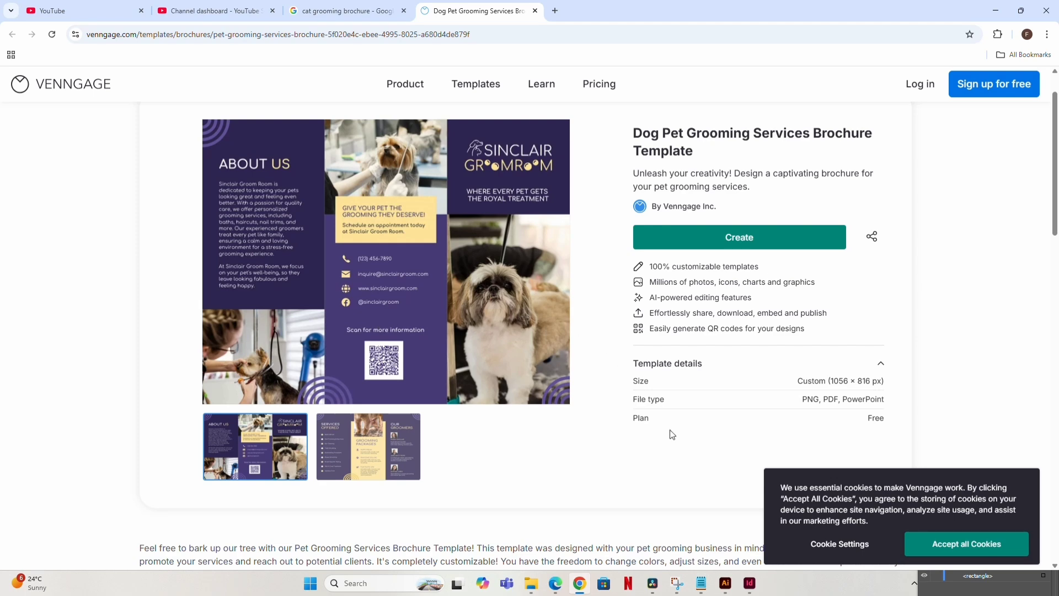
left_click(750, 584)
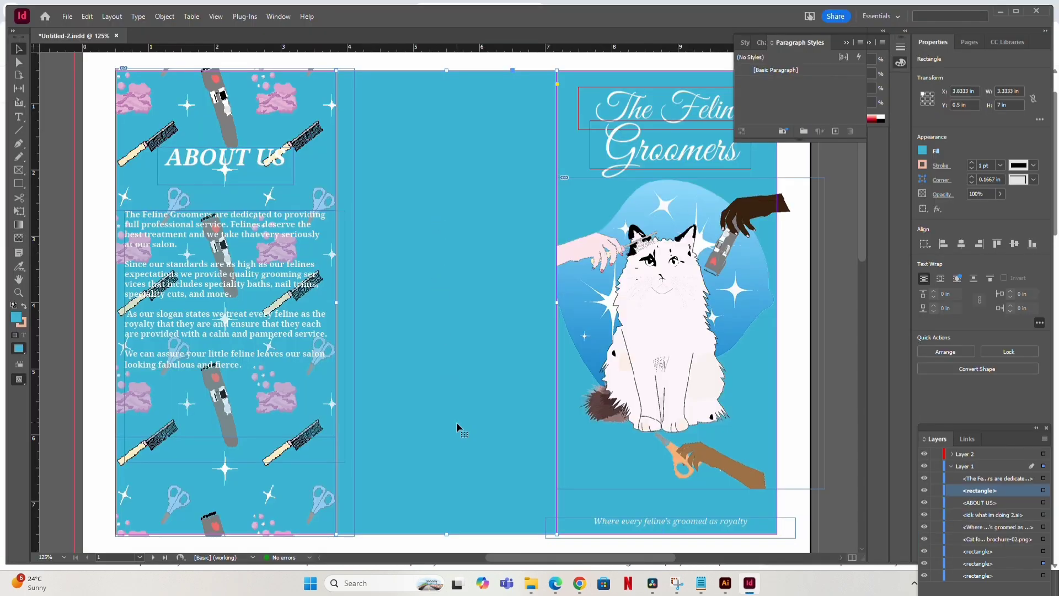
left_click(459, 19)
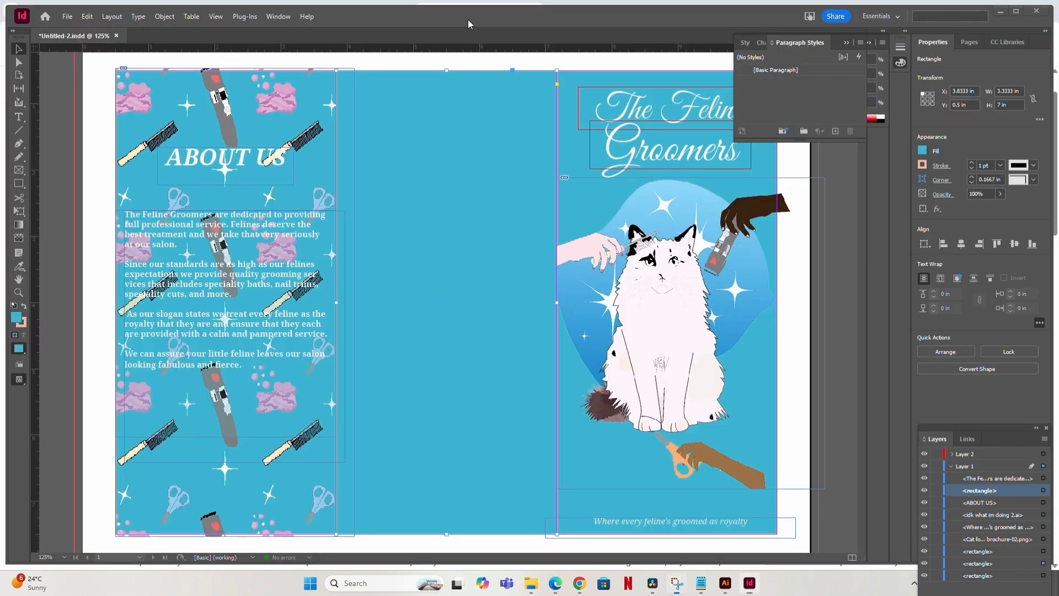
Add two stacked text frames near the top of the middle panel reading "Don't be shy!" and "Reach out to us".
left_click(18, 117)
left_click_drag(375, 82, 517, 107)
left_click_drag(389, 115, 507, 140)
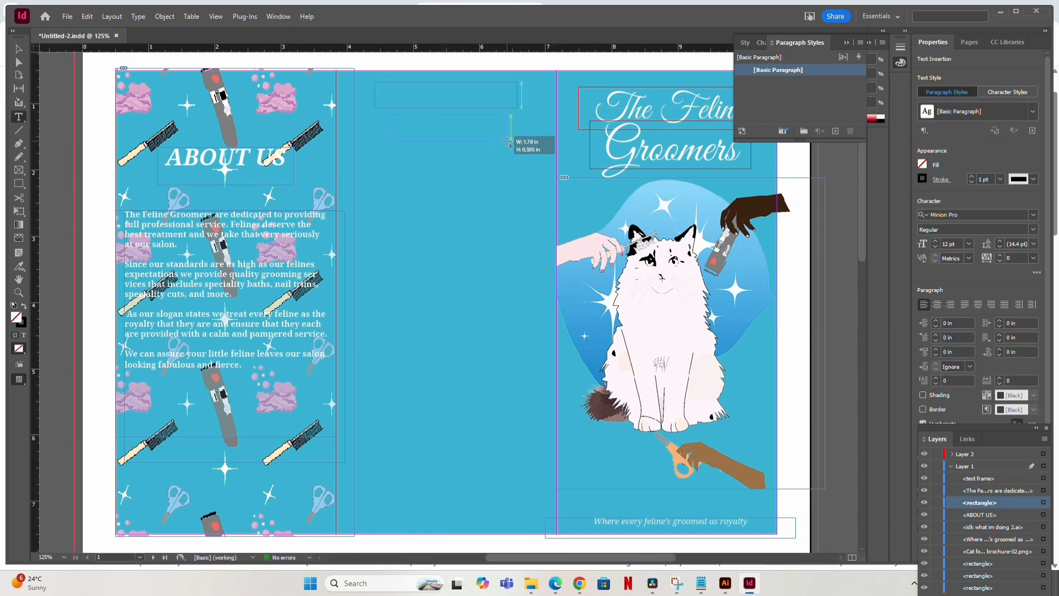
type("D")
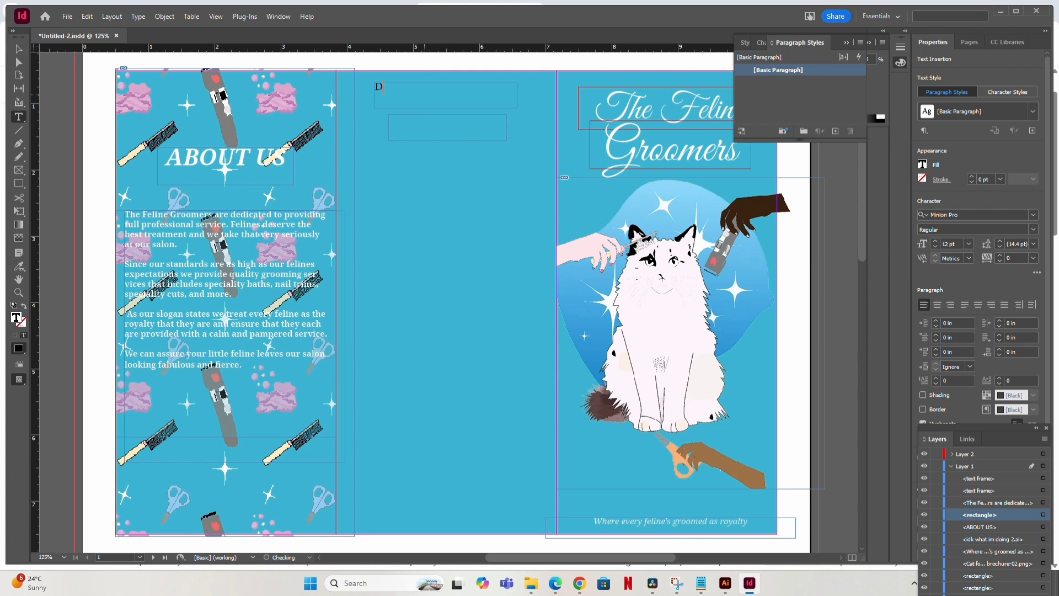
type("on't be shyRFe")
key("Escape")
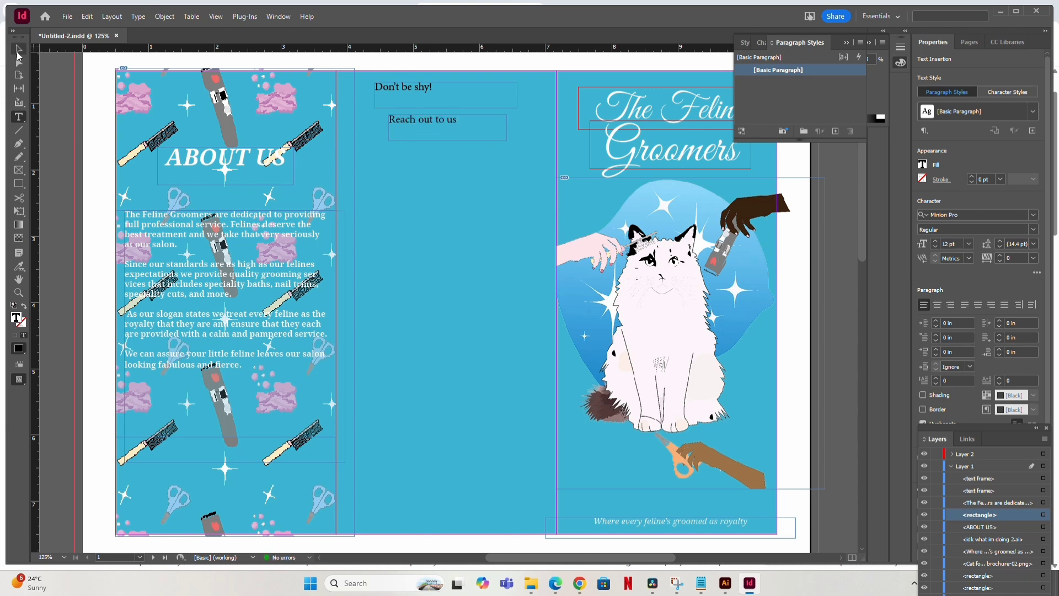
Center-align both middle-panel lines and set them in Droid Serif Bold Italic.
left_click(437, 97, "shift")
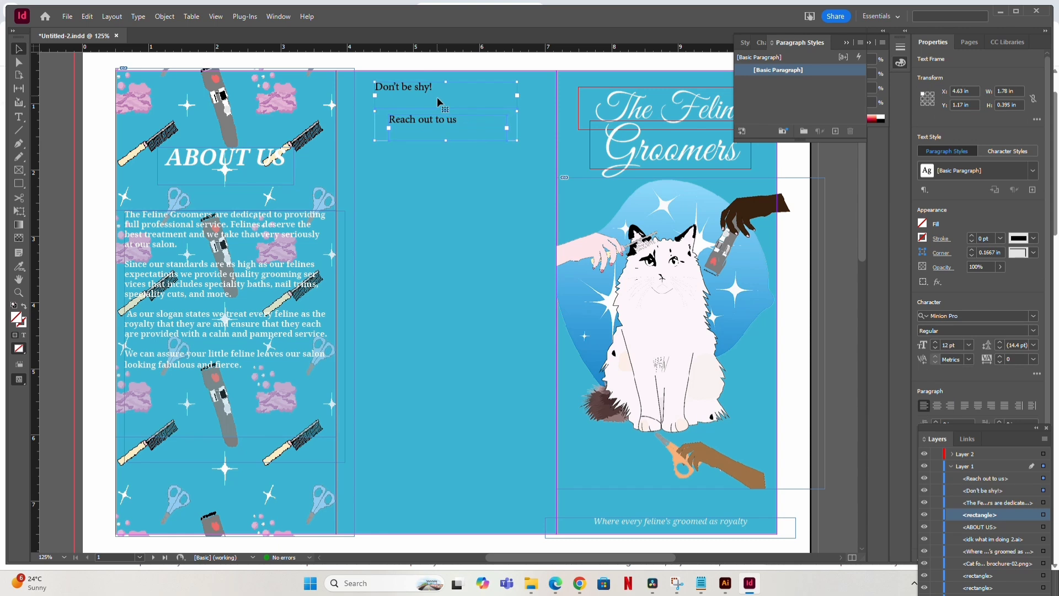
left_click(937, 405)
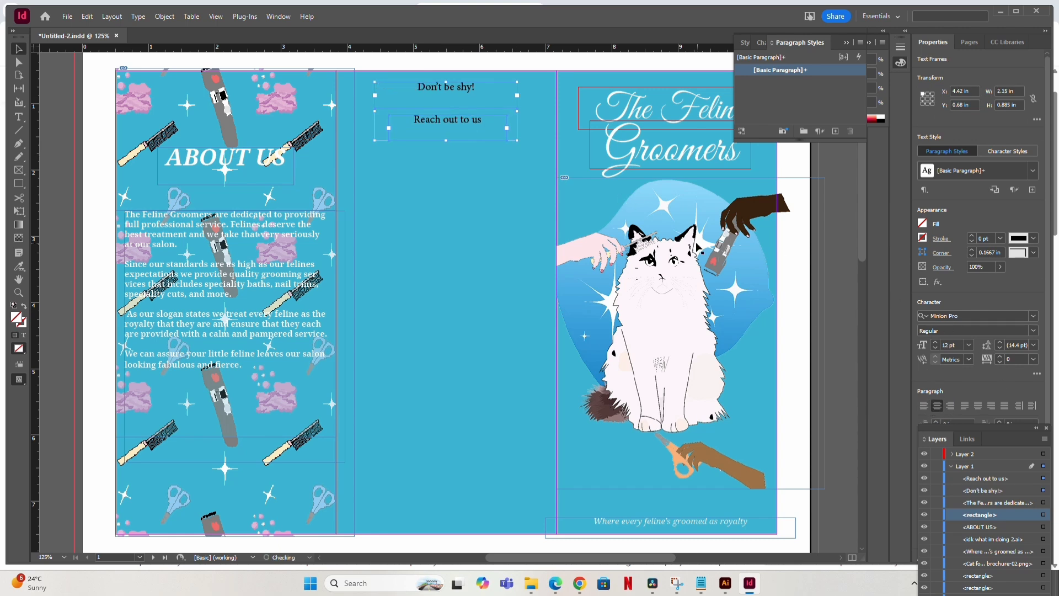
triple_click(440, 128)
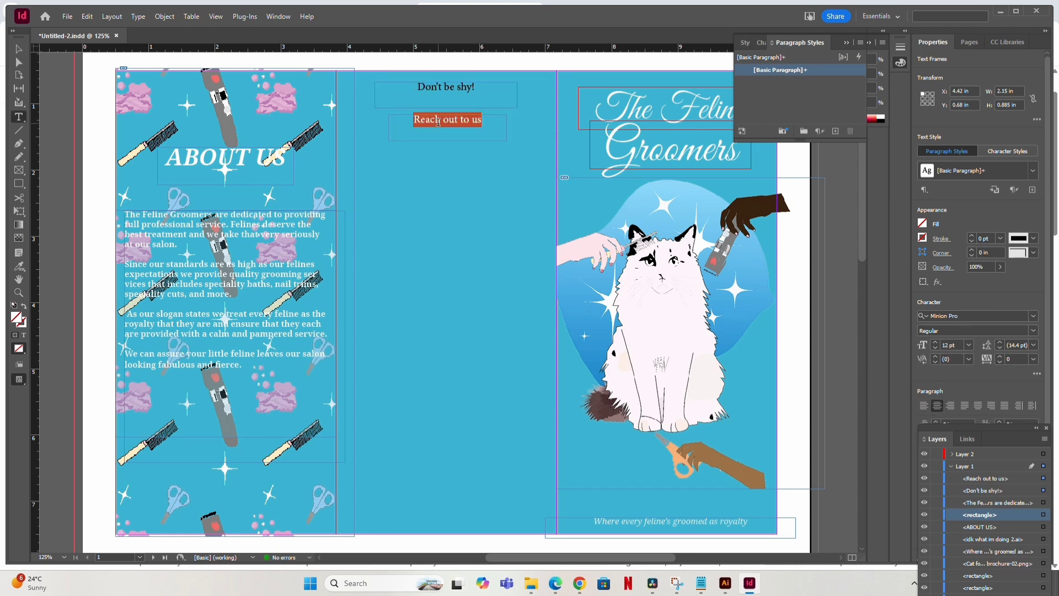
left_click(18, 48)
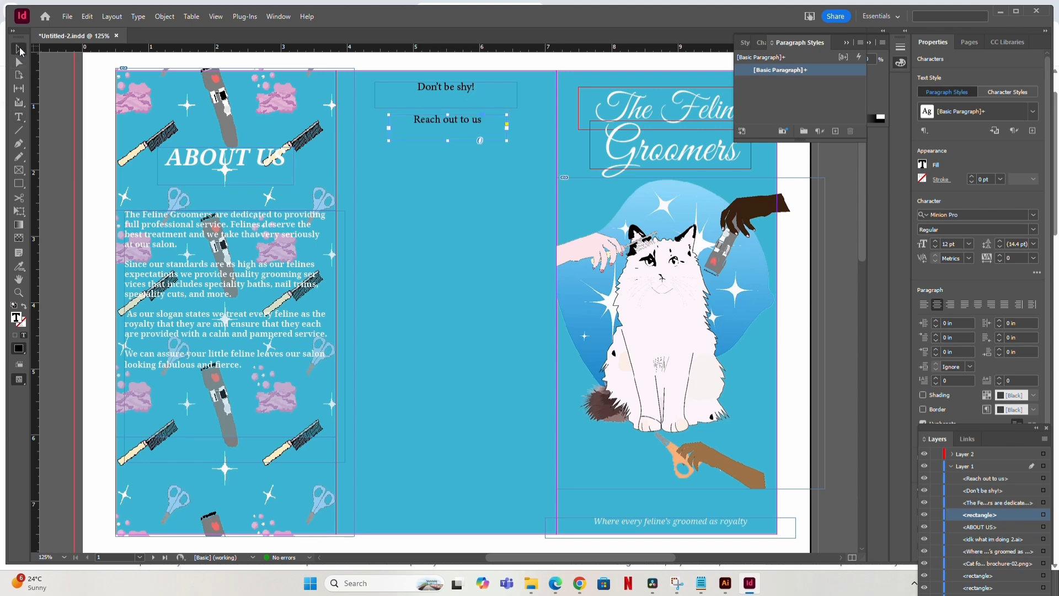
left_click(965, 315)
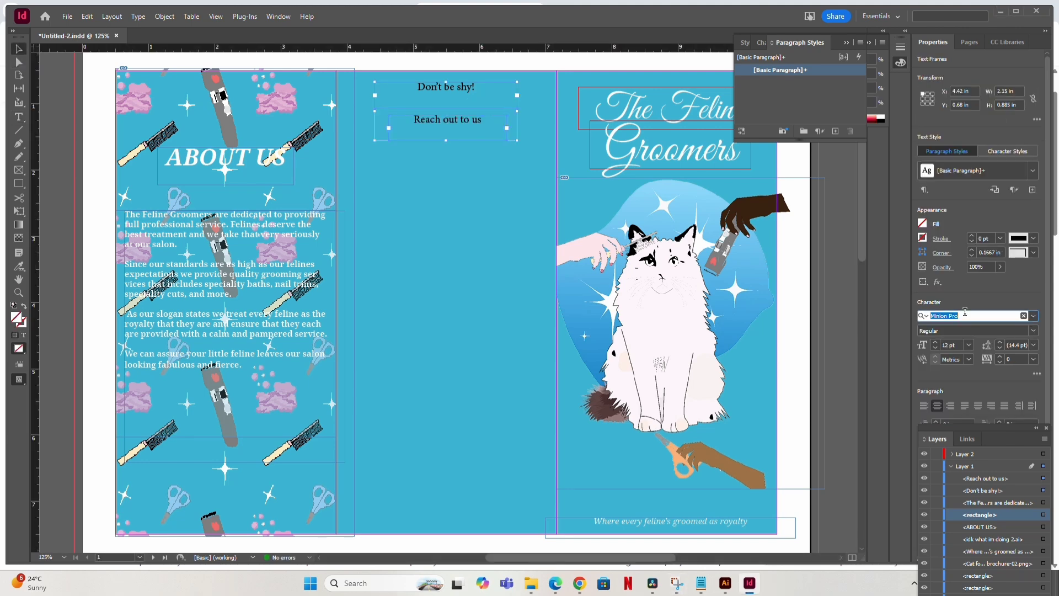
type("Droi")
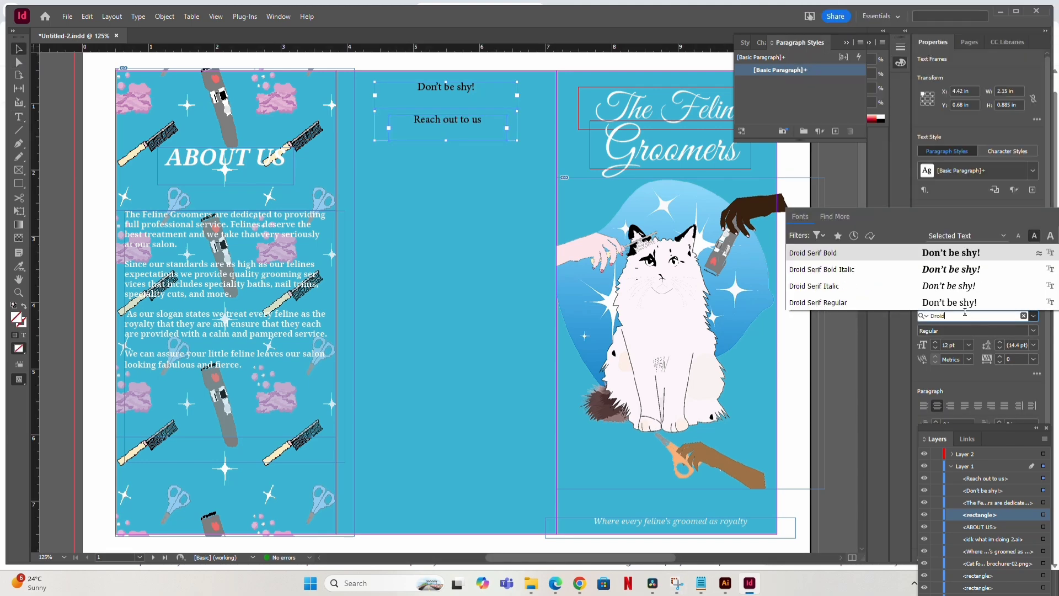
type("d")
left_click(956, 269)
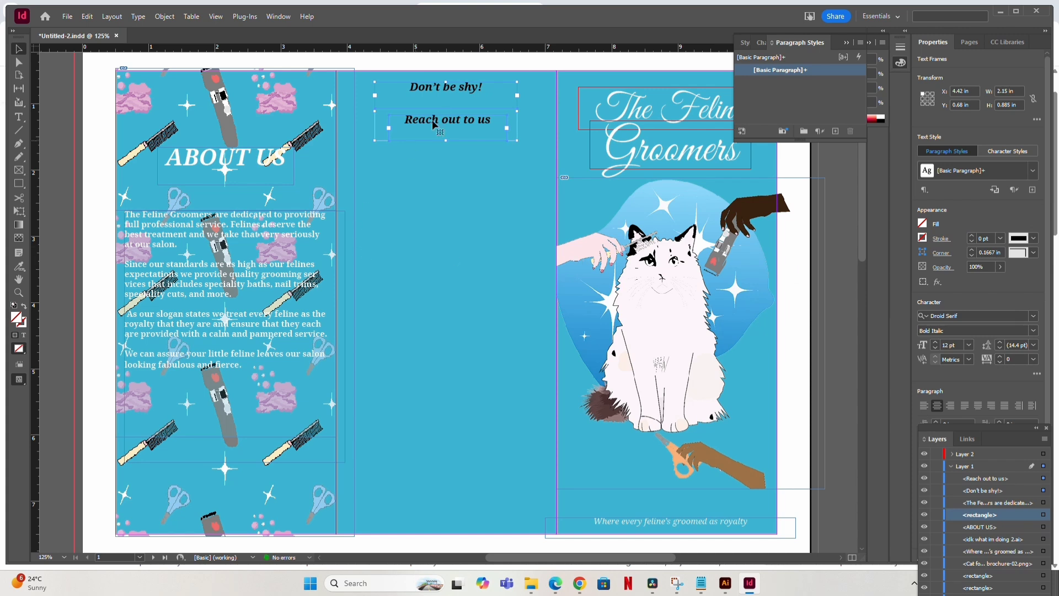
Color the "Don't be shy!" text white.
left_click(492, 98)
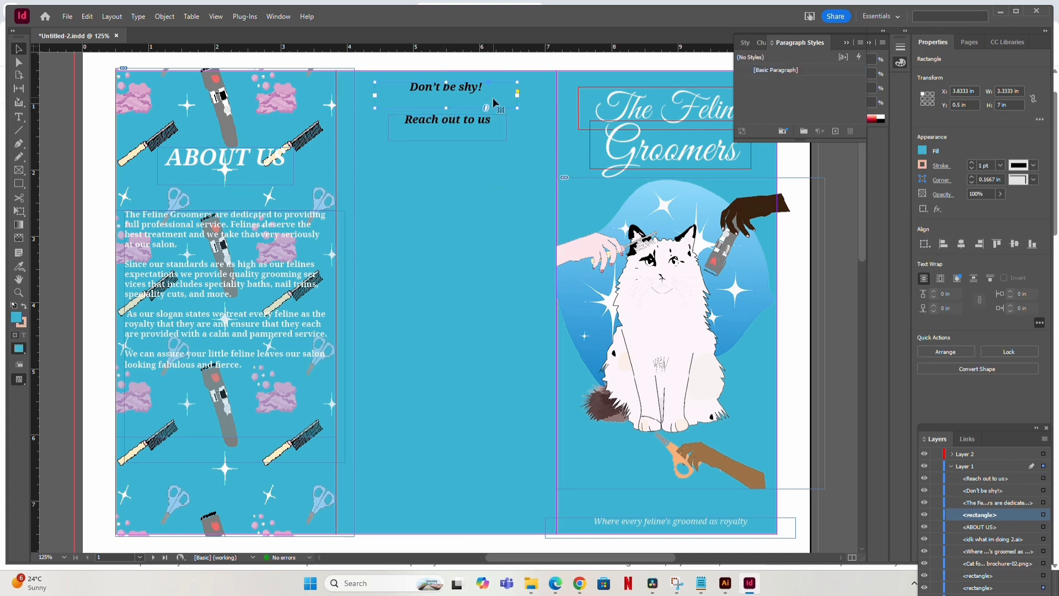
triple_click(469, 81)
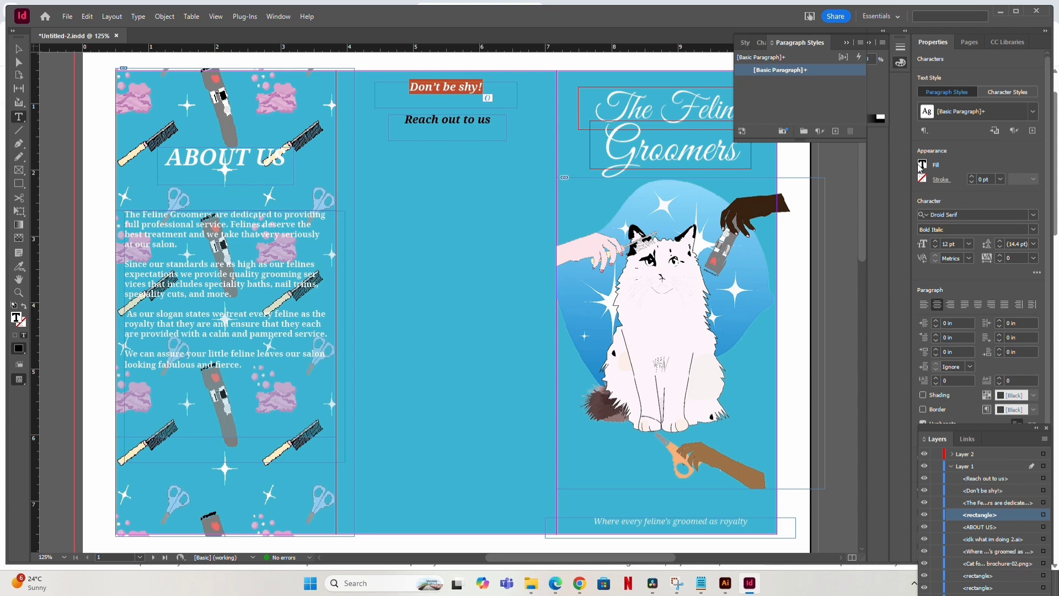
left_click(923, 164)
left_click(857, 182)
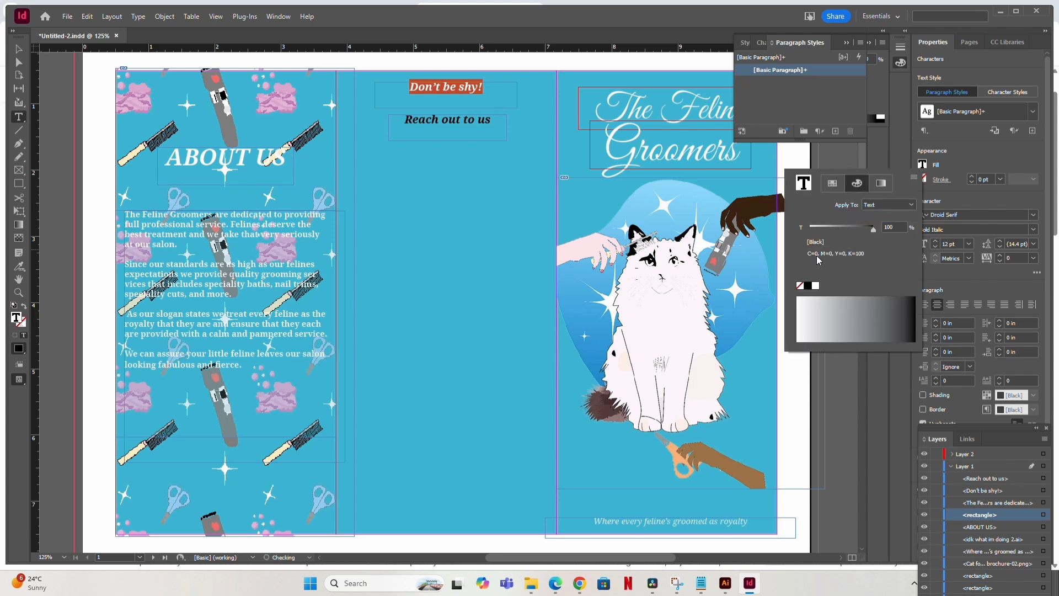
left_click(816, 285)
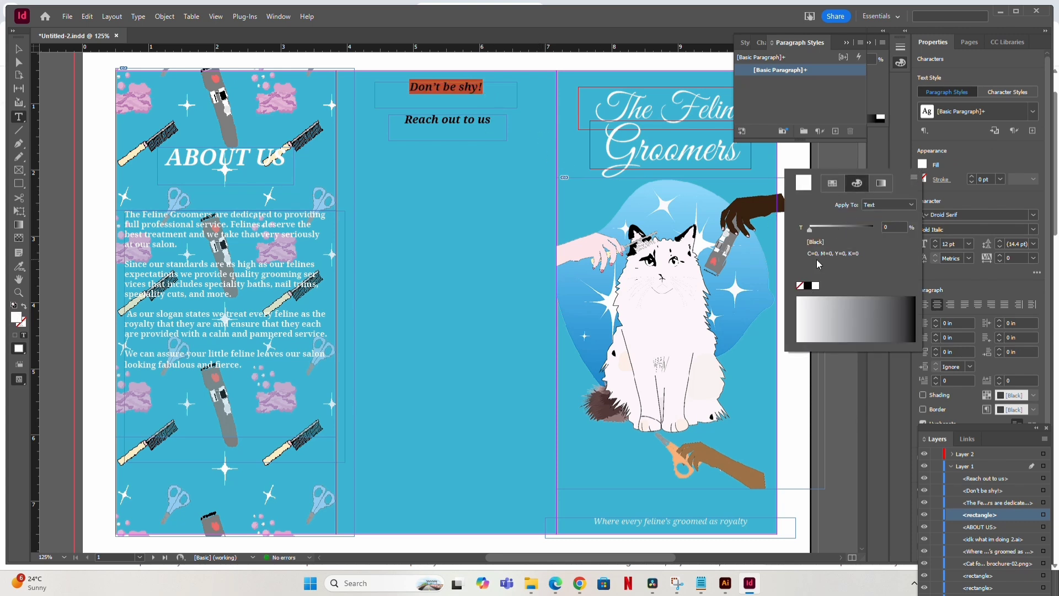
Color the "Reach out to us" text white as well.
left_click(443, 131)
triple_click(444, 125)
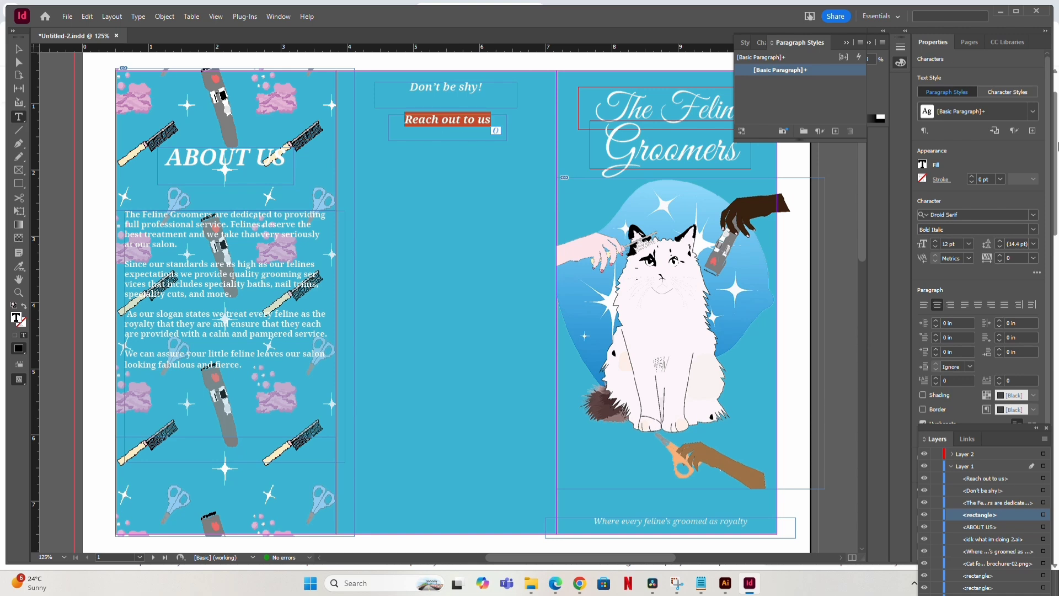
left_click(923, 164)
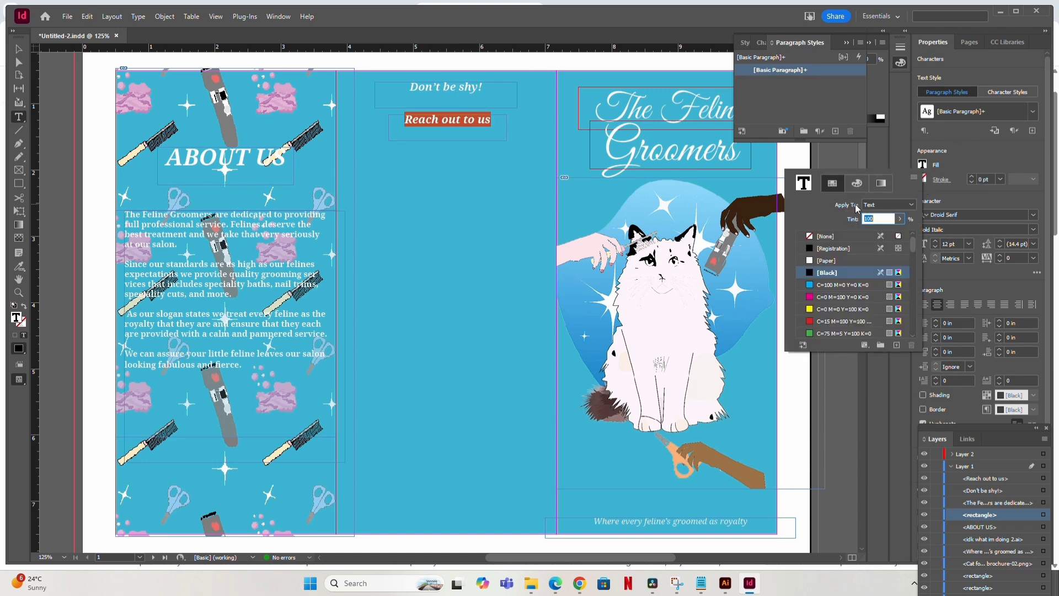
left_click(816, 286)
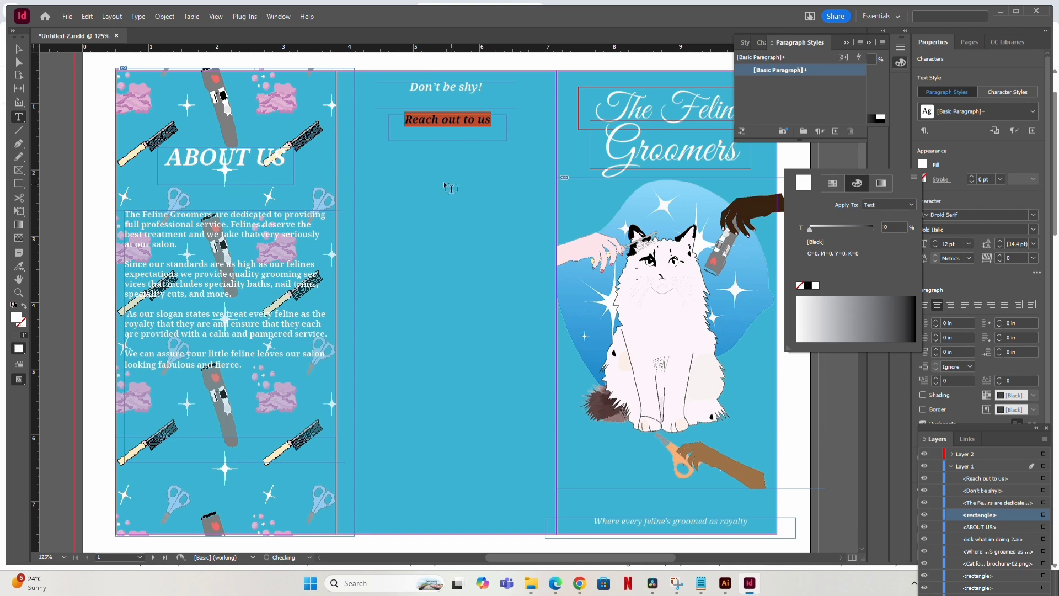
key("Escape")
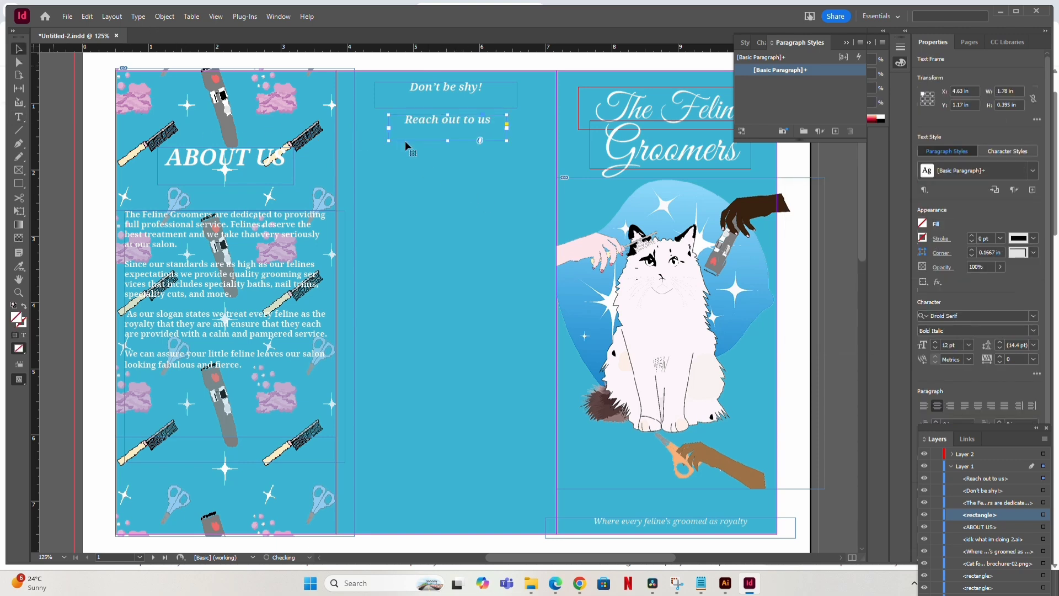
Remove the exclamation mark from "Don't be shy" and add one at the end of "Reach out to us".
key("t")
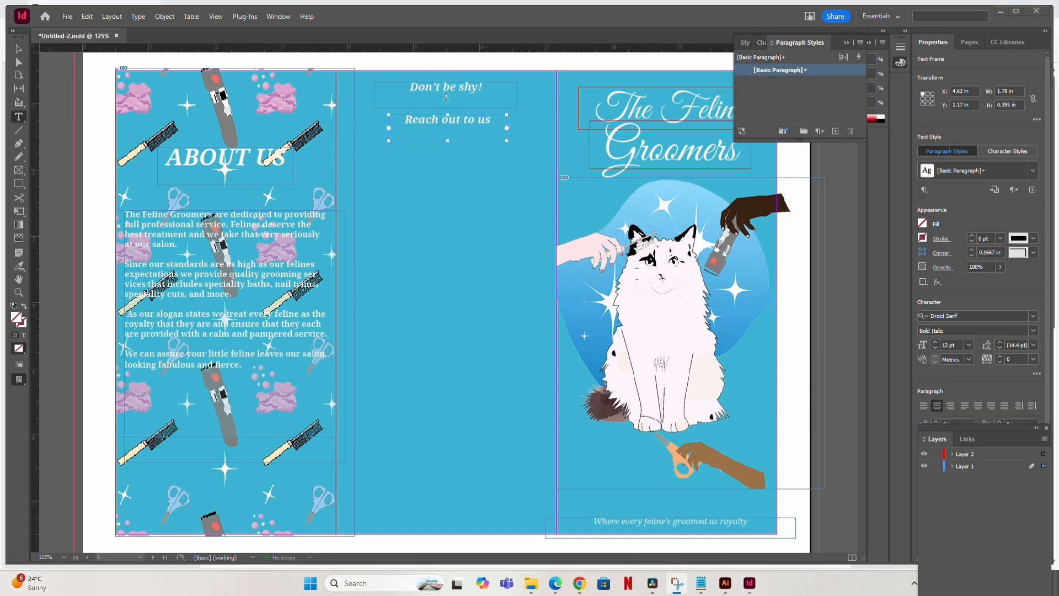
triple_click(447, 92)
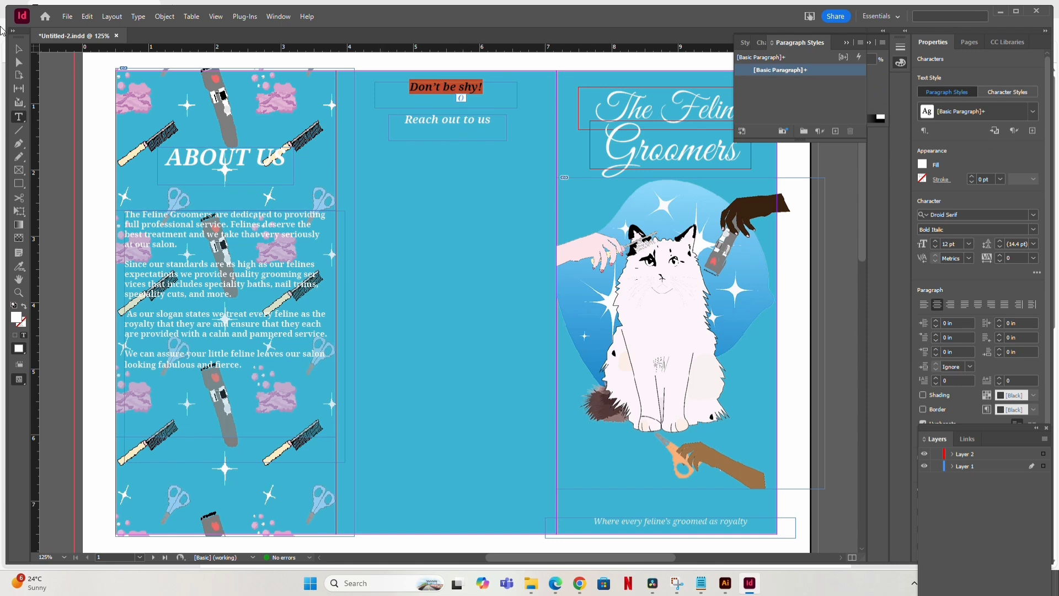
left_click(18, 49)
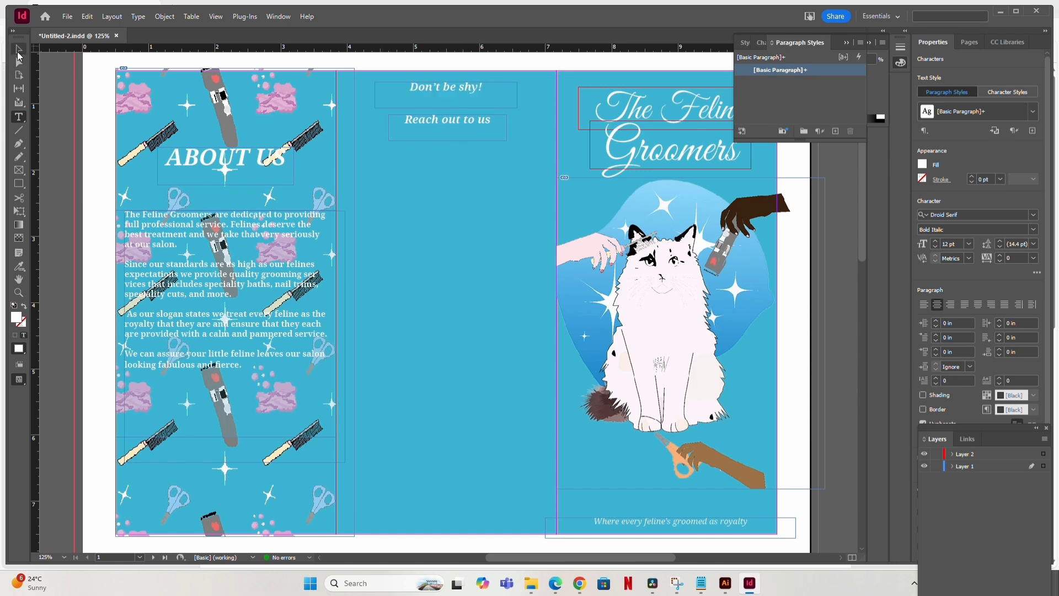
double_click(489, 87)
key("BackSpace")
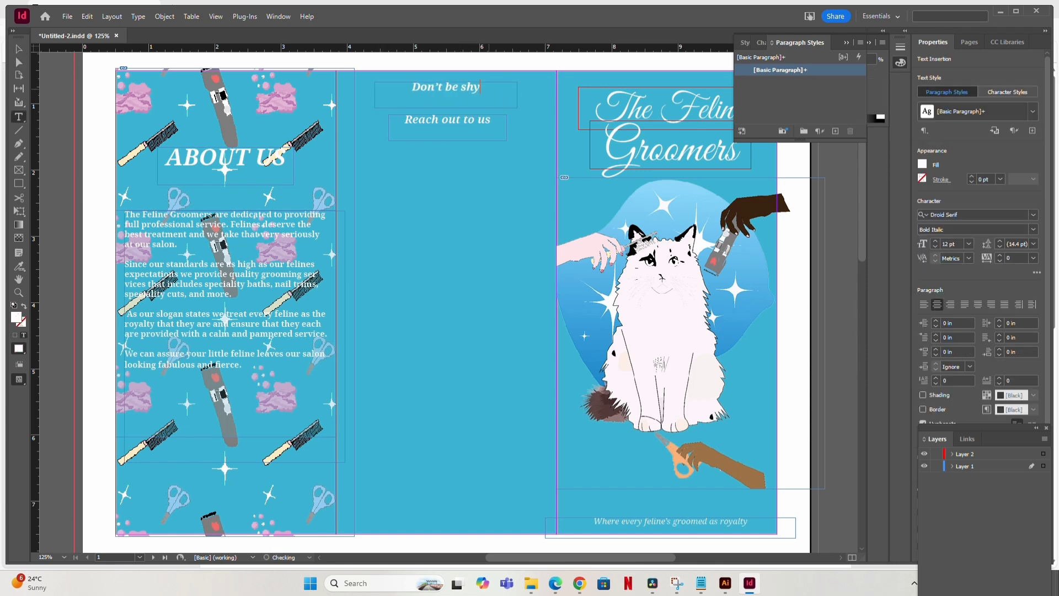
left_click(493, 124)
type("!")
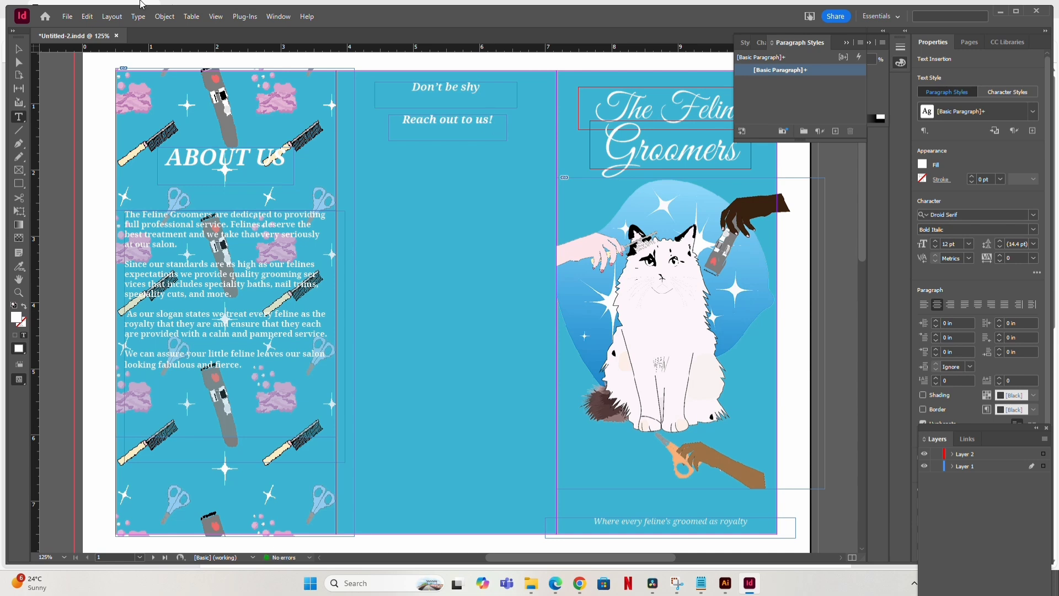
Move the "Reach out to us!" frame up directly beneath "Don't be shy", to about X 4.61 in, Y 0.93 in.
left_click(20, 49)
left_click_drag(451, 111, 453, 103)
left_click(452, 101)
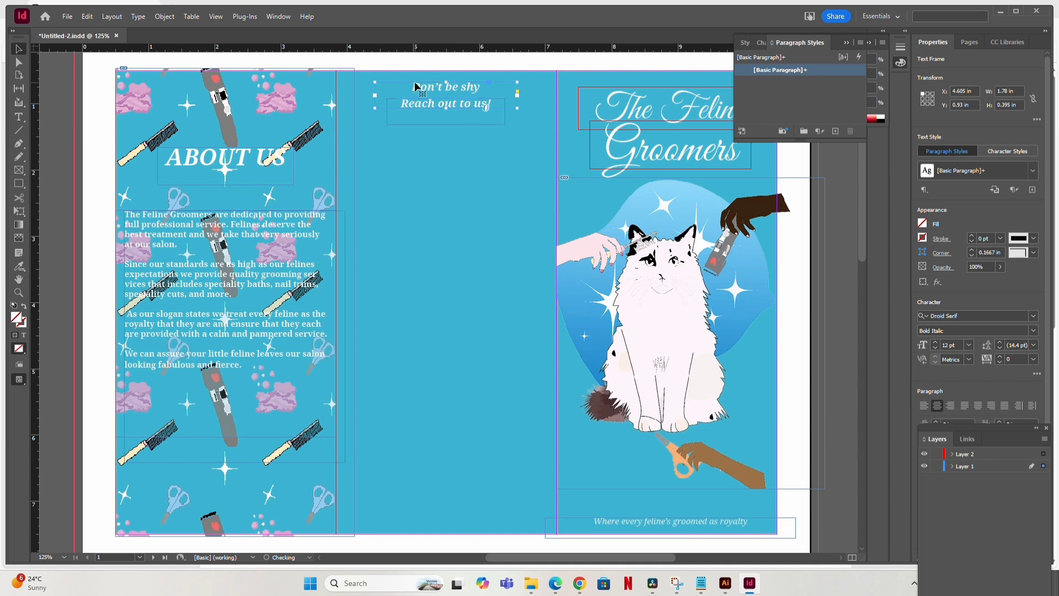
Set the font size of both middle-panel lines to 18 pt.
left_click(444, 89)
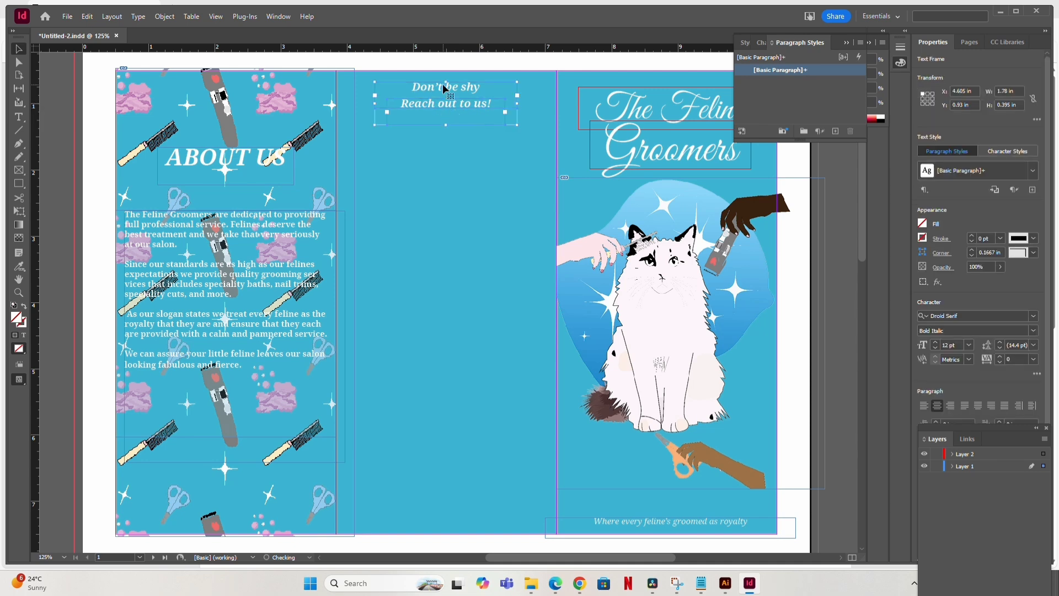
left_click(946, 345)
type("18")
key("Return")
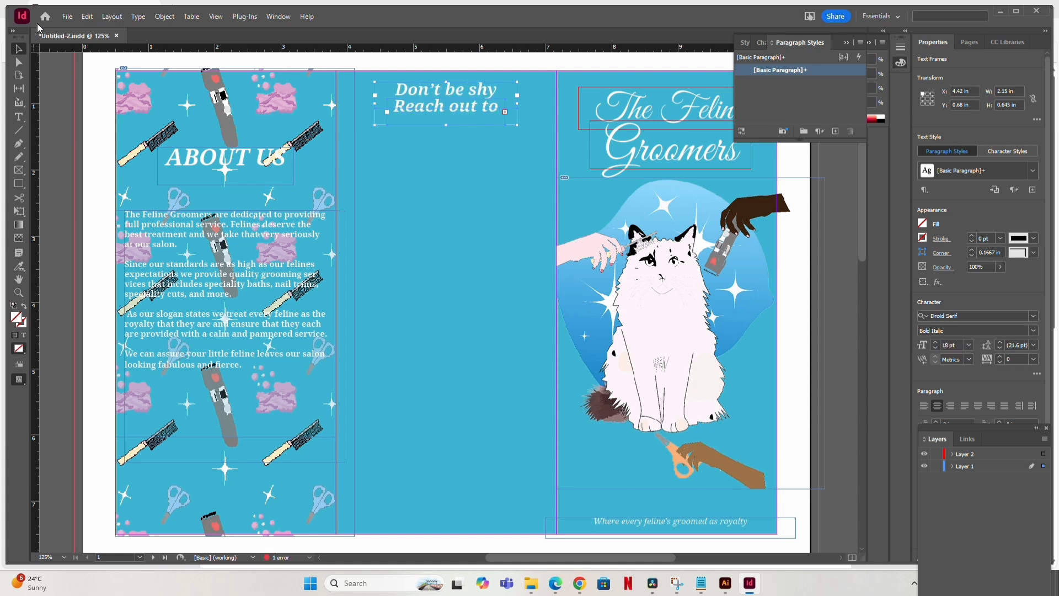
Enlarge the "Reach out to us!" frame to about 2.83 by 0.69 in and center it under the first line at about X 4.17 in, Y 0.99 in.
left_click(489, 105)
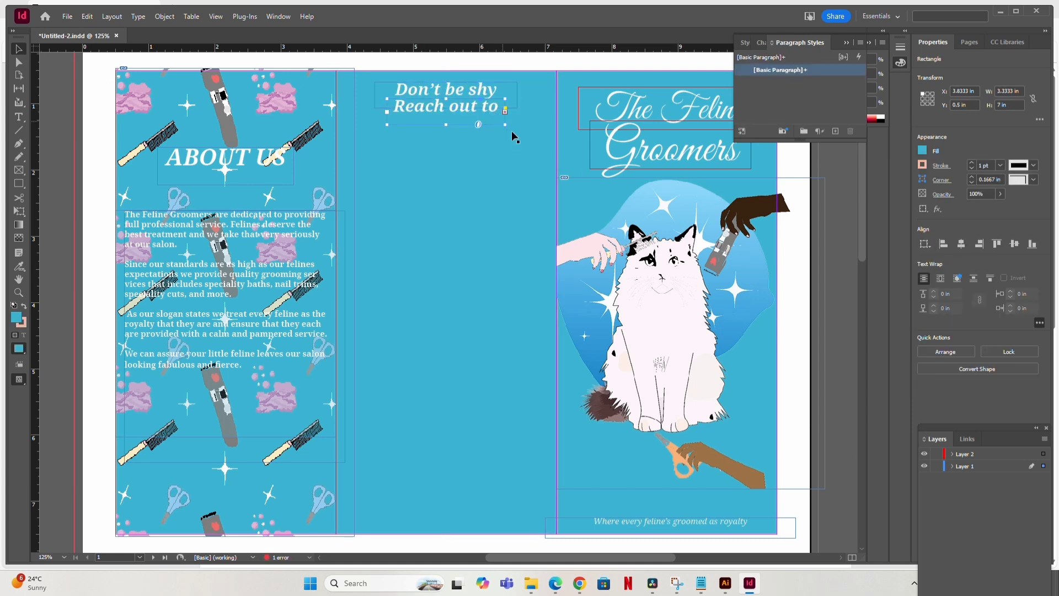
left_click_drag(506, 125, 574, 145)
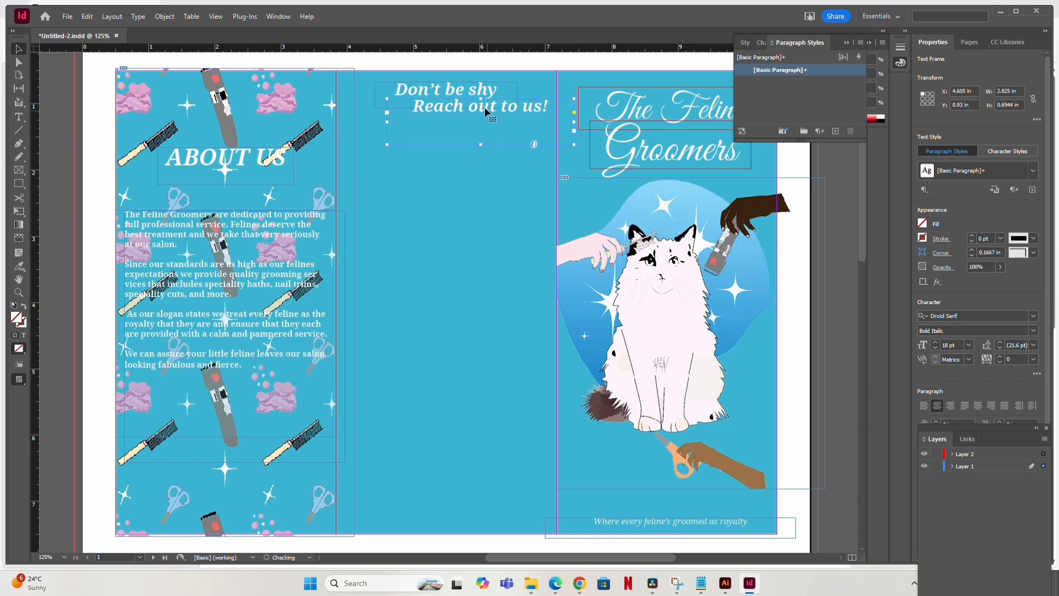
left_click_drag(482, 106, 455, 110)
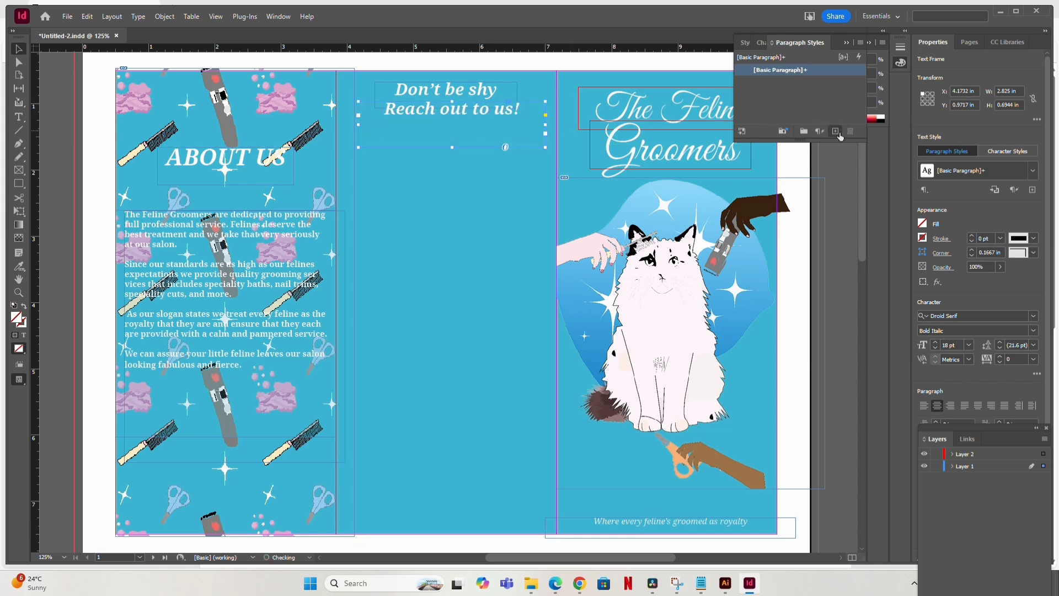
key("Down")
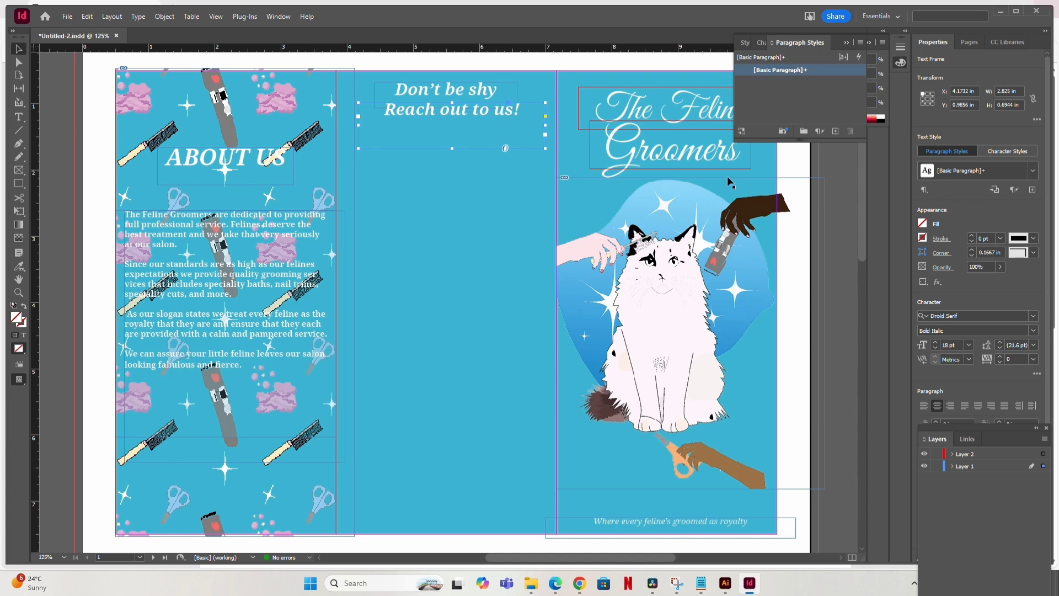
left_click(425, 303)
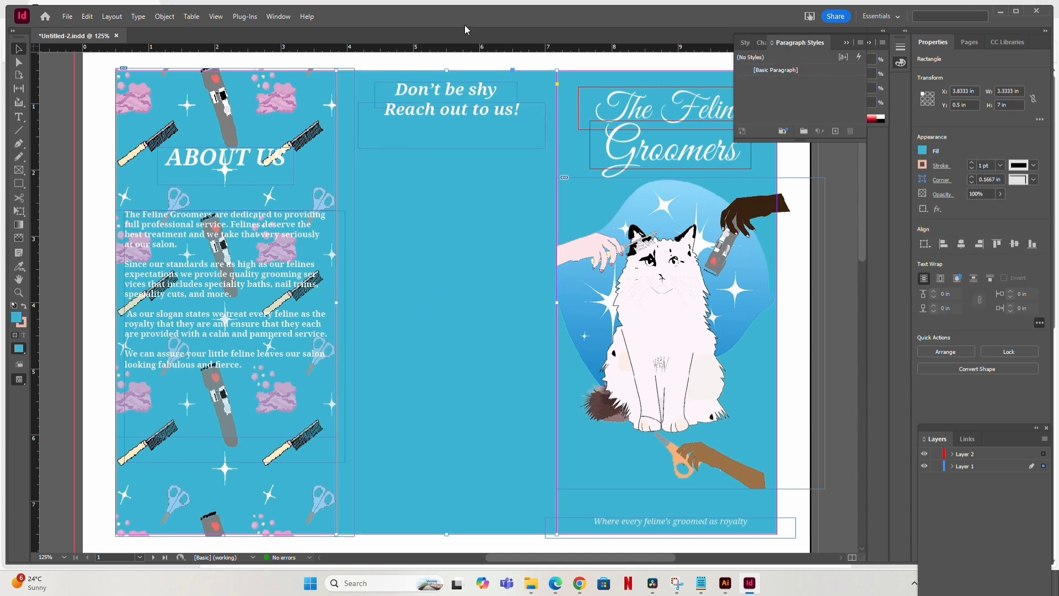
key("super+shift+s")
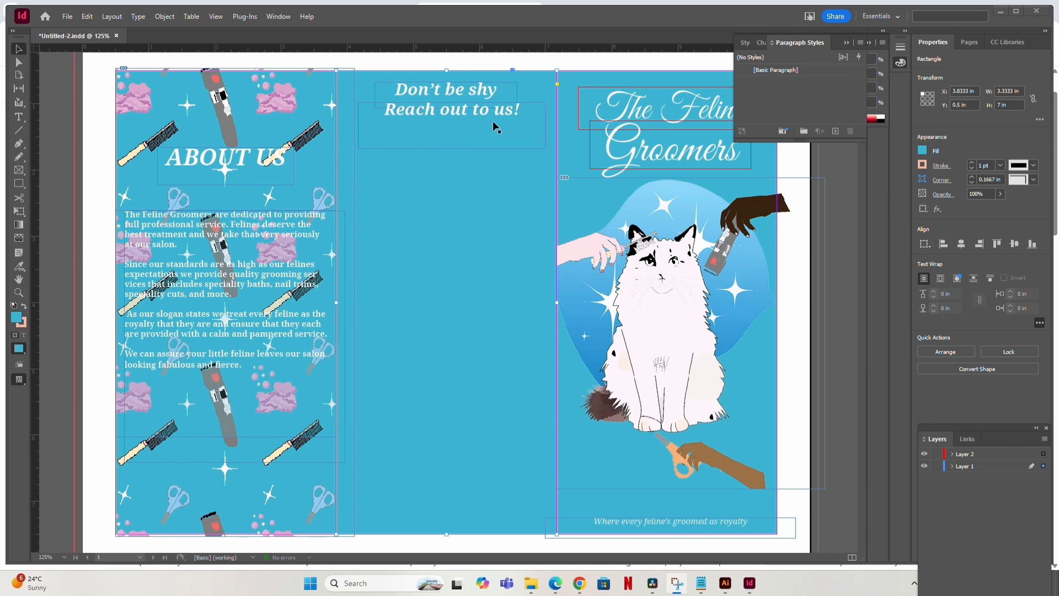
left_click(416, 205)
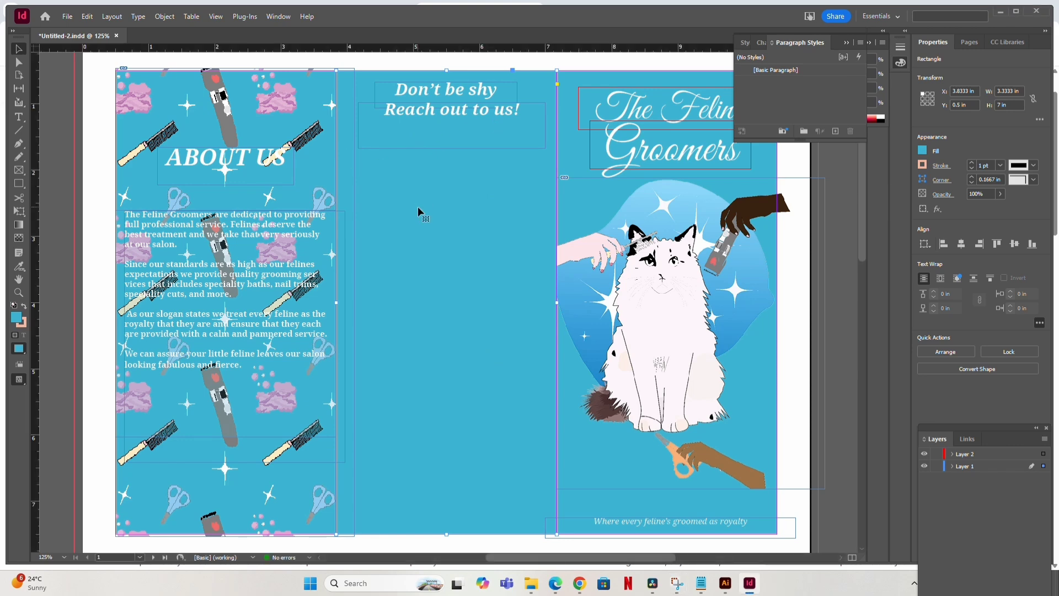
Switch to Chrome and open the Iconfinder page of the round black Facebook icon in place of the image search results.
left_click(579, 583)
key("super+shift+s")
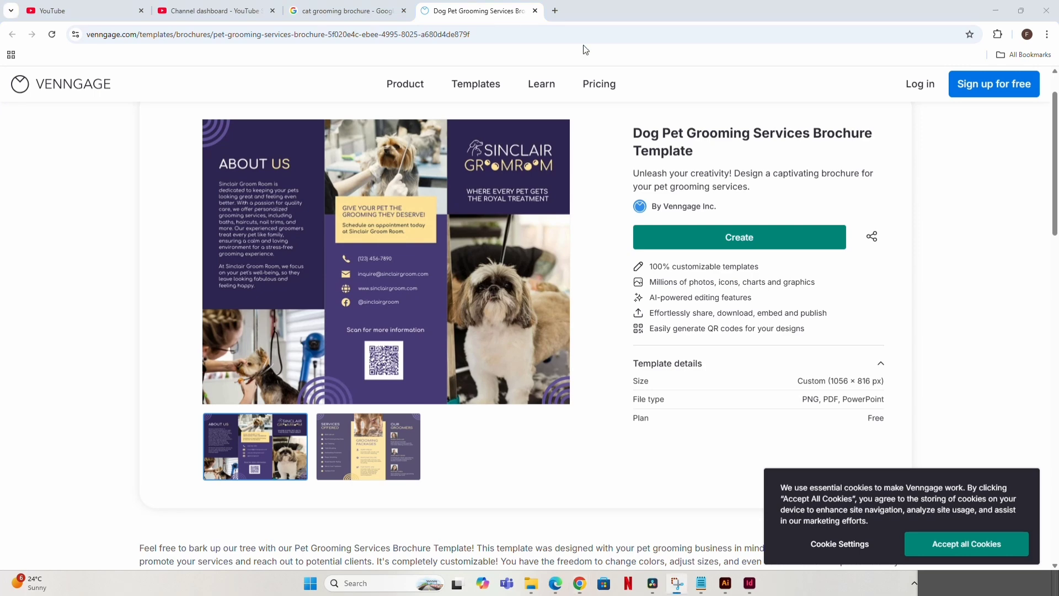
left_click(349, 17)
left_click(361, 34)
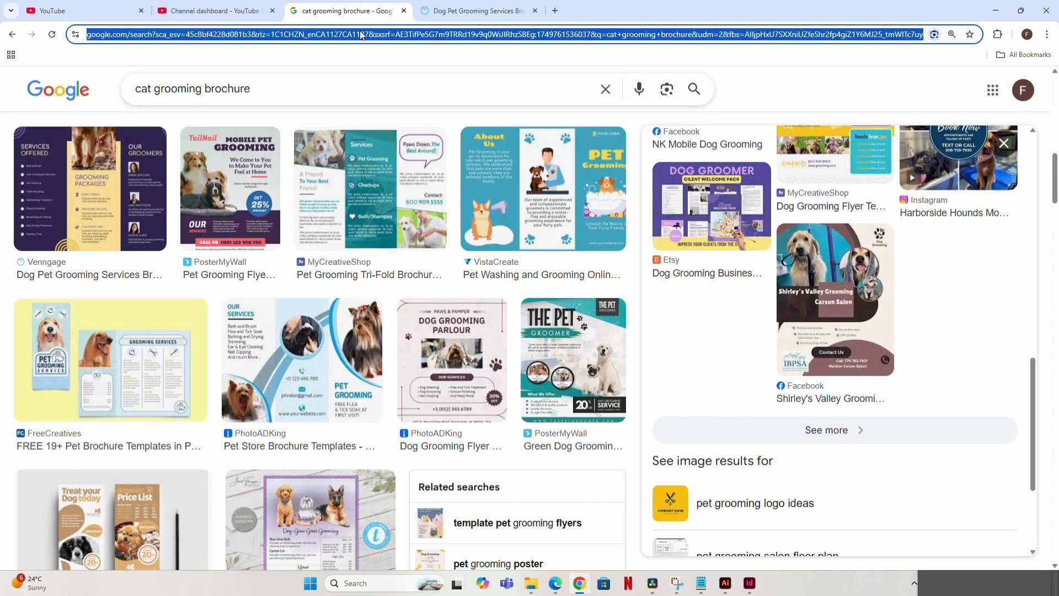
key("BackSpace")
type("iconfinder.com/icons/8434871/social_media_network_facebook_icon?coming-from=related-results")
key("Return")
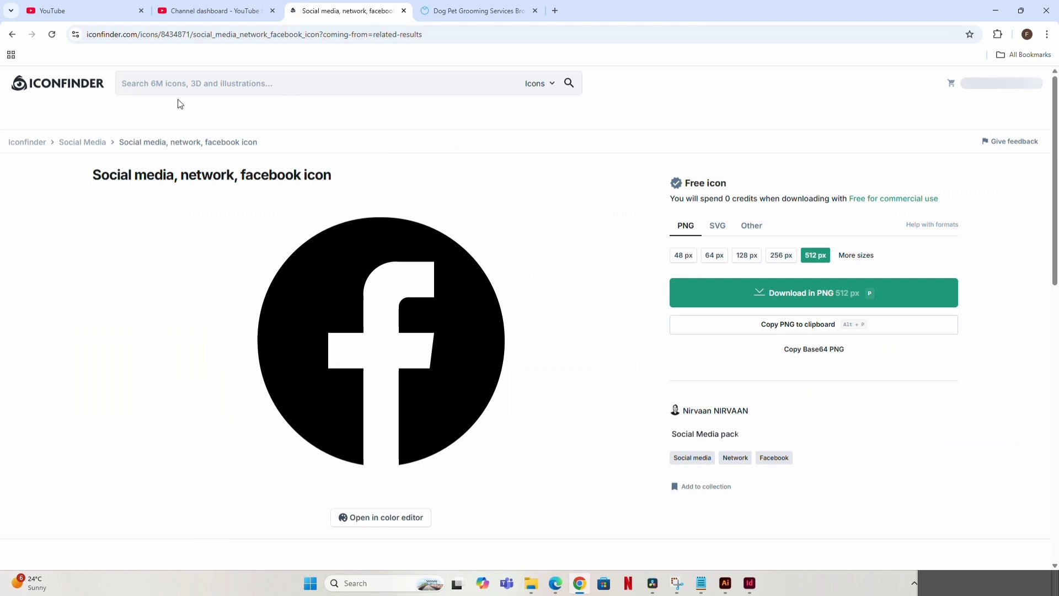
Download the Facebook icon as a 512 px PNG, and find and download the round black Instagram icon at the same size.
scroll(321, 307, "down", 3)
scroll(382, 284, "up", 3)
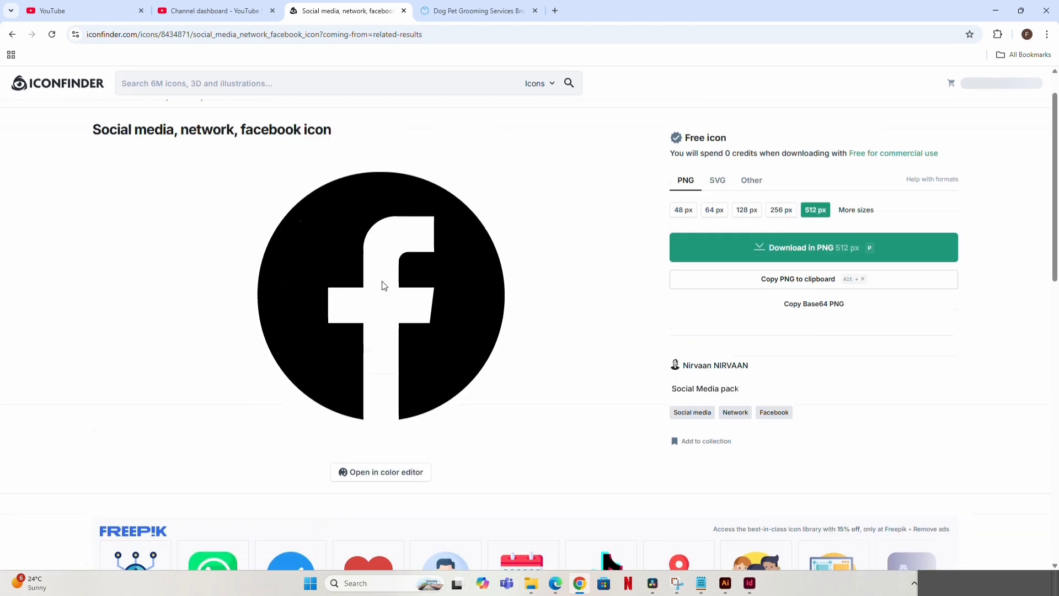
left_click(733, 293)
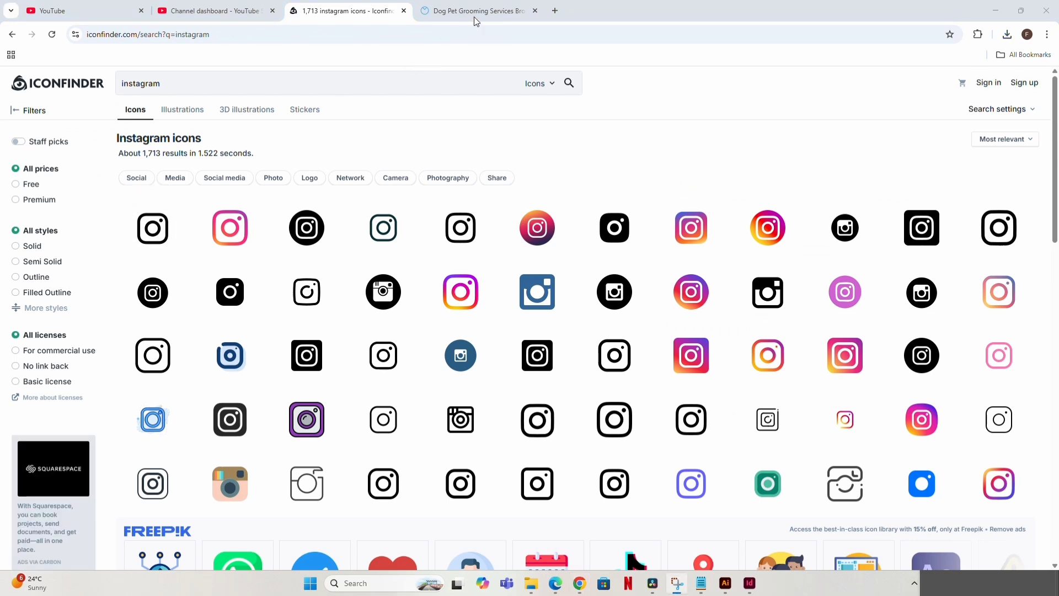
left_click(149, 293)
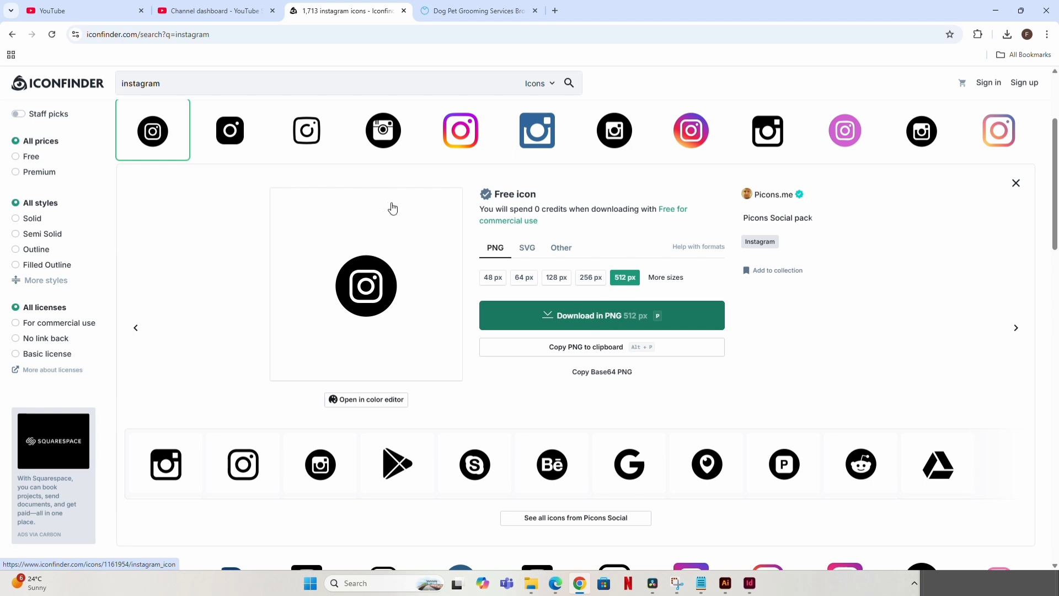
key("p")
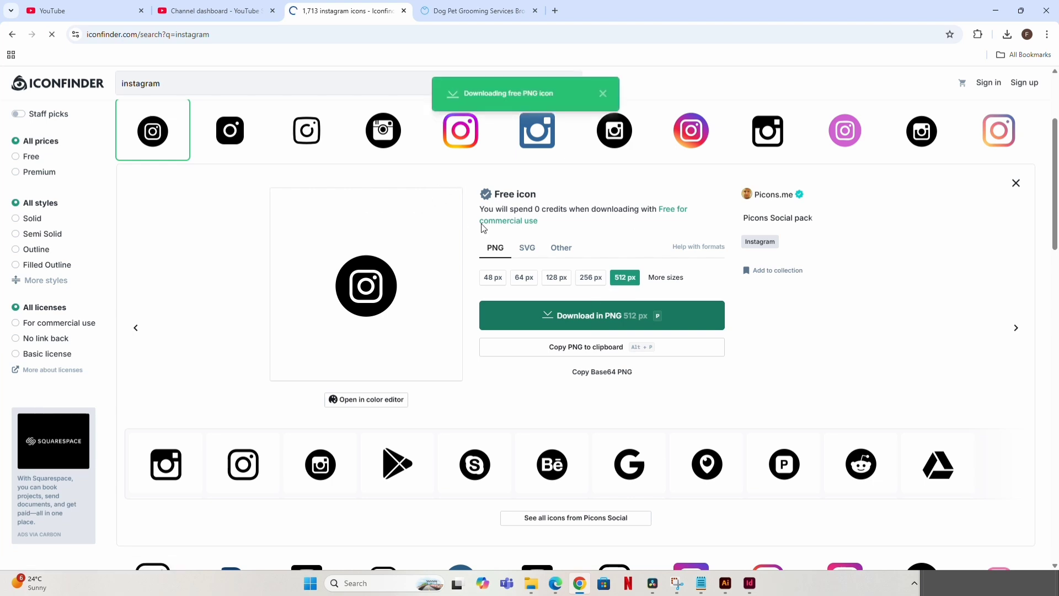
Search Iconfinder for "phone" icons.
scroll(483, 228, "up", 3)
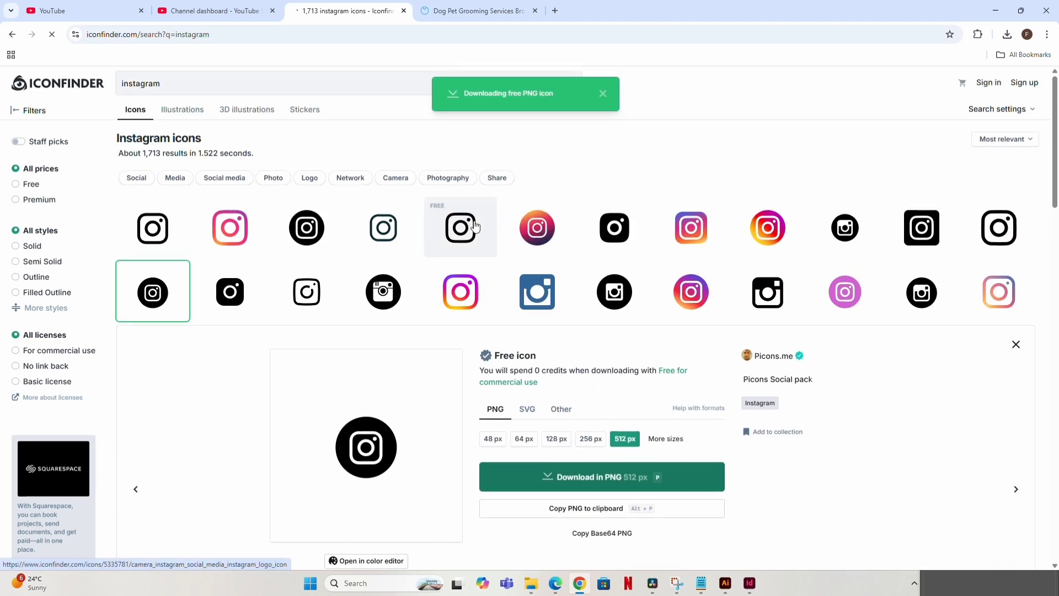
left_click(252, 88)
type("p")
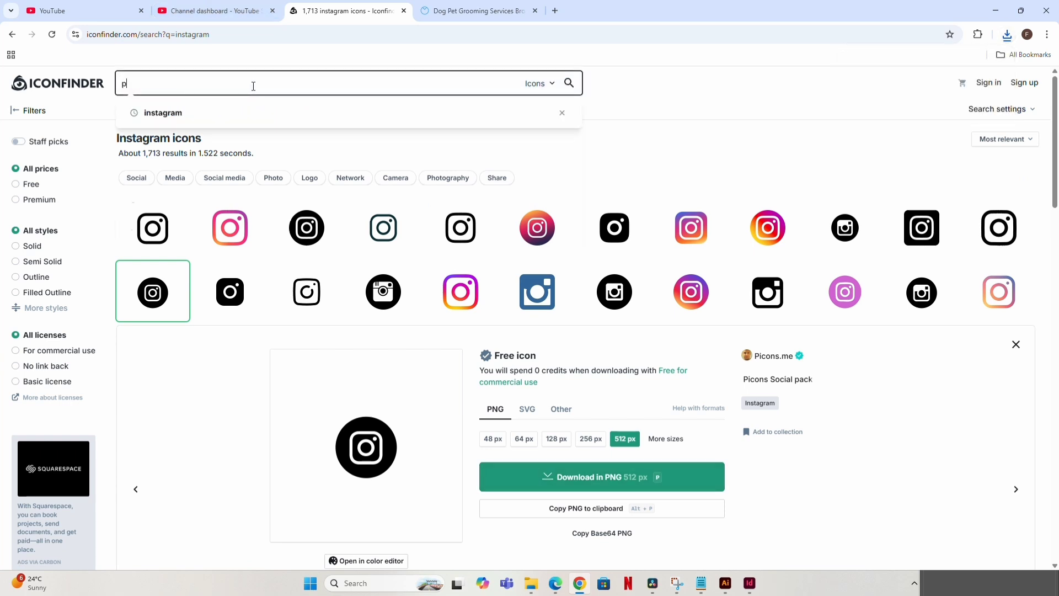
type("hone")
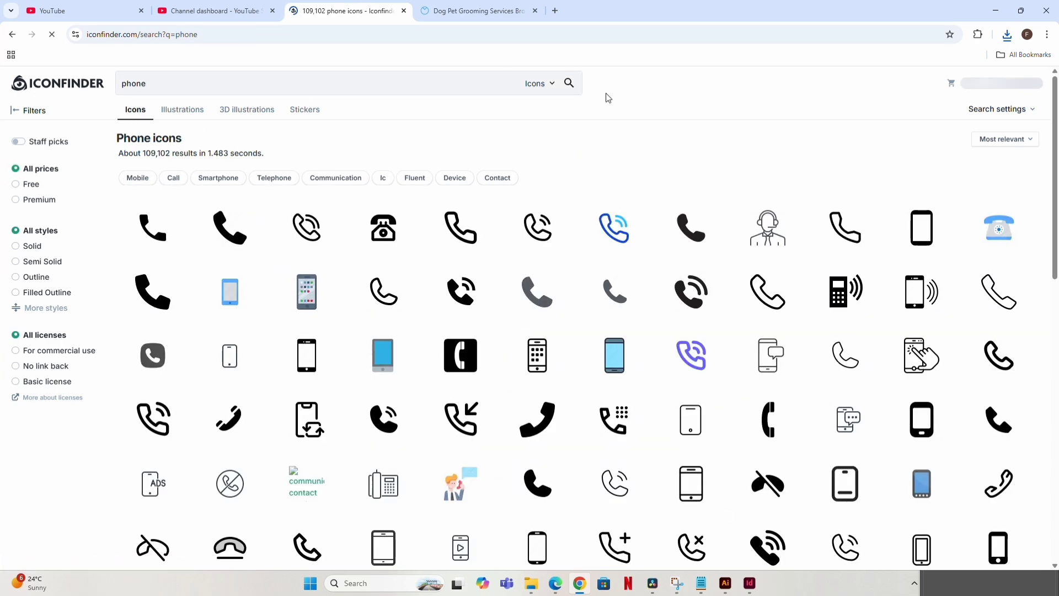
Find a free solid black telephone handset icon in the results and download it as a 512 px PNG.
scroll(513, 342, "down", 1)
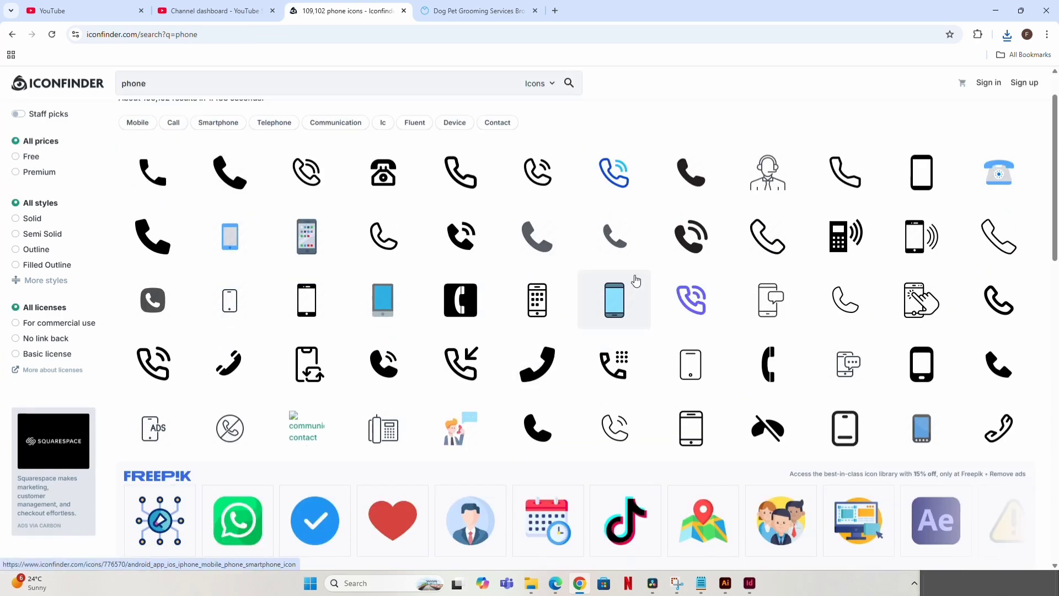
scroll(615, 289, "down", 5)
scroll(639, 270, "down", 3)
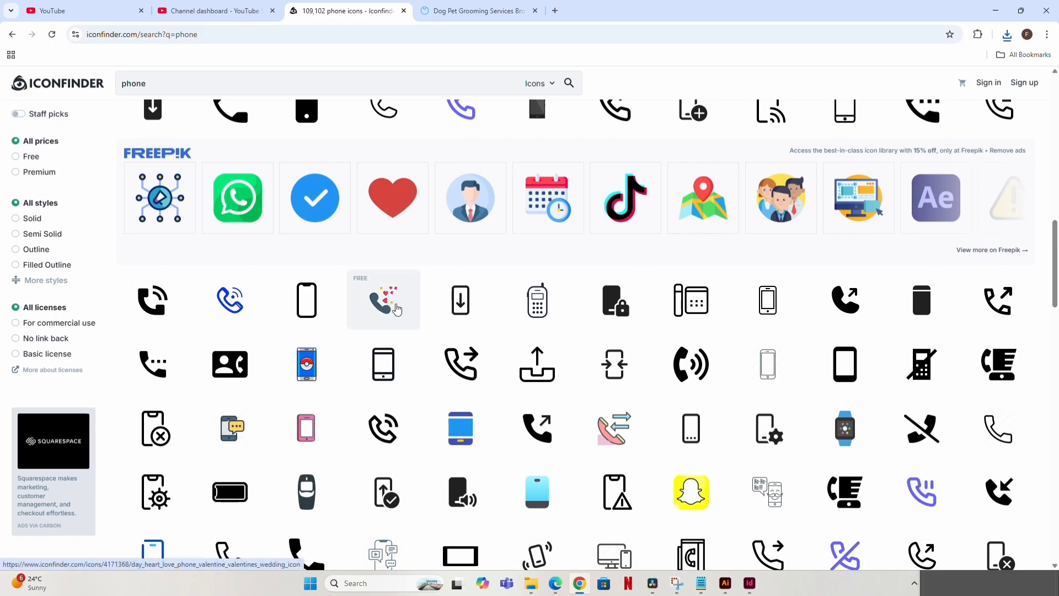
scroll(602, 291, "down", 3)
scroll(588, 284, "down", 6)
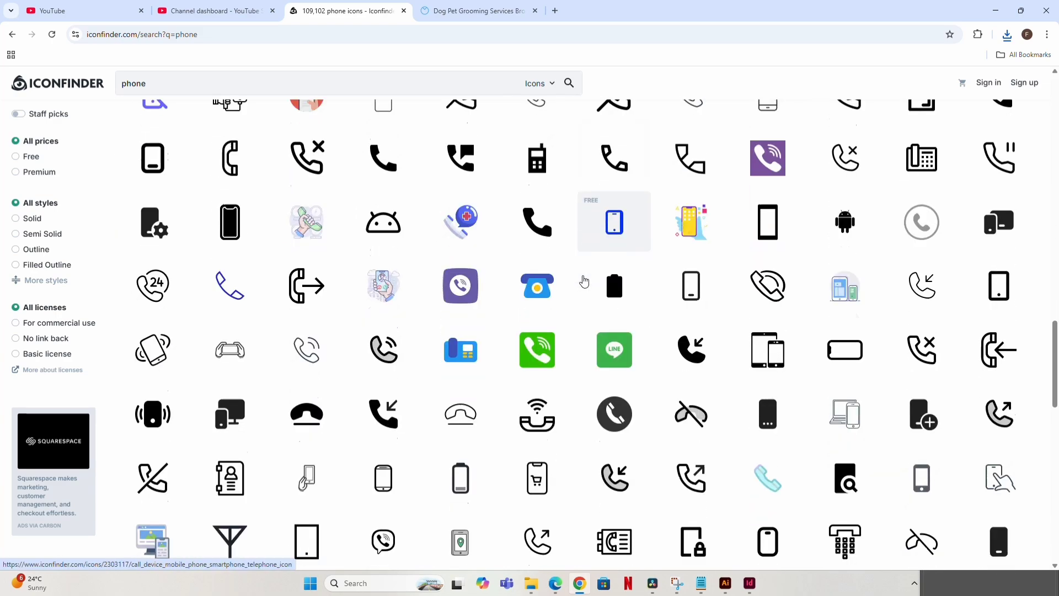
scroll(595, 287, "up", 4)
scroll(596, 287, "up", 6)
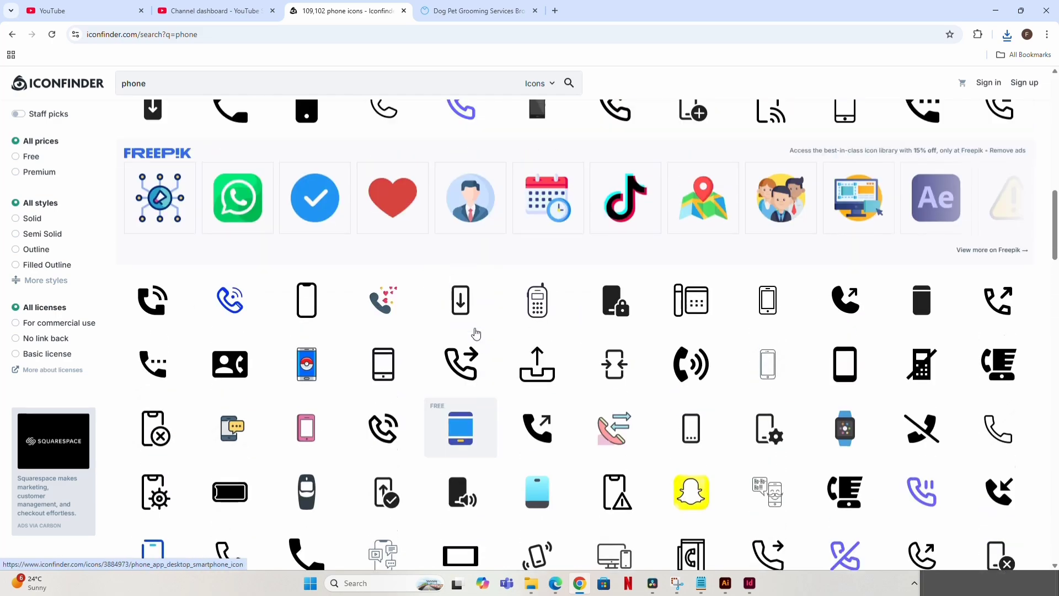
scroll(469, 331, "down", 13)
scroll(464, 231, "up", 10)
scroll(459, 201, "down", 10)
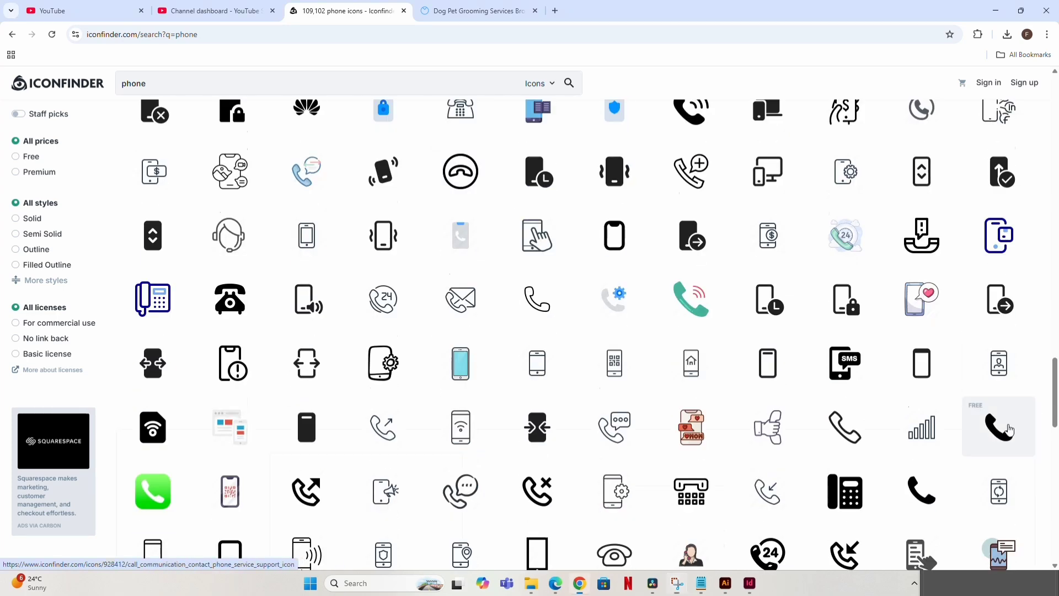
left_click(996, 426)
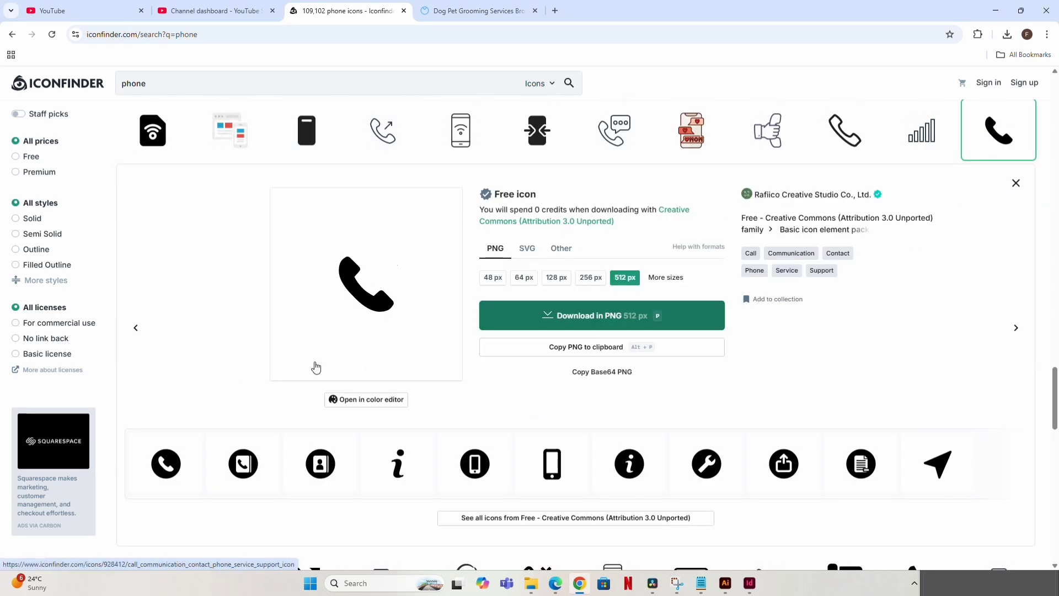
left_click(575, 327)
Search Iconfinder for "browser" and download the free black Chrome icon as a 512 px PNG.
left_click(209, 88)
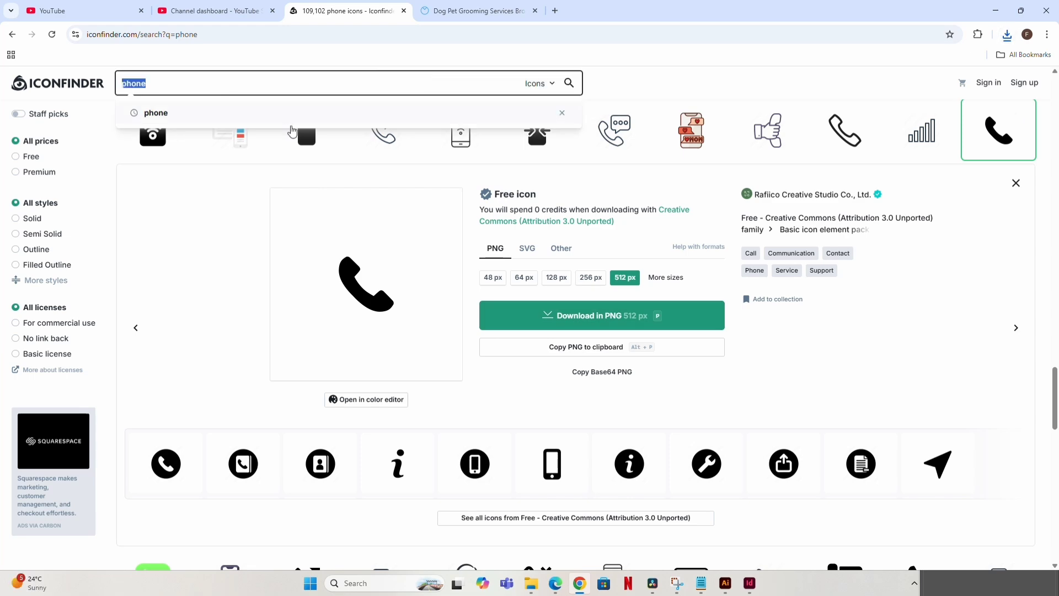
type("browser")
key("Return")
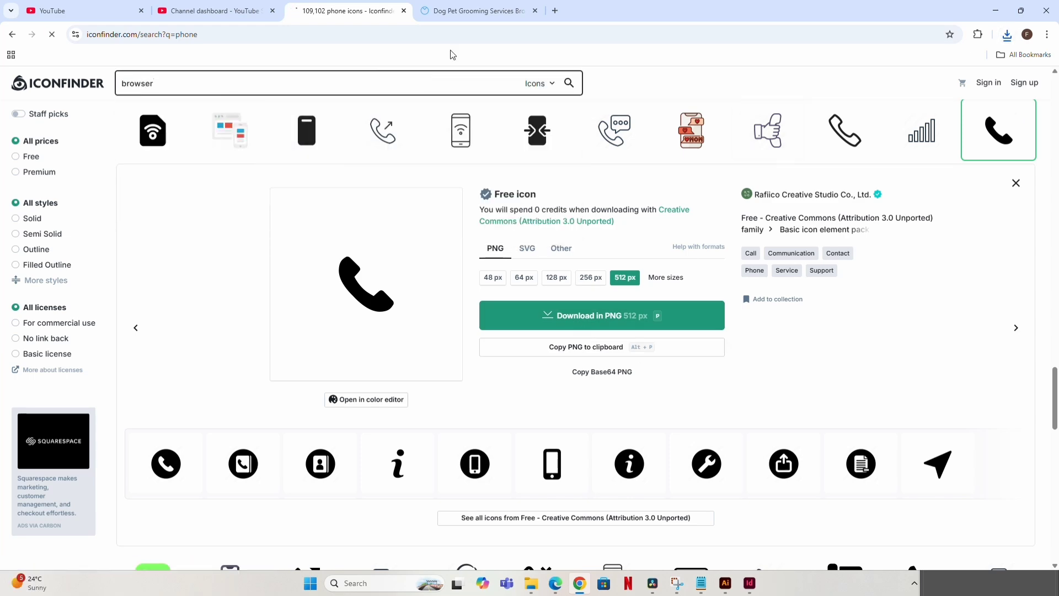
scroll(505, 320, "down", 8)
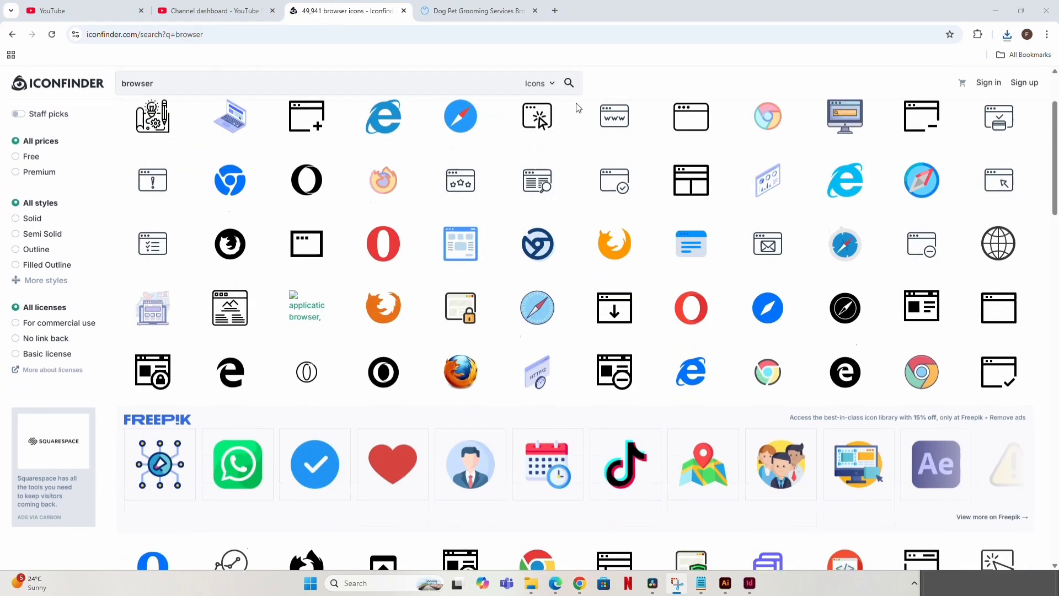
scroll(505, 320, "down", 7)
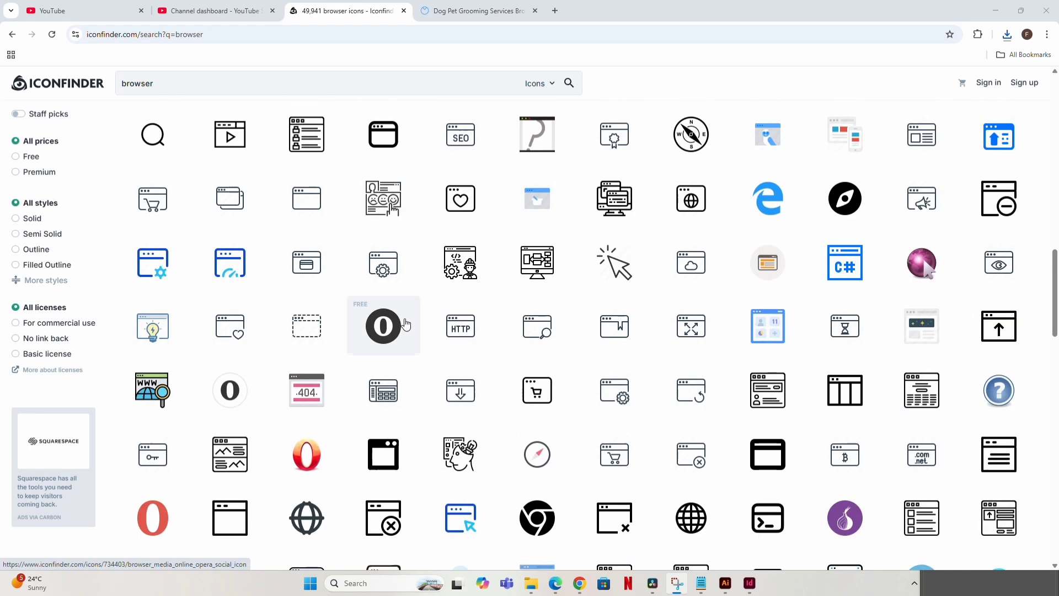
left_click(536, 355)
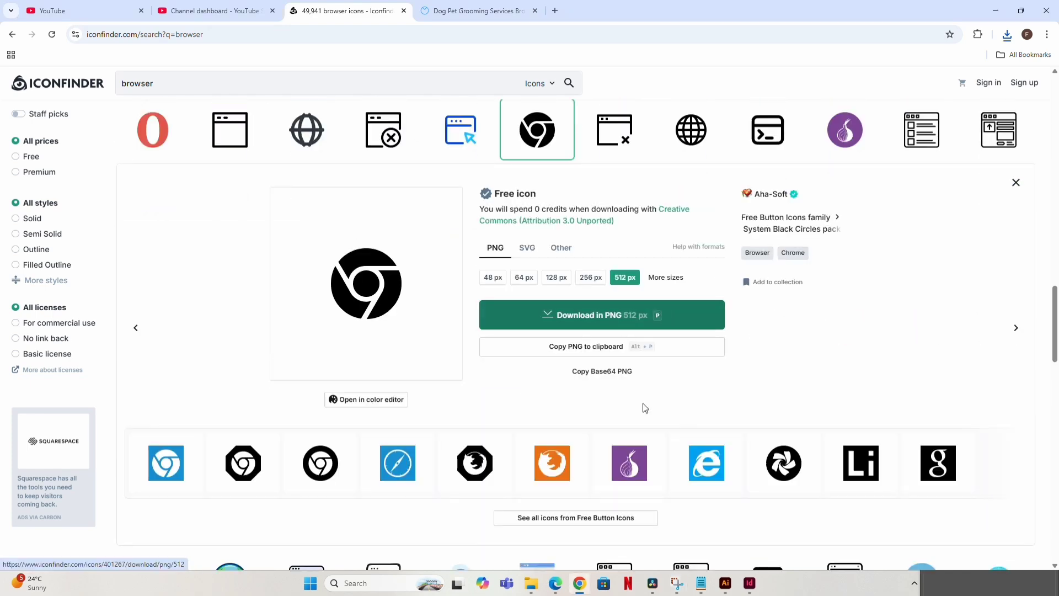
left_click(590, 323)
Search Iconfinder for "email" icons.
scroll(449, 289, "up", 7)
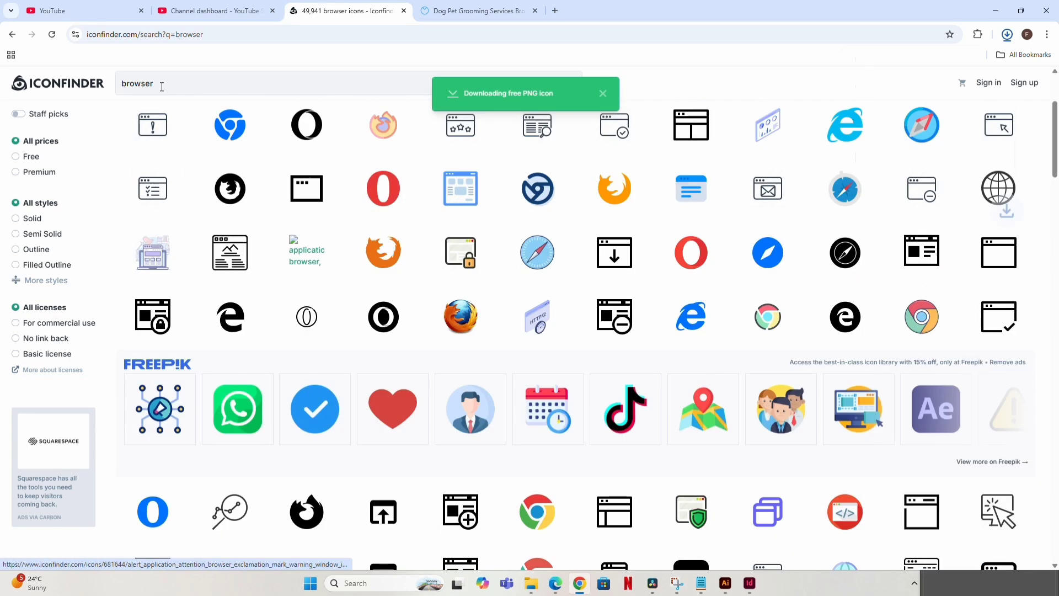
left_click(157, 83)
type("email")
key("Return")
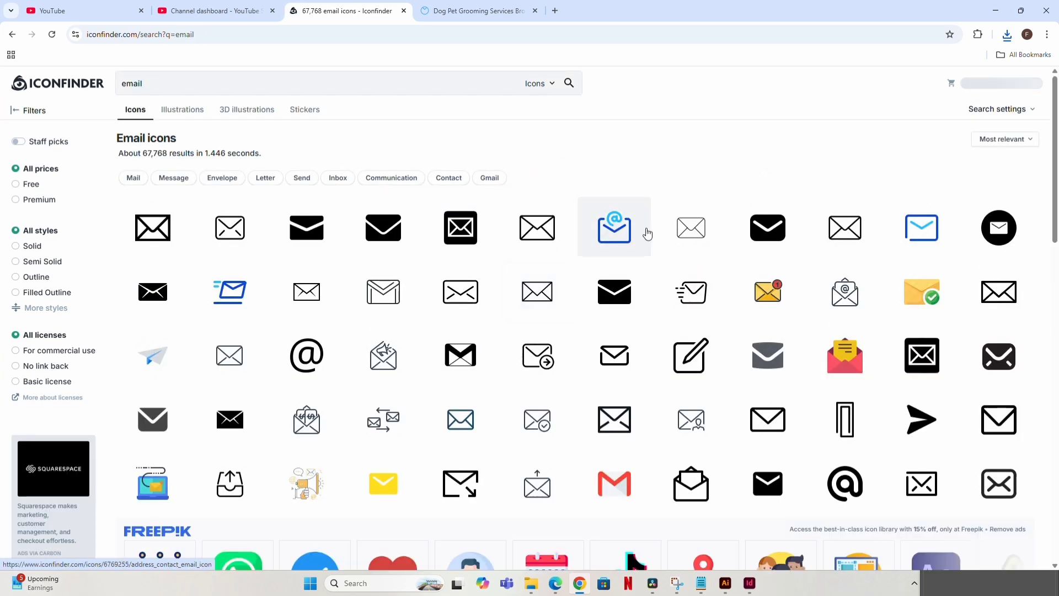
Look through the email icons and download the free white envelope in a black circle as a 512 px PNG.
scroll(764, 190, "down", 1)
scroll(763, 190, "down", 13)
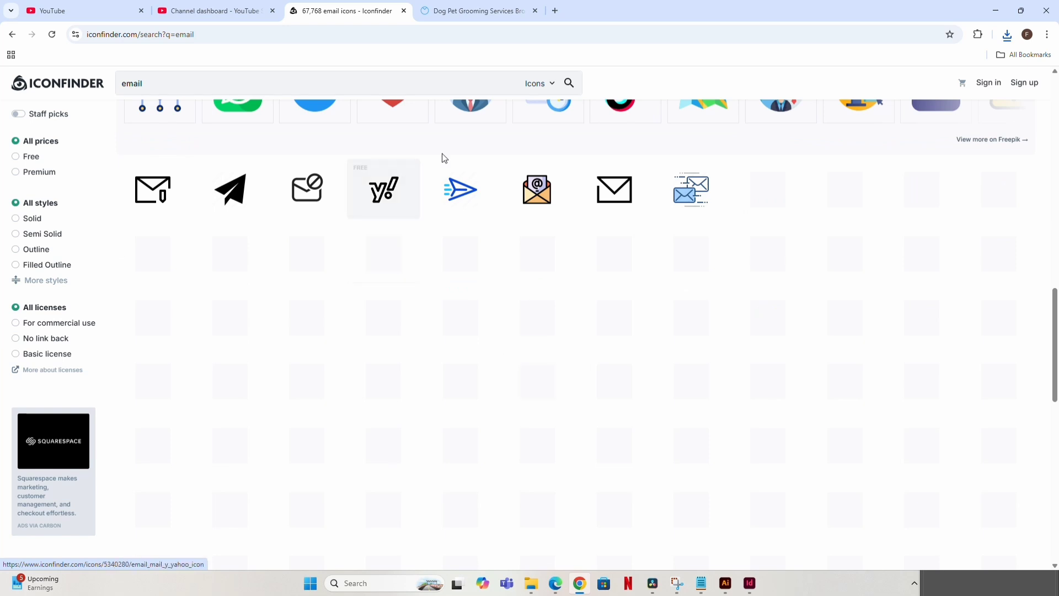
scroll(780, 340, "down", 2)
scroll(780, 340, "down", 6)
scroll(784, 341, "up", 7)
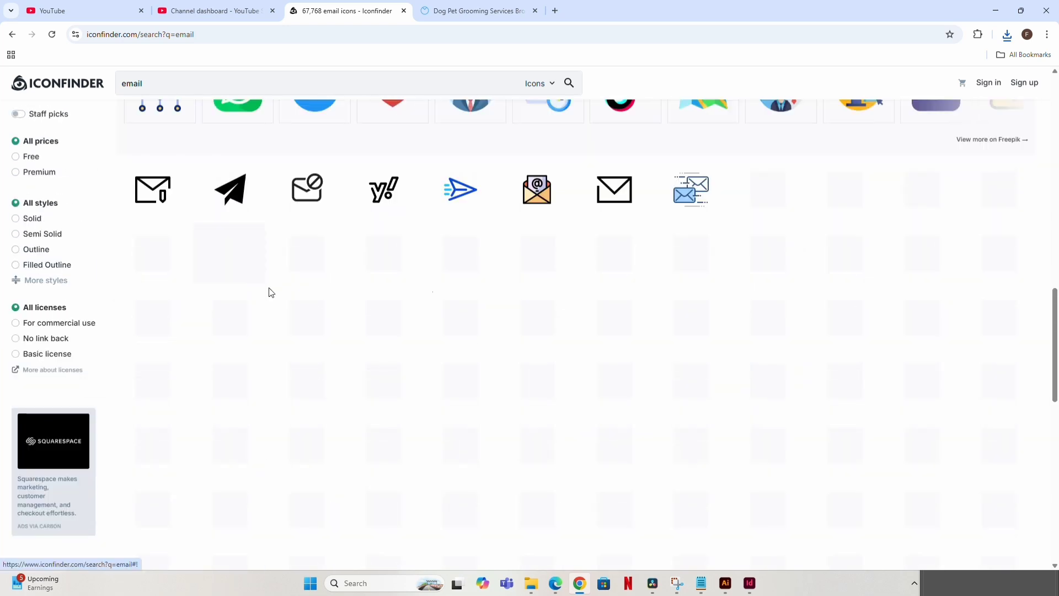
scroll(868, 248, "up", 6)
scroll(237, 334, "up", 8)
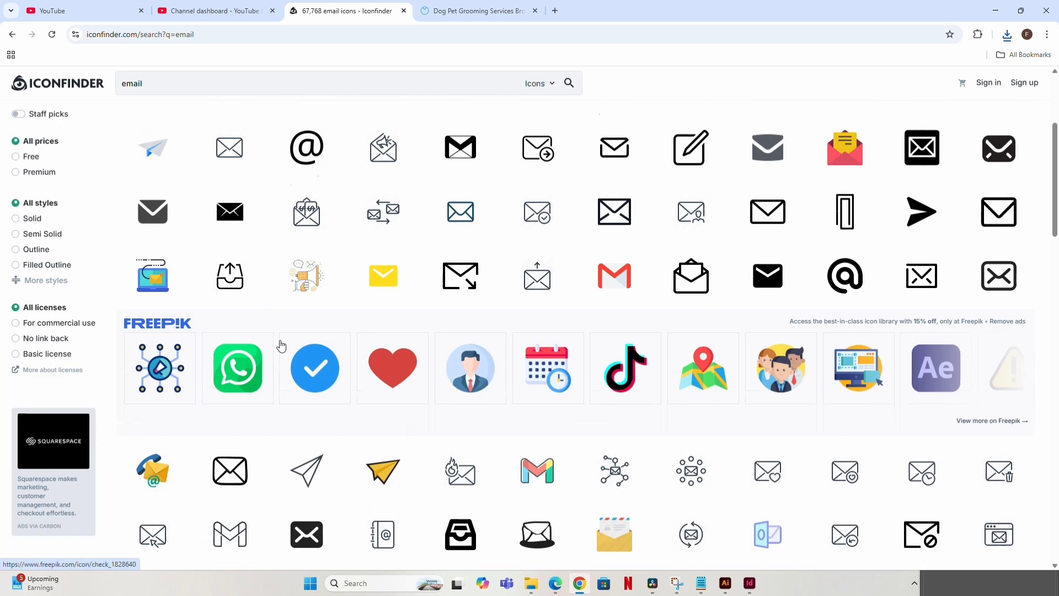
left_click(997, 230)
left_click(605, 315)
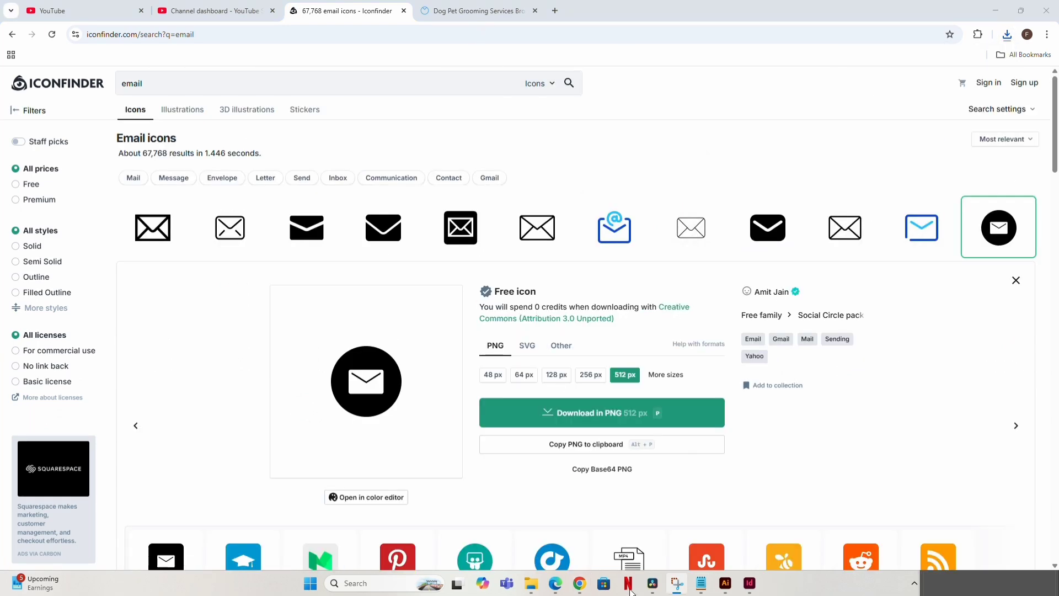
Switch back to InDesign and place the five downloaded PNG icons in a column down the middle panel beneath "Reach out to us!".
key("alt+Tab")
left_click(65, 18)
left_click(113, 185)
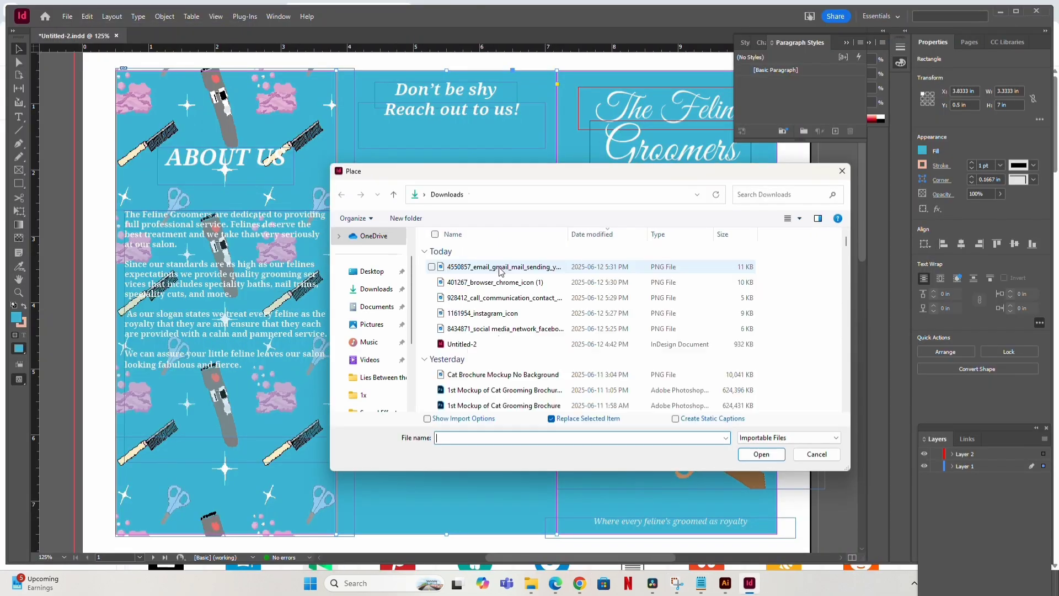
left_click(502, 328)
left_click(544, 266, "shift")
left_click(762, 454)
left_click(369, 161)
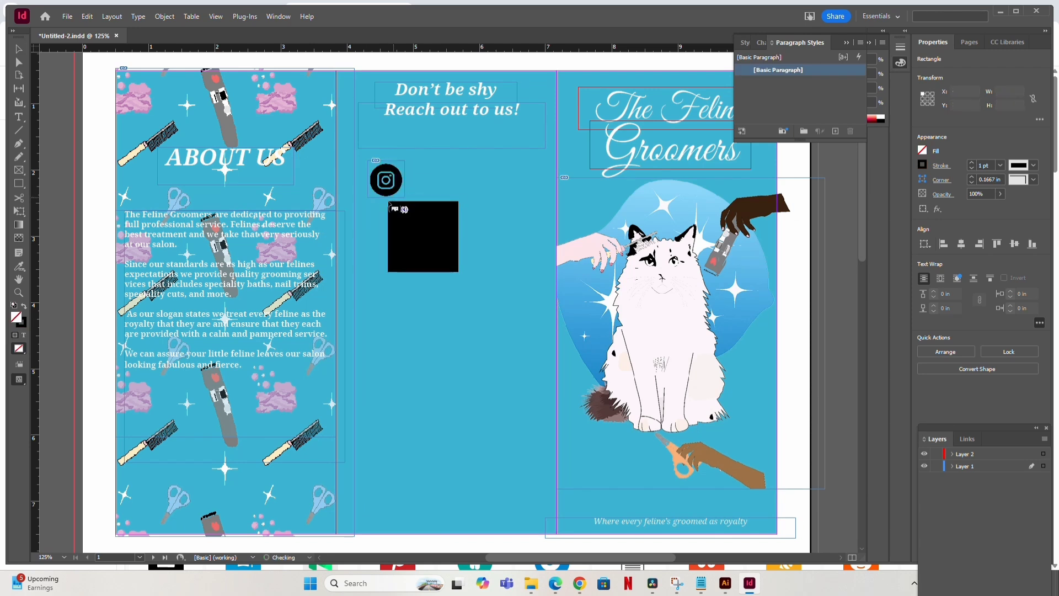
left_click_drag(405, 237, 405, 360)
left_click(21, 66)
left_click_drag(388, 185, 388, 393)
left_click_drag(387, 393, 383, 189)
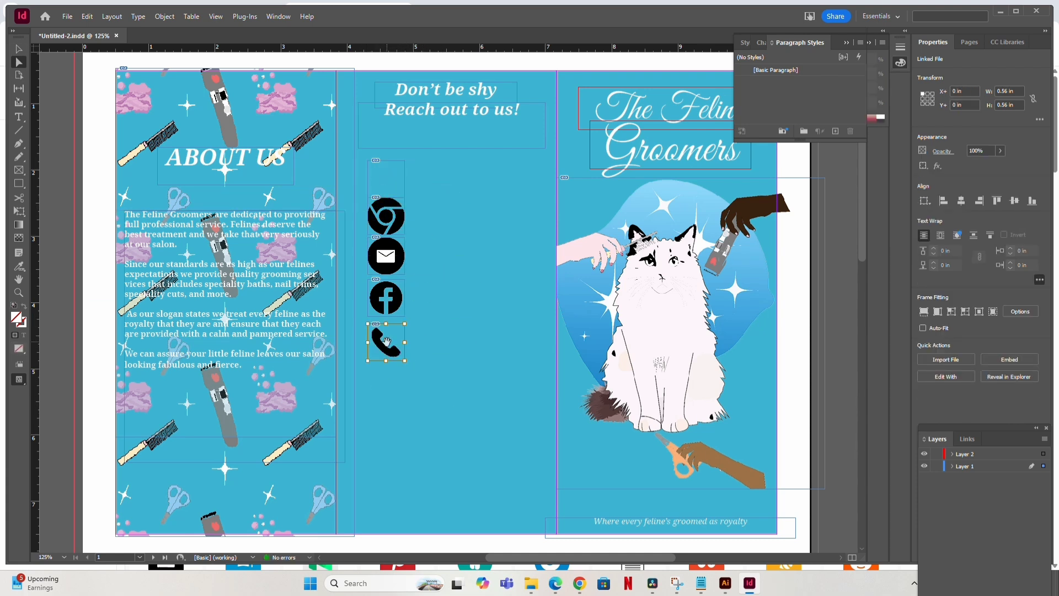
left_click_drag(382, 353, 447, 279)
left_click_drag(450, 203, 390, 177)
key("ctrl+z")
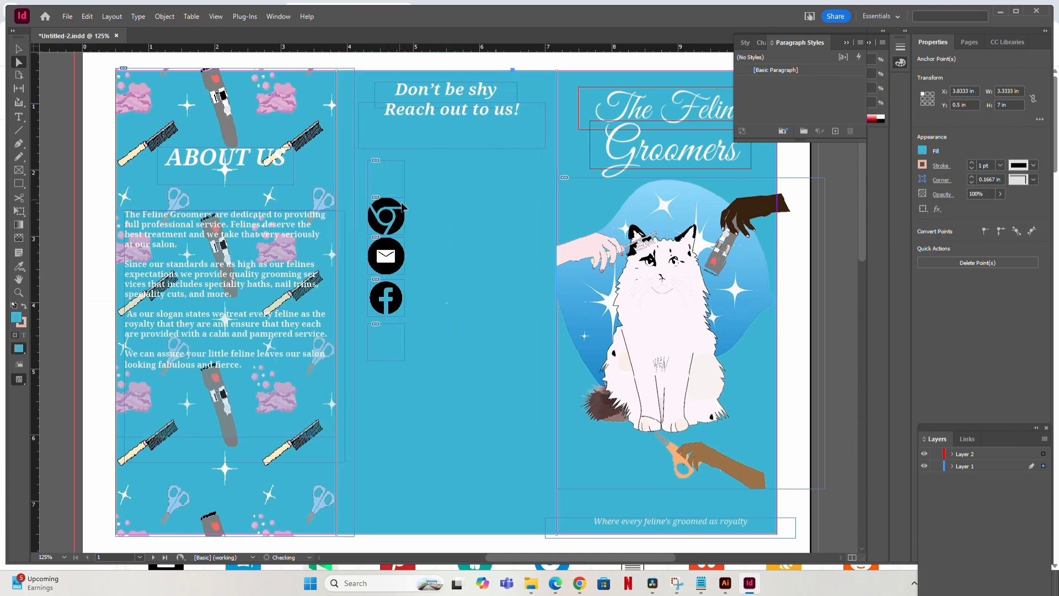
key("ctrl+z")
Move the phone icon to the head of the icon column, at about X 4.31 in, Y 1.84 in.
left_click_drag(387, 344, 394, 169)
left_click(474, 276)
key("ctrl+z")
left_click(426, 317)
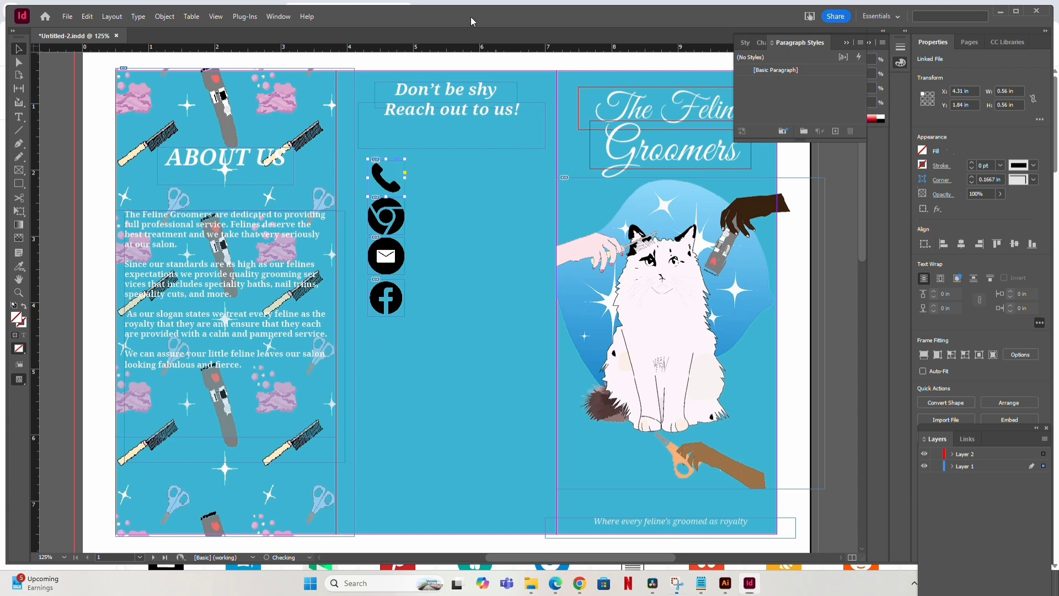
Swap the Chrome and envelope icons so the envelope sits directly below the phone, at about X 4.31 in, Y 2.42 in.
left_click(386, 221)
mouse_move(397, 240)
left_mouse_down()
mouse_move(443, 206)
mouse_move(393, 208)
mouse_move(394, 246)
left_mouse_up()
left_click(435, 203)
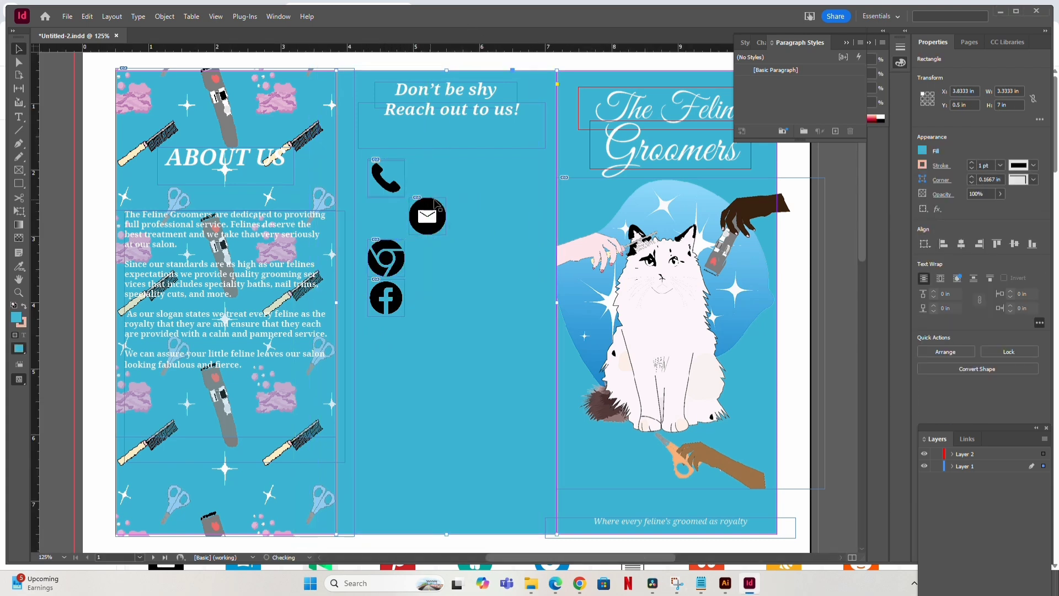
left_click_drag(440, 203, 400, 202)
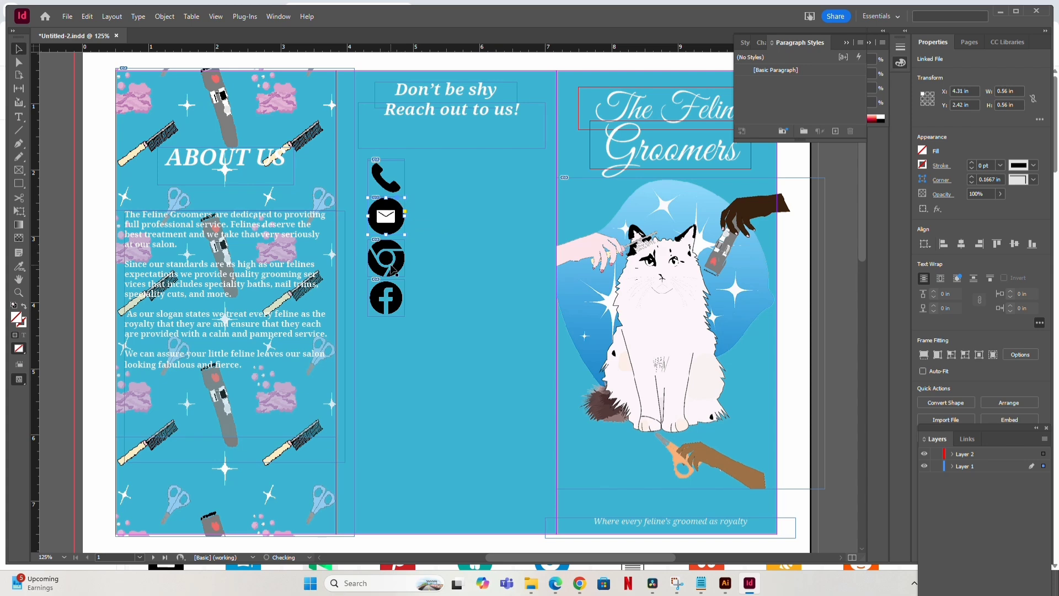
Place the downloaded Instagram PNG in the icon column between Chrome and Facebook, with the Facebook icon at about X 4.355 in, Y 4.2356 in.
left_click(392, 352)
left_click(68, 16)
left_click(114, 172)
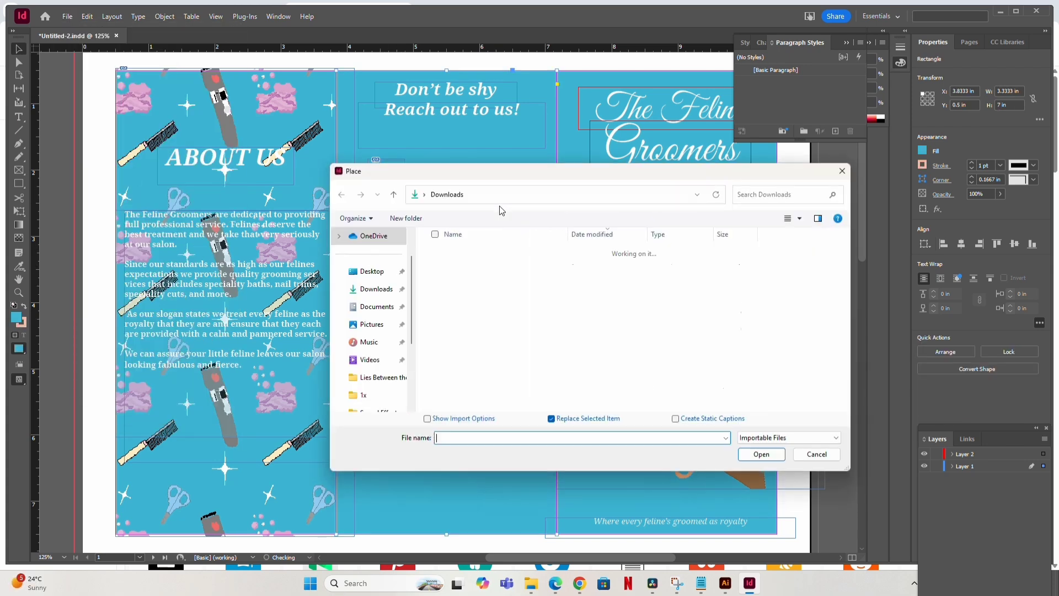
left_click(497, 313)
left_click(761, 454)
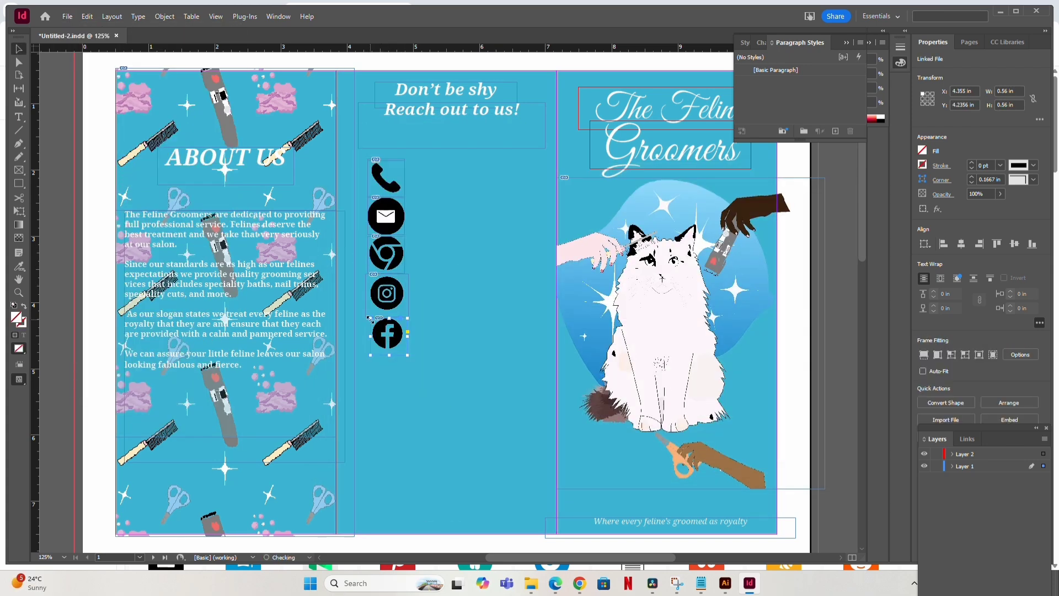
Adjust the Facebook icon's position beneath the Instagram icon to line it up with the rest of the column.
mouse_move(383, 329)
left_mouse_down()
mouse_move(410, 354)
mouse_move(388, 337)
left_mouse_up()
left_click(403, 356)
left_click(389, 336)
left_click(404, 356)
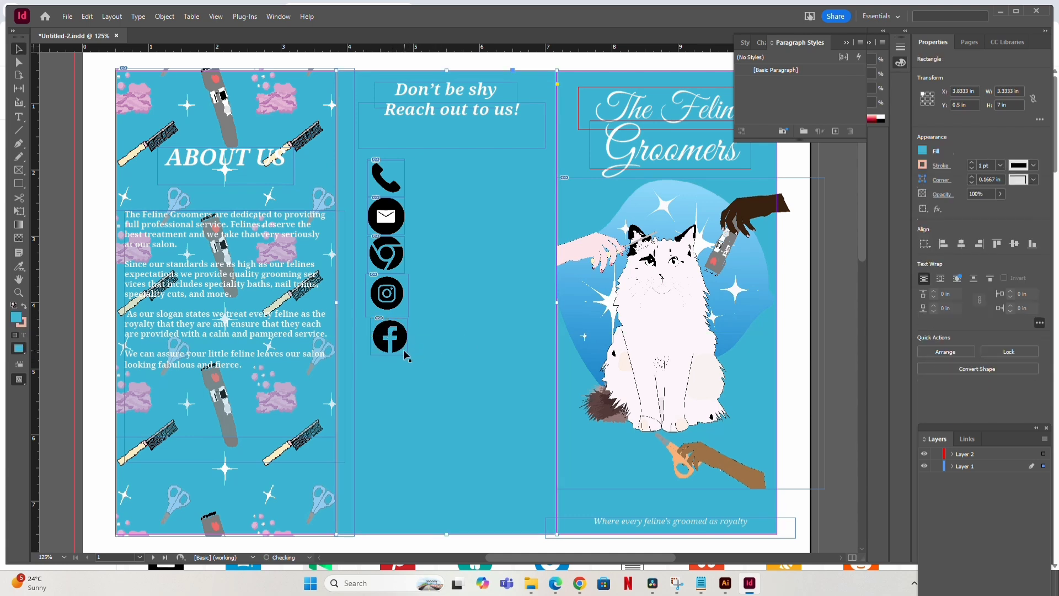
left_click(401, 349)
left_click_drag(496, 349, 496, 333)
left_click(395, 342)
left_click(472, 325)
key("ctrl+z")
double_click(381, 340)
key("Left")
left_click(526, 330)
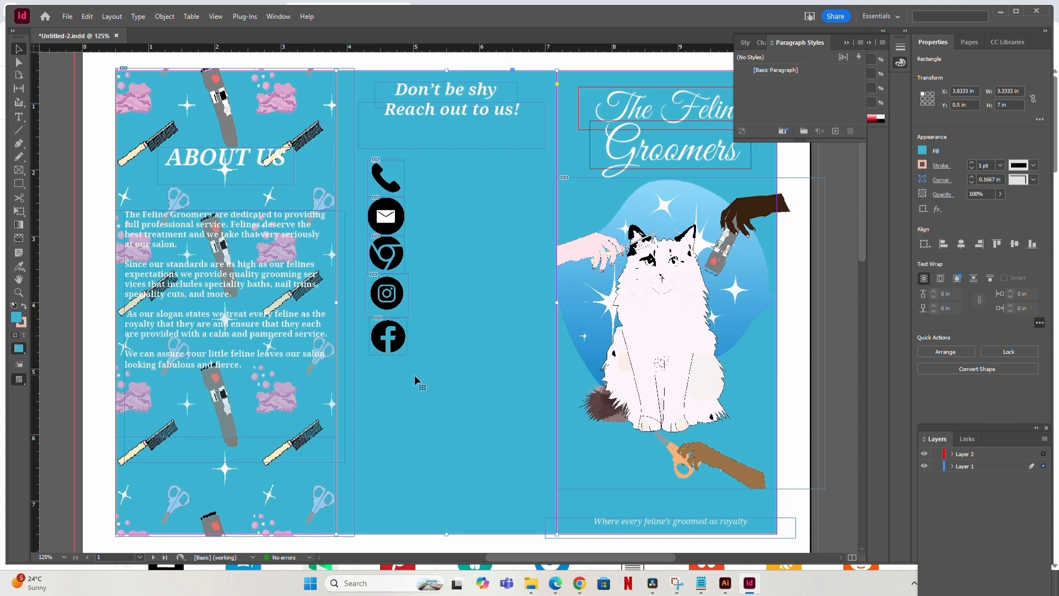
double_click(389, 348)
key("ctrl+z")
key("ctrl+z")
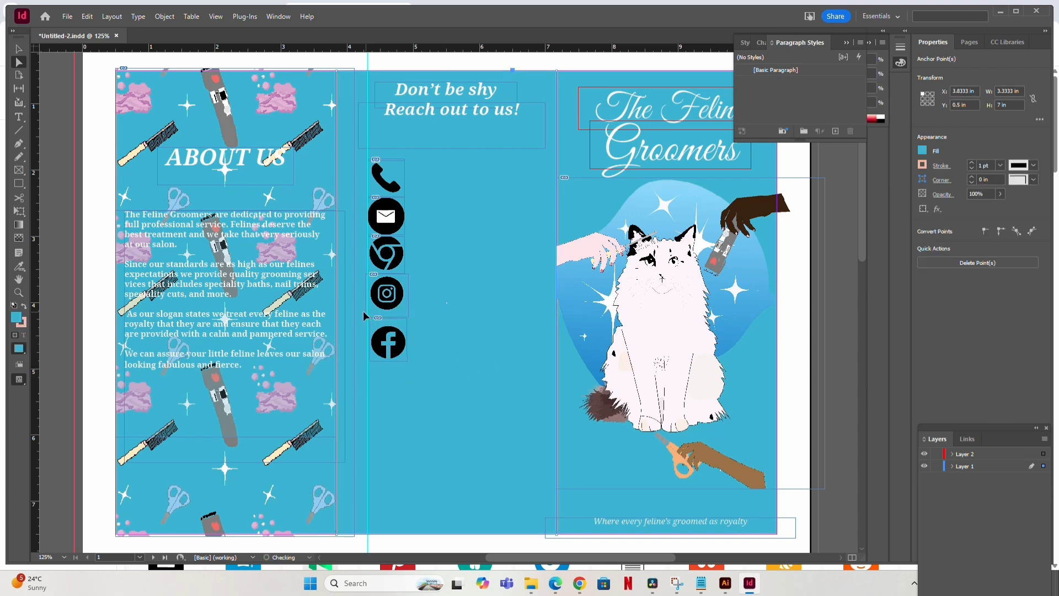
Add vertical ruler guides along both sides of the icon column, the second at X 4.87 in, and select the Facebook artwork.
left_click_drag(36, 286, 403, 316)
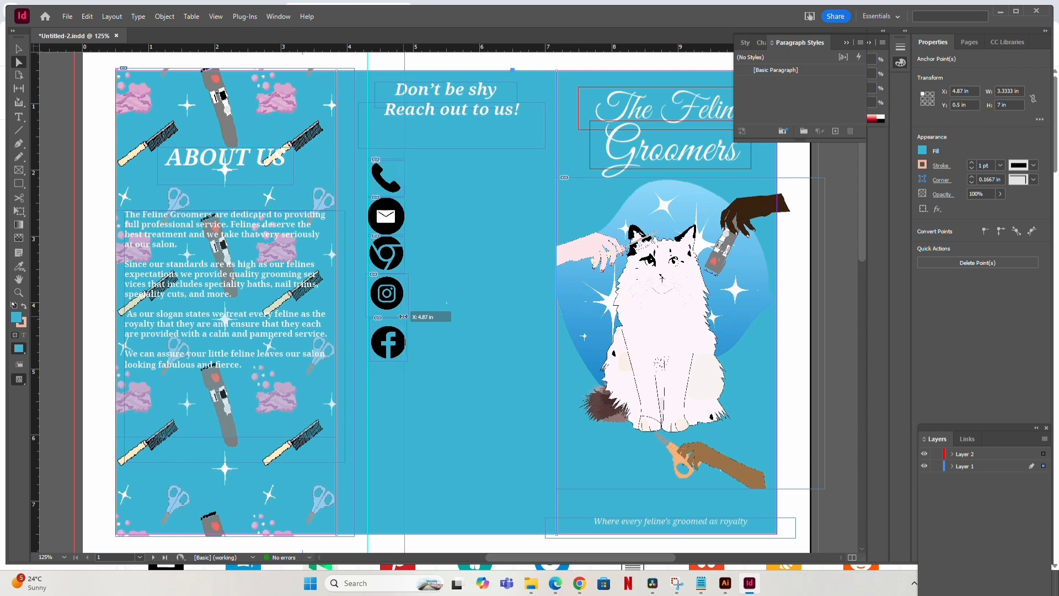
left_click_drag(403, 315, 402, 316)
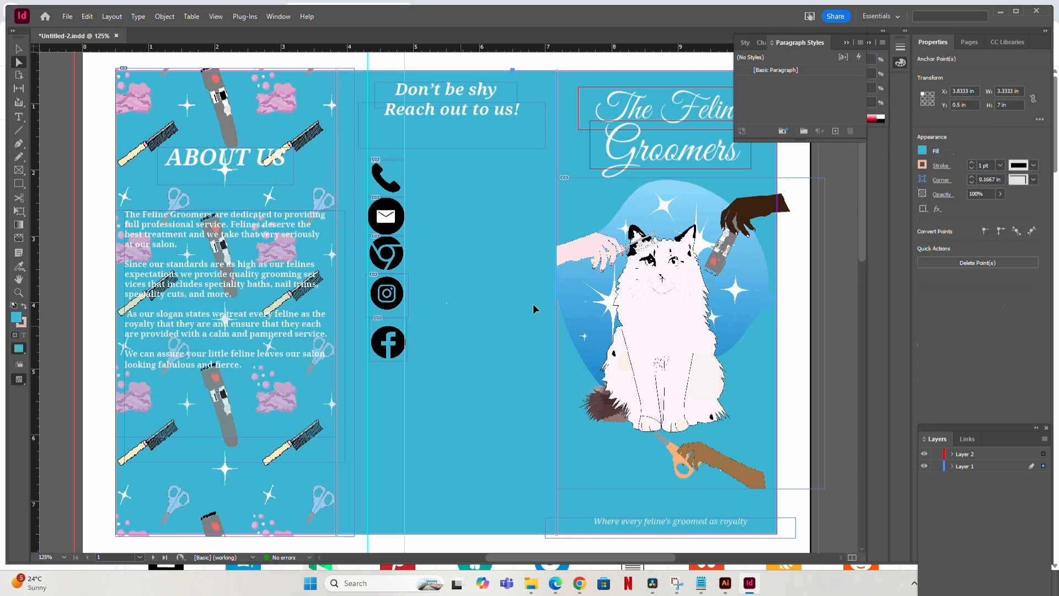
left_click(392, 354)
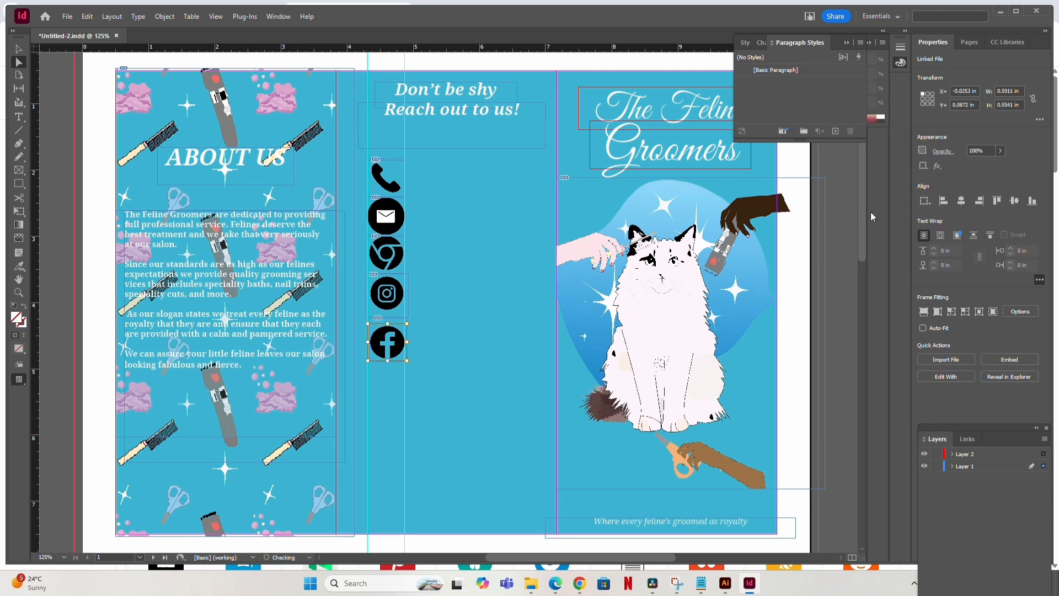
Nudge the Facebook icon slightly left, and the Instagram icon slightly left and down within the middle panel's icon column.
key("Left")
left_click(389, 293)
key("Left")
key("Down")
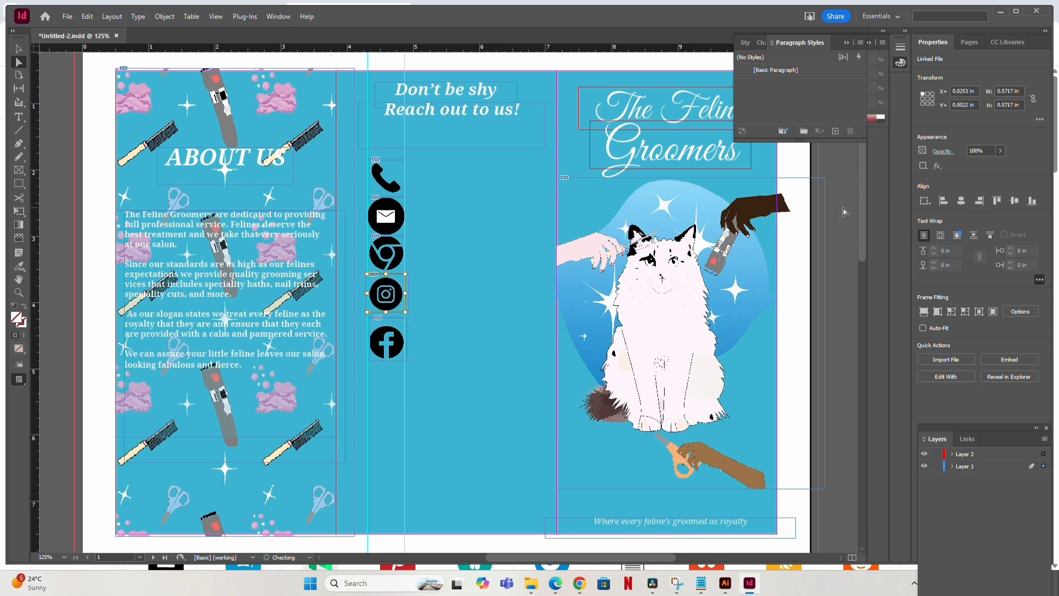
key("Down")
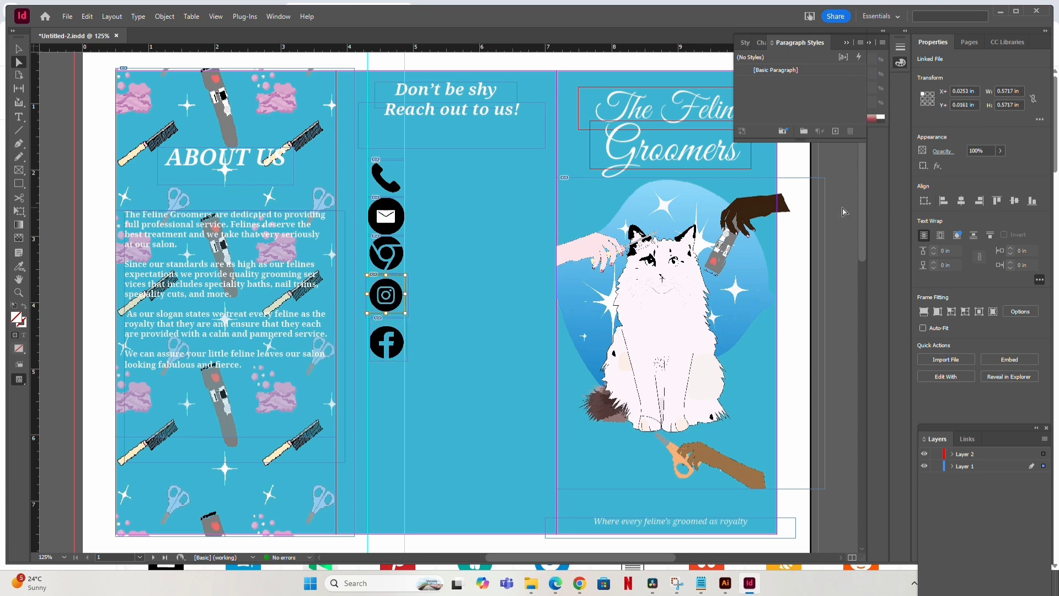
left_click(450, 321)
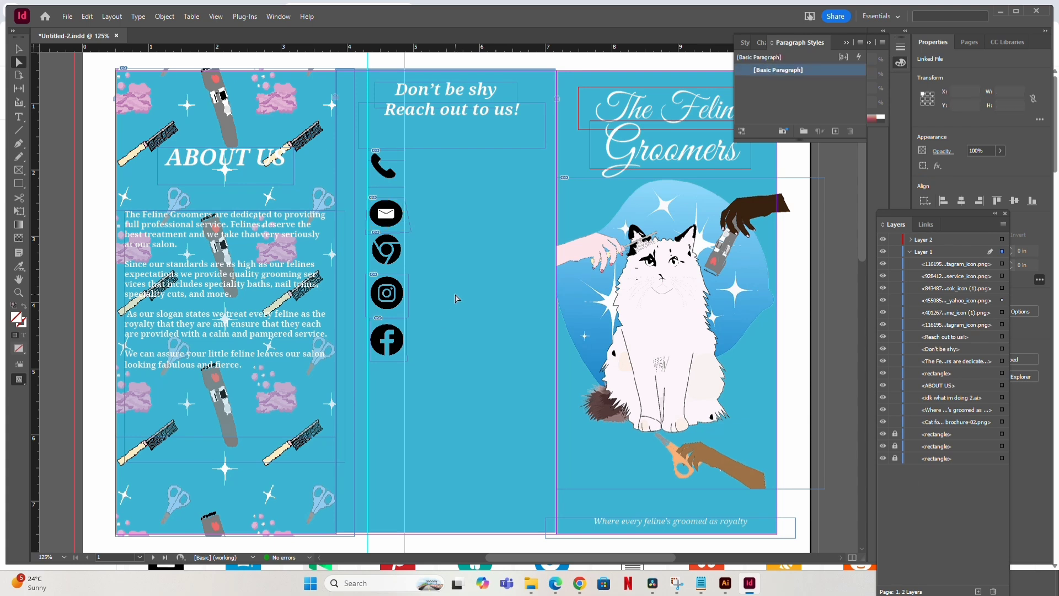
Even out the icon column's spacing by nudging the envelope icon slightly up and the Chrome icon slightly down.
left_click(390, 216)
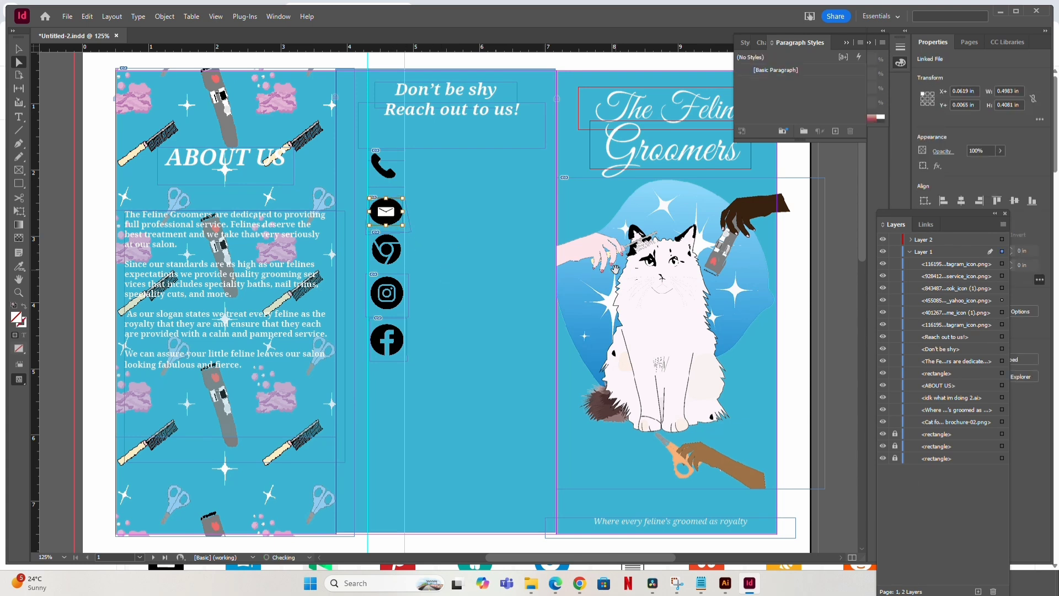
left_click(485, 238)
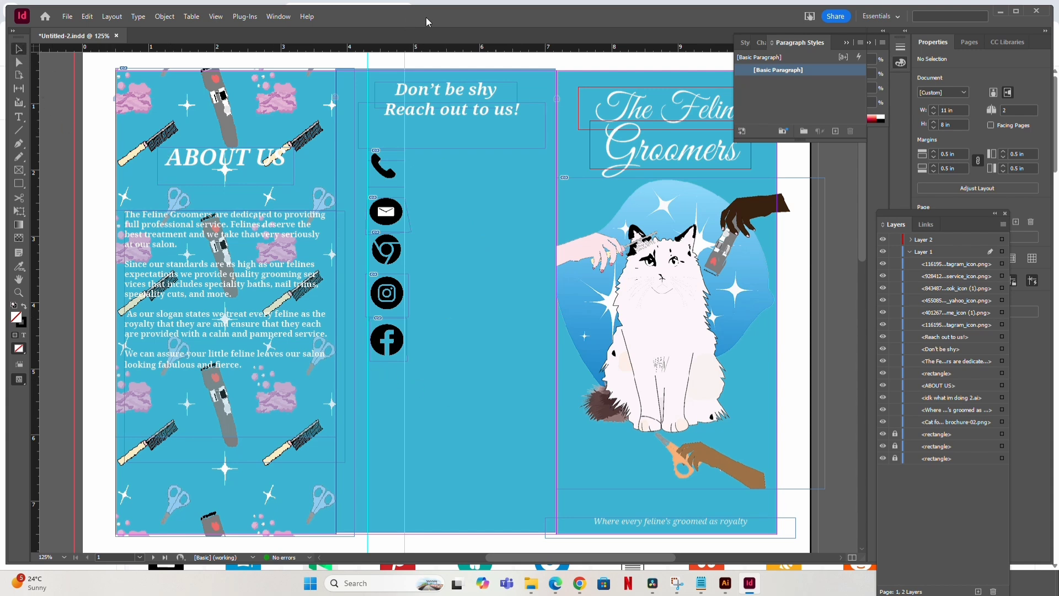
left_click(386, 249)
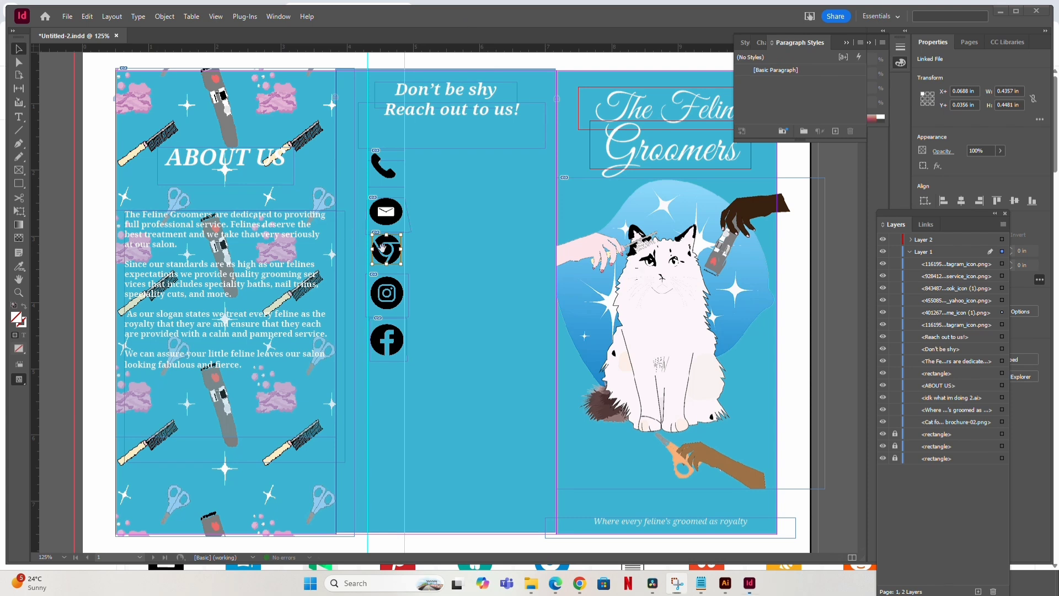
key("Down")
left_click(499, 244)
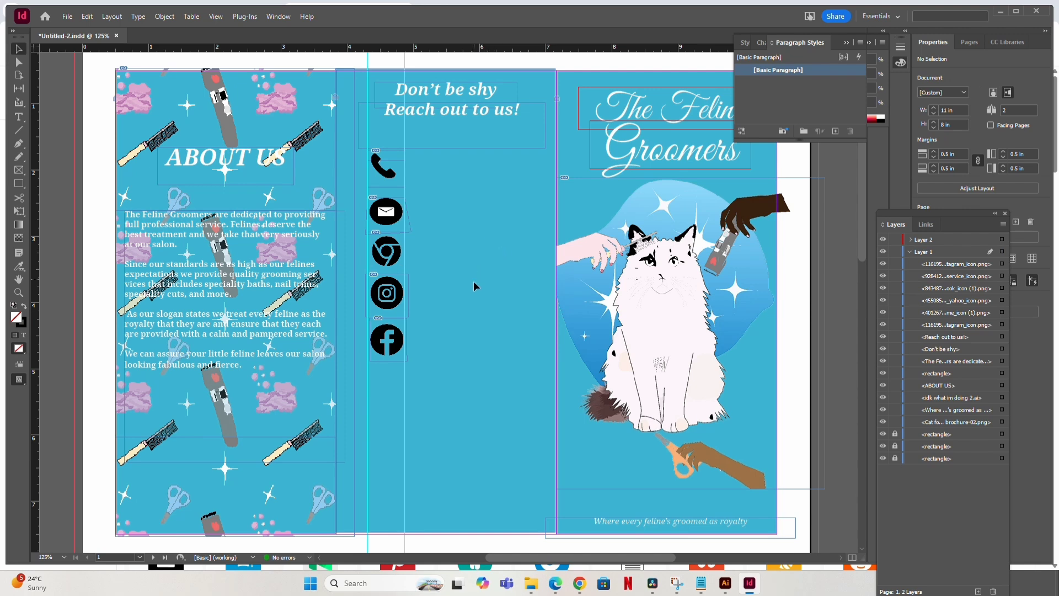
Switch to the Notepad notes with the contact details and copy the phone number.
mouse_move(700, 579)
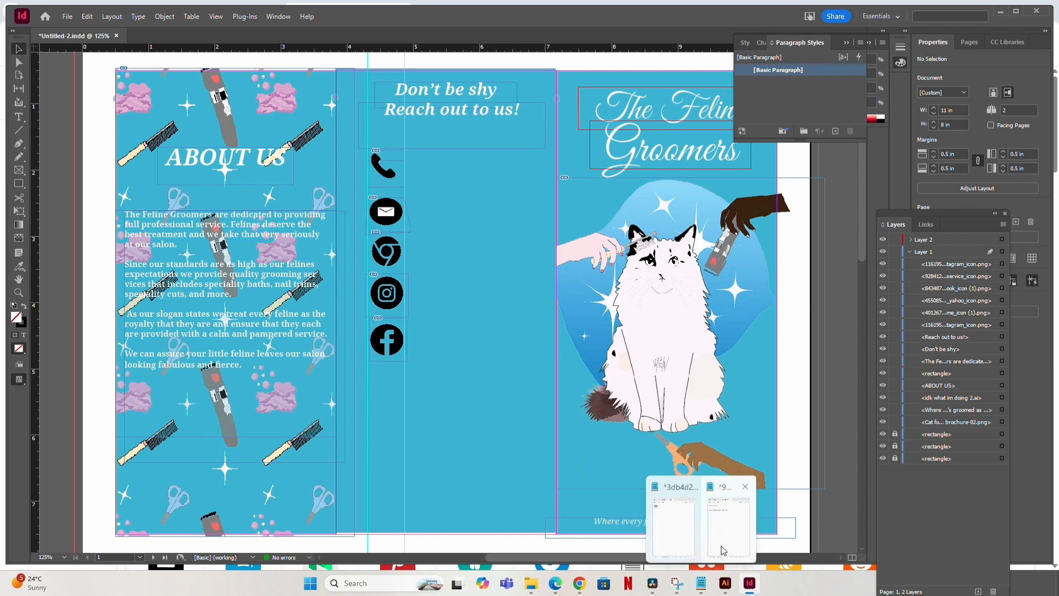
left_click(728, 518)
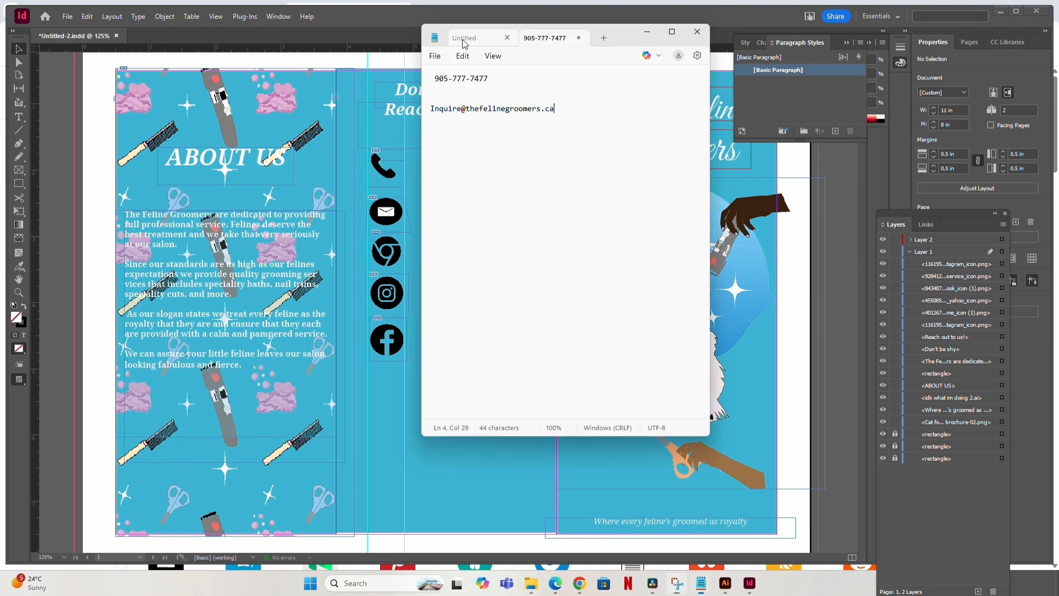
left_click(486, 37)
left_click(545, 38)
triple_click(471, 83)
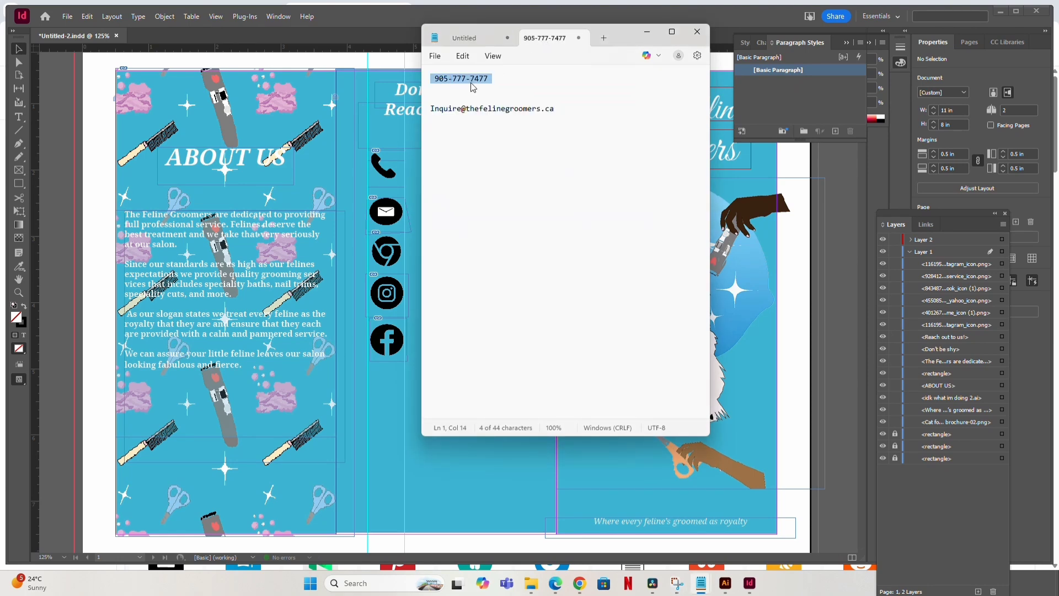
right_click(471, 87)
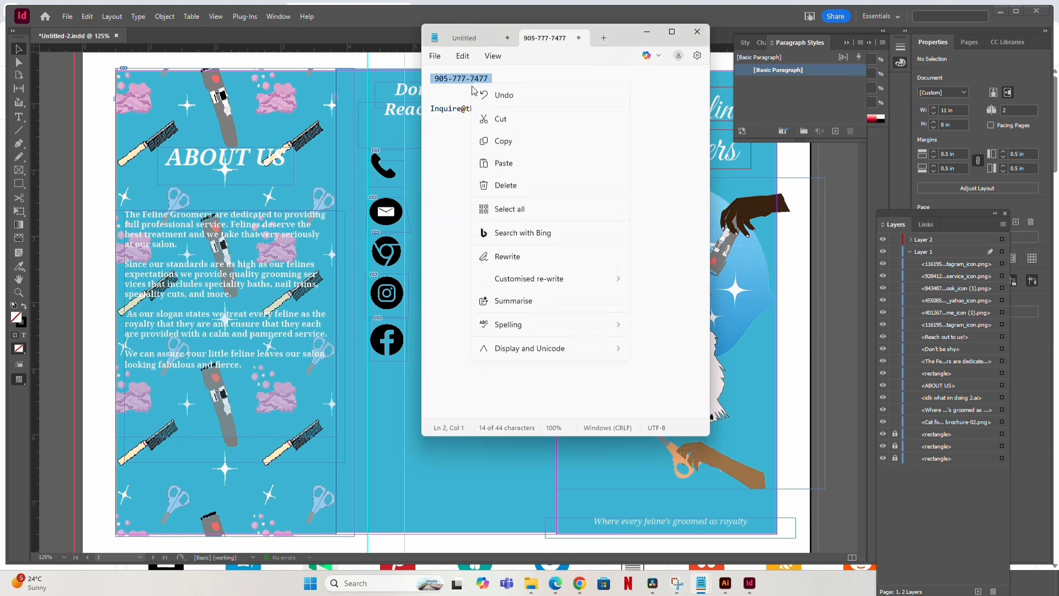
left_click(501, 136)
Back in InDesign, draw a text frame about 1.73 by 0.37 in beside the phone icon and paste the phone number.
left_click(384, 168)
left_click(422, 168)
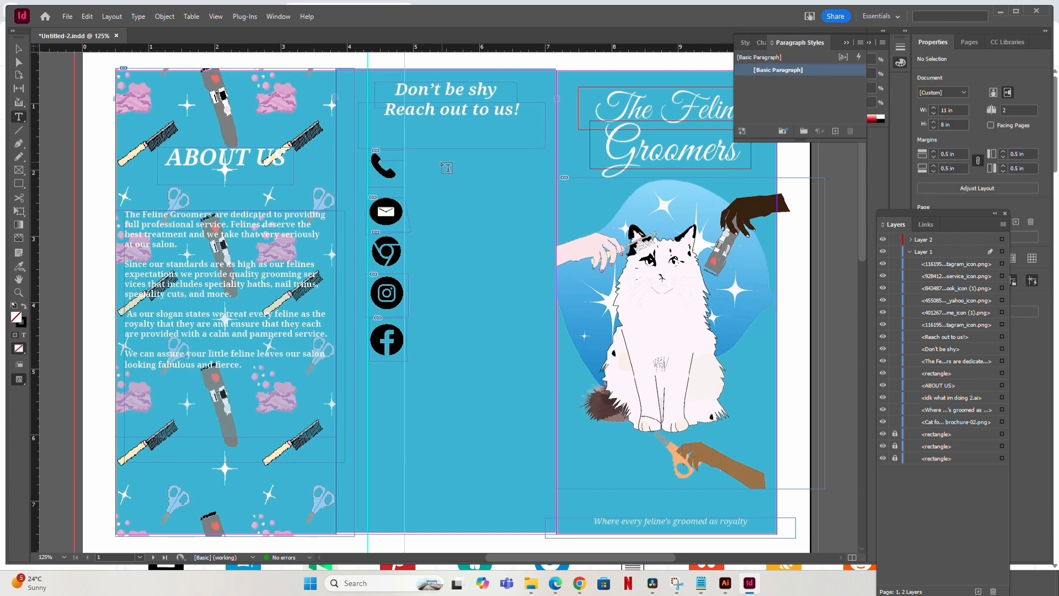
left_click_drag(412, 161, 526, 183)
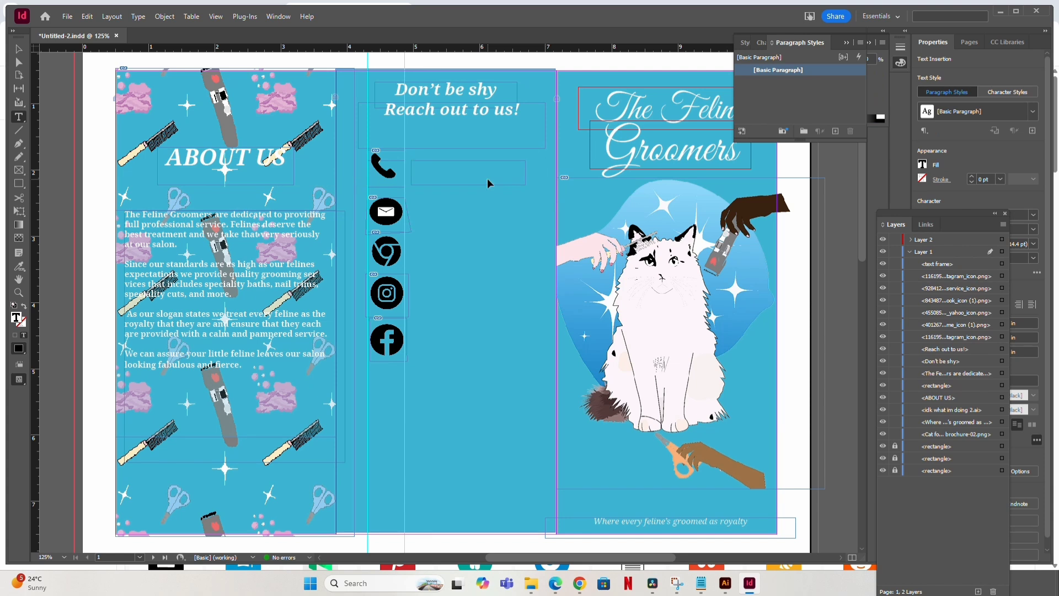
key("ctrl+v")
key("Return")
Duplicate the phone number text frame beside the envelope, Chrome, Instagram and Facebook icons.
left_click(19, 48)
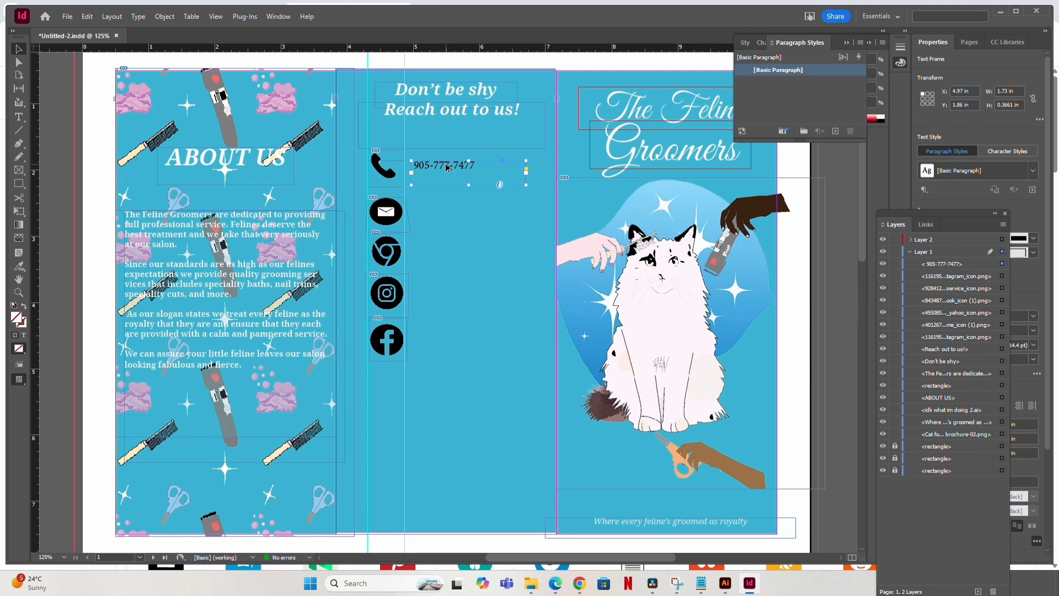
left_click_drag(445, 165, 449, 337)
Replace the text beside the envelope icon with the e-mail address copied from the Notepad notes.
key("t")
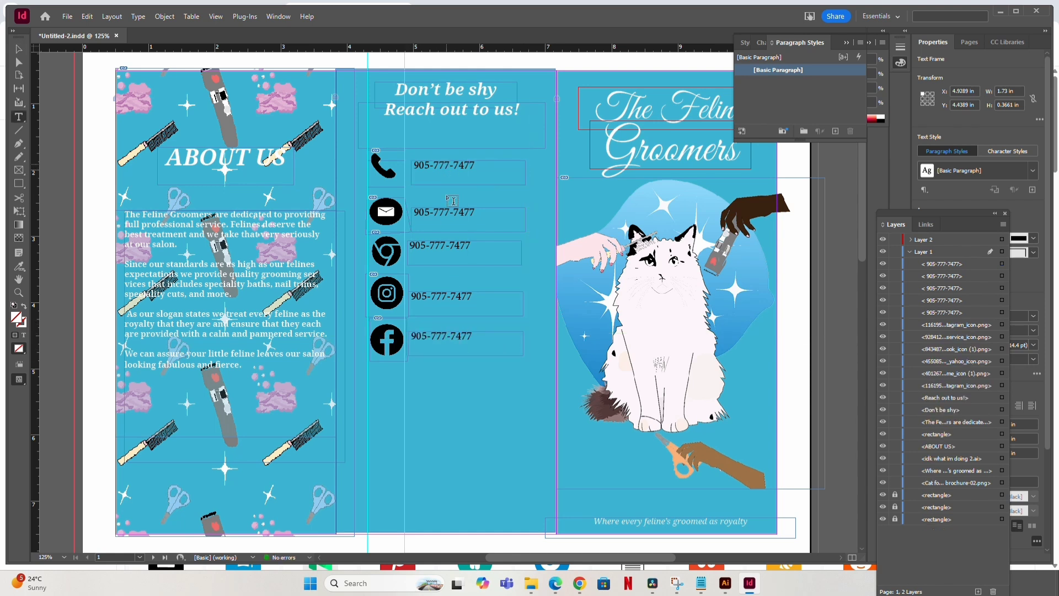
triple_click(447, 212)
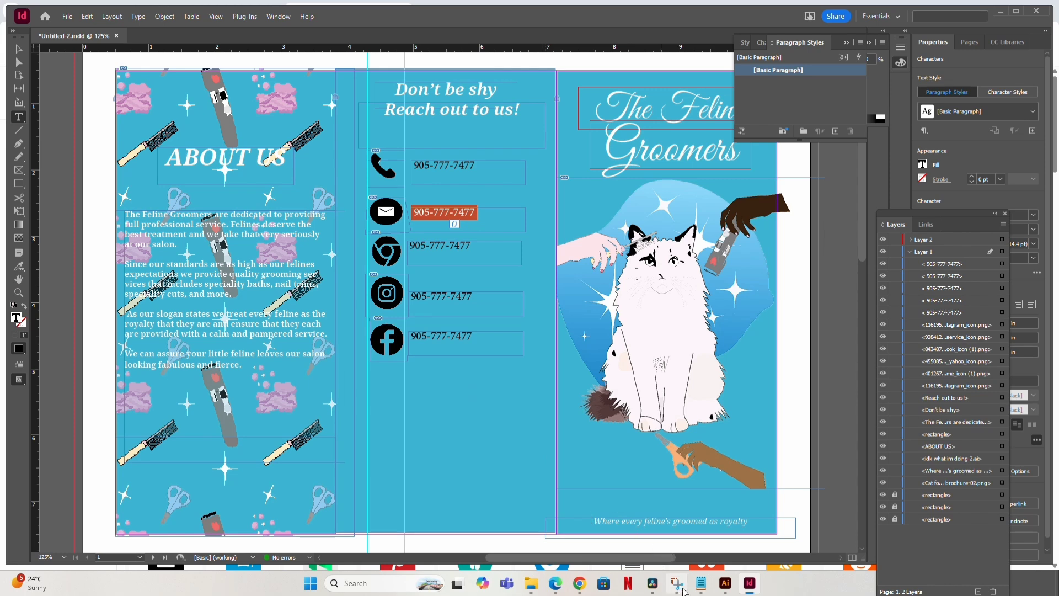
left_click(700, 585)
left_click(708, 551)
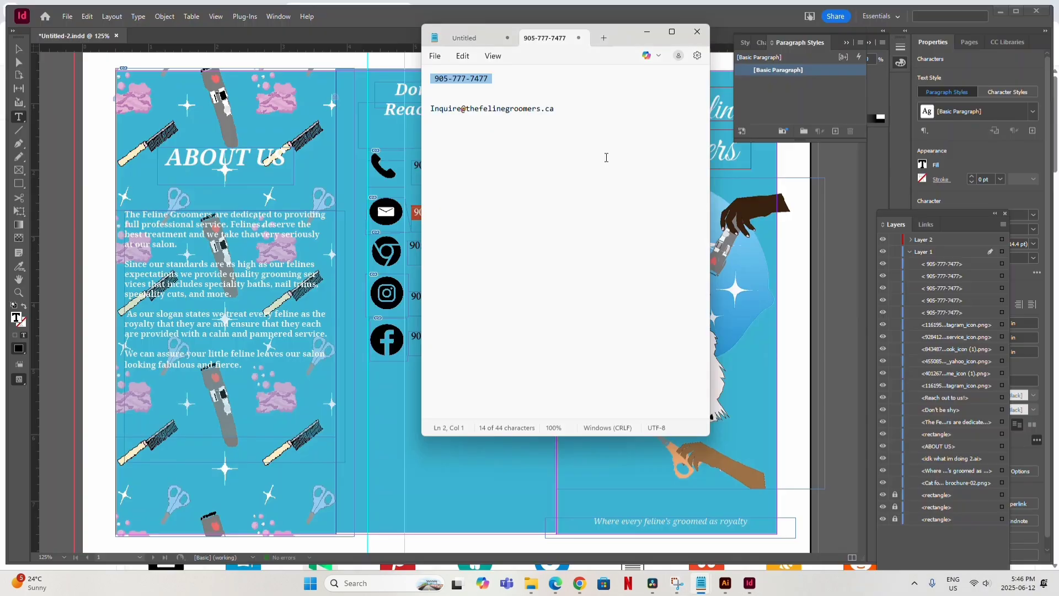
triple_click(520, 110)
right_click(520, 114)
left_click(558, 171)
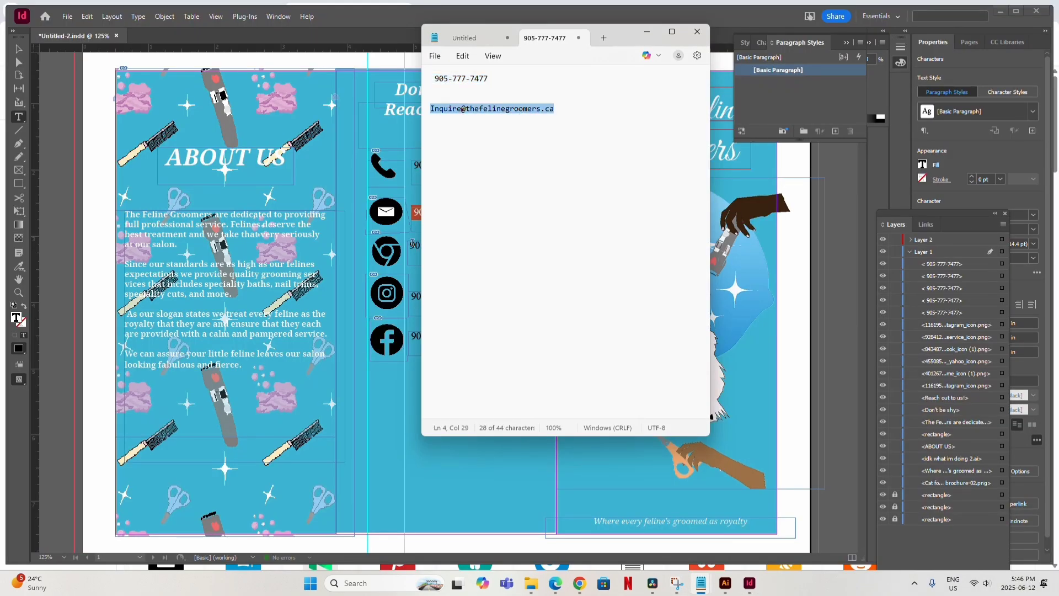
left_click(414, 229)
triple_click(435, 216)
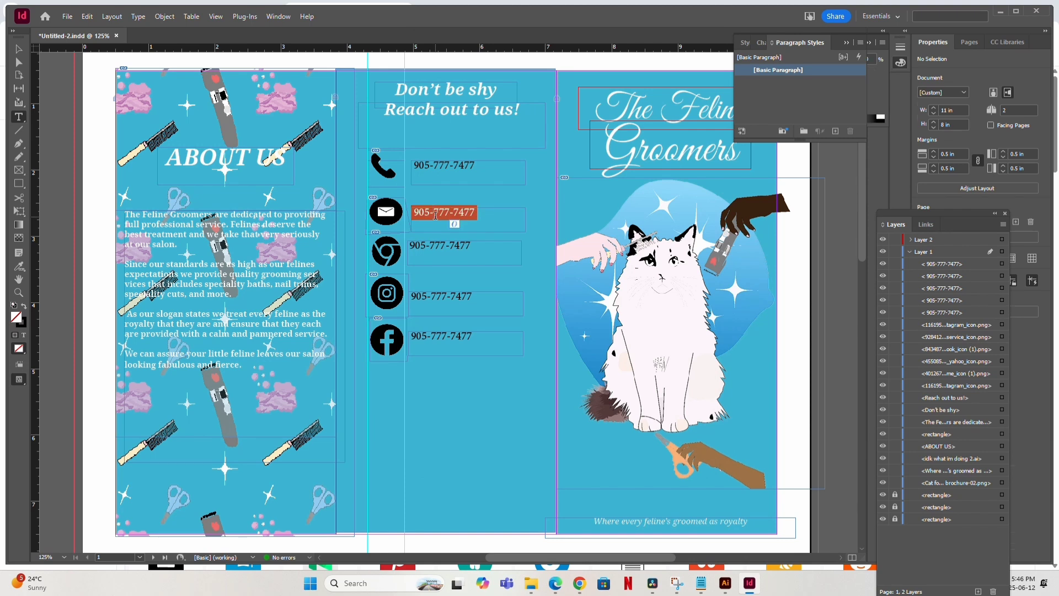
key("ctrl+v")
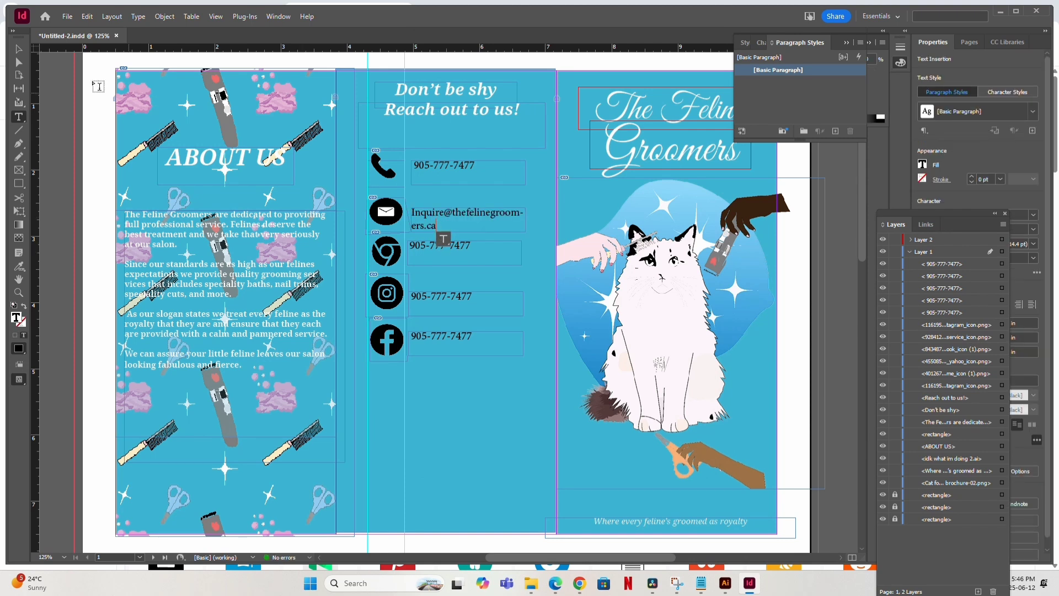
triple_click(443, 247)
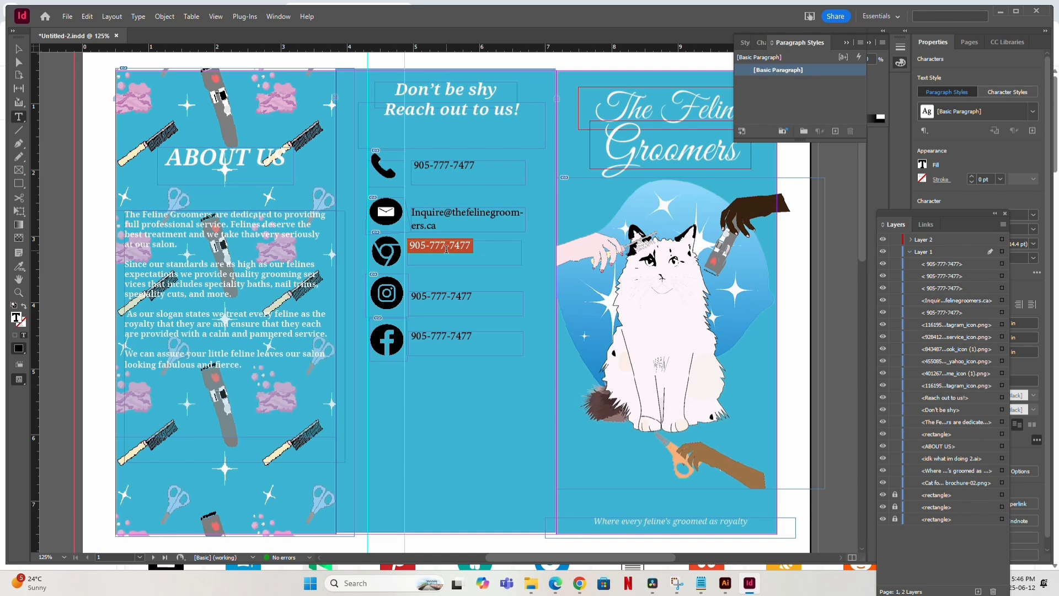
type("www.t")
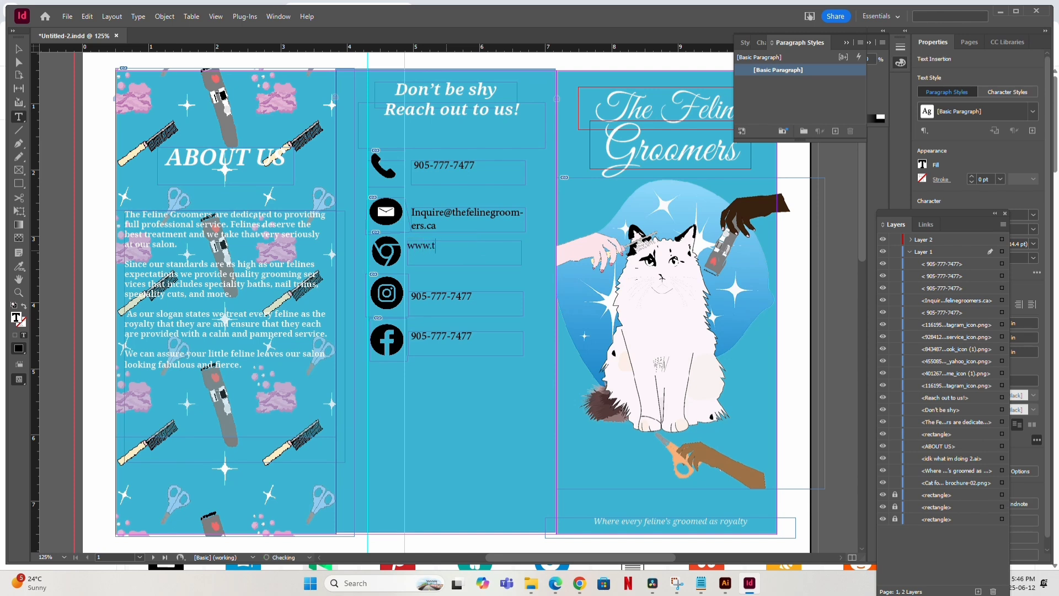
type("roomers.ca")
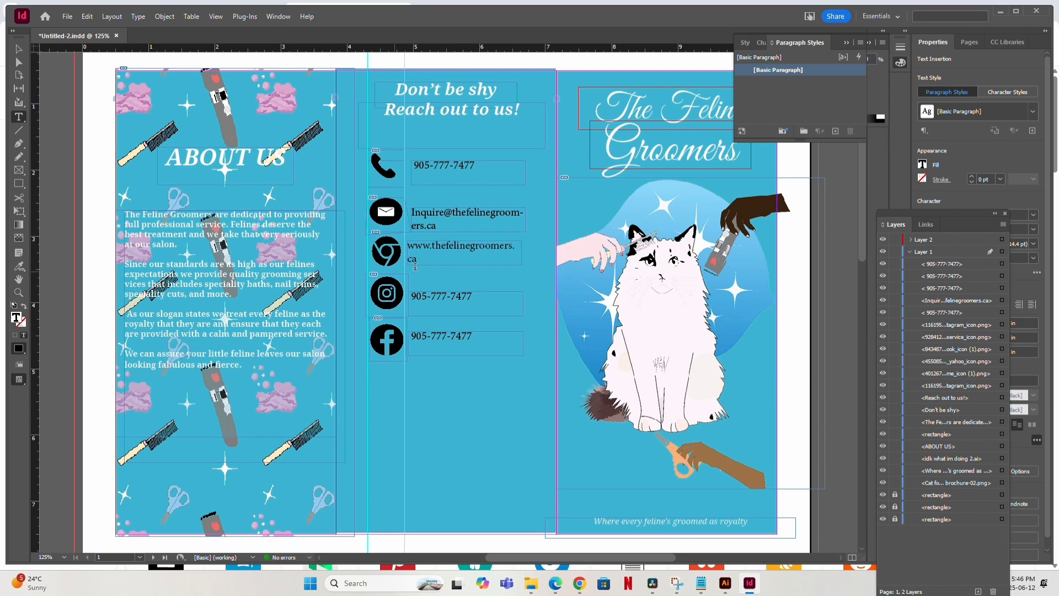
Replace the text beside the Instagram icon with "The Feline Groomers".
triple_click(467, 295)
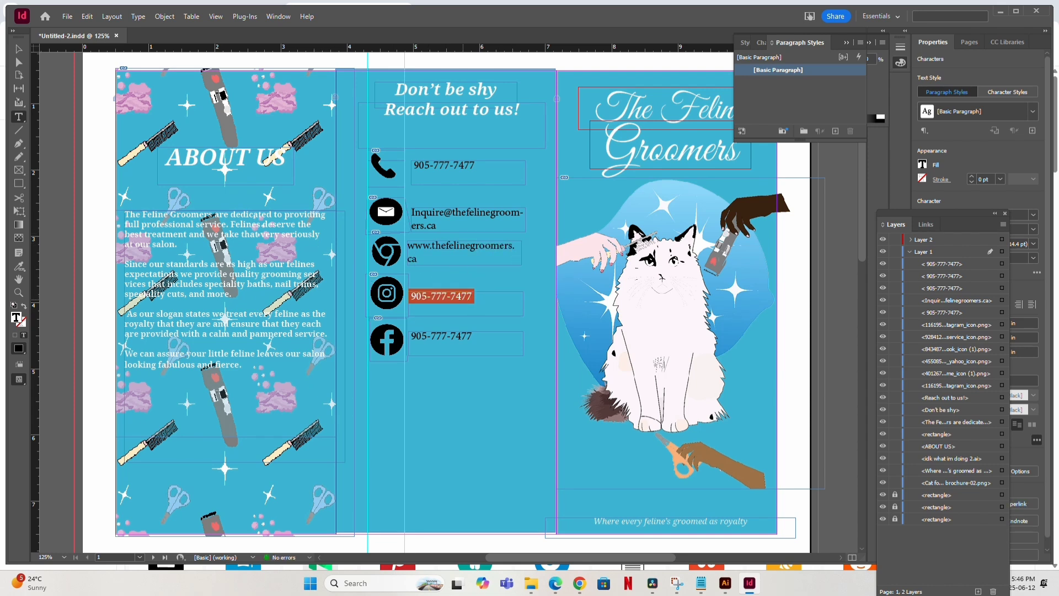
type("The Felin")
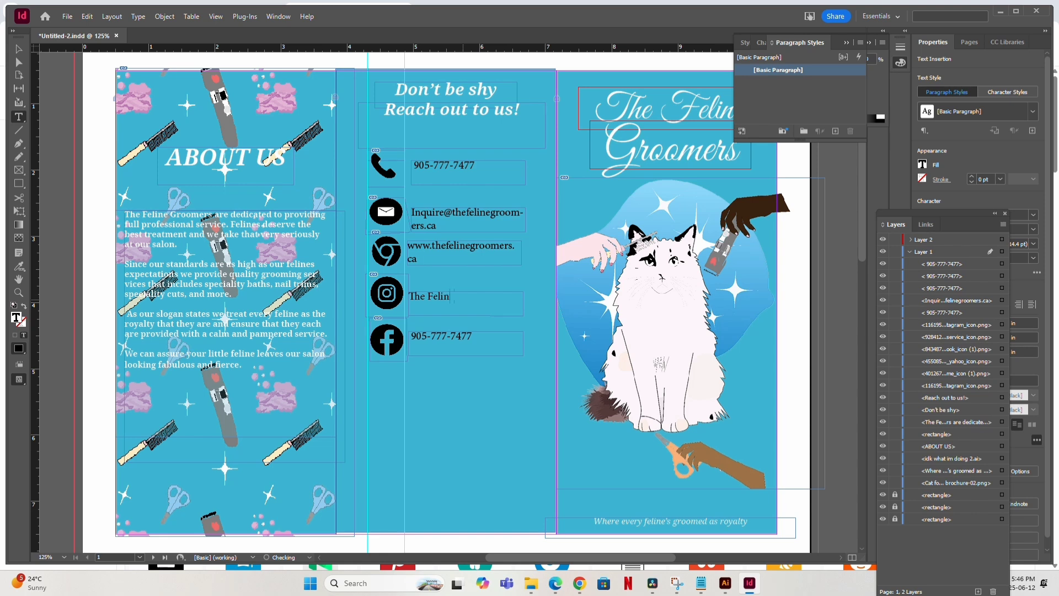
type("e Groomers")
Delete the text frame beside the Facebook icon and put a copy of the Instagram icon's "The Feline Groomers" frame there.
left_click(18, 49)
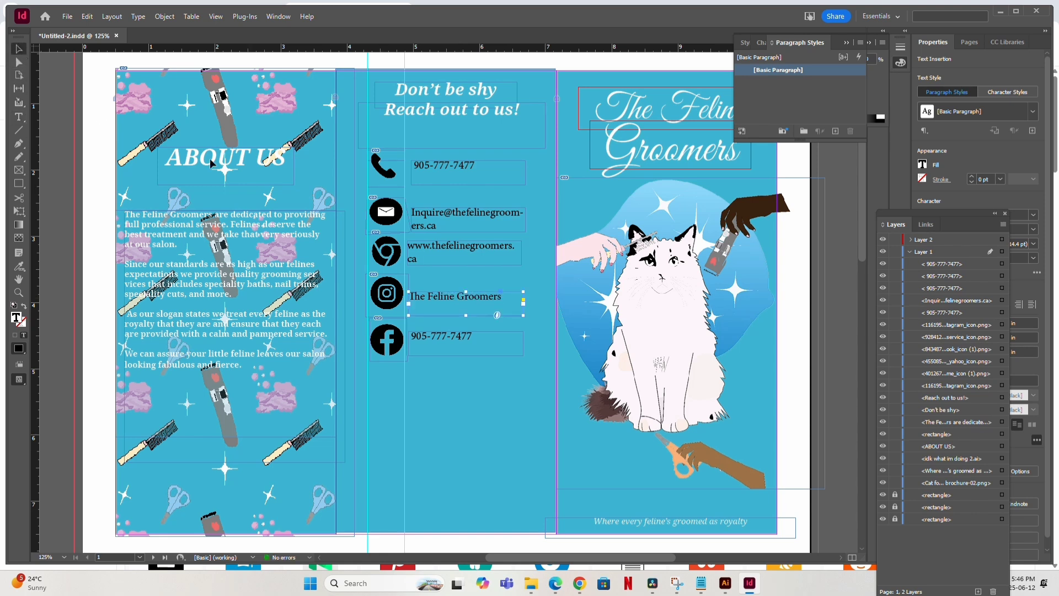
left_click(454, 336)
key("Delete")
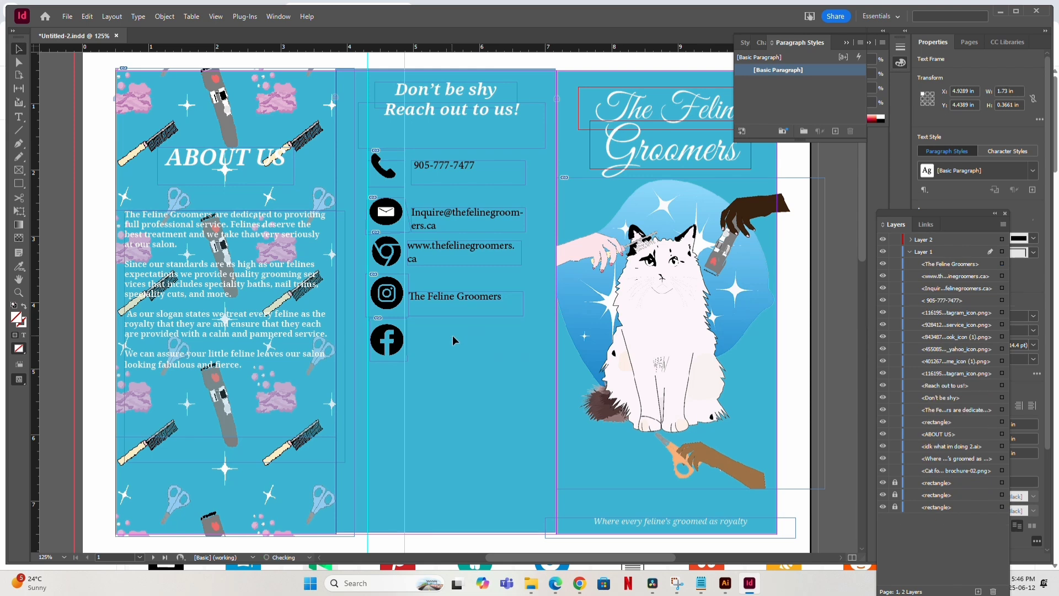
left_click(449, 298)
left_click_drag(451, 298, 452, 338)
left_click(448, 403)
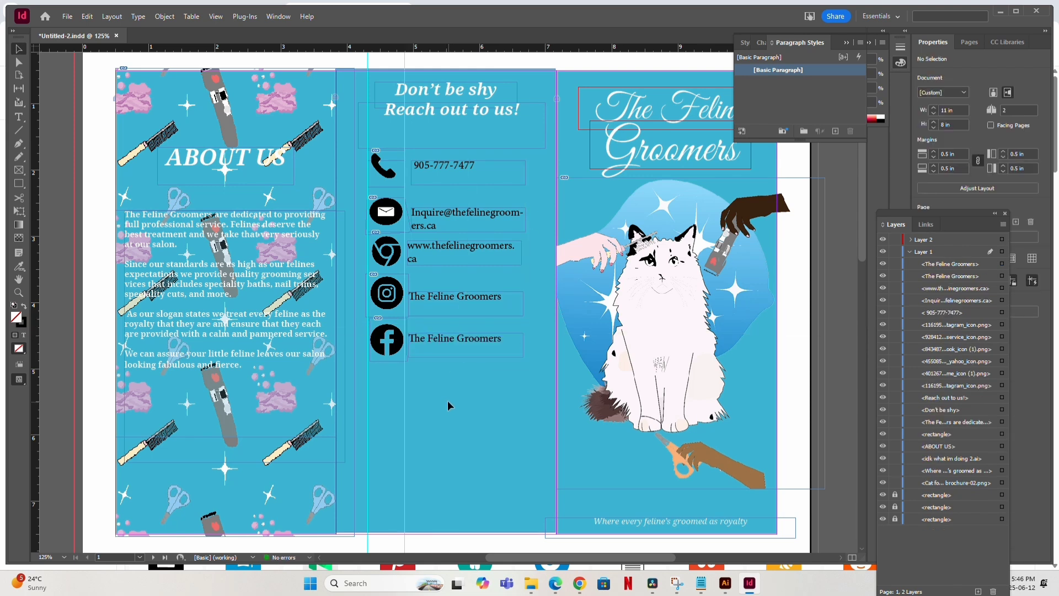
Format the phone number beside the phone icon in Droid Serif Regular at 10 pt, moving the Layers panel off the character settings.
left_click(449, 175)
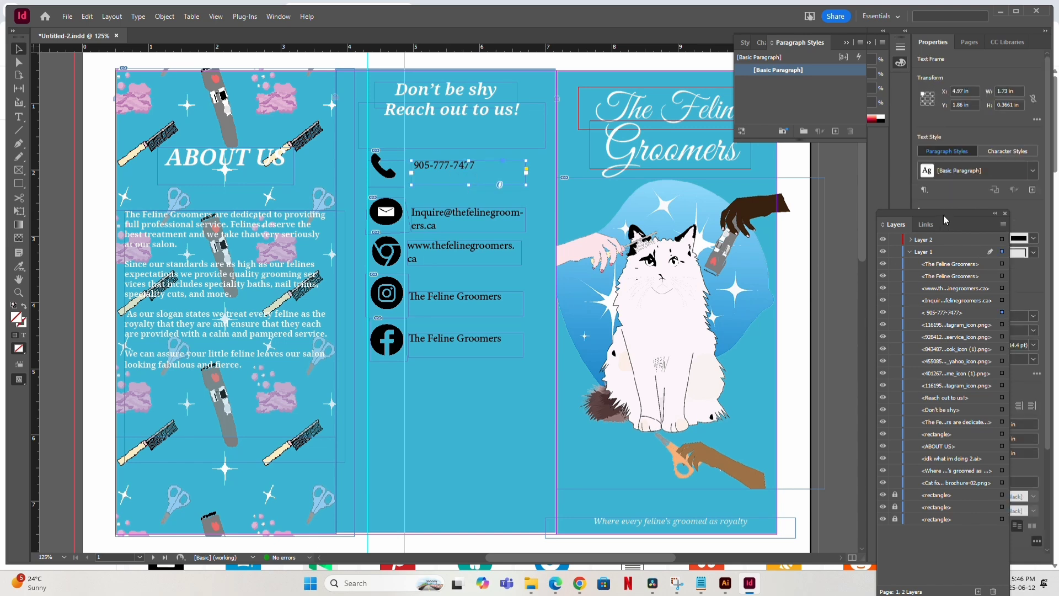
left_click_drag(943, 216, 972, 486)
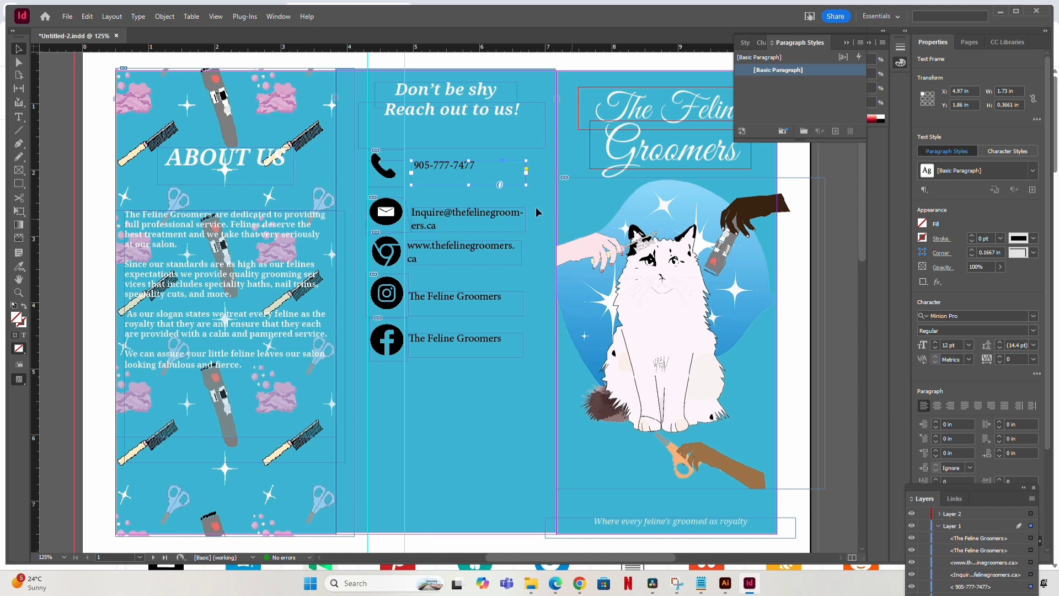
left_click(995, 315)
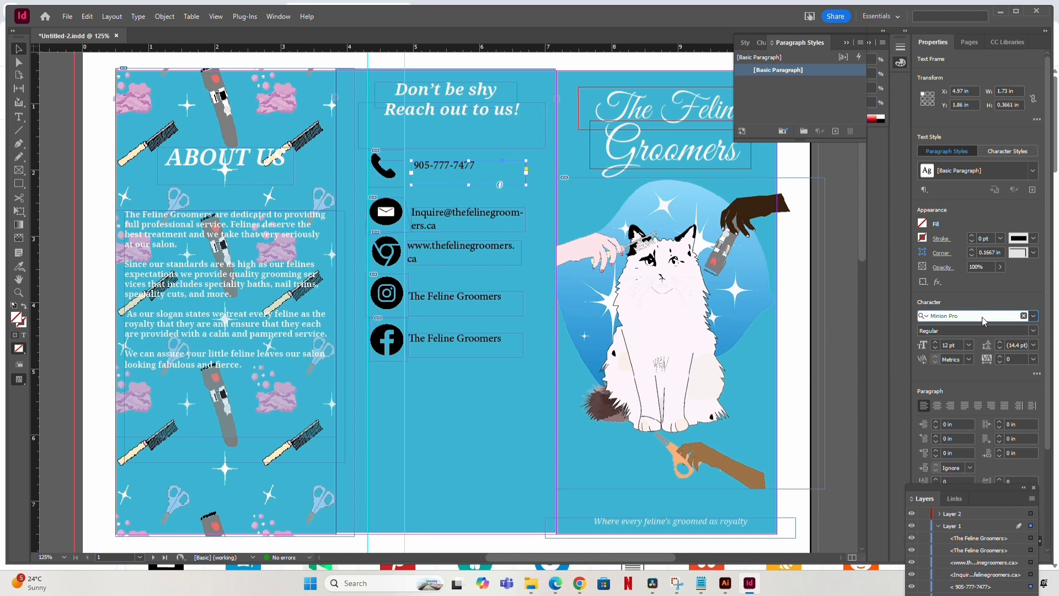
left_click_drag(961, 315, 899, 315)
type("droid")
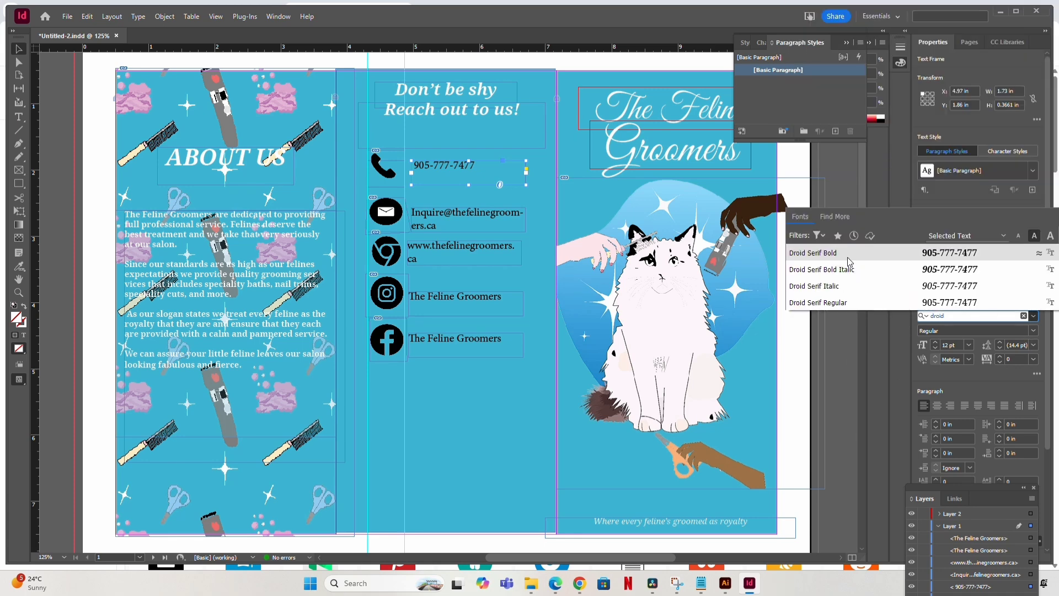
left_click(856, 303)
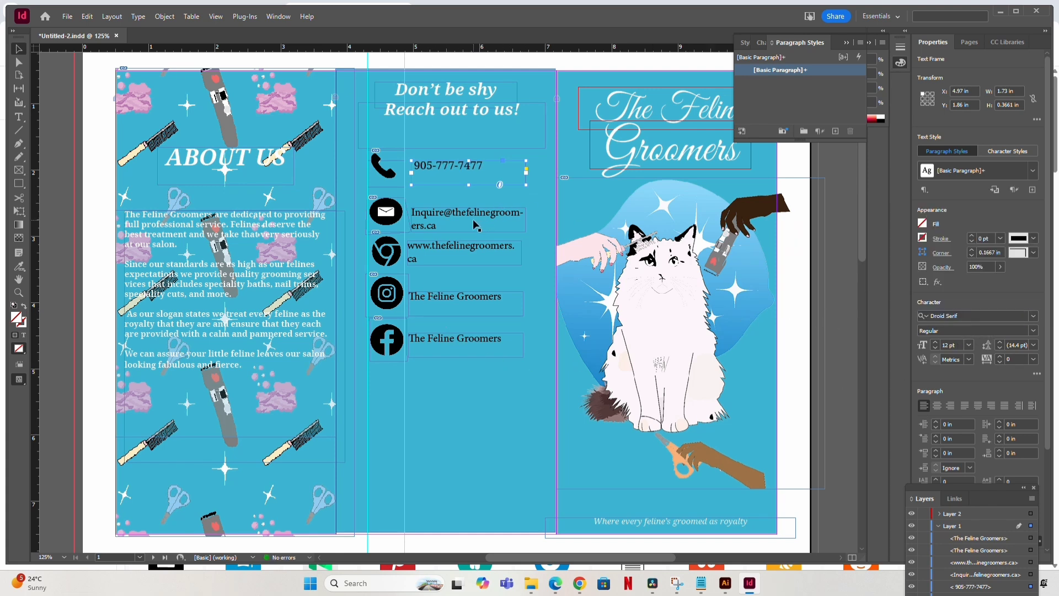
left_click(936, 349)
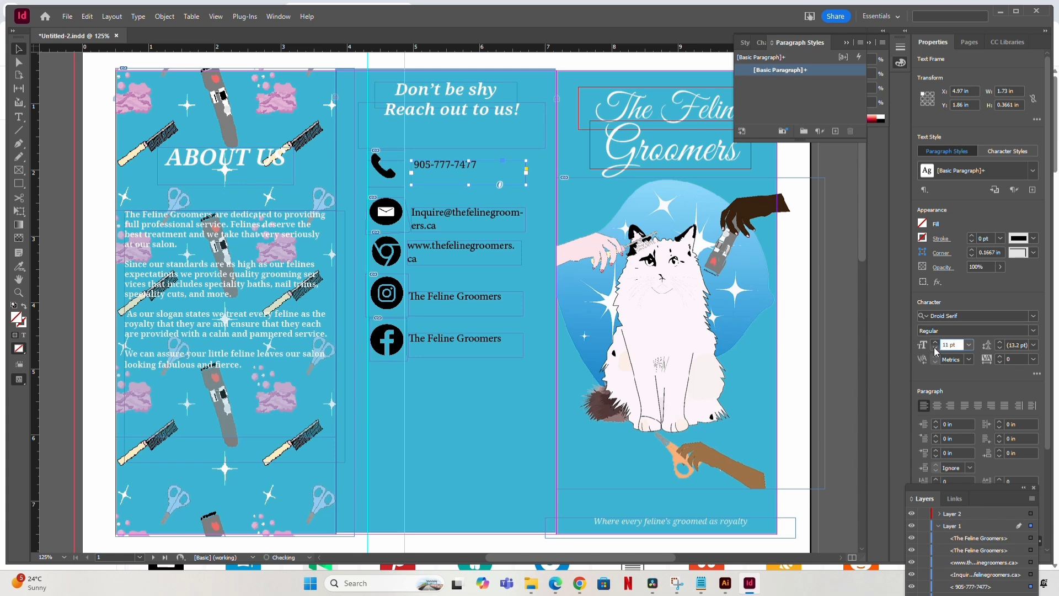
Format the email, web address, Instagram and Facebook text frames together in Droid Serif Regular at 10 pt.
left_click(452, 212)
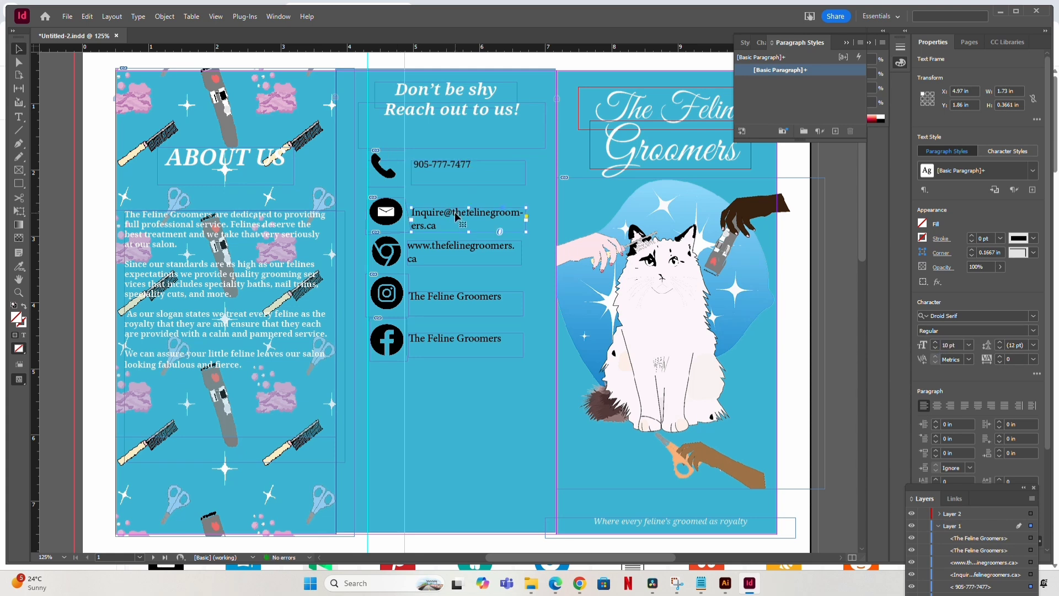
left_click(458, 250, "shift")
left_click(461, 306, "shift")
left_click(472, 352, "shift")
left_click(995, 315)
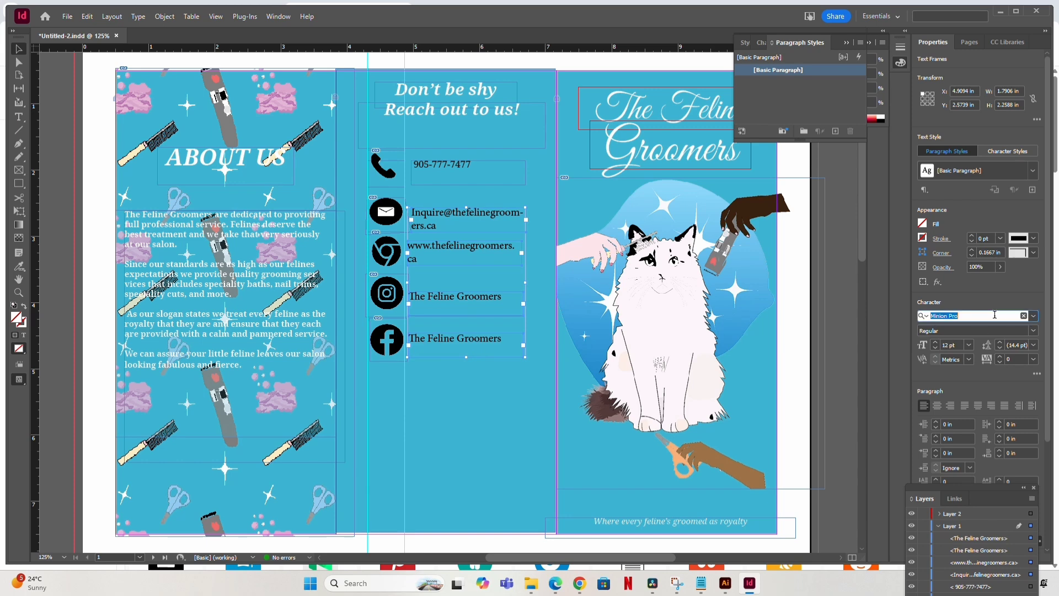
type("droid")
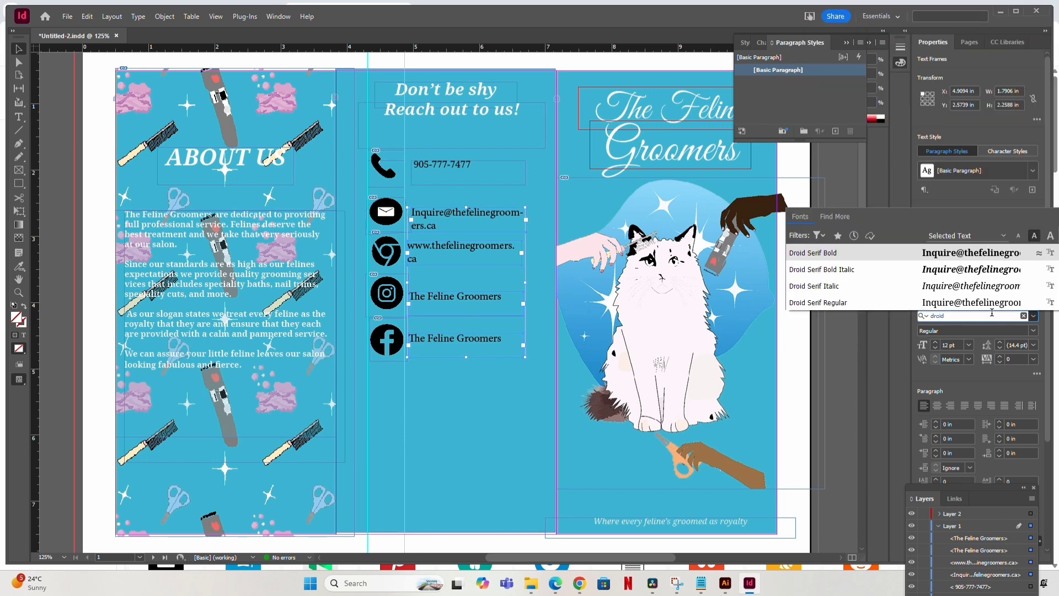
left_click(882, 305)
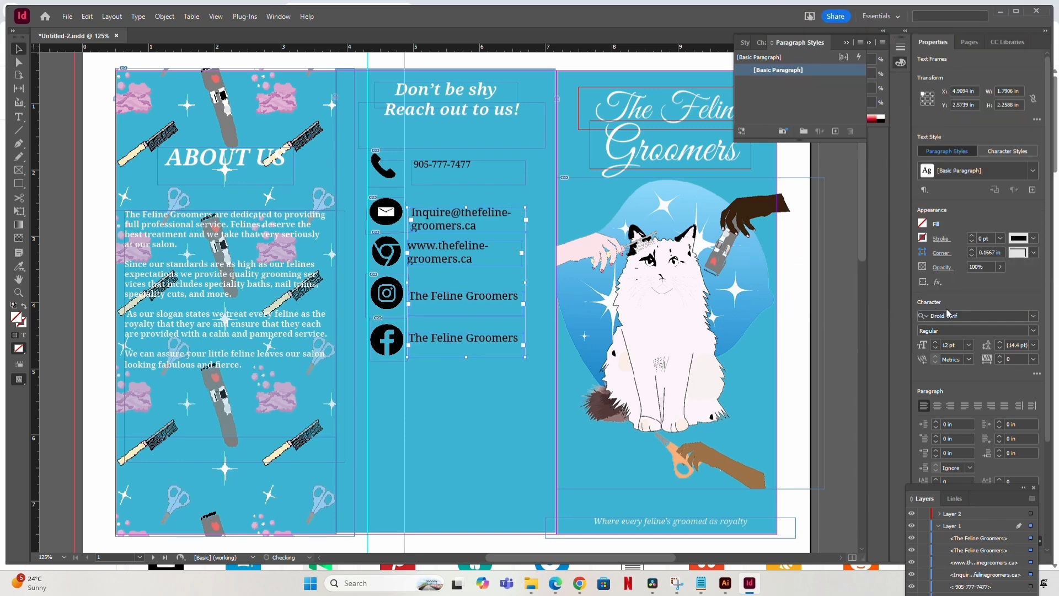
left_click(946, 345)
type("10")
key("Return")
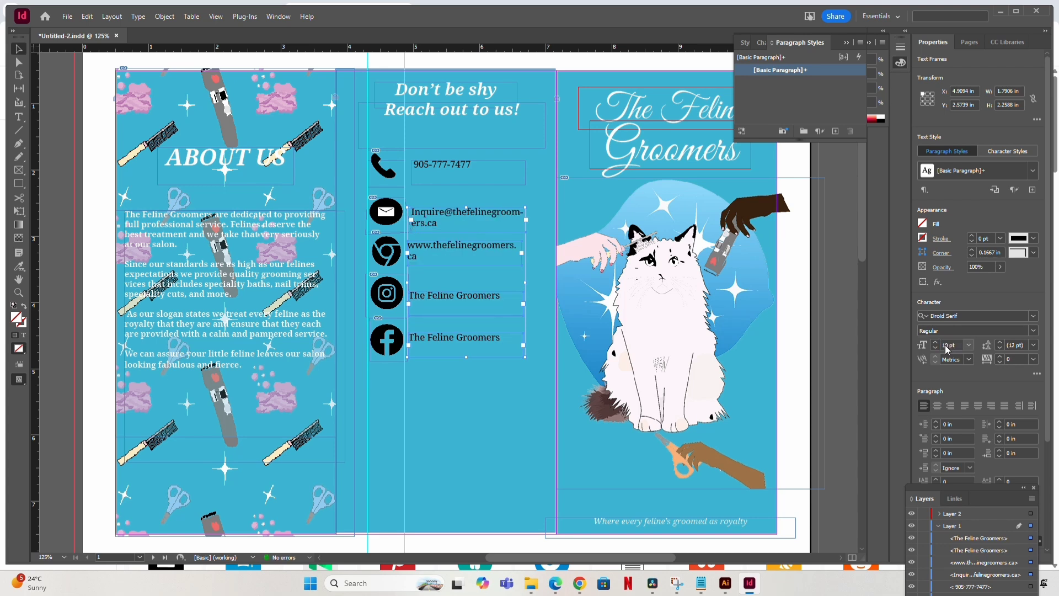
left_click(491, 408)
left_click(487, 207)
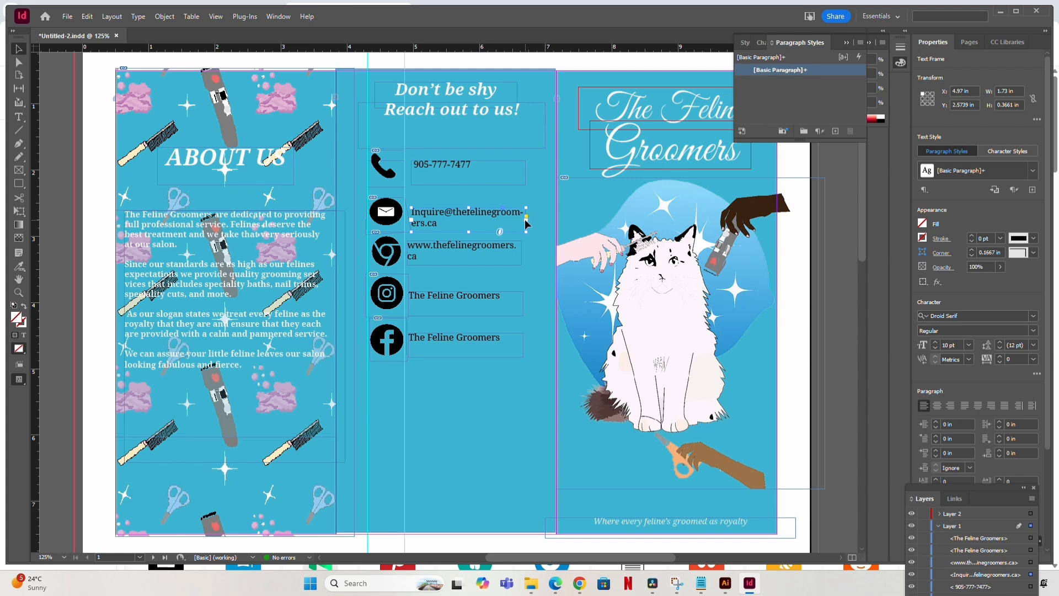
left_click_drag(525, 220, 535, 223)
left_click(535, 225)
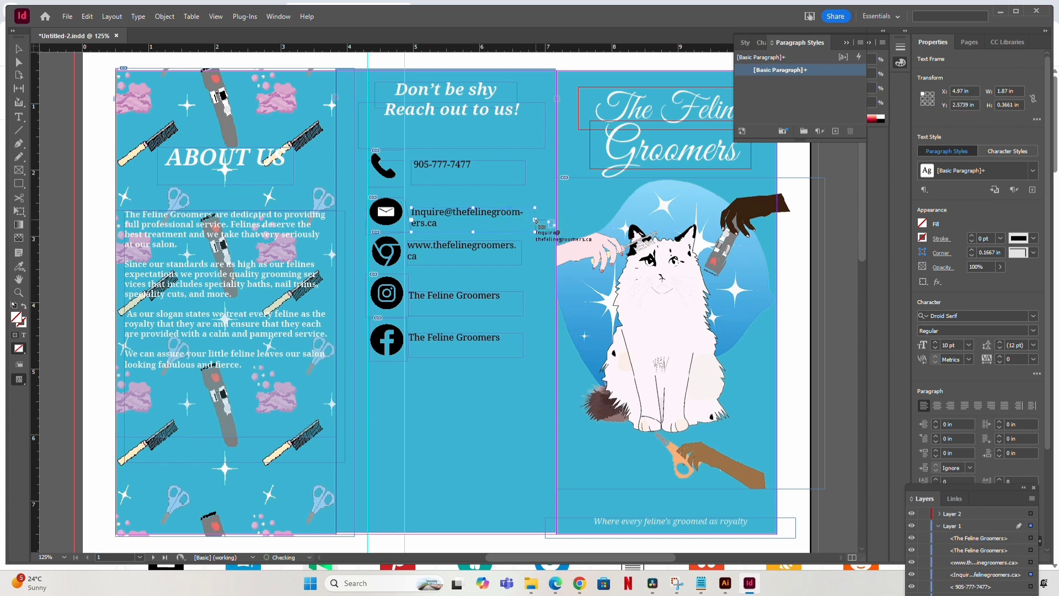
left_click_drag(536, 221, 545, 535)
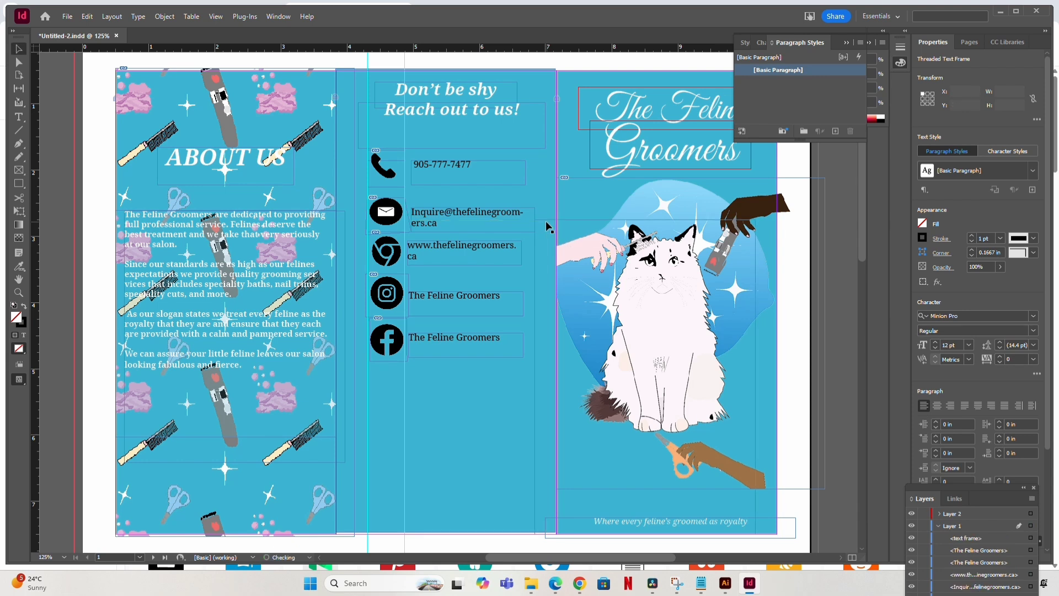
key("ctrl+z")
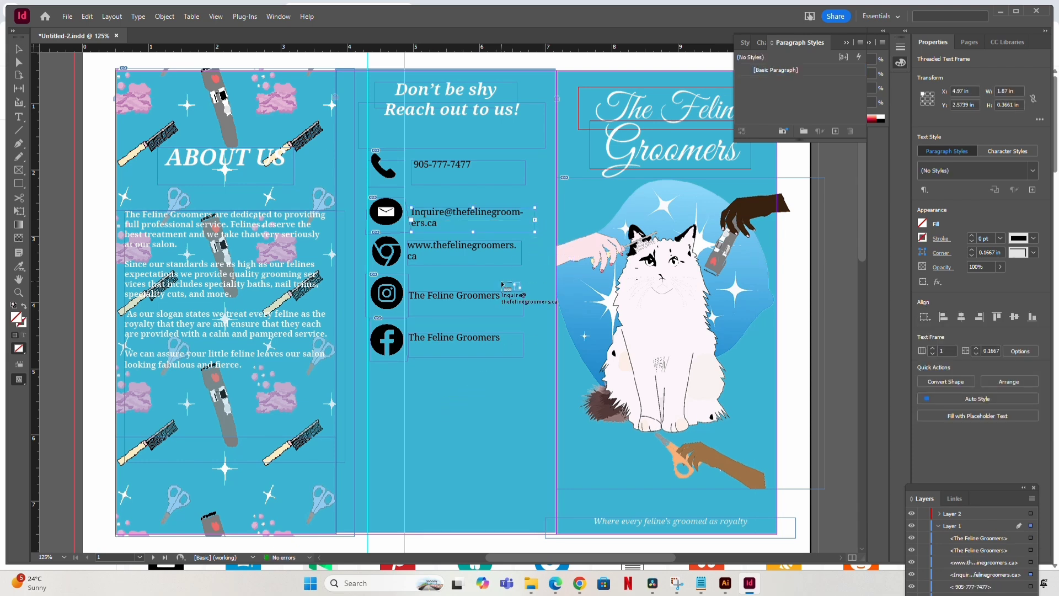
left_click(20, 51)
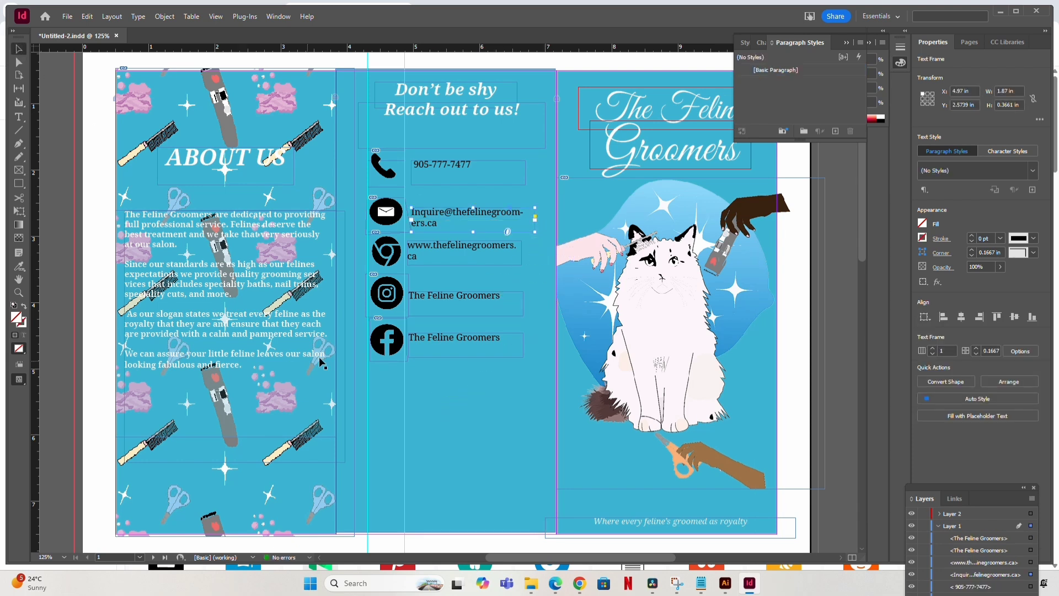
left_click(536, 220)
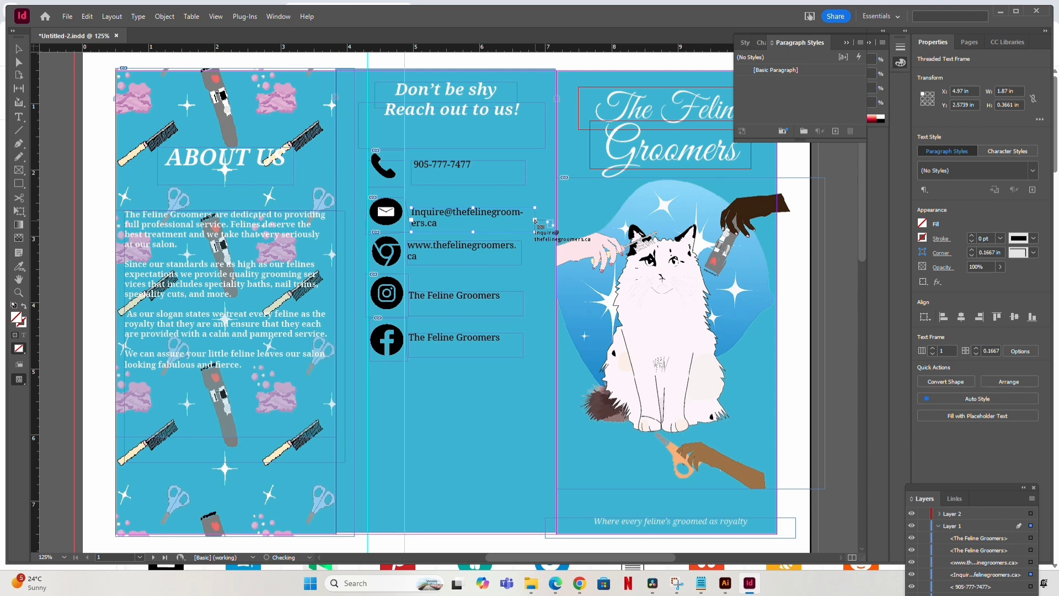
left_click_drag(534, 191, 534, 192)
left_click(504, 194)
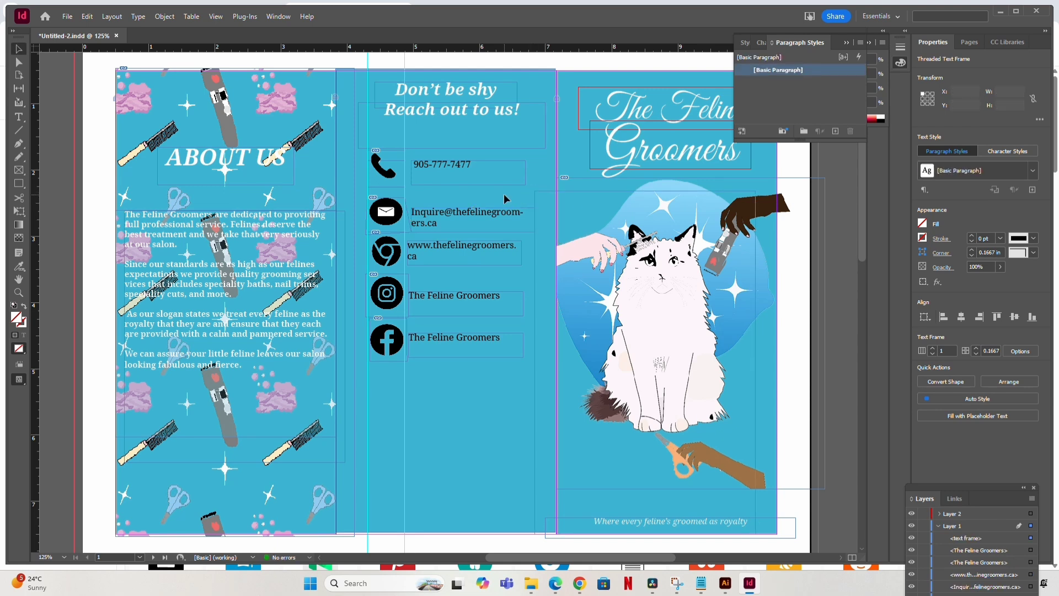
Widen the email and web address frames so each address fits on one line, and nudge the phone number frame slightly upward.
left_click(525, 228)
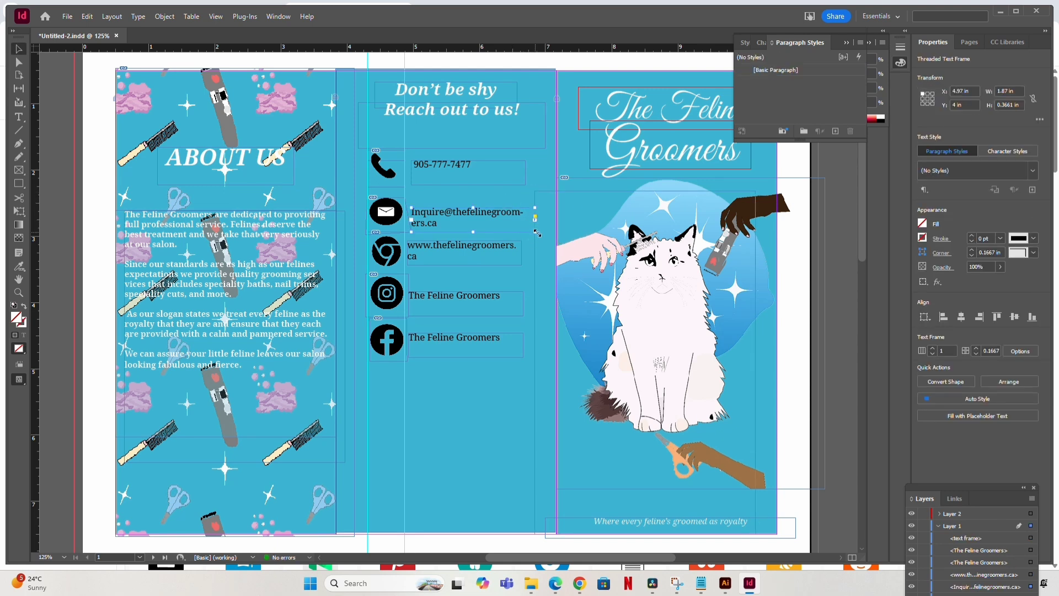
left_click_drag(535, 231, 551, 232)
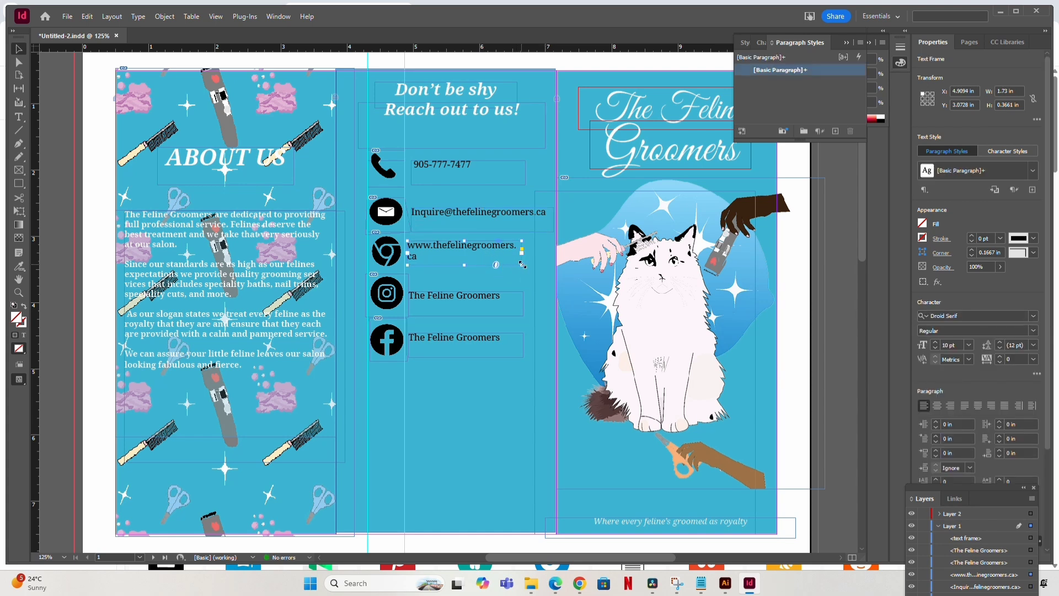
left_click_drag(522, 265, 539, 265)
left_click(454, 165)
left_click_drag(453, 164, 452, 161)
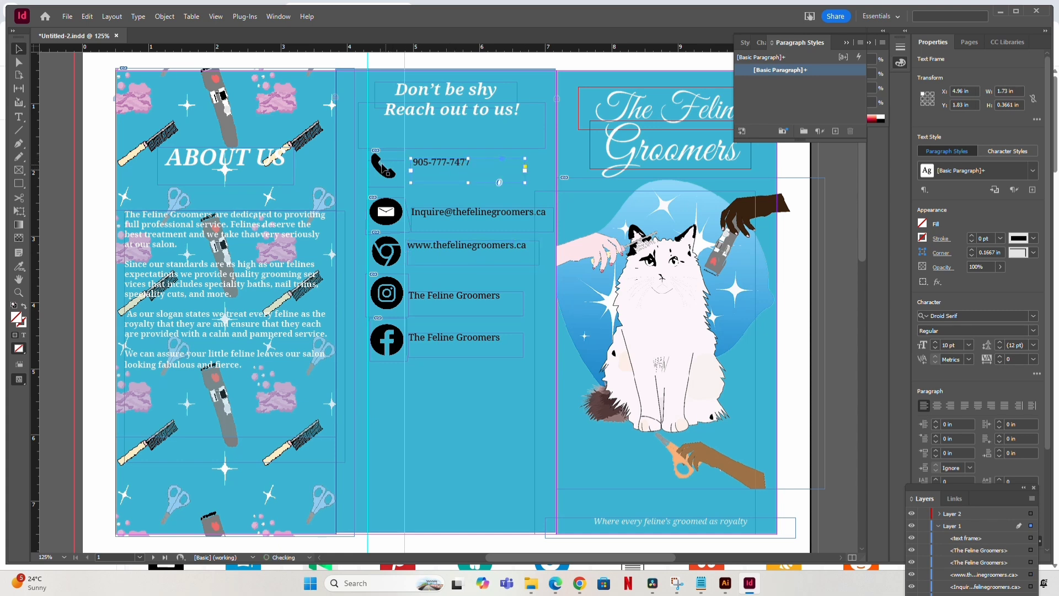
Delete the two vertical guides crossing the contact panel and turn on Overprint Preview.
left_click(369, 107)
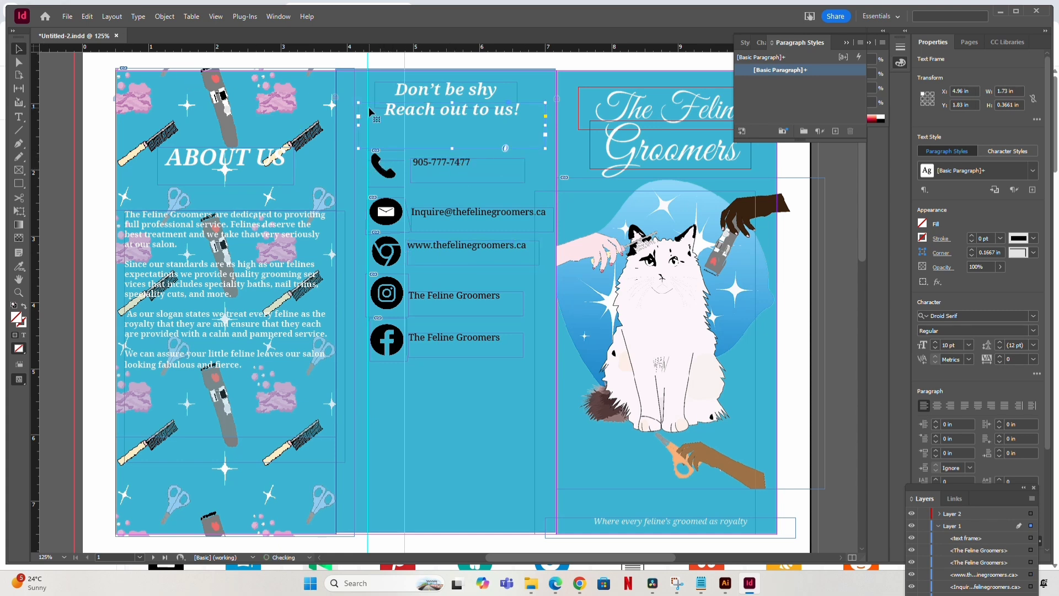
left_click(367, 64)
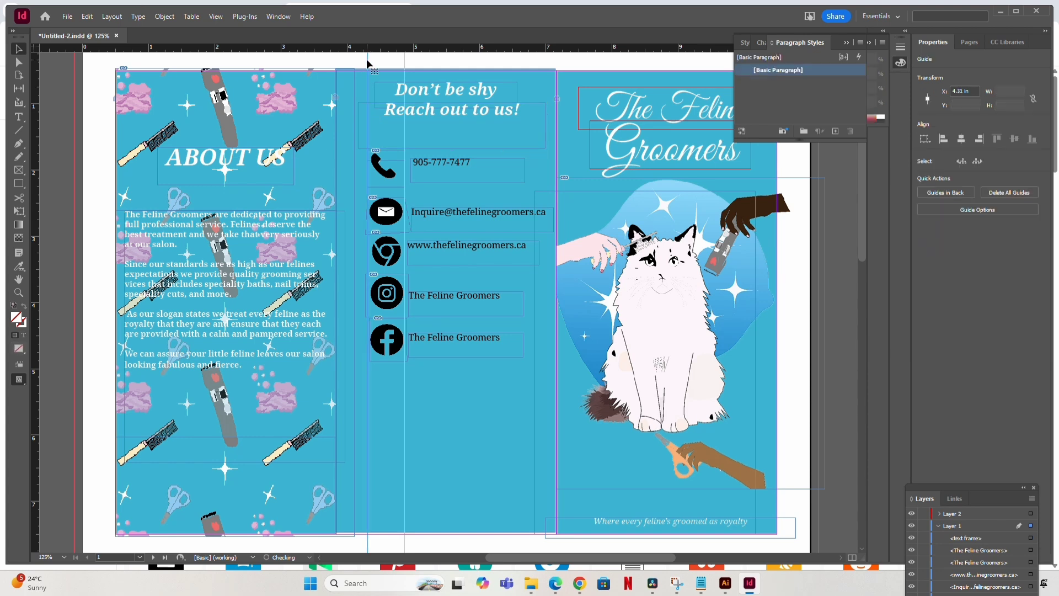
key("Delete")
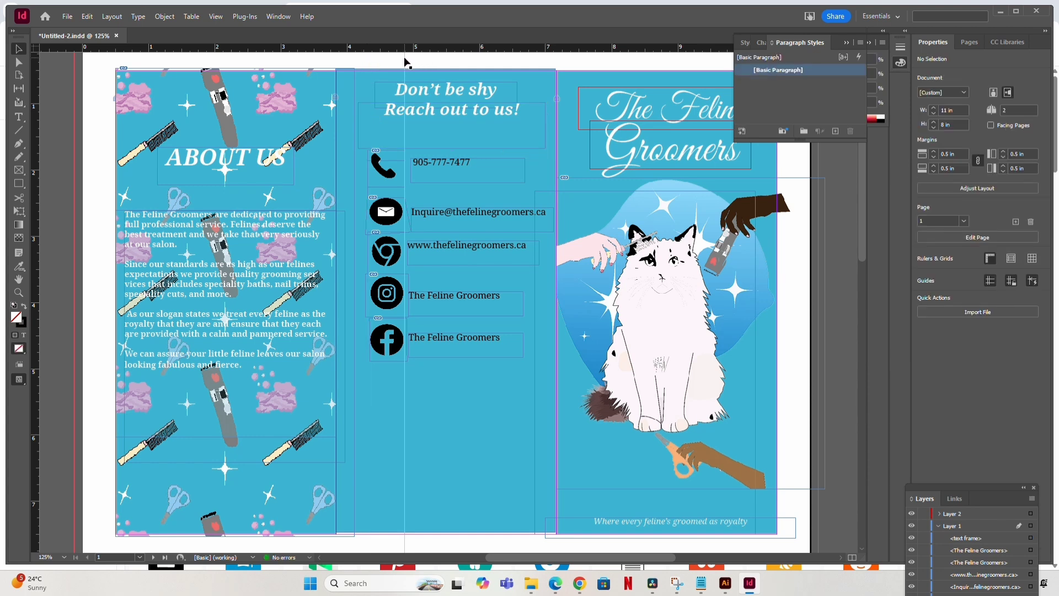
left_click(405, 58)
key("Delete")
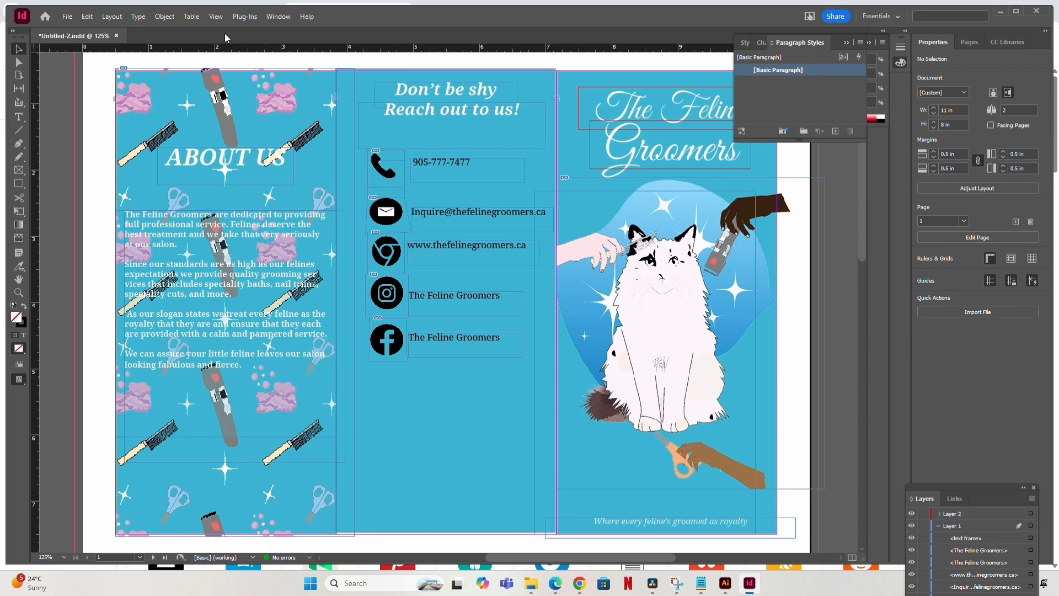
left_click(221, 16)
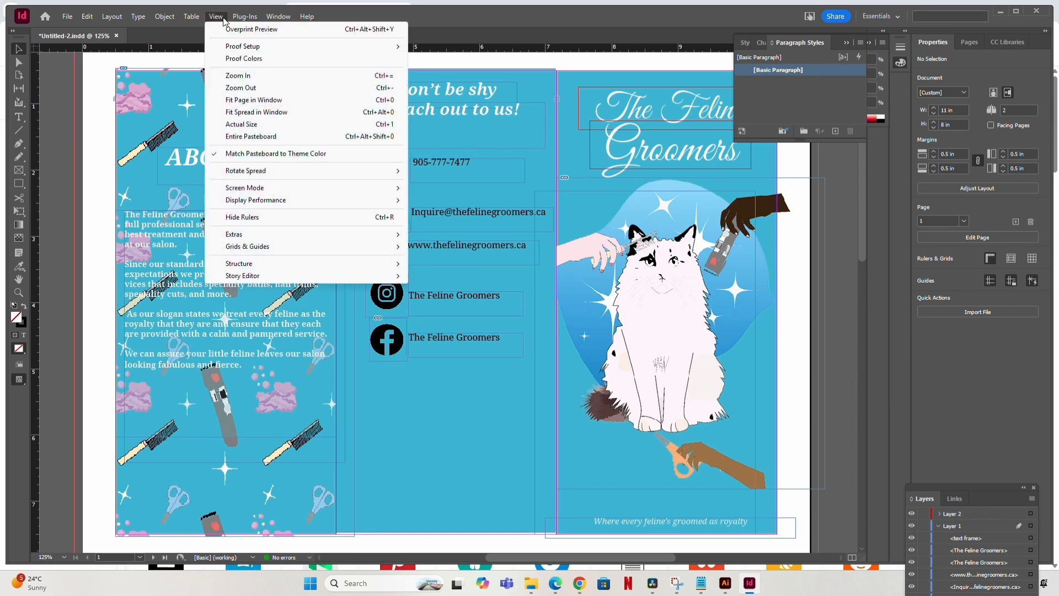
left_click(230, 30)
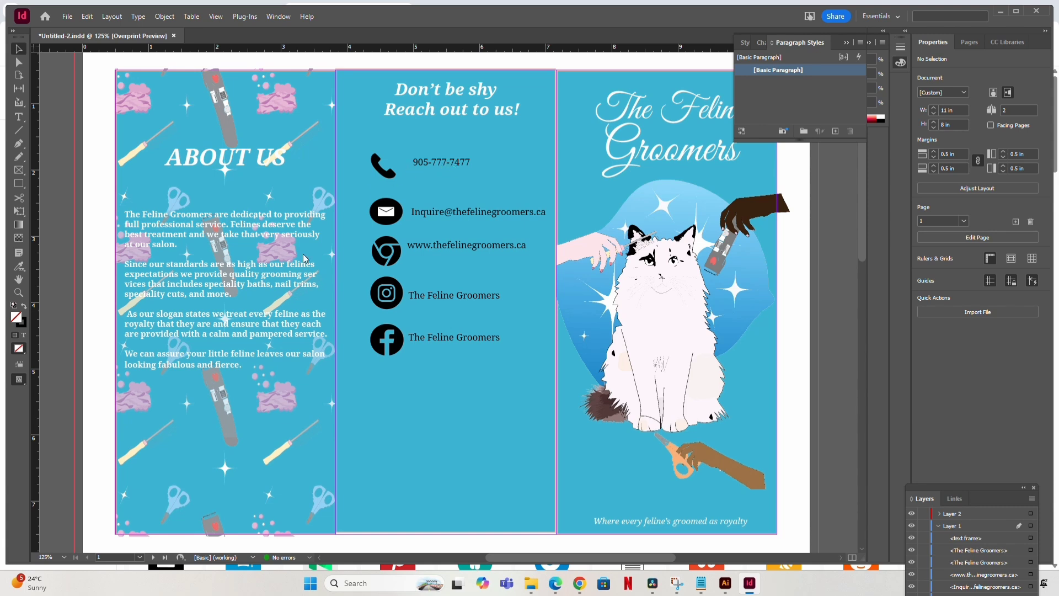
left_click_drag(218, 287, 213, 274)
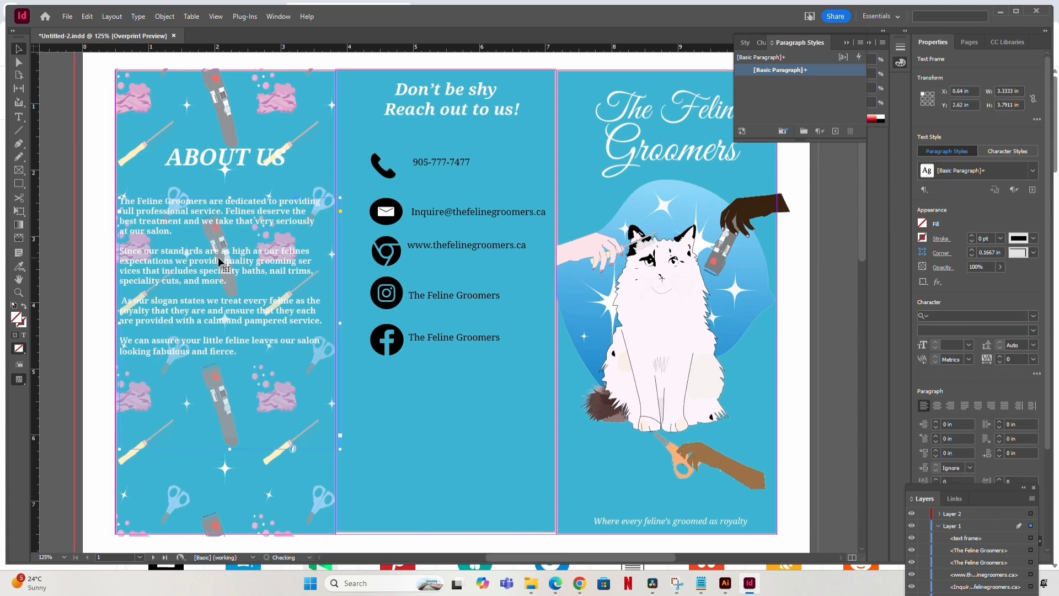
key("ctrl+z")
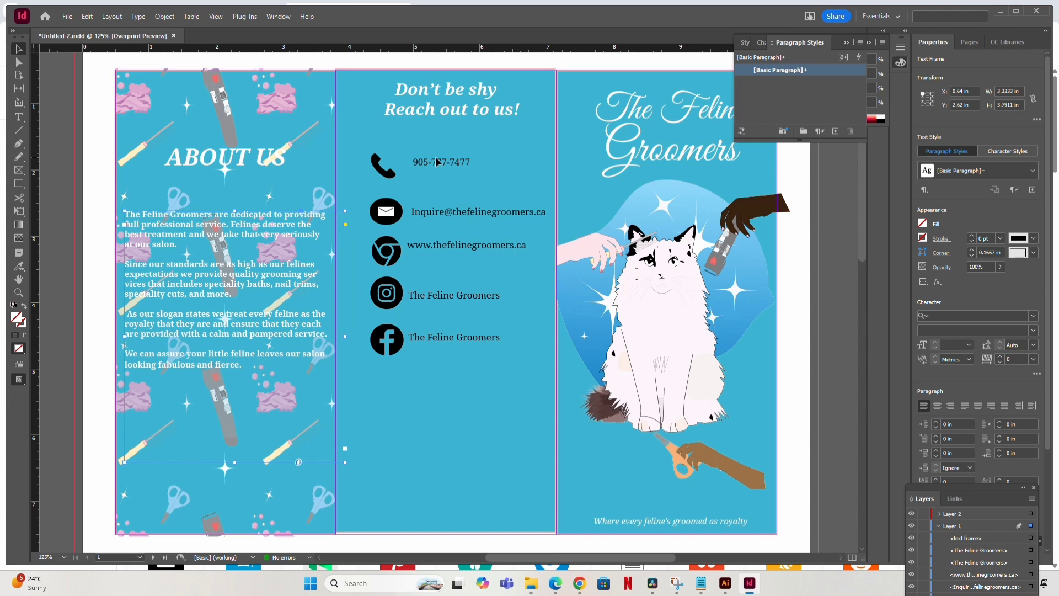
left_click(433, 186)
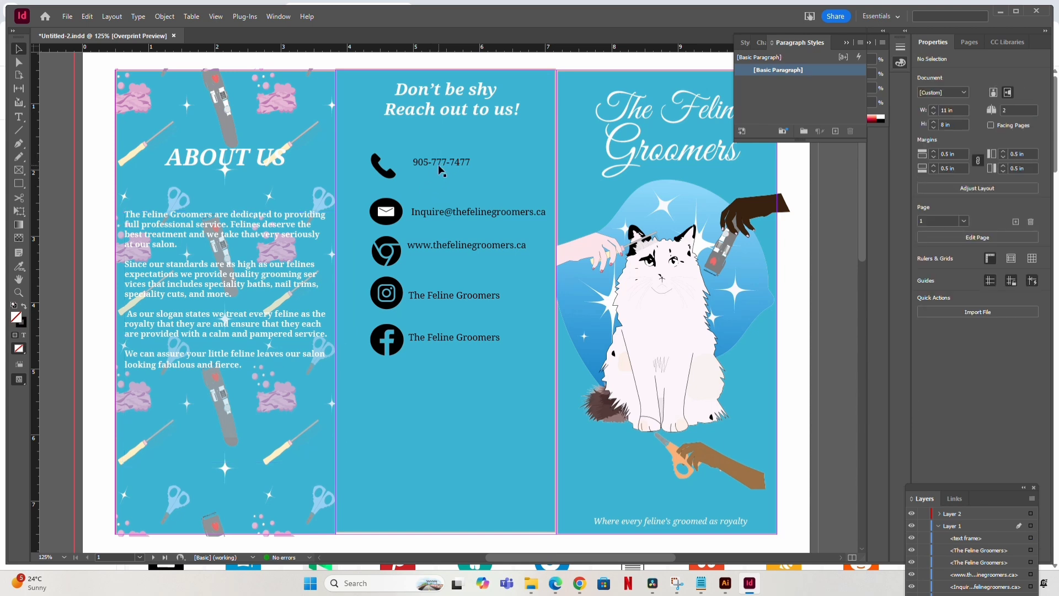
left_click(438, 164)
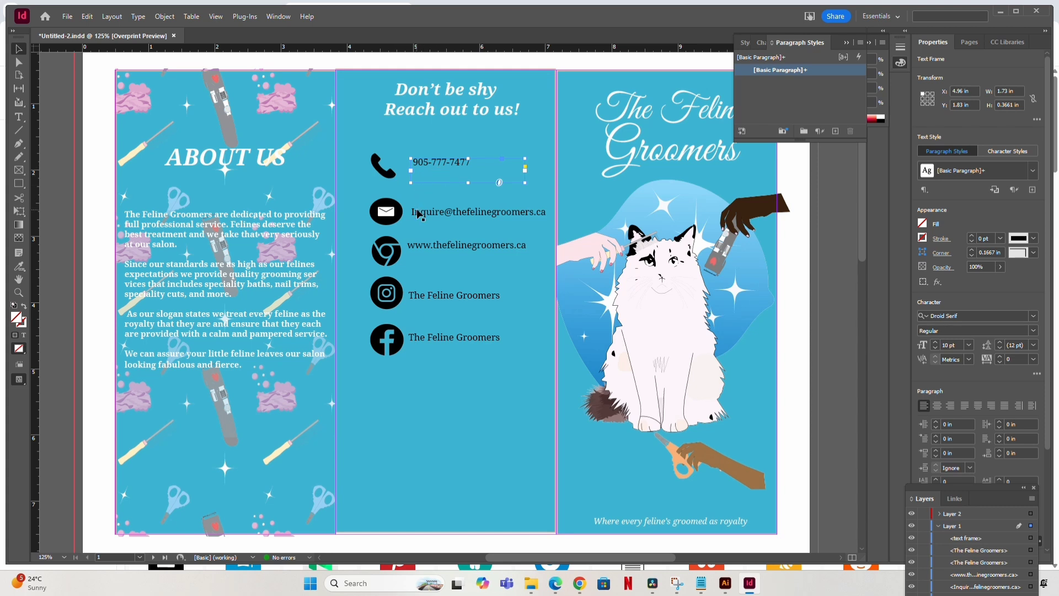
left_click(431, 195)
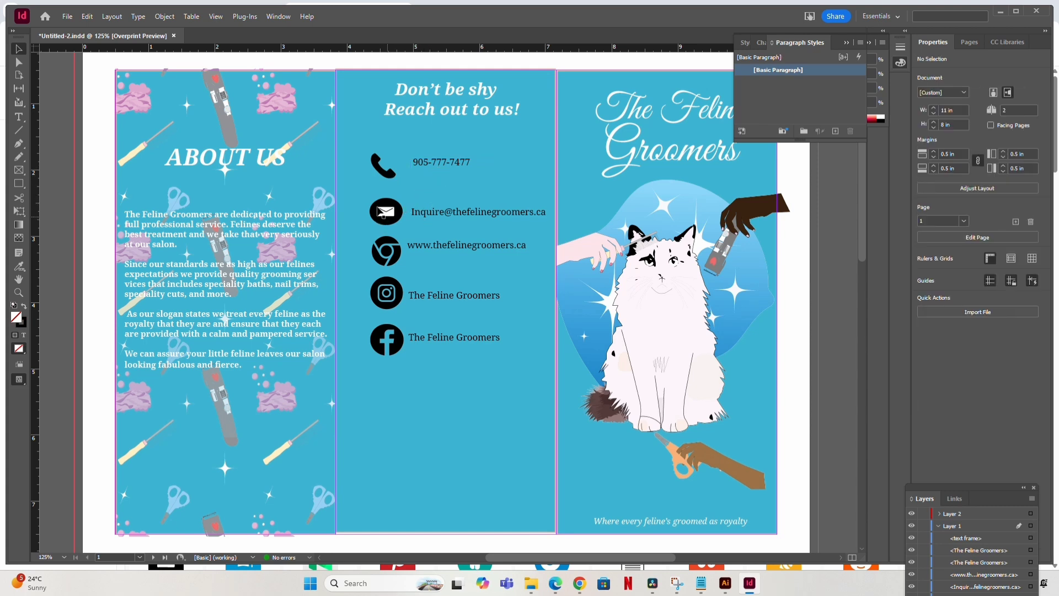
left_click_drag(359, 139, 411, 202)
key("ctrl+z")
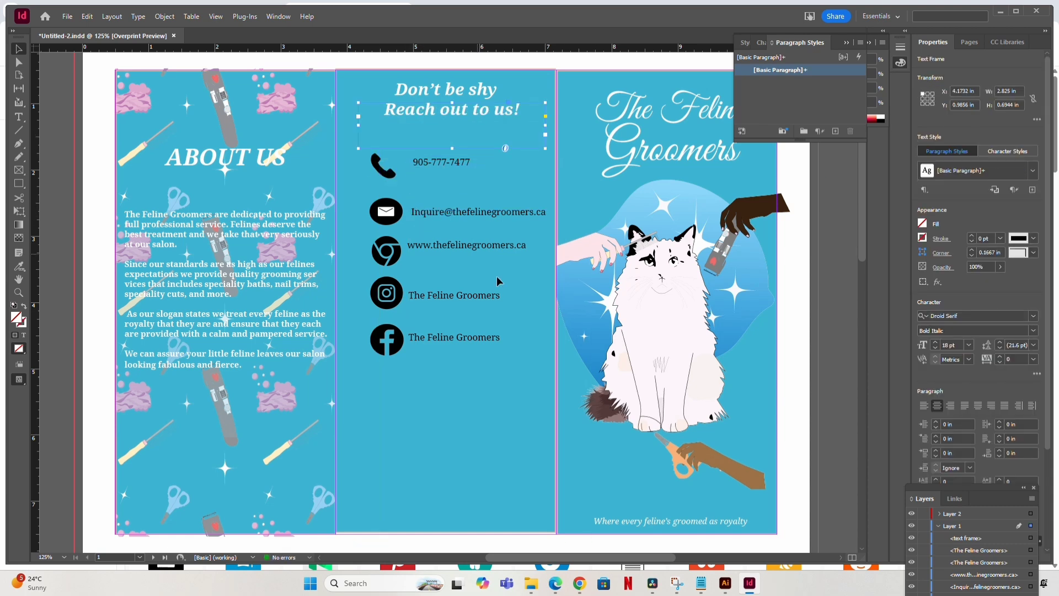
Select the five contact icons and their text without the heading, shift them slightly left and line up the text along a vertical guide.
left_click_drag(523, 404, 358, 138)
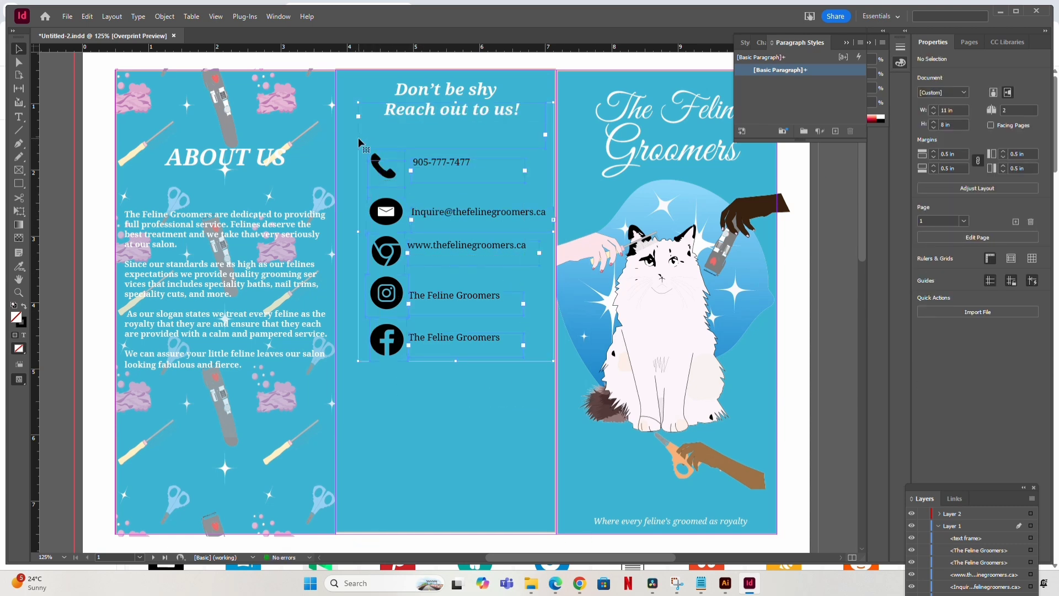
left_click(519, 413)
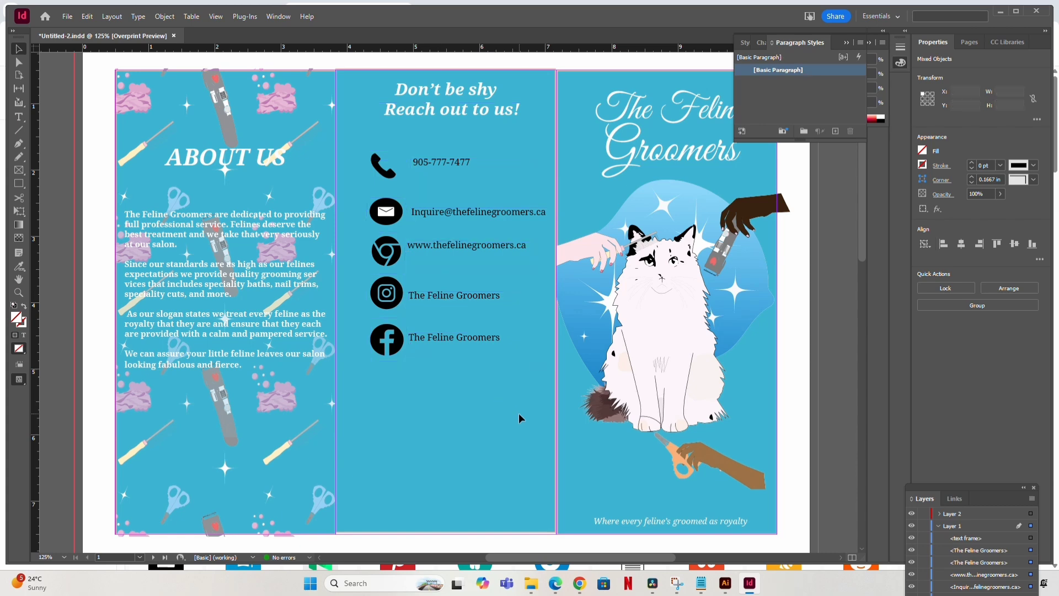
left_click_drag(533, 389, 372, 160)
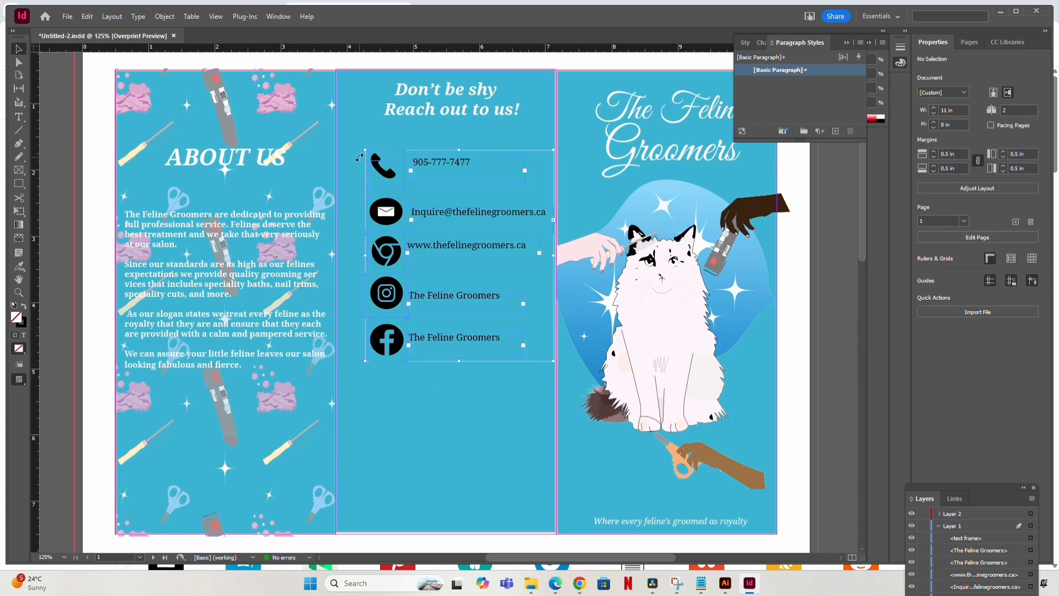
scroll(451, 305, "down", 2)
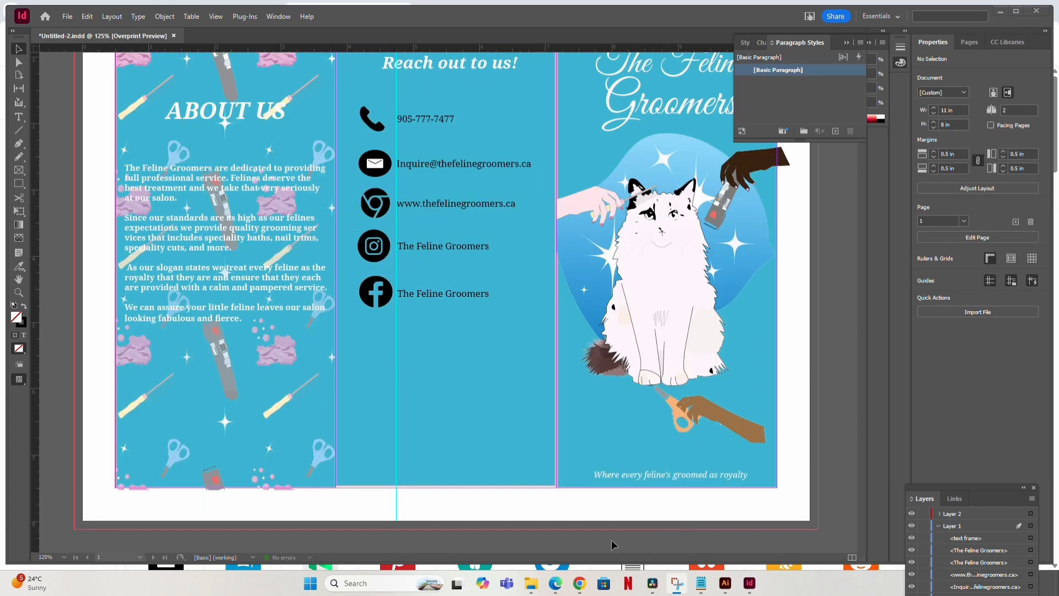
Switch to Iconfinder in Chrome and search its icons for "qr code".
left_click(577, 584)
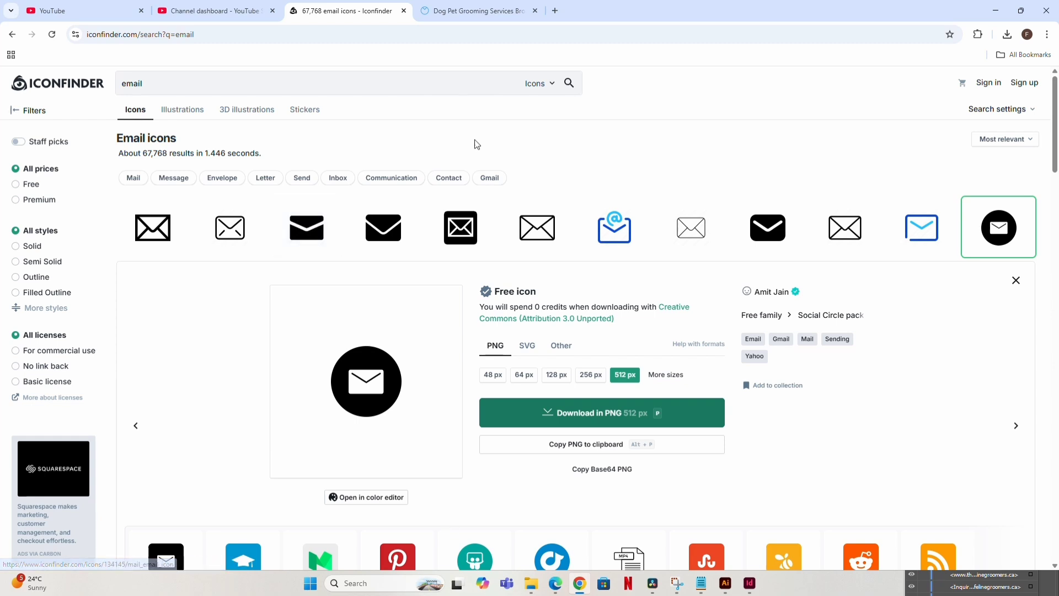
left_click_drag(149, 86, 99, 94)
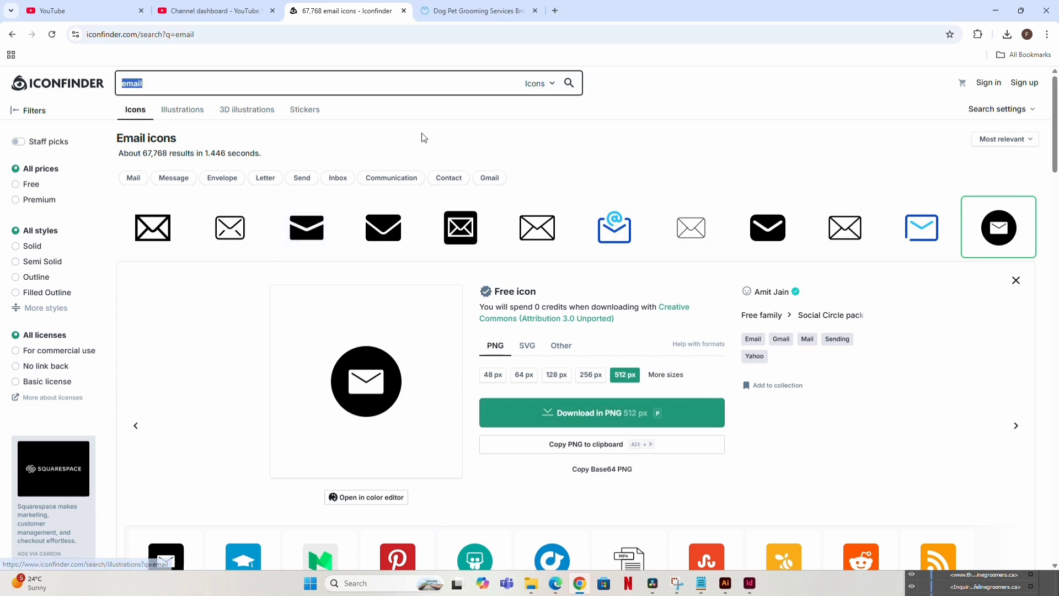
type("qr code")
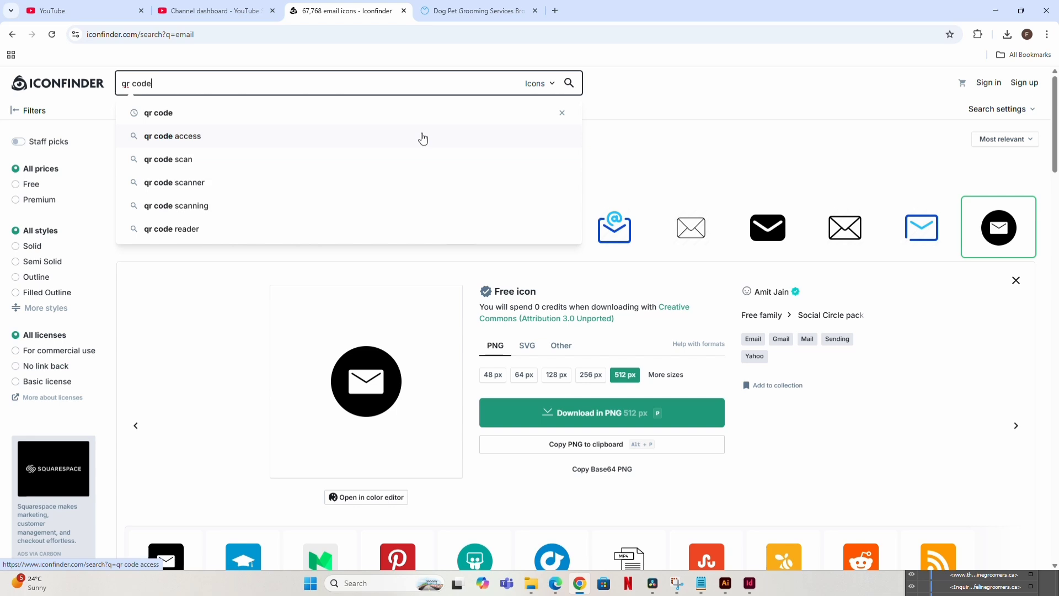
key("Return")
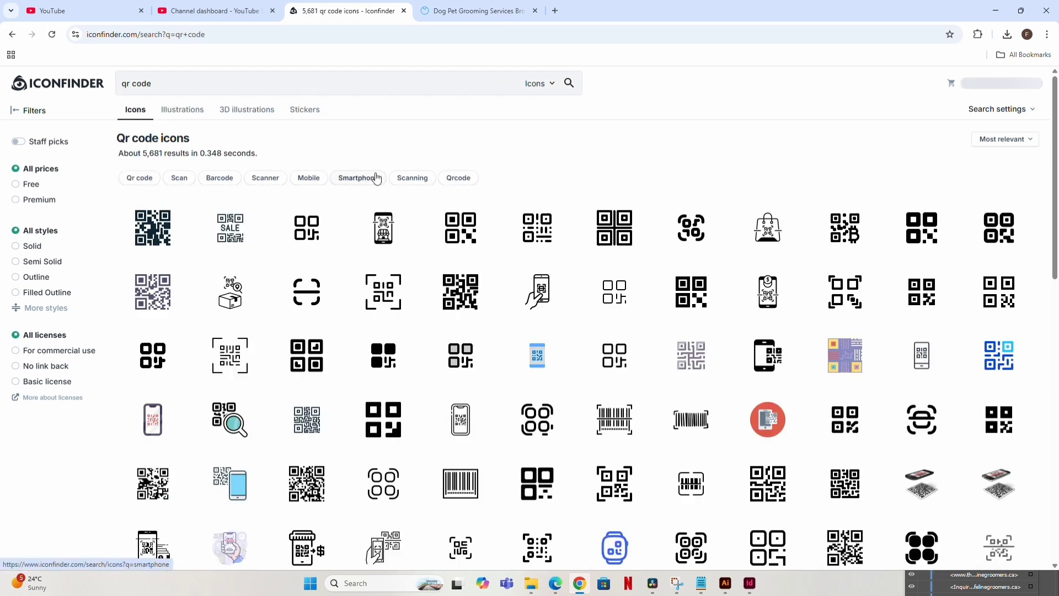
Limit the QR code icon results to free ones and browse through them for a suitable icon.
left_click(141, 232)
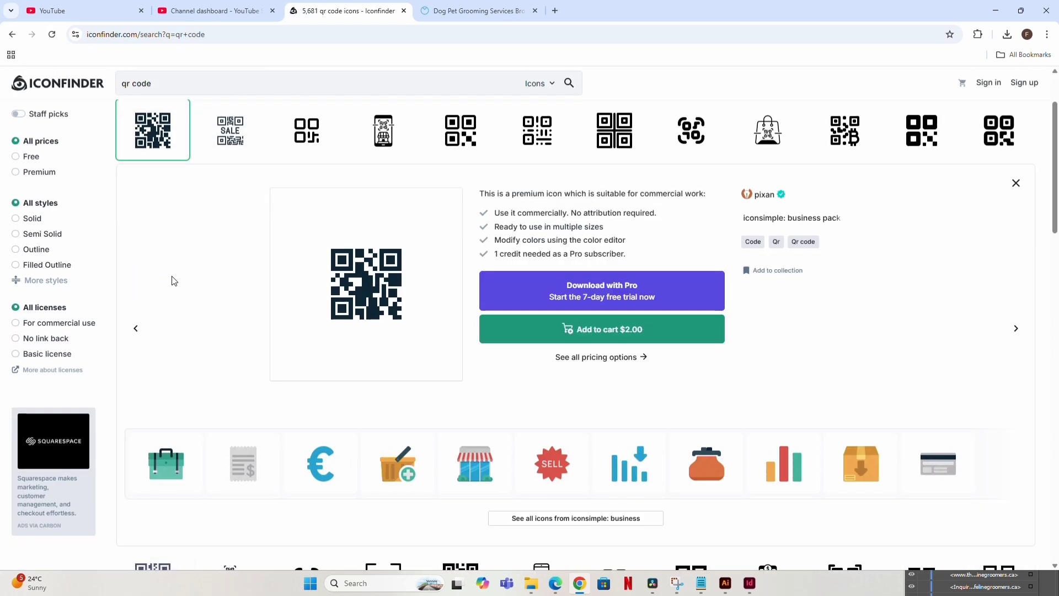
left_click(31, 156)
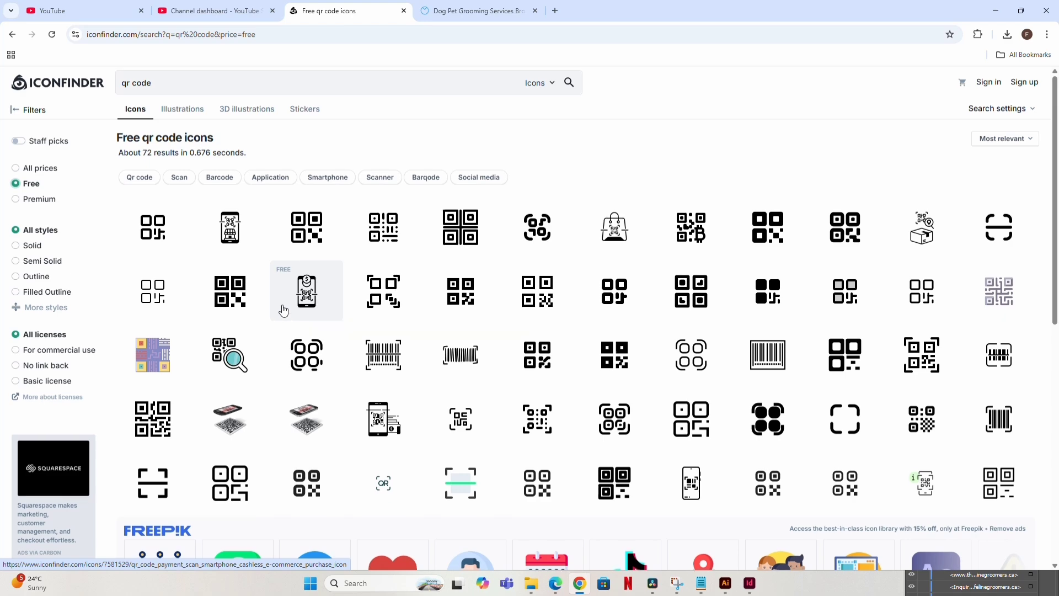
scroll(283, 310, "down", 7)
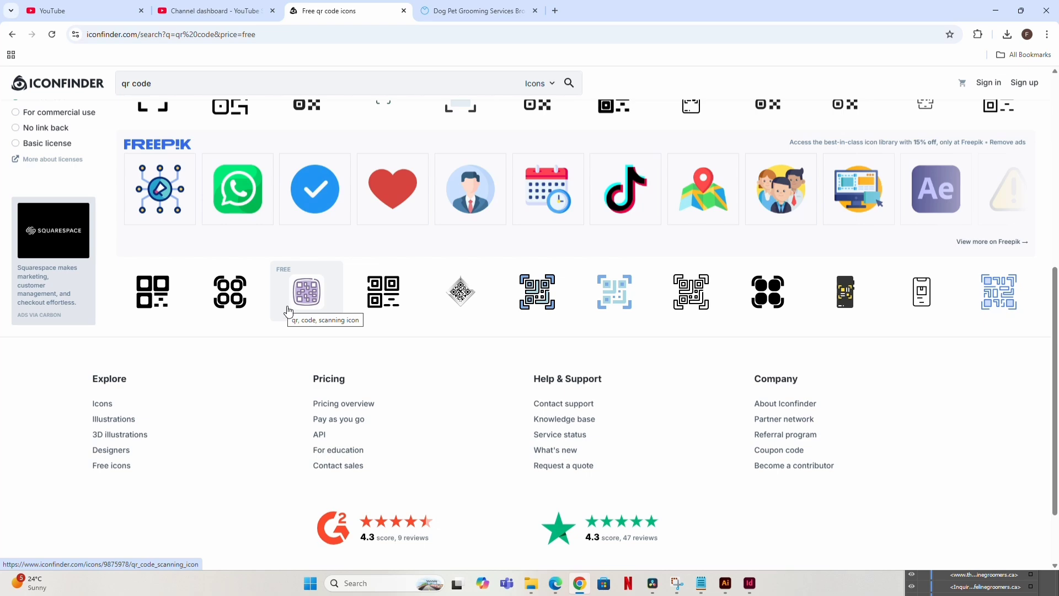
scroll(346, 320, "down", 2)
scroll(346, 320, "up", 4)
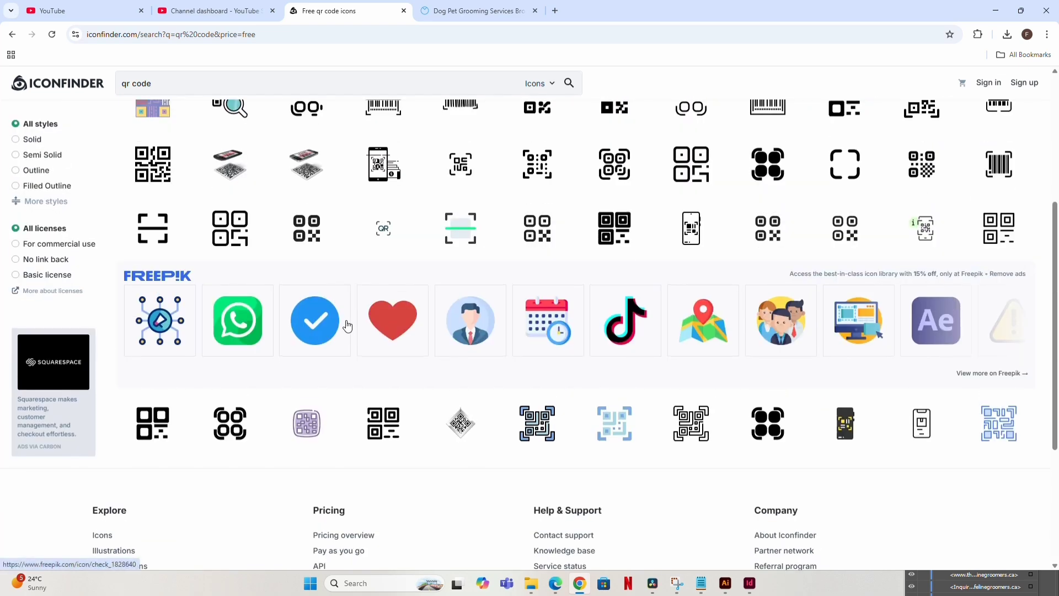
scroll(347, 325, "up", 3)
scroll(344, 317, "up", 2)
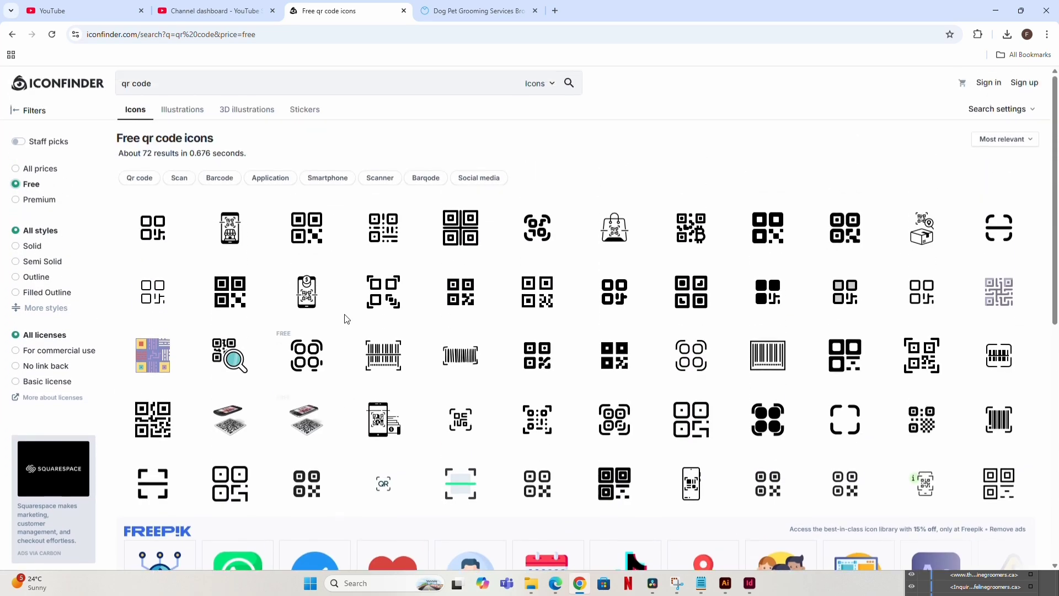
Rerun the free QR code icon search and download the Bootstrap QR code icon as a 512 px PNG.
left_click(293, 88)
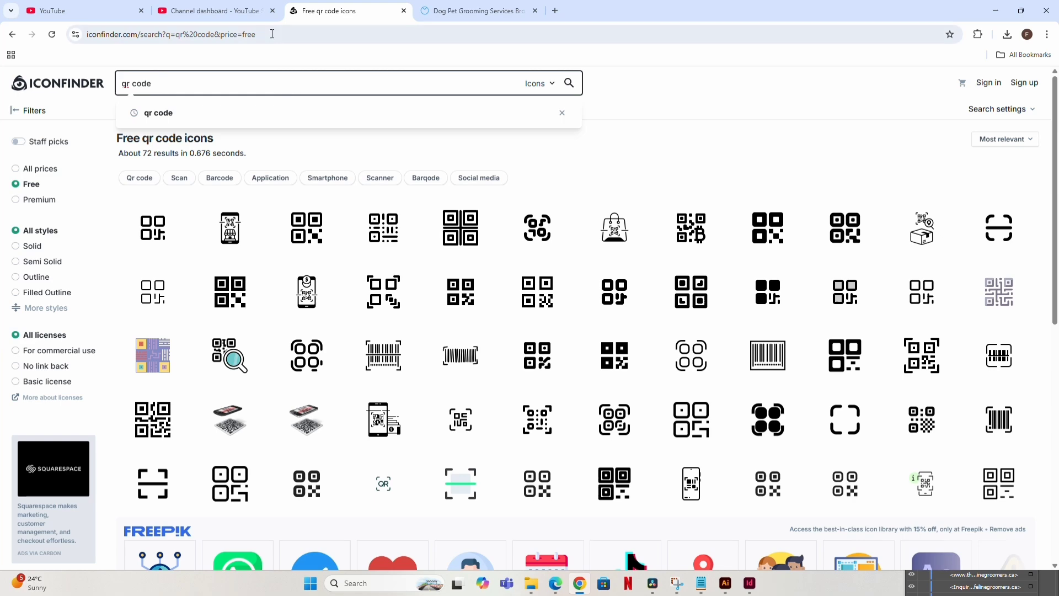
key("Return")
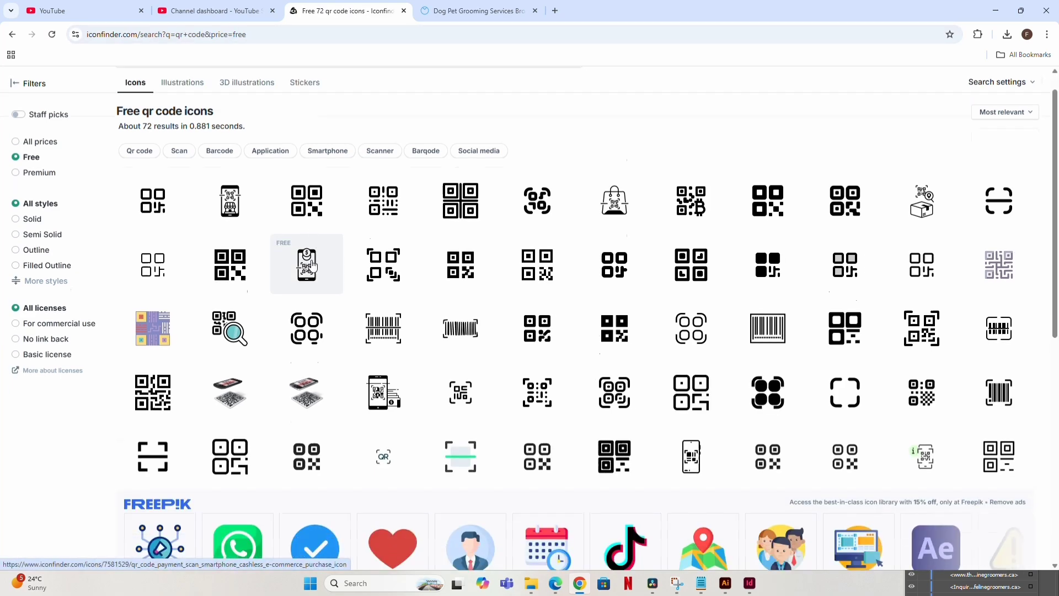
scroll(313, 266, "down", 3)
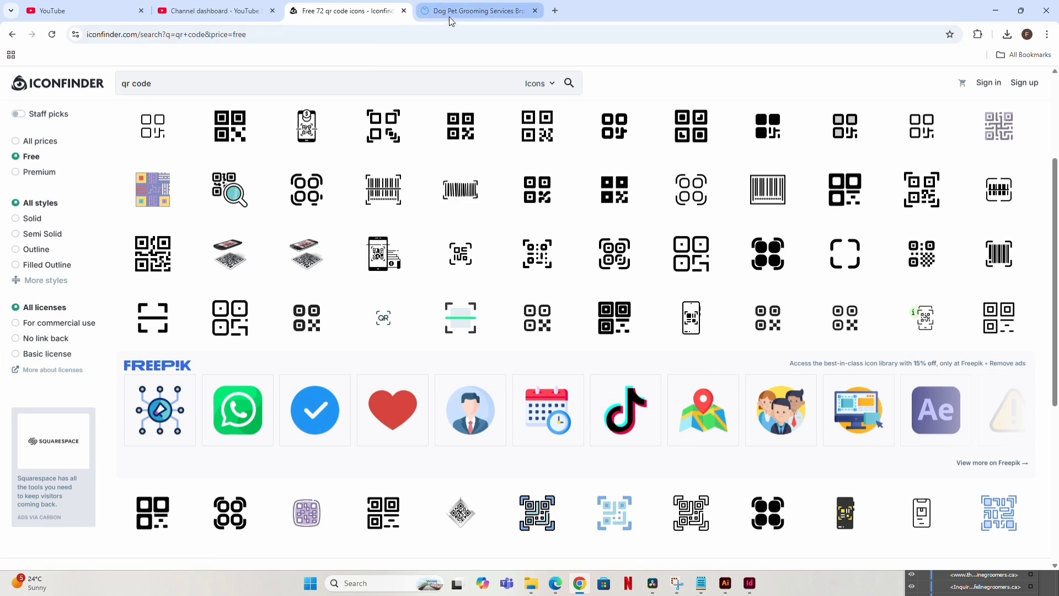
scroll(760, 239, "up", 2)
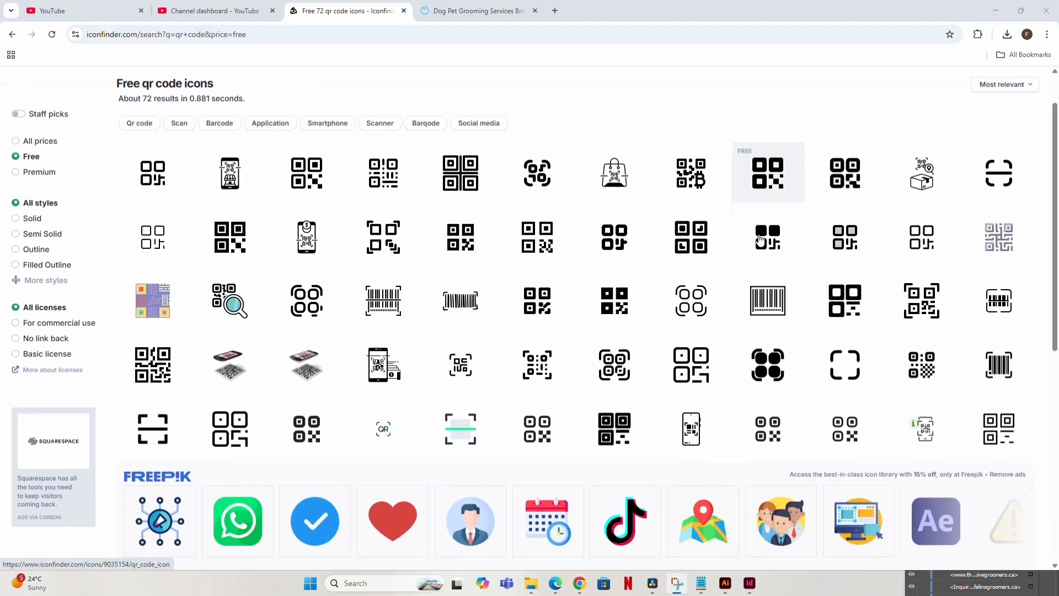
scroll(760, 238, "down", 2)
left_click(146, 330)
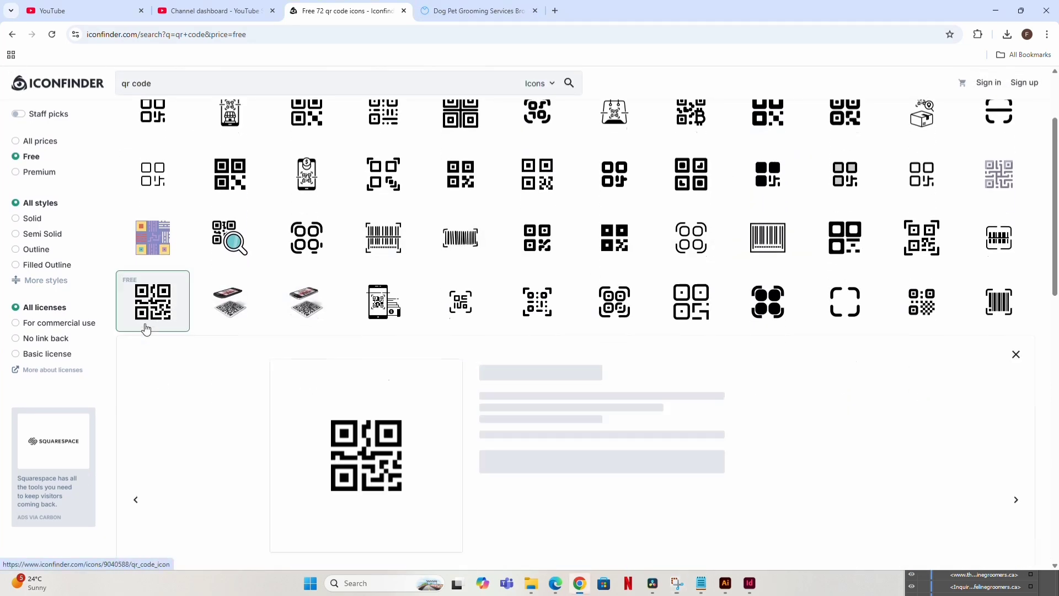
left_click(595, 327)
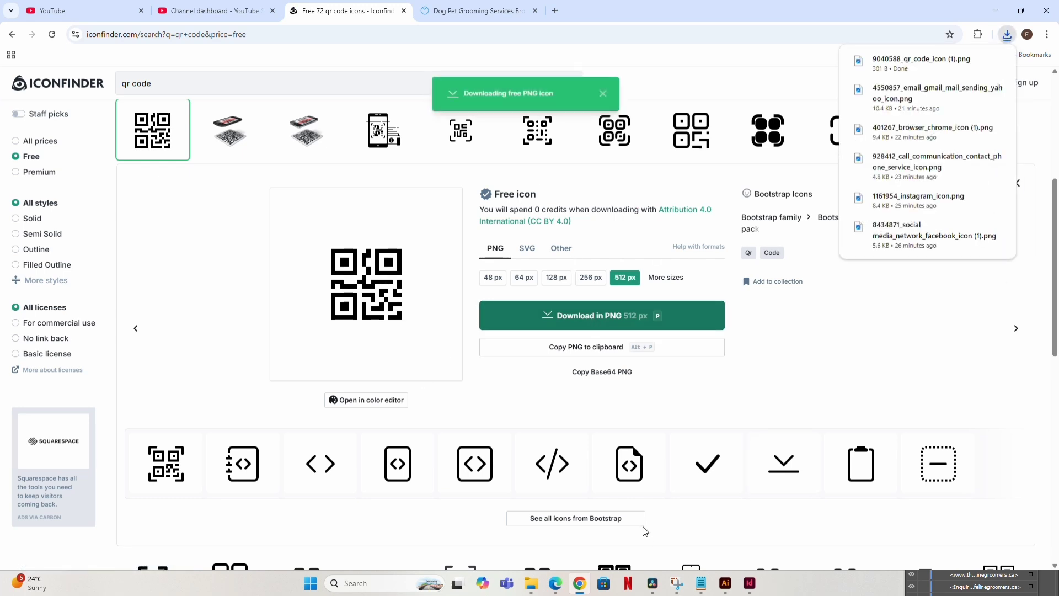
Switch to InDesign and place 9040588_qr_code_icon (1).png below the Facebook line of the contact panel, about 1.49 in square.
left_click(749, 583)
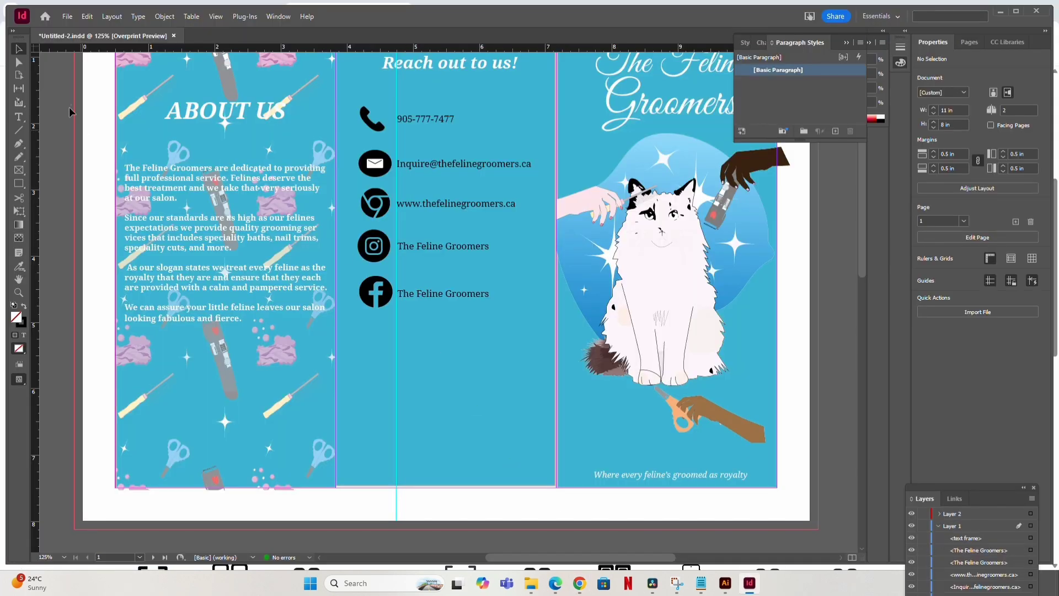
left_click(67, 16)
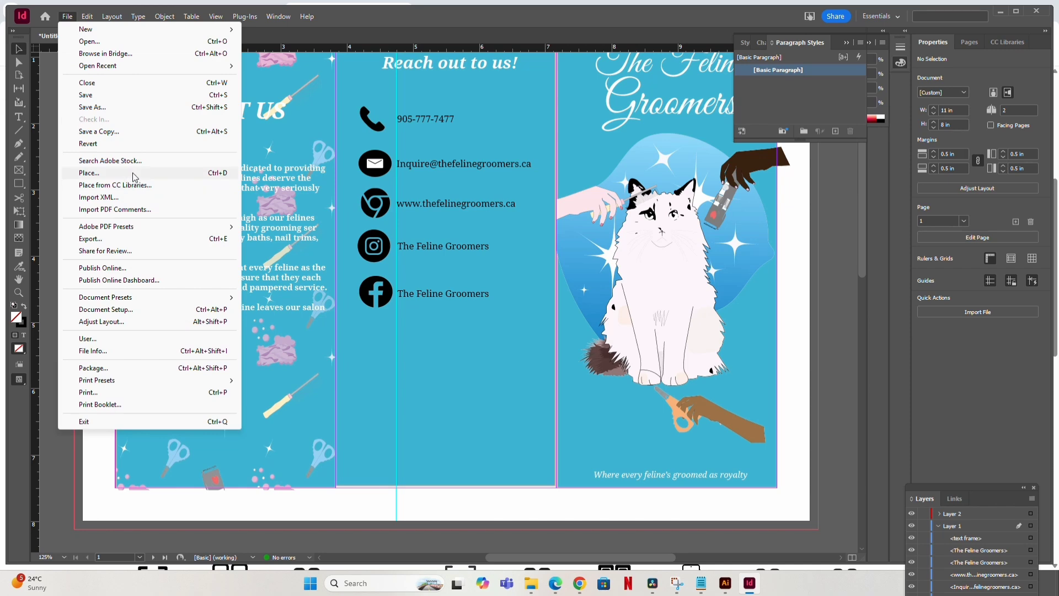
left_click(134, 177)
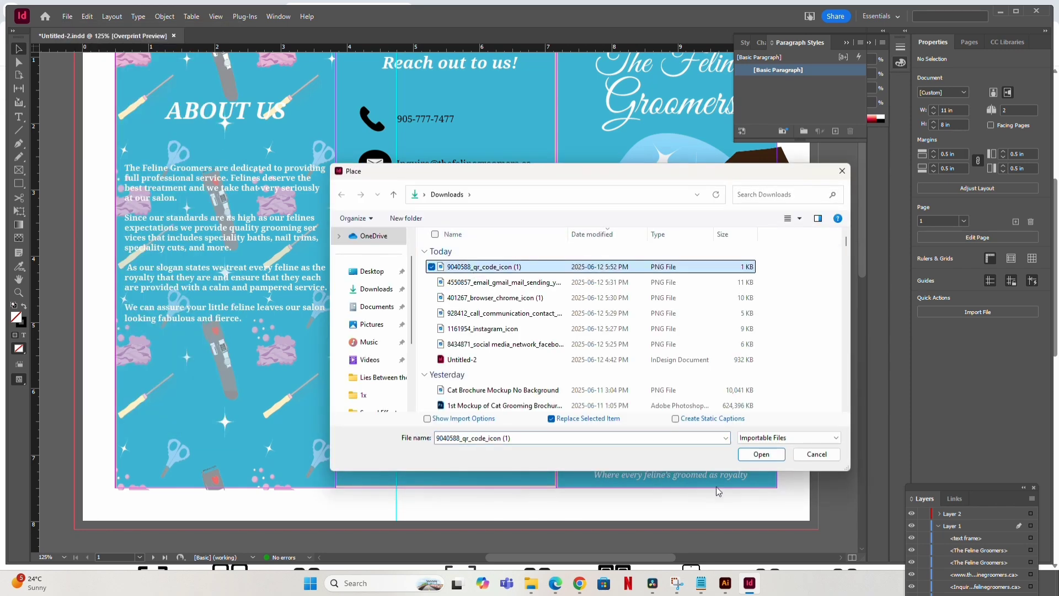
left_click(762, 454)
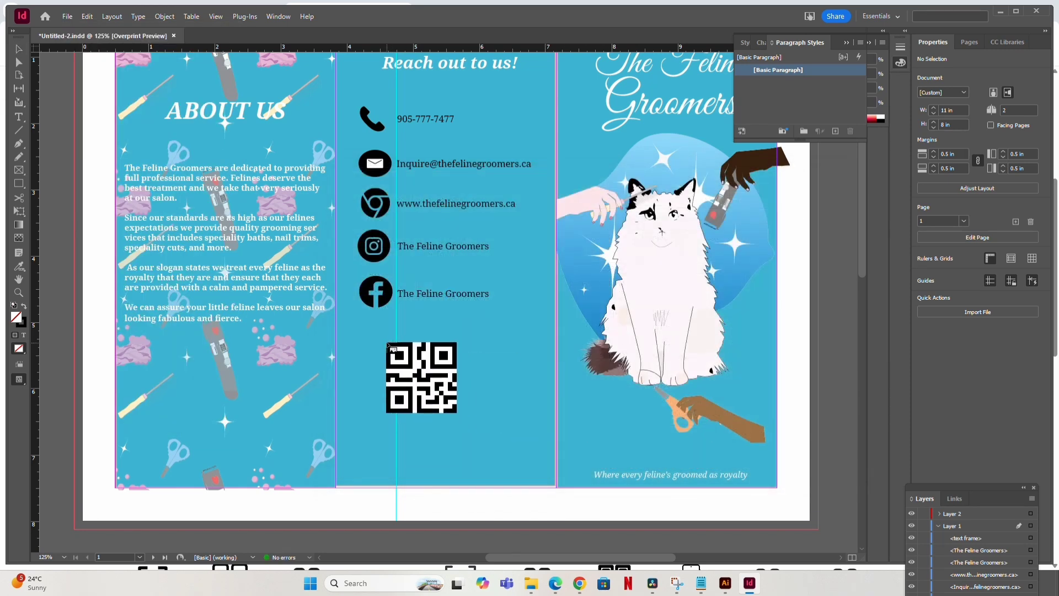
left_click_drag(386, 342, 483, 442)
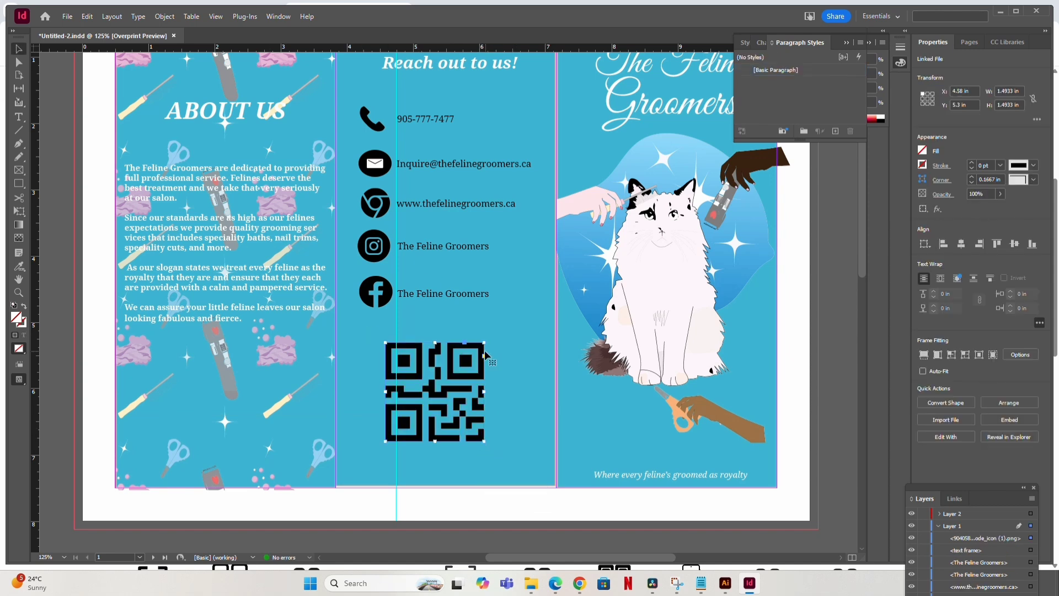
Enlarge the QR code's frame to about 1.83 by 1.88 in and scale the image inside it down to about 1.25 in square.
left_click_drag(484, 343, 491, 337)
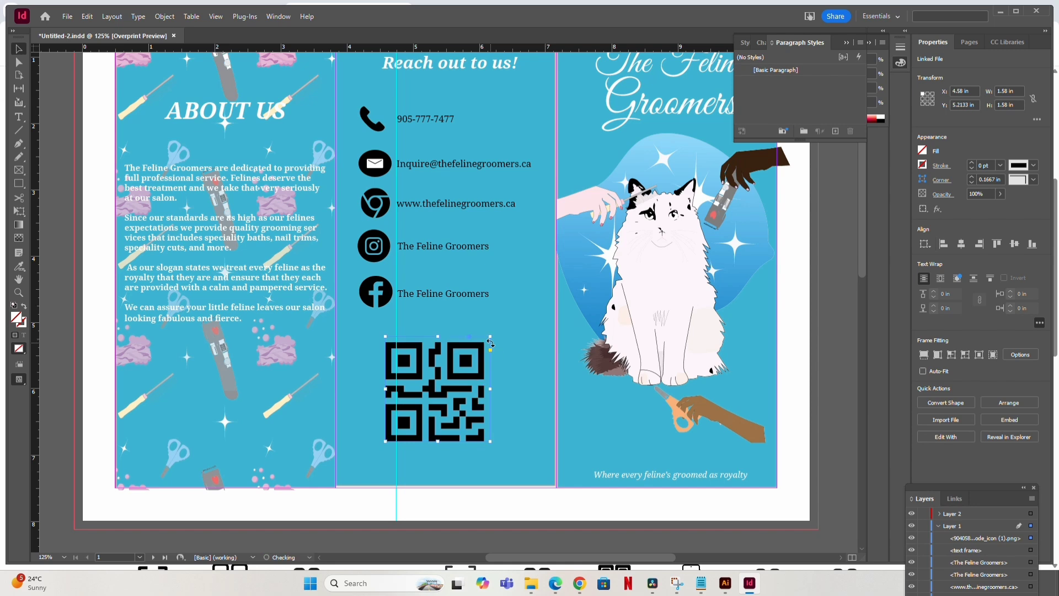
left_click(455, 391)
left_click_drag(386, 442, 368, 460)
left_click_drag(444, 396, 437, 401)
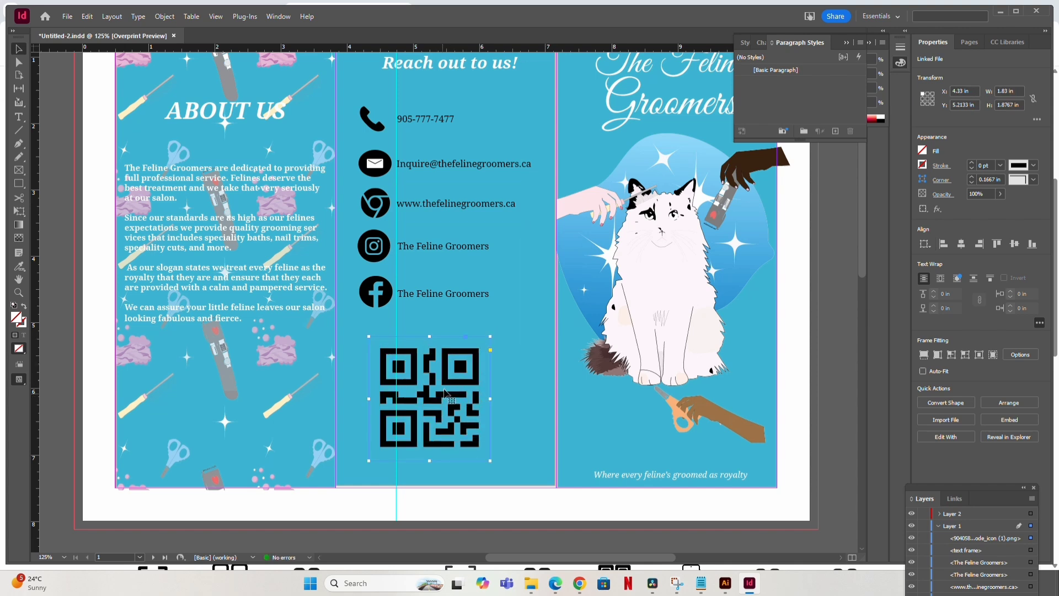
left_click_drag(480, 349, 463, 364)
Shift the QR code image right and down inside its frame to center it near the bottom of the contact panel.
mouse_move(410, 422)
left_mouse_down()
mouse_move(430, 413)
mouse_move(431, 424)
left_mouse_up()
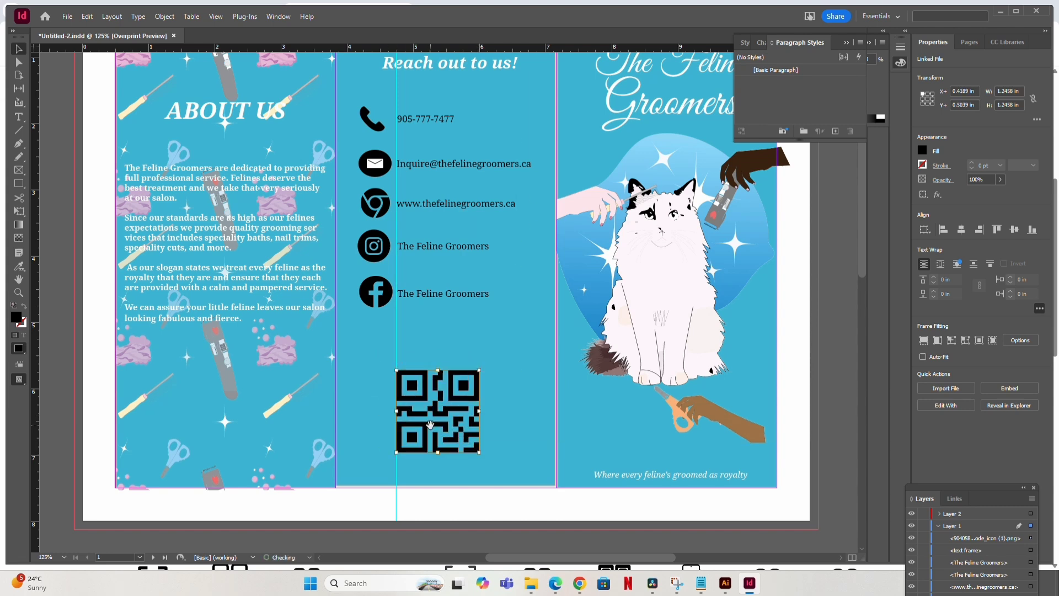
key("Right")
key("Right")
key("Right")
key("Right")
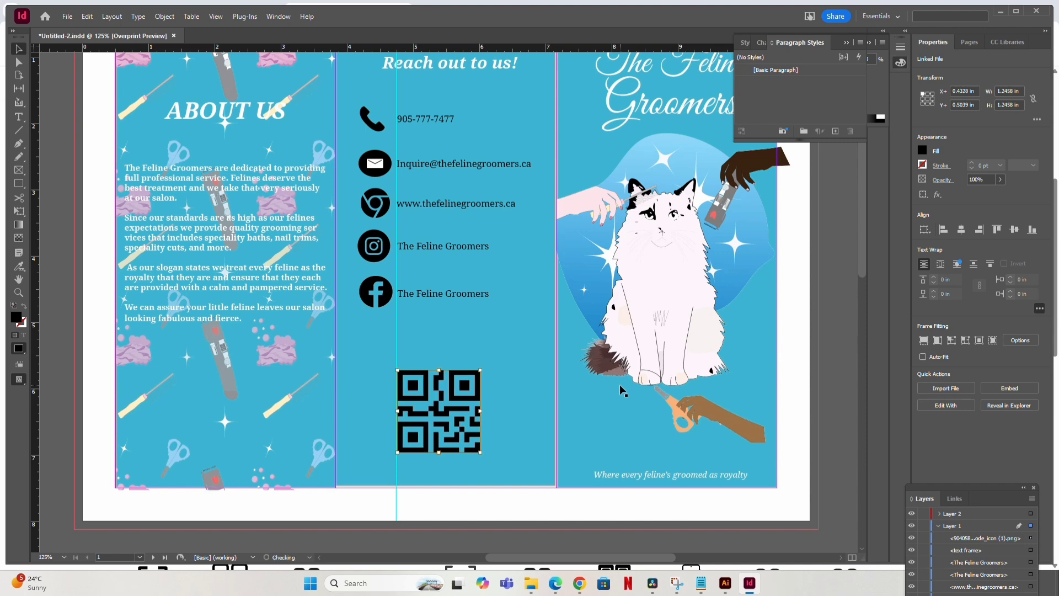
key("Down")
key("Down")
key("Down")
key("Down")
key("Down")
key("Down")
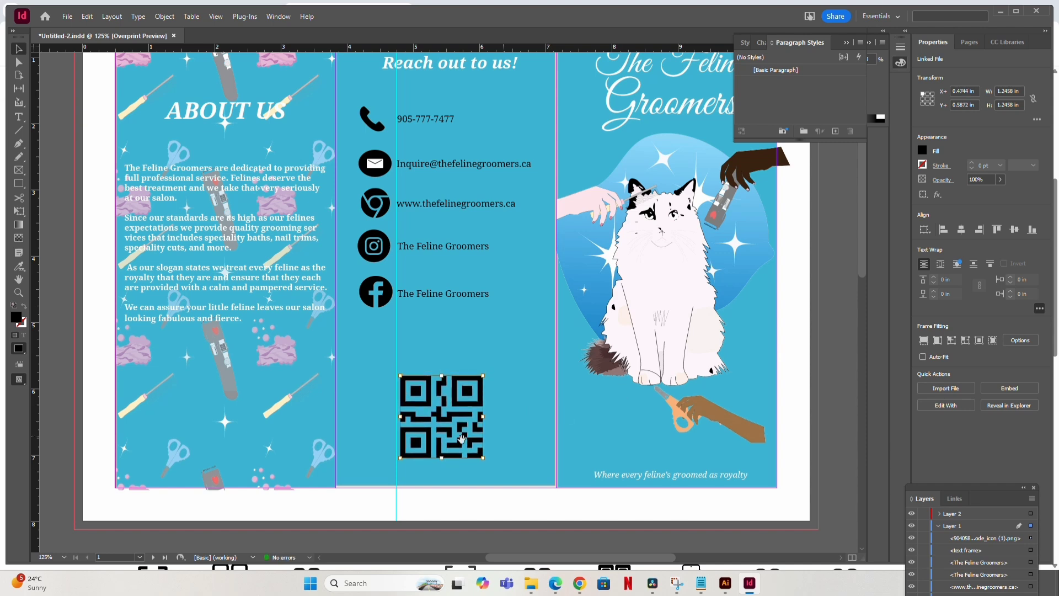
Trim the empty area of the QR code's frame so it closes in around the image, about 1.42 in high.
left_click(435, 344)
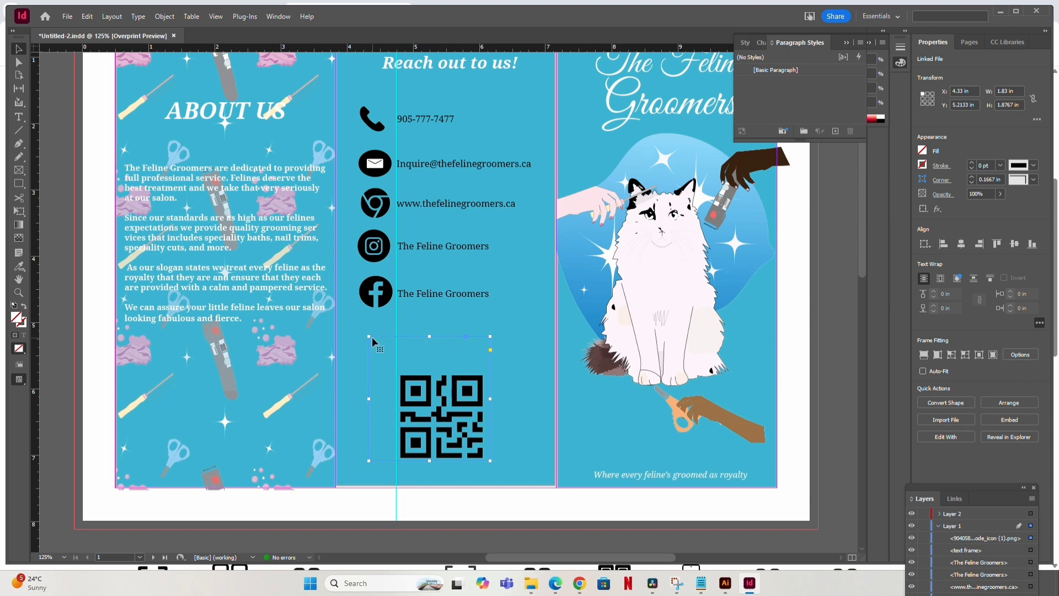
left_click_drag(368, 336, 442, 364)
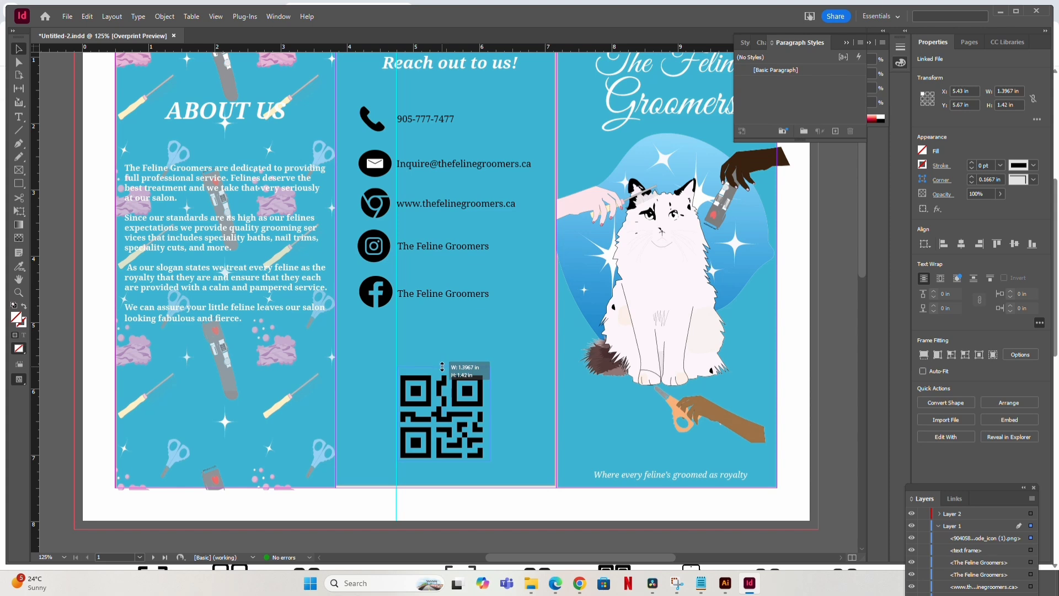
left_click(448, 347)
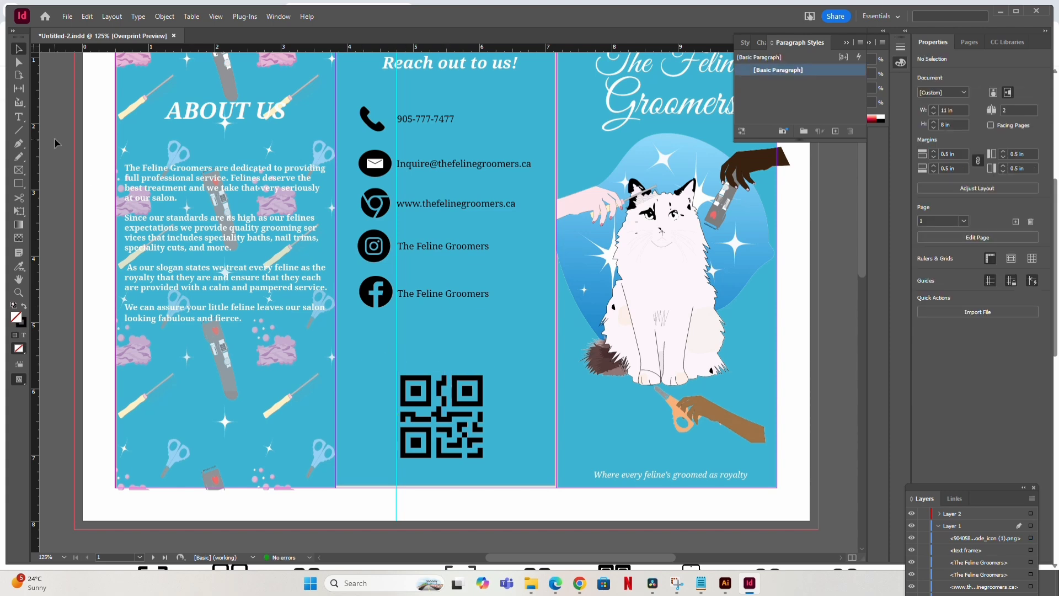
Add the text "Scan below to book an appointment" on one line just above the QR code, in a frame about 2.93 in wide.
left_click(18, 117)
left_click_drag(374, 341, 508, 356)
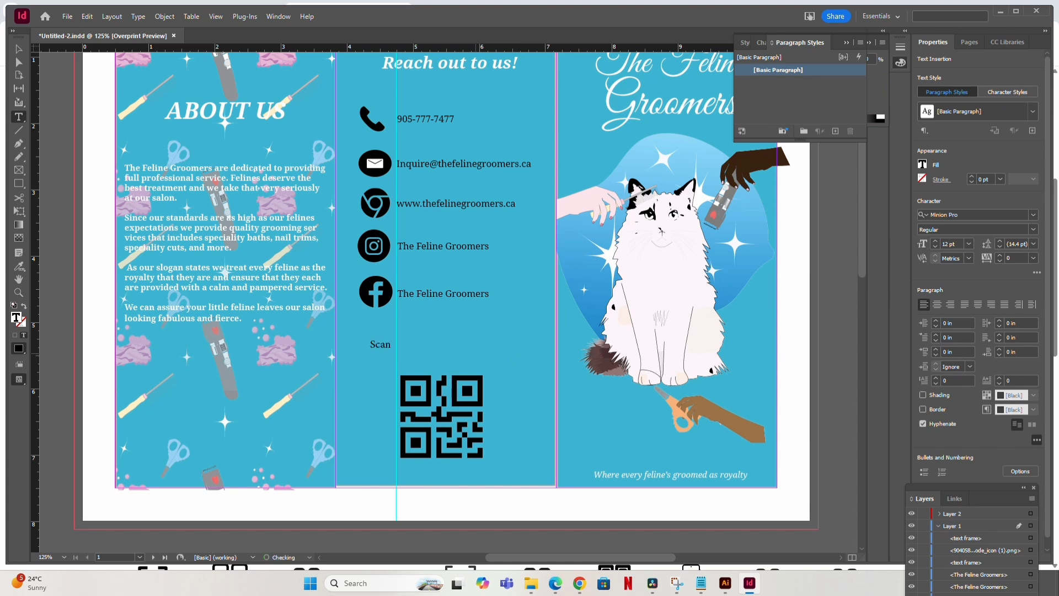
type("Scan below to book an appointment")
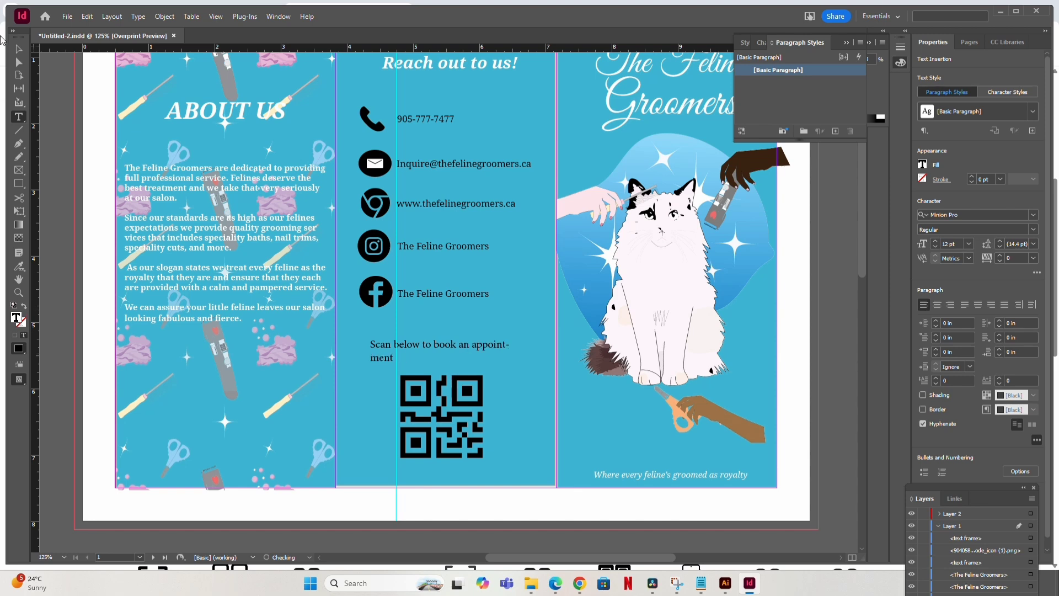
key("Escape")
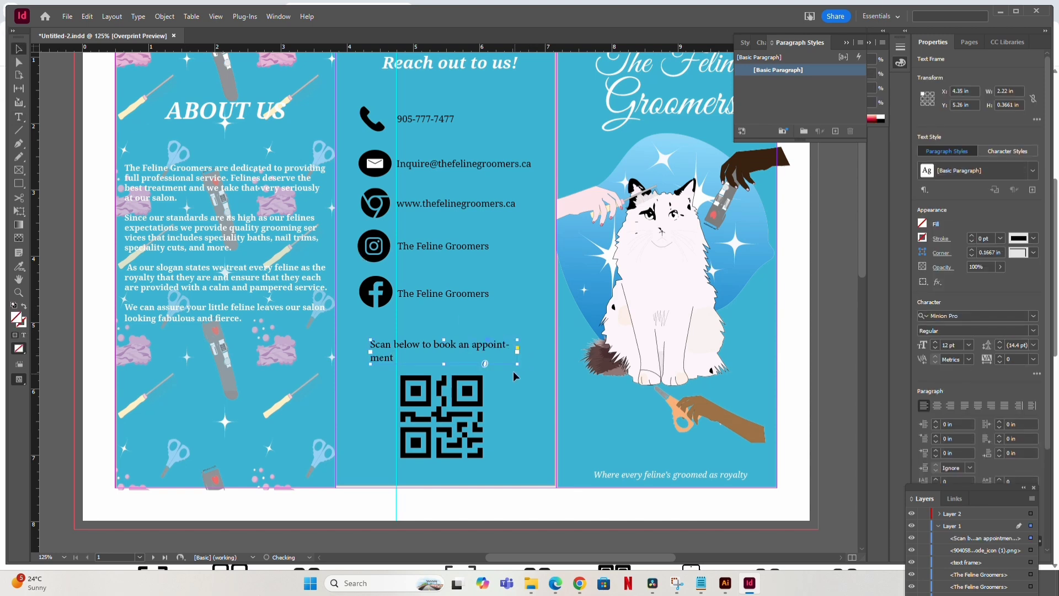
left_click_drag(519, 366, 564, 377)
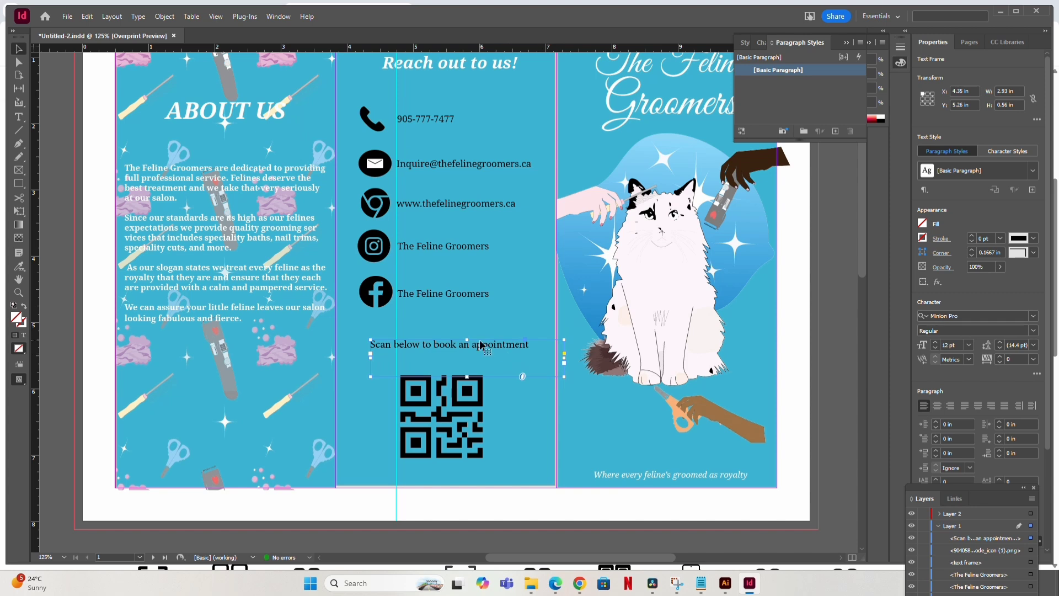
left_click_drag(479, 348, 480, 364)
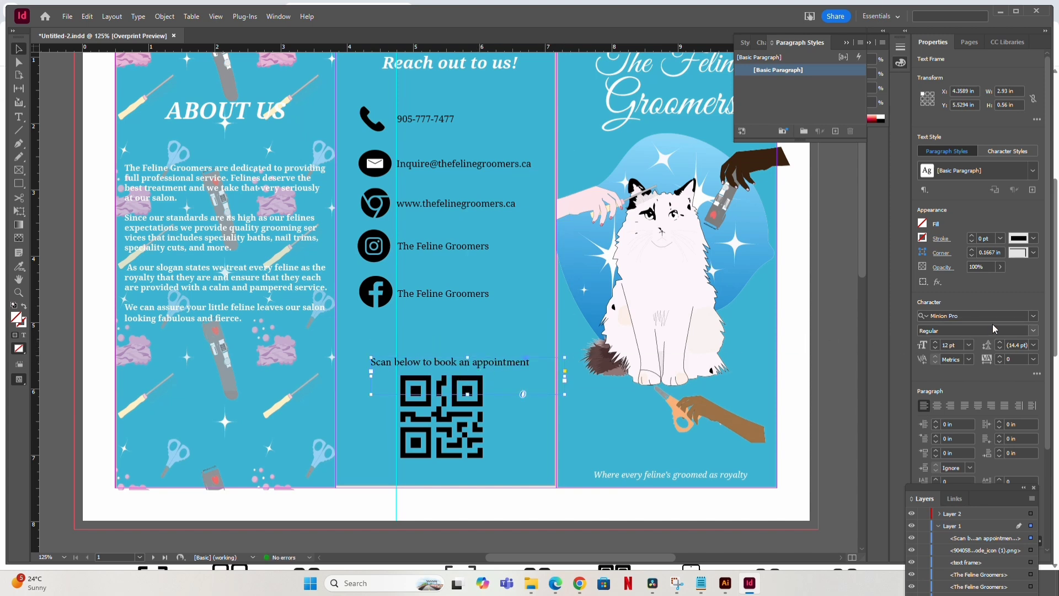
Set the font of the scan instruction above the QR code to Droid Serif Italic.
left_click(968, 316)
type("Dro")
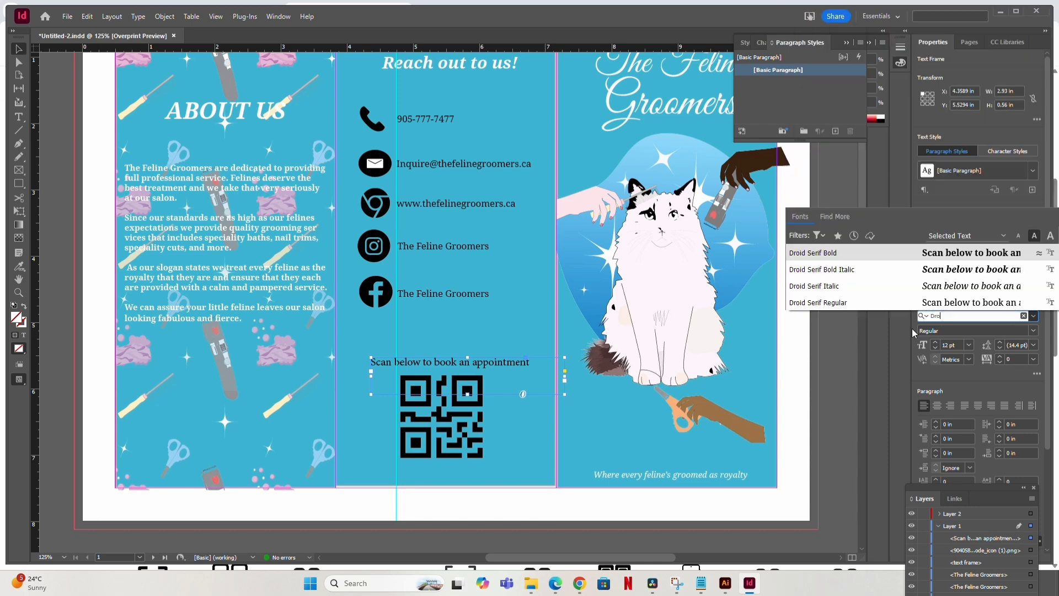
type("i")
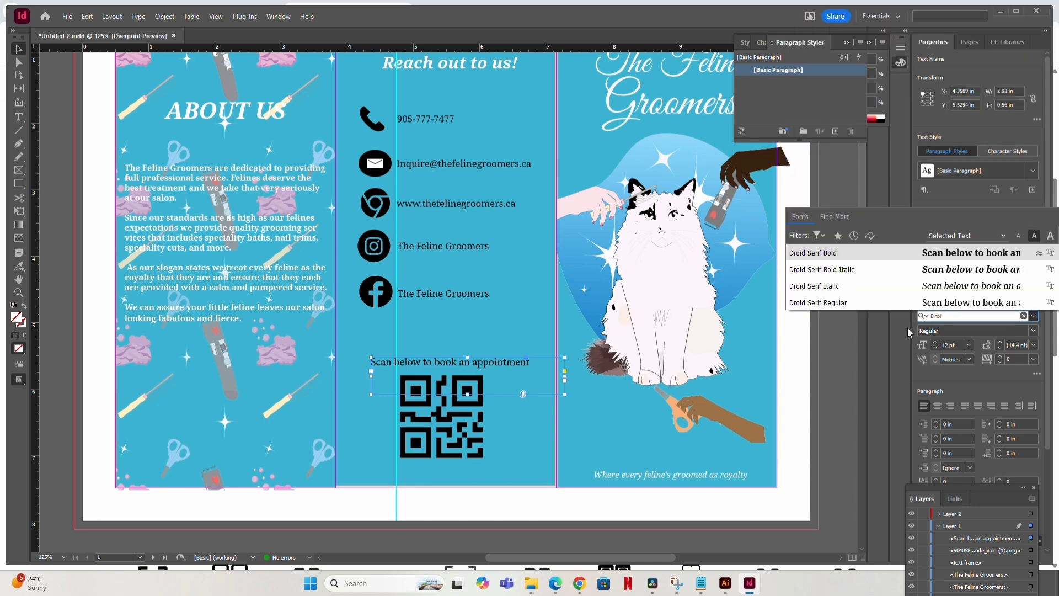
left_click(980, 291)
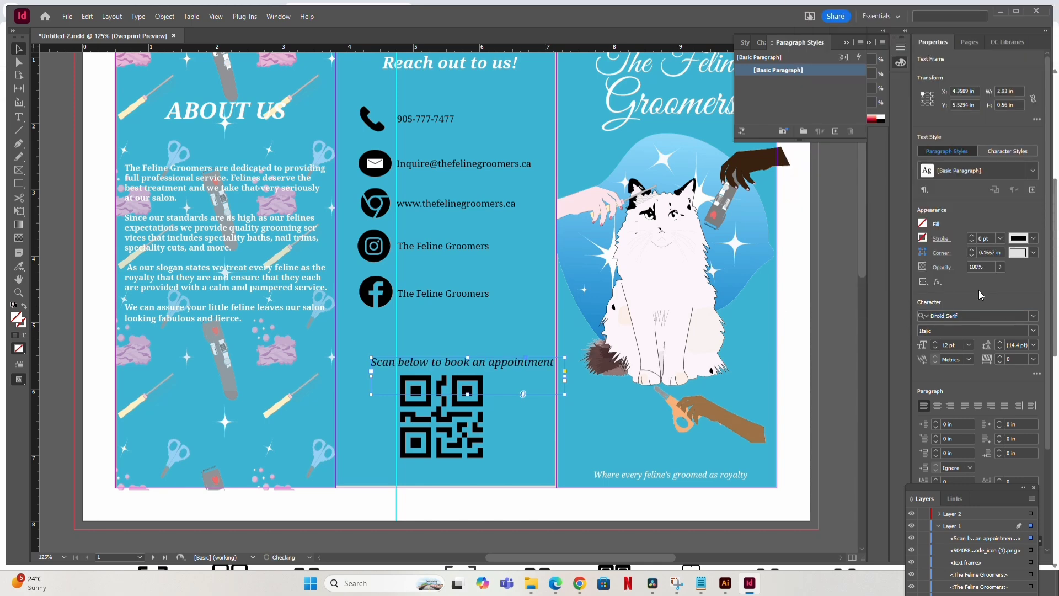
Select the whole scan instruction above the QR code and change its text fill to white.
triple_click(464, 363)
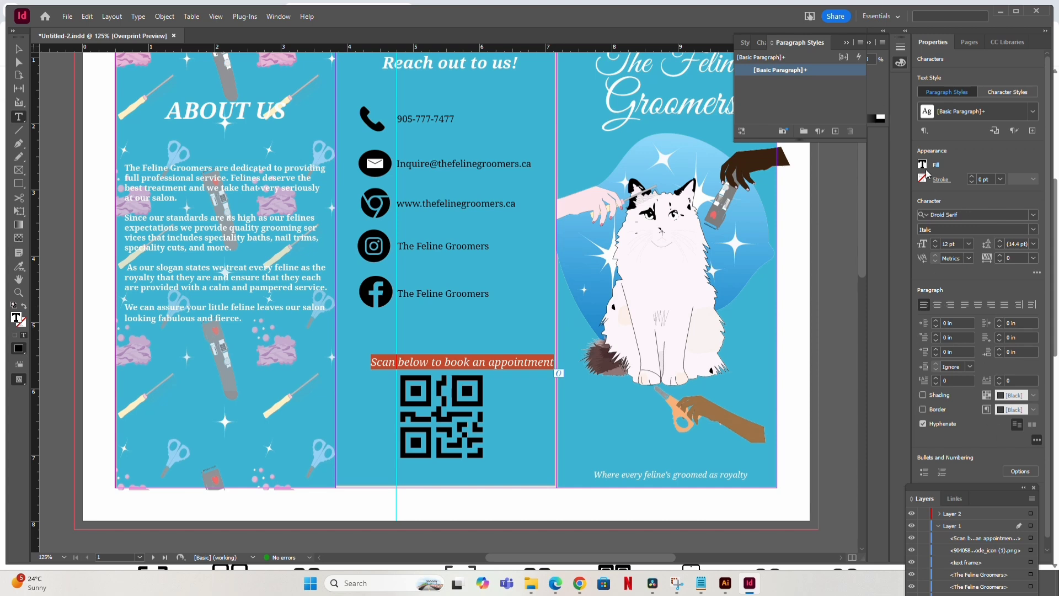
left_click(922, 164)
left_click(857, 183)
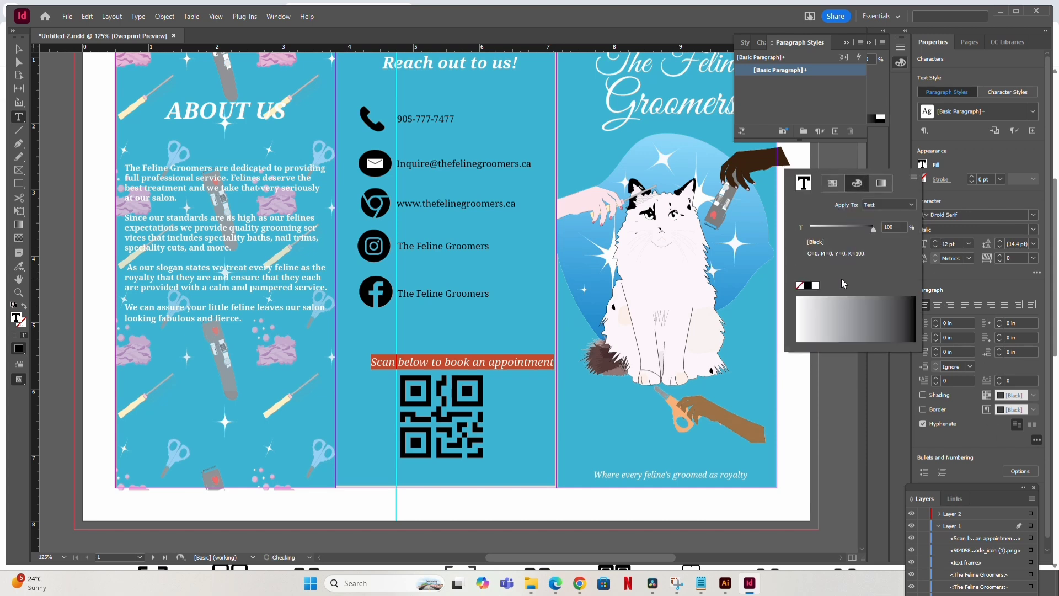
left_click(816, 287)
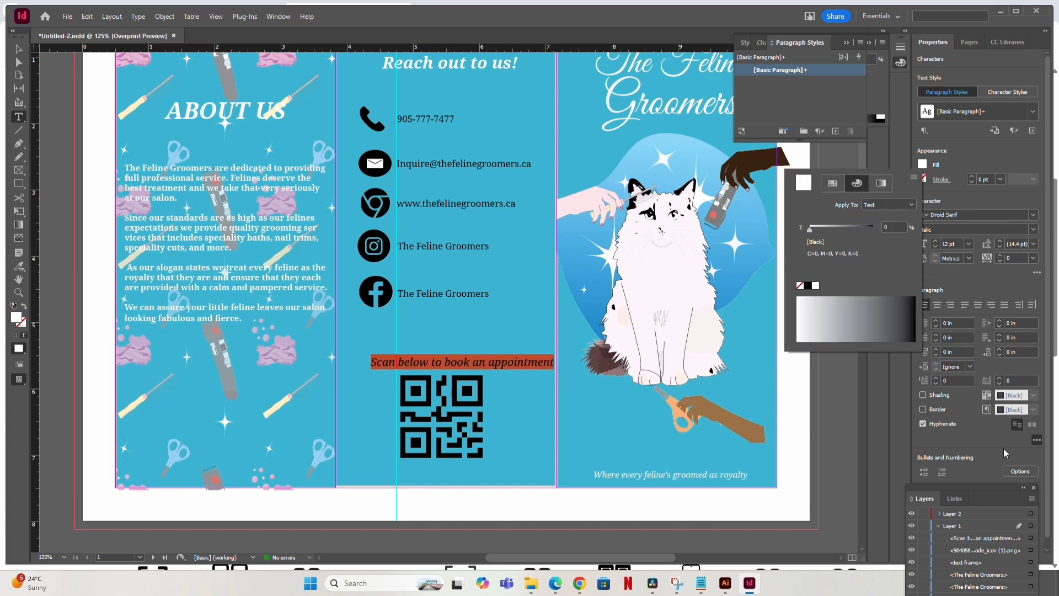
Set the font size of the scan instruction above the QR code to 10 pt and deselect its frame.
left_click(974, 159)
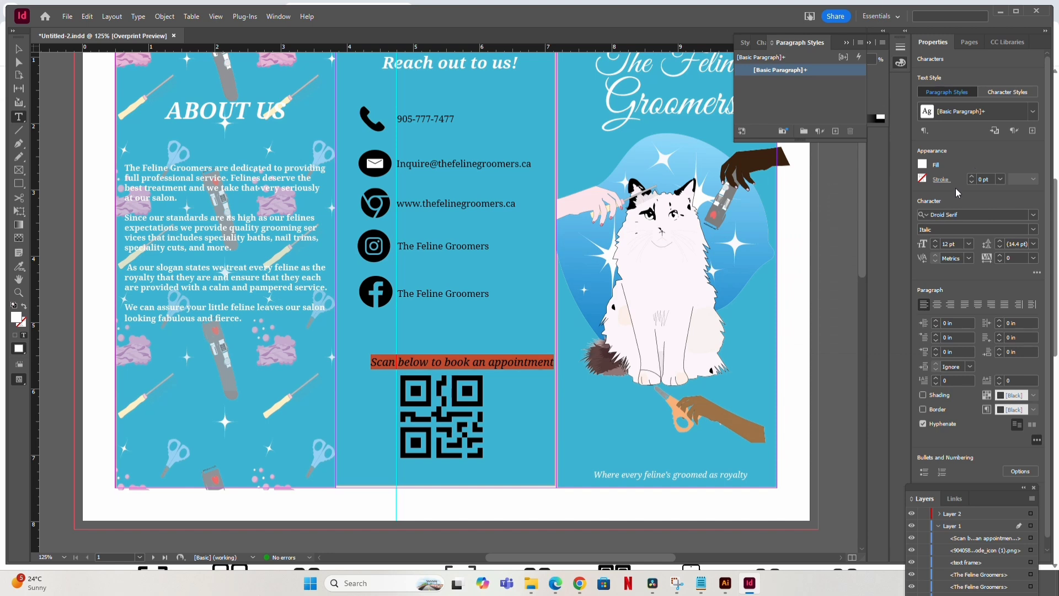
double_click(945, 243)
type("8")
key("Return")
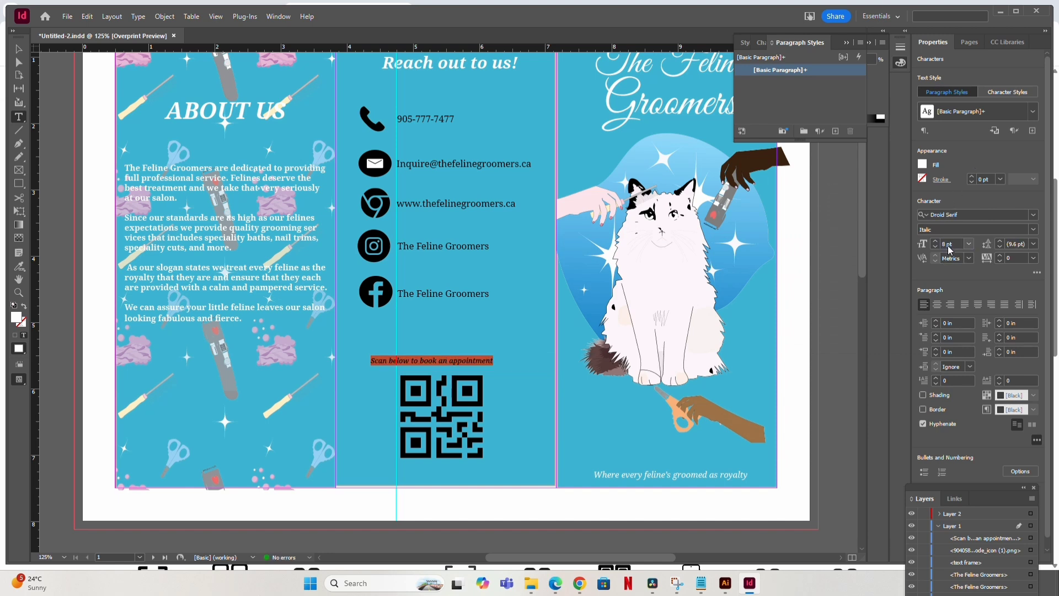
double_click(946, 244)
type("10")
key("Return")
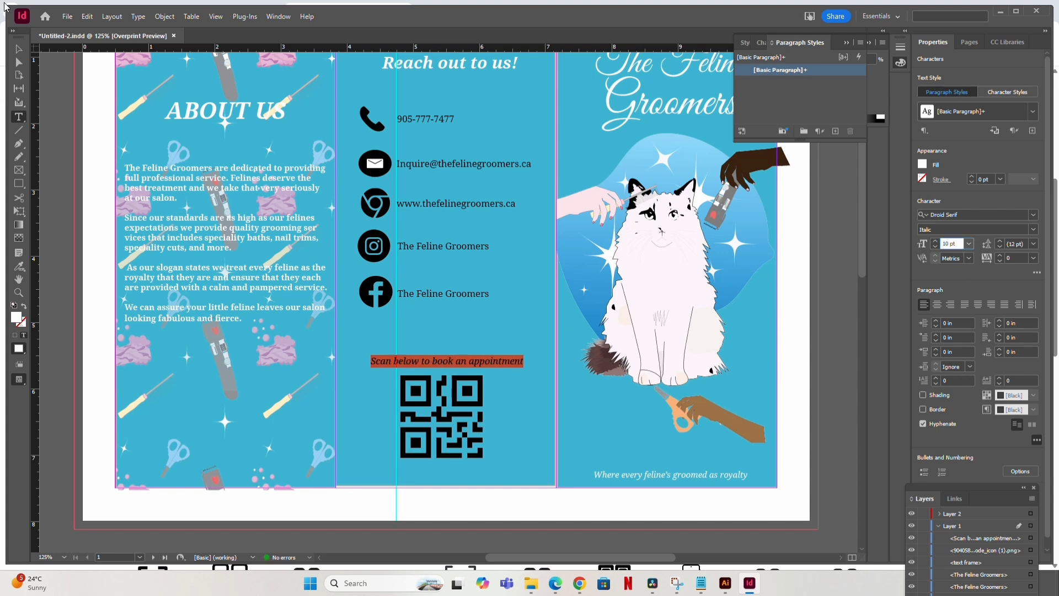
left_click(19, 49)
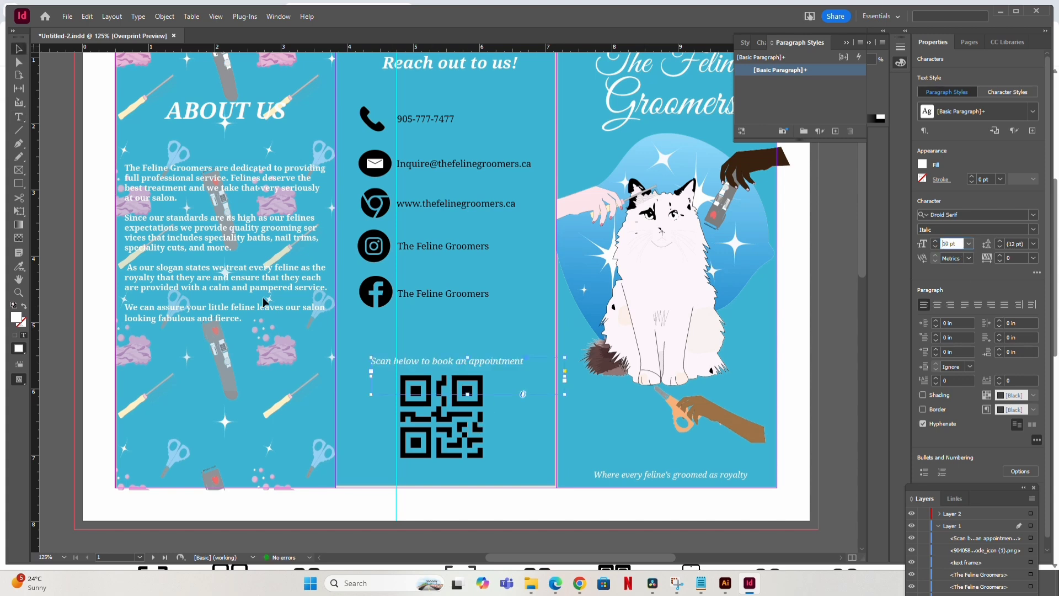
left_click(479, 331)
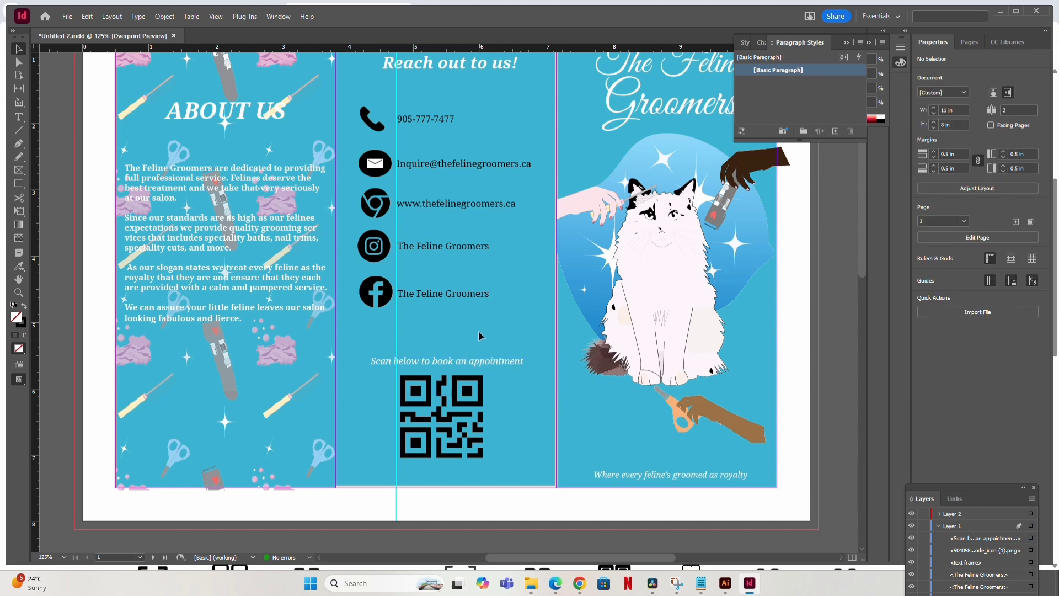
scroll(476, 328, "up", 2)
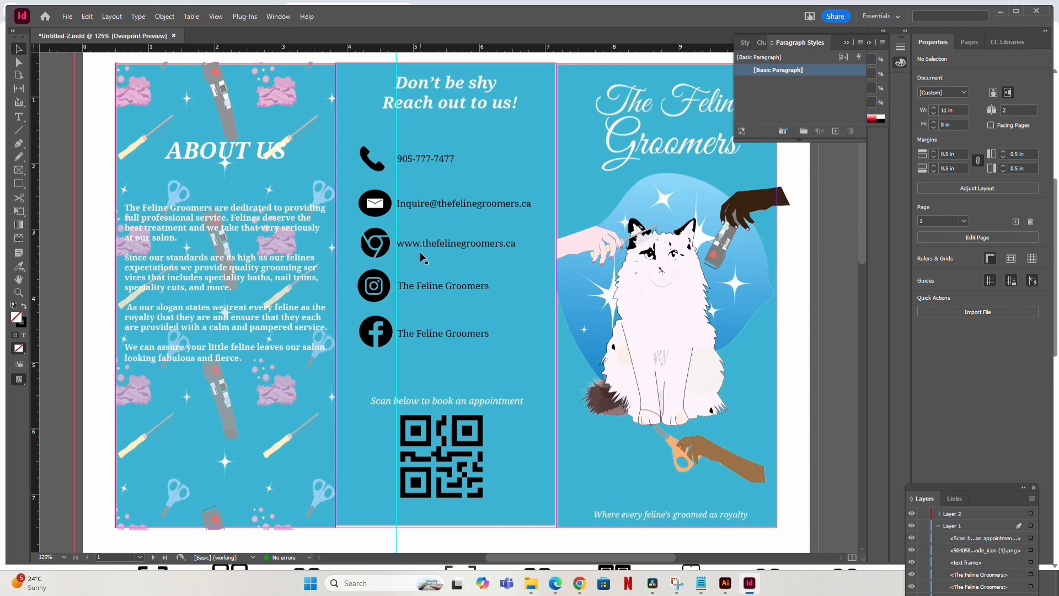
scroll(422, 254, "up", 1)
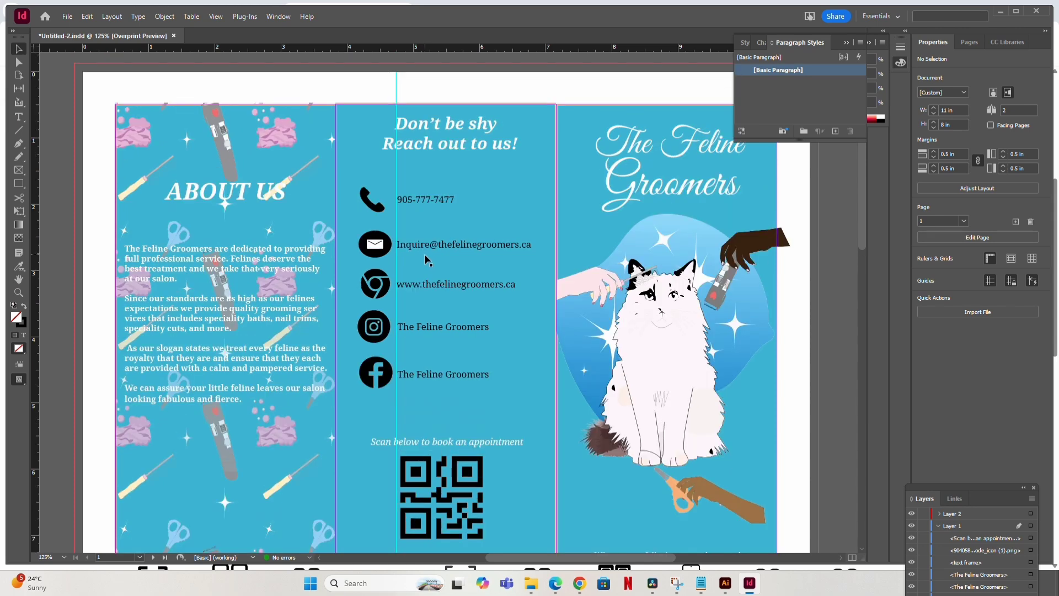
scroll(425, 254, "down", 1)
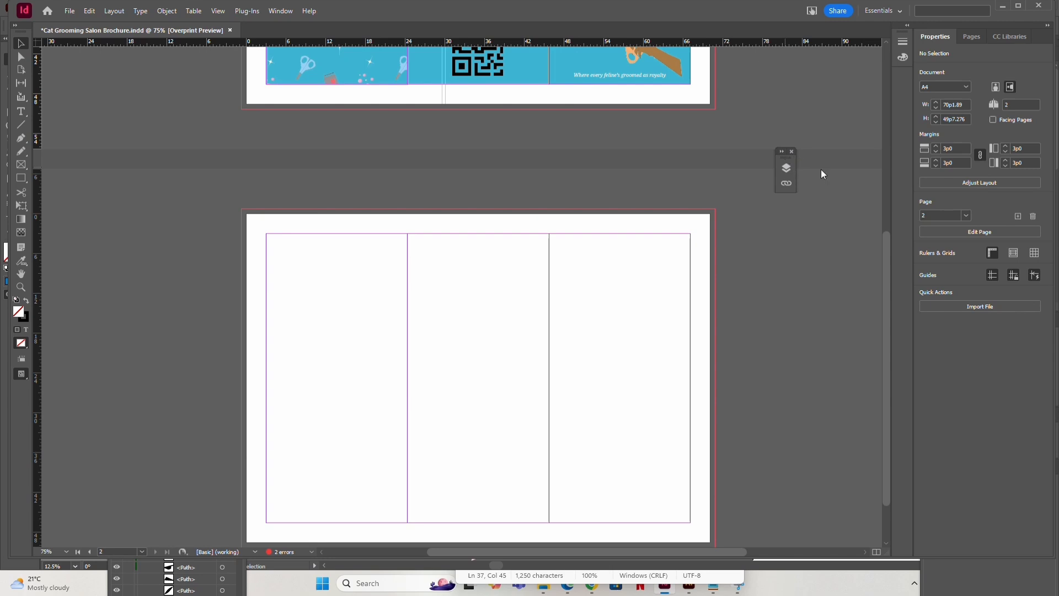
Place a copy of the contact panel's blue background frame on the pasteboard beside page 1.
scroll(679, 208, "down", 2)
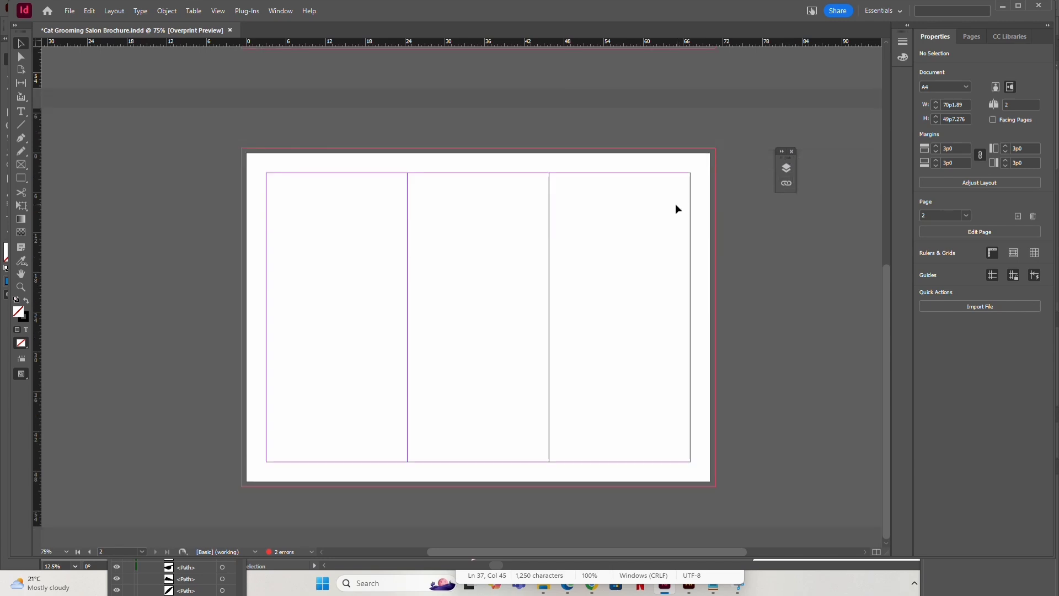
scroll(281, 166, "up", 10)
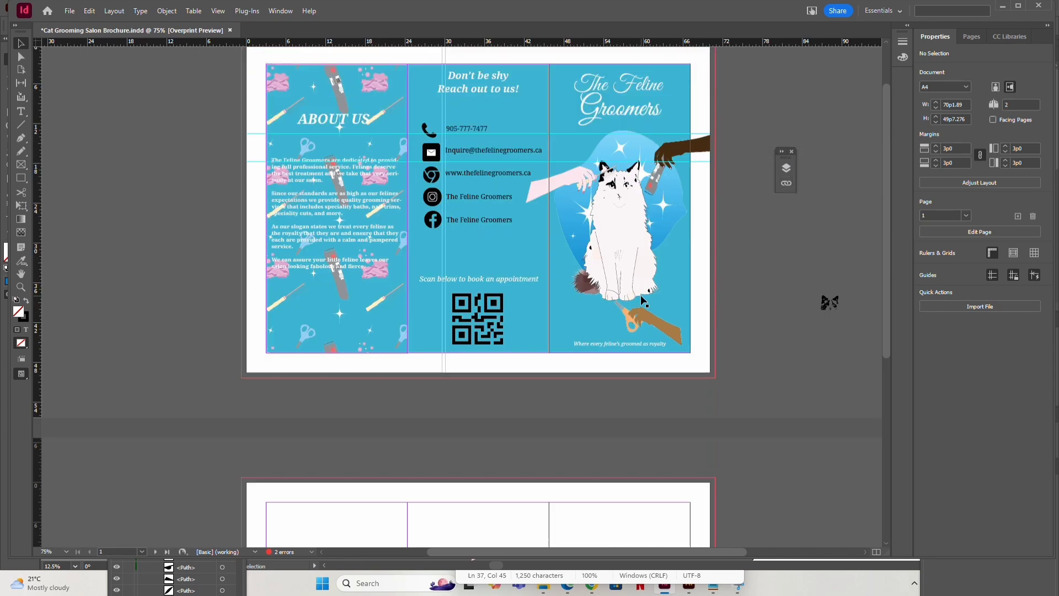
left_click(549, 314)
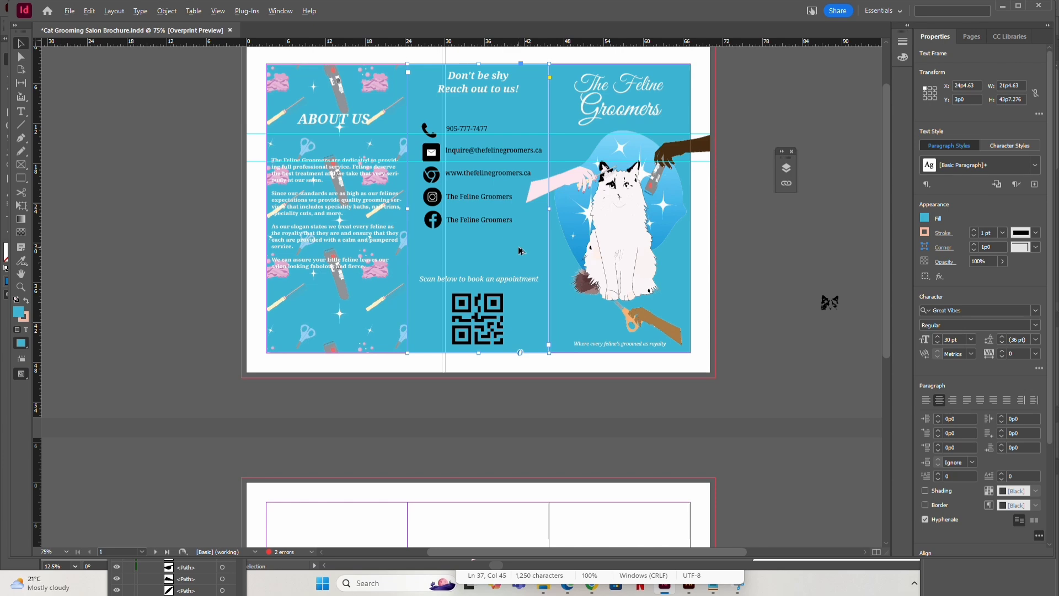
left_click_drag(518, 251, 199, 299)
Move the copied blue frame to page 2 and fill all three columns there with copies of it, aligned to the column guides.
scroll(198, 300, "down", 6)
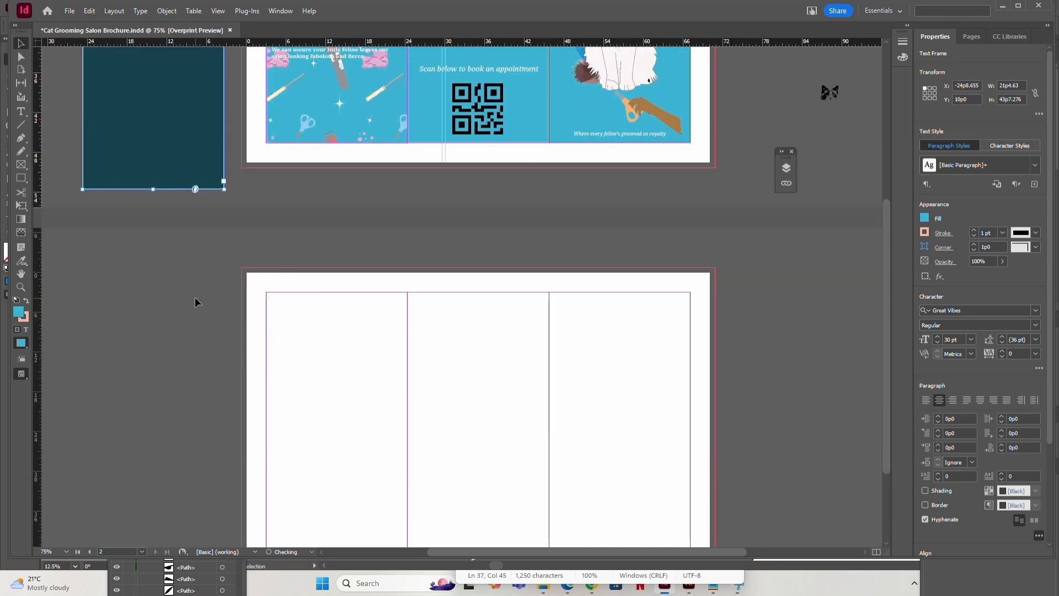
scroll(194, 297, "down", 3)
scroll(194, 297, "up", 1)
scroll(194, 296, "up", 5)
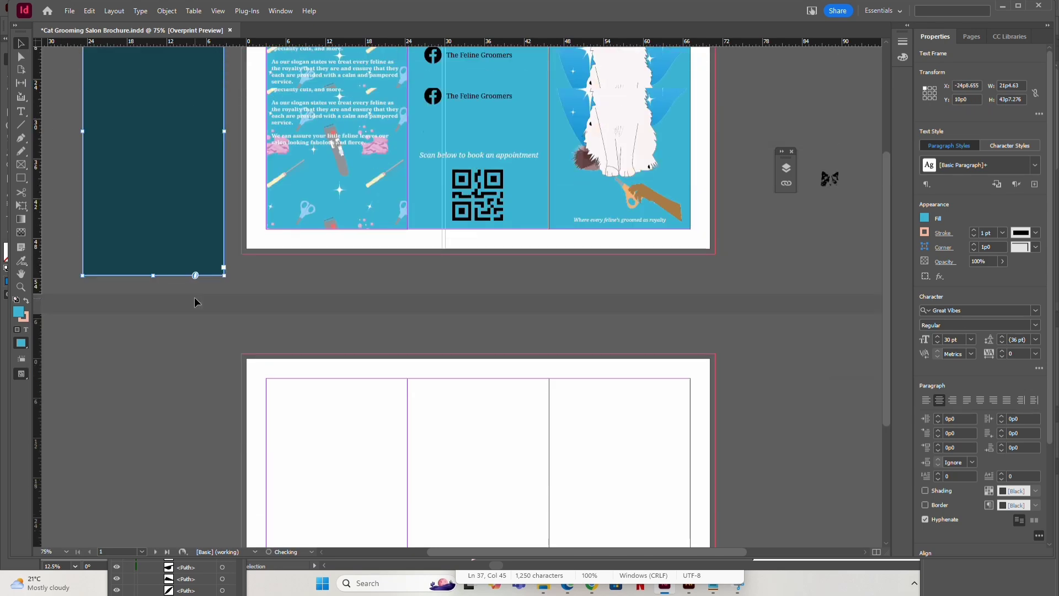
scroll(194, 297, "up", 5)
scroll(194, 296, "down", 8)
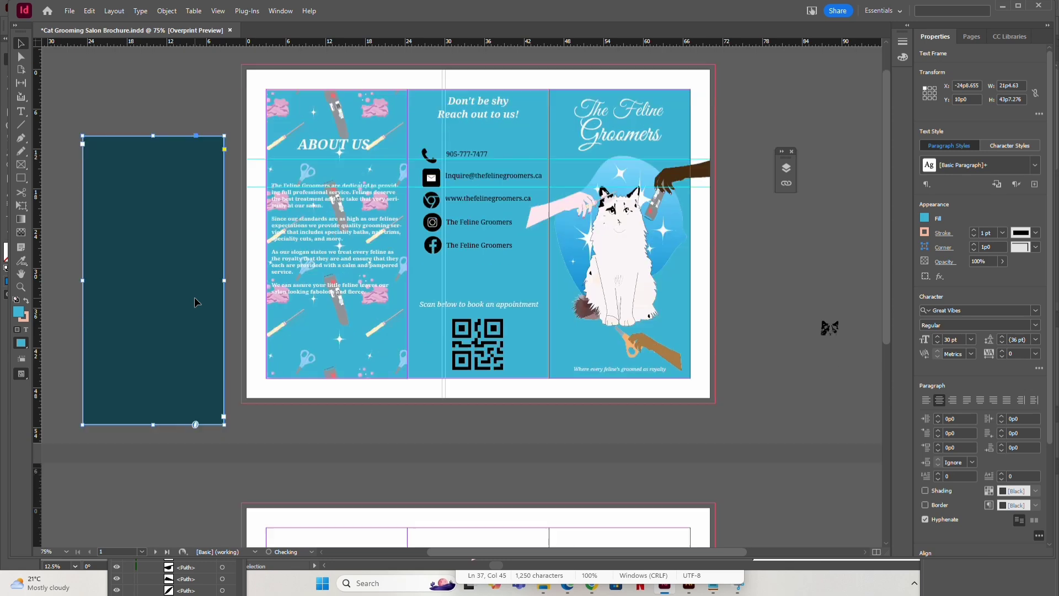
left_click_drag(169, 98, 624, 473)
scroll(623, 473, "down", 3)
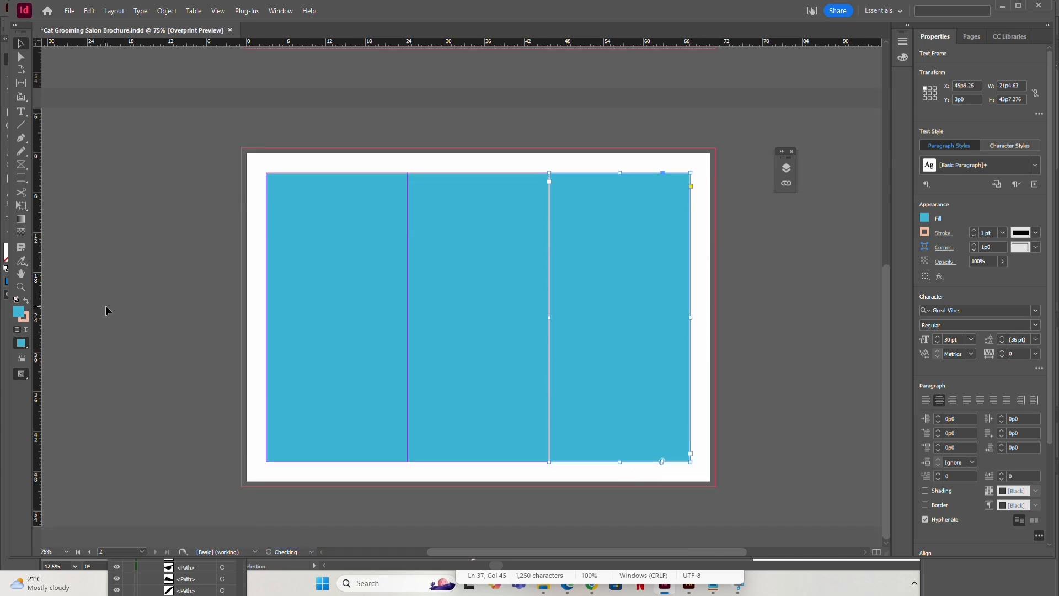
left_click(106, 306)
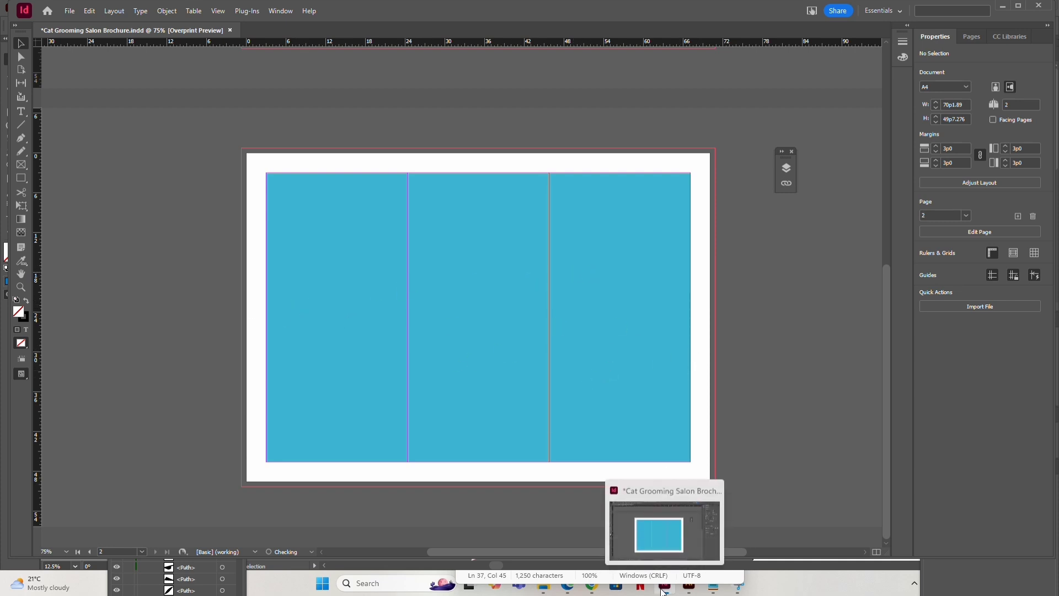
Switch to the Notepad notes and read the inside-page copy for the three grooming packages.
left_click(718, 594)
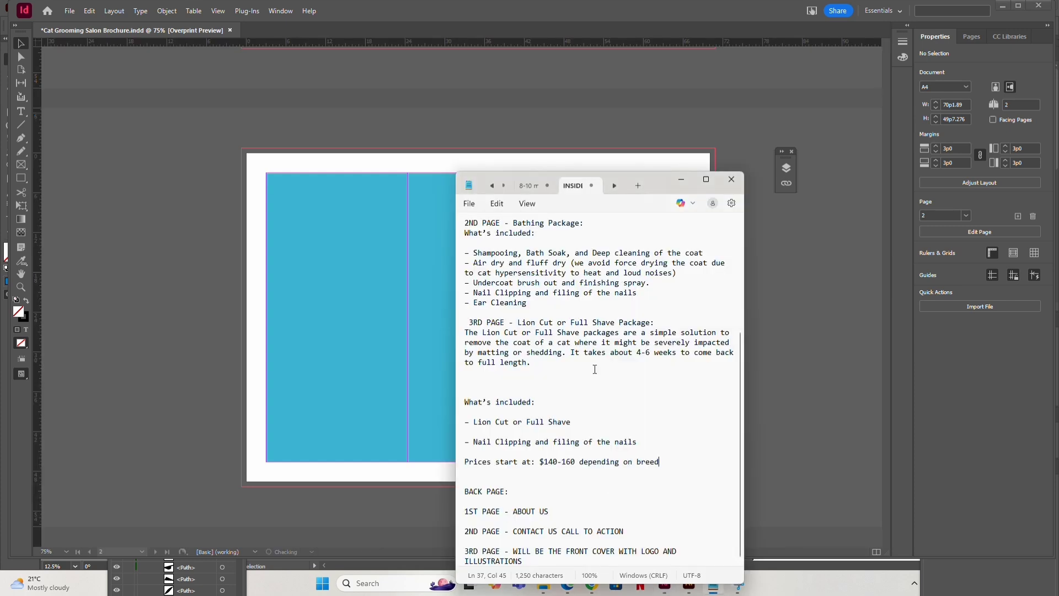
scroll(585, 363, "up", 6)
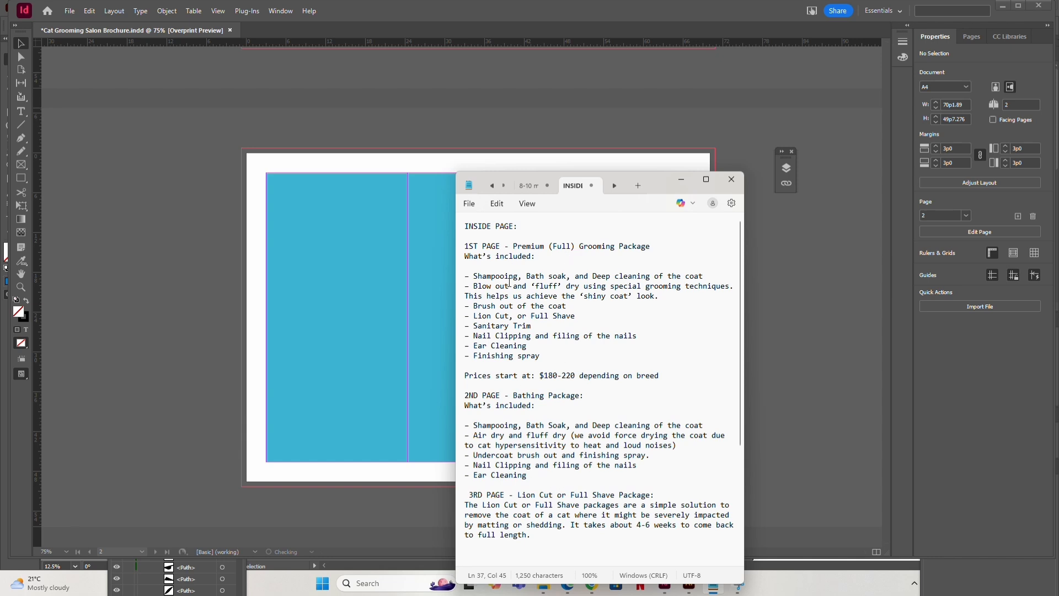
scroll(540, 370, "down", 3)
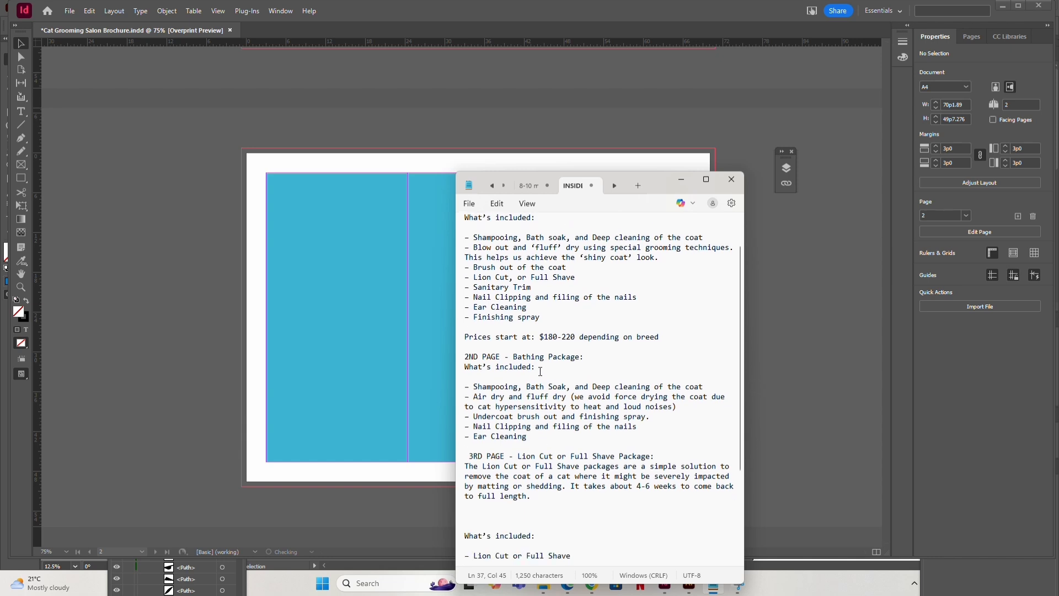
scroll(515, 381, "down", 3)
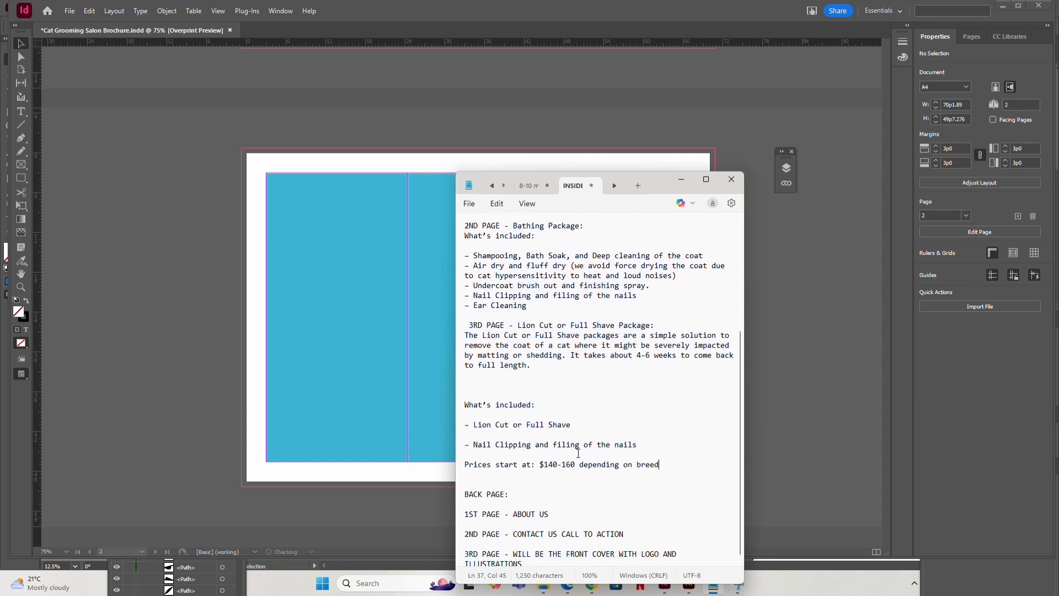
scroll(660, 241, "up", 6)
left_click(681, 182)
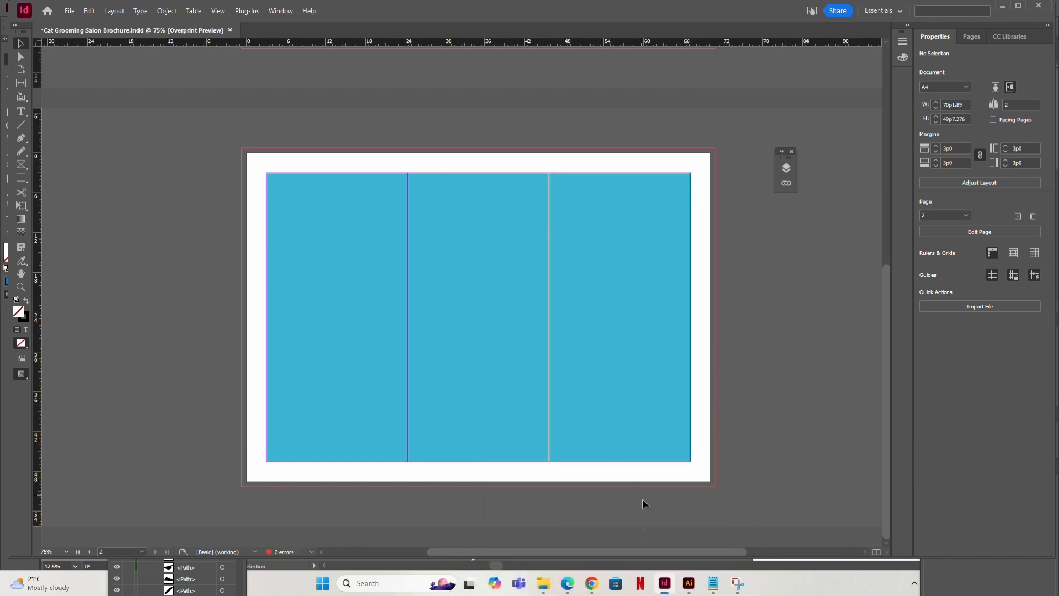
Switch to the browser and examine the inside-page layout of the Dog Pet Grooming Services Brochure template, then return to InDesign.
left_click(568, 529)
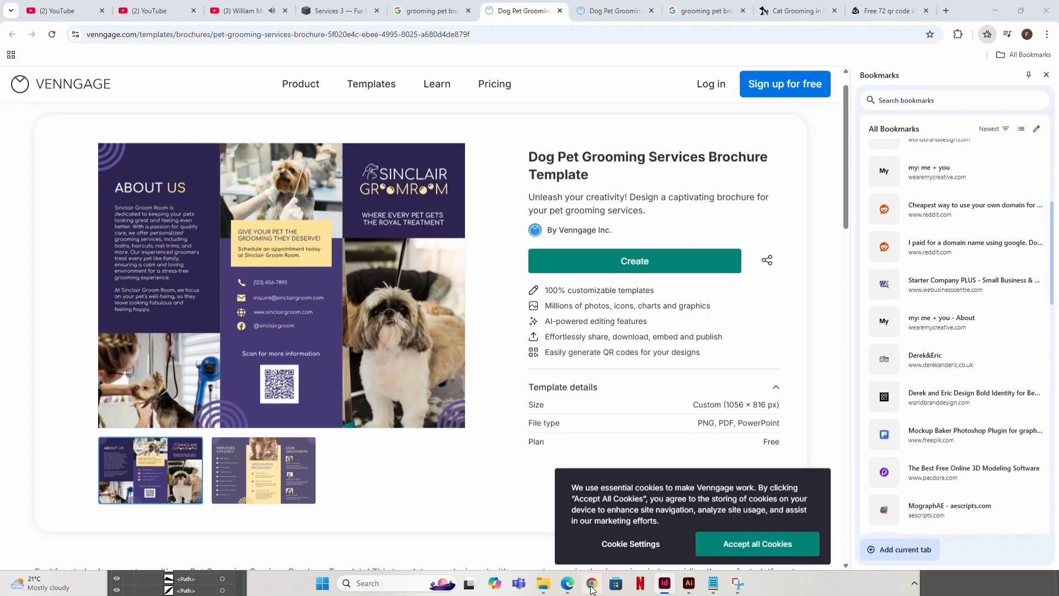
left_click(643, 7)
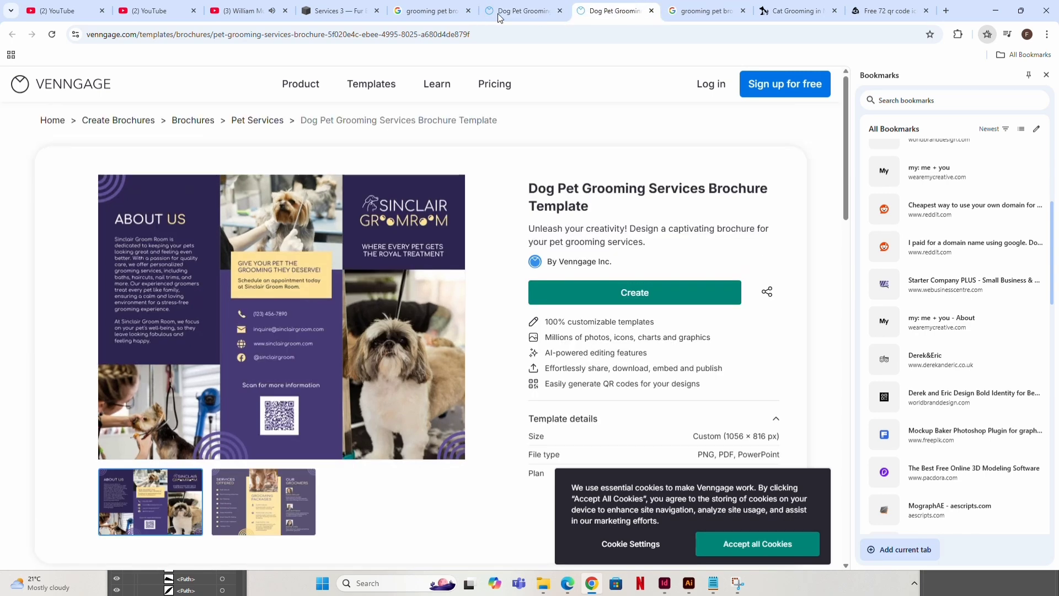
left_click(689, 13)
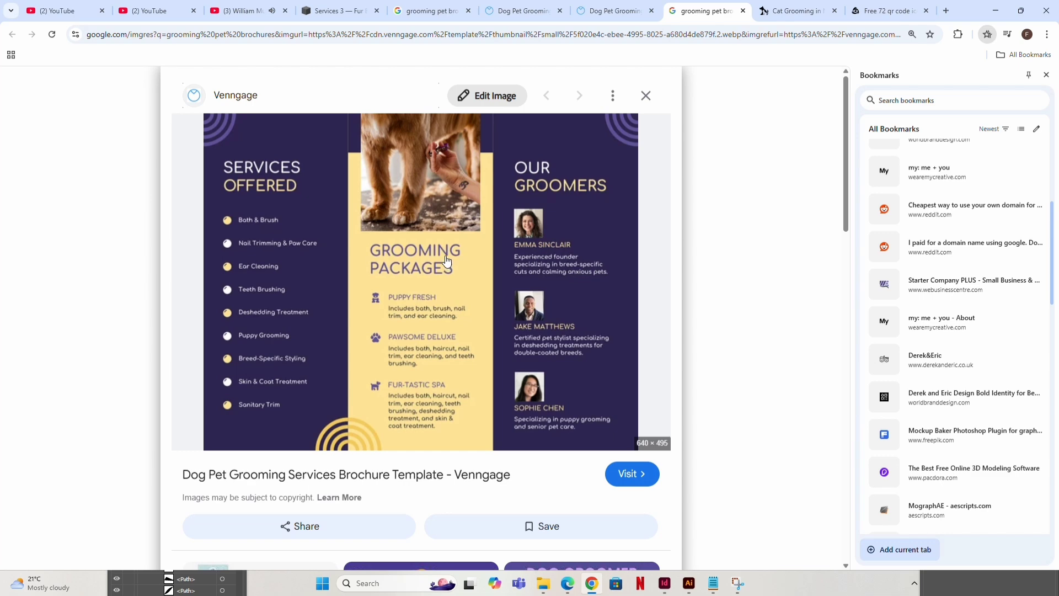
key("alt+Tab")
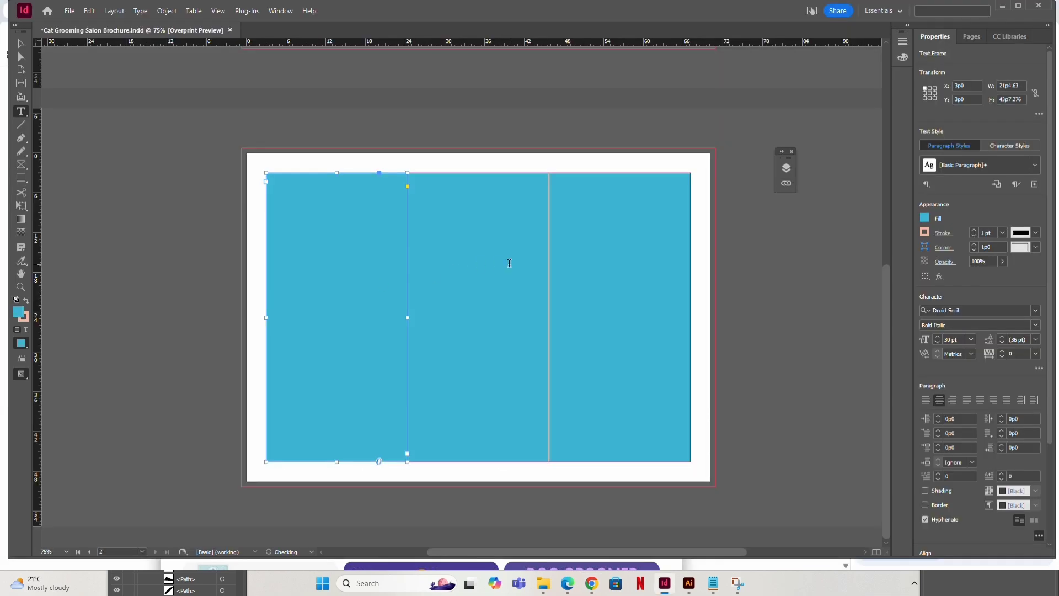
Create a text frame about 15p4 wide and 5p1 high on the pasteboard beside page 2's first column, containing "Services Offered".
left_click(21, 43)
left_click(232, 135)
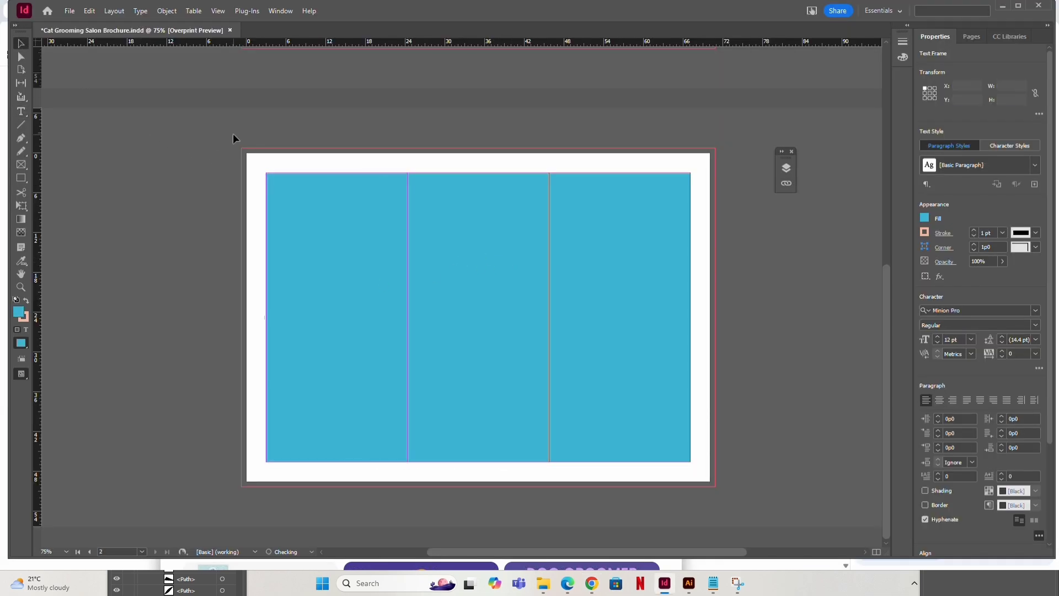
left_click(20, 112)
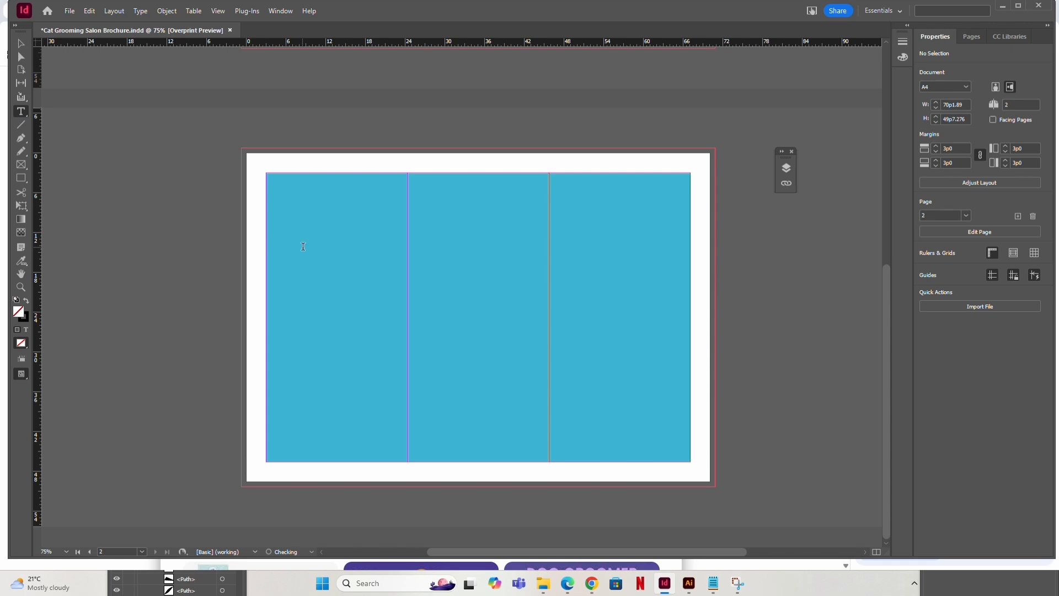
left_click_drag(125, 248, 236, 287)
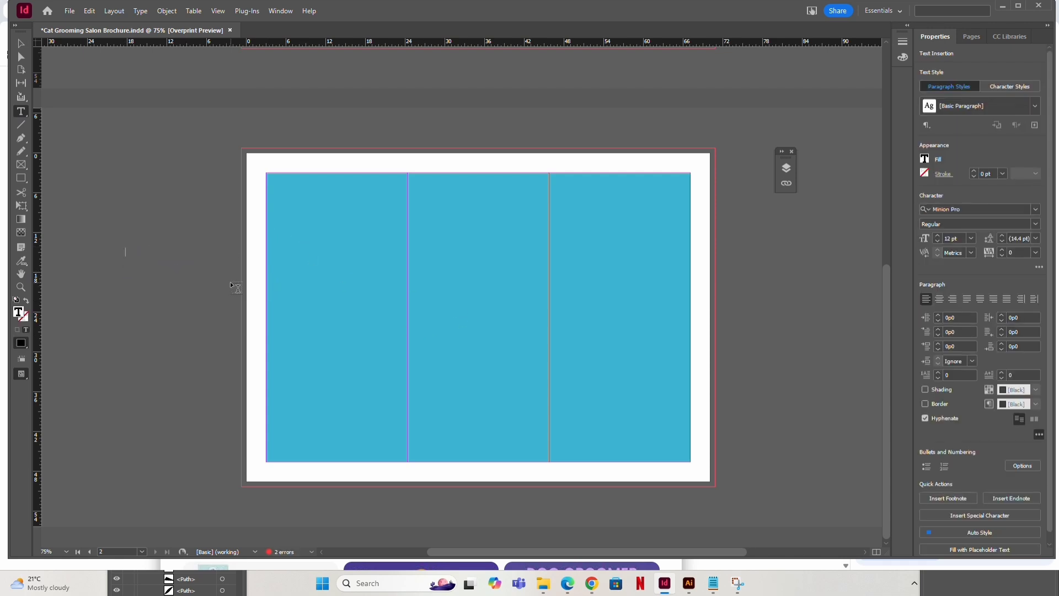
type("s")
type("ervices O")
type("ff")
type("ered")
Replace the text in the pasteboard heading frame beside page 2 with "SERVICES" and select the frame as an object.
key("ctrl+a")
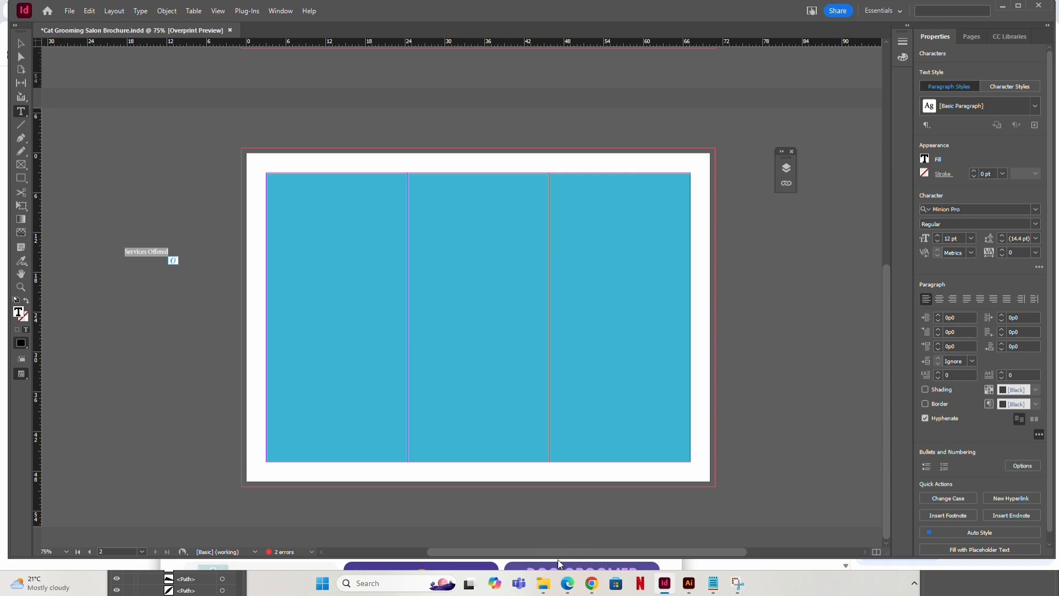
scroll(250, 296, "up", 1)
key("Escape")
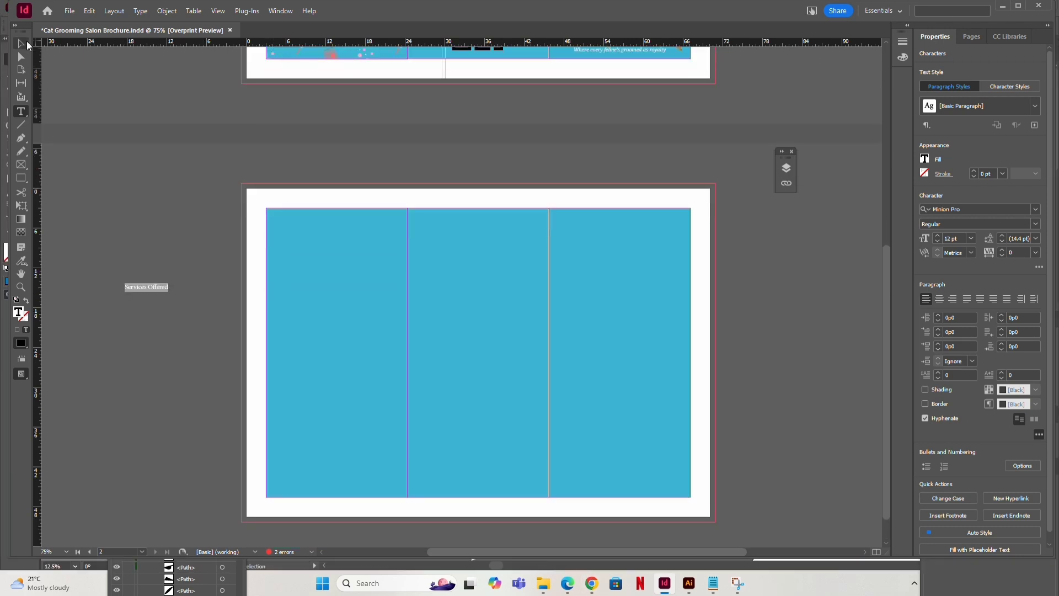
double_click(160, 291)
right_click(160, 292)
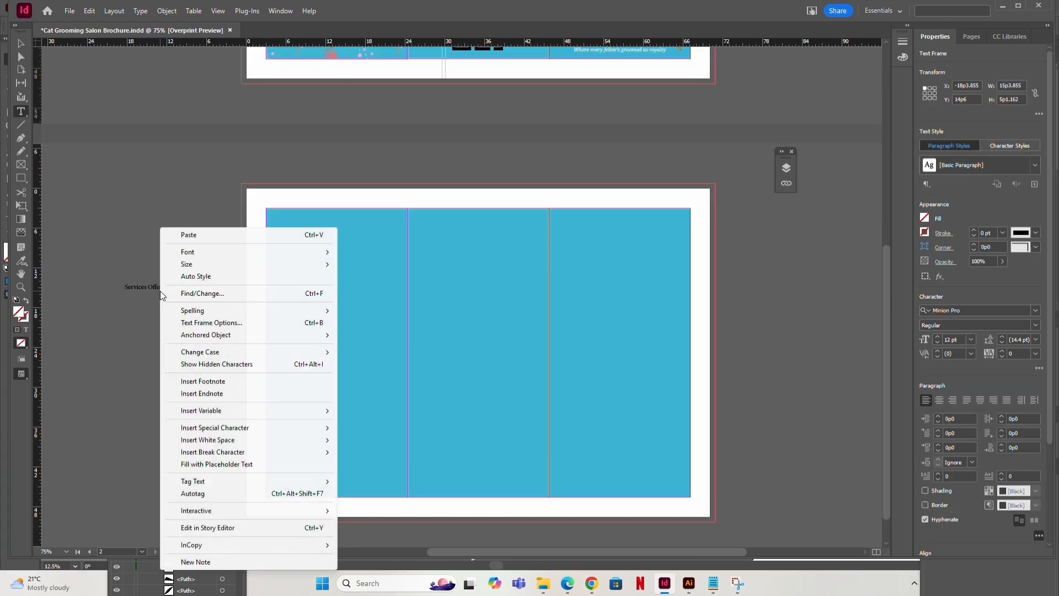
left_click(119, 276)
triple_click(158, 290)
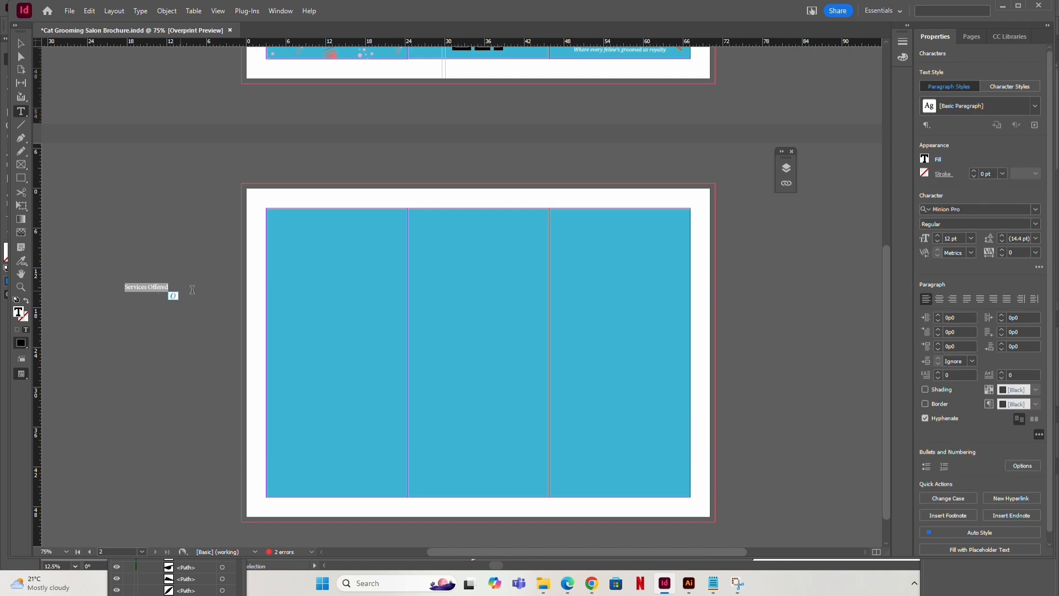
type("SE")
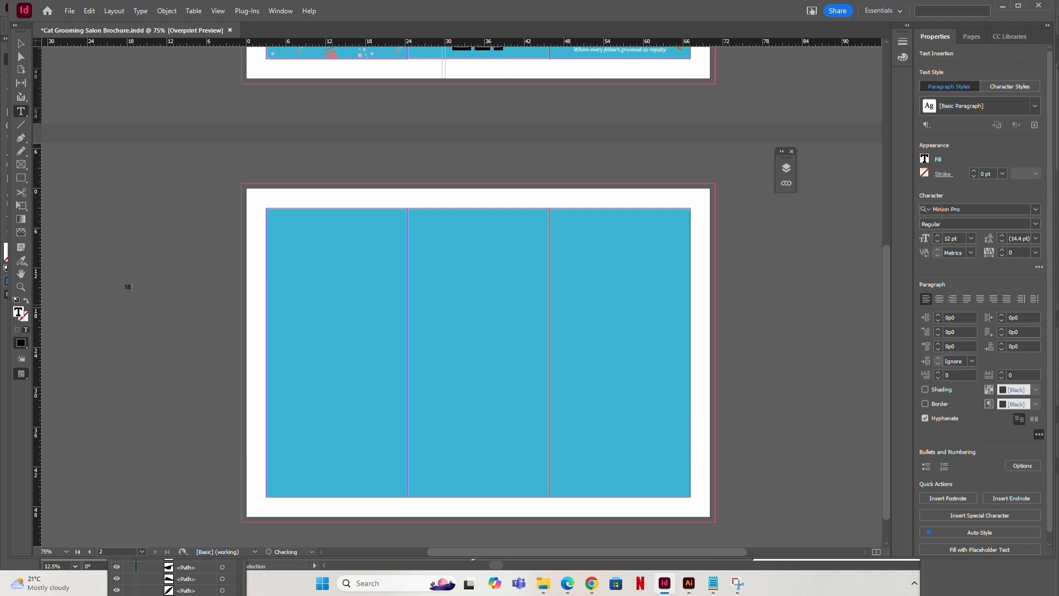
type("RVICES")
key("ctrl+a")
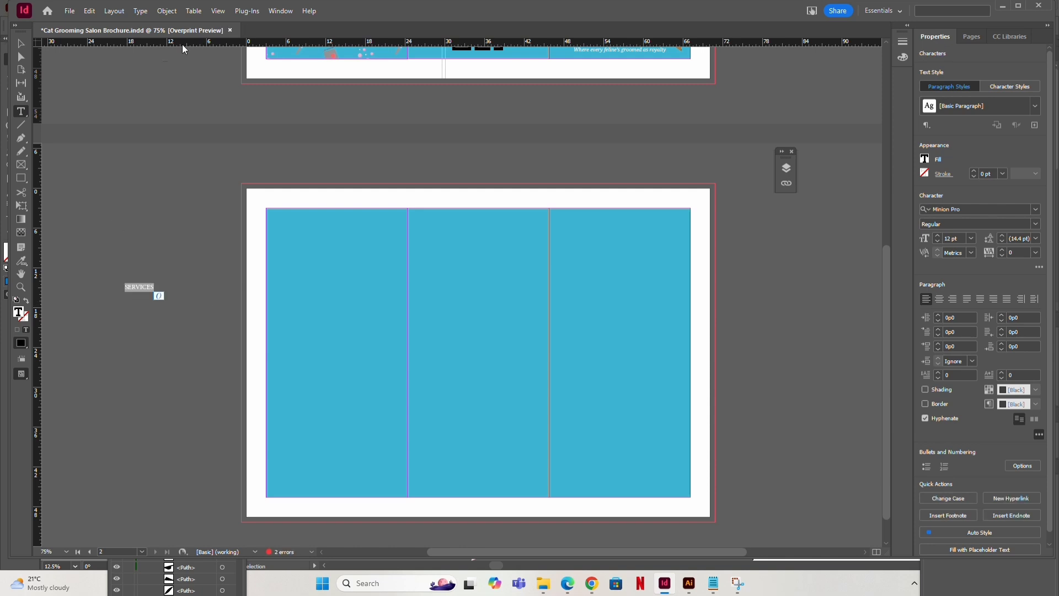
left_click(20, 43)
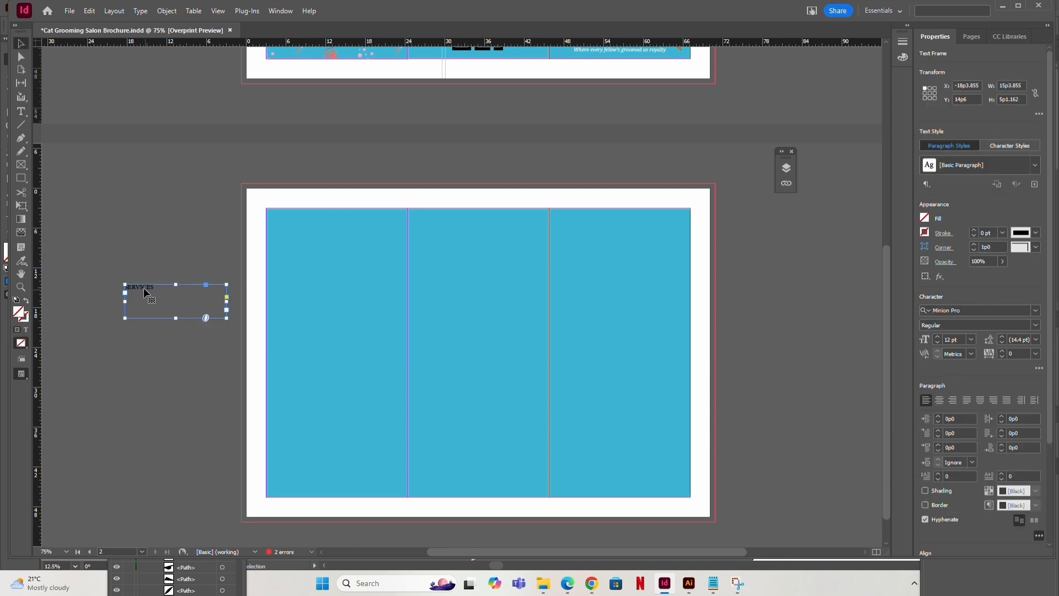
Move the SERVICES heading into page 2's first column near its upper edge and set its font to Droid Serif Bold Italic.
left_click_drag(144, 287, 340, 217)
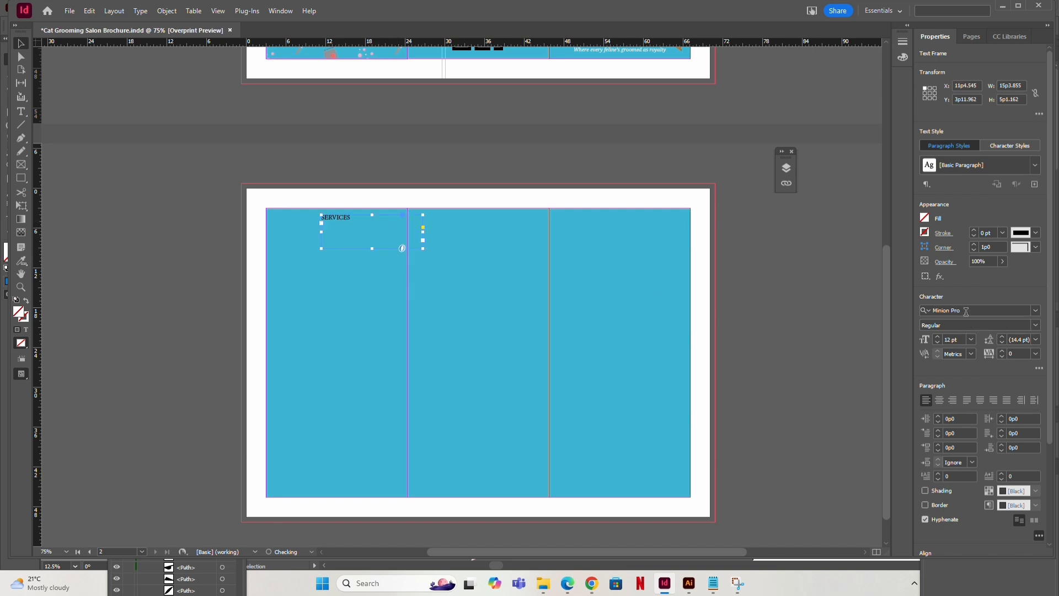
left_click(966, 312)
double_click(334, 218)
double_click(334, 218)
left_click(1036, 210)
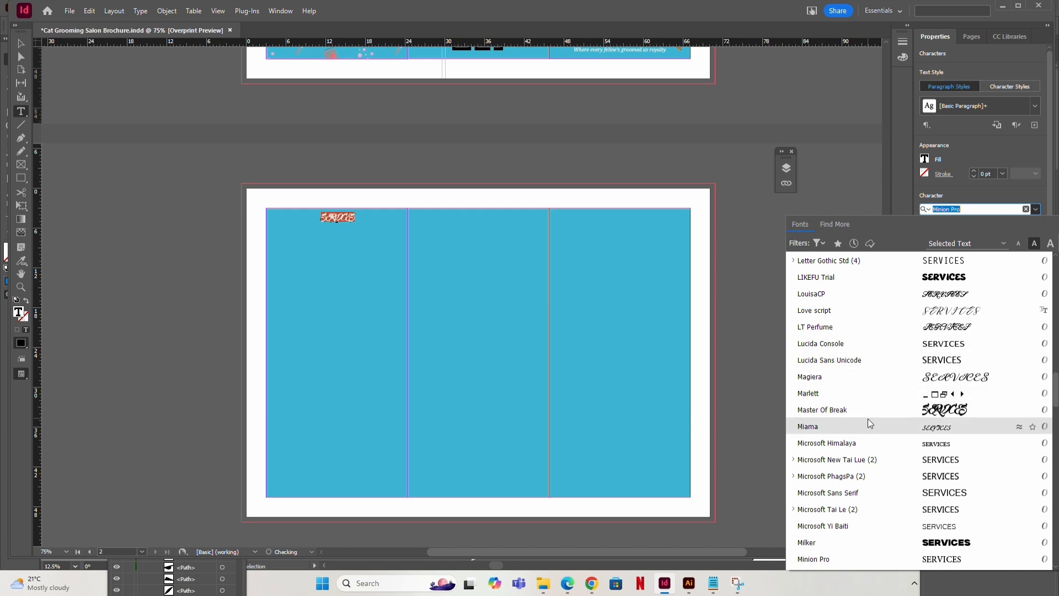
scroll(870, 346, "up", 3)
scroll(865, 331, "up", 8)
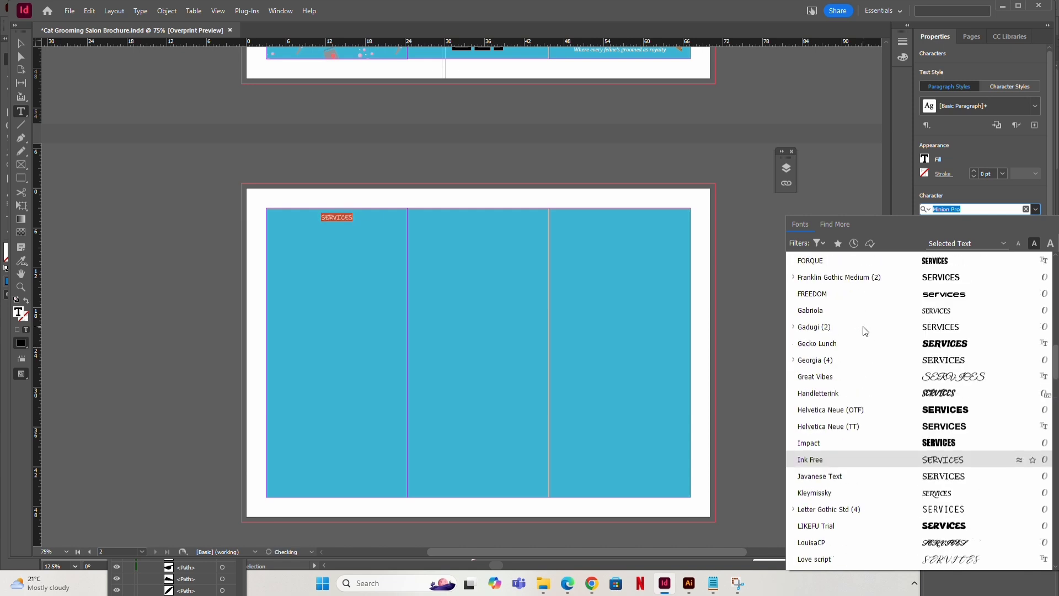
scroll(864, 330, "up", 8)
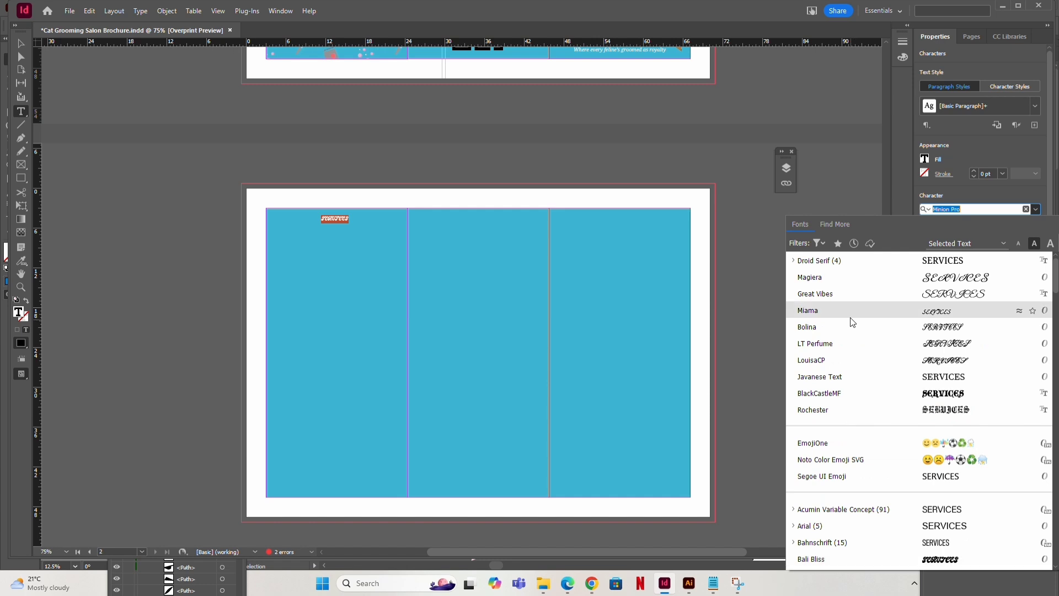
left_click(792, 261)
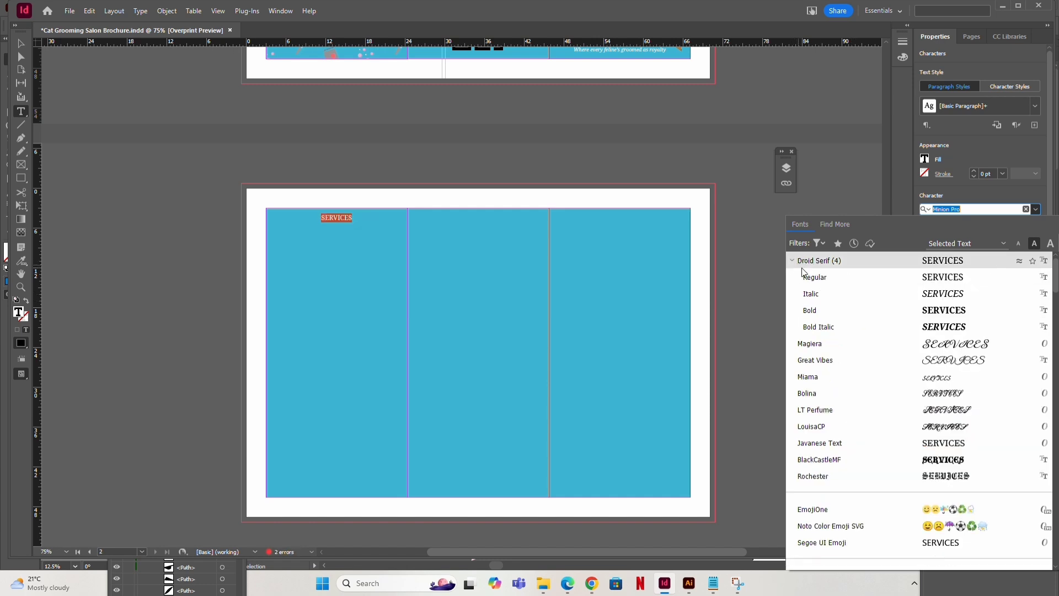
left_click(859, 330)
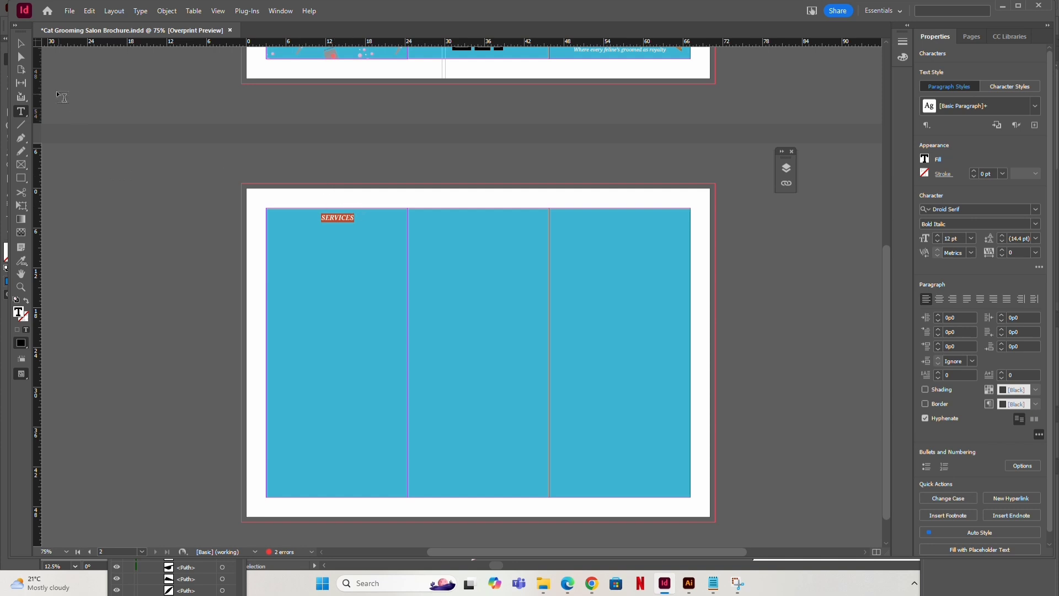
Set the SERVICES heading's type size to 18 pt.
left_click_drag(887, 348, 887, 243)
left_click(948, 238)
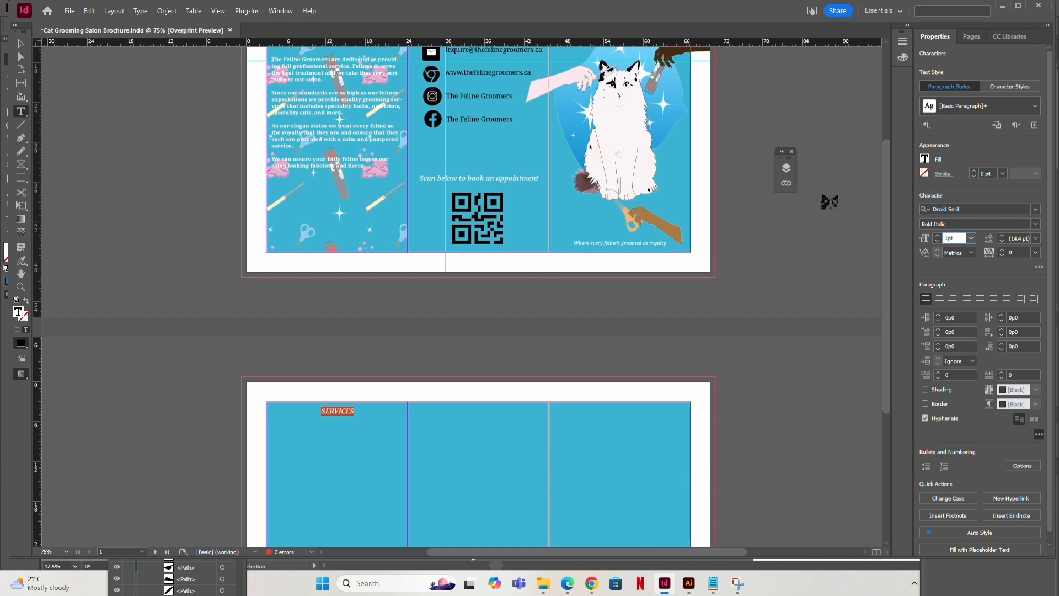
type("18")
key("Return")
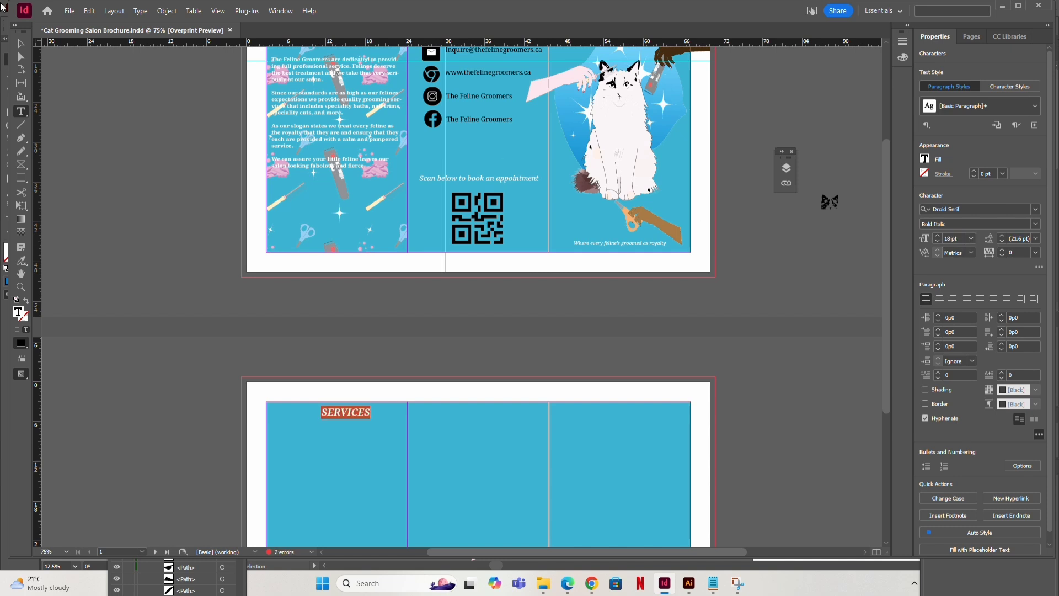
Check the ABOUT US heading's type size on page 1 and set the SERVICES heading on page 2 to 25 pt.
left_click(21, 44)
scroll(381, 210, "up", 3)
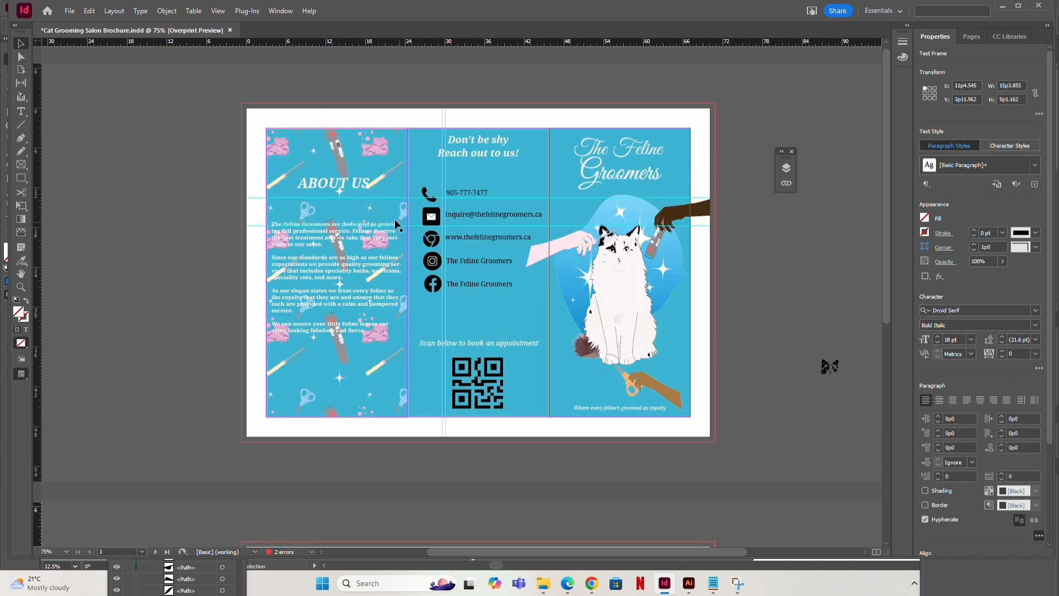
left_click(348, 184)
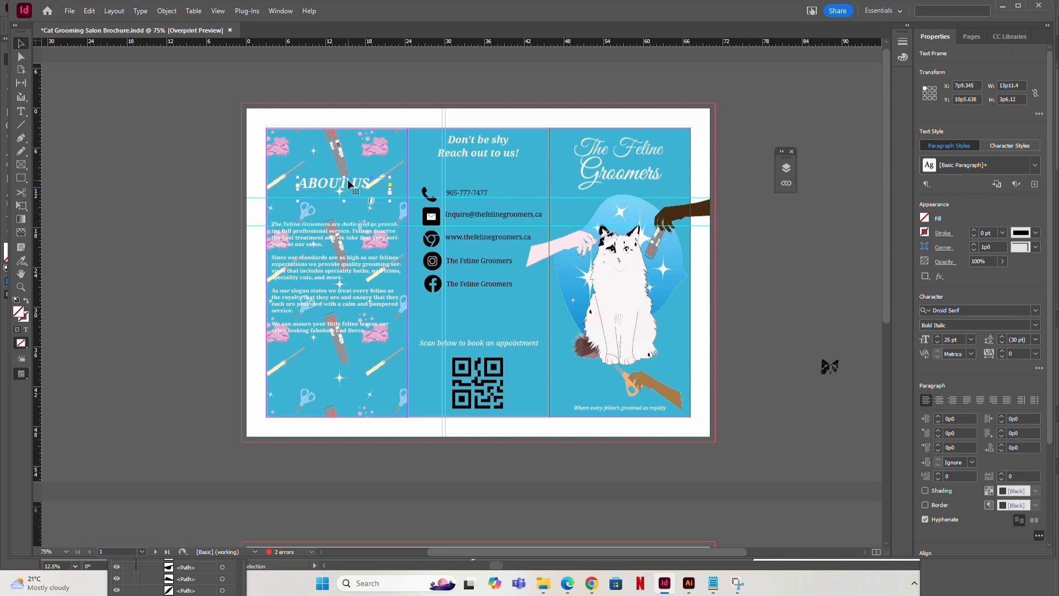
scroll(348, 287, "down", 5)
left_click(344, 329)
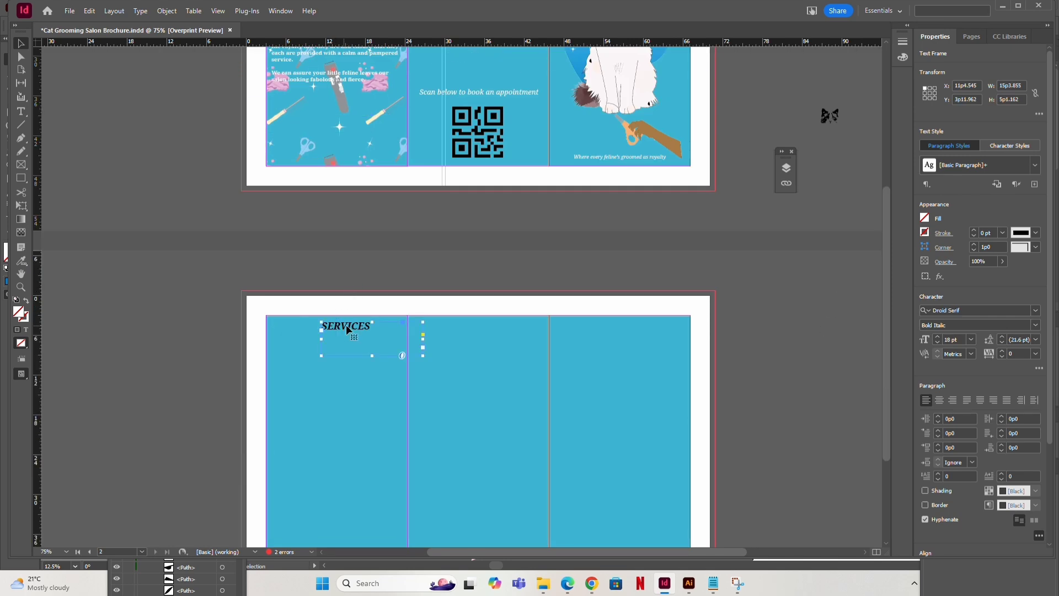
left_click(947, 339)
type("25")
key("Return")
Change the SERVICES heading's text fill to white, then deselect the heading.
double_click(358, 340)
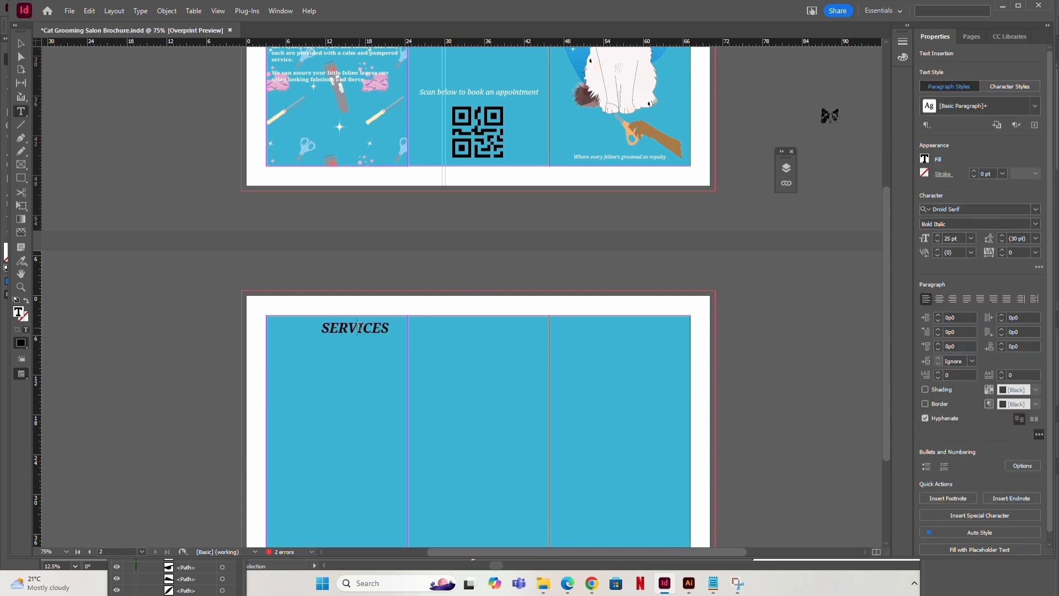
double_click(360, 328)
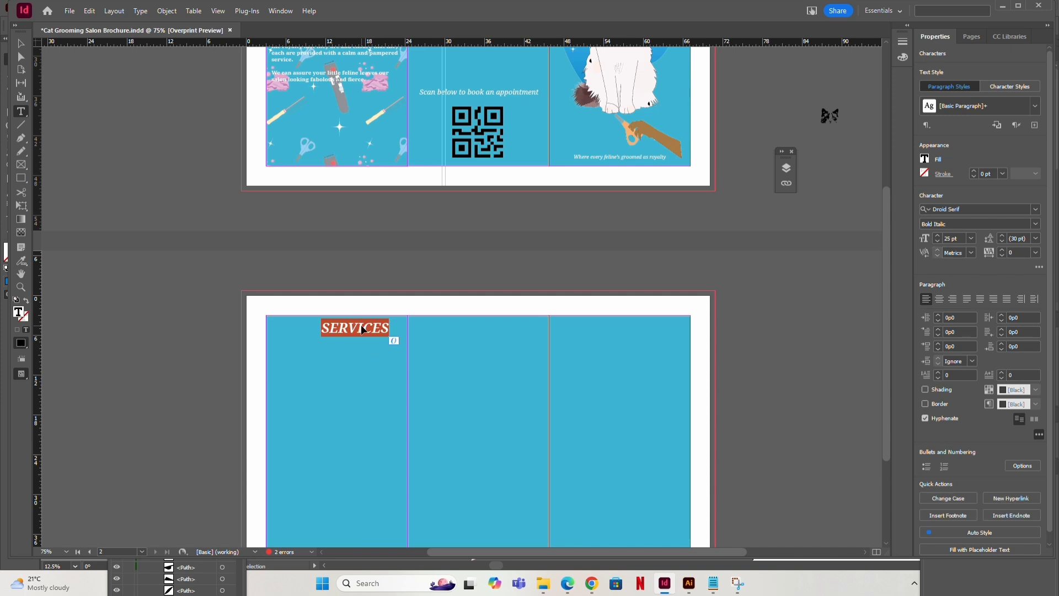
left_click(925, 160)
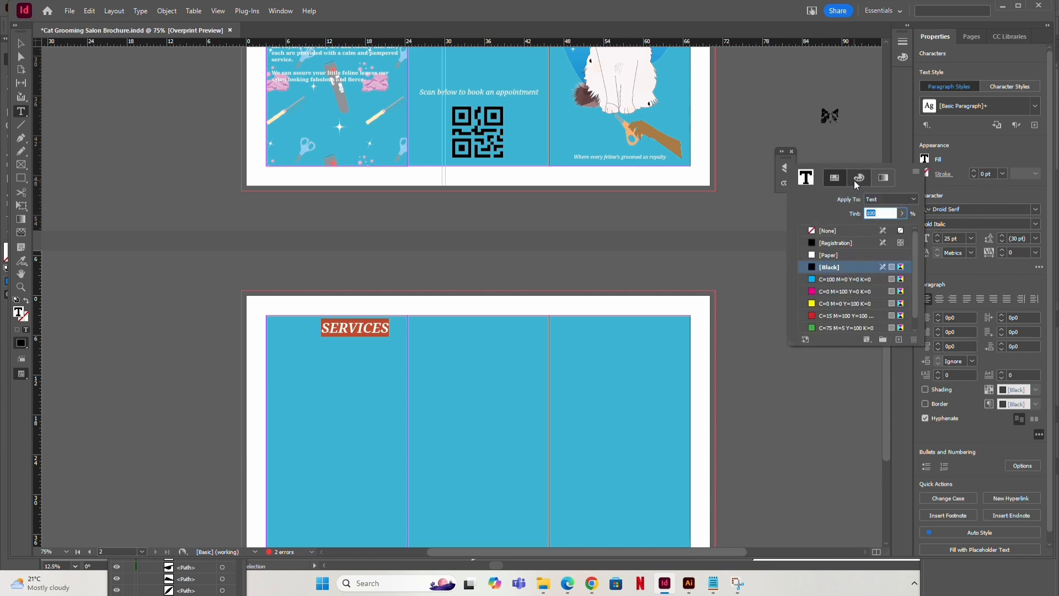
left_click(859, 177)
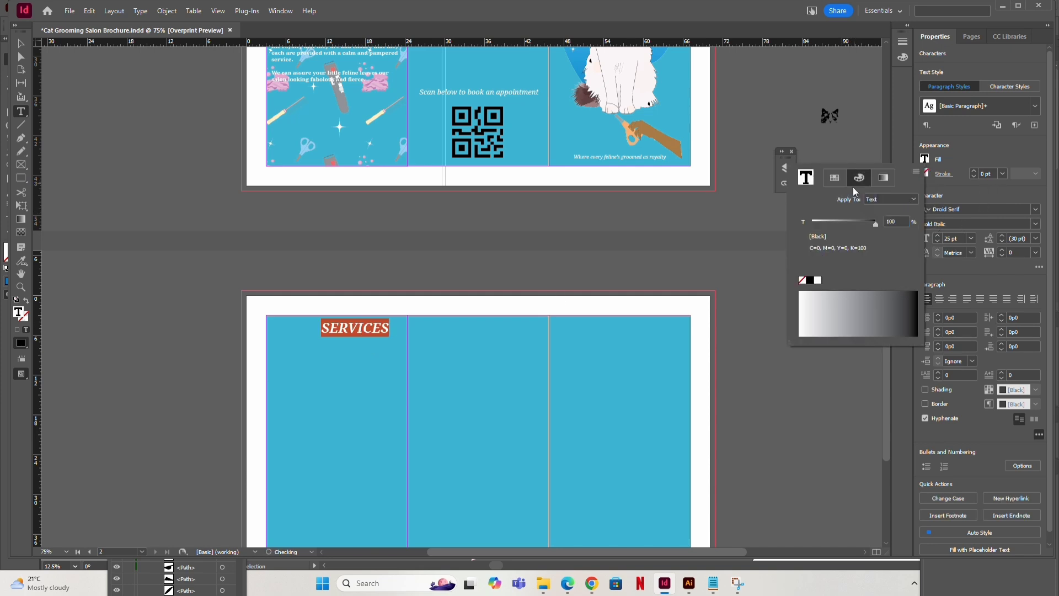
left_click(817, 280)
left_click(15, 47)
left_click(170, 284)
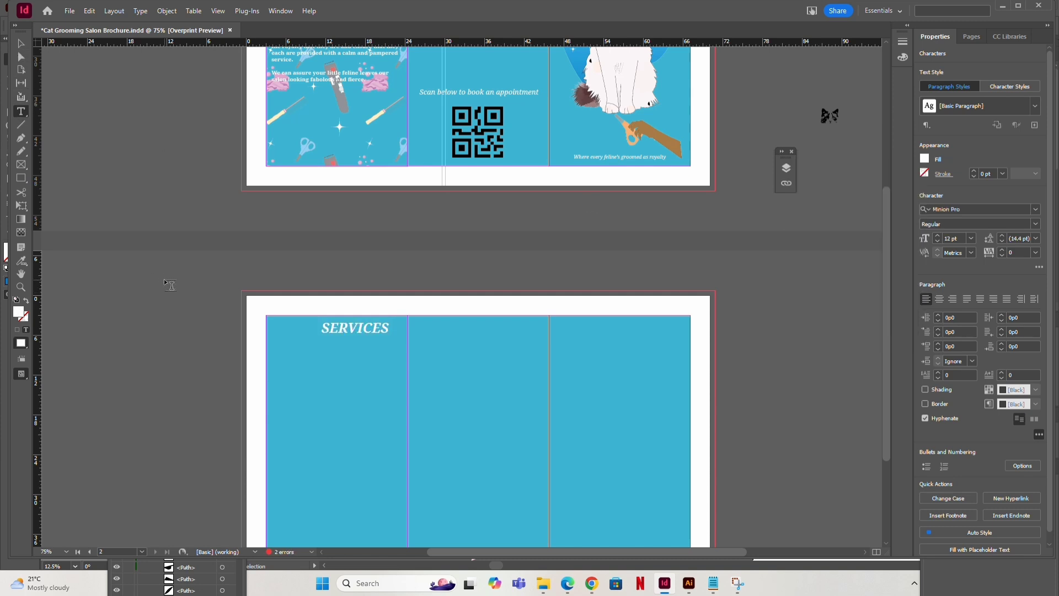
left_click(21, 44)
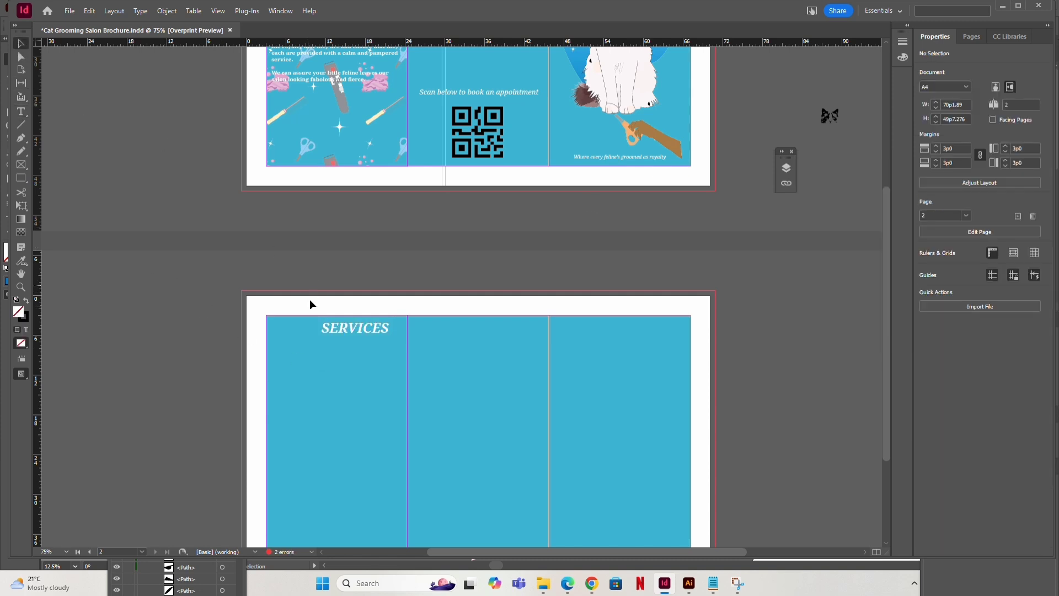
Copy the SERVICES heading into page 2's second and third columns and replace the middle copy's text with "PACKAGES".
left_click(352, 329)
left_click_drag(352, 329, 611, 348)
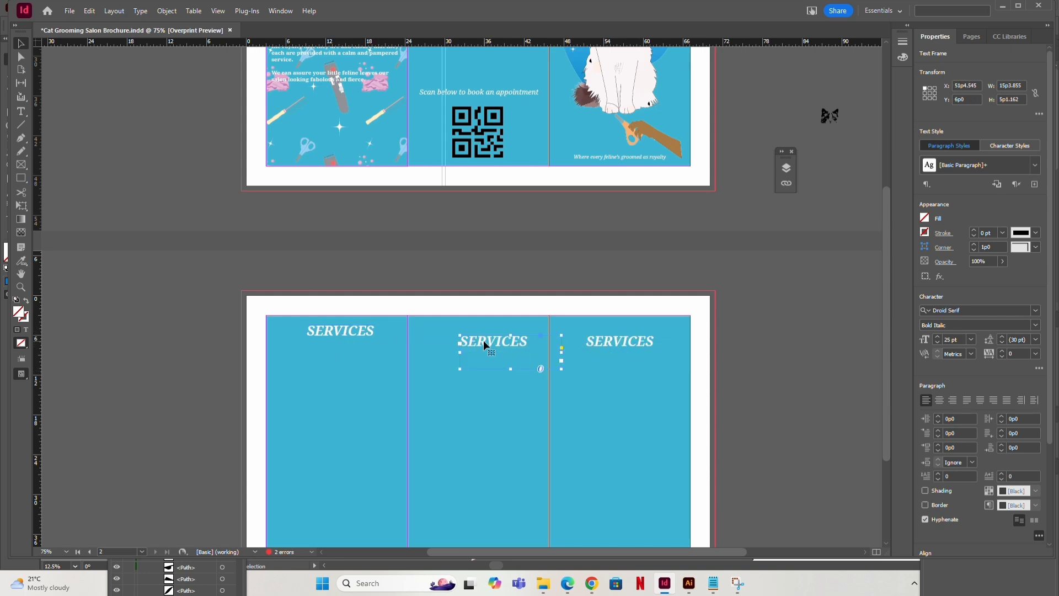
double_click(483, 340)
double_click(484, 340)
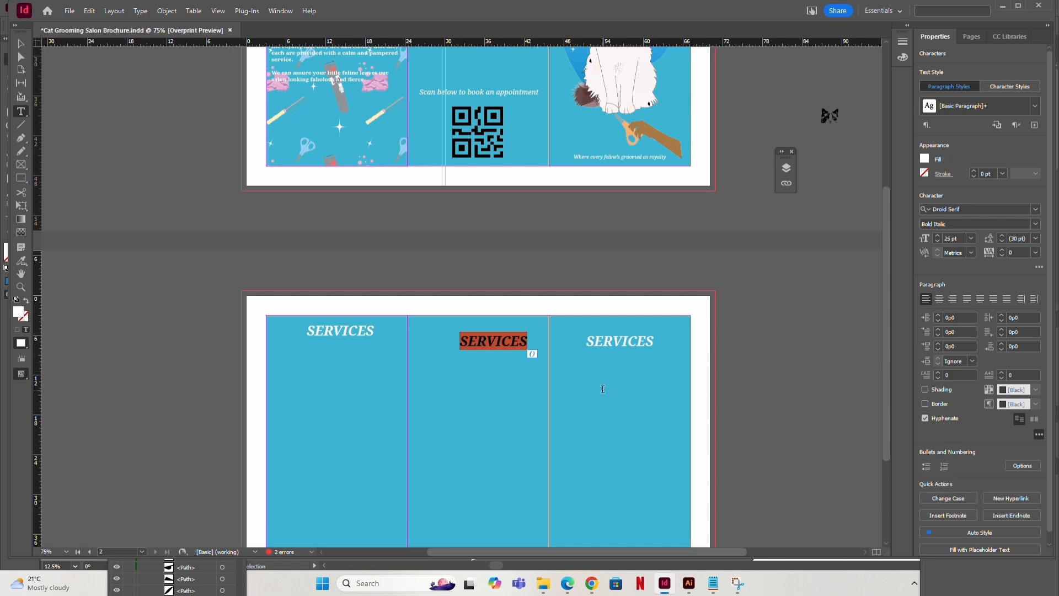
type("PACKAGES")
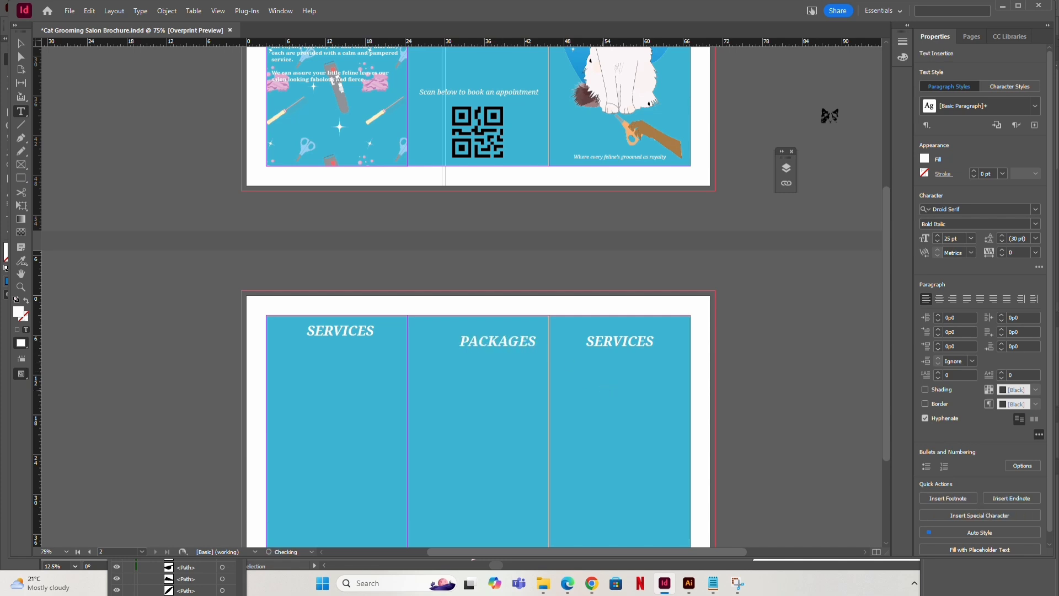
key("Escape")
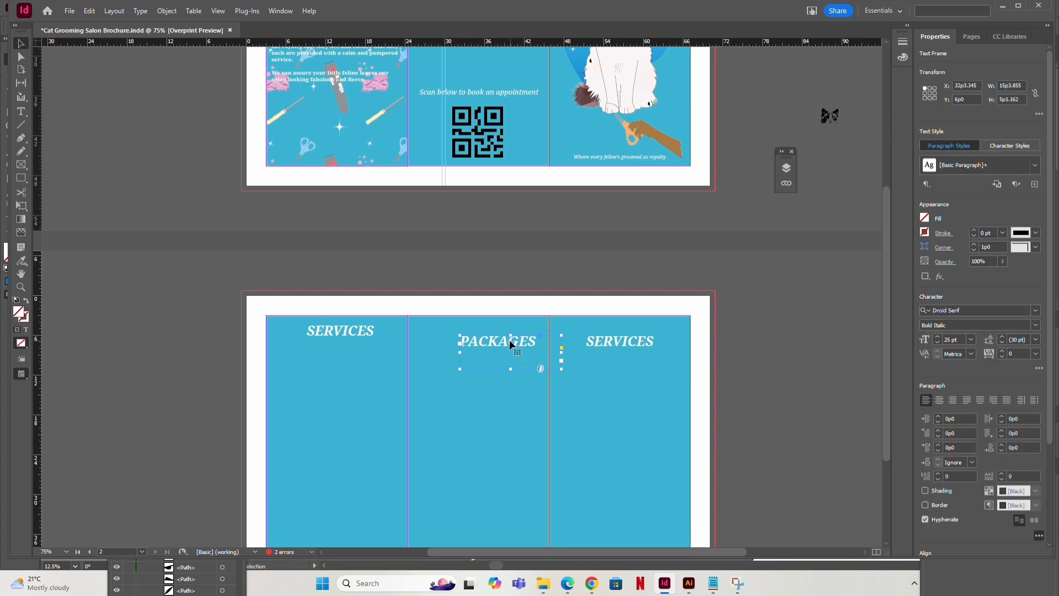
Align the PACKAGES and third-column headings with SERVICES along a new horizontal guide at the frames' upper edge.
left_click_drag(508, 339, 466, 329)
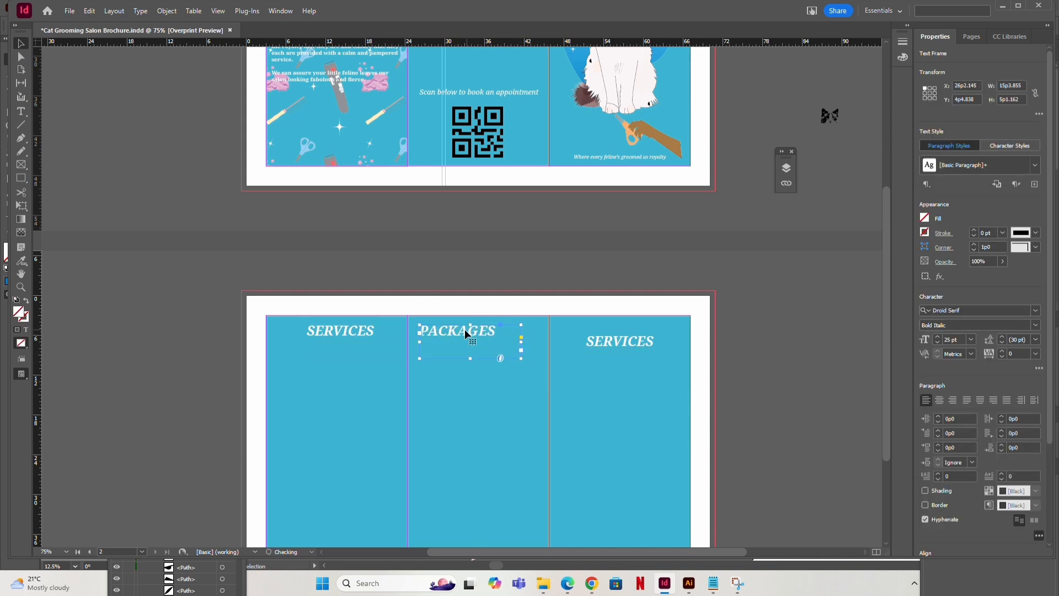
left_click_drag(422, 43, 462, 322)
left_click_drag(617, 341, 615, 332)
Select the third column's heading text, check the third-panel heading of the Venngage brochure template in the browser, and return to InDesign.
double_click(614, 332)
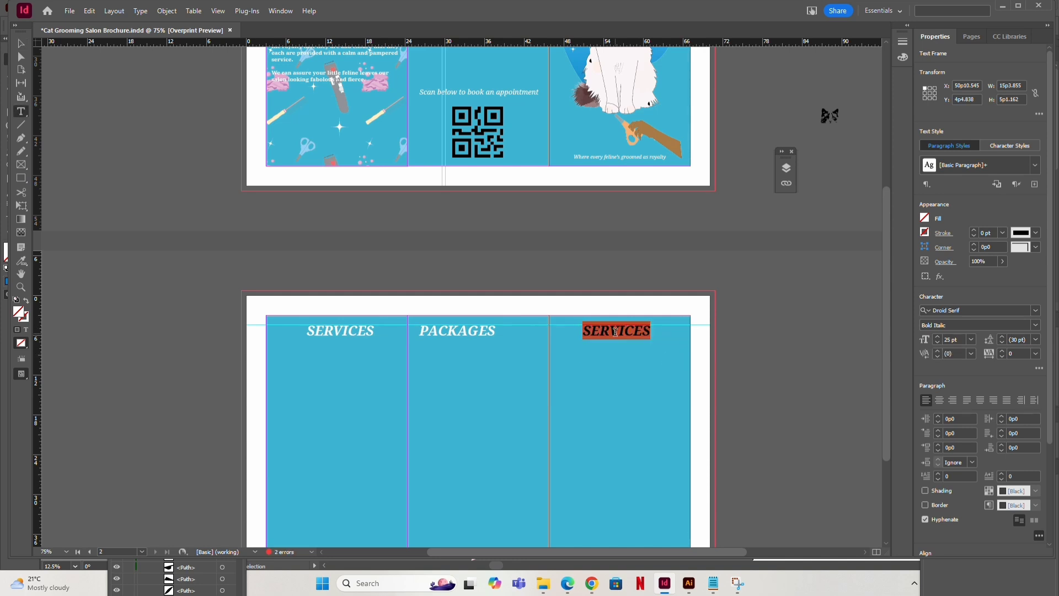
left_click(593, 589)
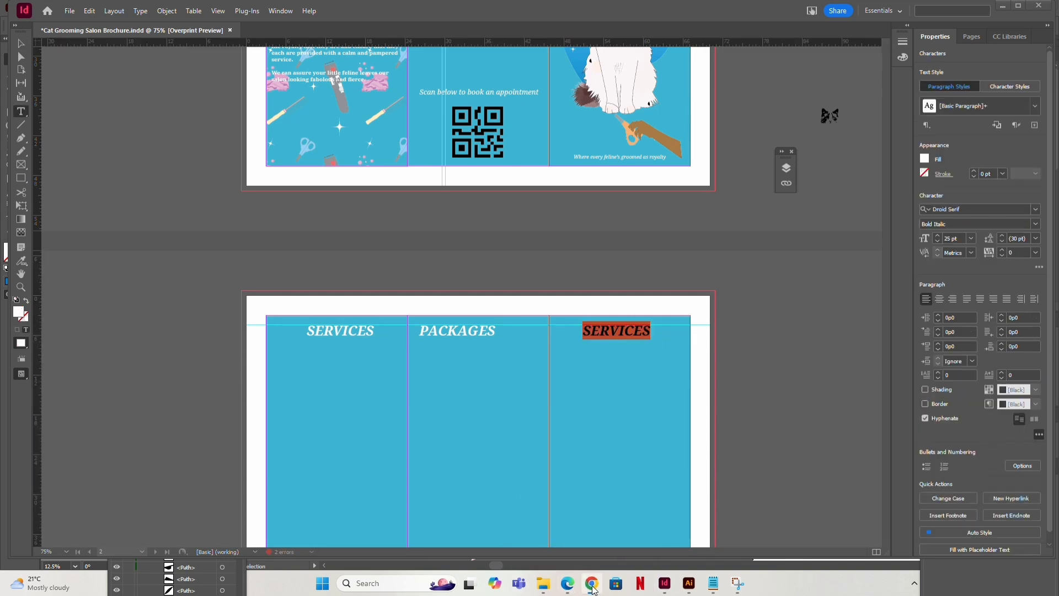
left_click(656, 7)
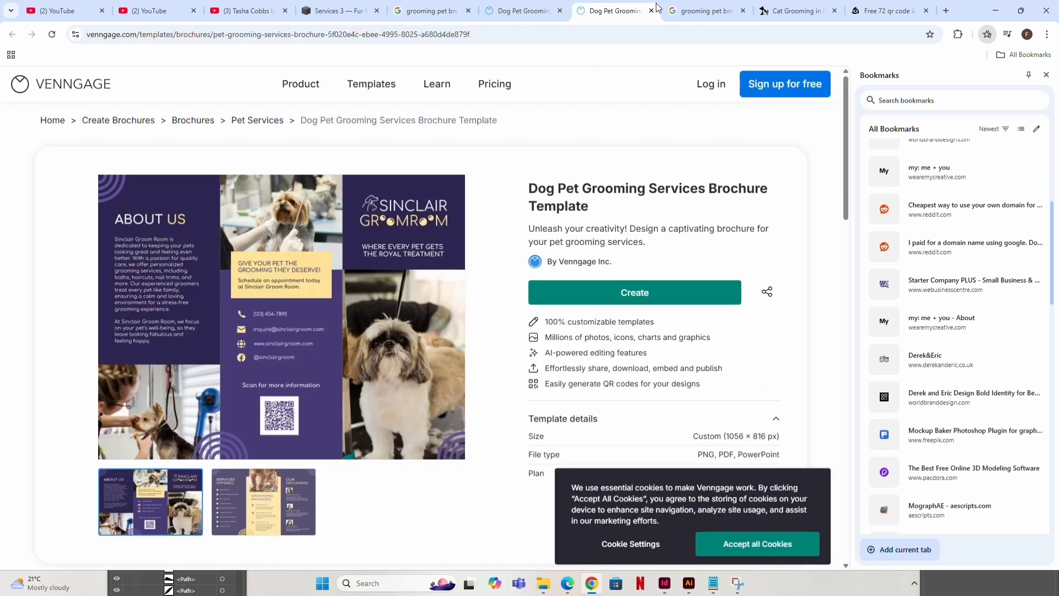
left_click(702, 12)
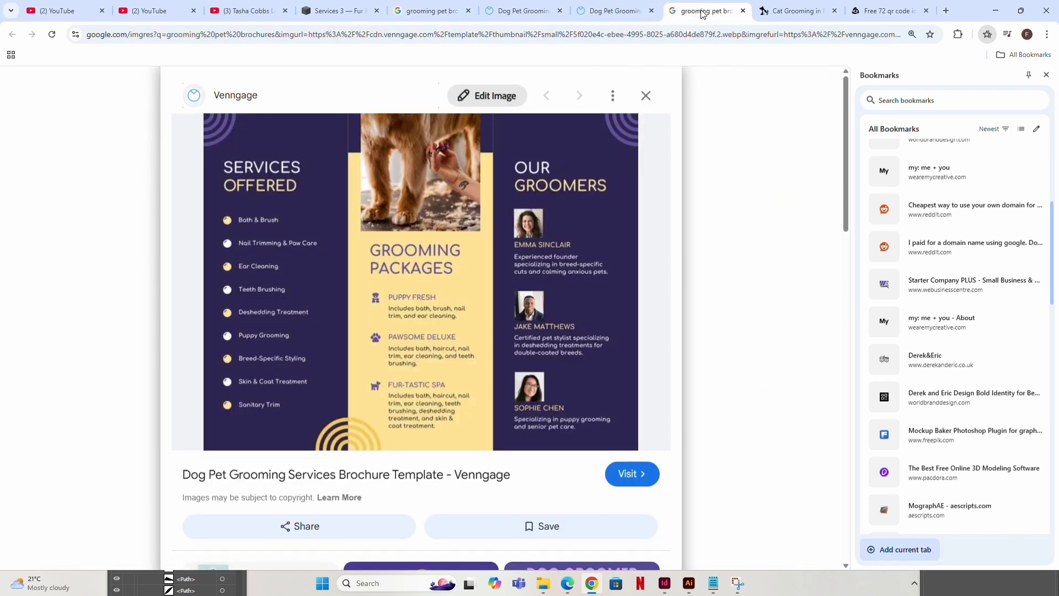
key("alt+Tab")
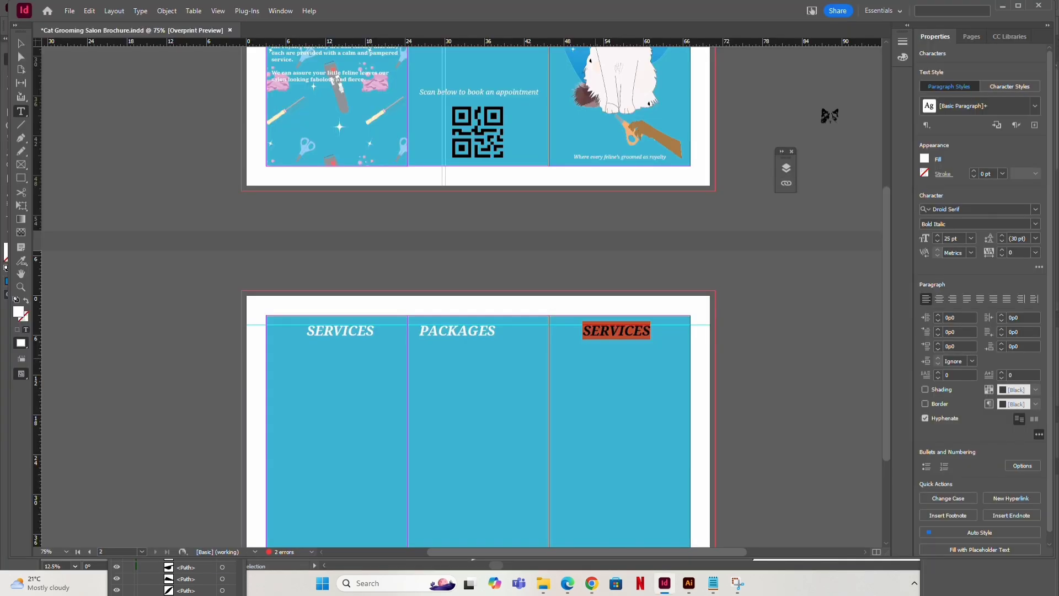
Try "OUR GROOMERS" as the third column's heading text, then delete it.
type("OUR GROOMERS")
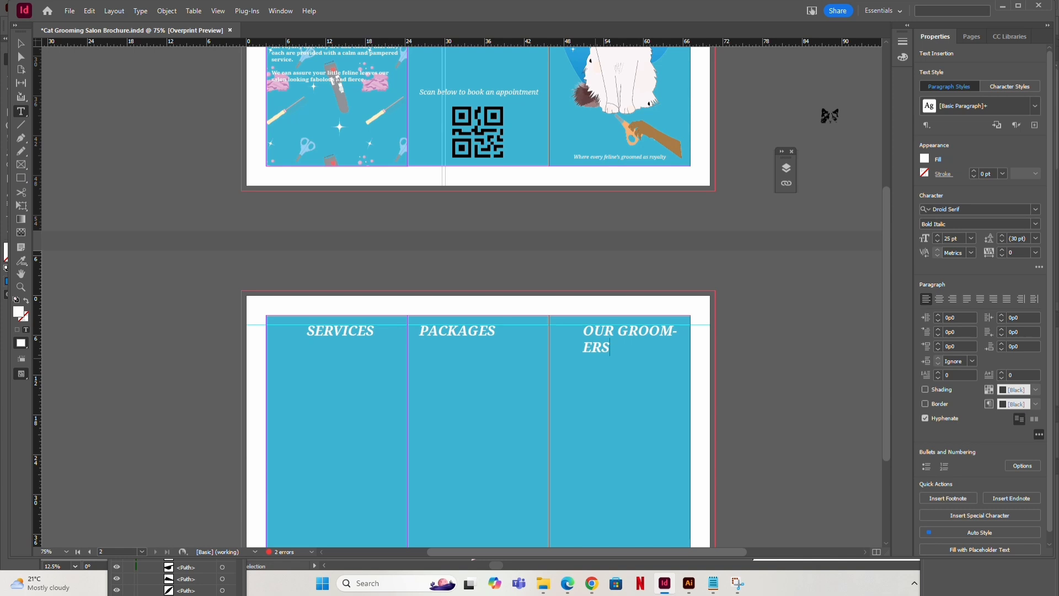
key("BackSpace")
key("BackSpace")
key("BackSpace")
key("BackSpace")
key("BackSpace")
key("BackSpace")
key("BackSpace")
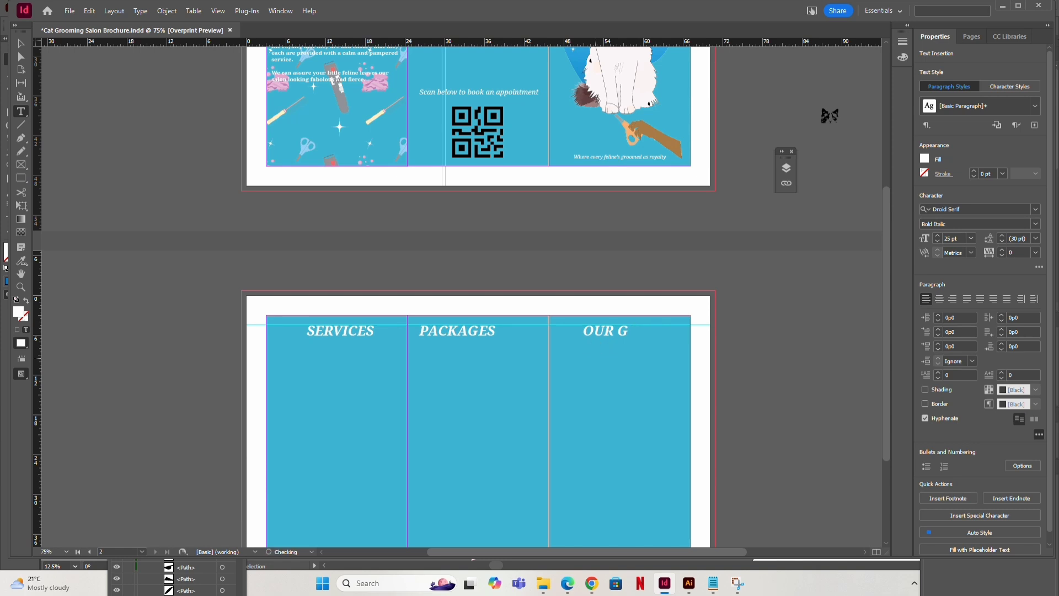
key("BackSpace")
key("BackSpace")
key("BackSpace")
key("BackSpace")
key("BackSpace")
Enter "THE FELINE GROOMERS" as the third column's heading, widen its frame to about 34p8, and start it at the column's left edge.
type("THE FELINE GROOMERS")
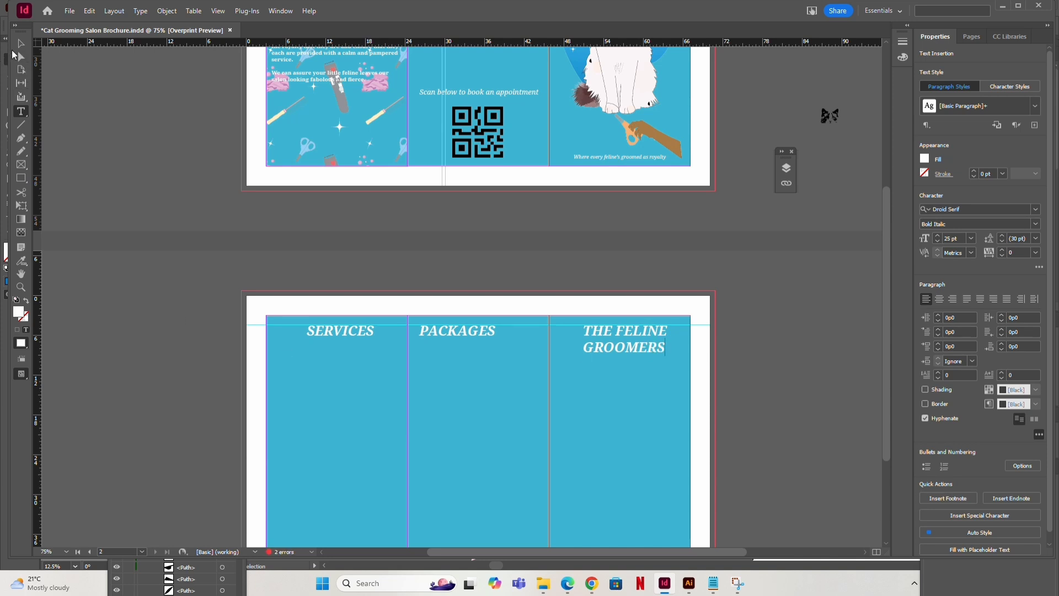
left_click(21, 43)
left_click_drag(580, 340, 542, 335)
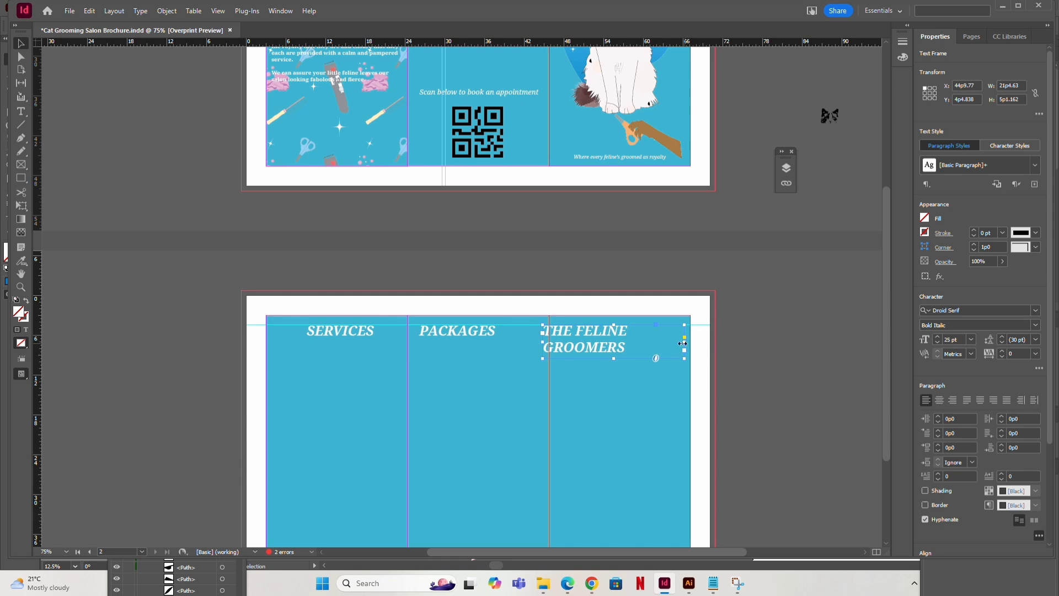
left_click_drag(683, 343, 773, 348)
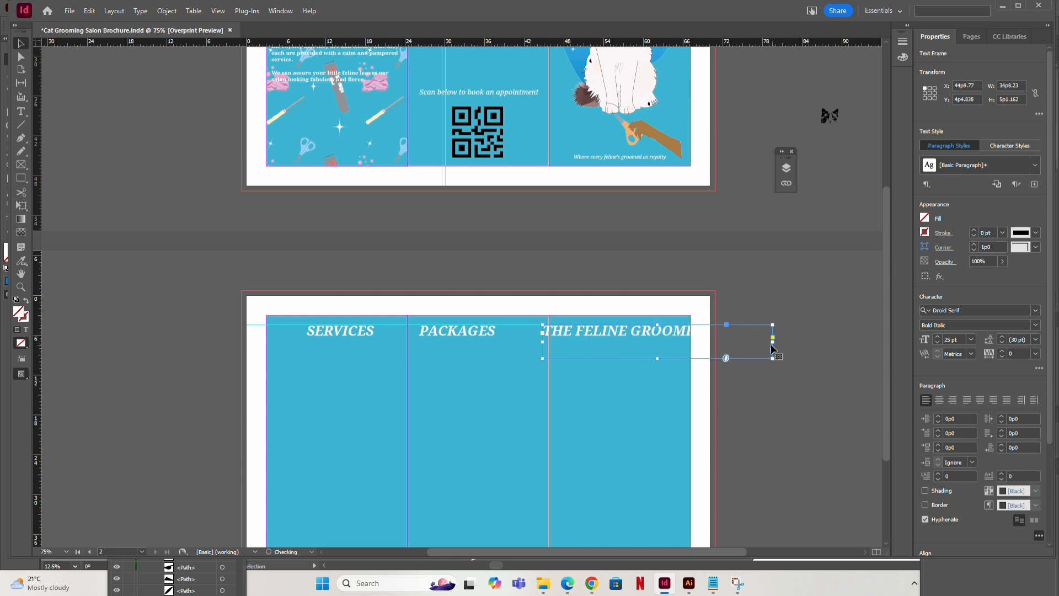
mouse_move(652, 332)
left_mouse_down()
mouse_move(687, 330)
mouse_move(631, 330)
mouse_move(657, 331)
left_mouse_up()
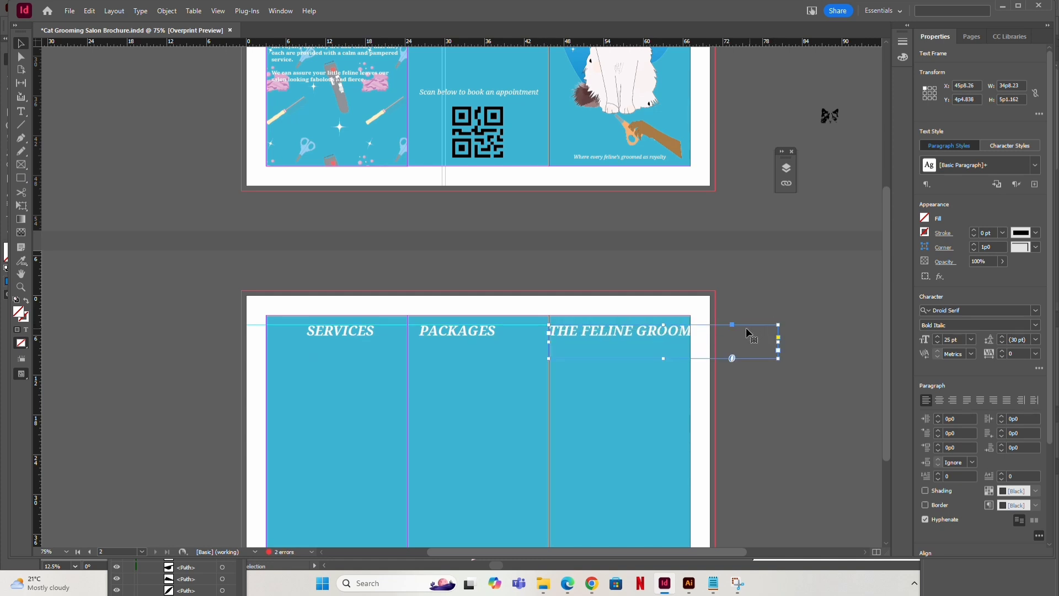
scroll(742, 327, "down", 3)
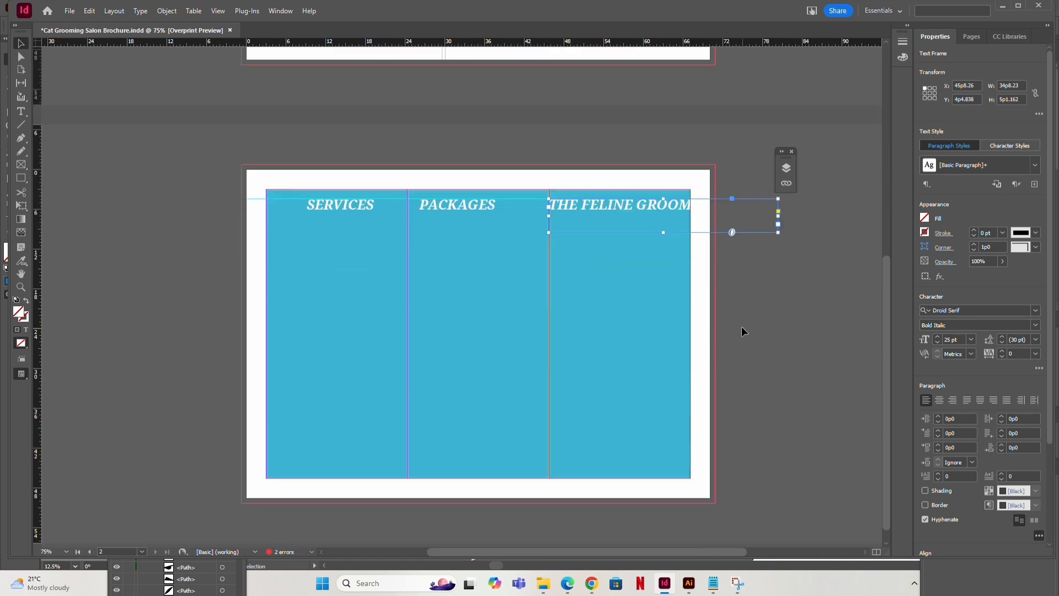
scroll(742, 331, "up", 2)
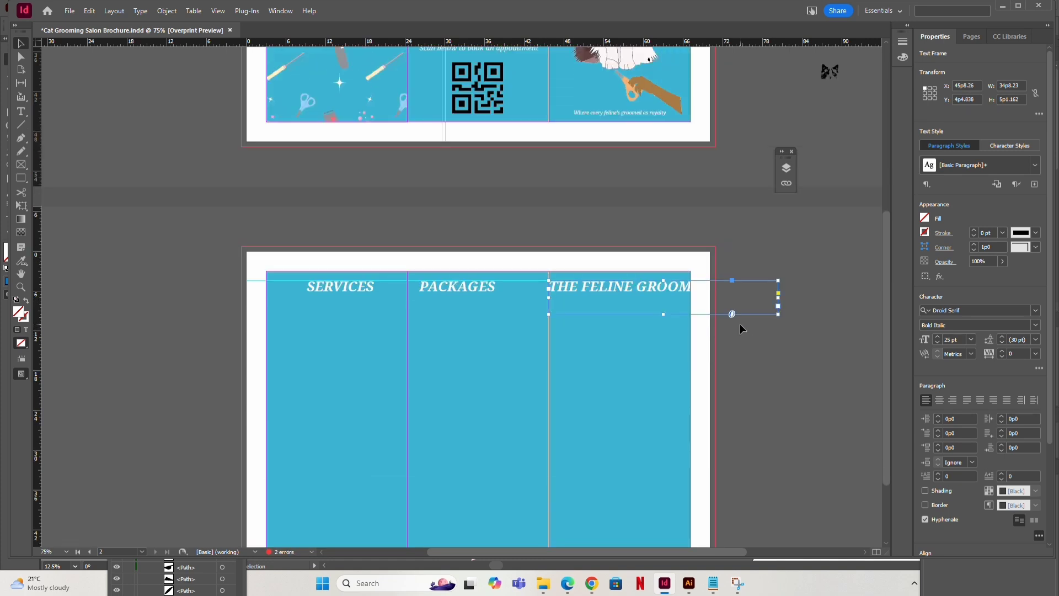
Shorten the third column's heading to "FELINE GROOMERS" by deleting the word "THE".
double_click(576, 279)
left_click_drag(579, 287, 548, 291)
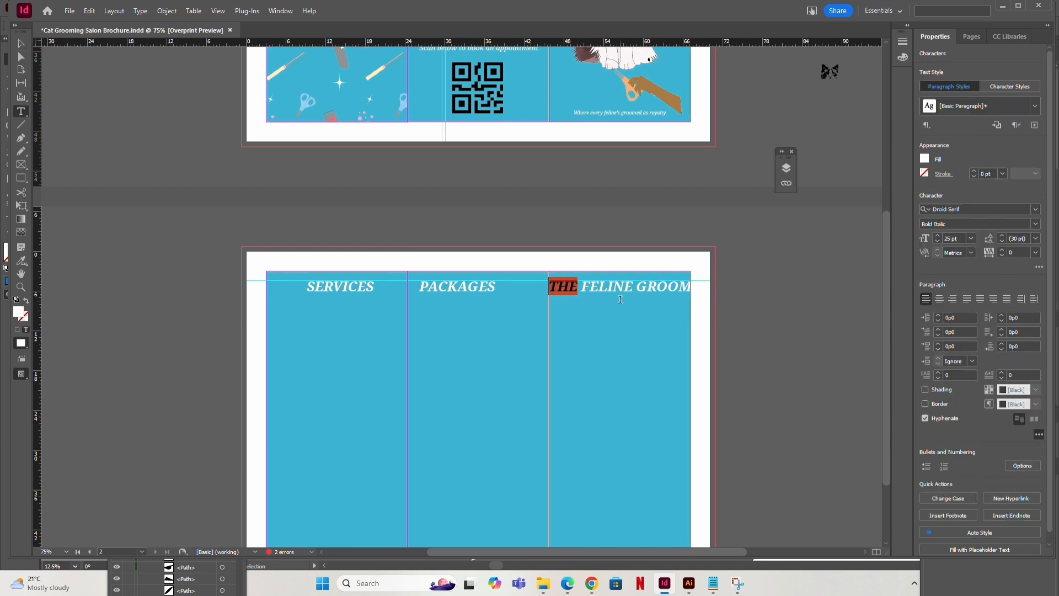
key("Delete")
key("Delete")
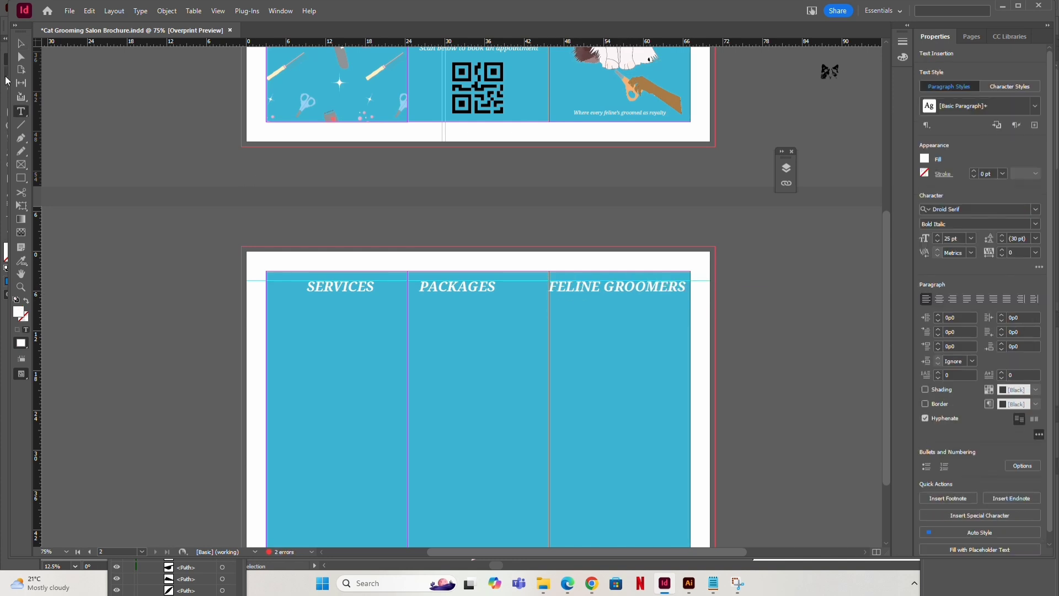
Nudge the "FELINE GROOMERS" heading frame slightly right so its X position is about 46p0.
left_click(21, 43)
mouse_move(632, 286)
left_mouse_down()
mouse_move(618, 287)
mouse_move(630, 288)
left_mouse_up()
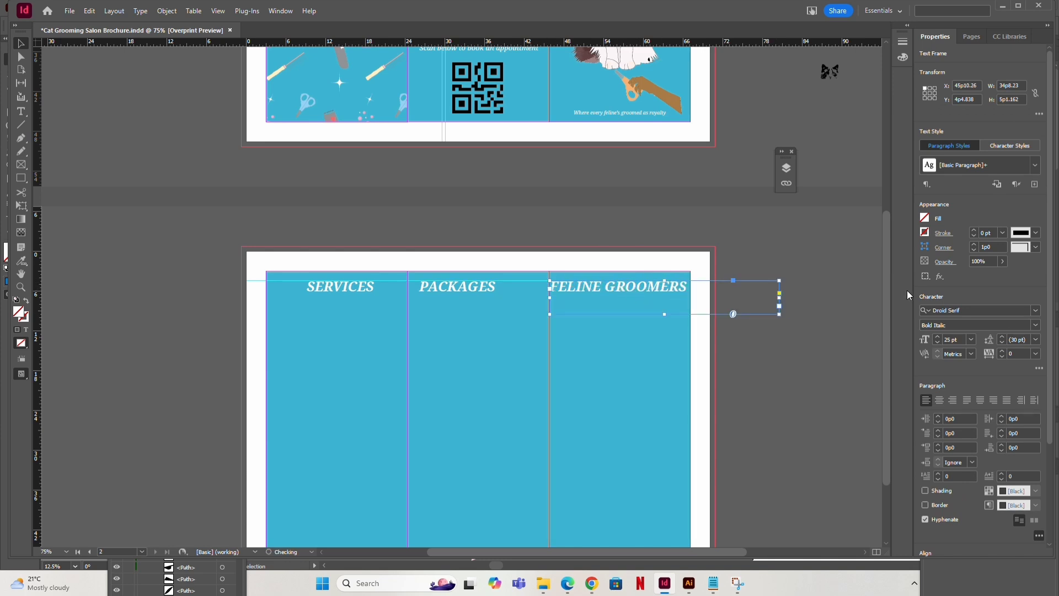
key("Right")
key("Right")
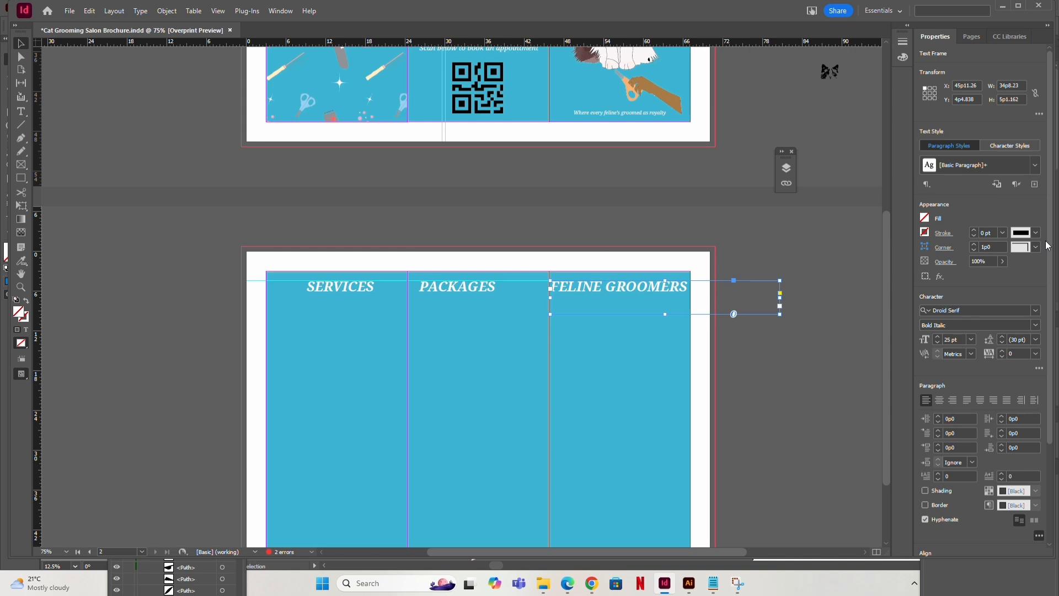
key("Left")
left_click(107, 145)
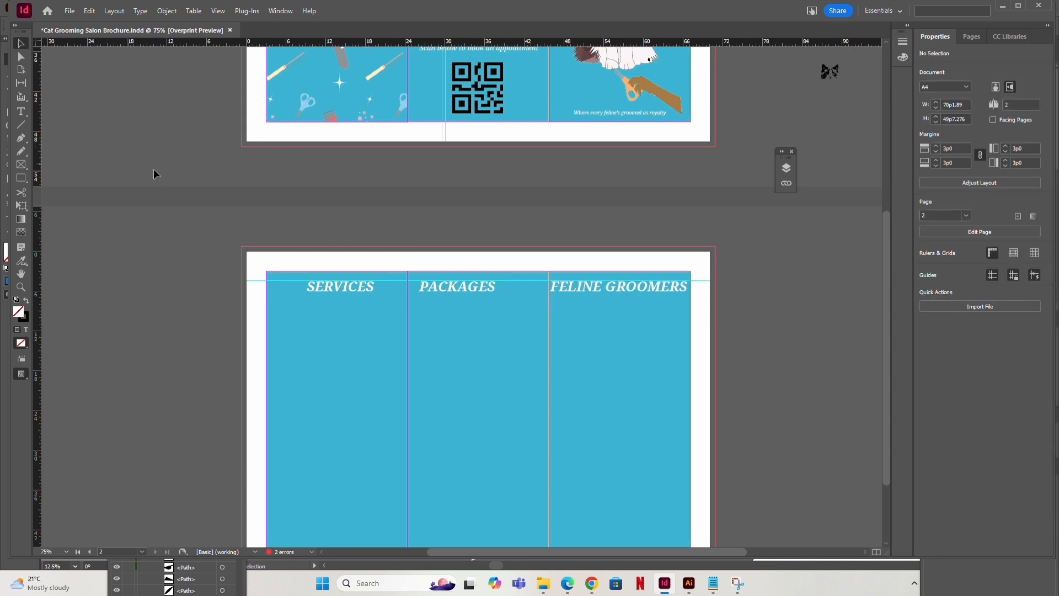
left_click(638, 287)
key("Right")
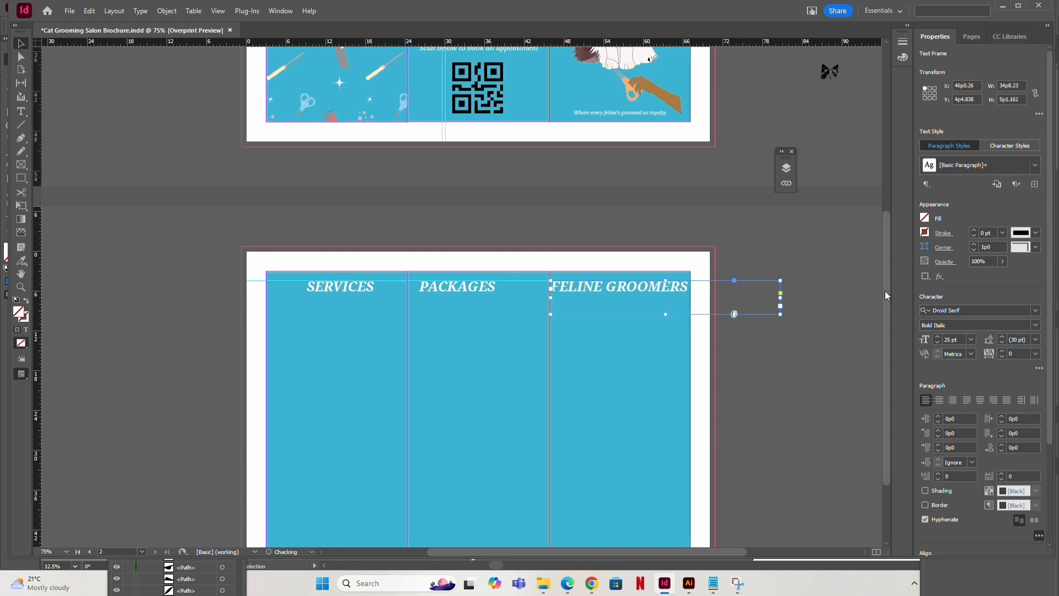
left_click(852, 254)
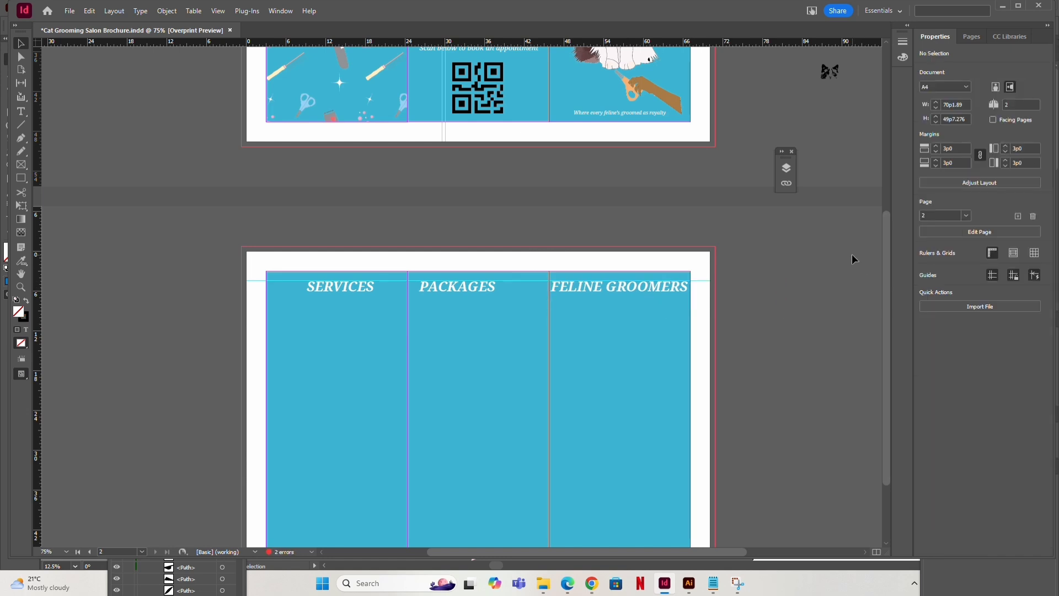
Move the PACKAGES heading right towards the middle of its column, to an X position of about 28p8.
left_click(456, 290)
key("Right")
key("Right")
key("Right")
key("Right")
key("Right")
key("Right")
key("Right")
key("Right")
key("Right")
key("Right")
key("Right")
key("Right")
key("Right")
key("Right")
key("Right")
key("Right")
key("Right")
key("Right")
key("Right")
key("Right")
key("Right")
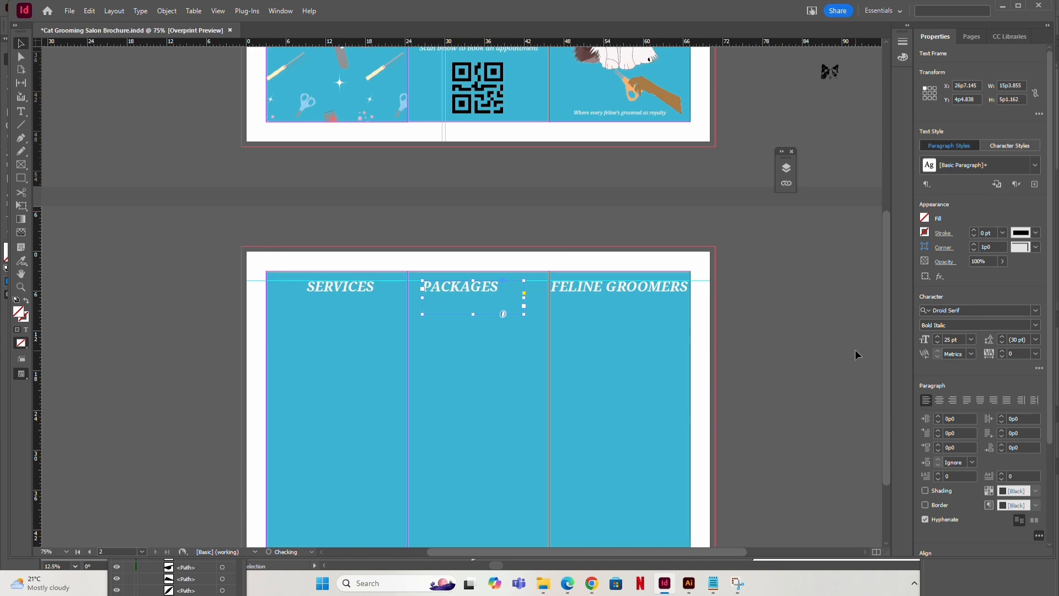
key("Right")
key("Right")
key("Right")
key("Right")
key("Right")
key("Right")
key("Right")
key("Right")
key("Right")
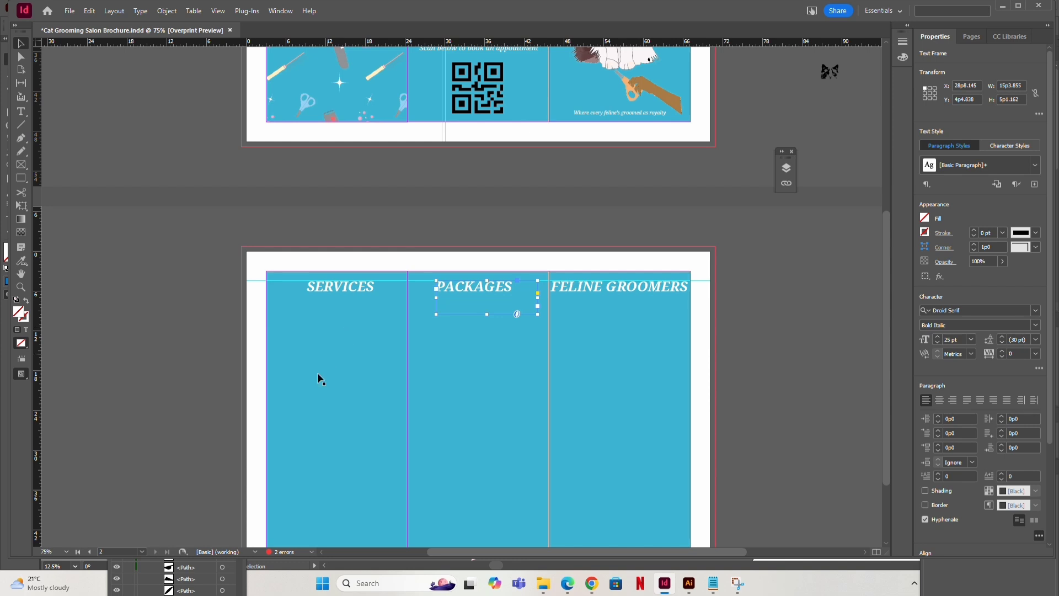
Add a vertical guide through the first column's middle, and centre-align the SERVICES heading and shift it left towards the guide.
left_click_drag(37, 330, 339, 343)
scroll(377, 287, "down", 3)
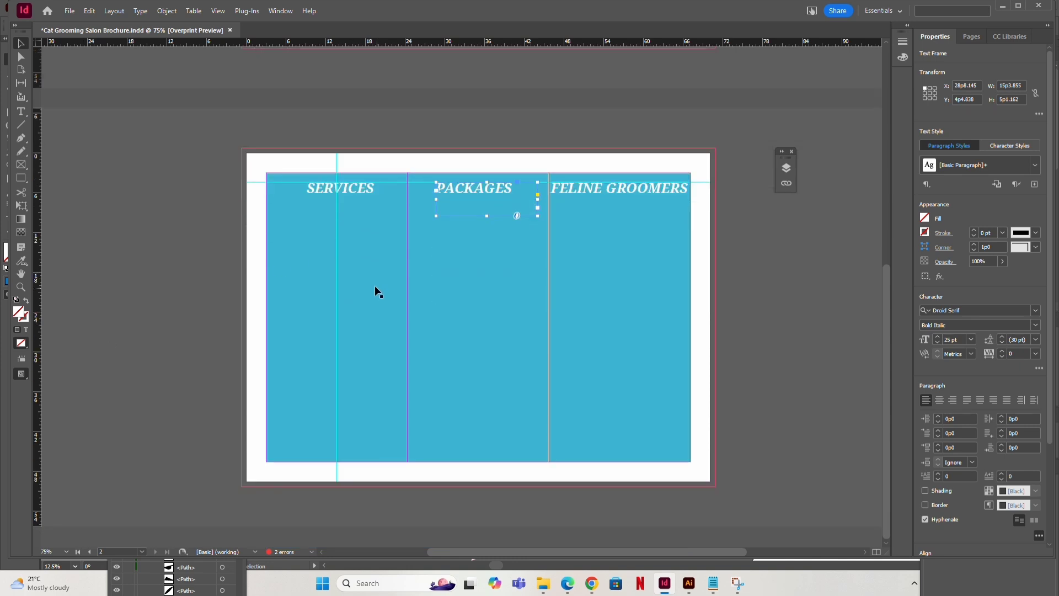
left_click(342, 188)
left_click(940, 400)
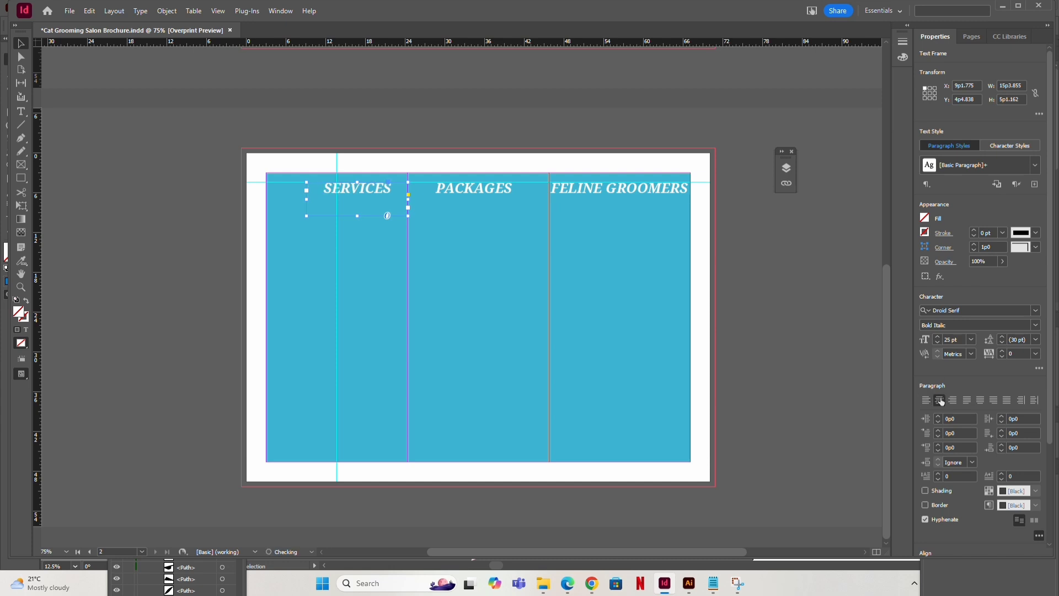
key("Left")
key("Left")
key("Left")
key("Left")
key("Left")
key("Left")
key("Left")
key("Left")
key("Left")
key("Left")
key("Left")
key("Left")
key("Left")
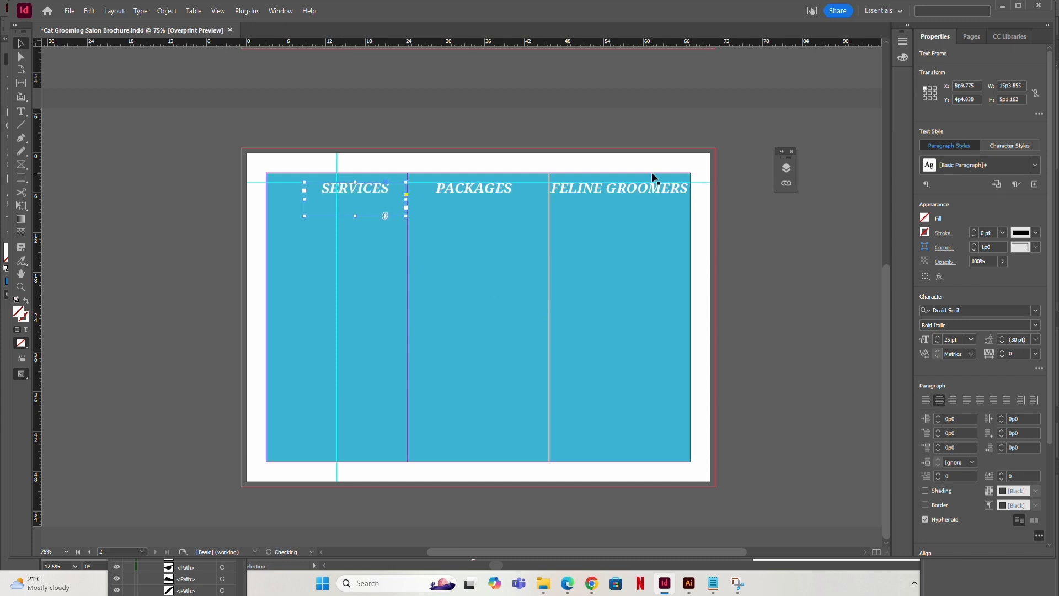
key("Left")
key("Left")
key("Left")
key("Left")
key("Left")
key("Left")
key("Left")
key("Left")
key("Left")
key("Left")
key("Left")
key("Left")
key("Left")
key("Left")
key("Left")
key("Left")
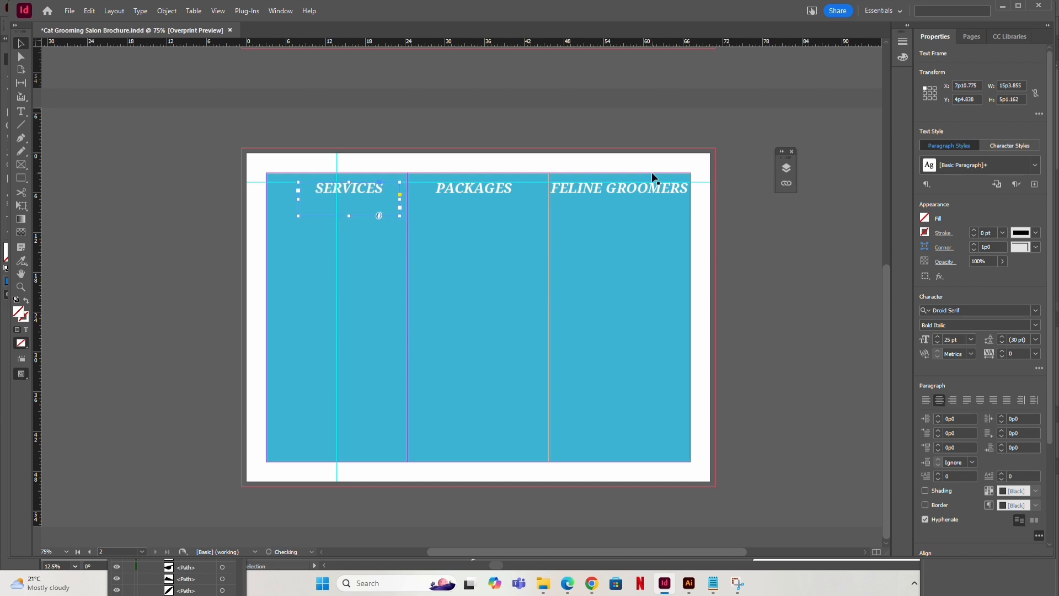
left_click(550, 174)
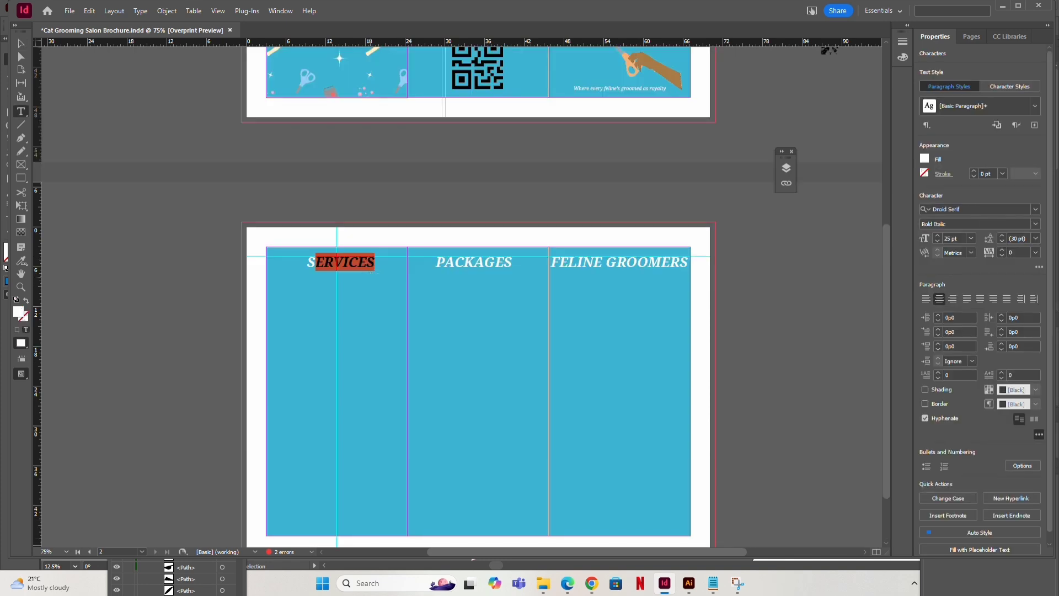
Retype the first two column headings in title case as "Services" and "Packages".
type("ervi")
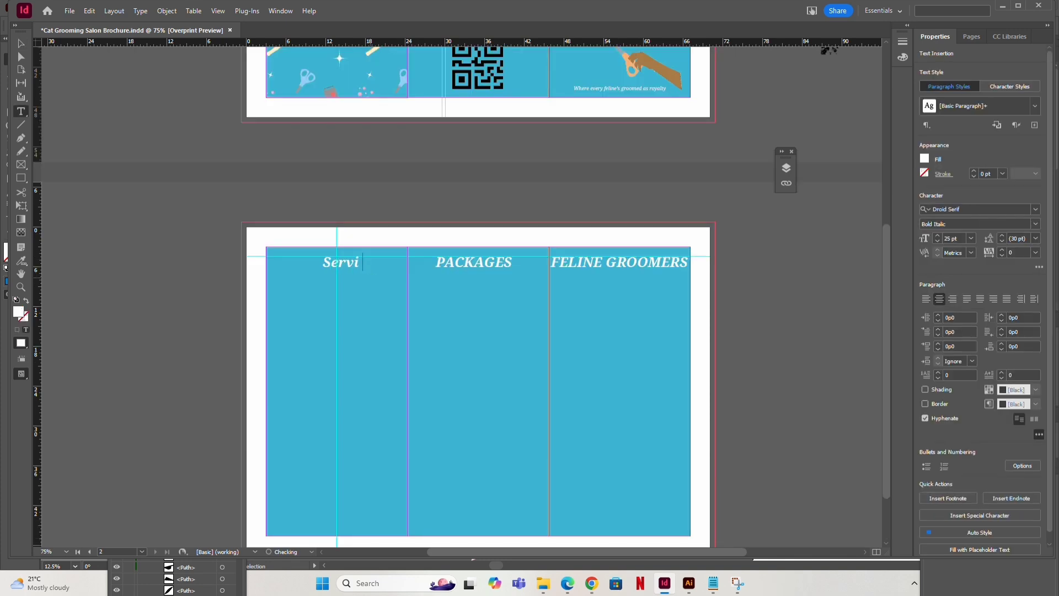
type("ces")
double_click(465, 262)
left_click(508, 262)
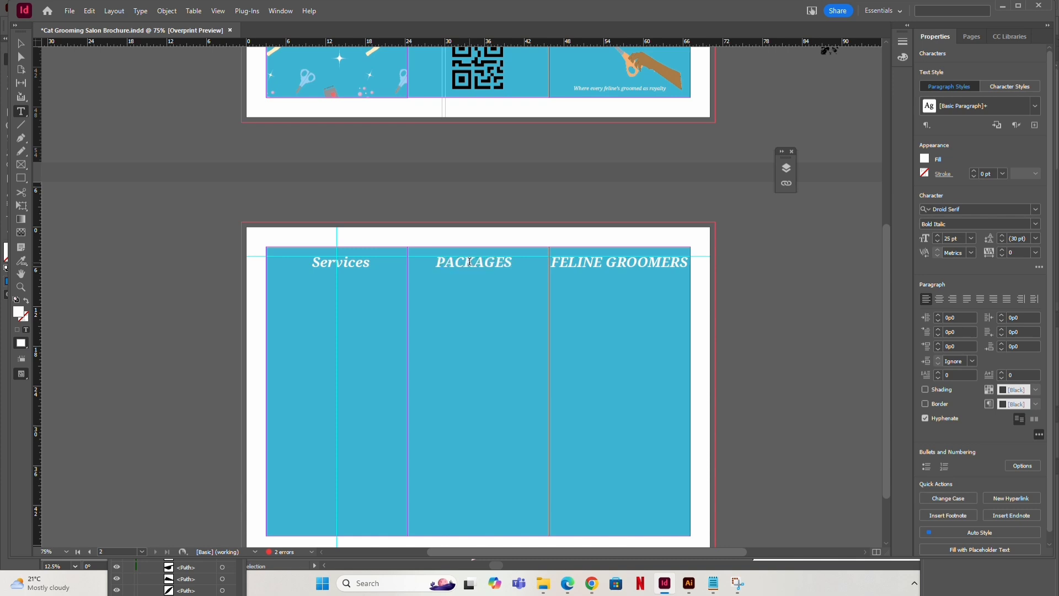
left_click_drag(508, 262, 445, 263)
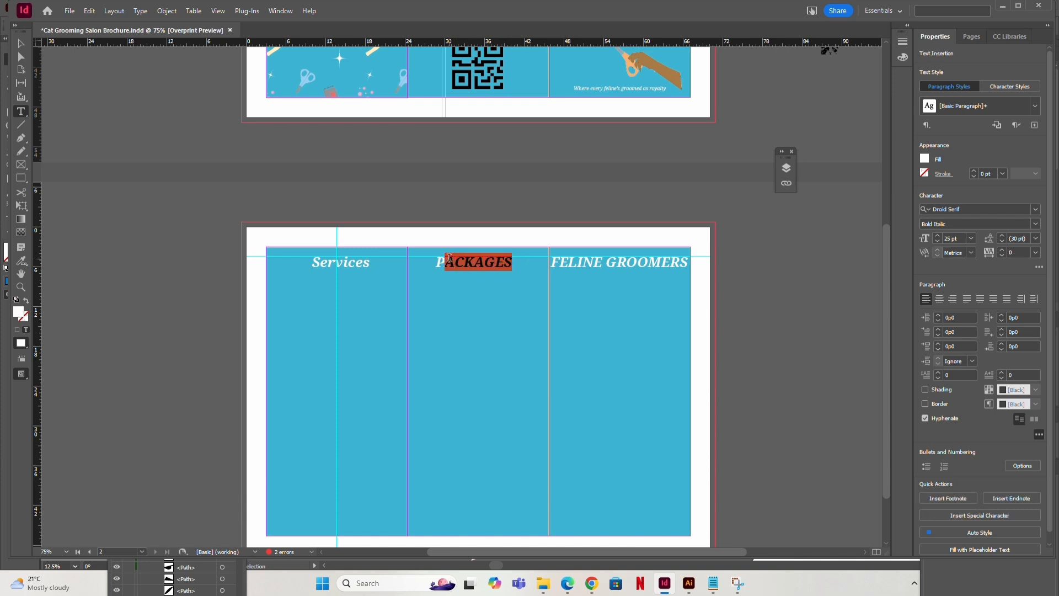
type("ackages")
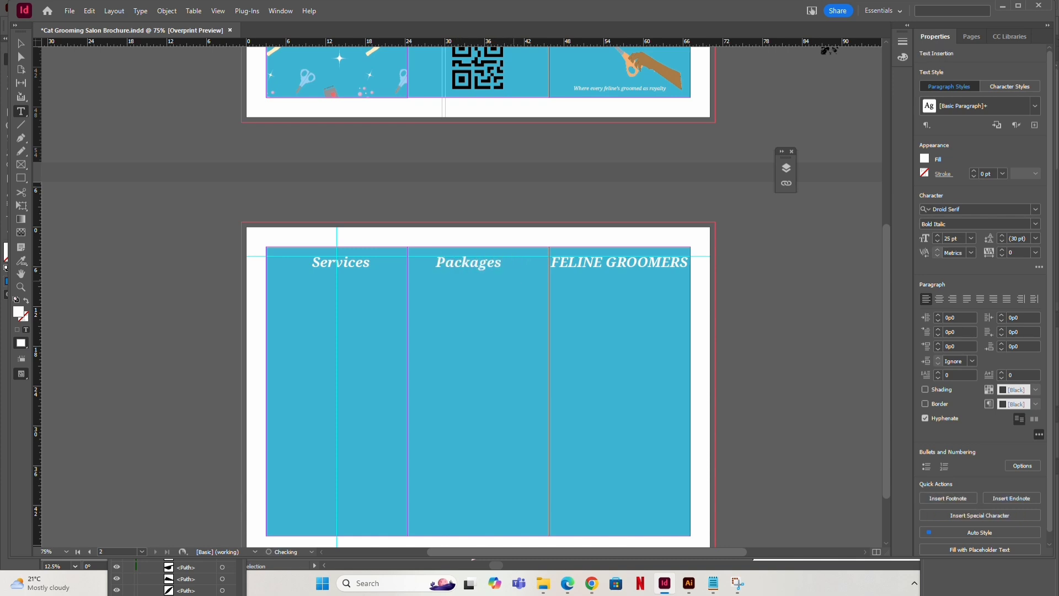
Retype the third column's heading in title case as "Feline Groomers".
left_click(574, 261)
left_click_drag(563, 264, 692, 274)
type("e")
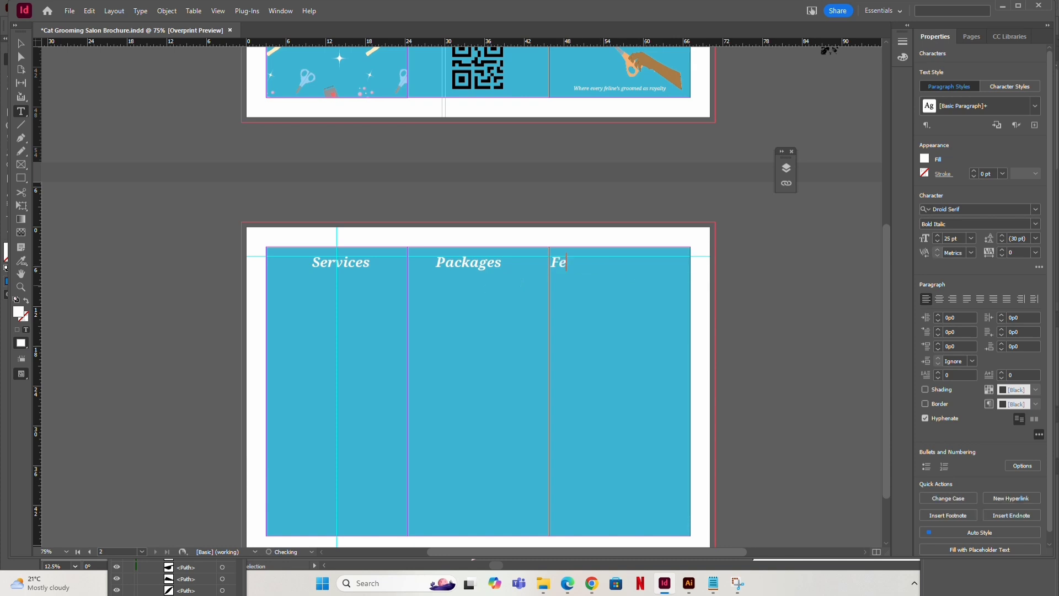
type("line Gr")
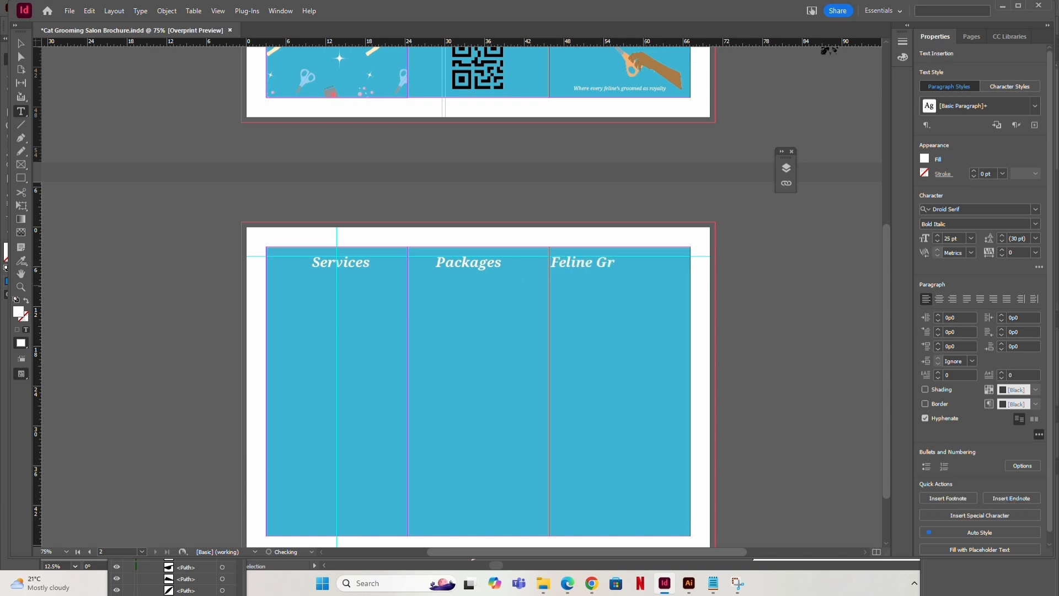
type("oomers")
left_click(20, 44)
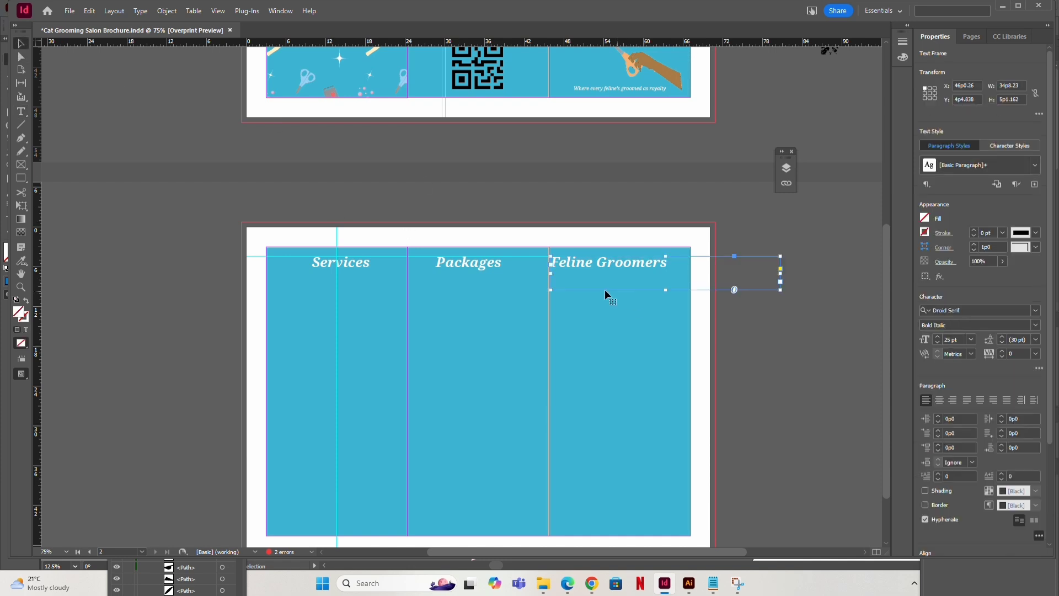
Centre-align the "Feline Groomers" heading text and move its frame to centre it in the third column along the horizontal guide.
double_click(570, 261)
left_click_drag(553, 261, 673, 262)
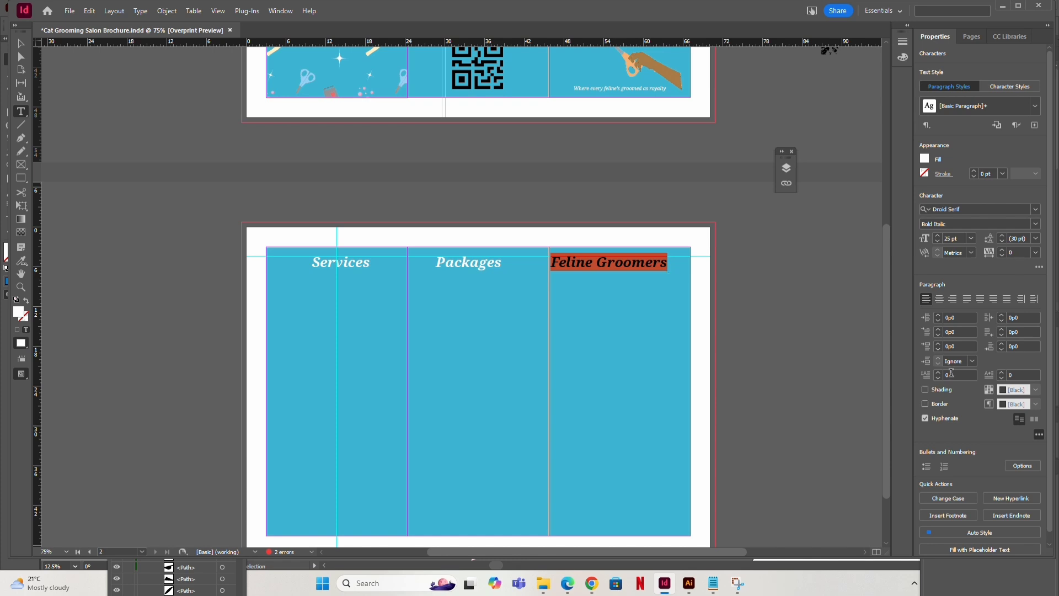
left_click(938, 298)
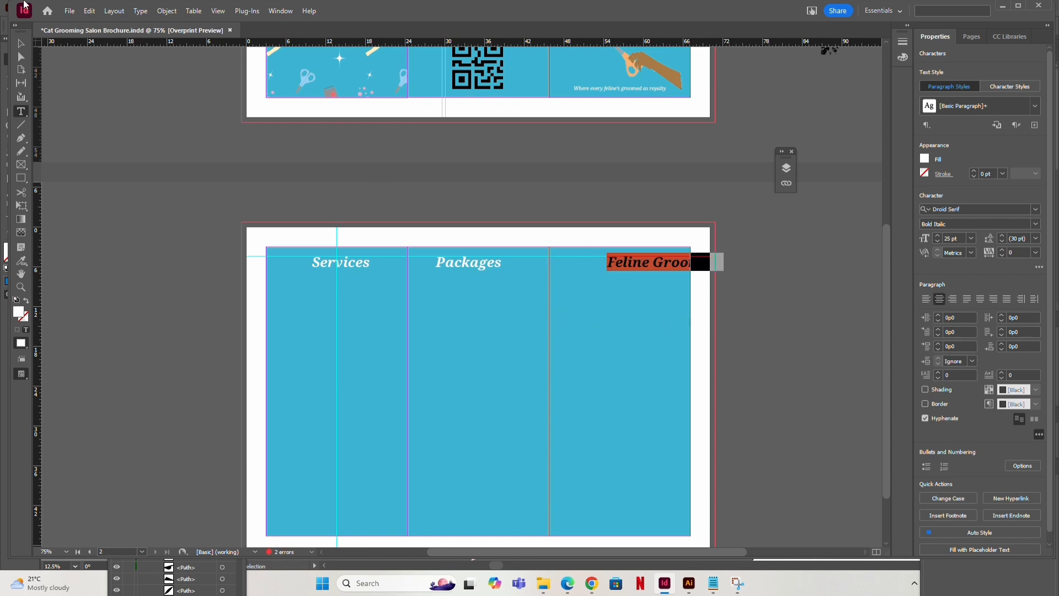
left_click(21, 43)
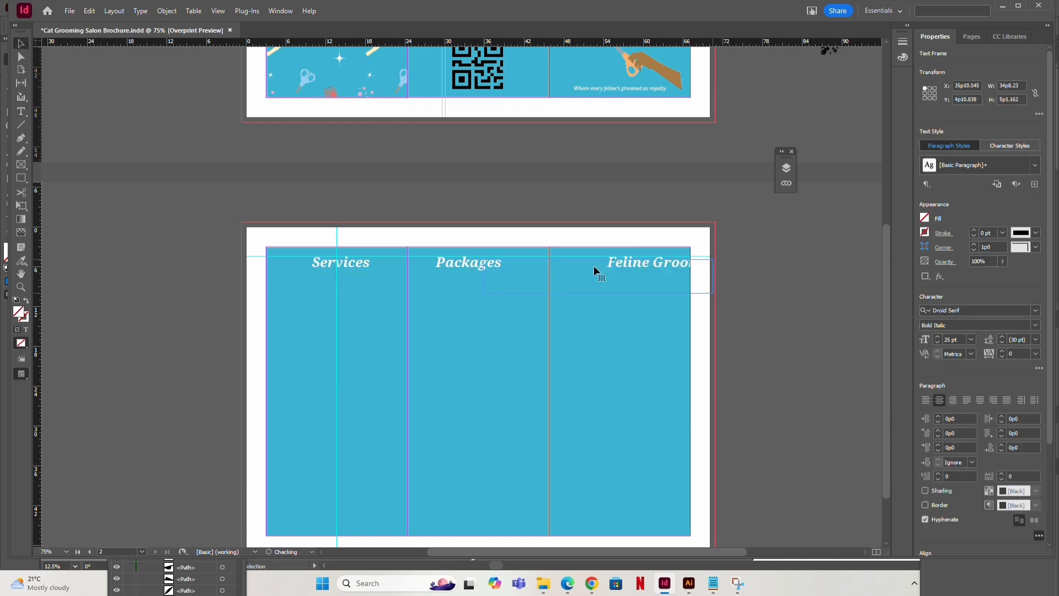
left_click_drag(593, 266, 623, 263)
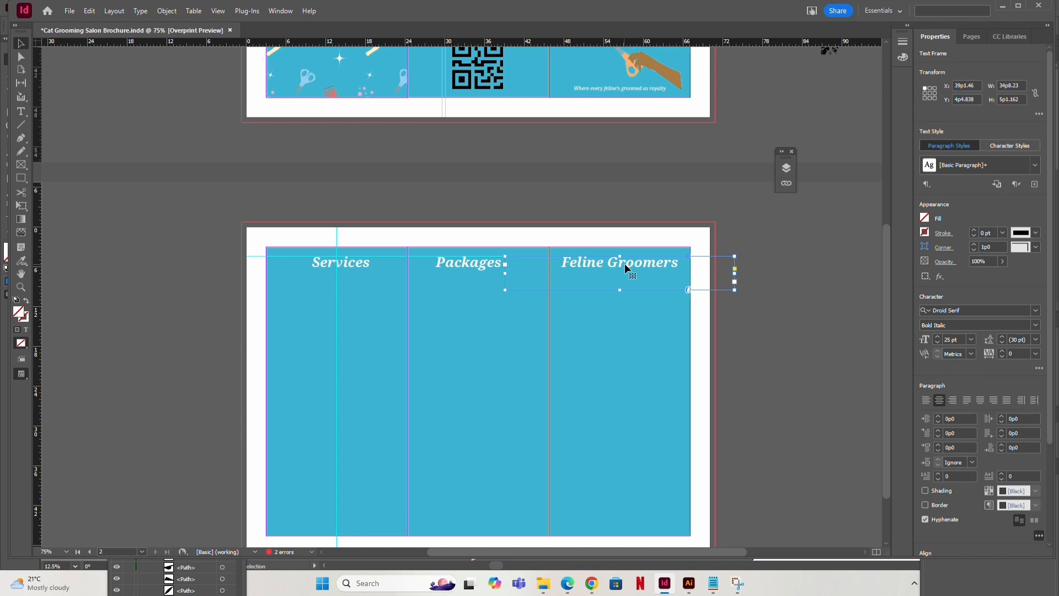
left_click_drag(624, 263, 631, 263)
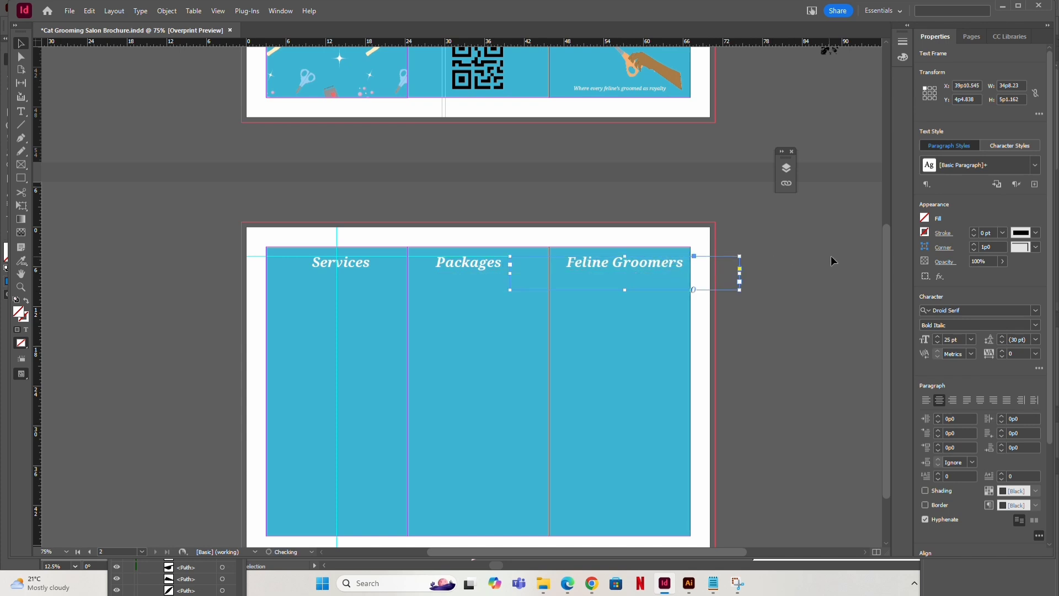
left_click(800, 257)
left_click(609, 263)
left_click(817, 319)
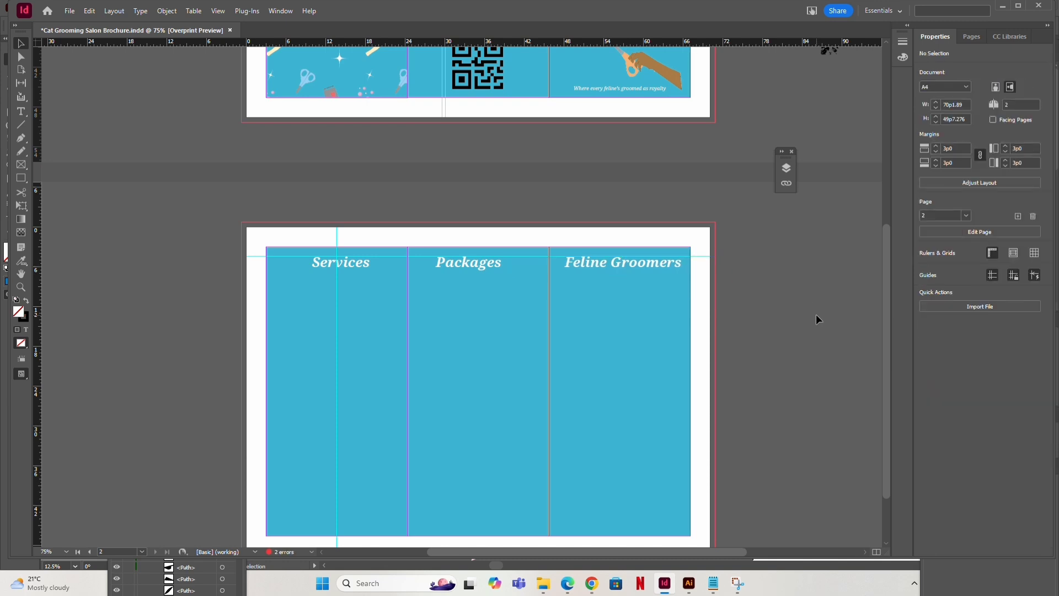
left_click(638, 263)
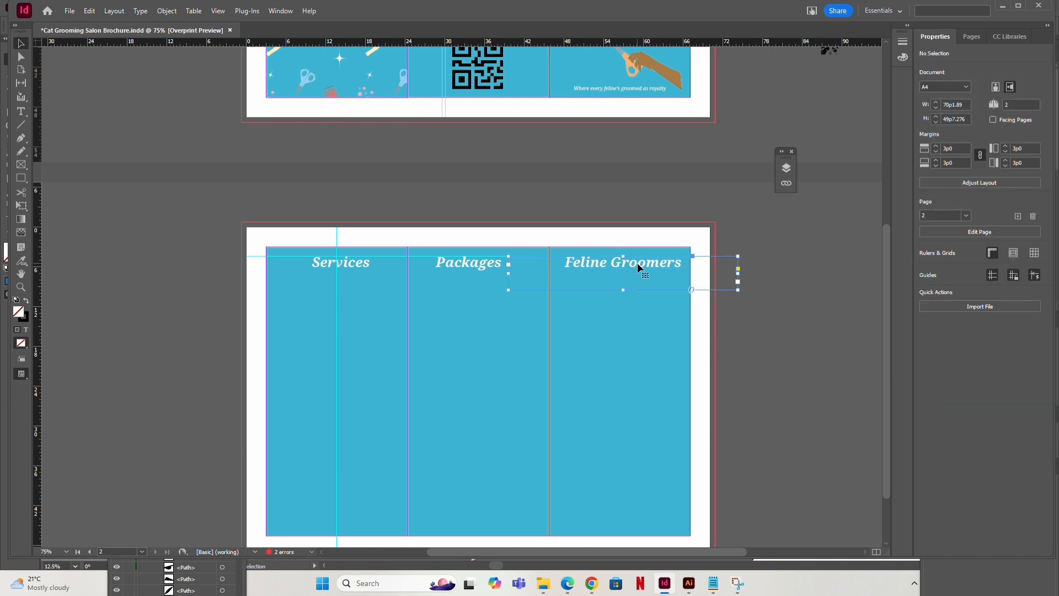
left_click(879, 288)
Shift the "Packages" heading right to centre it in the second column, at an X position of about 30p6.
left_click(478, 262)
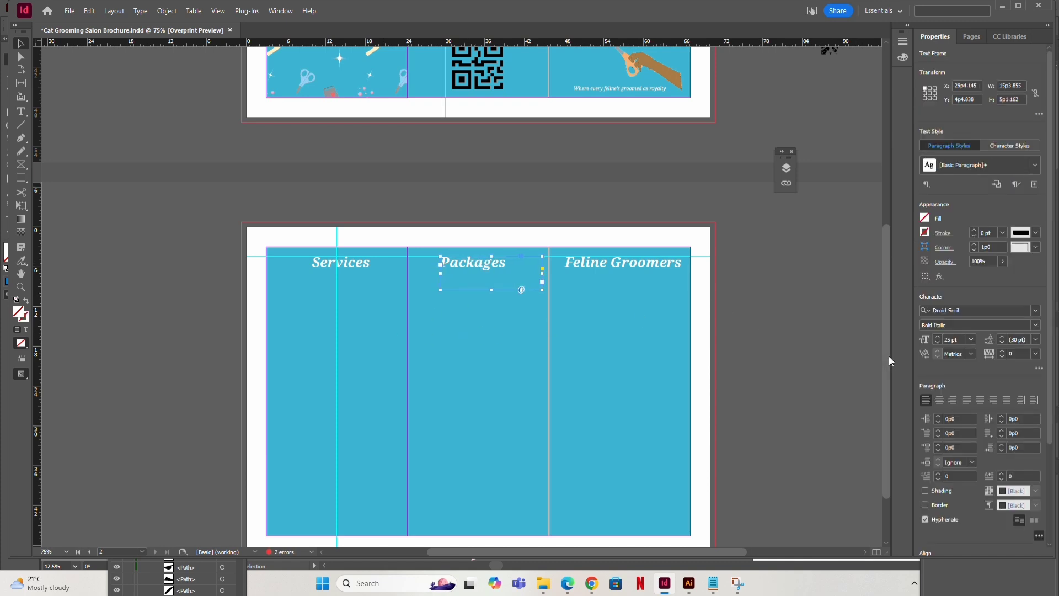
left_click(780, 342)
left_click_drag(459, 259, 464, 263)
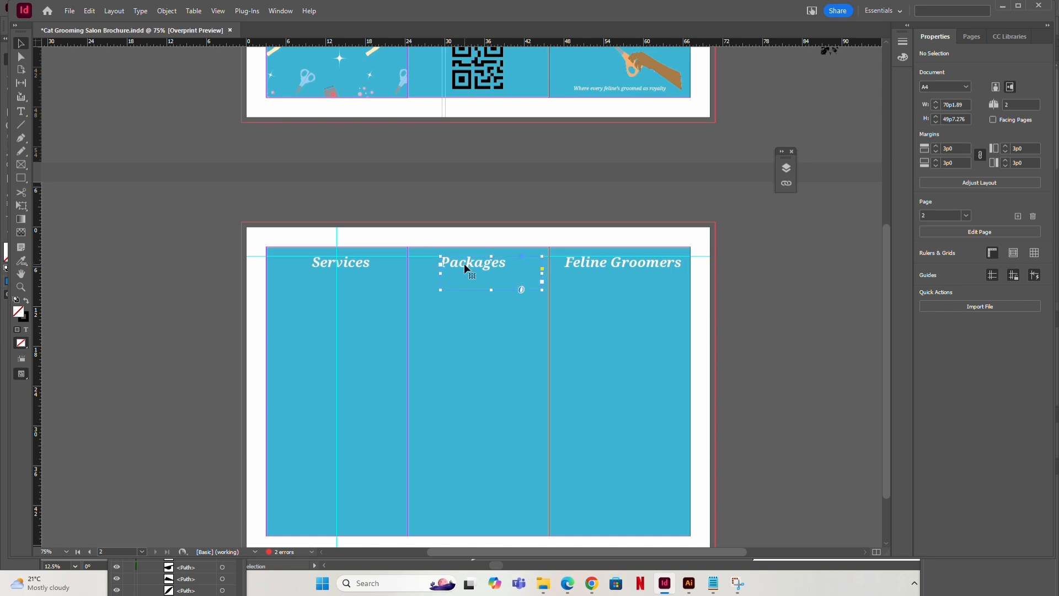
key("Right")
key("Right")
key("Right")
key("Right")
key("Right")
key("Right")
key("Right")
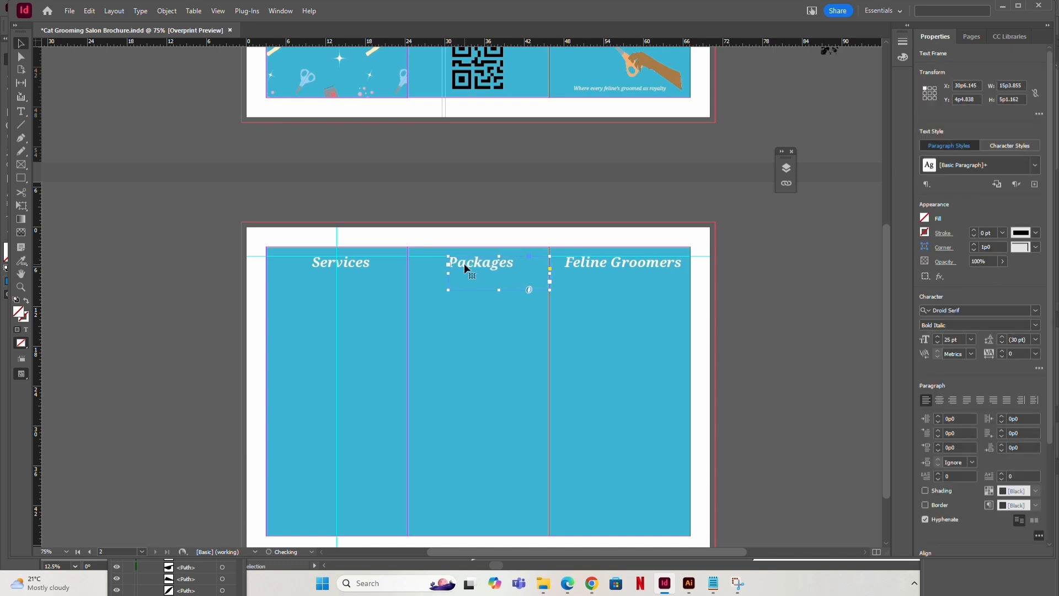
left_click(794, 261)
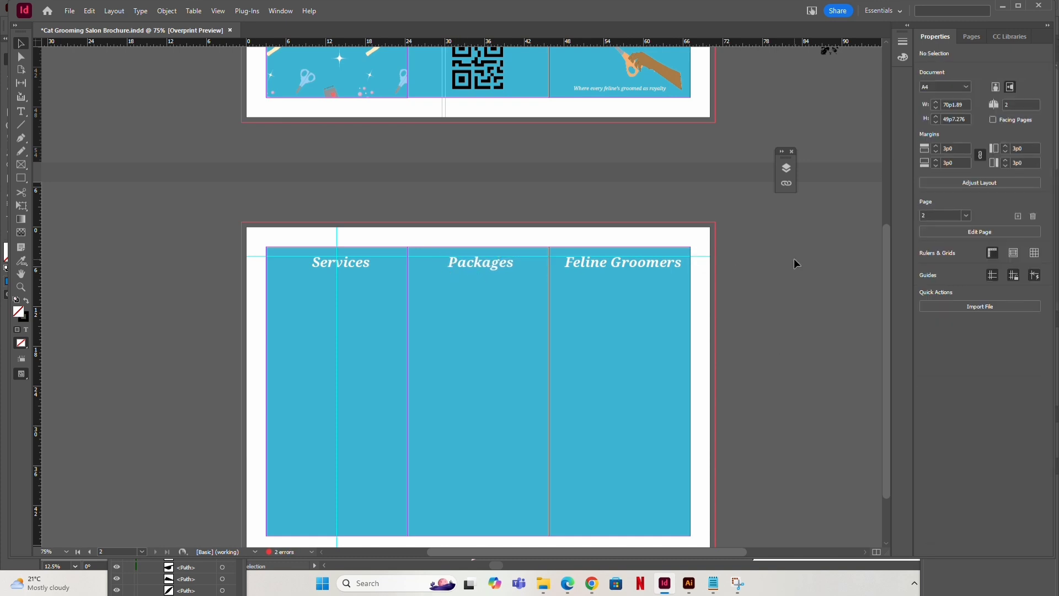
Compare the inside-page column headings with the "Don't be shy" and "ABOUT US" headings on the first page, including their text settings.
scroll(793, 259, "down", 1)
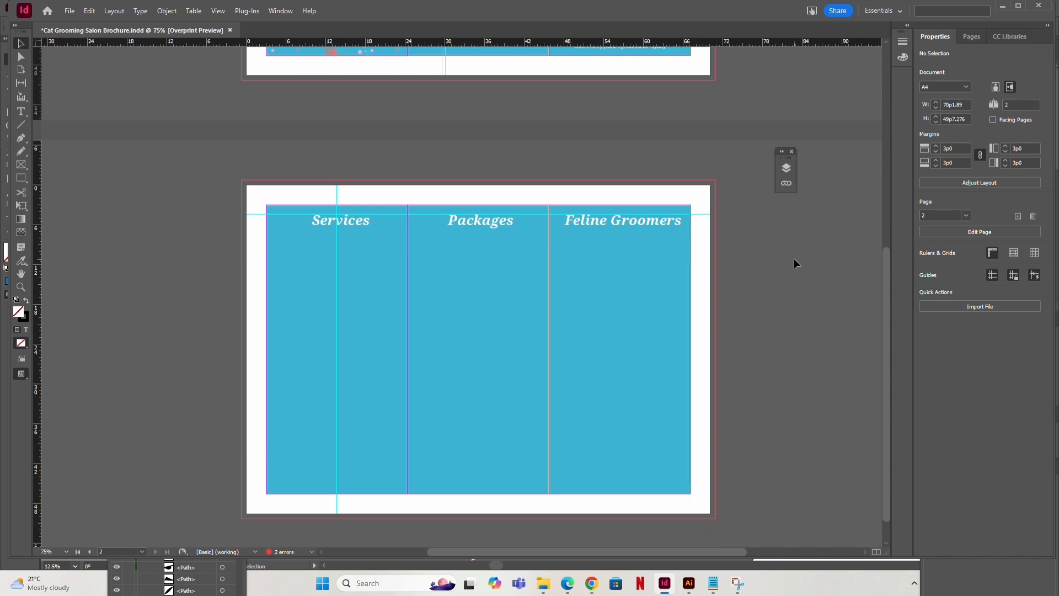
scroll(793, 258, "down", 1)
scroll(793, 259, "up", 8)
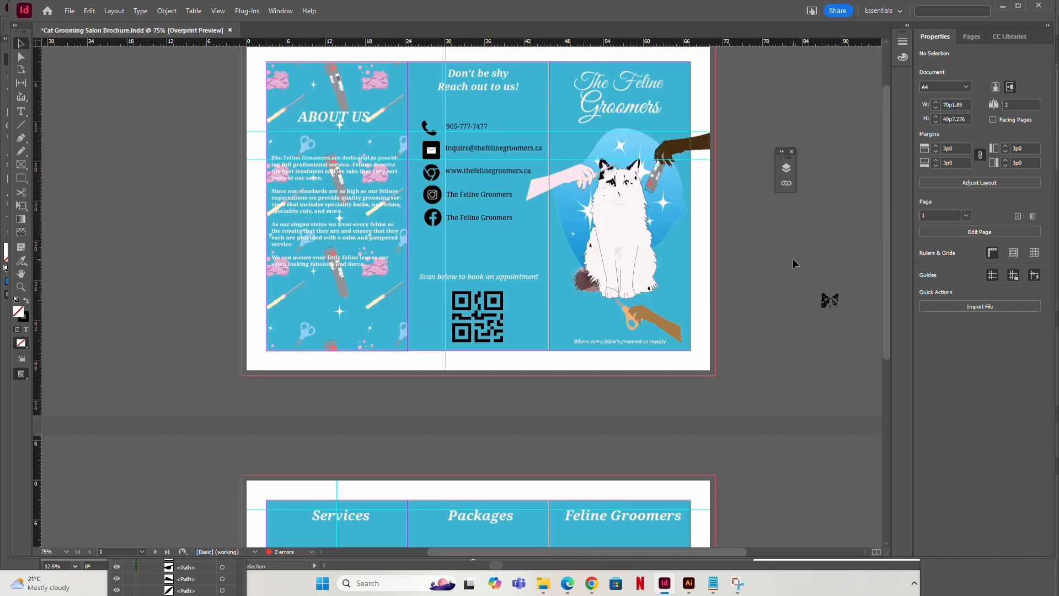
left_click(480, 86)
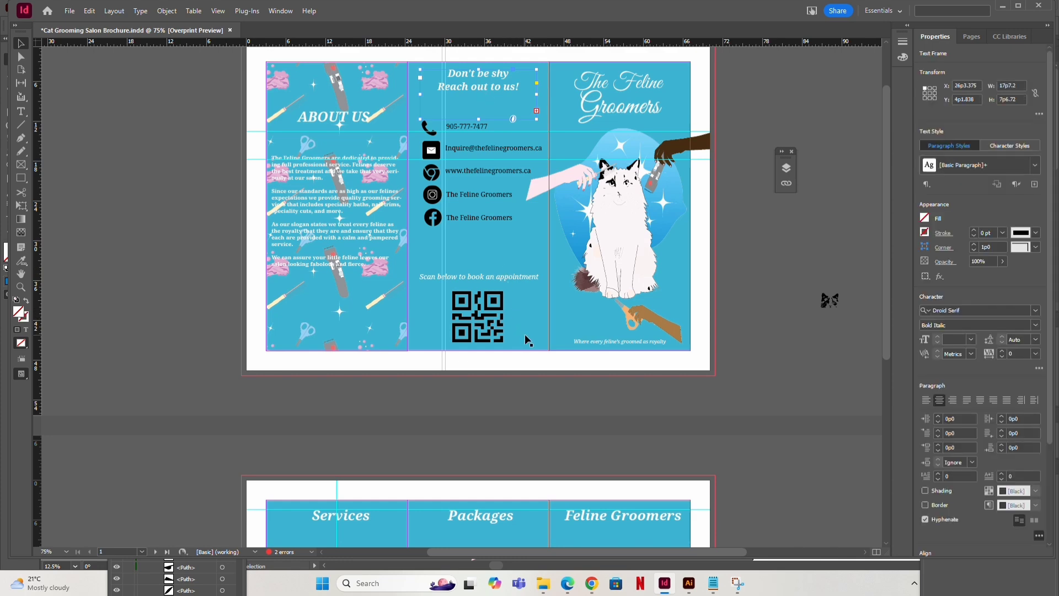
scroll(524, 333, "down", 4)
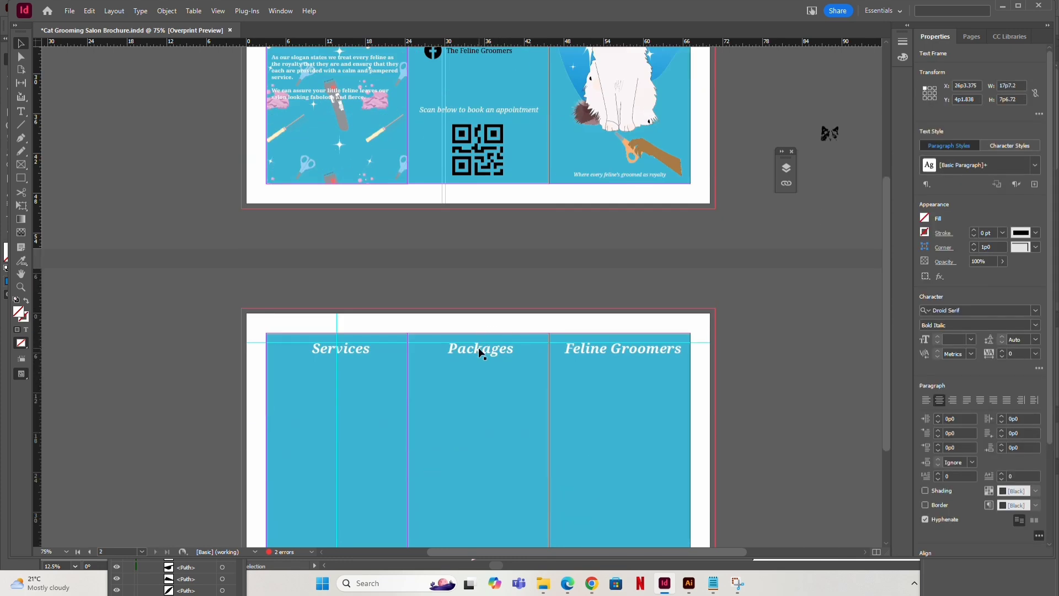
left_click(479, 350)
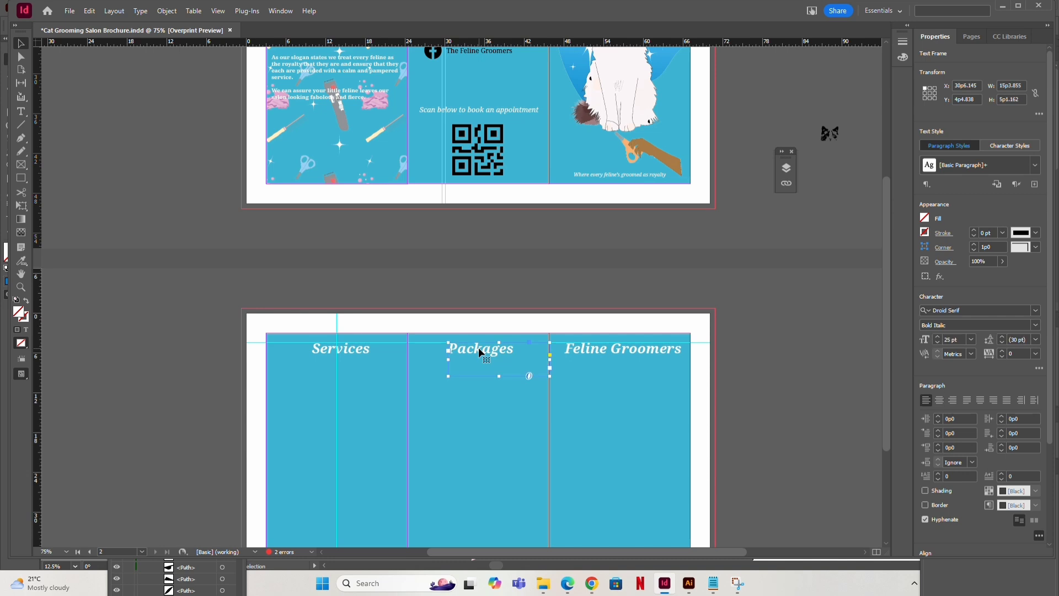
left_click(783, 335)
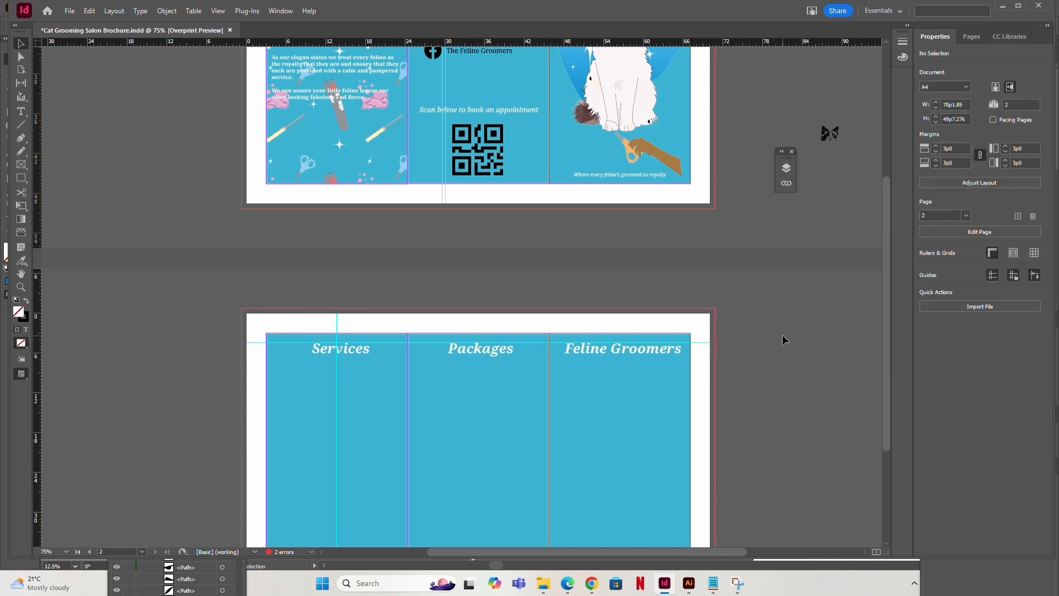
scroll(534, 346, "up", 5)
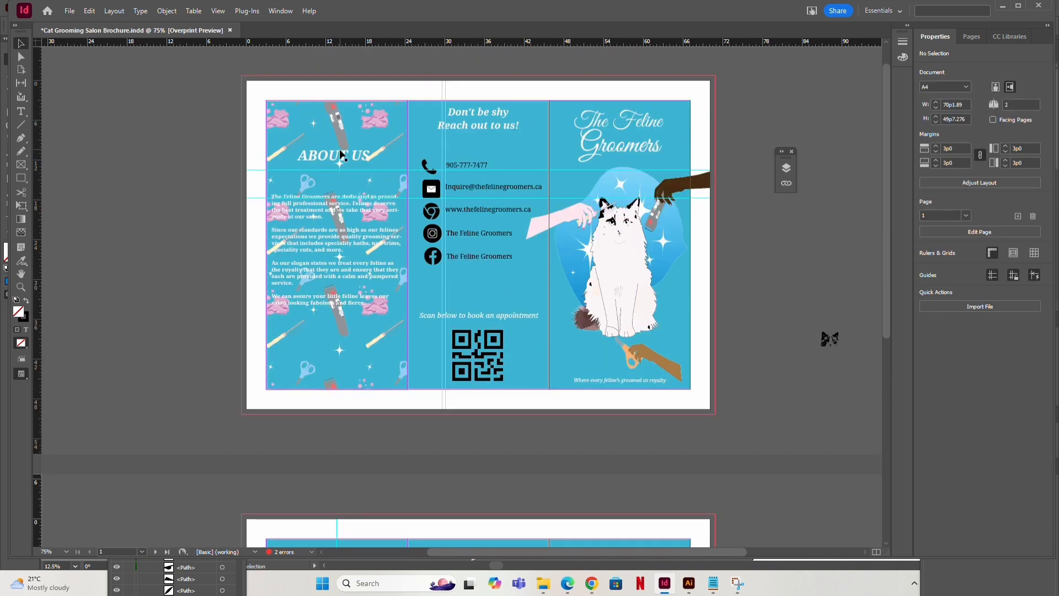
left_click(341, 151)
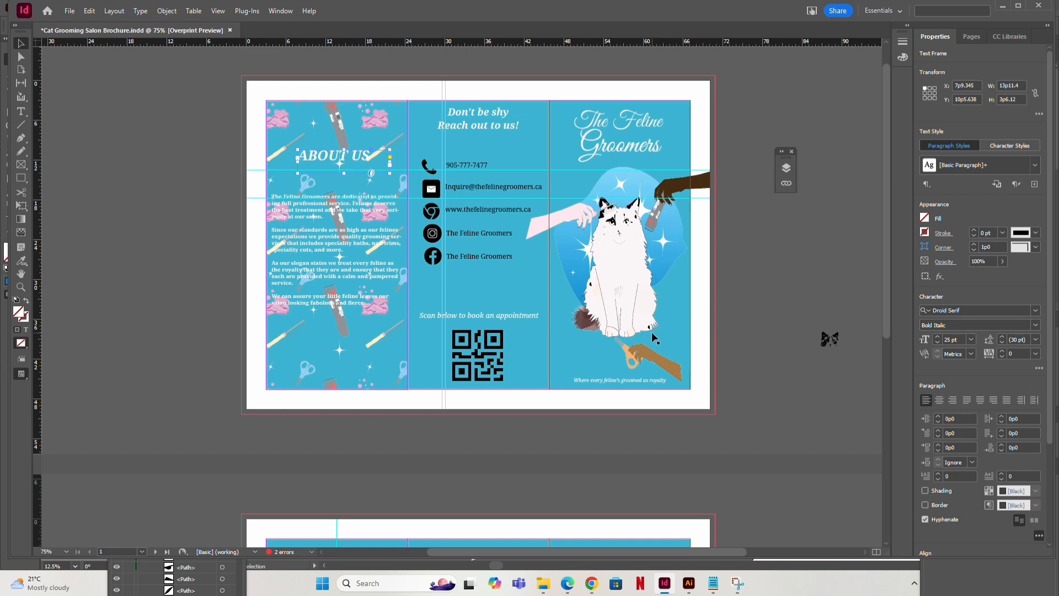
scroll(654, 338, "down", 5)
left_click(484, 345)
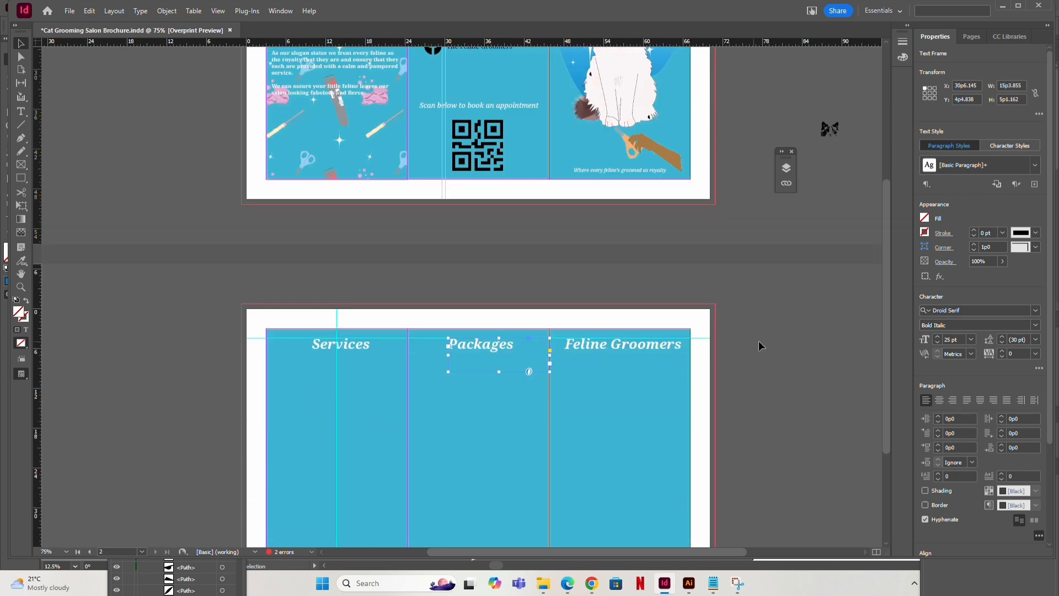
scroll(764, 345, "down", 3)
left_click(196, 315)
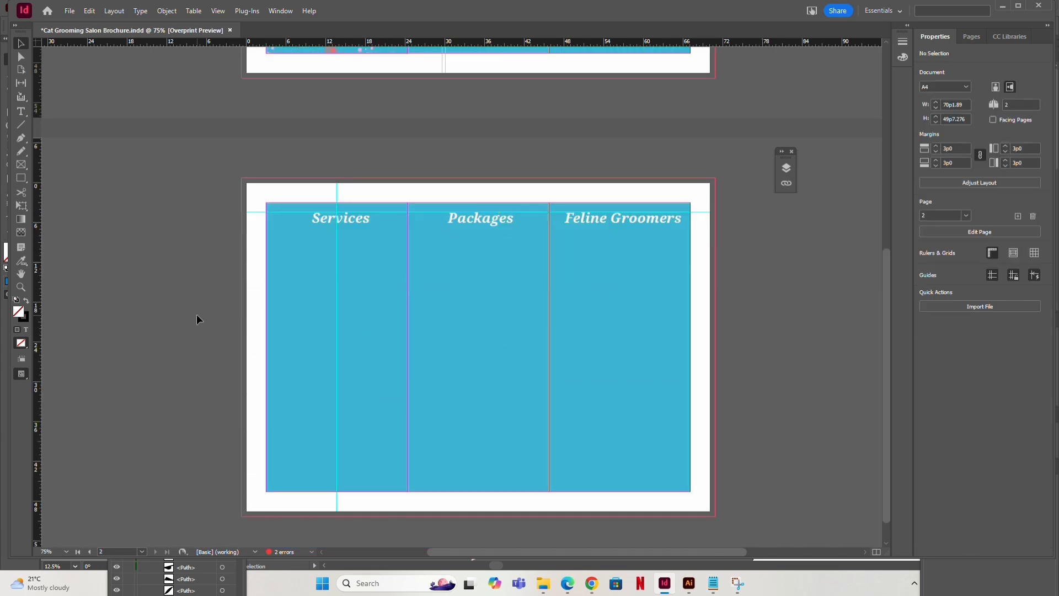
scroll(196, 314, "up", 7)
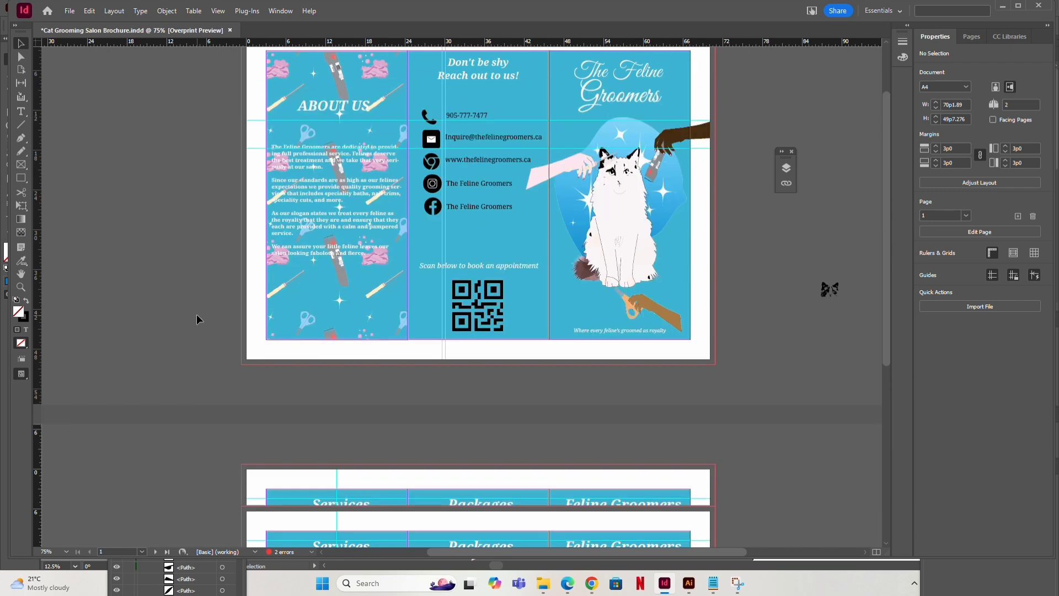
scroll(196, 314, "down", 3)
scroll(196, 315, "down", 1)
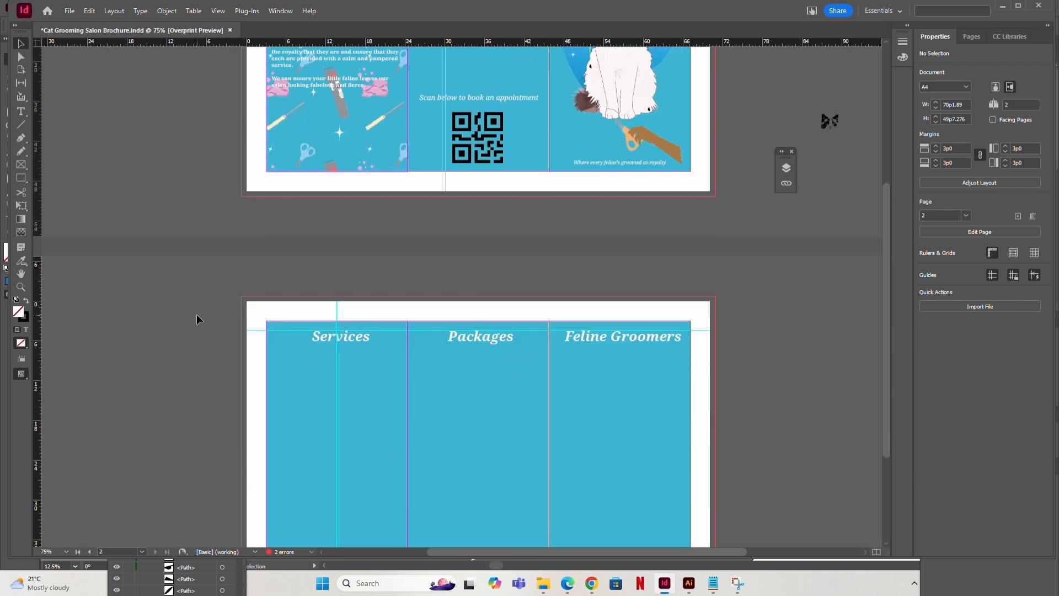
Nudge the "Feline Groomers" heading slightly left in the third column, to an X position of about 39p4.5.
left_click(712, 343)
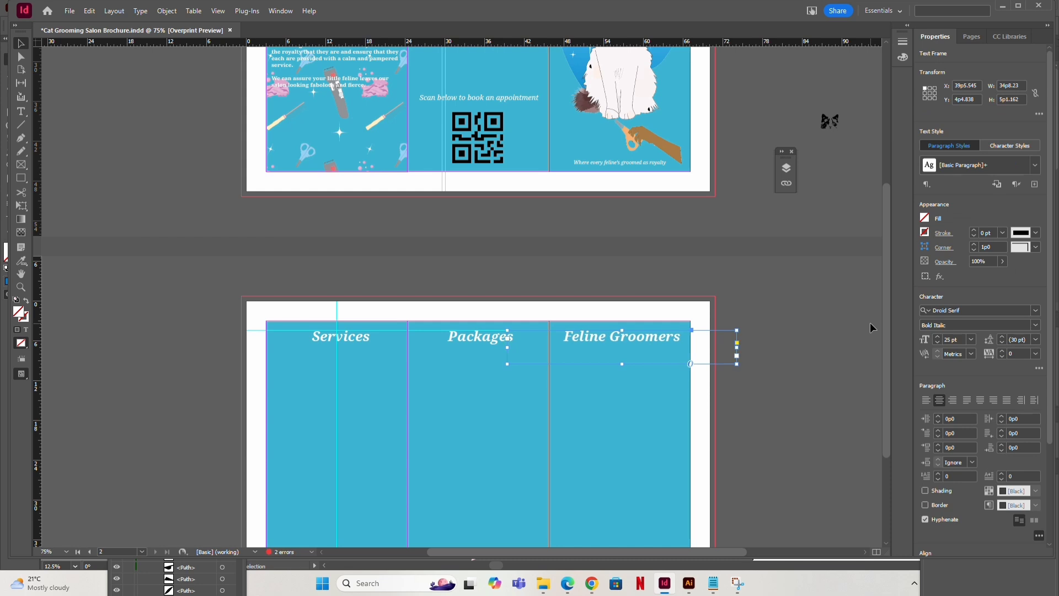
left_click(853, 298)
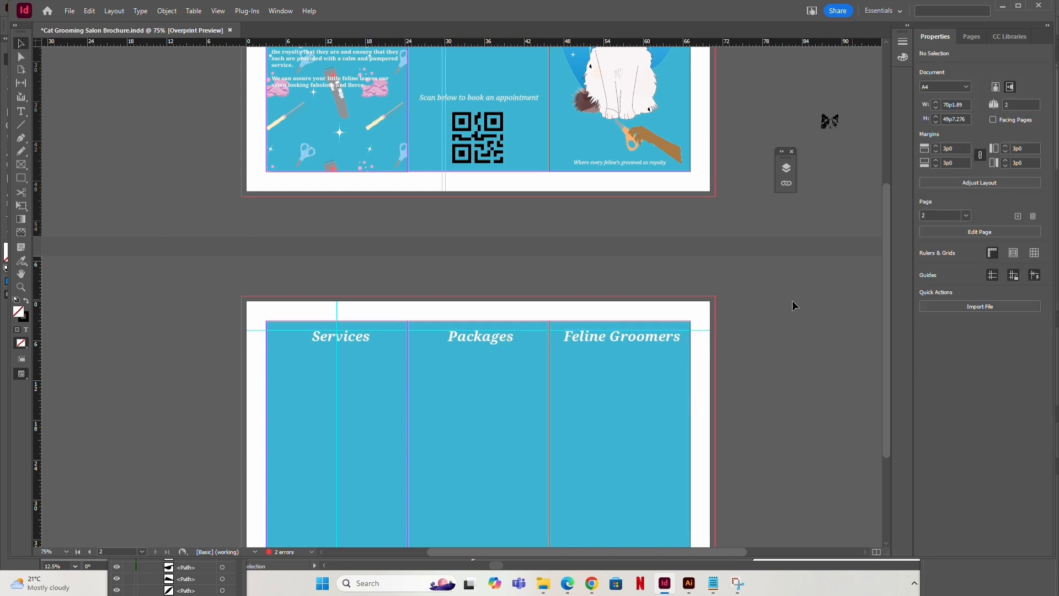
left_click(645, 338)
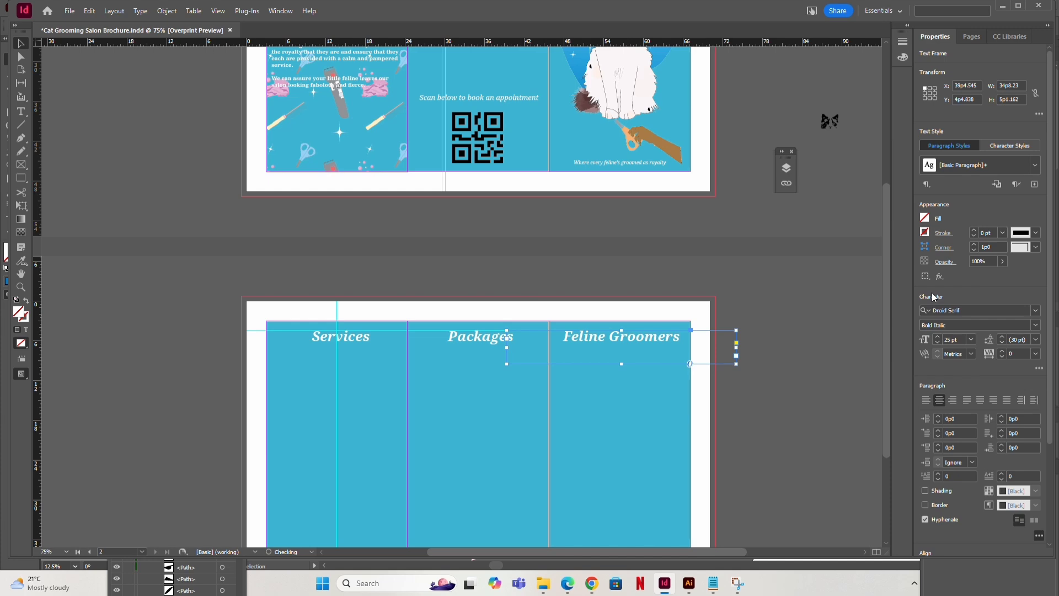
left_click(845, 302)
scroll(845, 303, "down", 3)
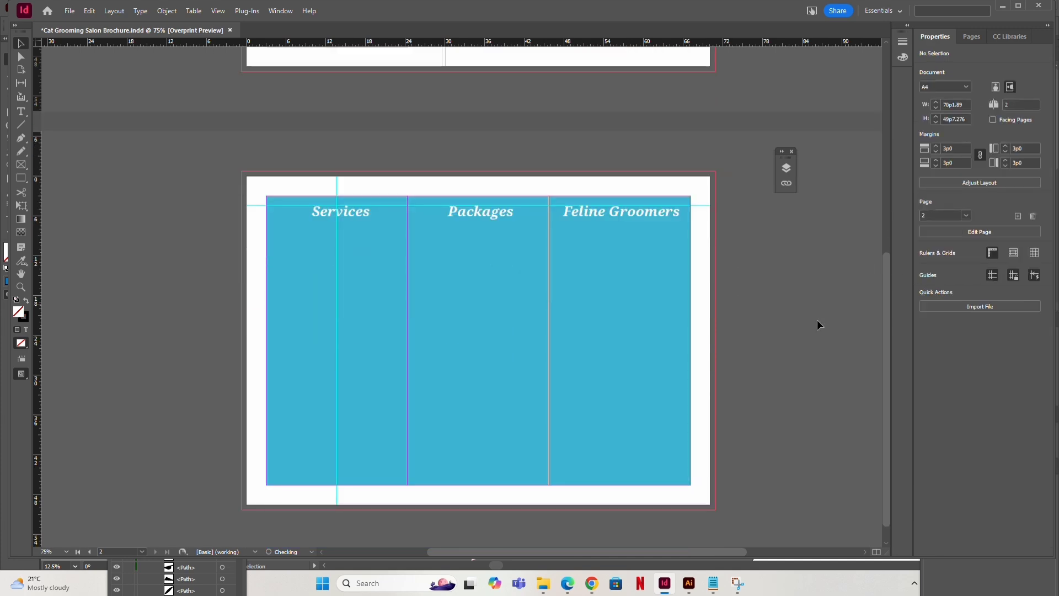
scroll(563, 395, "up", 8)
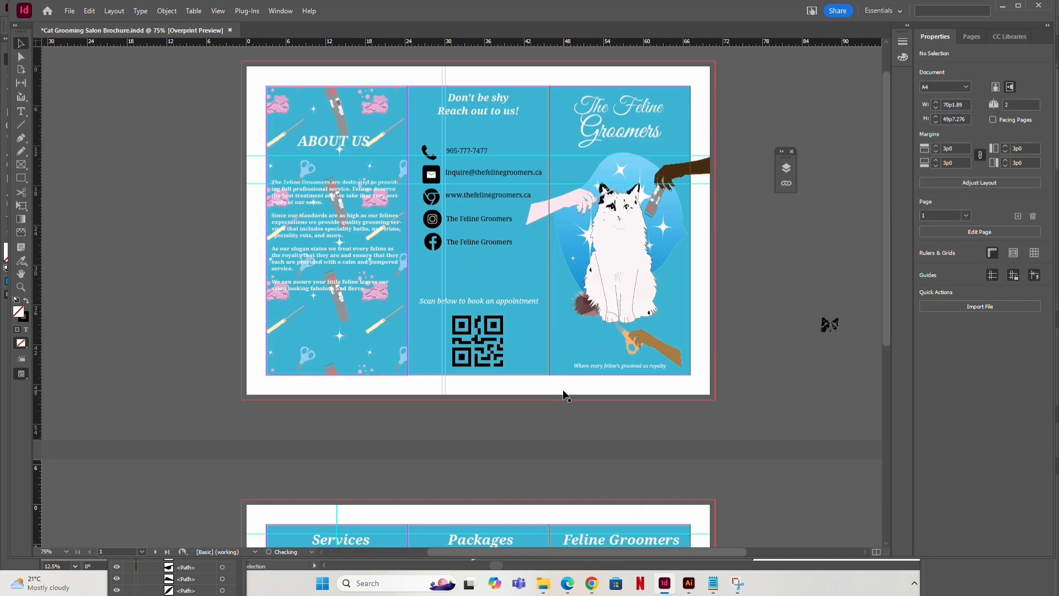
scroll(564, 395, "down", 8)
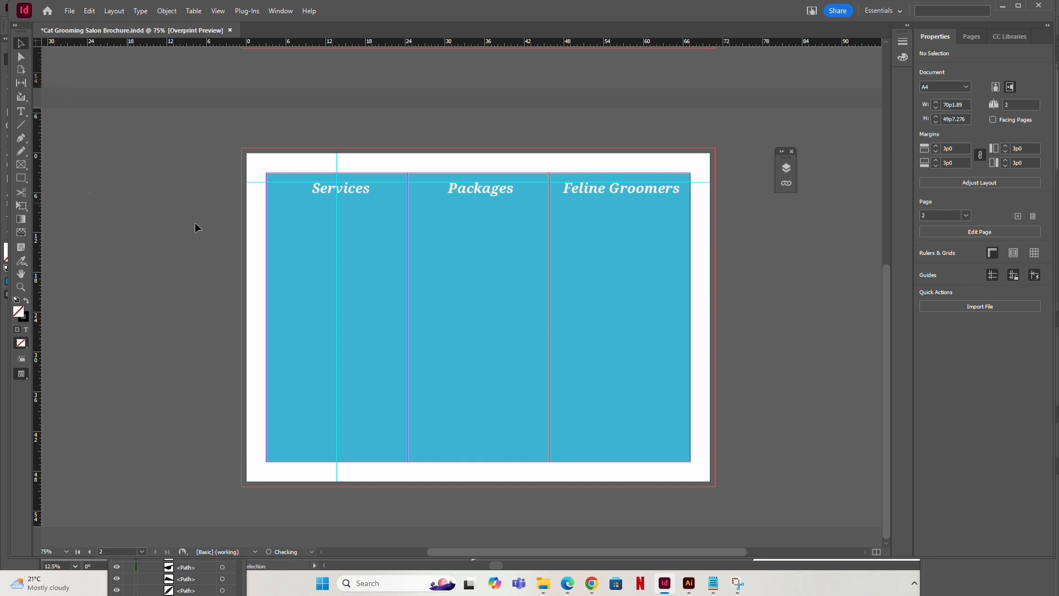
Switch to Illustrator and copy the last hair clipper in the row on the grooming tools artboard of the cat brochure file.
left_click(691, 591)
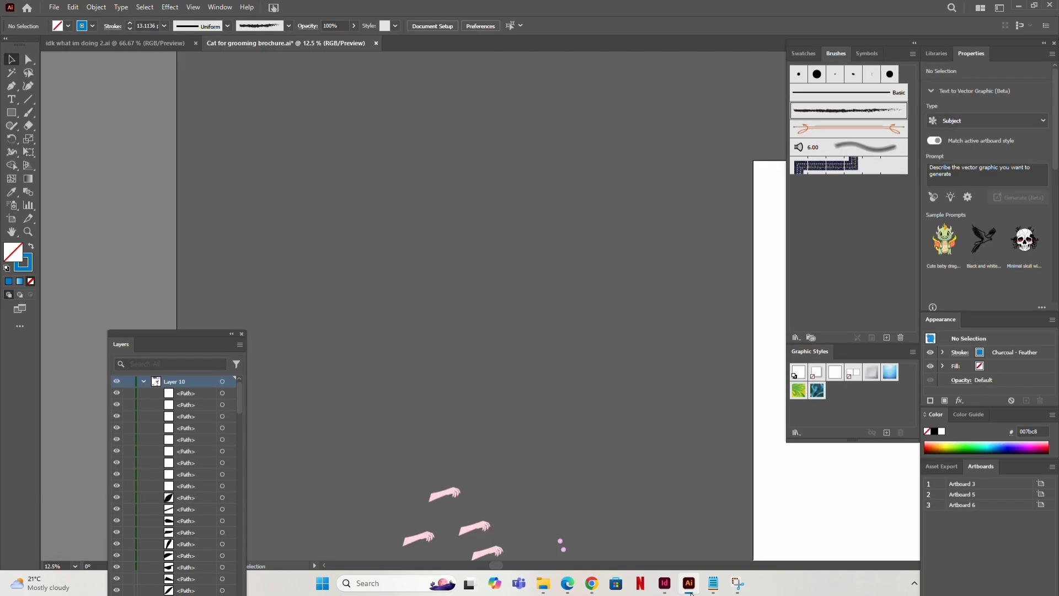
left_click_drag(566, 334, 180, 265)
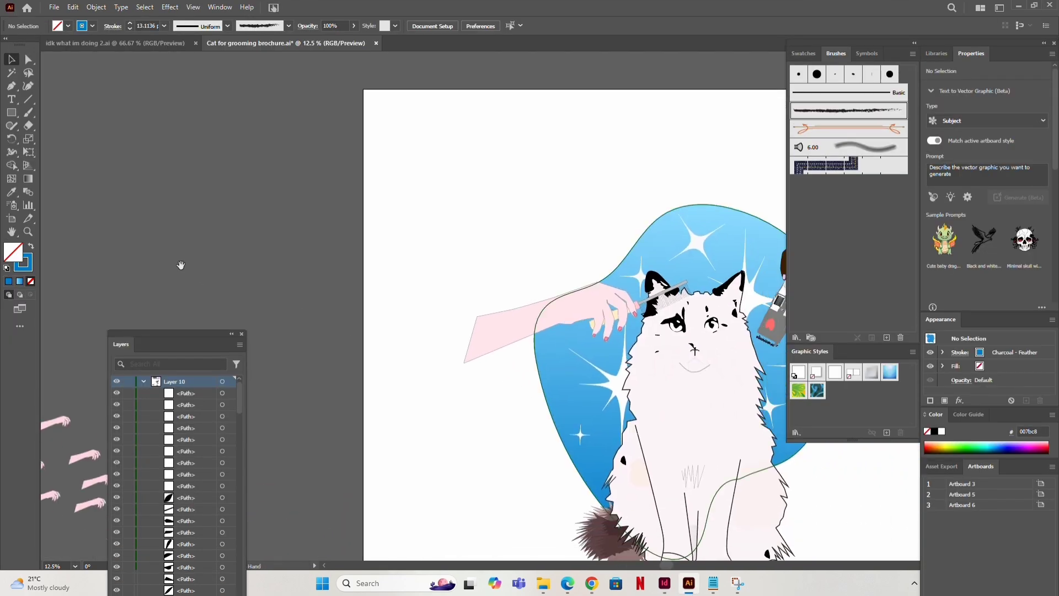
key("ctrl+minus")
key("ctrl+minus")
key("ctrl+minus")
key("ctrl+minus")
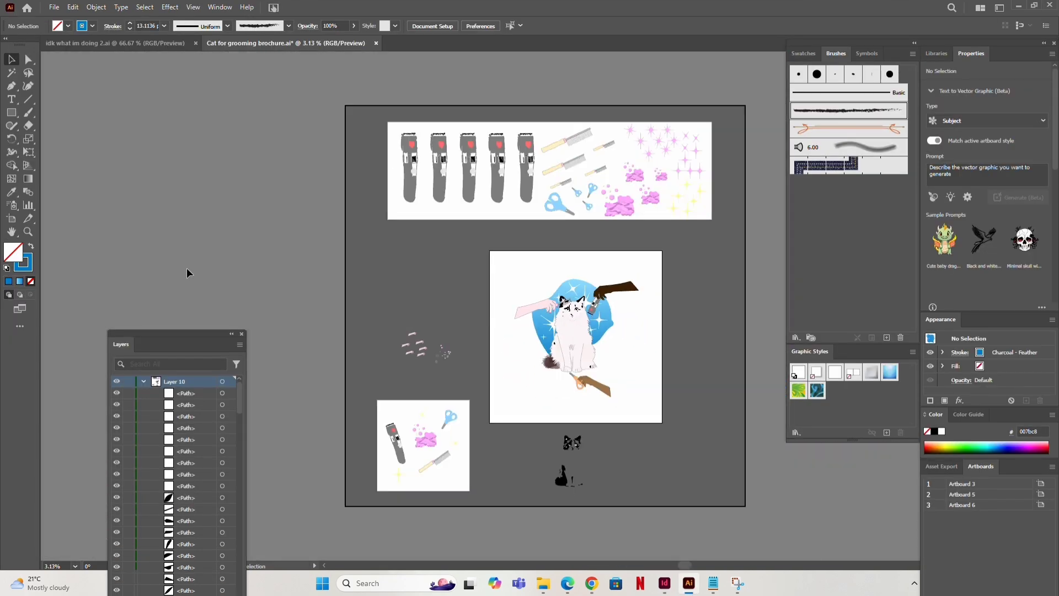
left_click_drag(468, 267, 429, 365)
key("ctrl+plus")
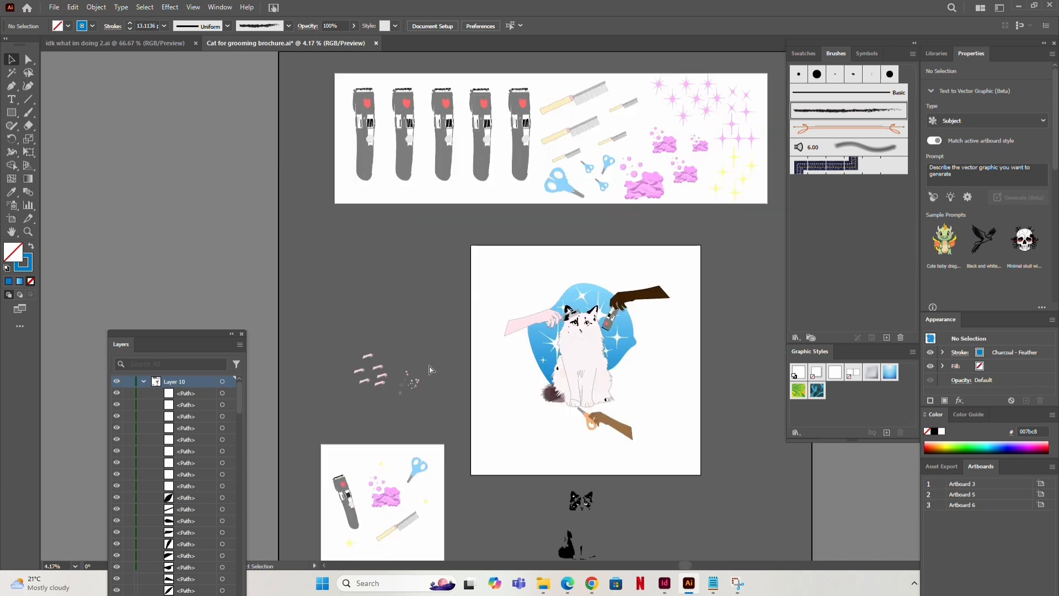
key("ctrl+plus")
scroll(432, 305, "up", 5)
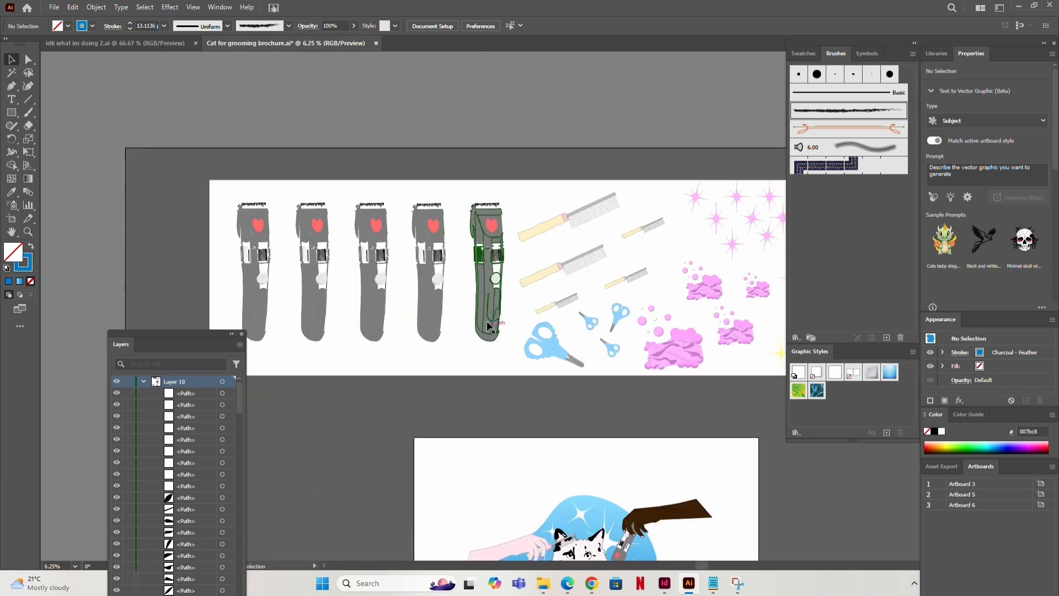
left_click(479, 310)
right_click(483, 308)
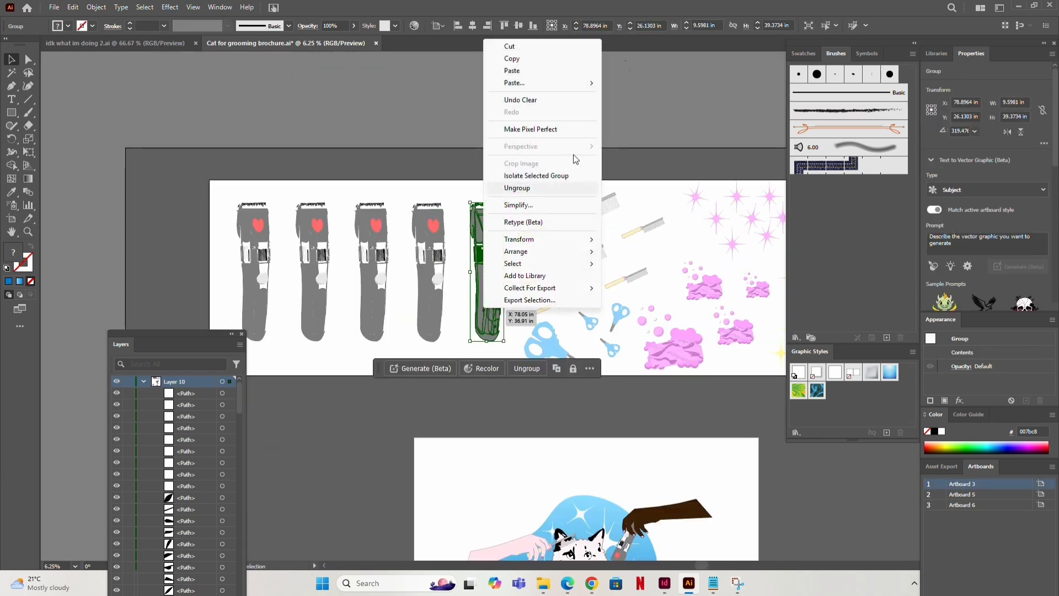
left_click(578, 57)
Return to InDesign, paste the clipper on page 2, and scale it down to about 2p8 by 8p0 on the pasteboard beside the page.
mouse_move(690, 589)
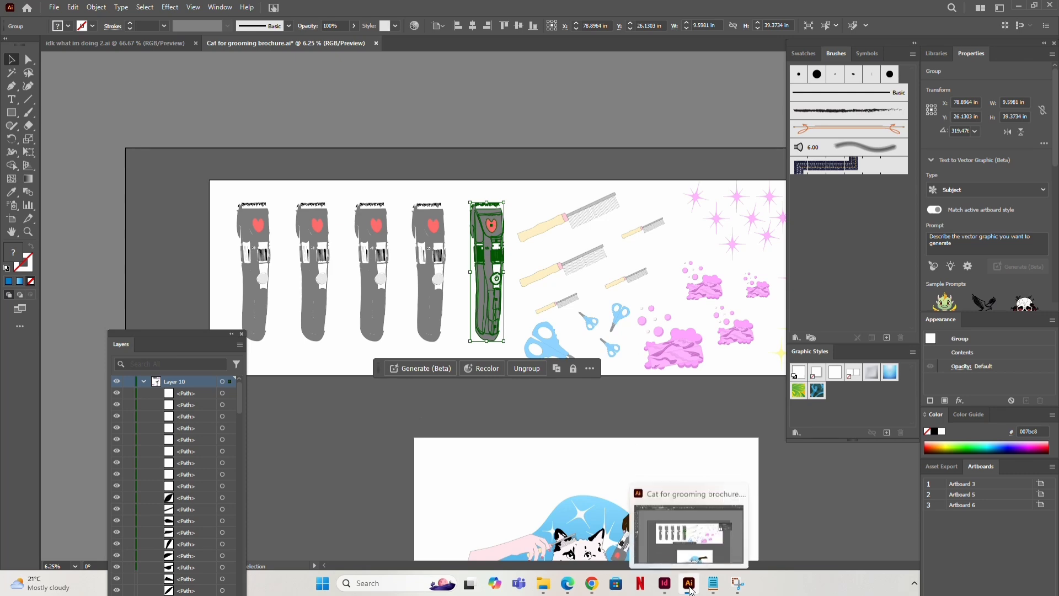
left_click(664, 583)
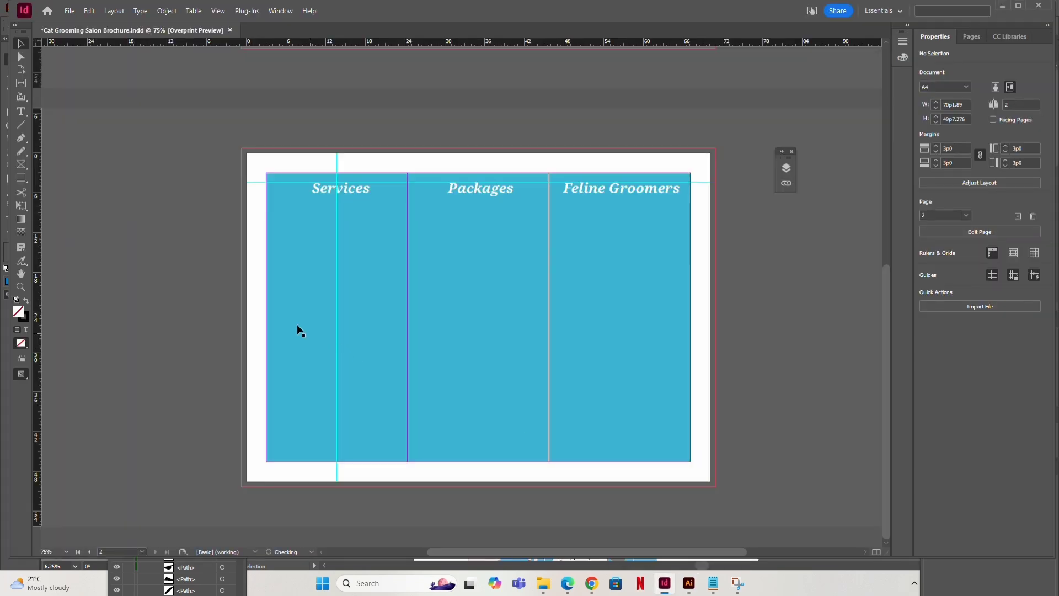
right_click(300, 312)
left_click(329, 319)
scroll(431, 300, "up", 3)
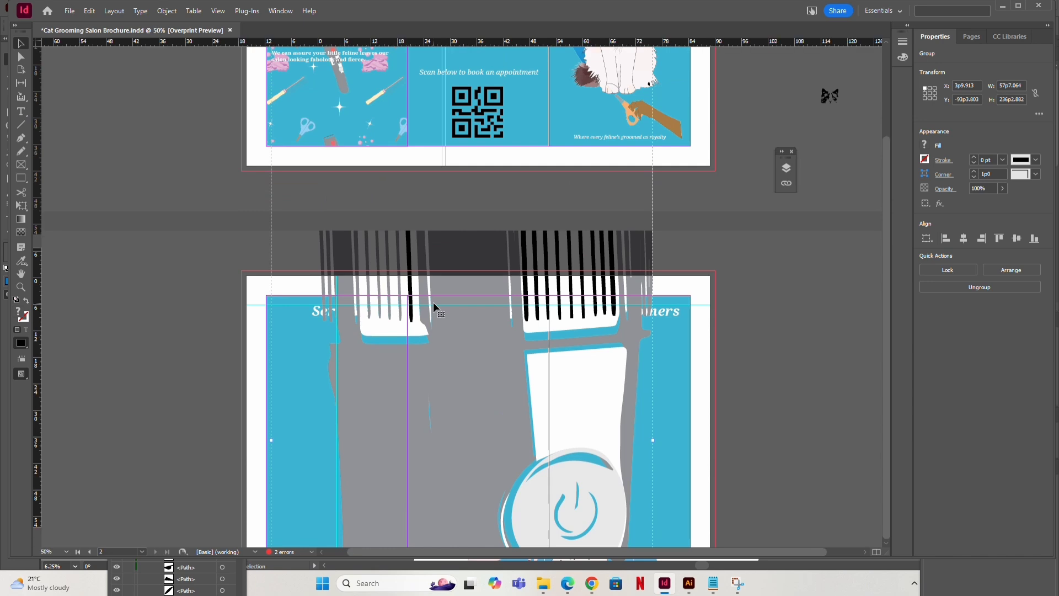
key("ctrl+minus")
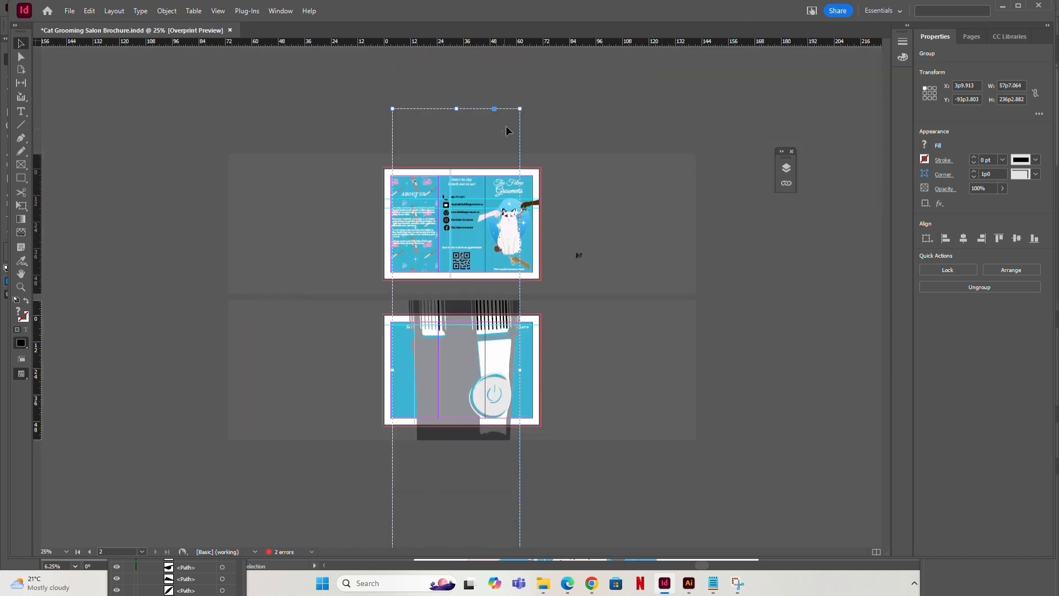
left_click_drag(520, 108, 589, 379)
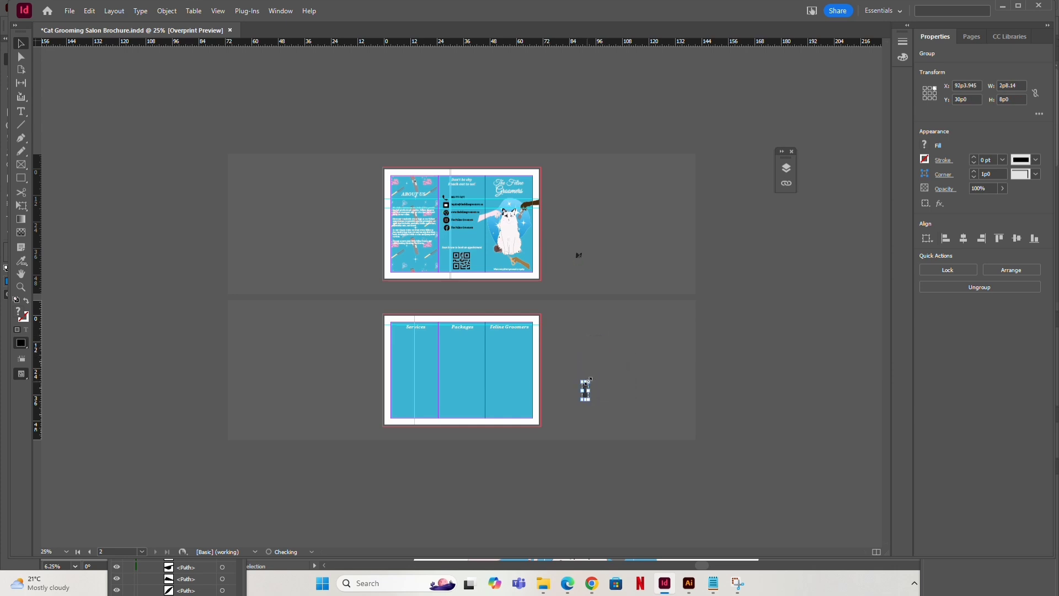
left_click(602, 377)
Move the clipper into the Services column below its heading, rotate it diagonally head-down, and shrink it to about 1p9 by 5p1.
key("ctrl+1")
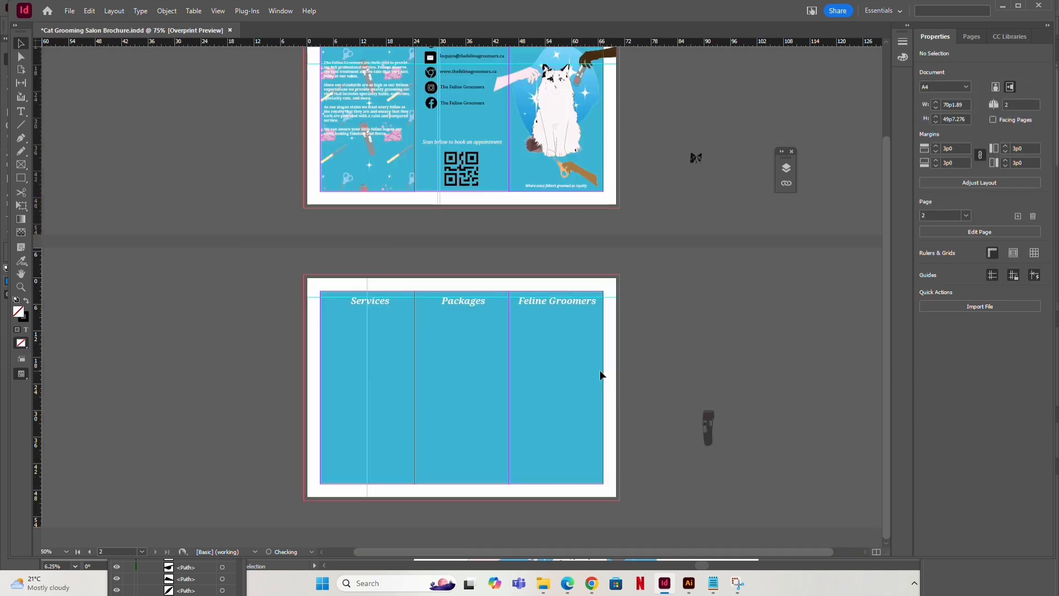
left_click_drag(600, 392, 464, 207)
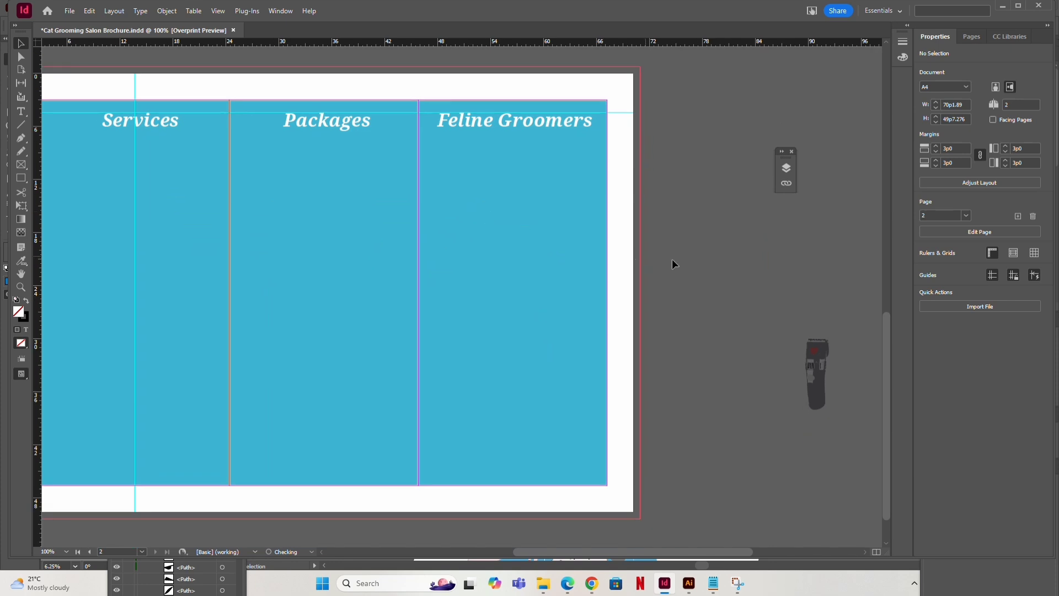
left_click(817, 381)
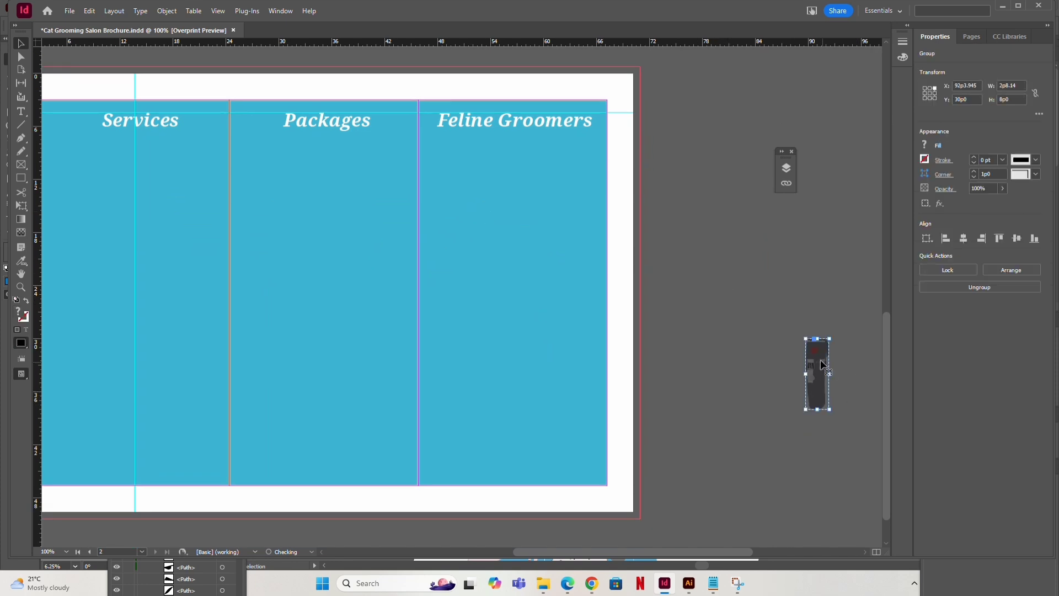
left_click_drag(801, 337, 178, 259)
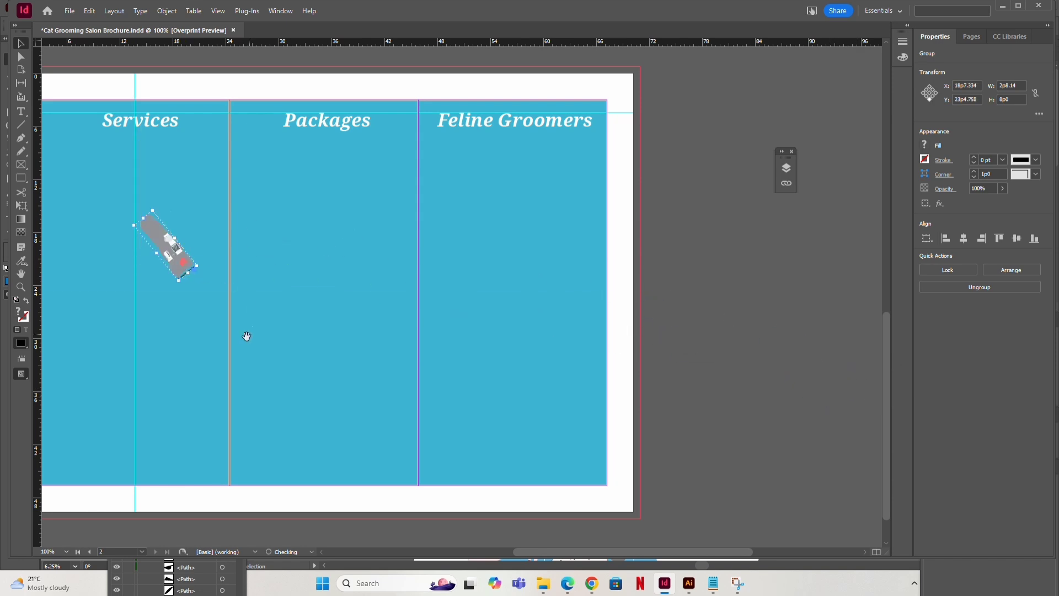
left_click_drag(246, 335, 515, 389)
left_click_drag(441, 317, 354, 259)
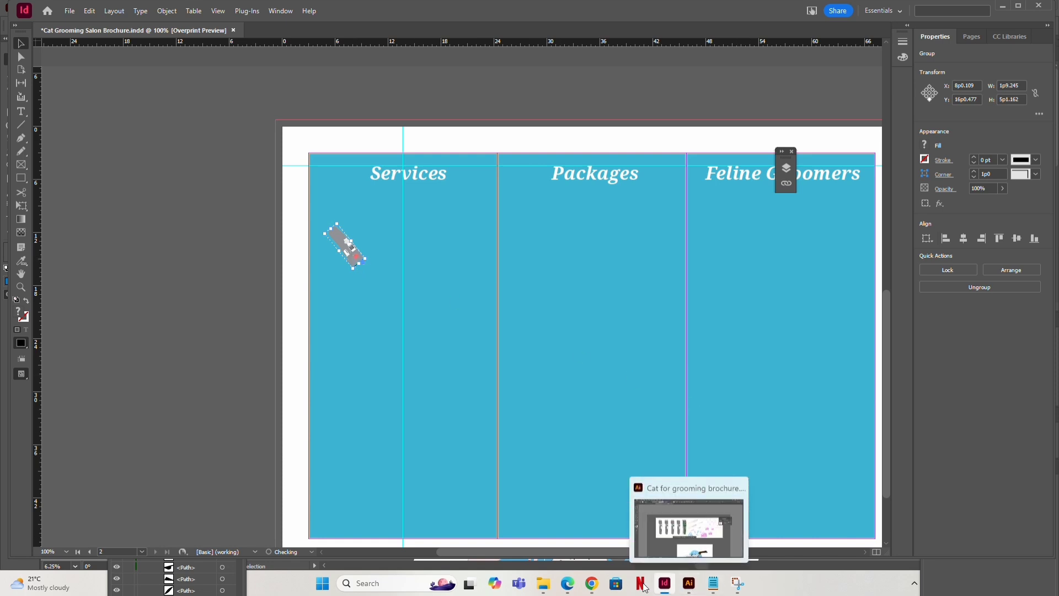
Check the pet grooming brochure reference in Chrome, return to InDesign, and place a vertical guide along the clipper's right edge.
left_click(592, 584)
left_click(617, 11)
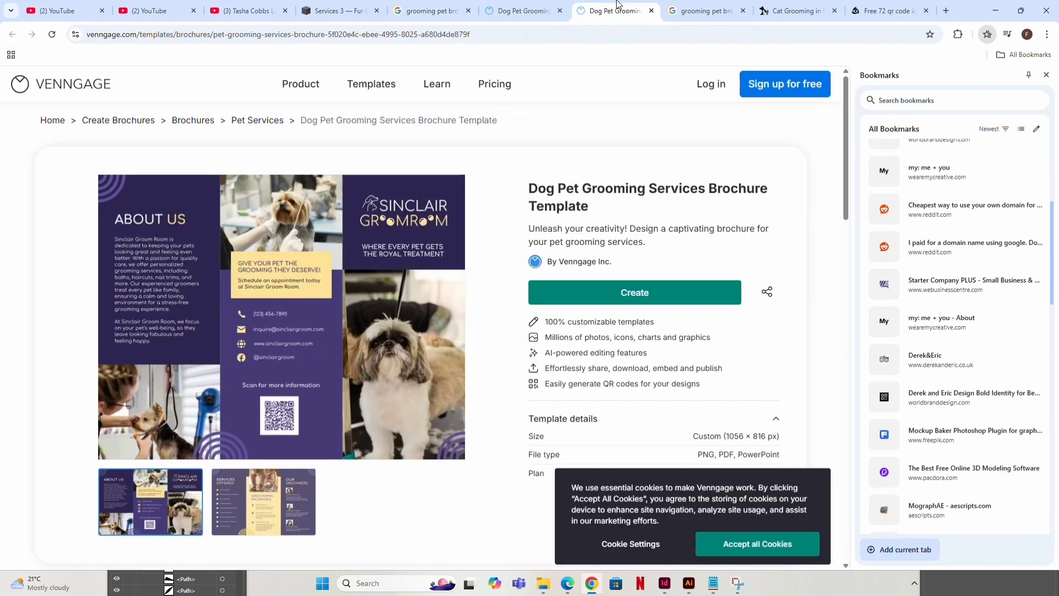
left_click(707, 10)
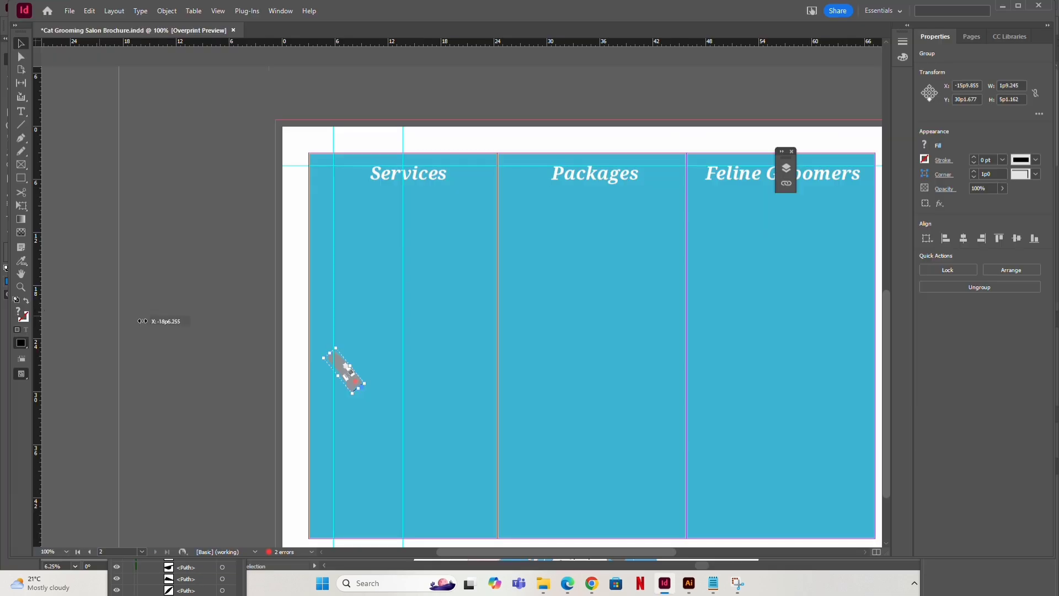
left_click_drag(348, 356, 363, 344)
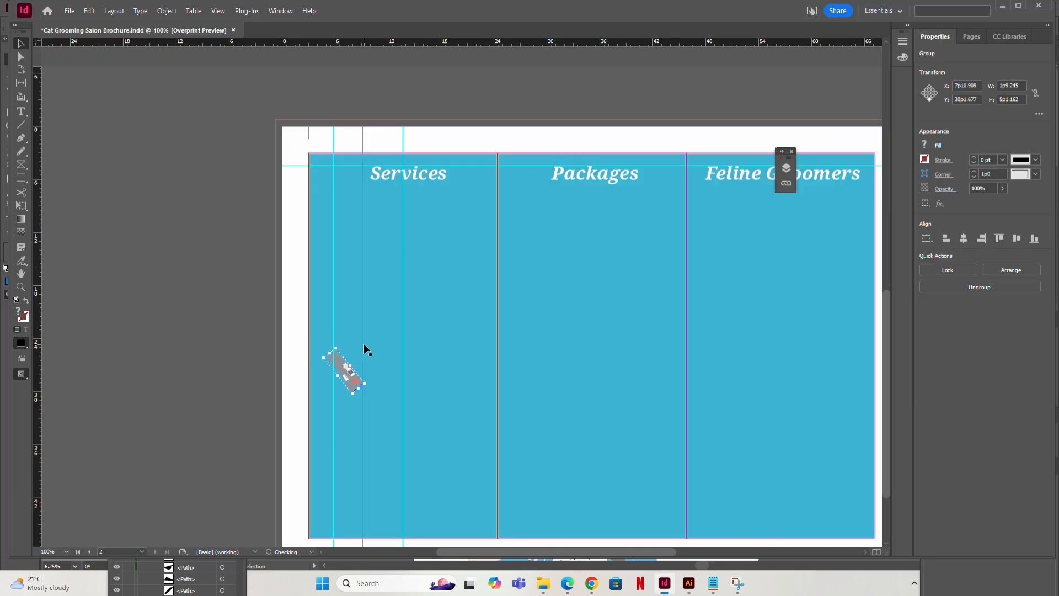
Switch to Illustrator and copy the largest pink soap-and-bubbles group from the grooming tools artboard.
left_click(689, 583)
left_click(648, 390)
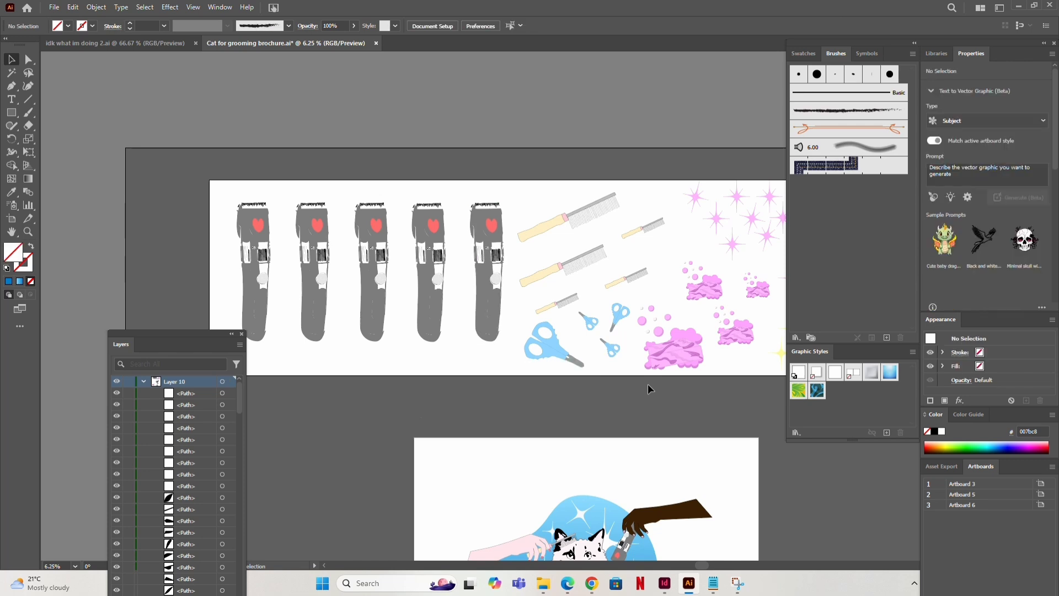
left_click(665, 345)
right_click(665, 343)
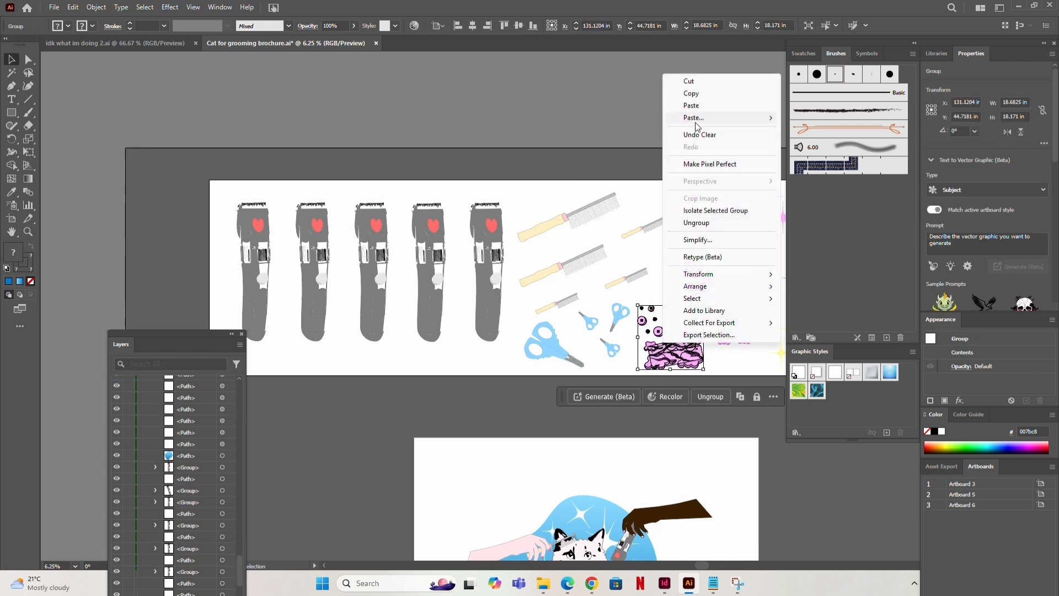
left_click(712, 94)
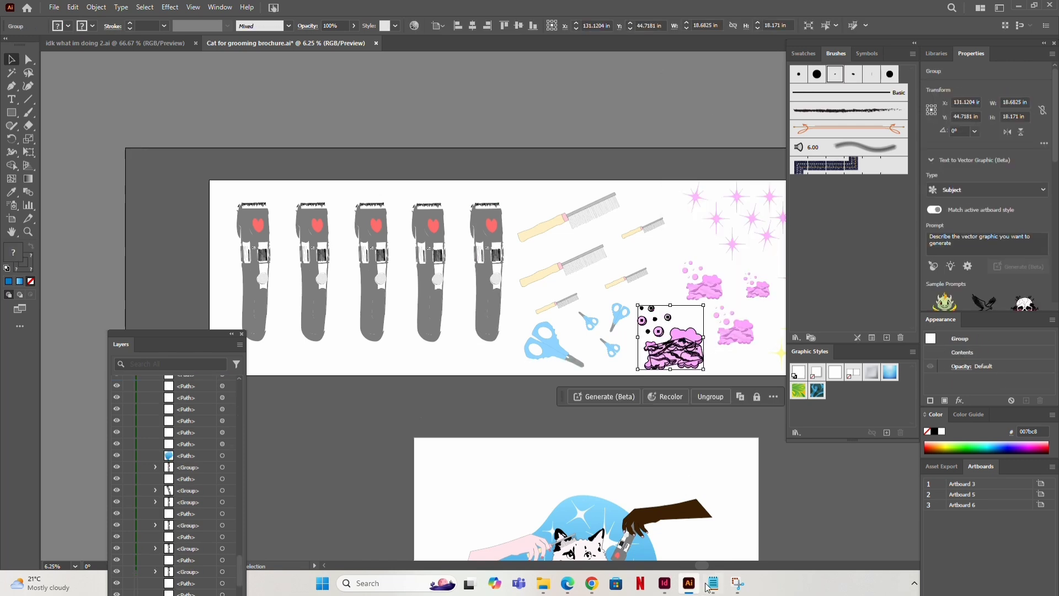
Return to InDesign, paste the soap illustration on page 2, and scale it down to a small icon.
left_click(665, 583)
right_click(395, 355)
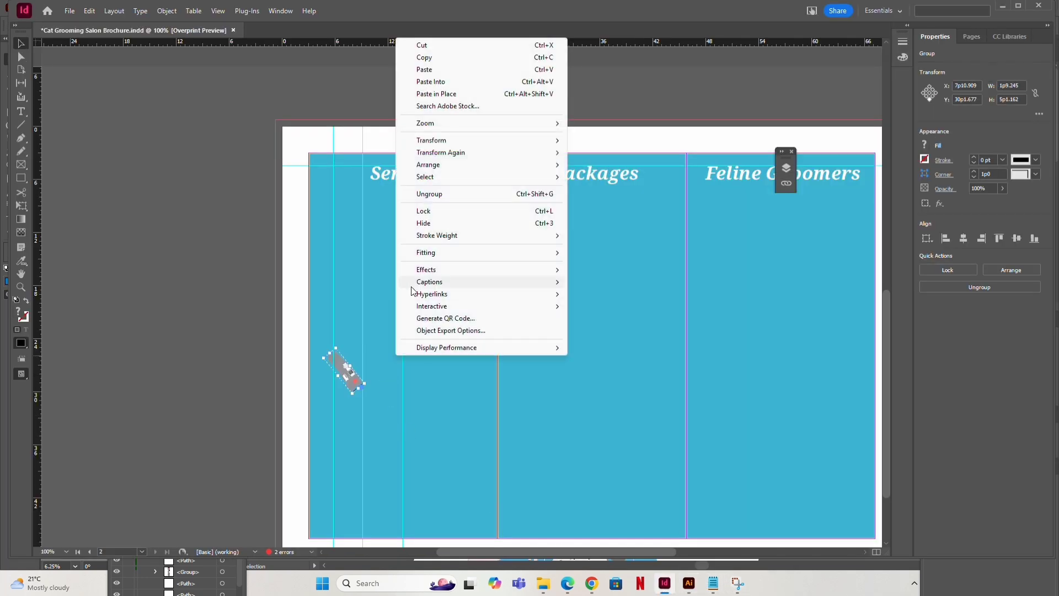
left_click(485, 69)
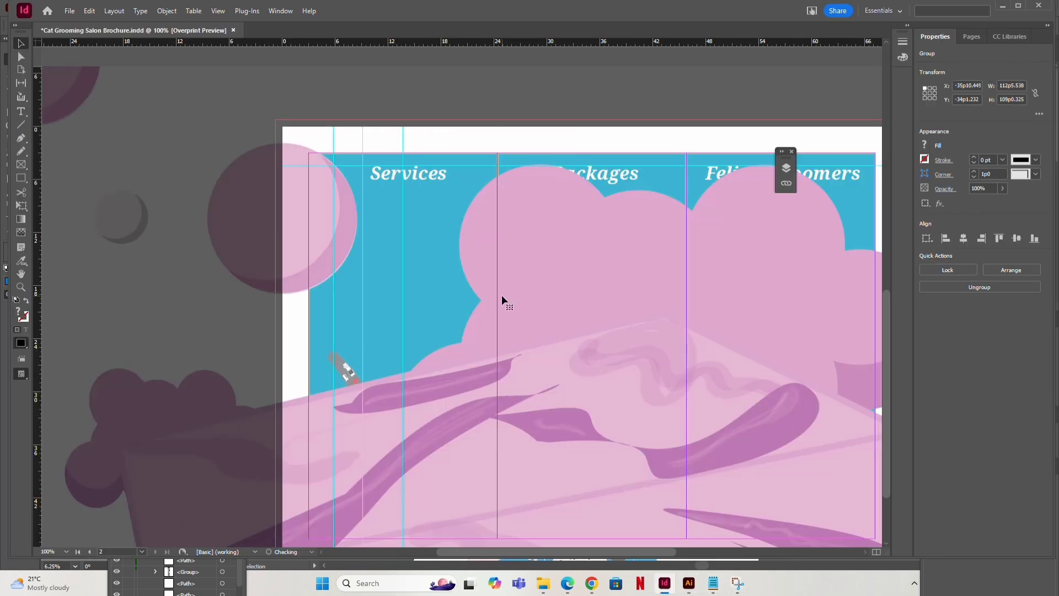
key("ctrl+minus")
key("ctrl+minus")
key("ctrl+minus")
key("ctrl+minus")
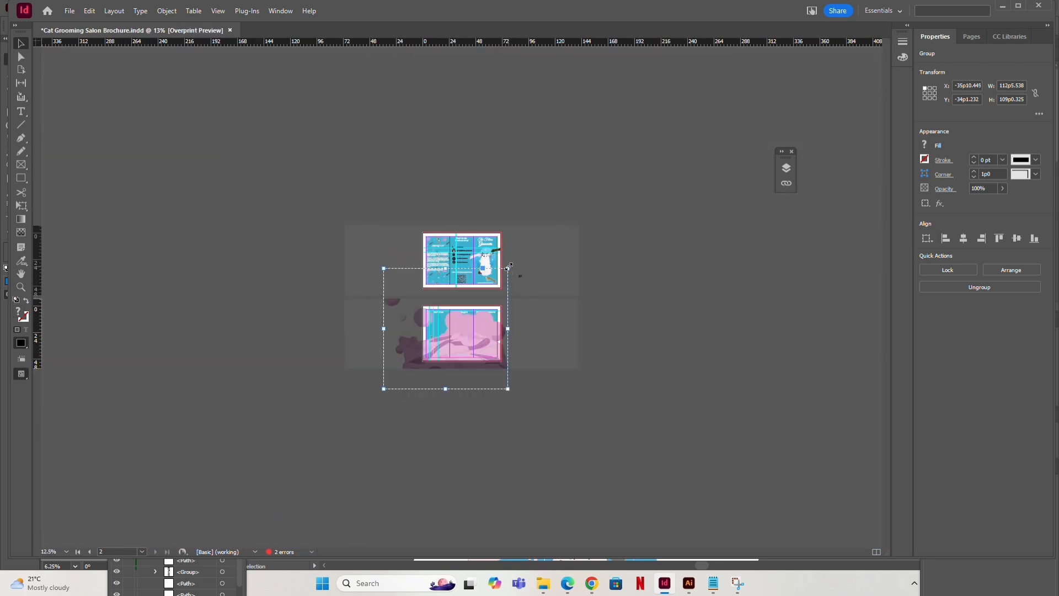
left_click_drag(507, 267, 426, 336)
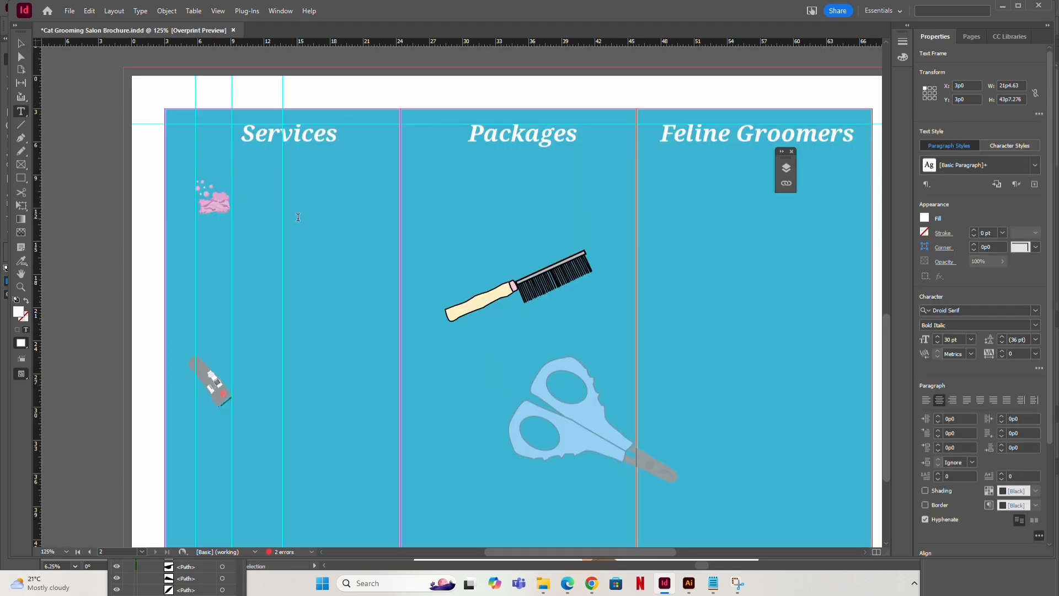
Create a text frame overlapping the page's outer edge beside the Services column reading "Bath and Brush", checking the wording against the Chrome reference.
left_click(247, 200)
left_click(20, 112)
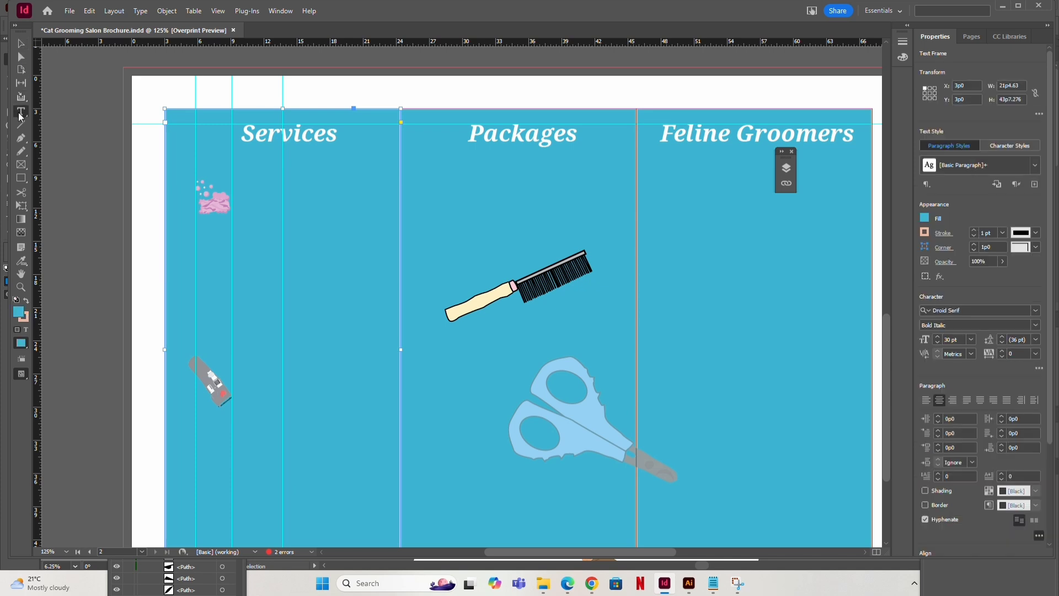
left_click_drag(87, 233, 191, 258)
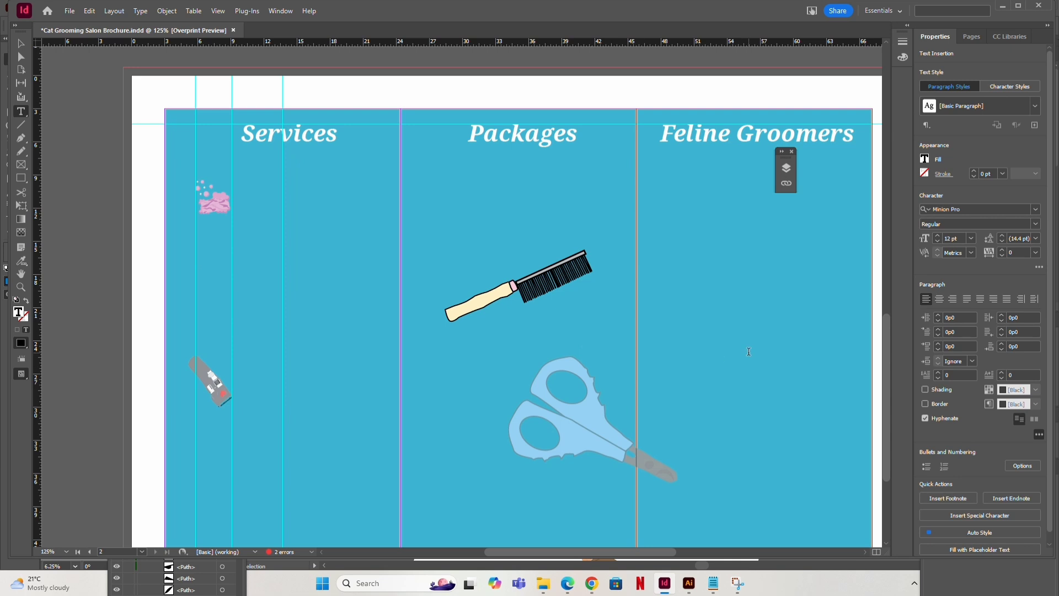
type("Bath")
left_click(592, 584)
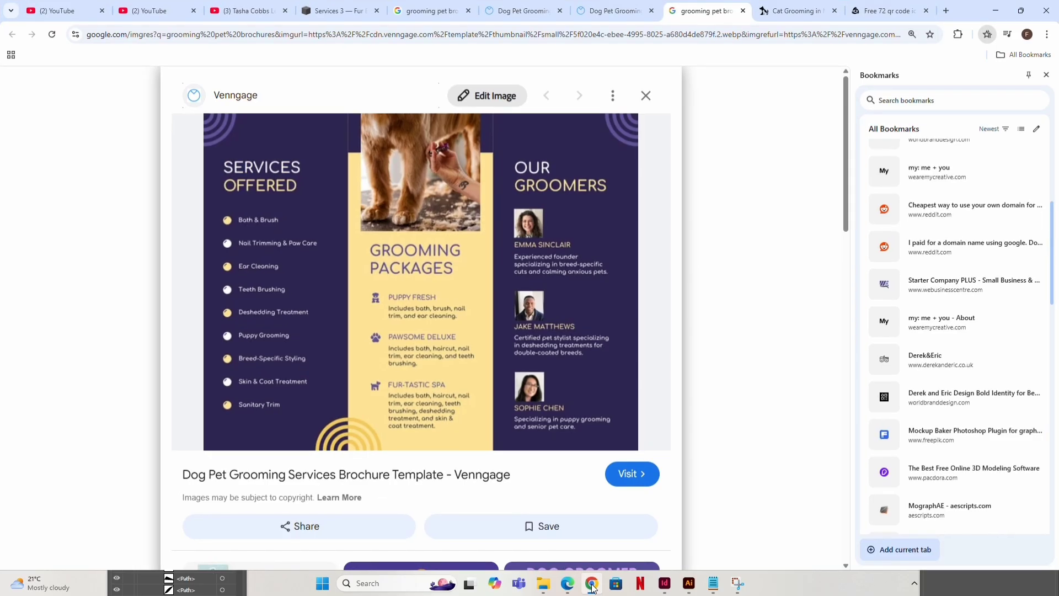
left_click(592, 584)
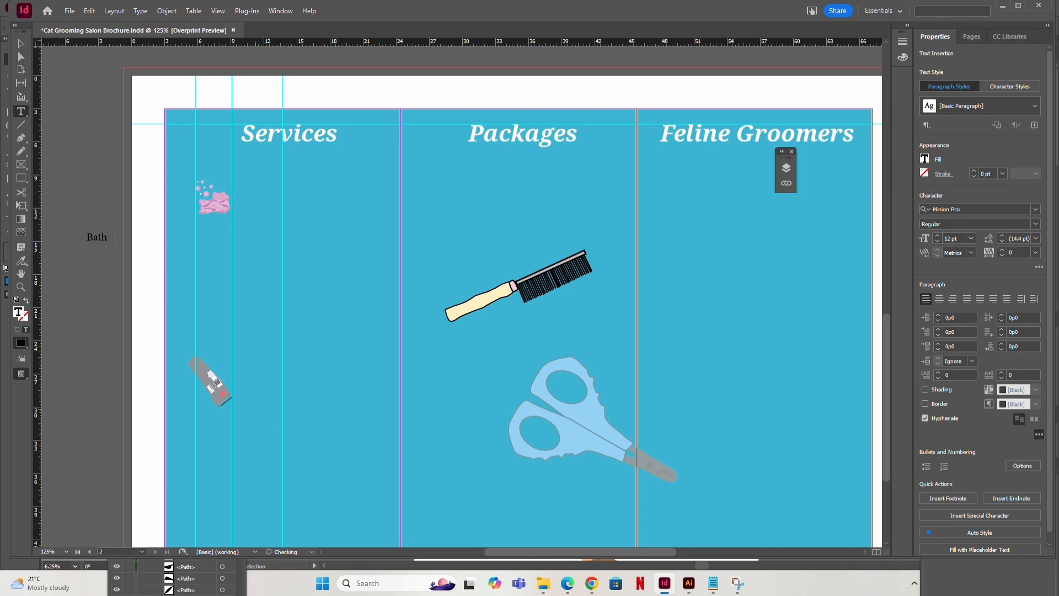
type("and Brush")
Change the font of the whole "Bath and Brush" text to Droid Serif.
key("ctrl+a")
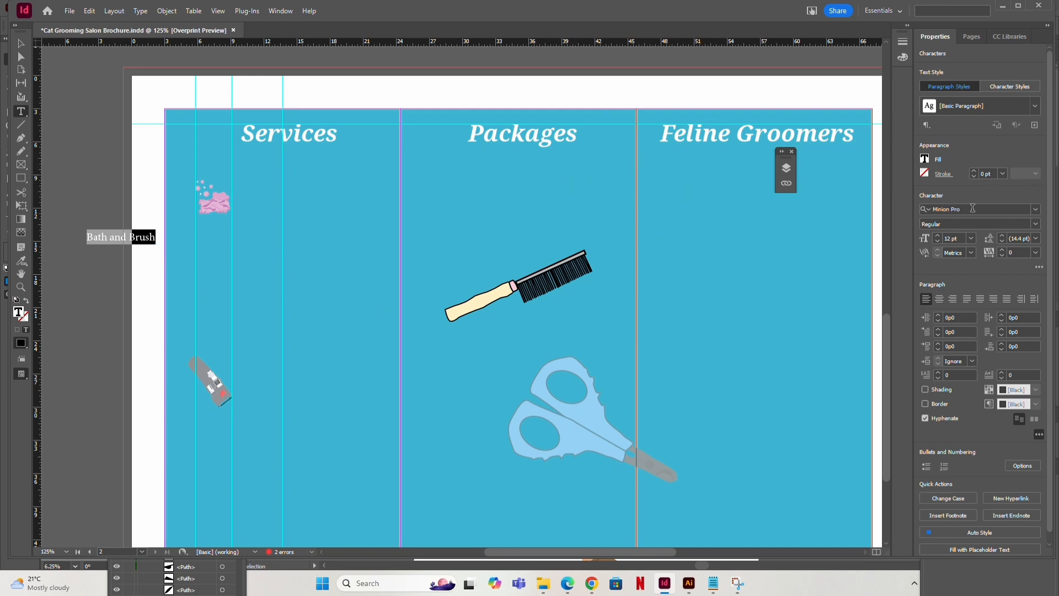
left_click(1017, 209)
left_click(1037, 209)
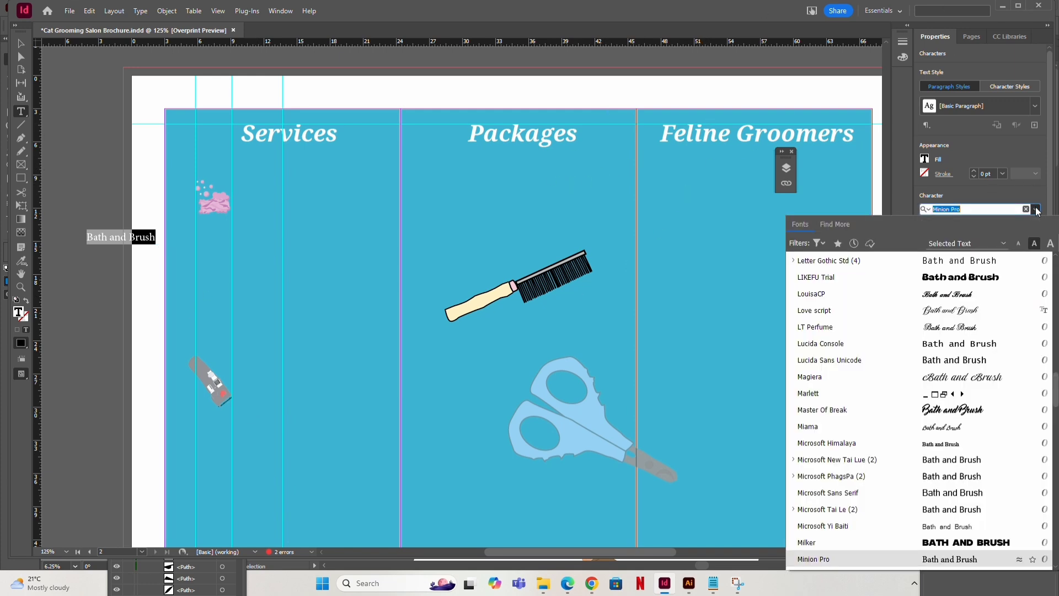
scroll(907, 371, "down", 6)
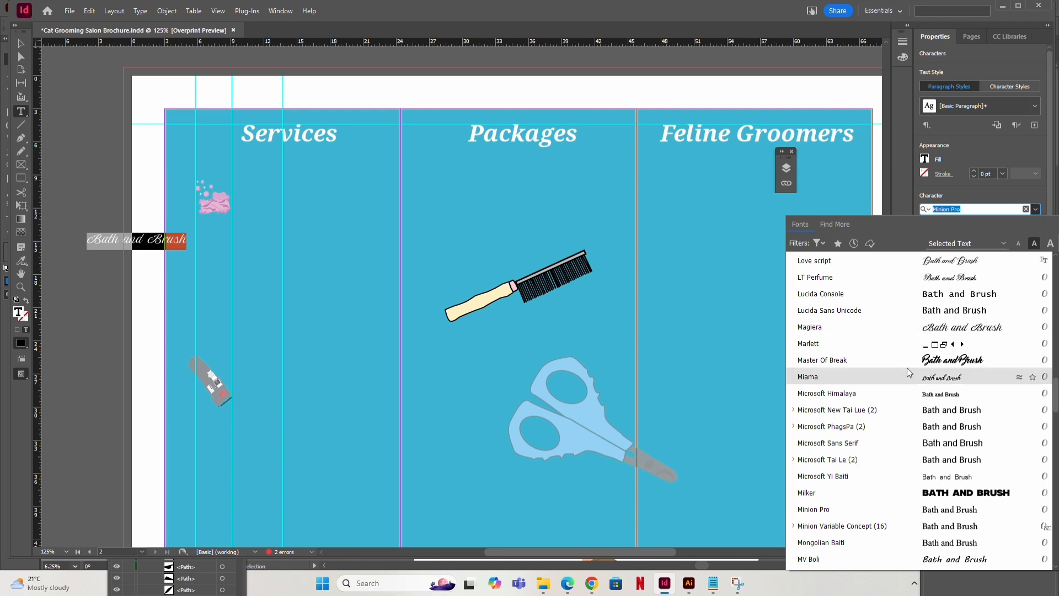
scroll(910, 371, "down", 1)
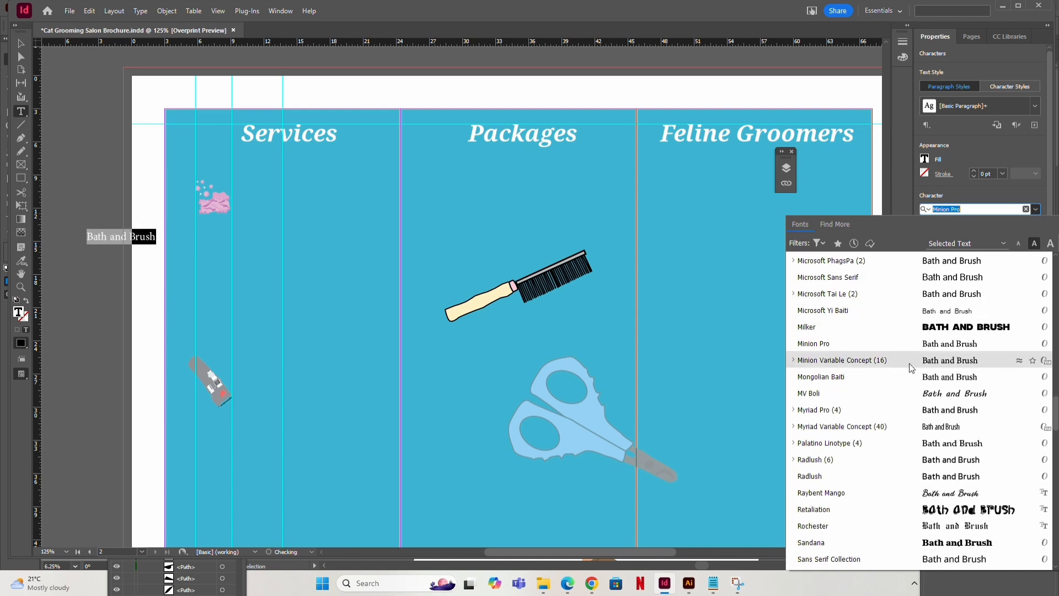
type("a")
type("roid")
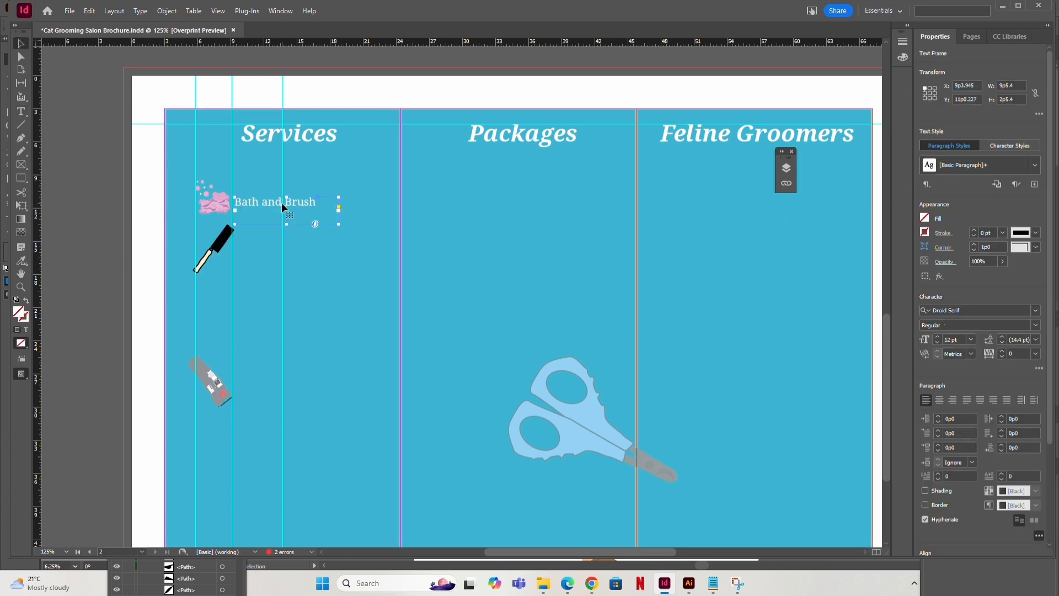
Duplicate the "Bath and Brush" label below itself and change the copy's text to "Ear Cleaning".
left_click_drag(283, 205, 280, 241)
type("Ear cle")
key("BackSpace")
key("BackSpace")
key("BackSpace")
type("Cl")
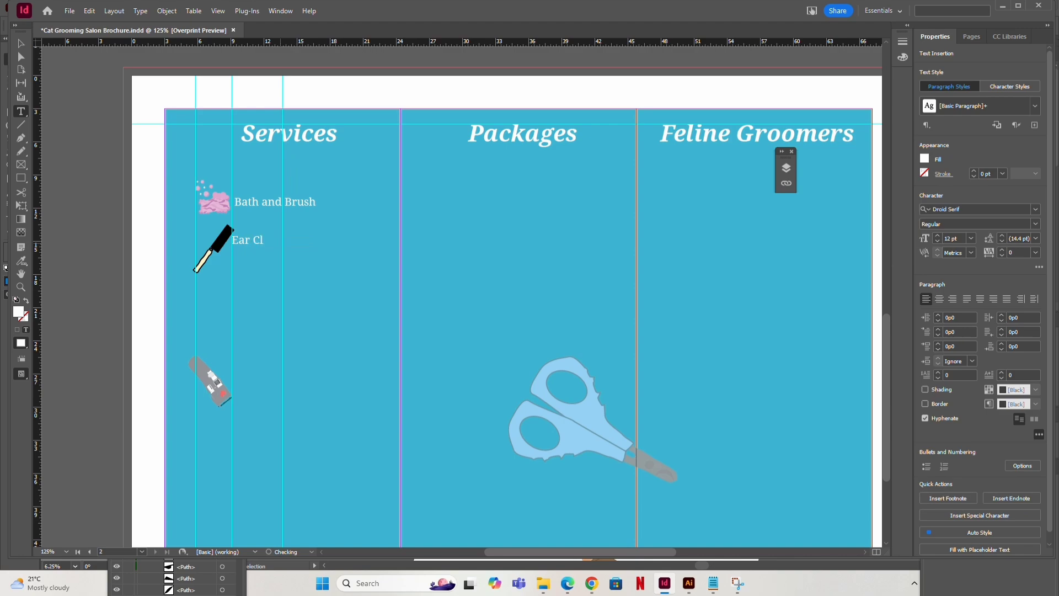
type("eaning")
Glance at the services list in Chrome, return to InDesign, and position the "Ear Cleaning" label beside the comb, aligned with the label above.
key("alt+Tab")
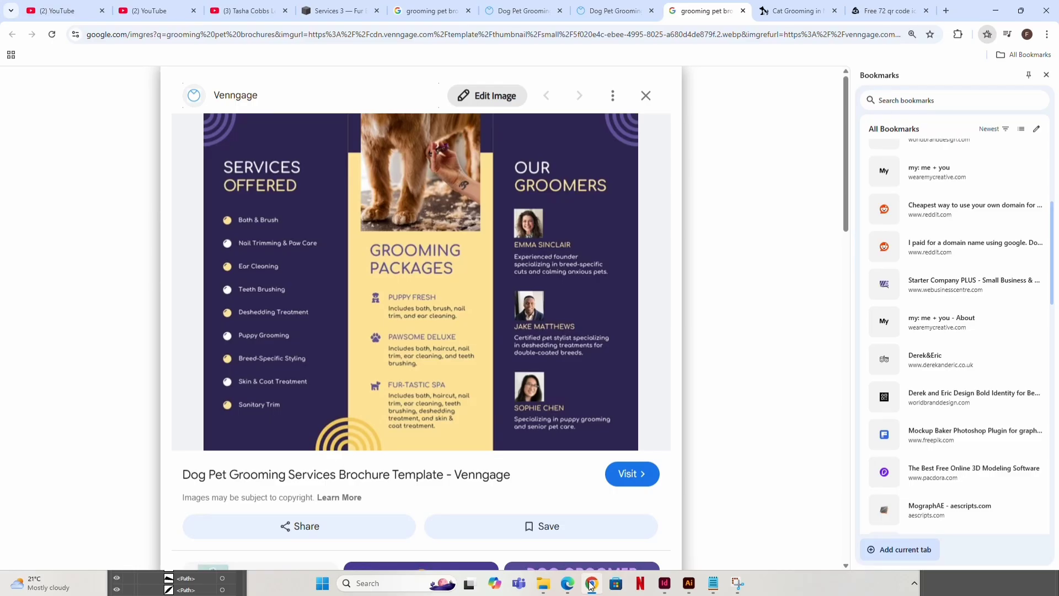
key("alt+Tab")
key("Escape")
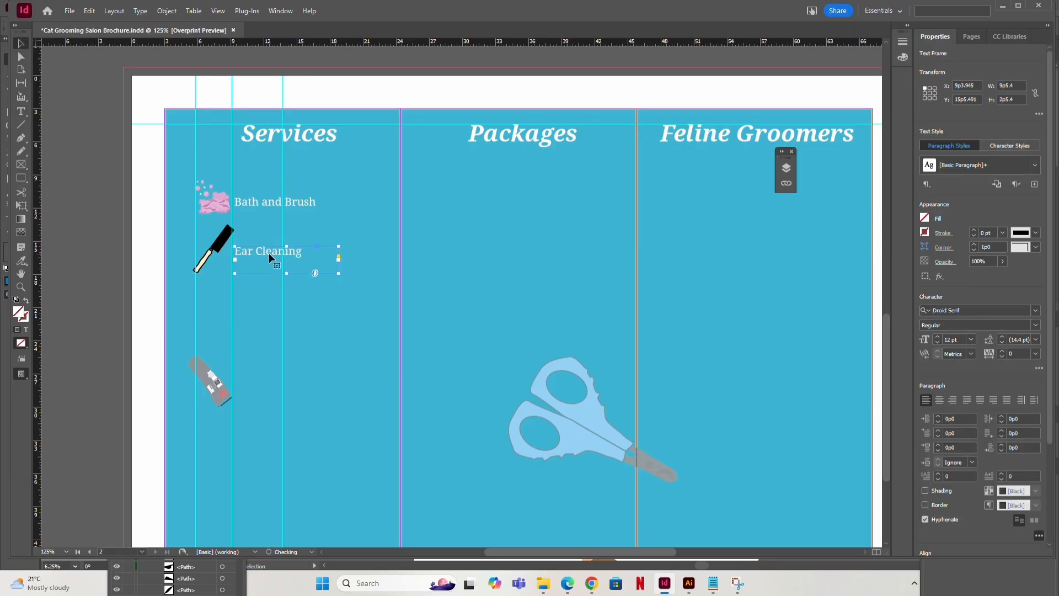
mouse_move(270, 253)
left_mouse_down()
mouse_move(266, 265)
mouse_move(266, 256)
left_mouse_up()
Move the clipper up in the Services column so it sits just below the comb.
left_click(262, 310)
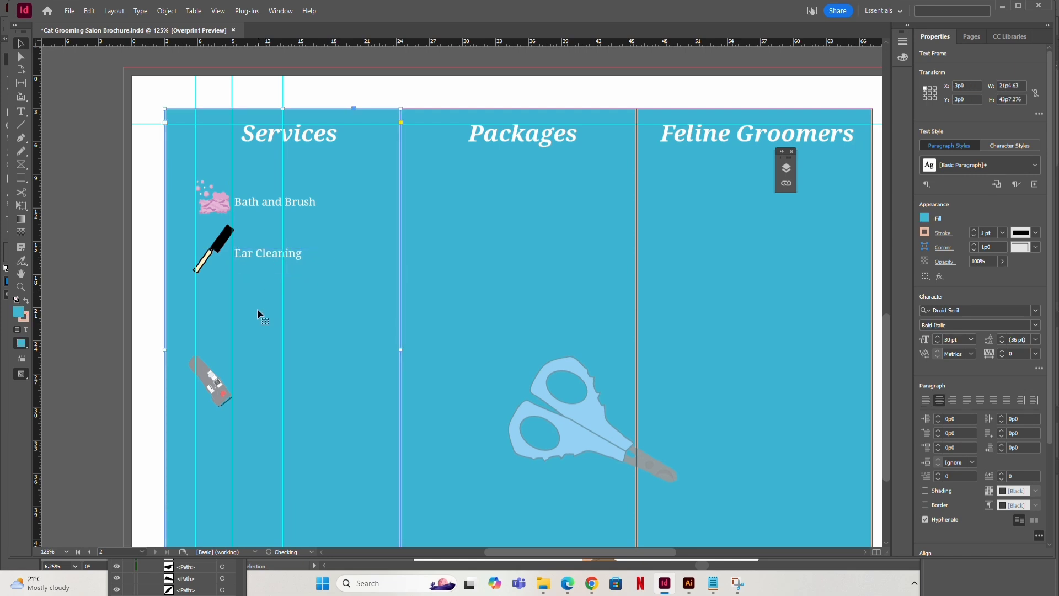
scroll(266, 281, "down", 3)
left_click_drag(212, 309, 217, 244)
Check the services in Chrome and the Notepad brochure text, copy "Sanitary Trim" from the Notepad list, and return to InDesign.
left_click(591, 582)
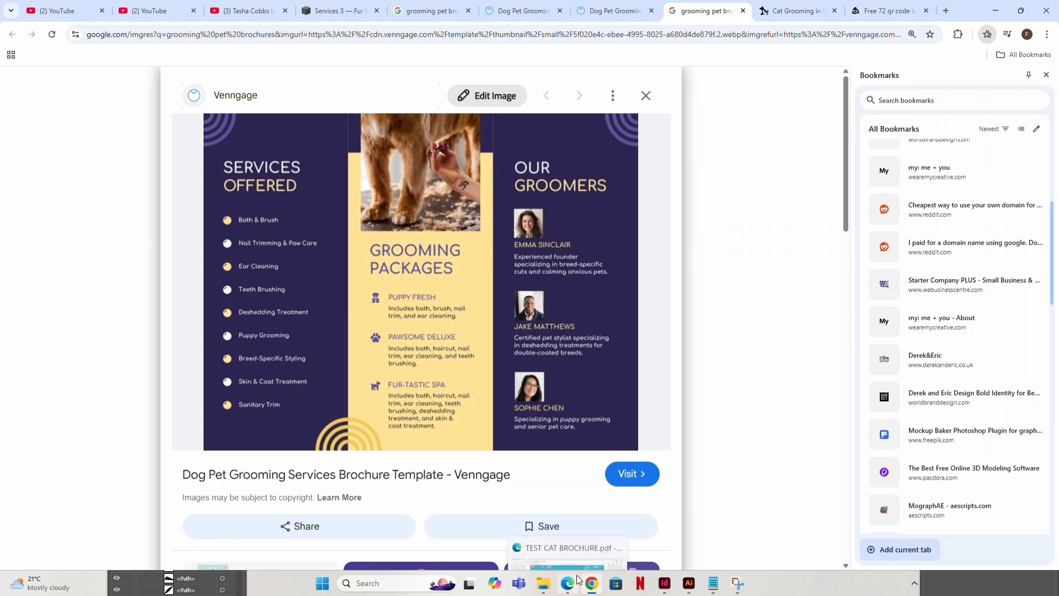
left_click(713, 584)
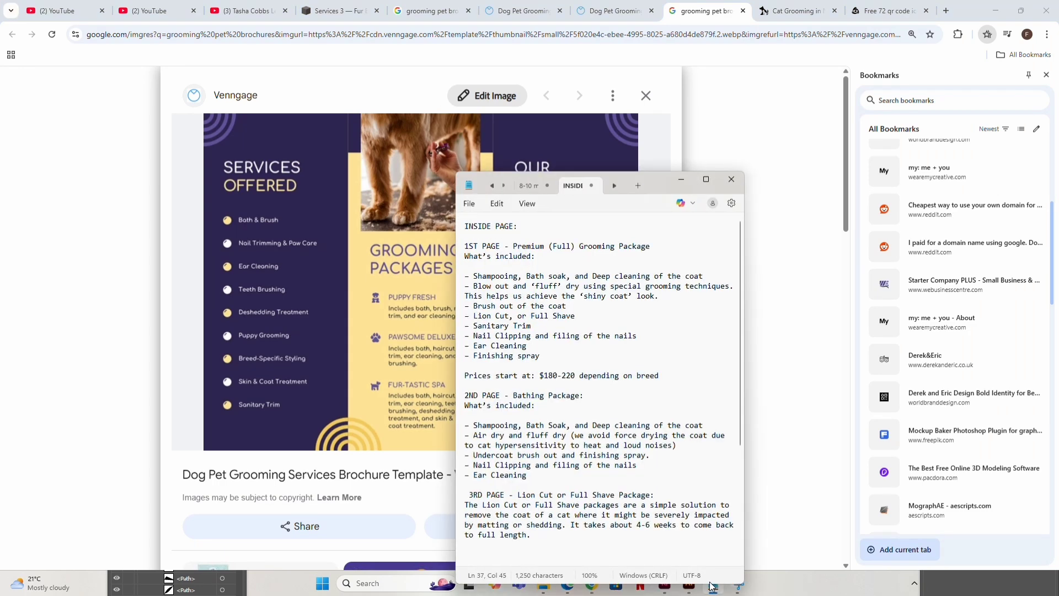
left_click(500, 316)
left_click_drag(474, 325, 531, 325)
scroll(530, 416, "down", 5)
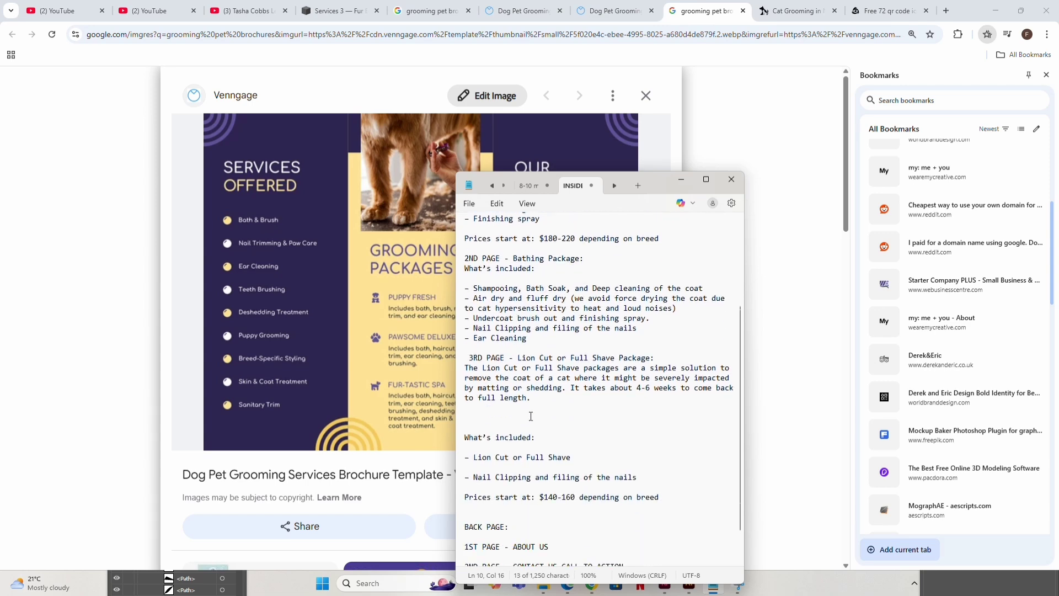
scroll(531, 415, "up", 3)
right_click(502, 280)
left_click(532, 326)
left_click(748, 540)
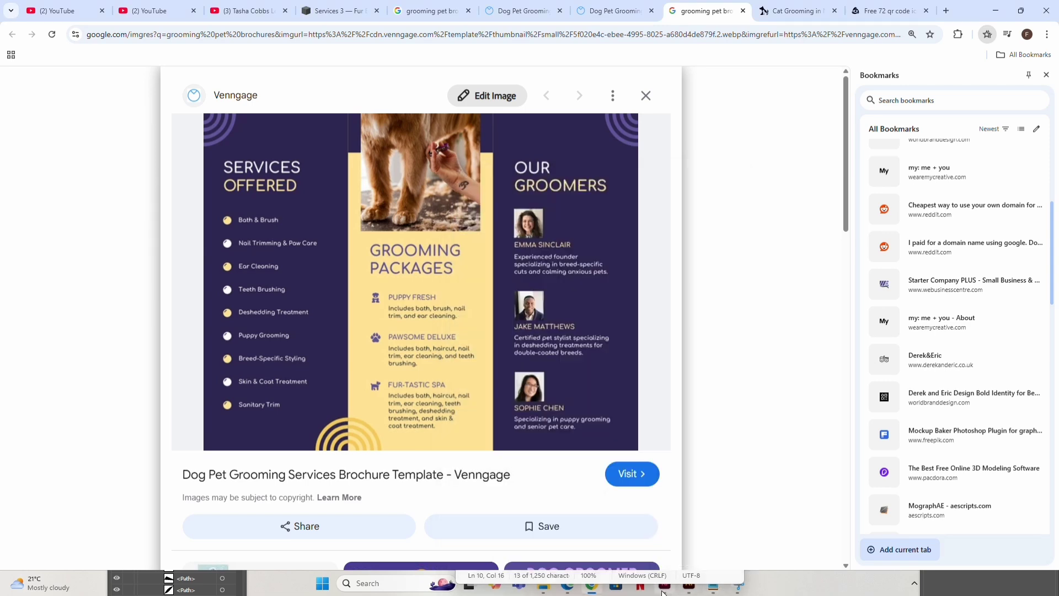
left_click(664, 588)
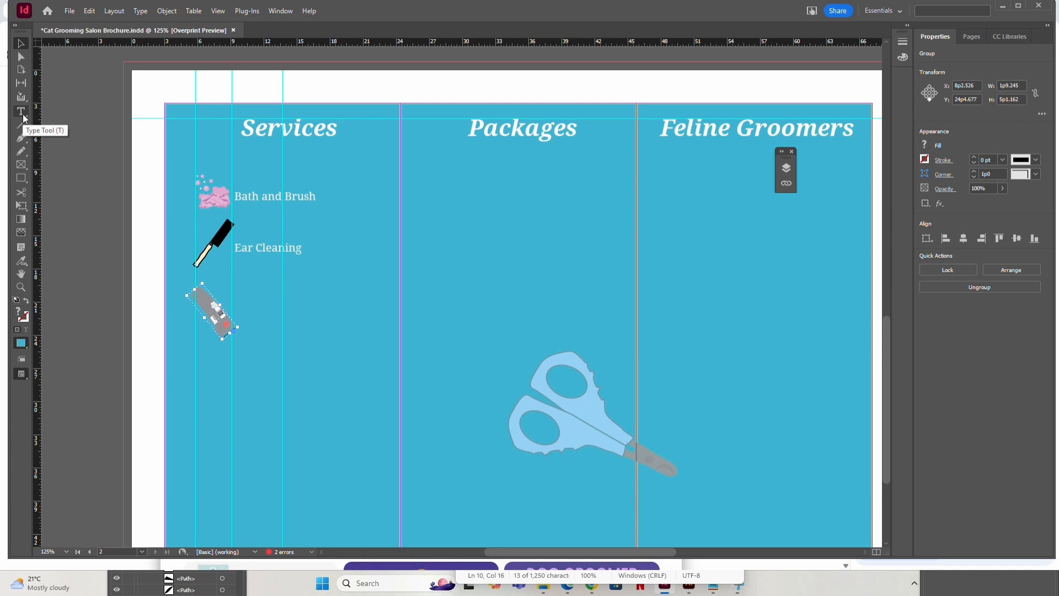
left_click(21, 111)
left_click(113, 243)
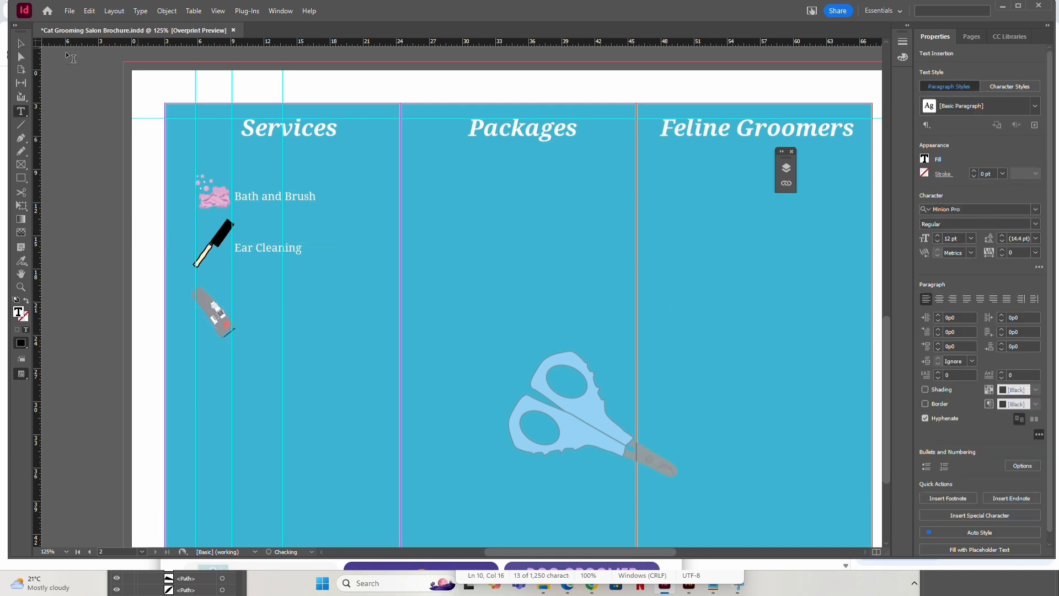
left_click(21, 44)
Duplicate the "Ear Cleaning" label beside the clipper, change the copy to "Sanitary Trim", and align it with the labels above.
left_click(272, 252)
left_click_drag(249, 252, 289, 316)
triple_click(291, 317)
type("Sanitary Trim")
left_click(21, 43)
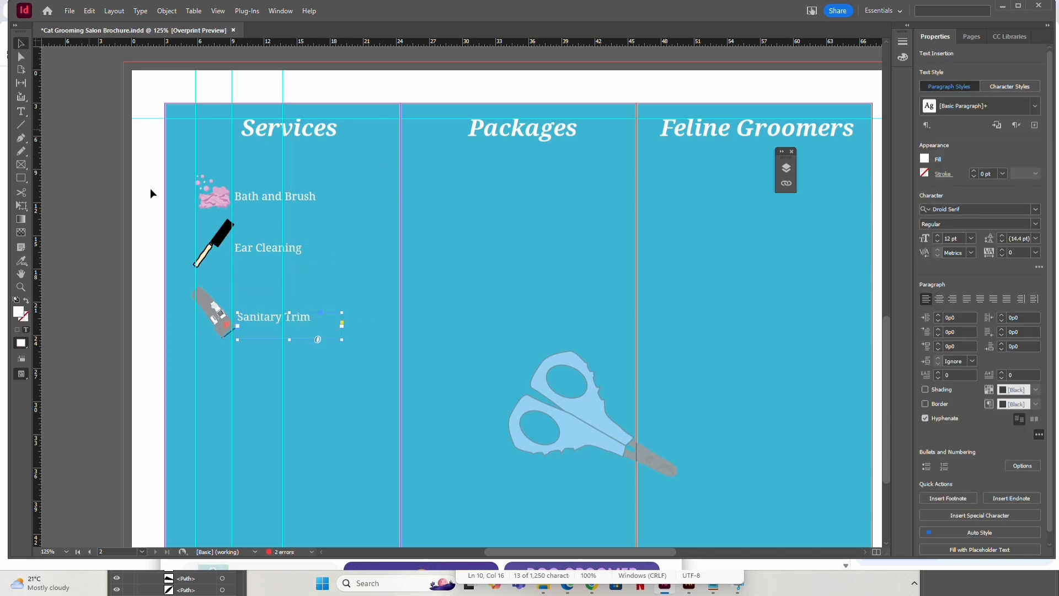
left_click_drag(277, 315, 275, 307)
Shrink the clipper slightly so it fits between the two vertical guides beside the "Sanitary Trim" label.
left_click(214, 310)
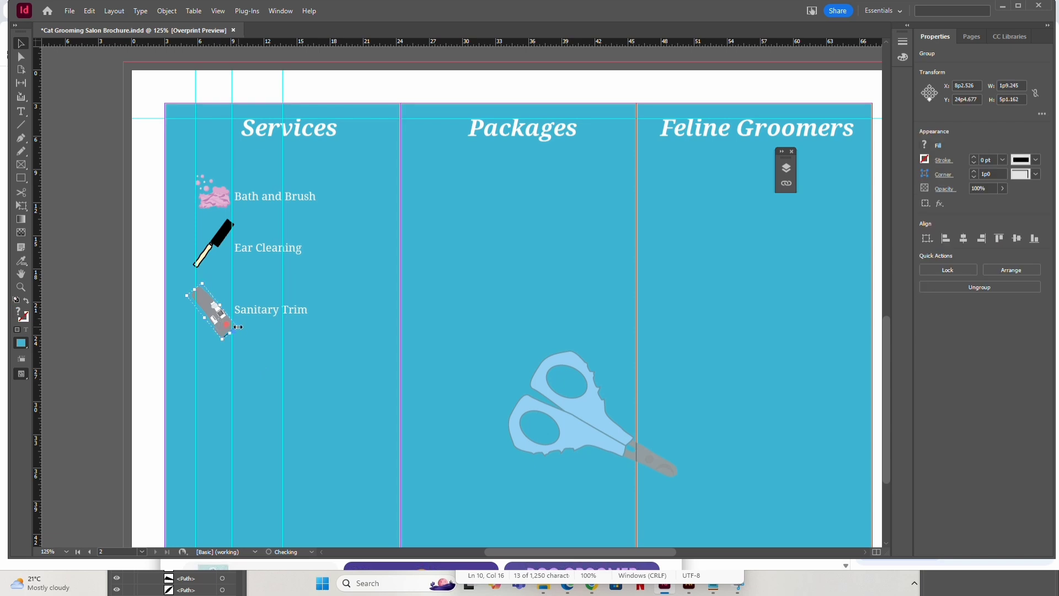
left_click_drag(187, 295, 264, 304)
left_click(210, 377)
Move the scissors into the Services column below the clipper and rotate them upright with the blades pointing down.
scroll(287, 354, "down", 2)
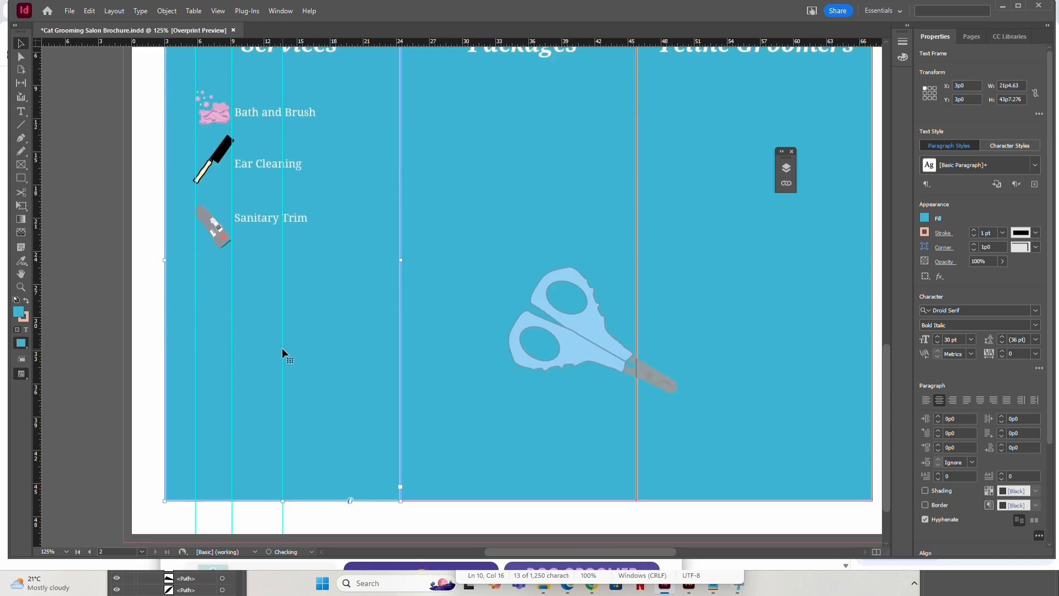
scroll(283, 348, "up", 3)
scroll(327, 340, "down", 3)
key("ctrl+1")
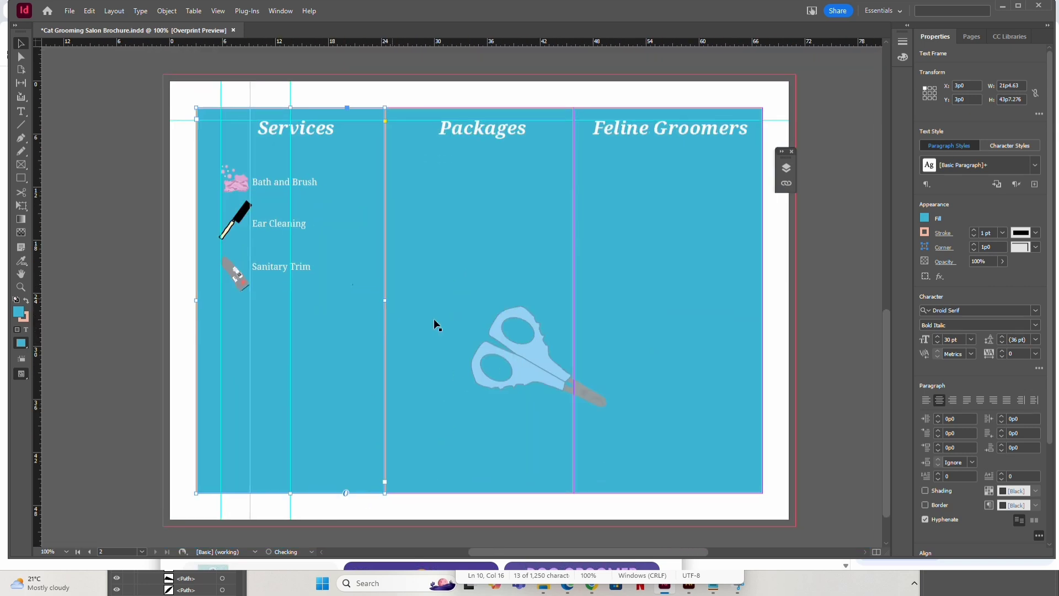
left_click(528, 362)
left_click_drag(527, 362, 303, 342)
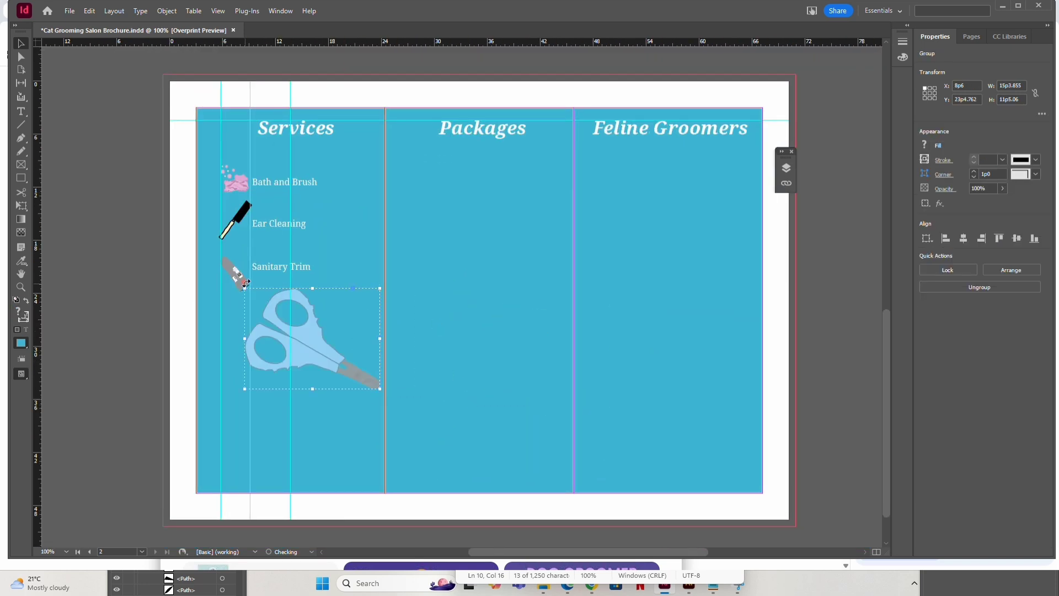
left_click_drag(379, 290, 340, 305)
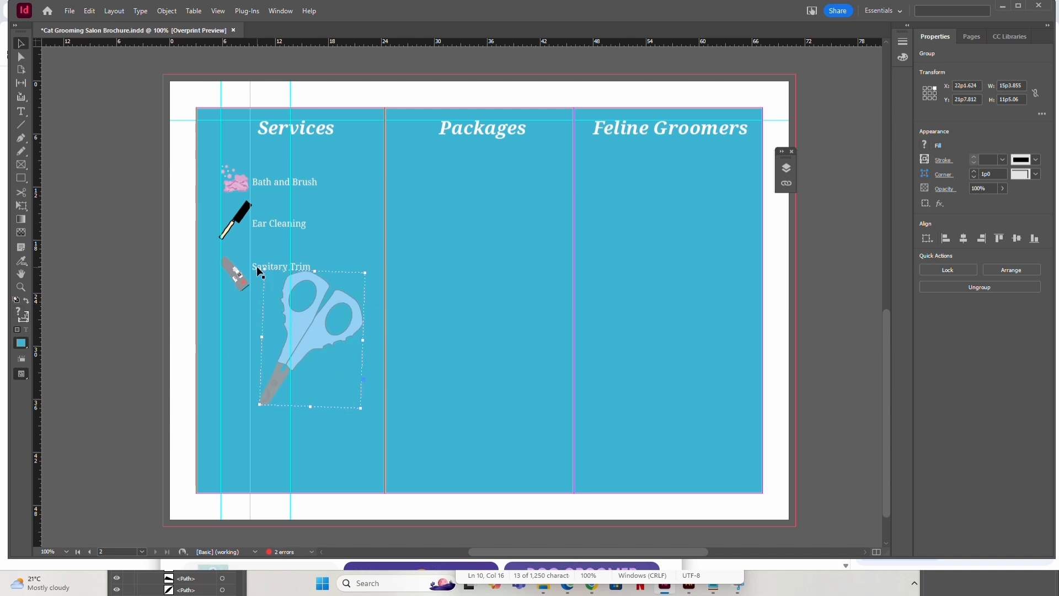
left_click_drag(255, 280, 251, 310)
left_click_drag(325, 254, 316, 296)
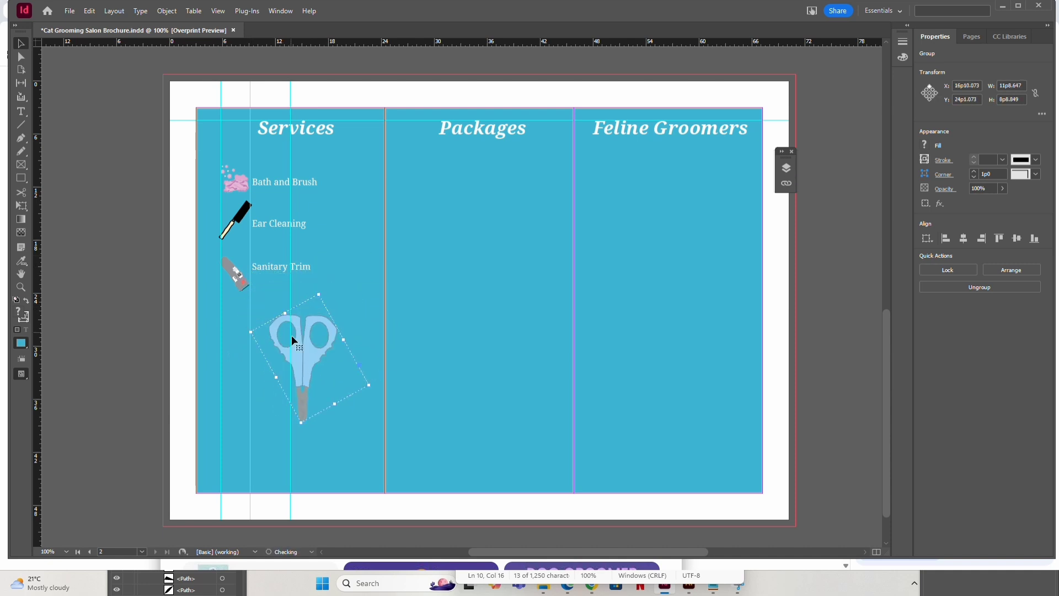
Shrink the scissors to icon size and place them below the clipper, between the two vertical guides.
left_click_drag(293, 336, 232, 318)
left_click_drag(256, 276, 235, 326)
left_click(246, 338)
left_click(237, 339)
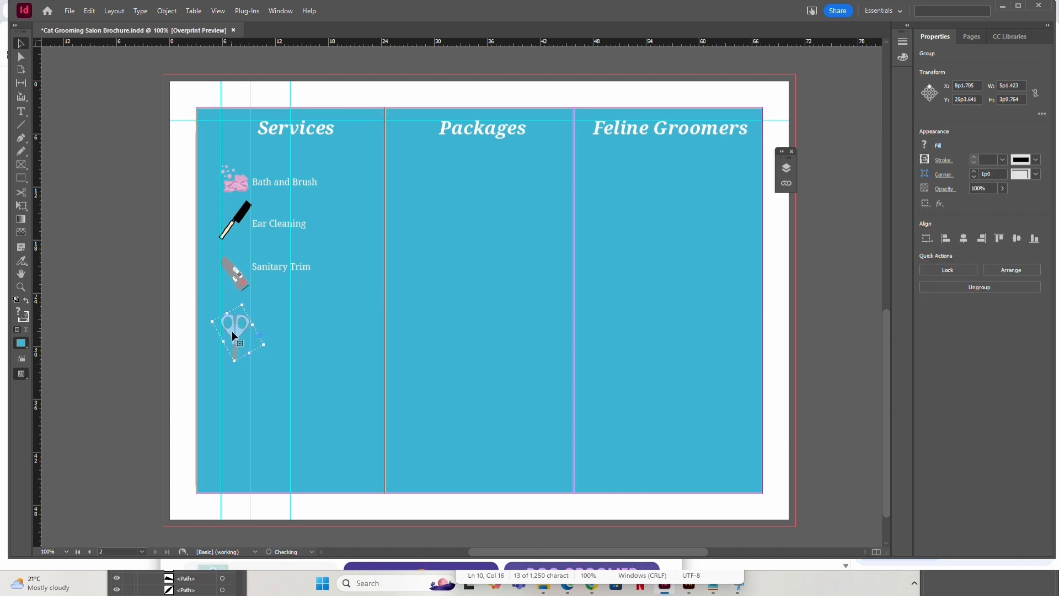
Duplicate the "Sanitary Trim" label beside the scissors and change the copy to "Nail Trim".
left_click(273, 313)
left_click(237, 329)
left_click(376, 310)
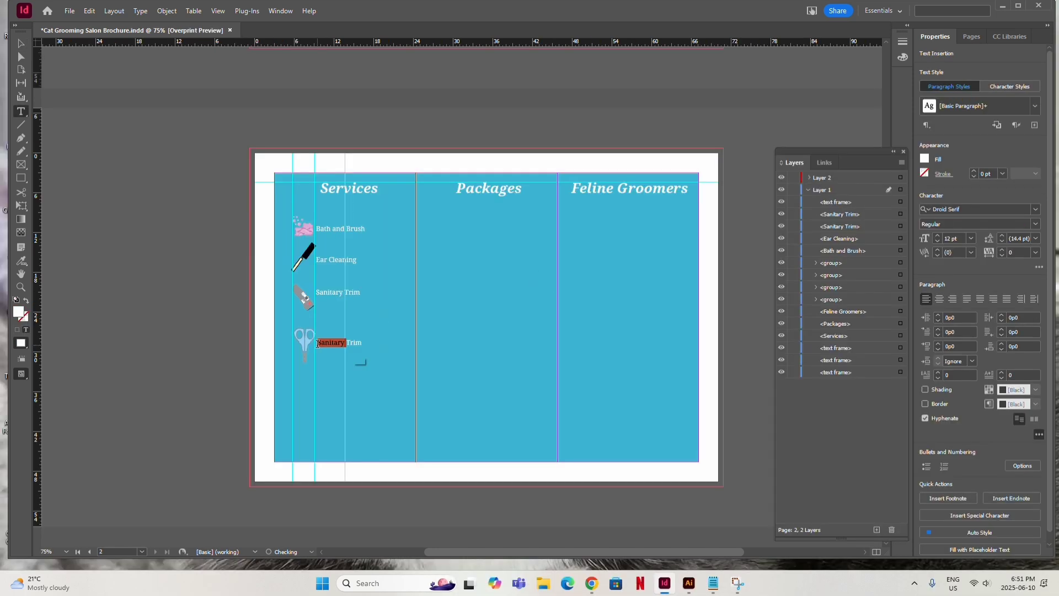
type("Nail Trim")
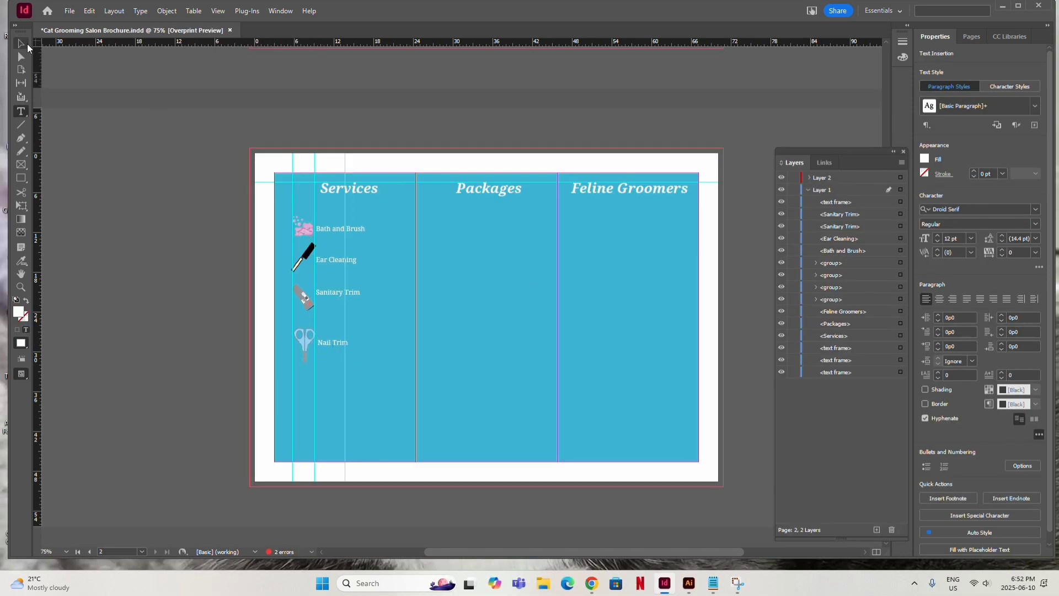
Rotate the scissors so the blades point up and align the "Nail Trim" label with the labels above.
left_click(24, 45)
left_click_drag(336, 338, 335, 341)
left_click(231, 341)
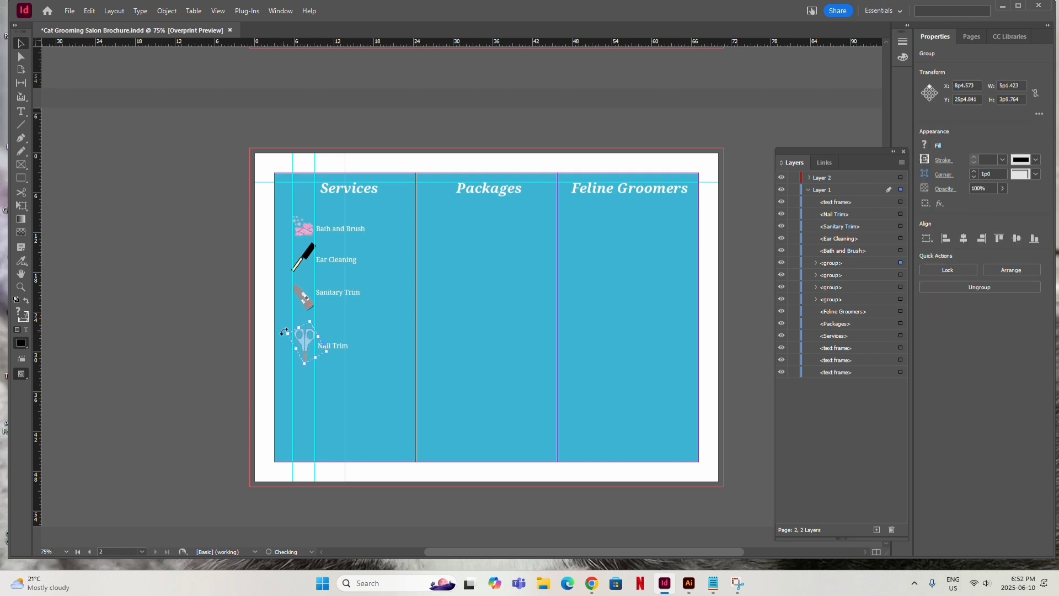
left_click_drag(284, 332, 330, 326)
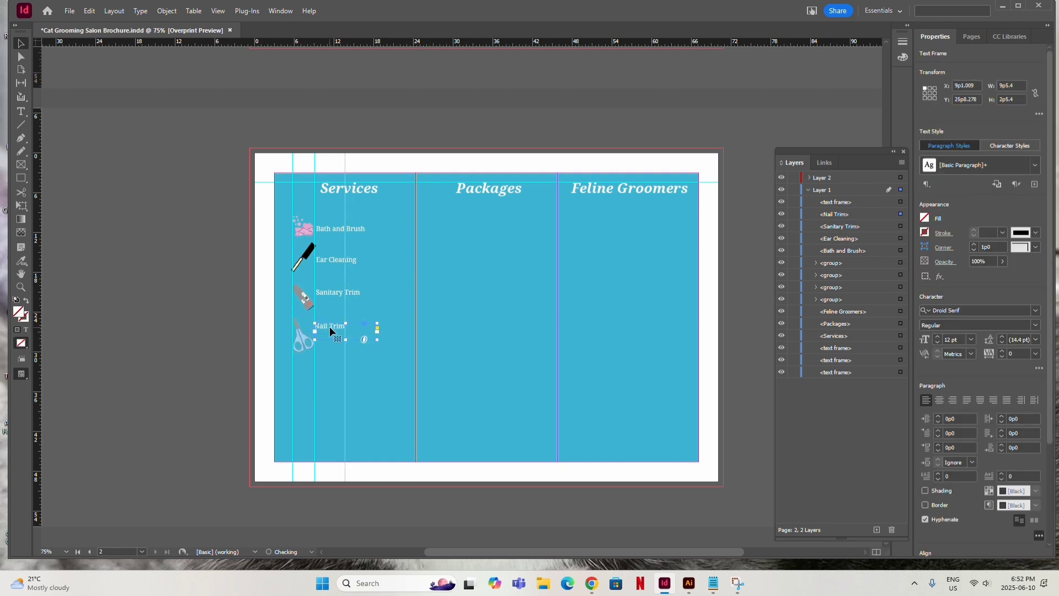
left_click(373, 359)
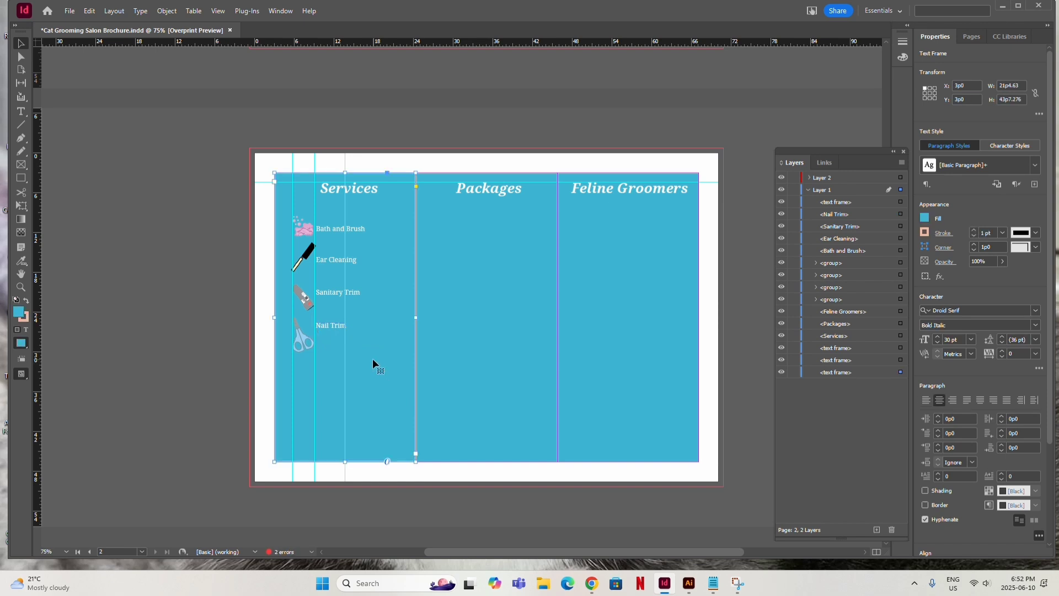
left_click(324, 332)
left_click(139, 280)
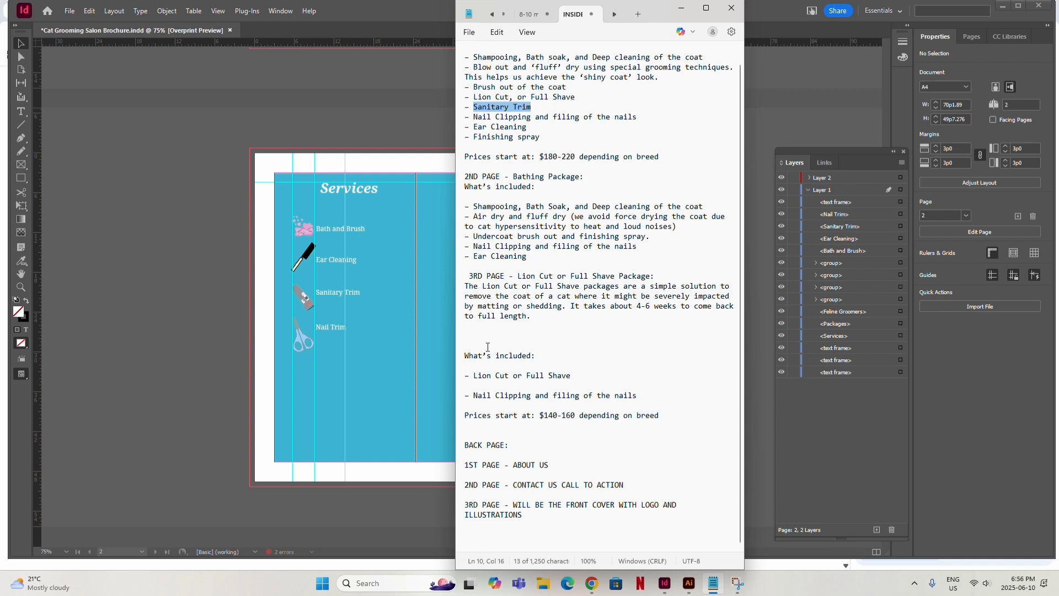
In the Notepad brochure text, copy the Premium (Full) Grooming Package section from its title through the $180-220 price line.
scroll(507, 196, "up", 2)
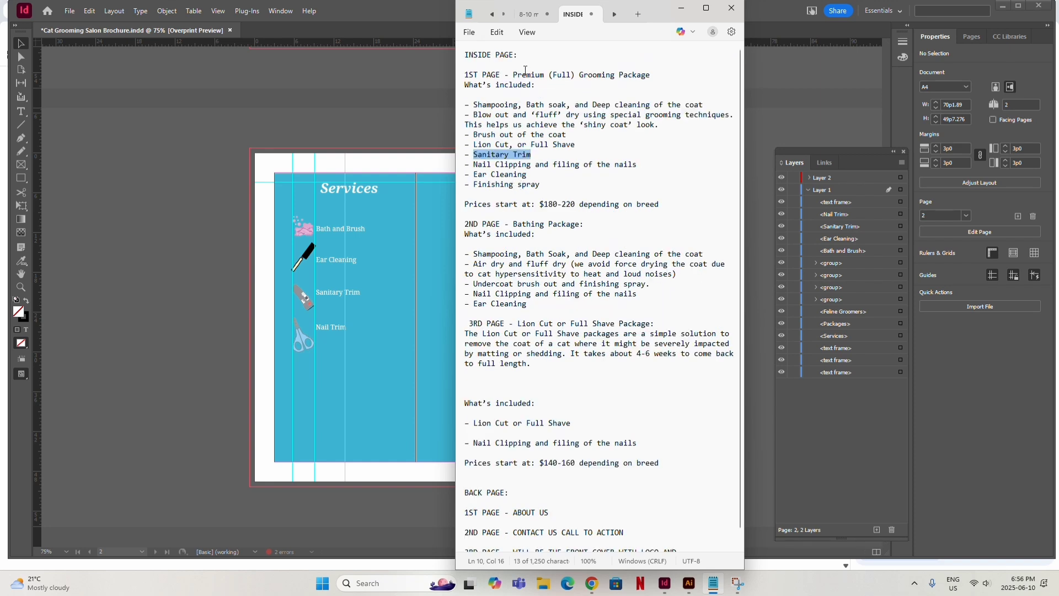
mouse_move(513, 74)
left_mouse_down()
mouse_move(540, 91)
mouse_move(573, 145)
mouse_move(566, 183)
left_mouse_up()
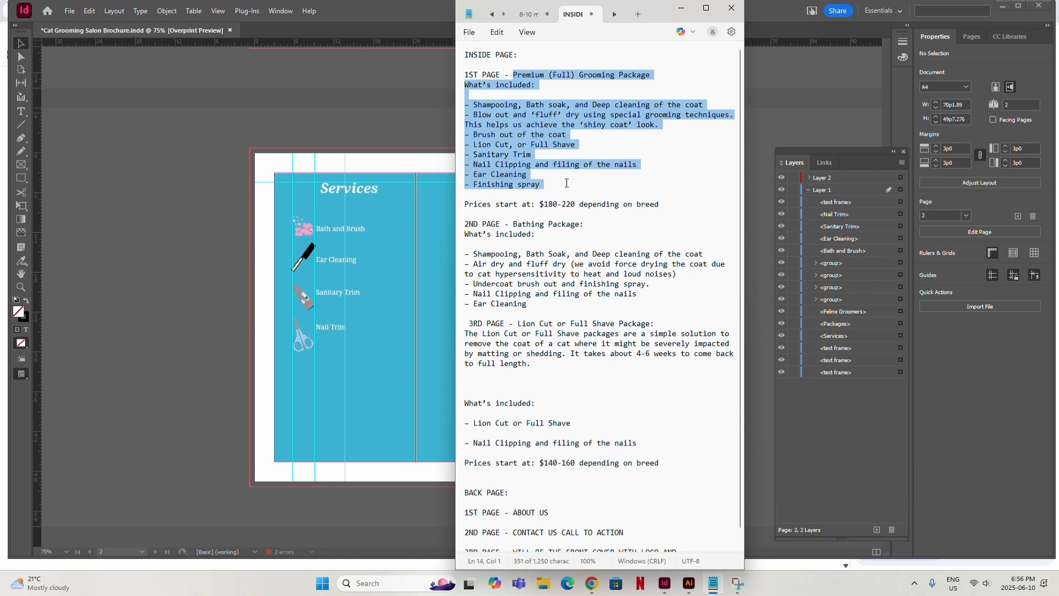
right_click(525, 150)
left_click(480, 168)
left_click_drag(663, 211, 513, 73)
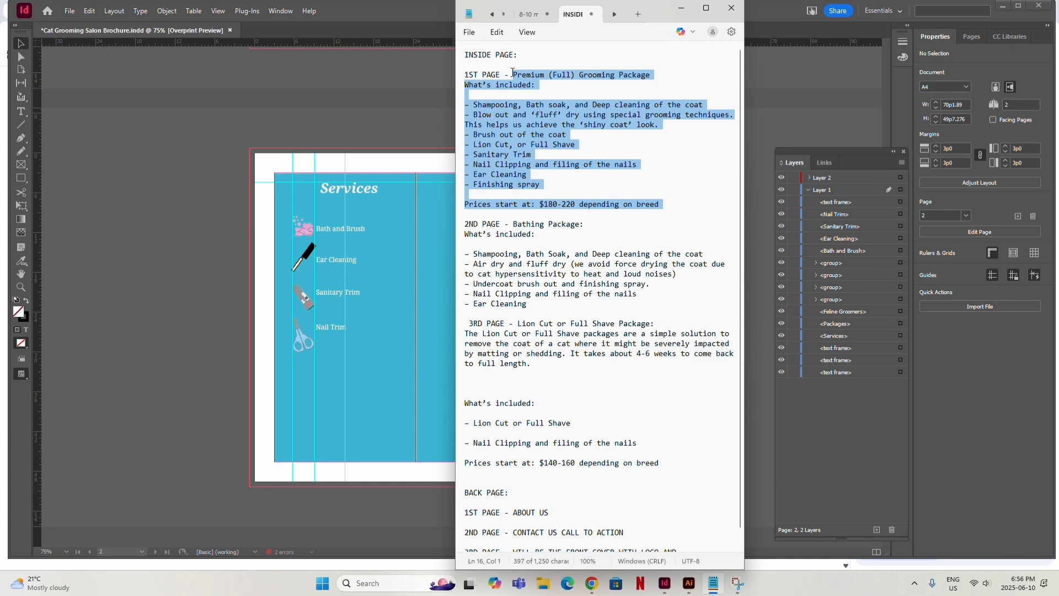
right_click(533, 78)
left_click(571, 133)
Return to InDesign, paste the package text into the Packages column, and minimize the Notepad window.
left_click(442, 256)
right_click(441, 243)
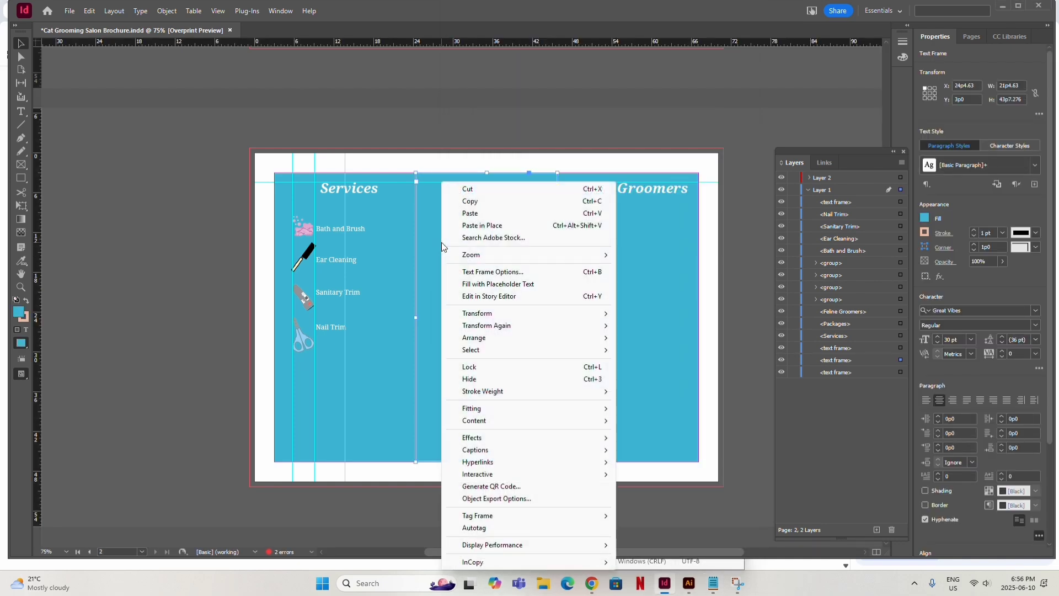
left_click(483, 214)
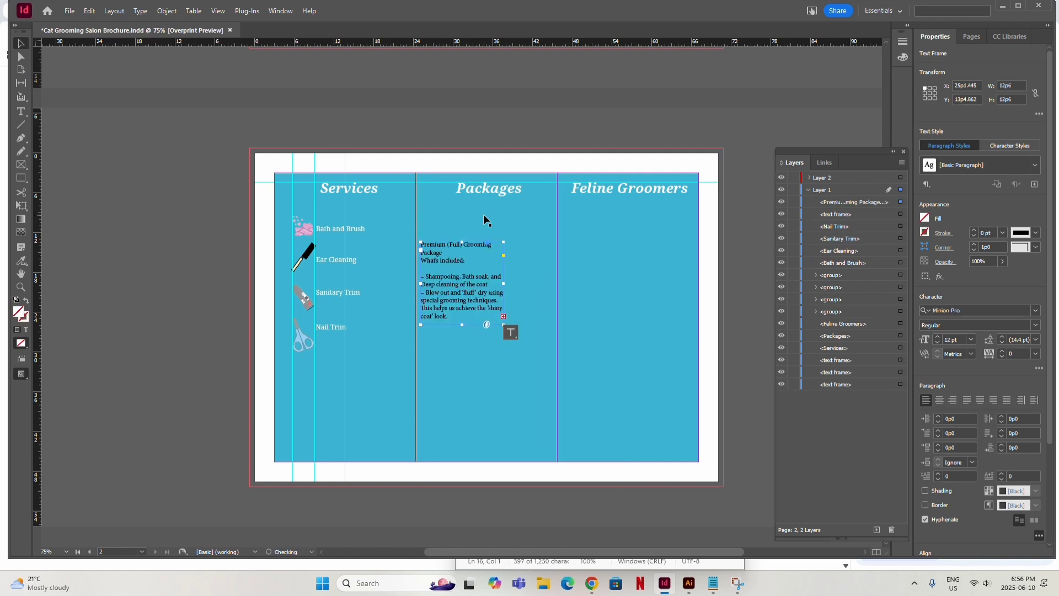
left_click(714, 583)
scroll(566, 370, "down", 1)
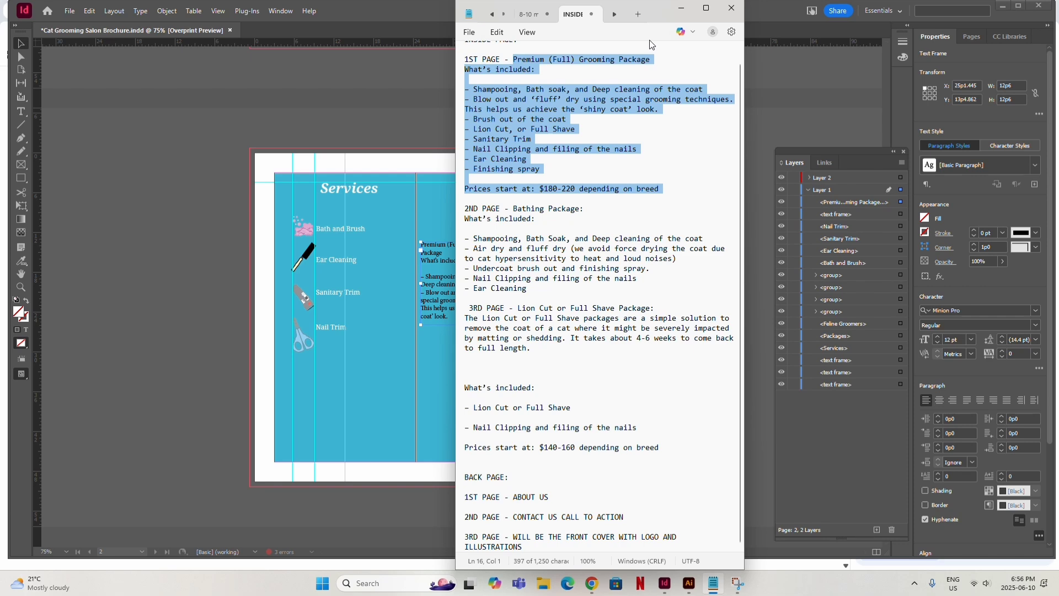
left_click(679, 11)
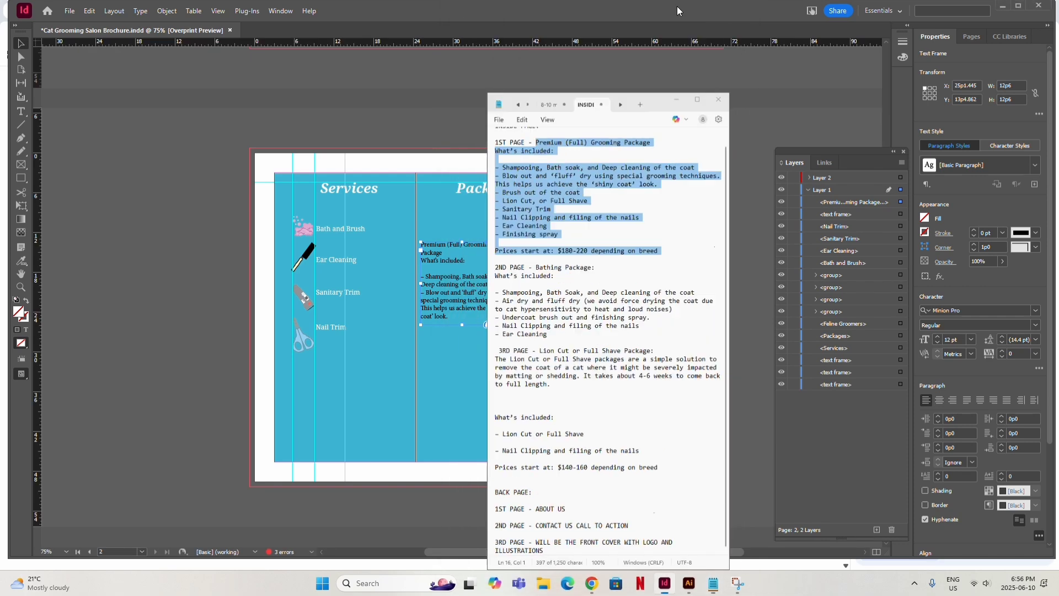
Set the visible text in the pasted package frame to Droid Serif Regular.
double_click(462, 291)
left_click_drag(421, 244, 449, 319)
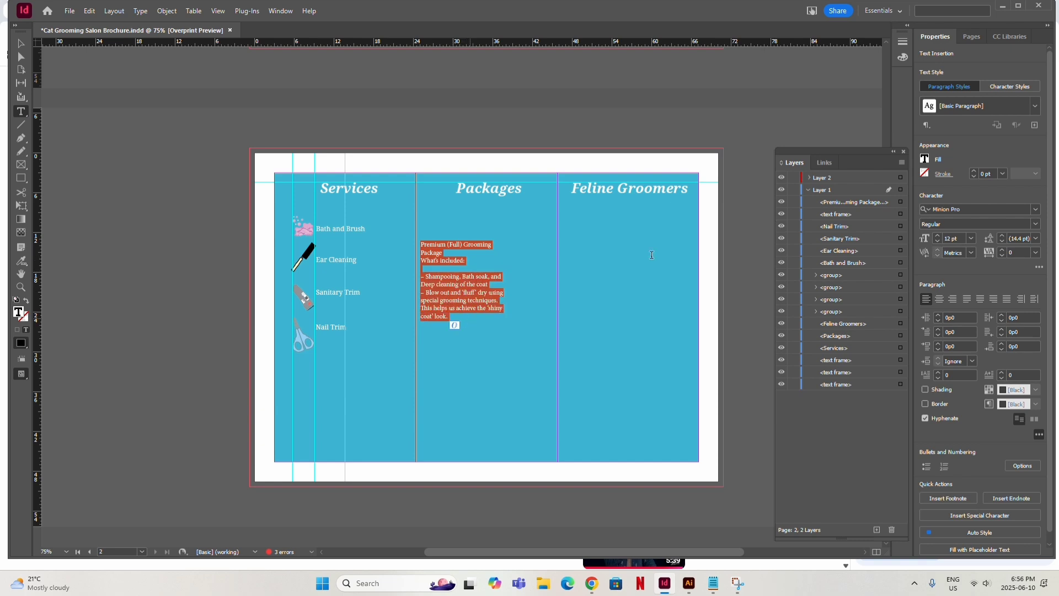
left_click(1036, 210)
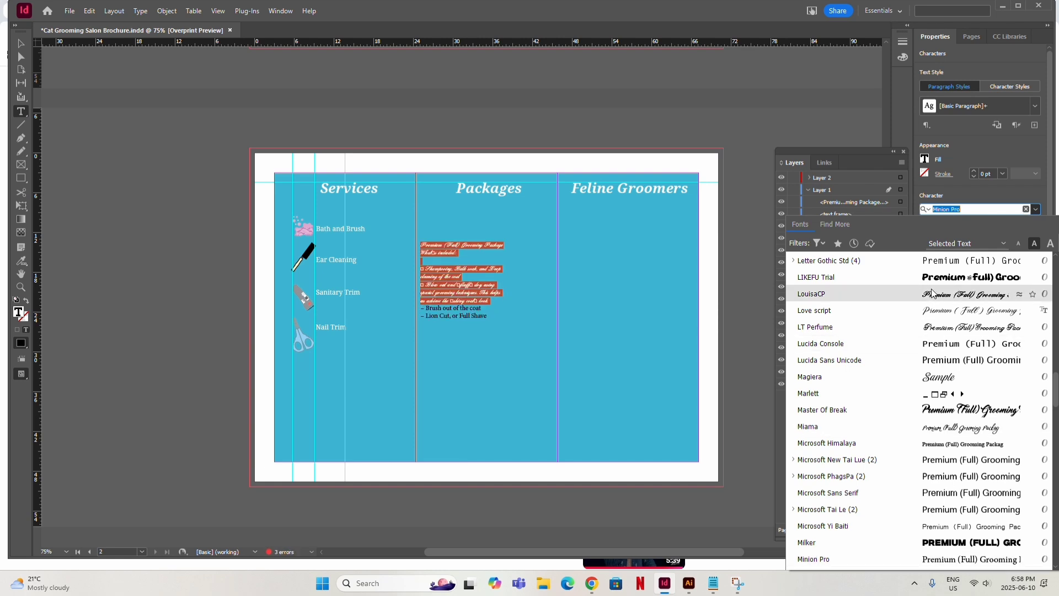
type("droid")
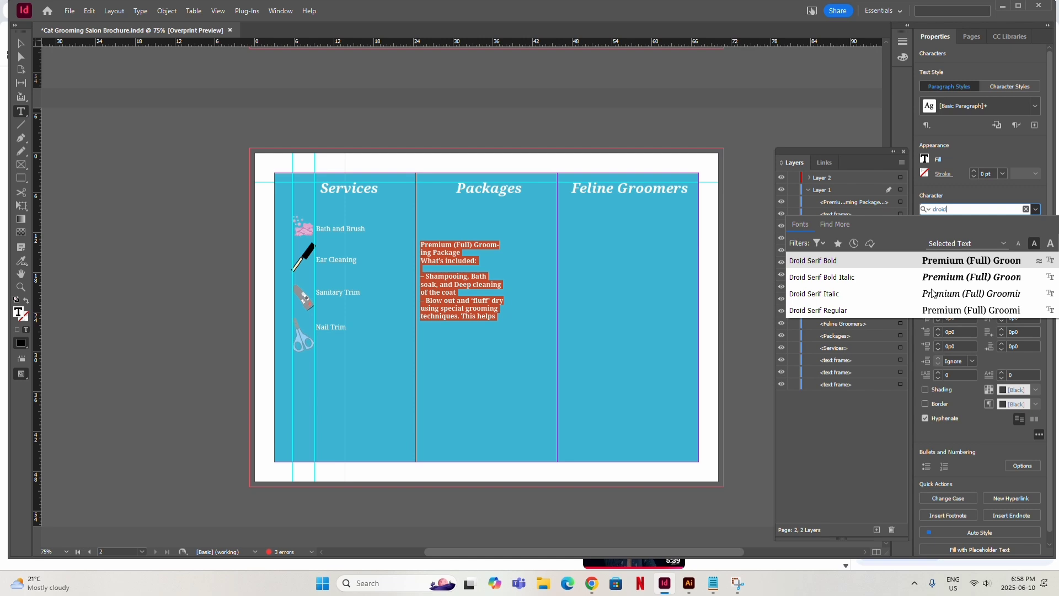
left_click(976, 309)
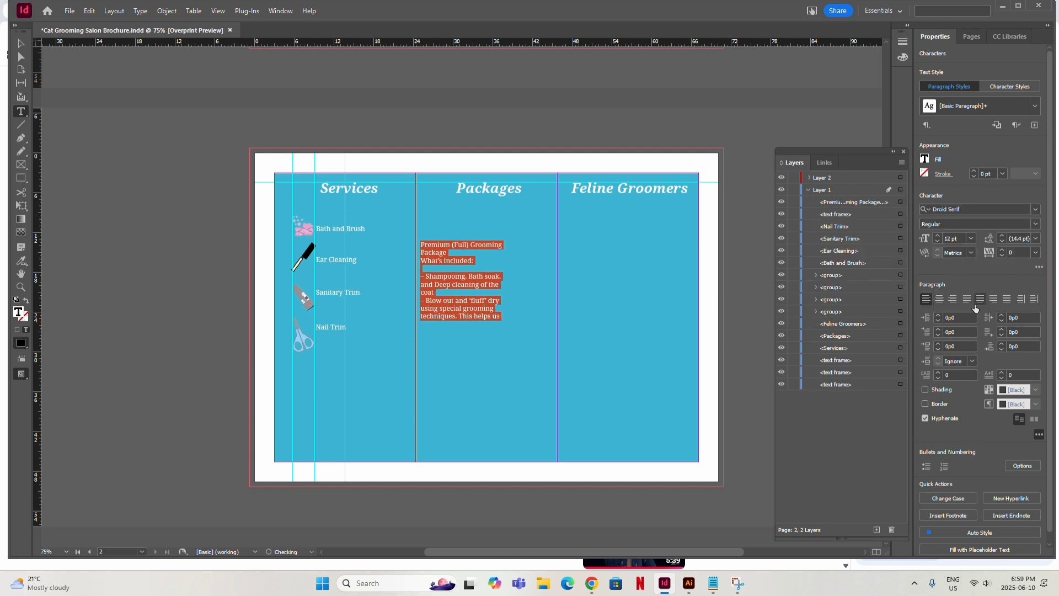
Change the fill of the visible package text to white.
left_click(454, 248)
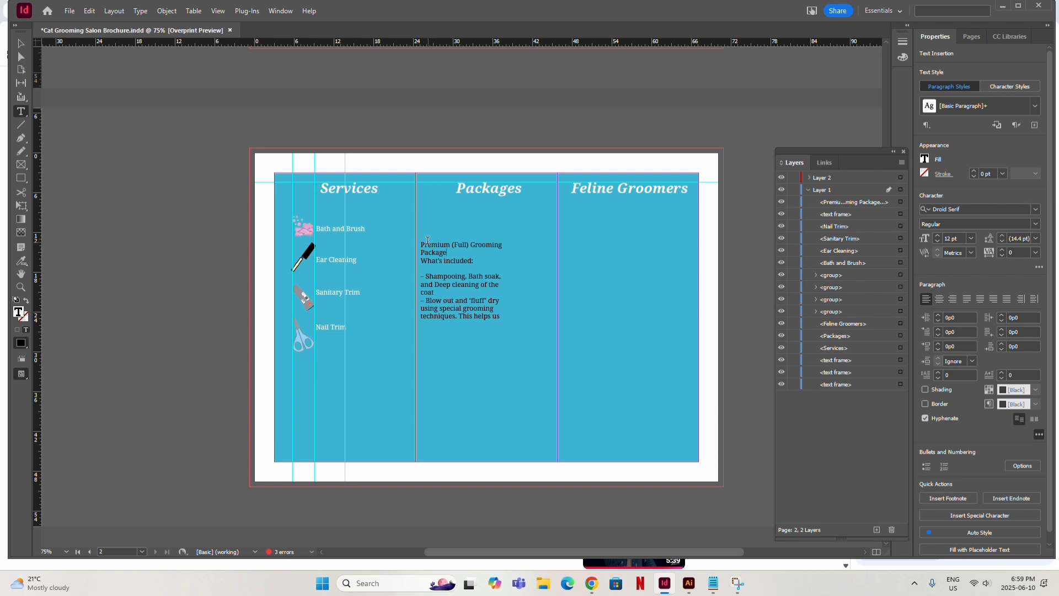
left_click_drag(421, 242, 506, 300)
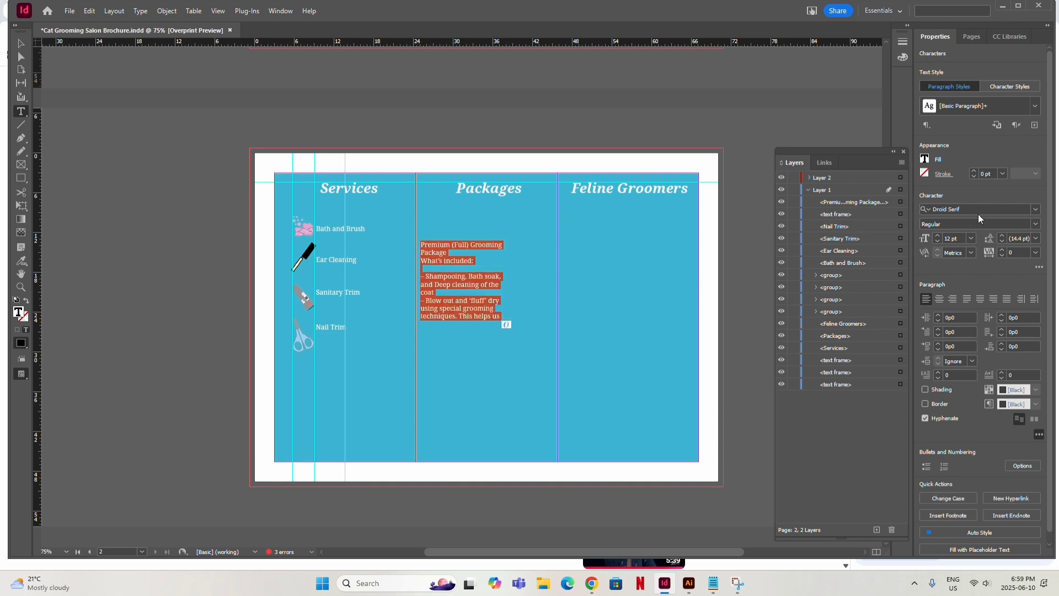
left_click(925, 160)
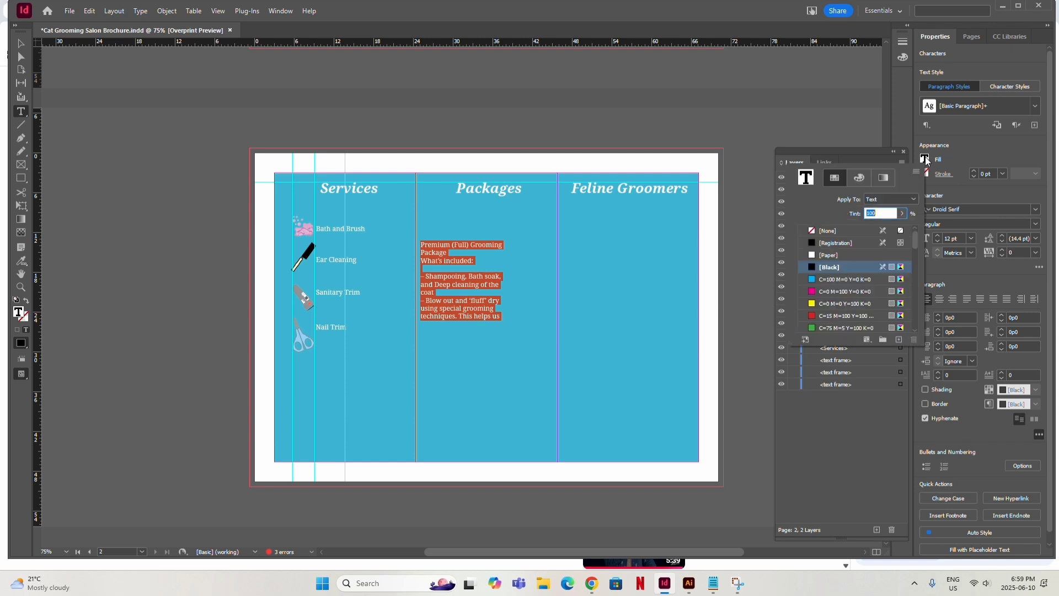
left_click(862, 177)
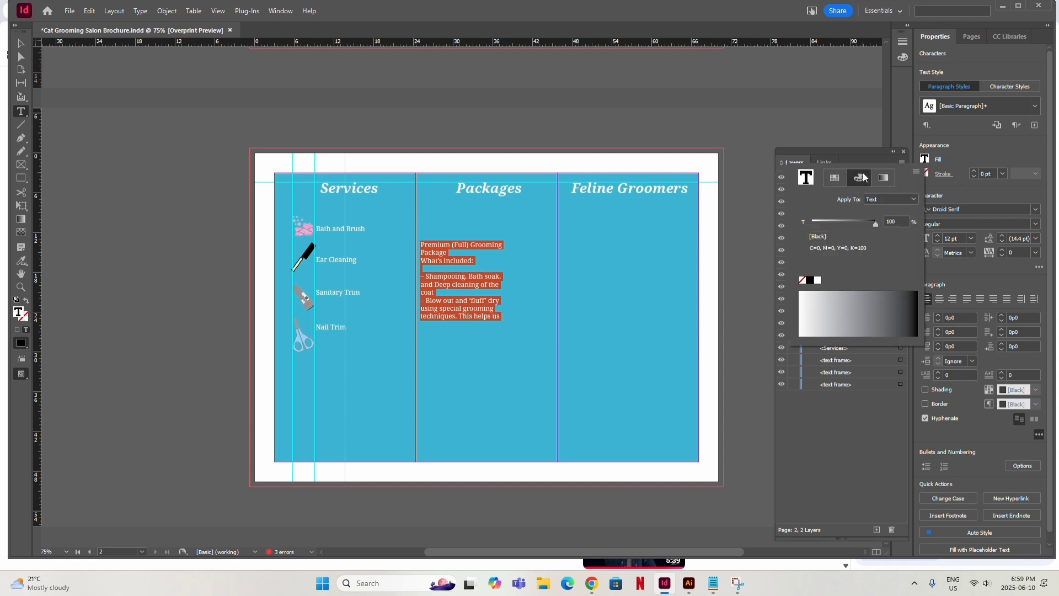
left_click(818, 280)
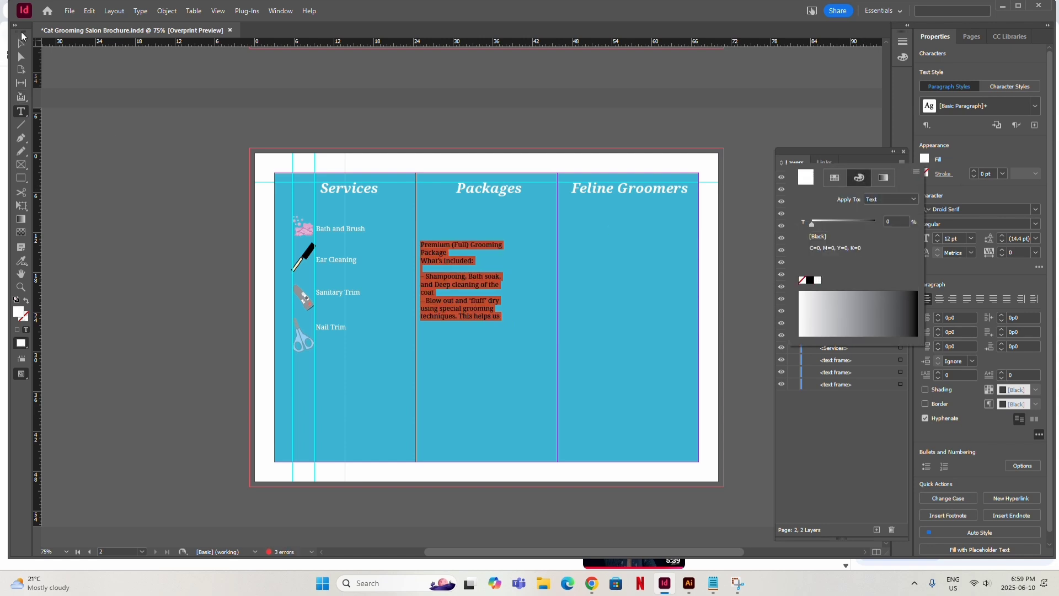
Widen and lengthen the package text frame and position it under the Packages heading so more of the list fits.
left_click(467, 244)
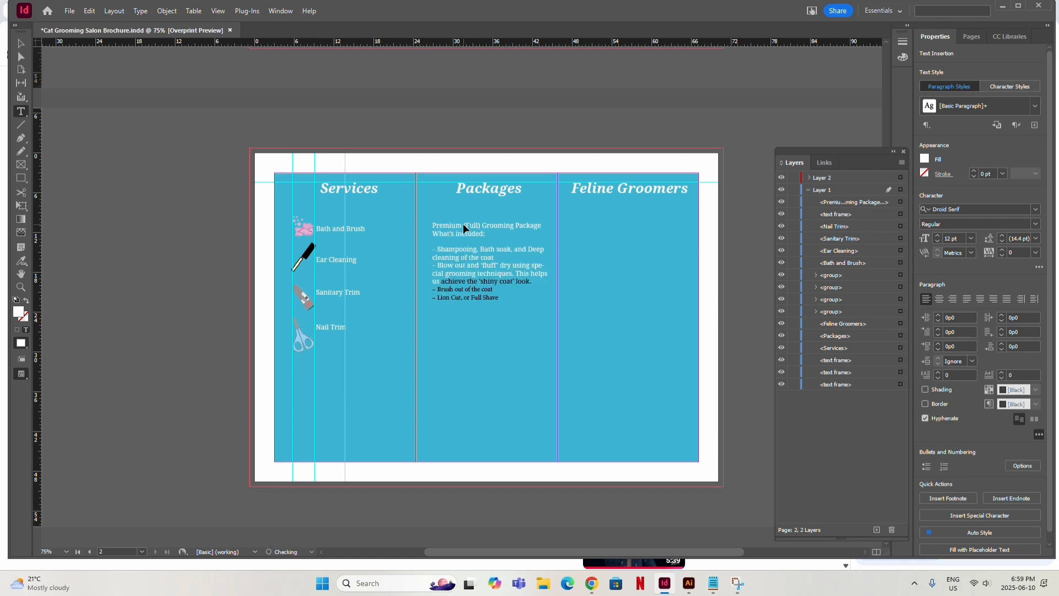
double_click(458, 250)
key("Escape")
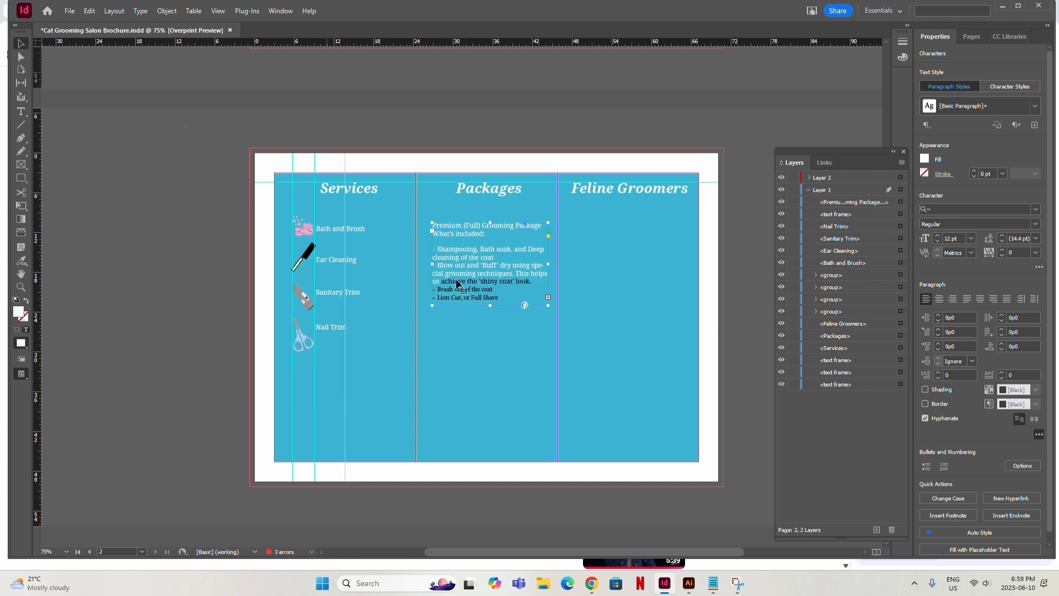
left_click_drag(490, 305, 488, 339)
Format the remaining package text, from "achieve the 'shiny coat' look" to the price line, in white Droid Serif Regular.
double_click(485, 289)
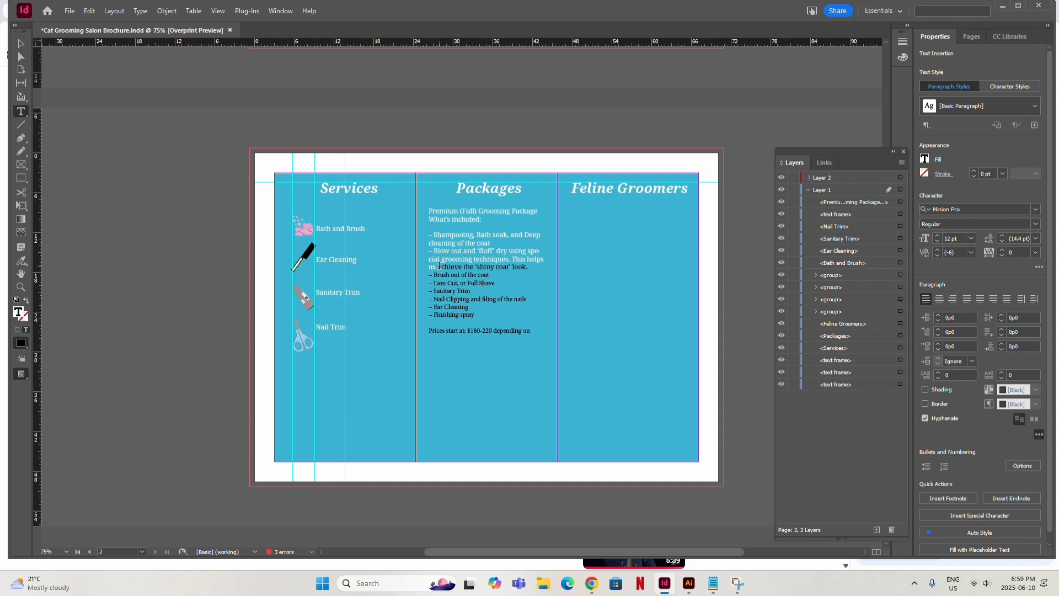
left_click_drag(439, 267, 509, 336)
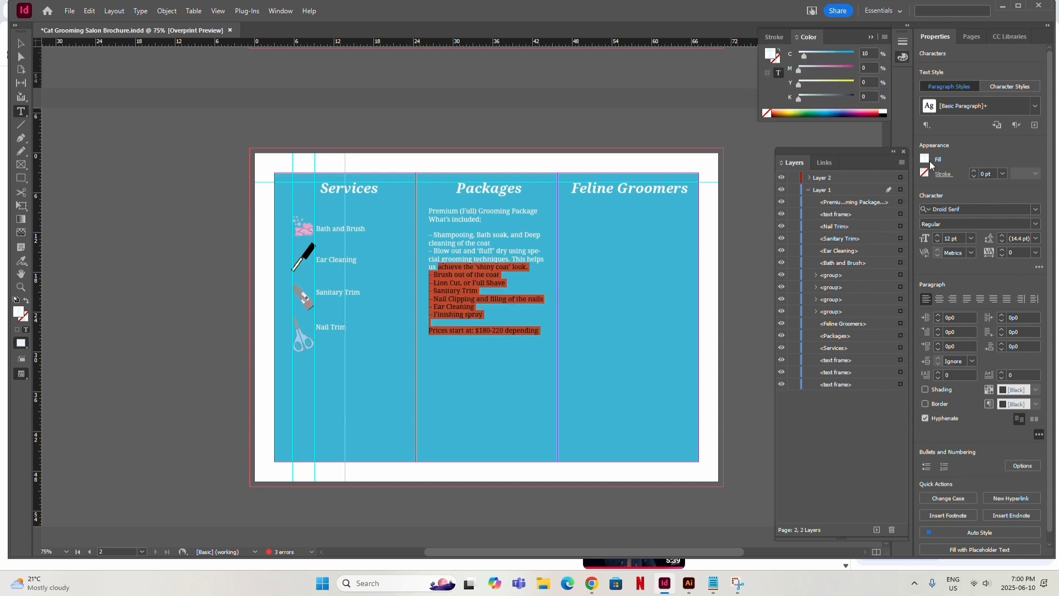
Set the fill of the remaining Premium (Full) Grooming Package text to white (C=0 M=0 Y=0 K=0) and deselect it.
left_click(926, 160)
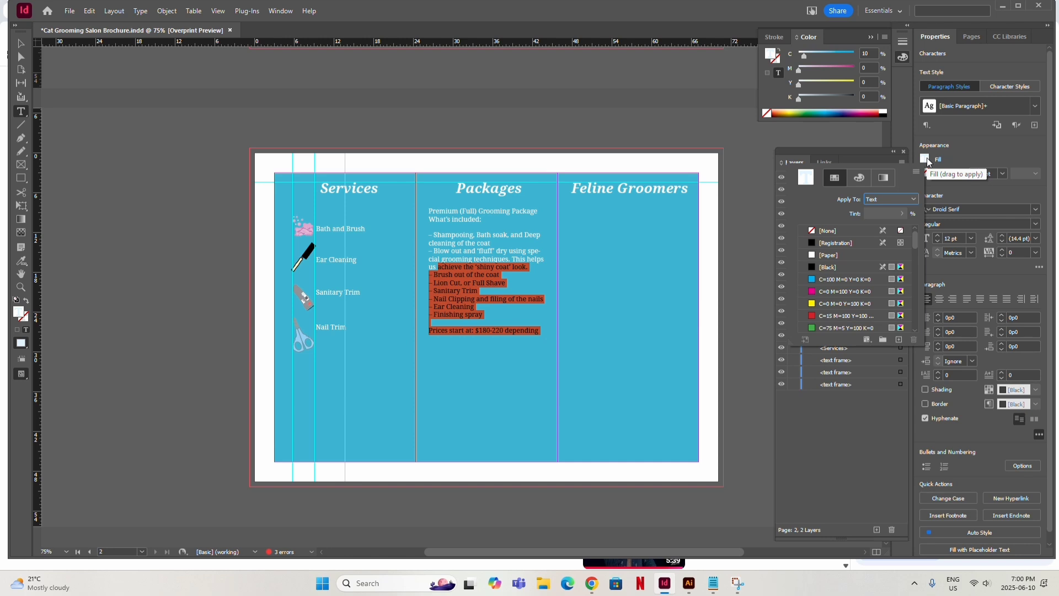
left_click(859, 177)
left_click(817, 282)
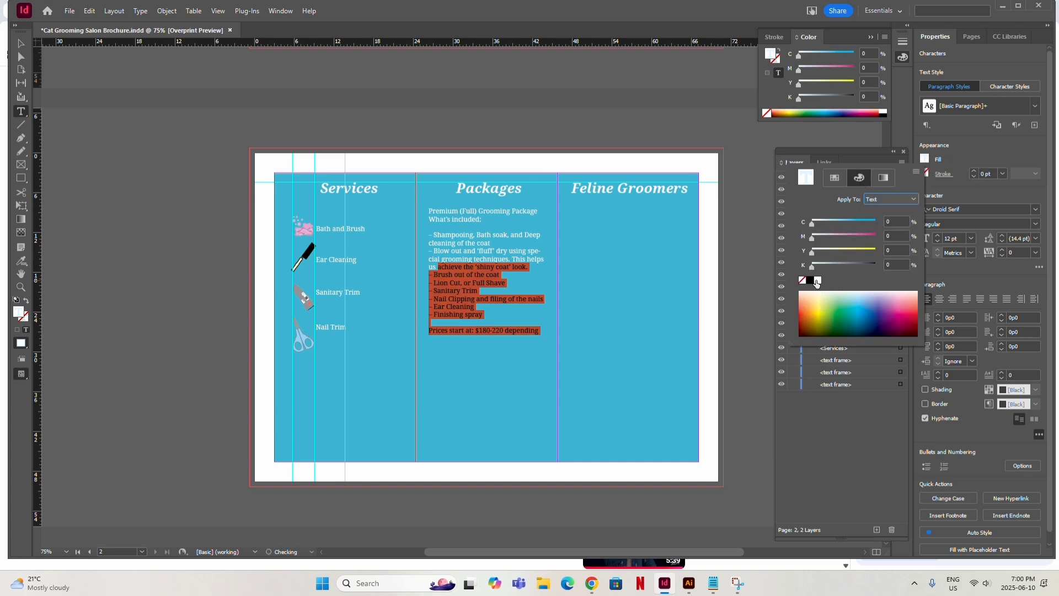
left_click(21, 43)
left_click(91, 170)
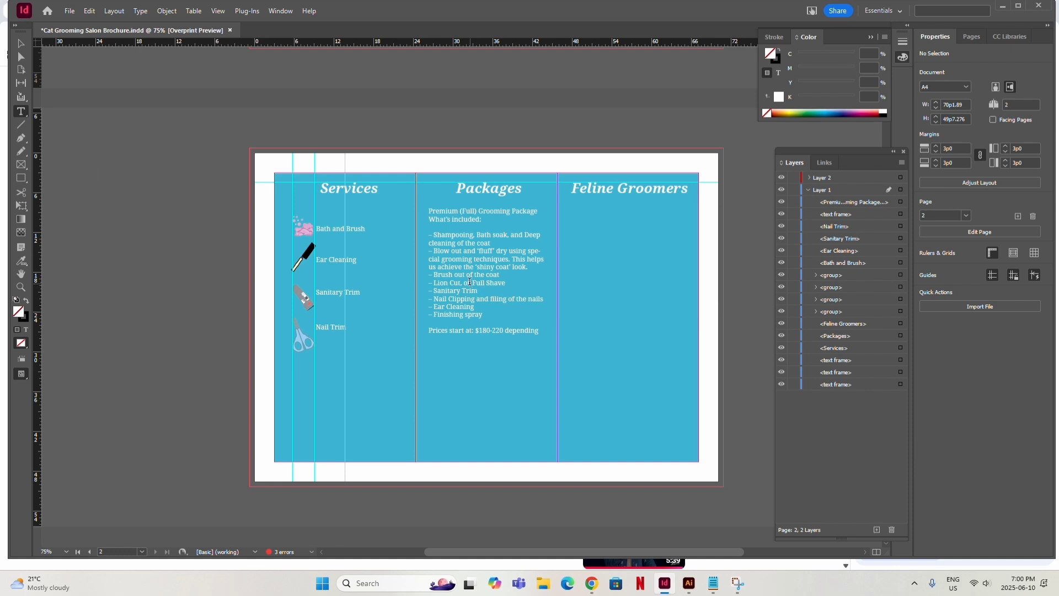
Shorten the Premium package's price line to "$180-220" by deleting "Prices start at:" and "depending on breed".
left_click(433, 235)
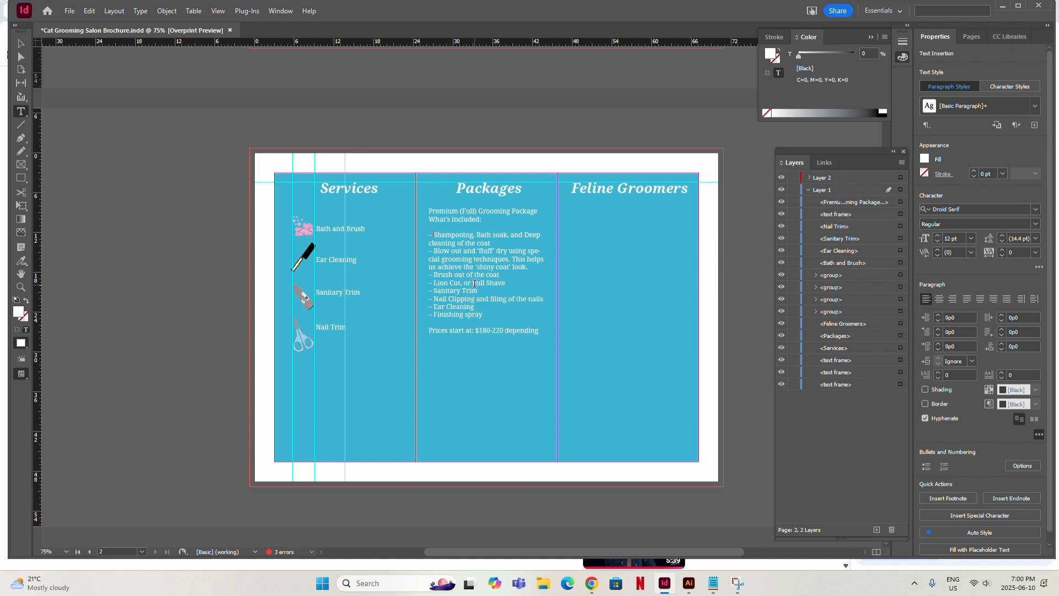
left_click_drag(475, 331, 429, 330)
key("BackSpace")
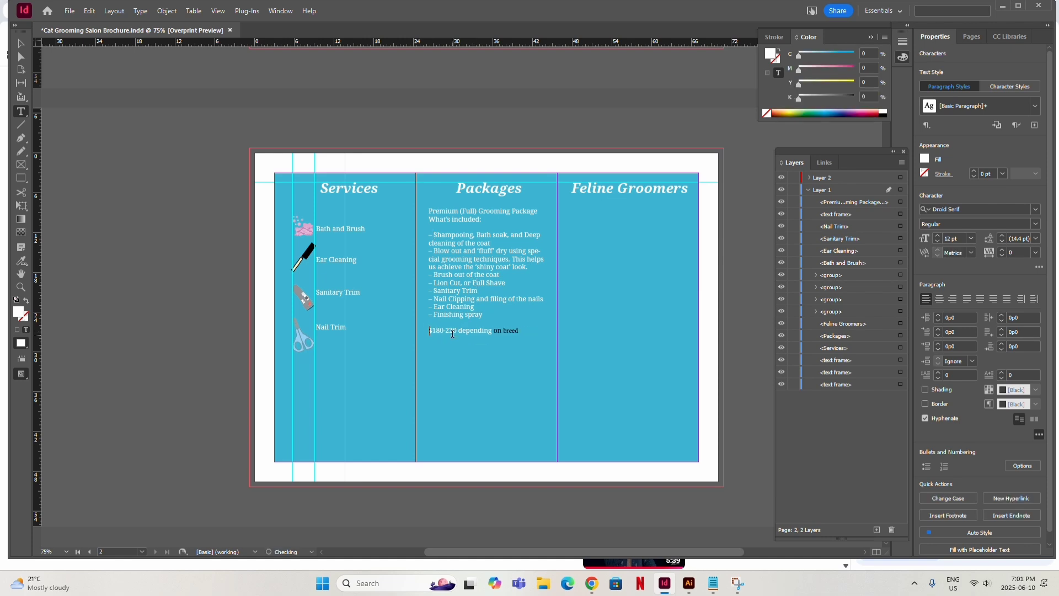
left_click_drag(518, 331, 493, 331)
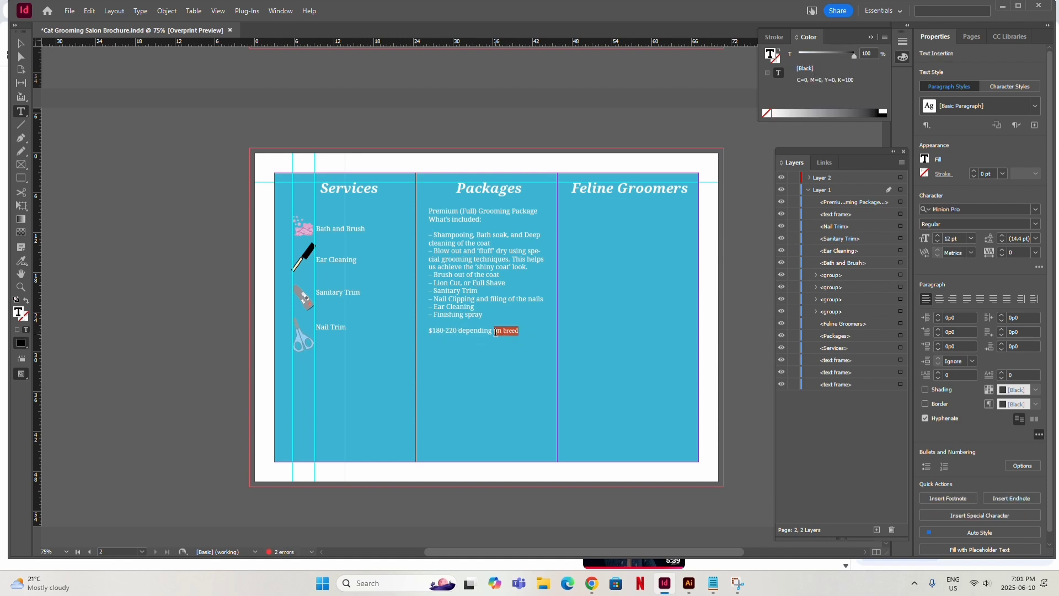
key("BackSpace")
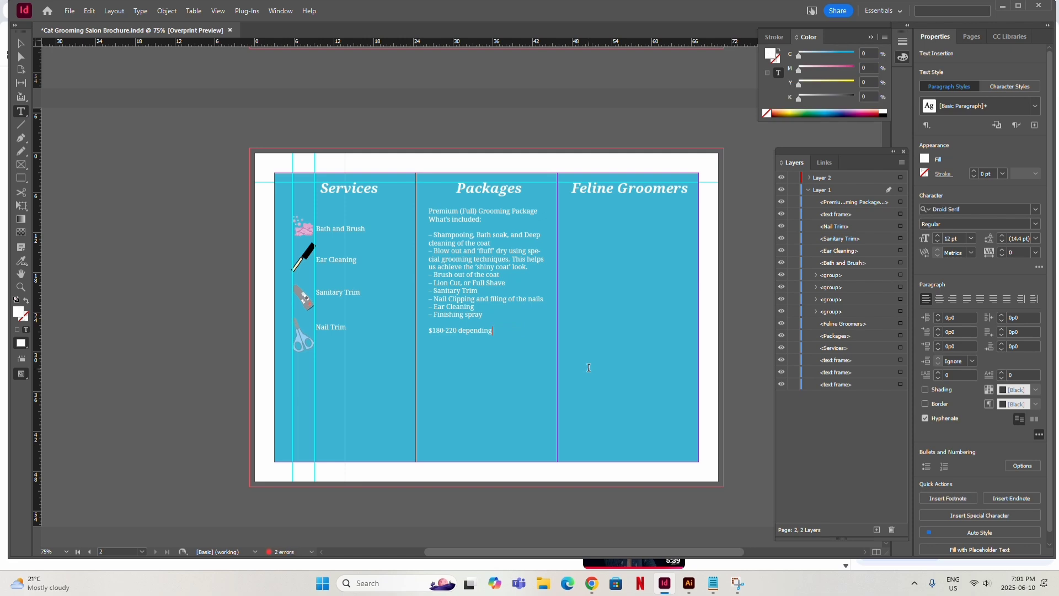
key("ctrl+shift+Left")
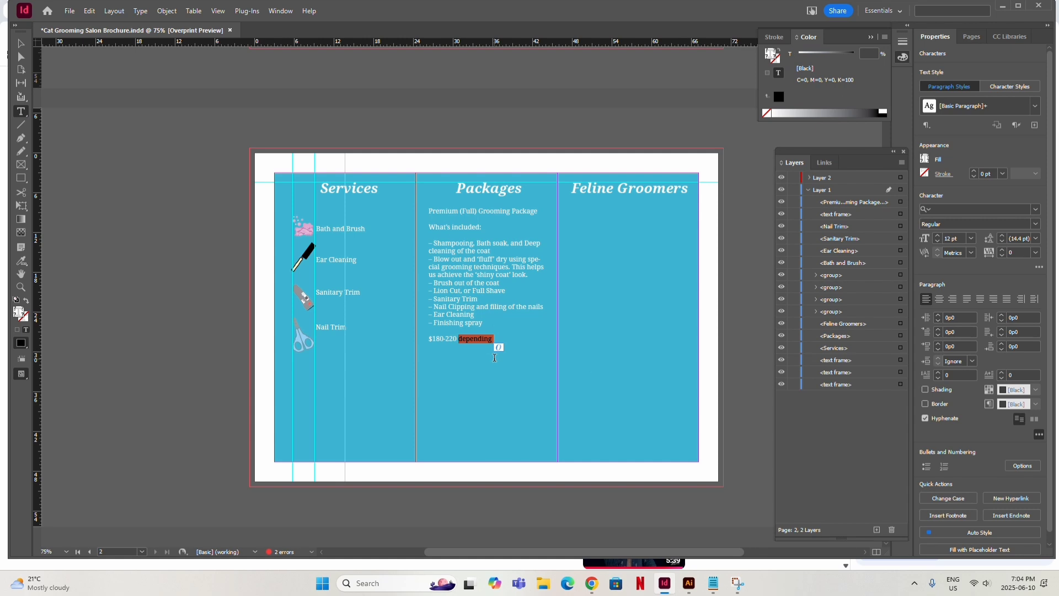
key("BackSpace")
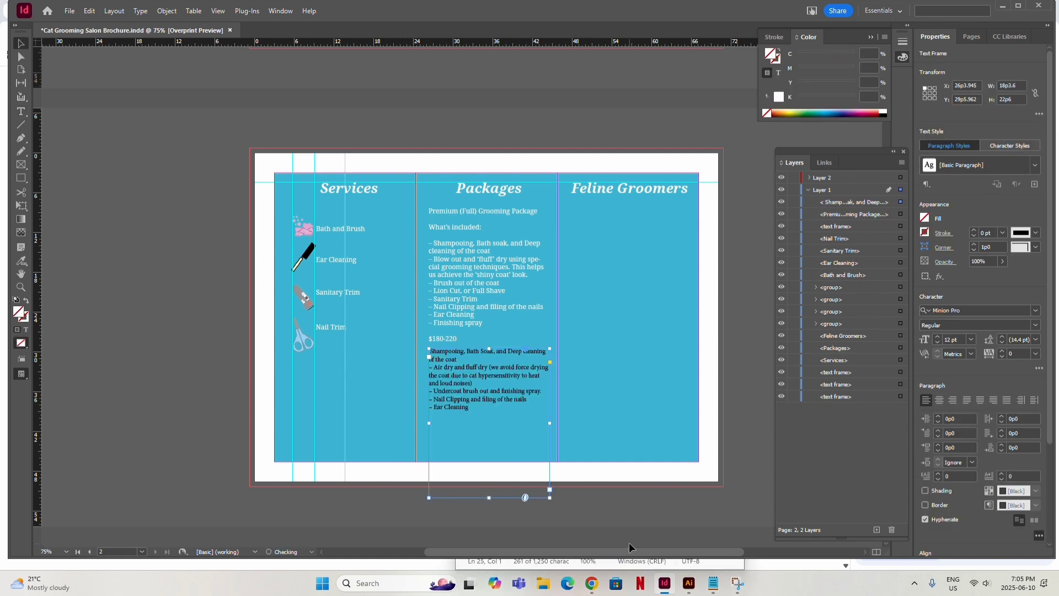
Copy the Lion Cut or Full Shave Package copy through its price line from the notes file and paste it into the InDesign brochure.
left_click(712, 584)
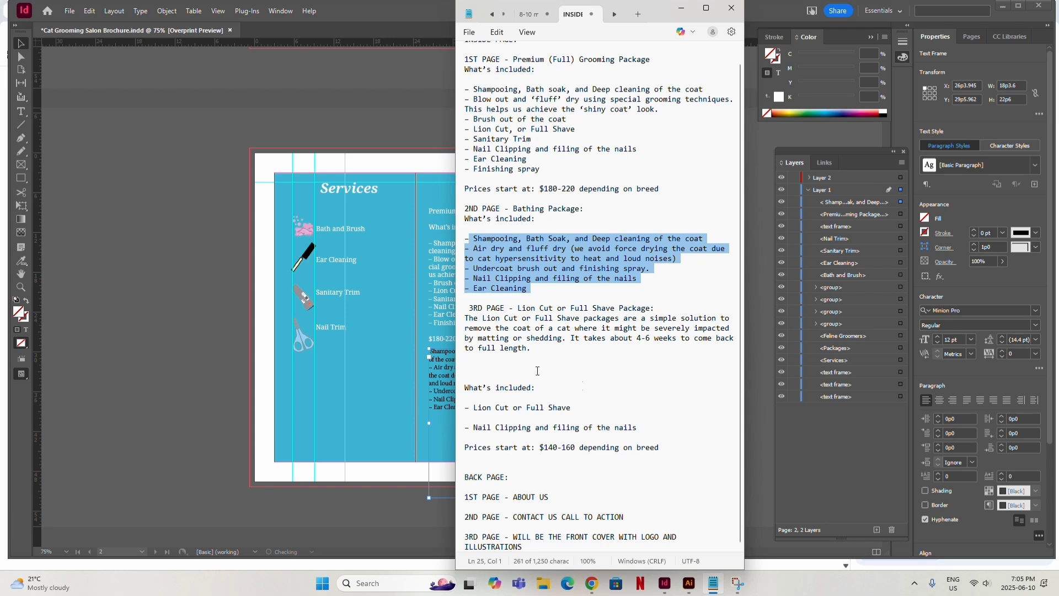
left_click(534, 339)
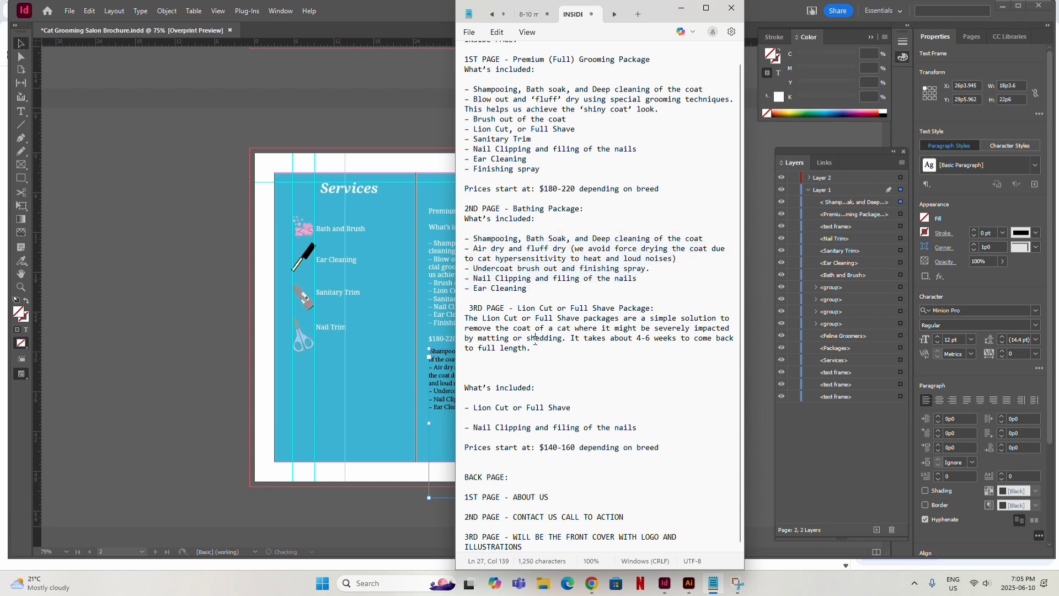
left_click_drag(518, 308, 683, 450)
right_click(571, 417)
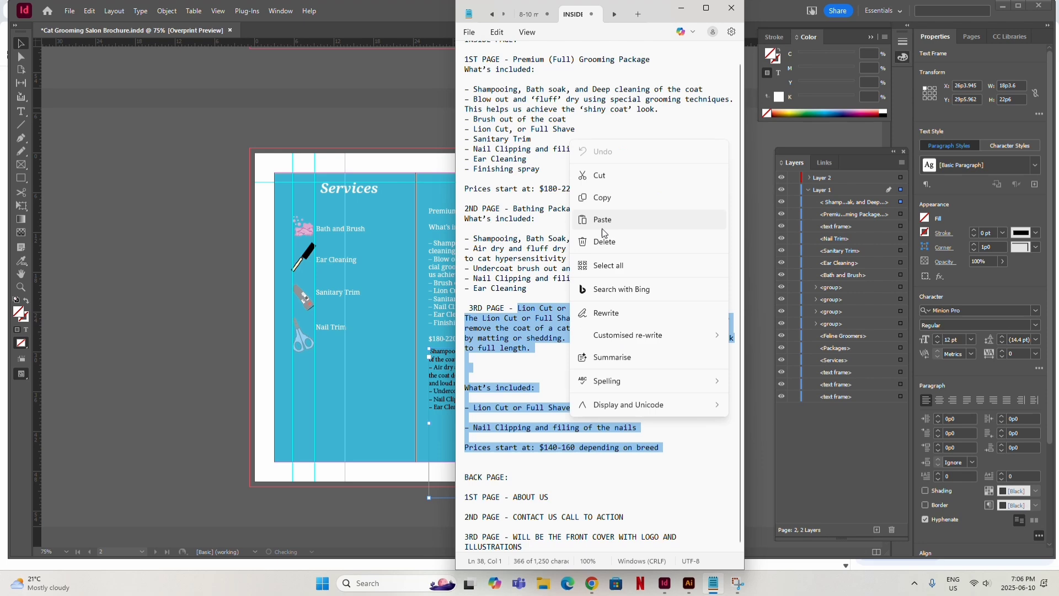
left_click(621, 200)
right_click(413, 414)
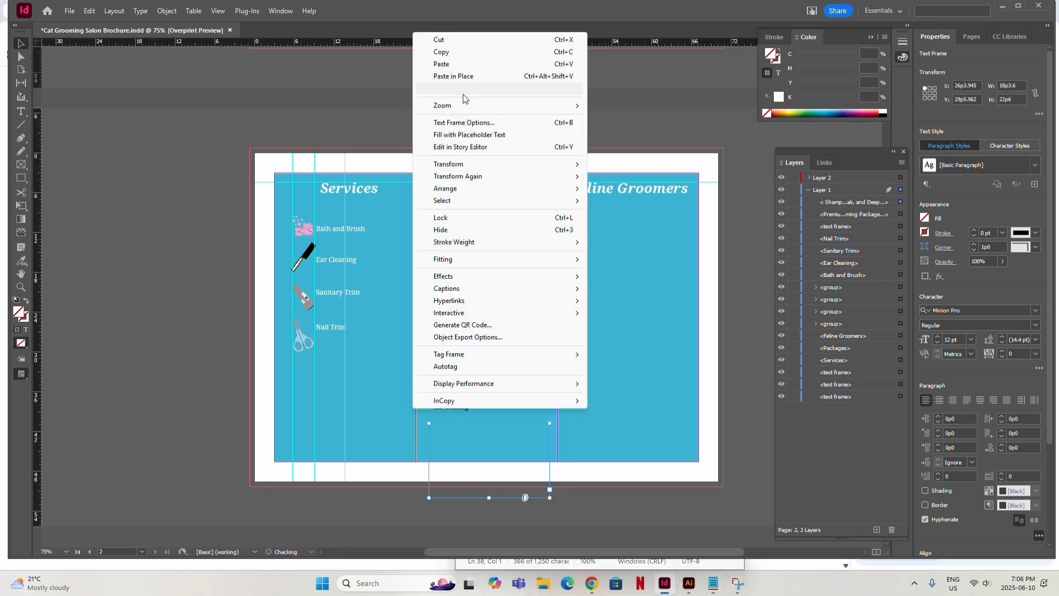
left_click(466, 64)
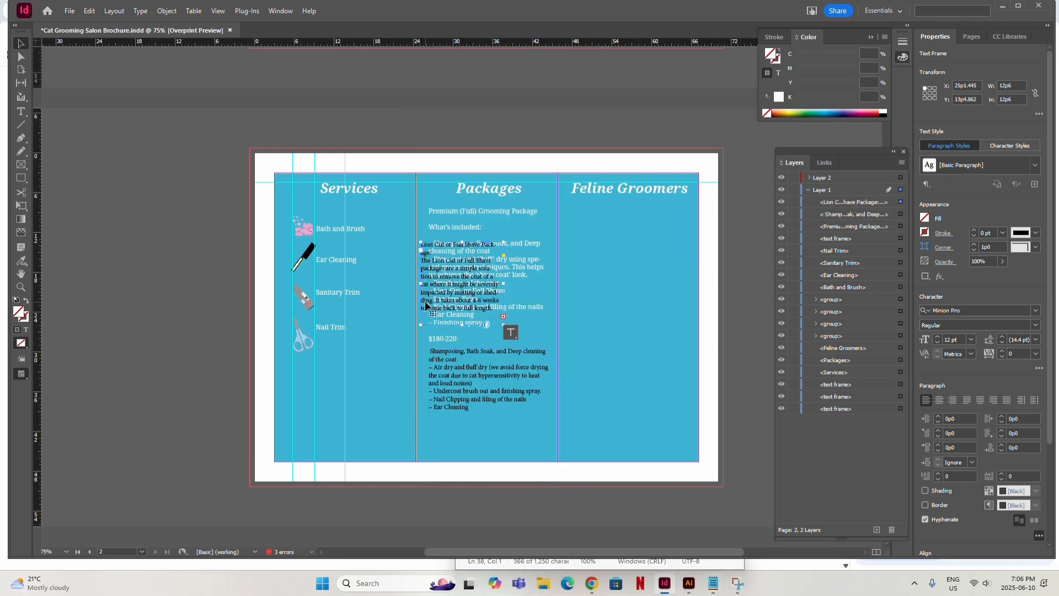
Place the Lion Cut text frame under the Feline Groomers heading and enlarge it to about 18p3.6 wide and 28p9.6 high.
left_click_drag(450, 290, 609, 430)
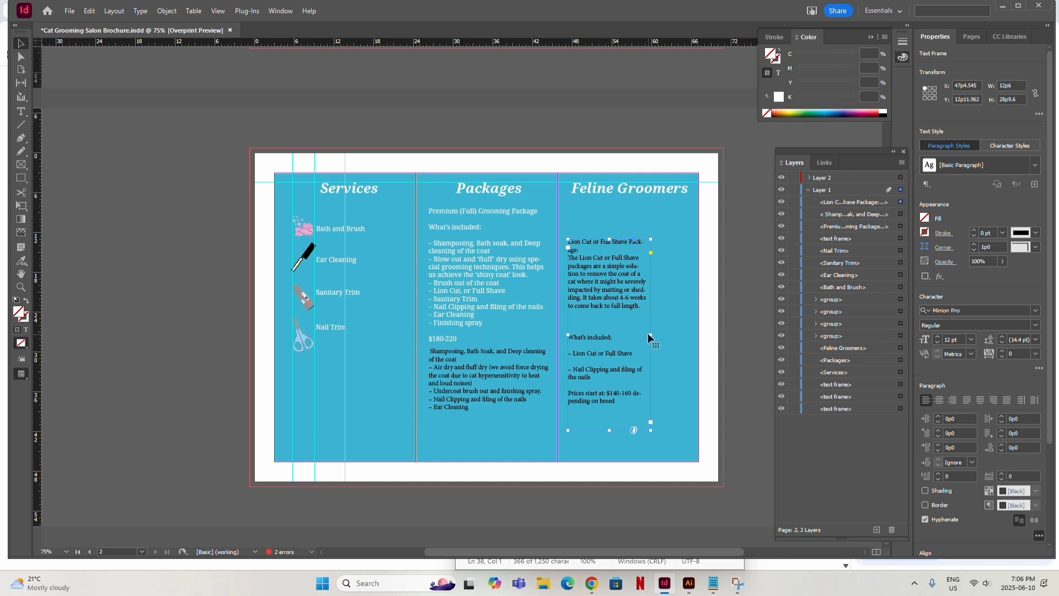
left_click_drag(651, 335, 690, 335)
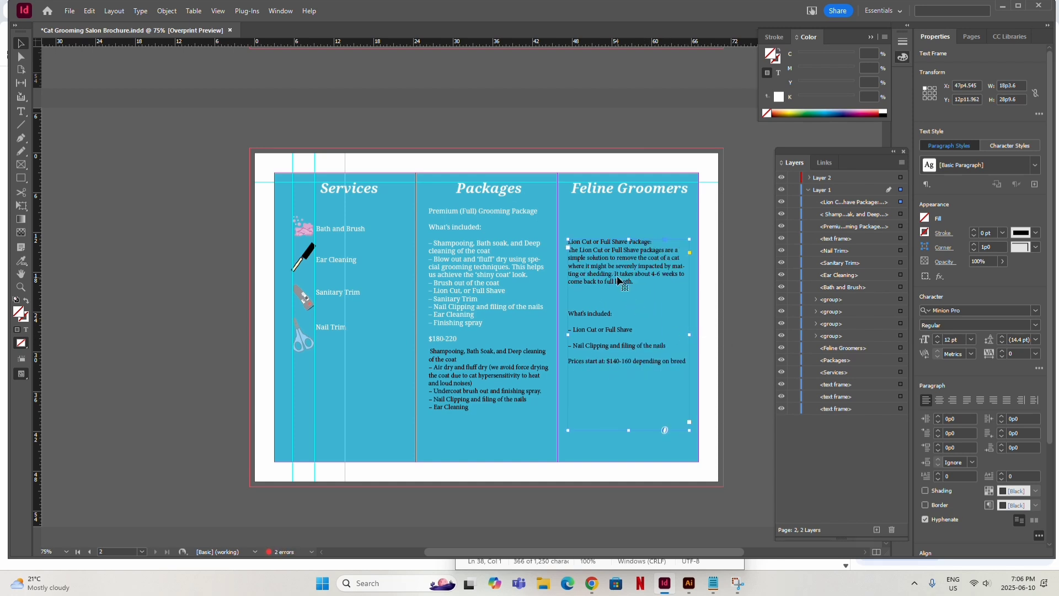
left_click_drag(613, 273, 612, 250)
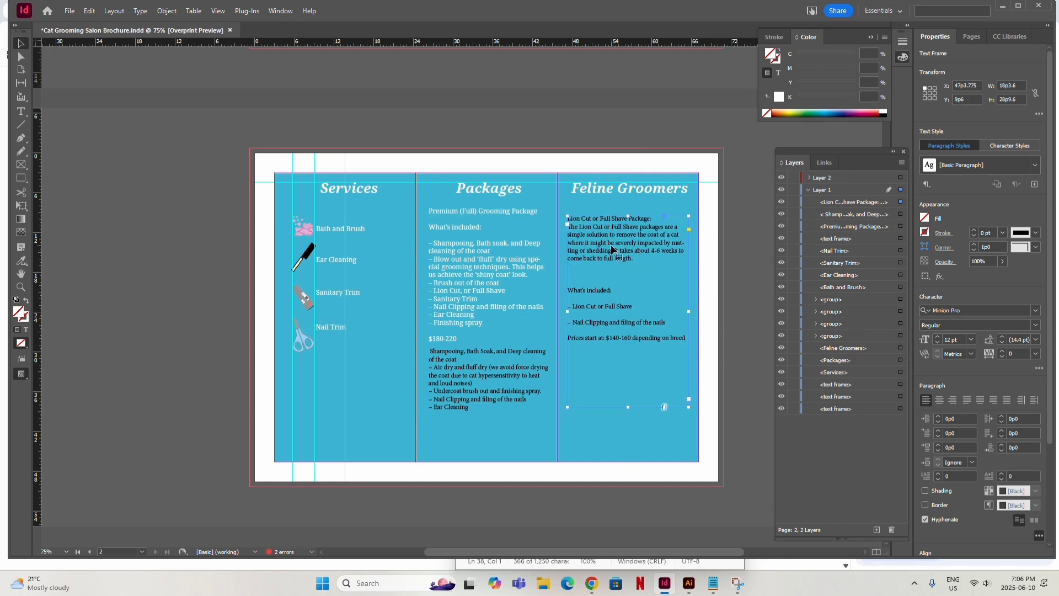
Review the package descriptions and prices in the notes file, then return to the brochure.
double_click(508, 187)
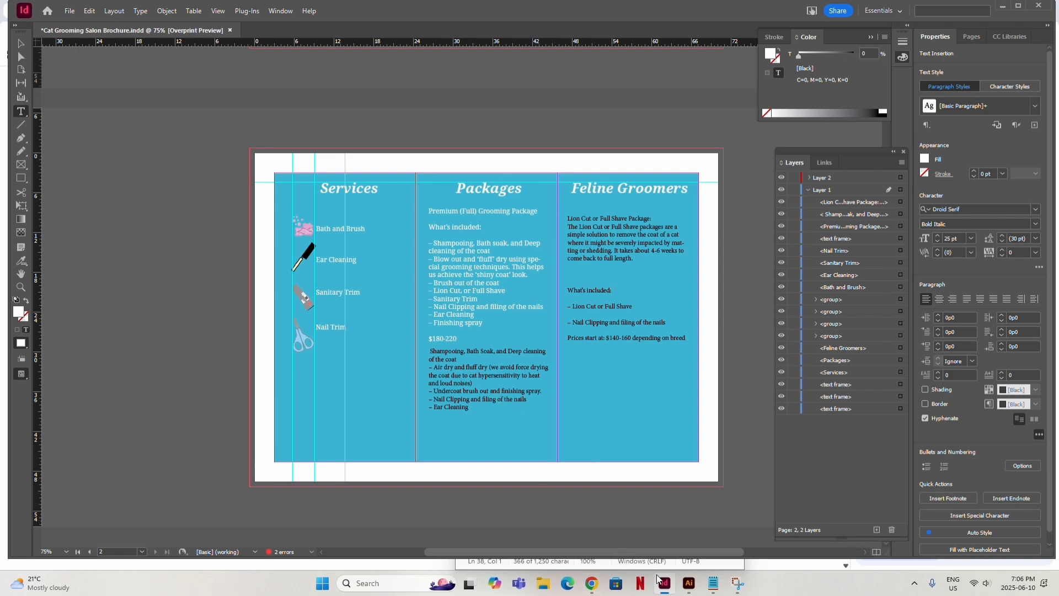
left_click(712, 583)
left_click(712, 583)
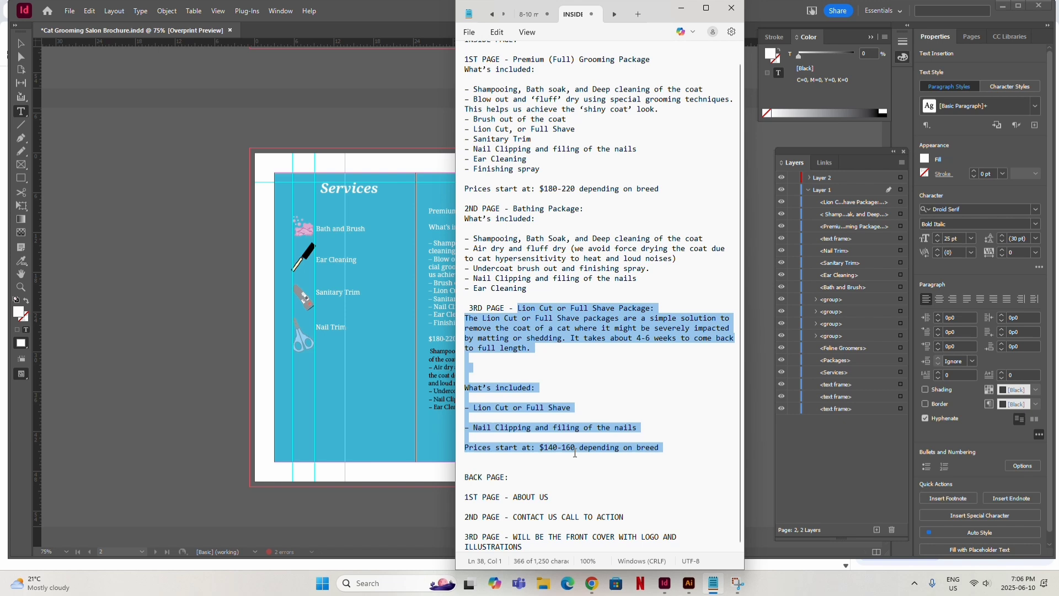
scroll(573, 451, "up", 2)
scroll(572, 452, "down", 2)
scroll(555, 534, "up", 1)
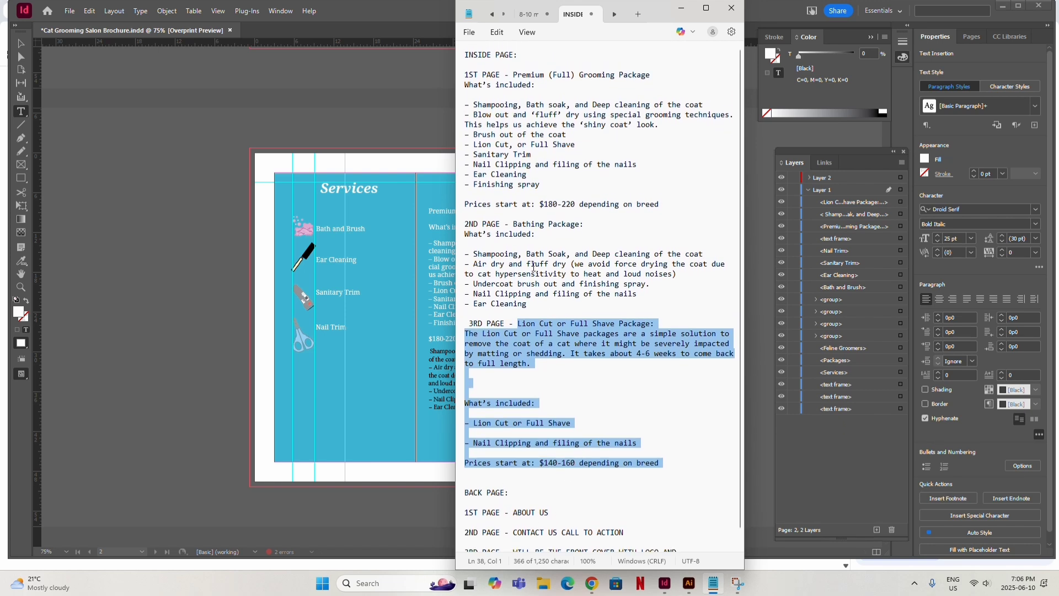
left_click(681, 8)
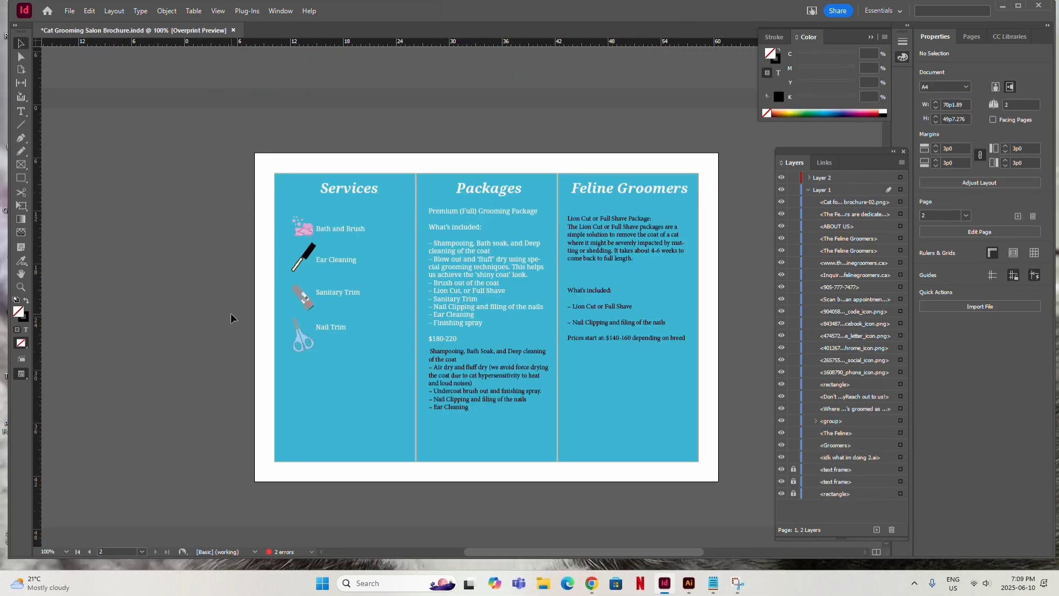
Move the floating Layers panel away from the page so it no longer covers the workspace beside the brochure.
key("ctrl+=")
key("ctrl+=")
scroll(397, 342, "down", 1)
scroll(387, 337, "right", 2)
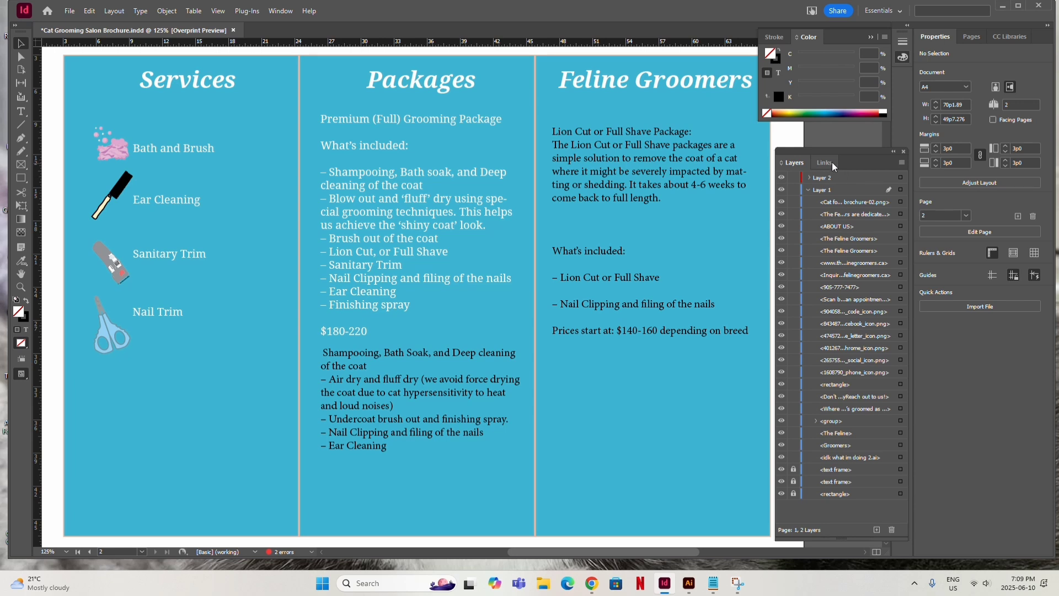
left_click_drag(823, 151, 965, 426)
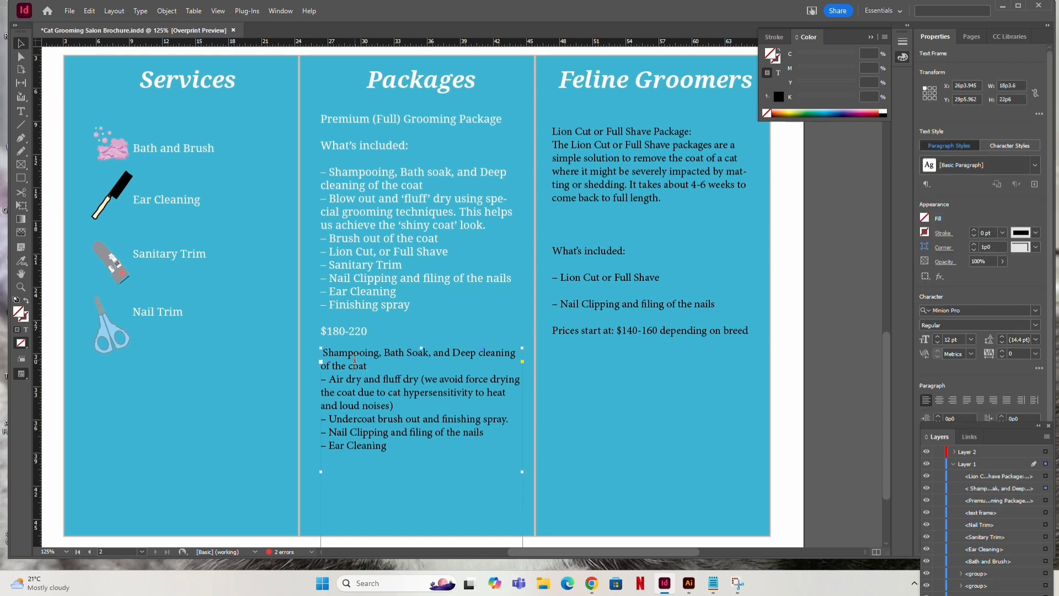
Change the fill of all the bathing package text in the Packages column to white.
double_click(331, 353)
key("ctrl+a")
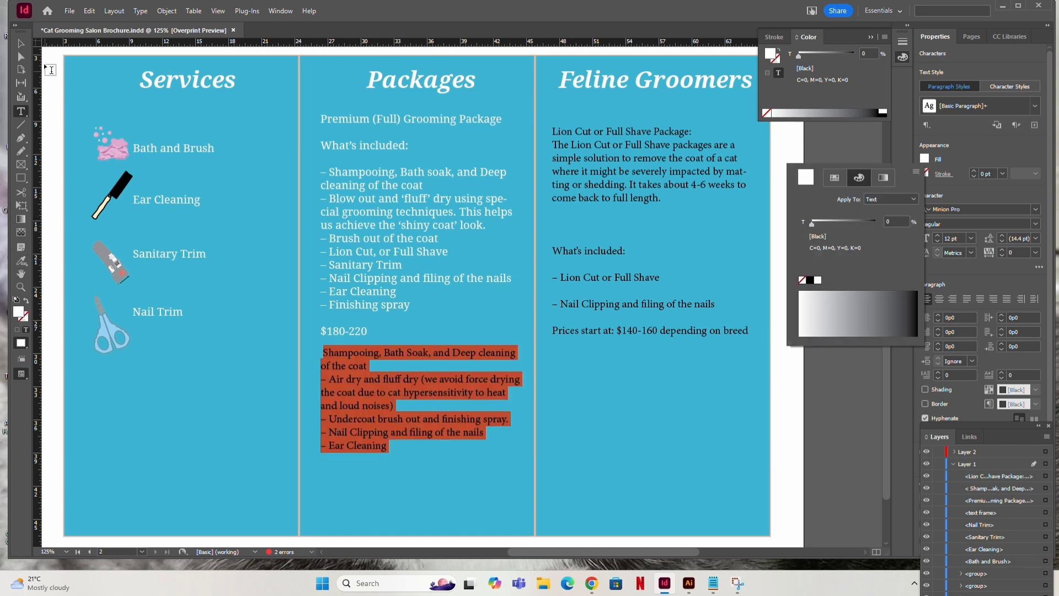
left_click(22, 44)
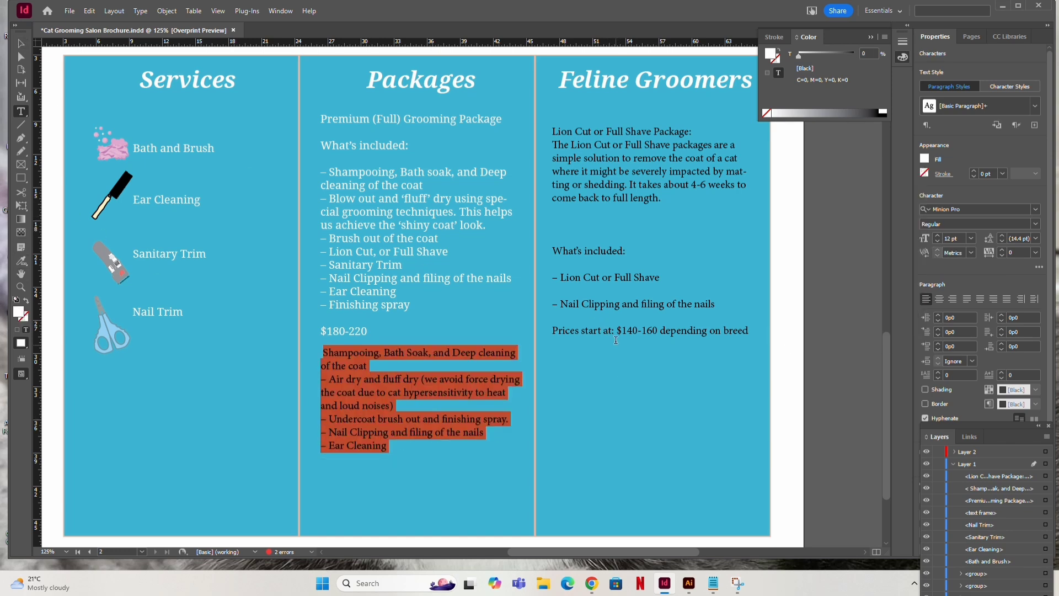
left_click(21, 44)
Change the fill of all the Lion Cut or Full Shave Package text in the third column to white.
left_click(629, 298)
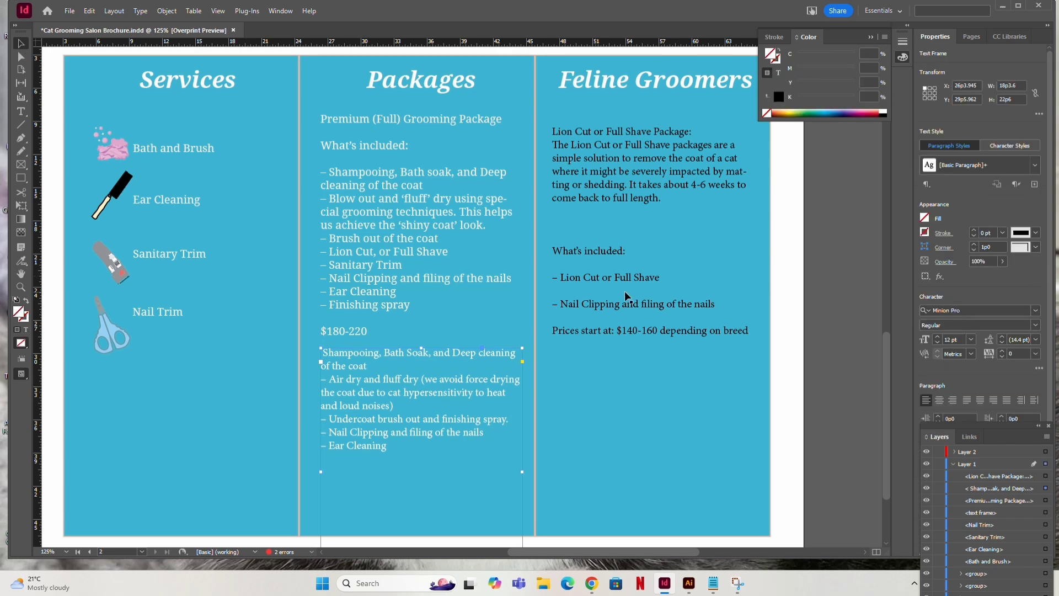
double_click(594, 237)
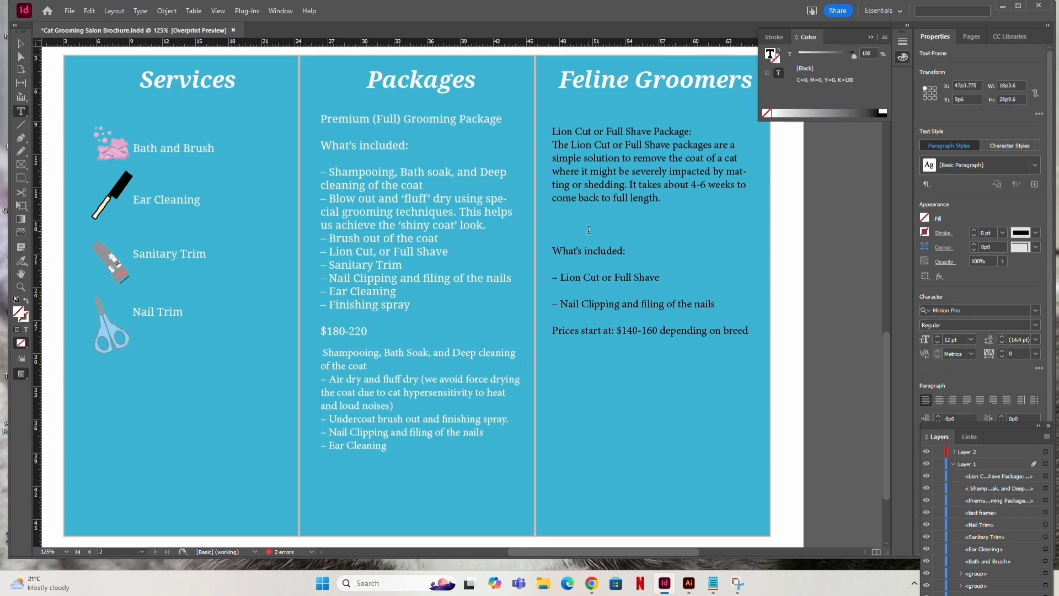
key("ctrl+a")
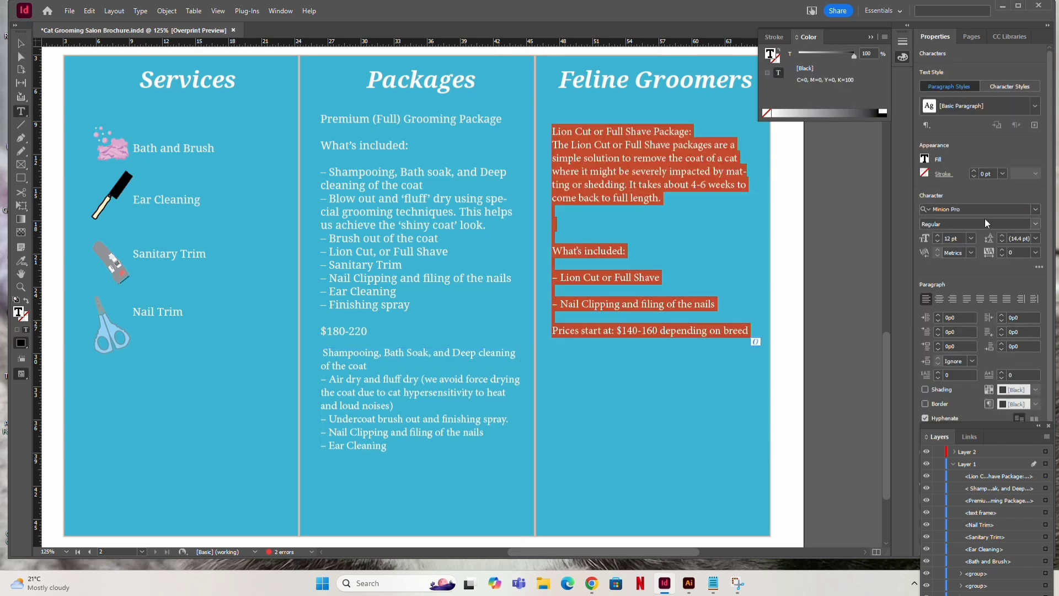
left_click(925, 160)
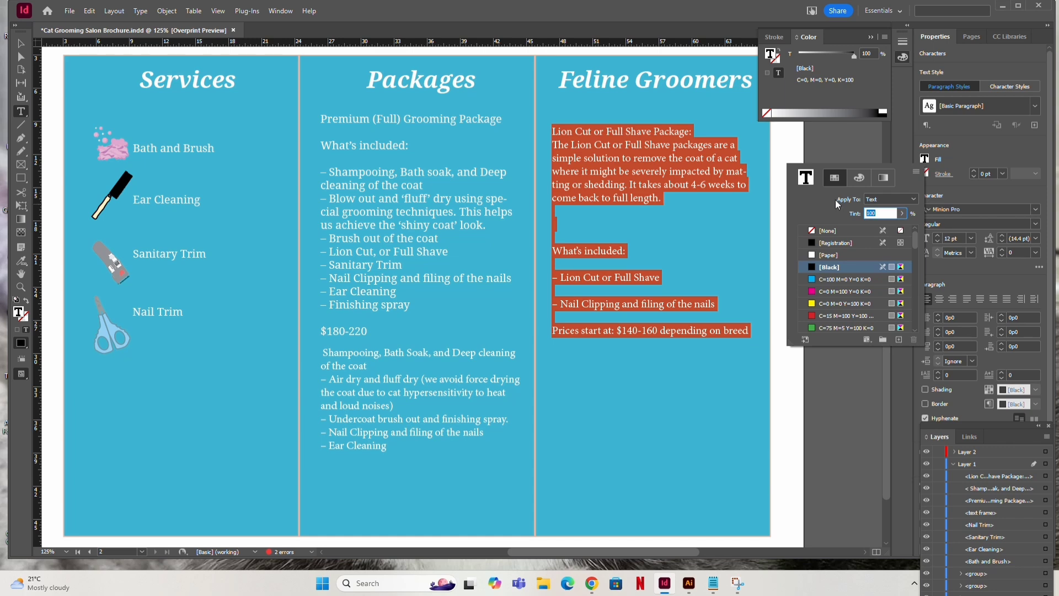
left_click(858, 179)
left_click(818, 280)
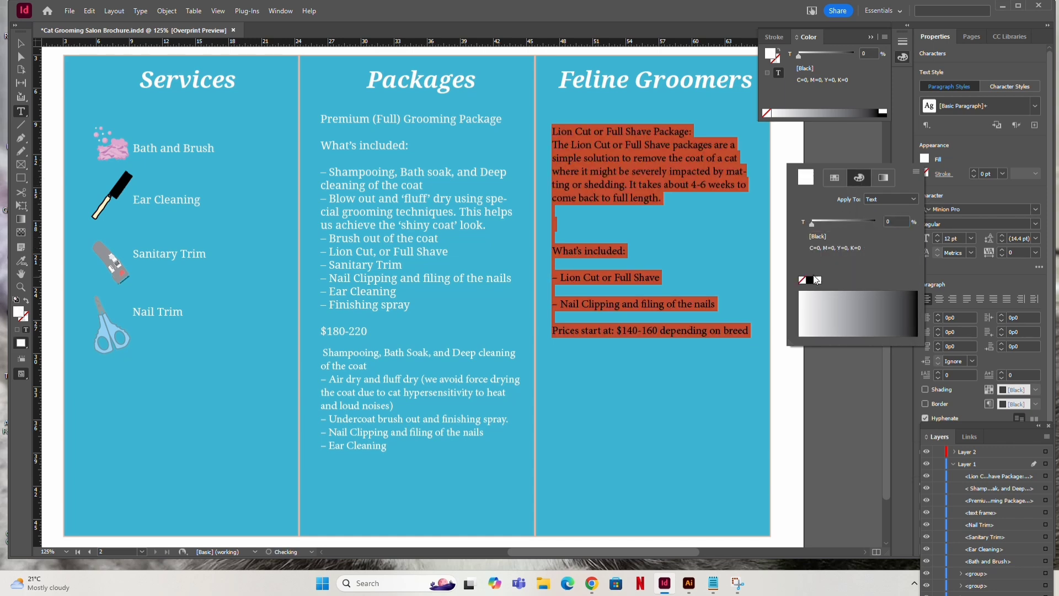
left_click(410, 266)
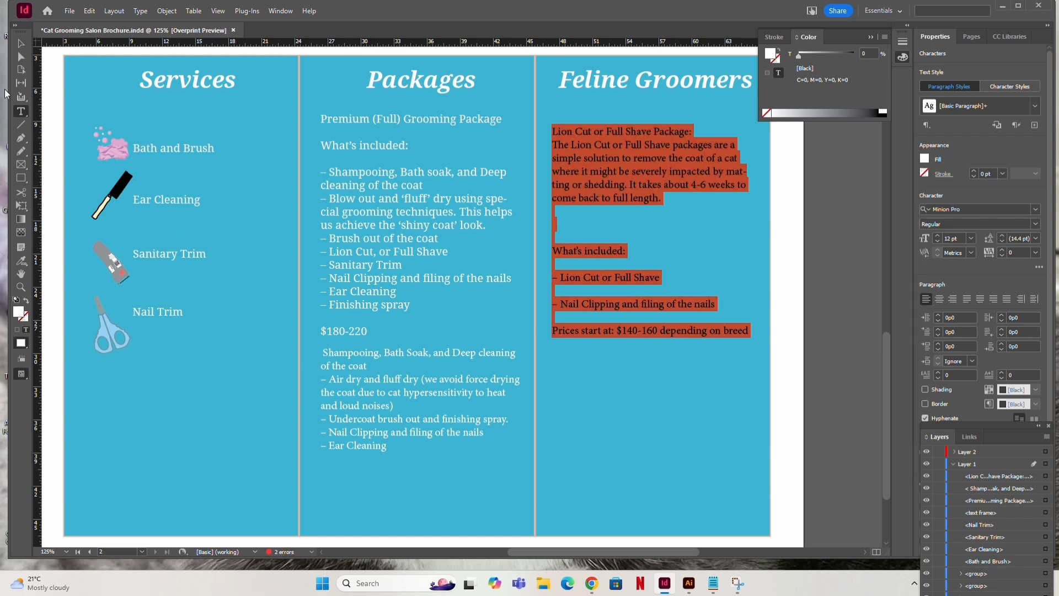
left_click(20, 44)
left_click(408, 342)
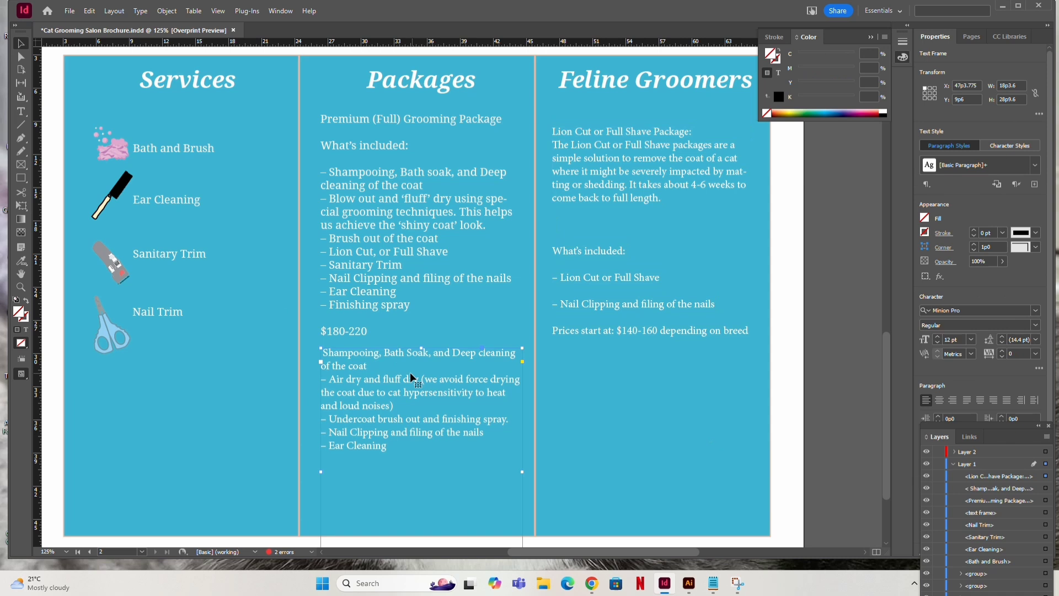
double_click(325, 334)
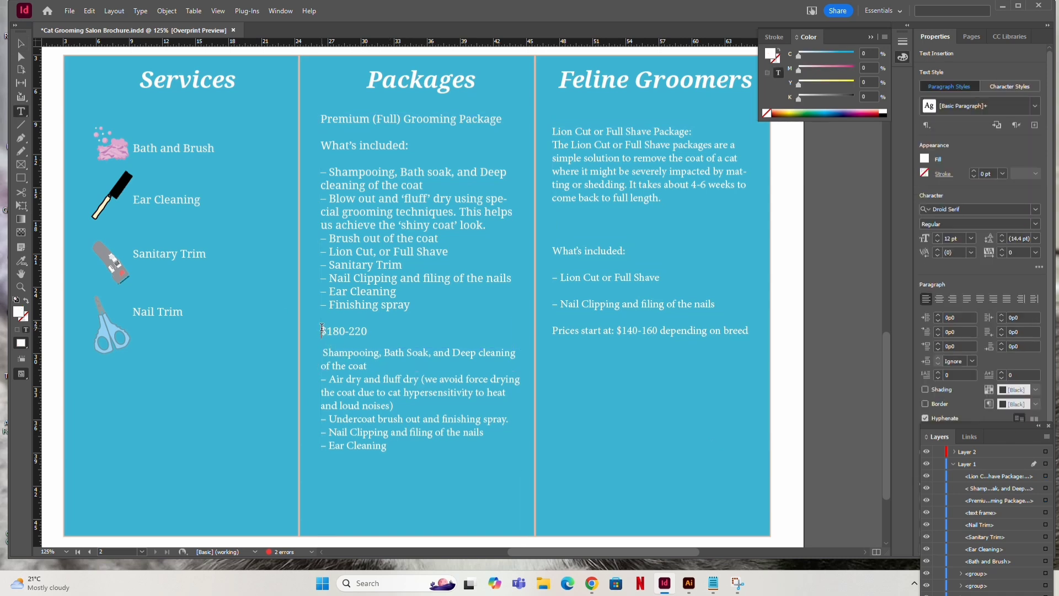
triple_click(331, 331)
left_click(383, 353)
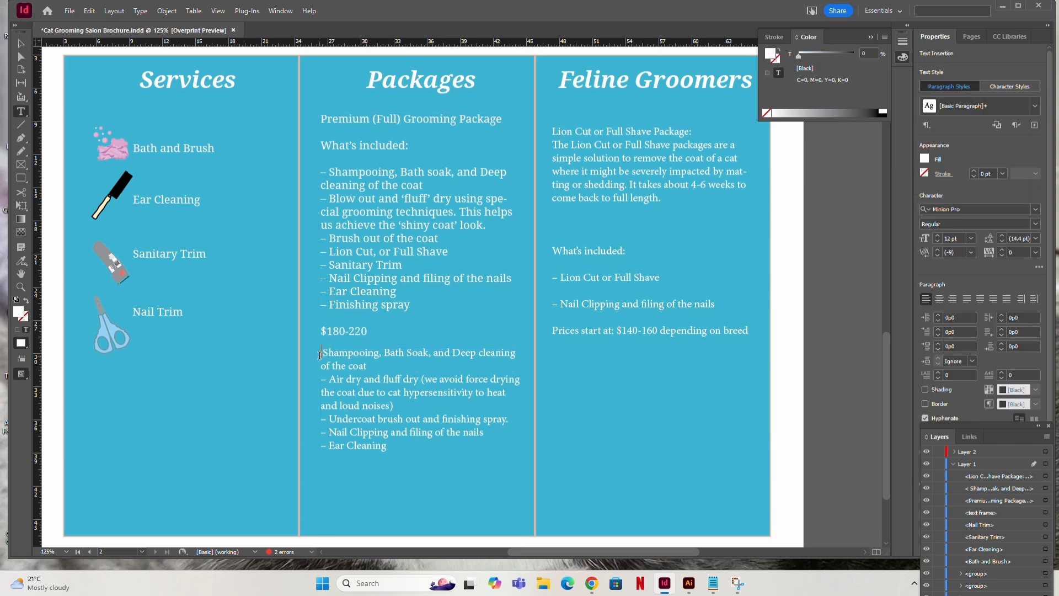
left_click_drag(320, 353, 392, 449)
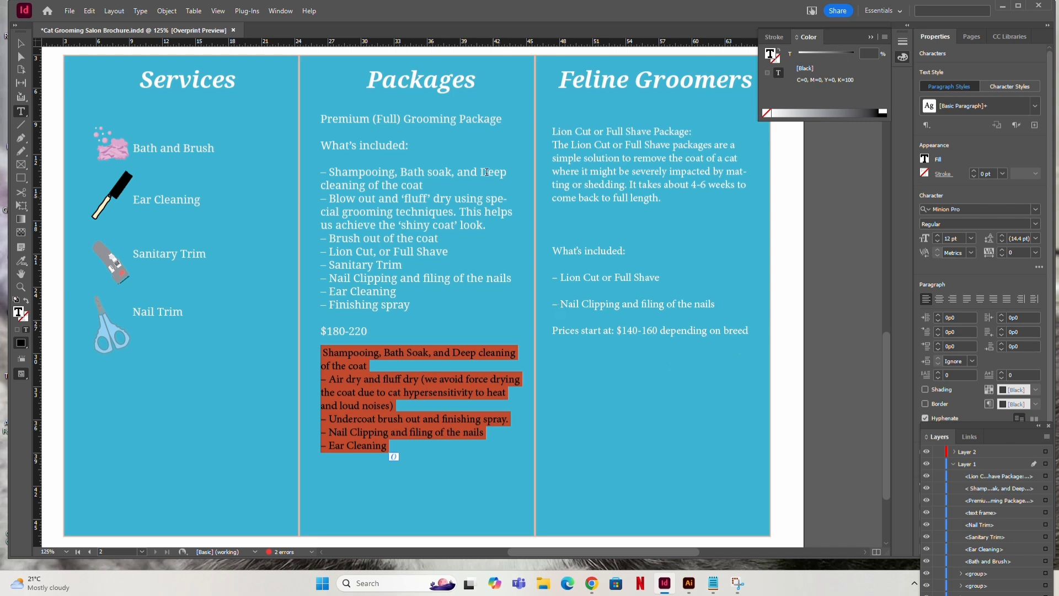
left_click(369, 406)
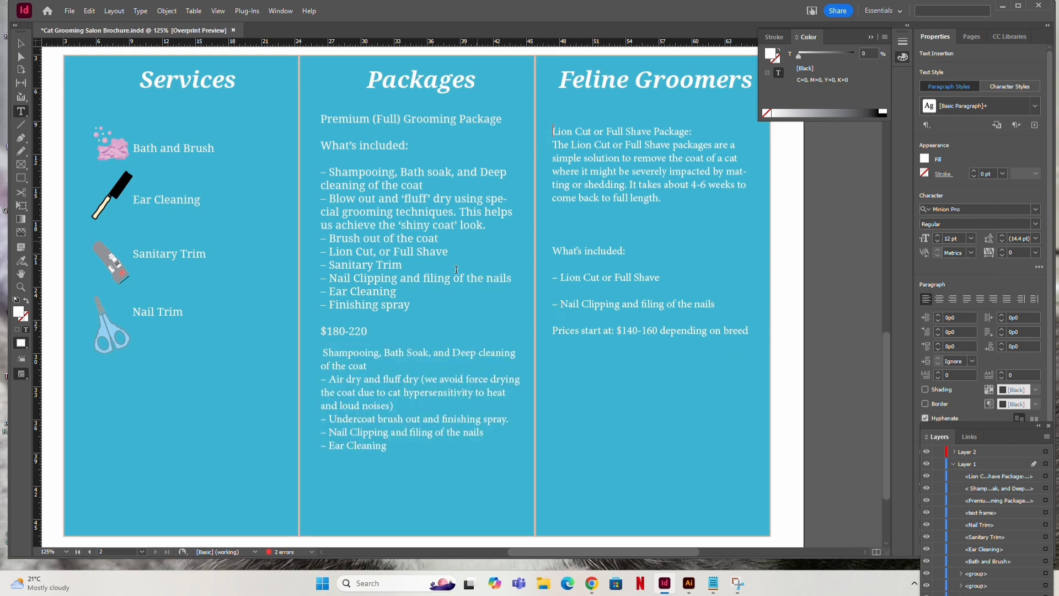
left_click(425, 510)
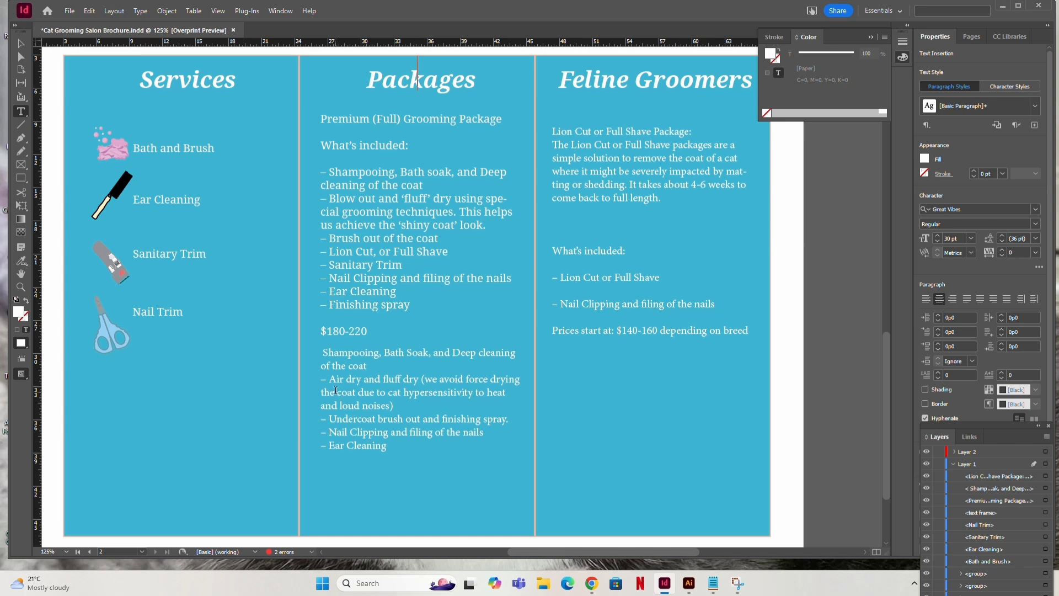
Set the font of the bathing package and Lion Cut or Full Shave Package text frames to Droid Serif Regular.
left_click(20, 43)
left_click(400, 340)
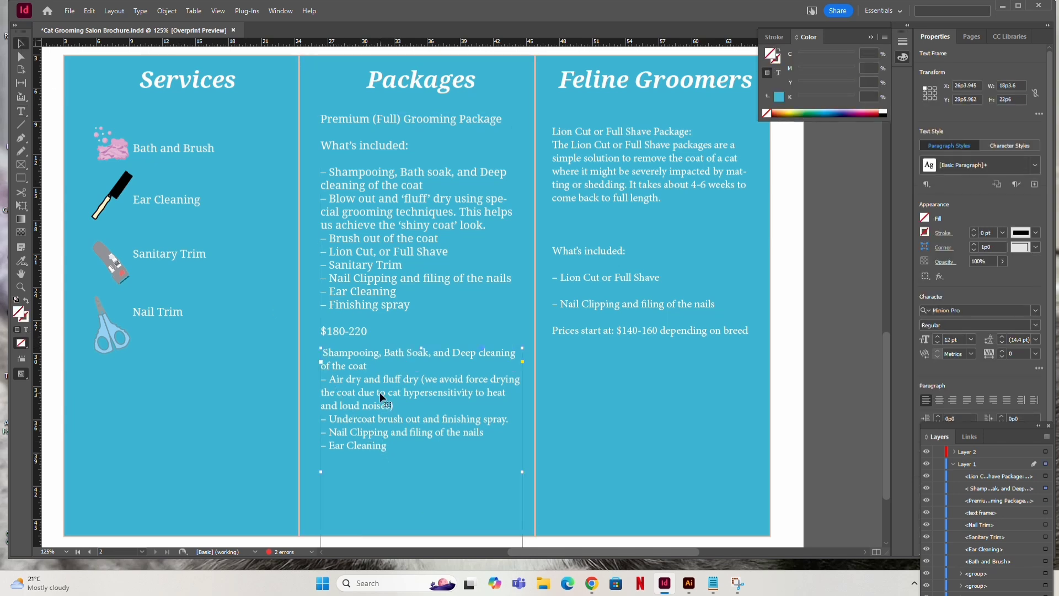
left_click(601, 300)
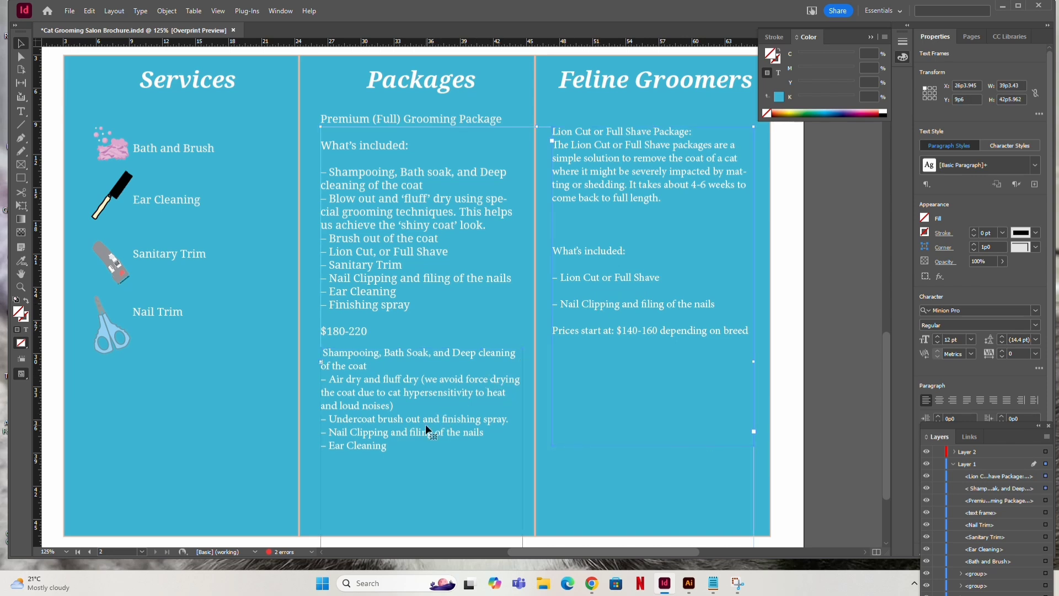
left_click(387, 445, "shift")
left_click(963, 311)
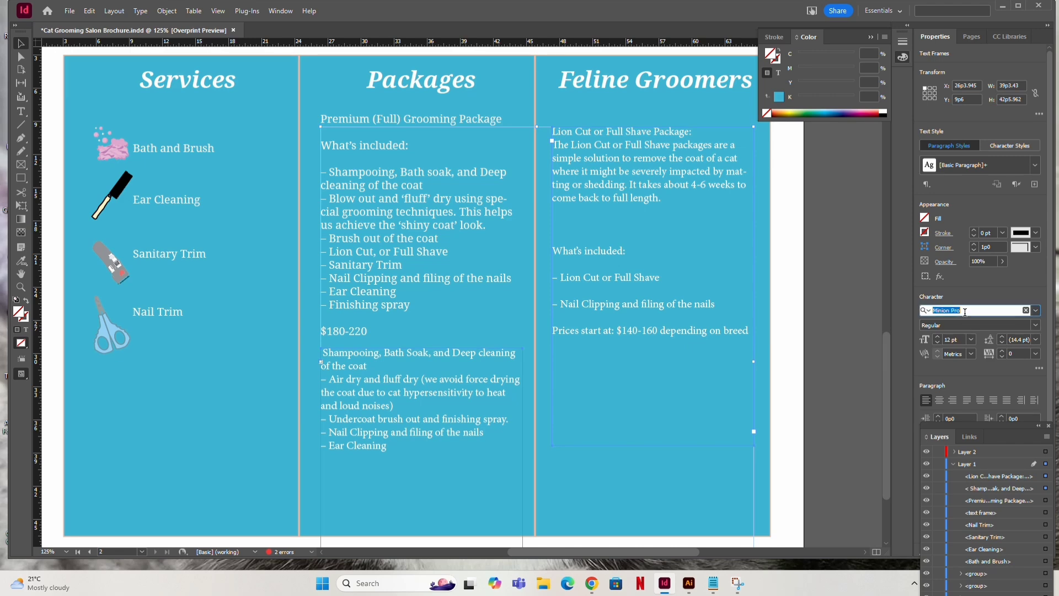
type("Dr")
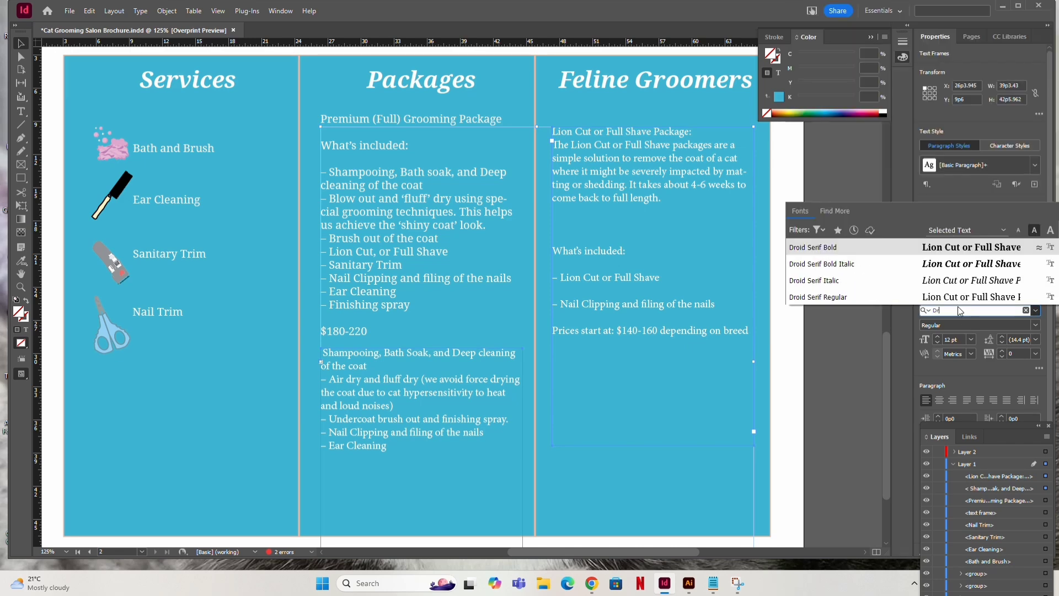
left_click(950, 296)
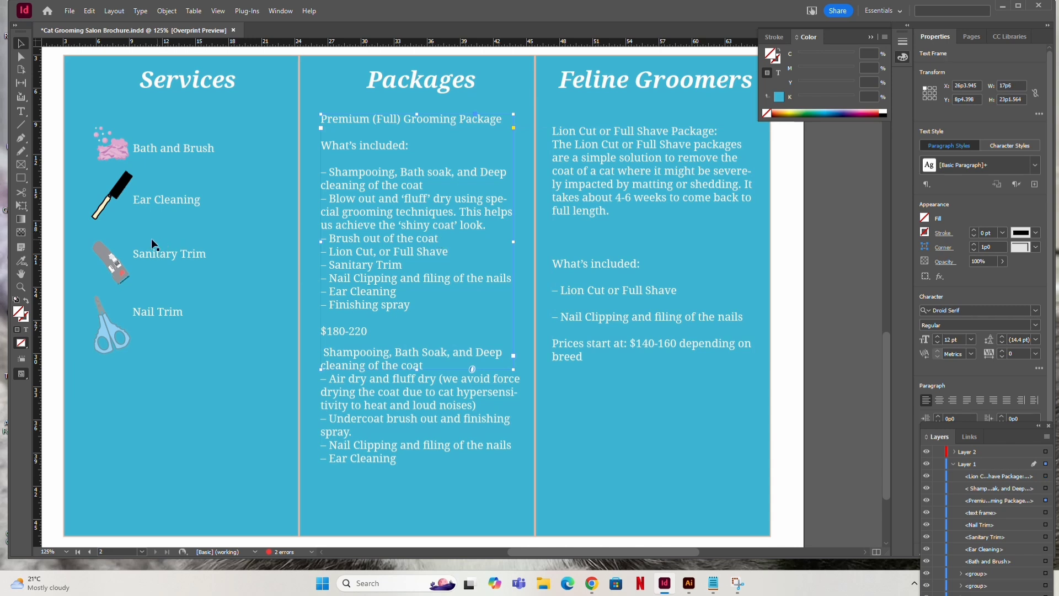
Insert "Price Range" in front of the $180-220 price in the Premium (Full) Grooming Package text.
left_click(159, 257)
left_click(373, 241)
double_click(338, 344)
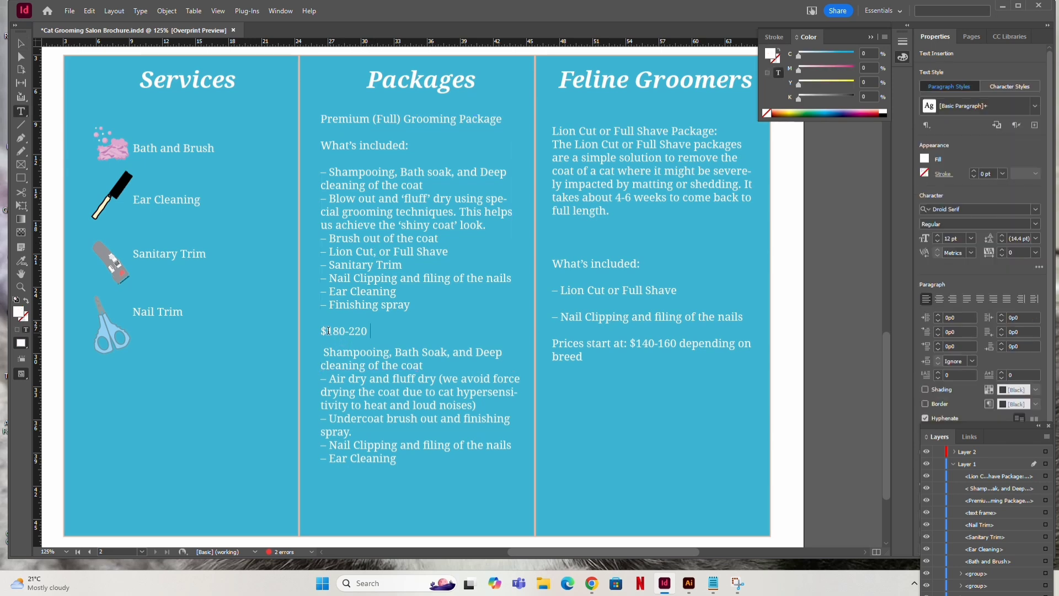
type("Price Range")
Add the heading "Lucious Grooming Package" on its own line above the second package's list in the Packages column.
scroll(405, 366, "down", 3)
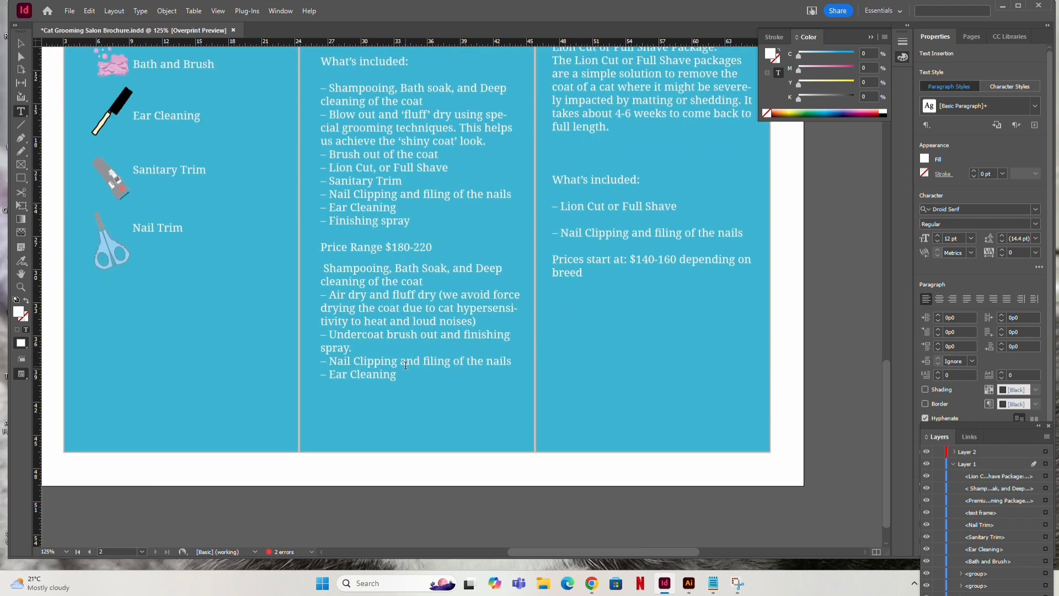
scroll(321, 270, "up", 2)
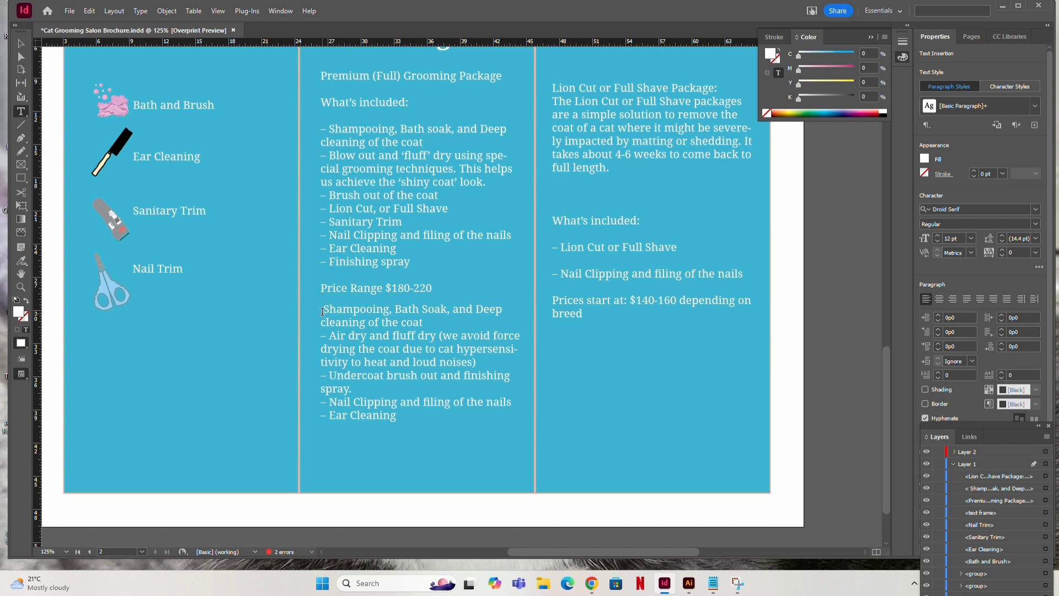
key("Escape")
key("t")
left_click(325, 310)
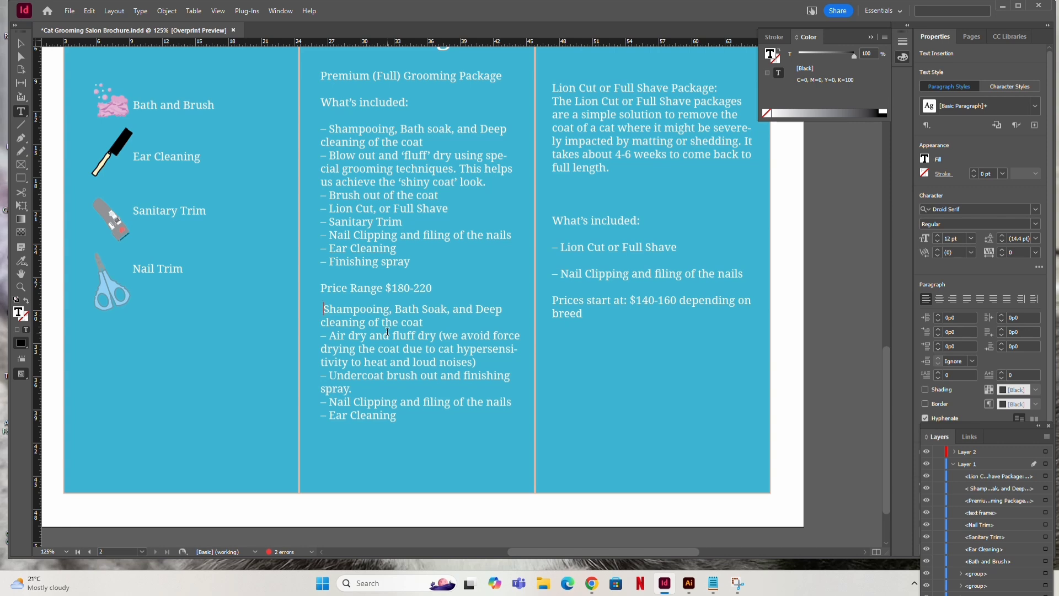
type("L")
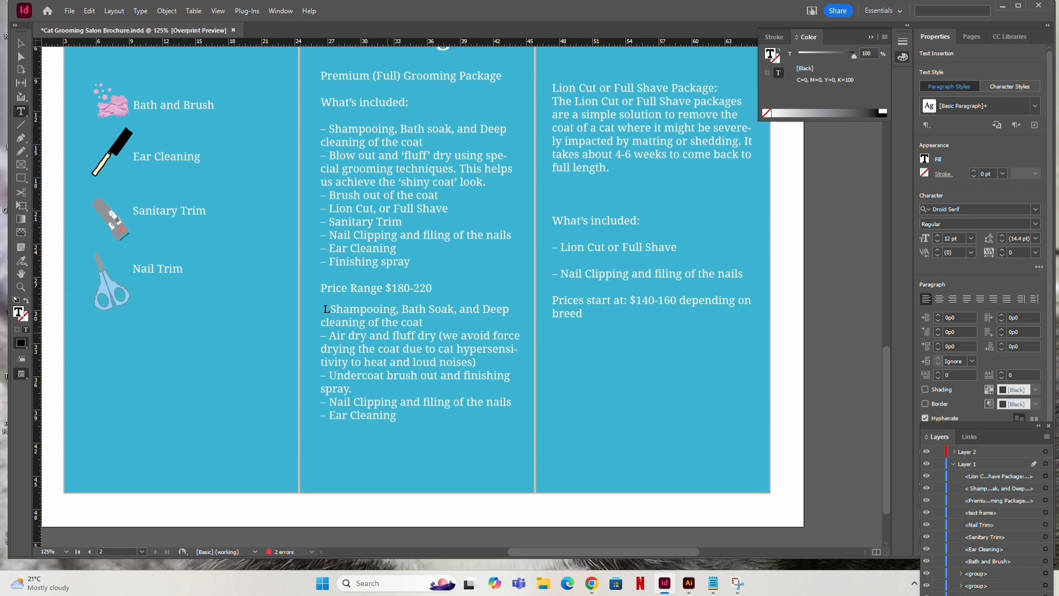
type("uci")
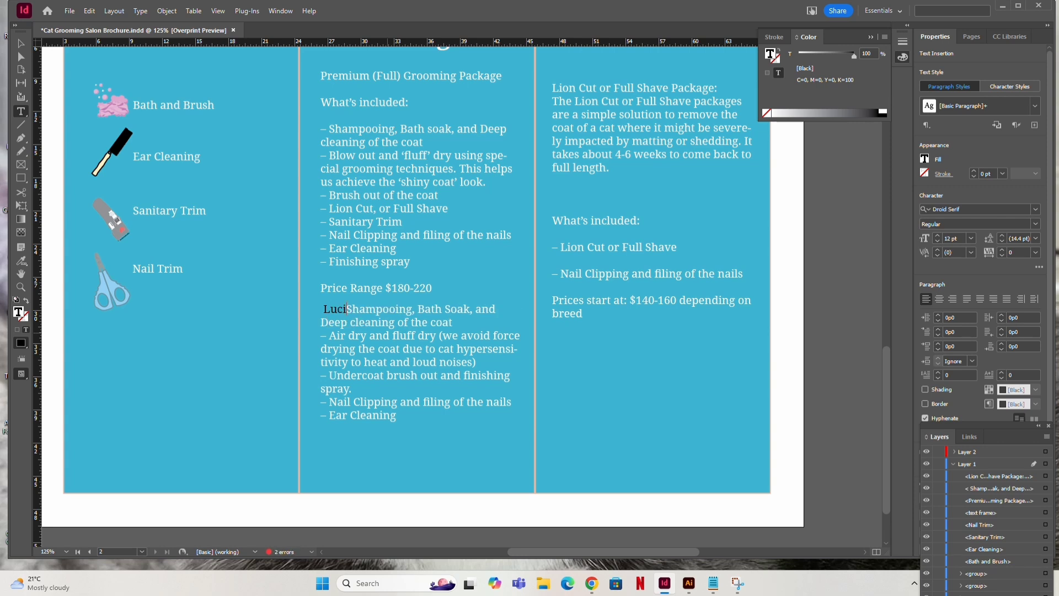
type("ous")
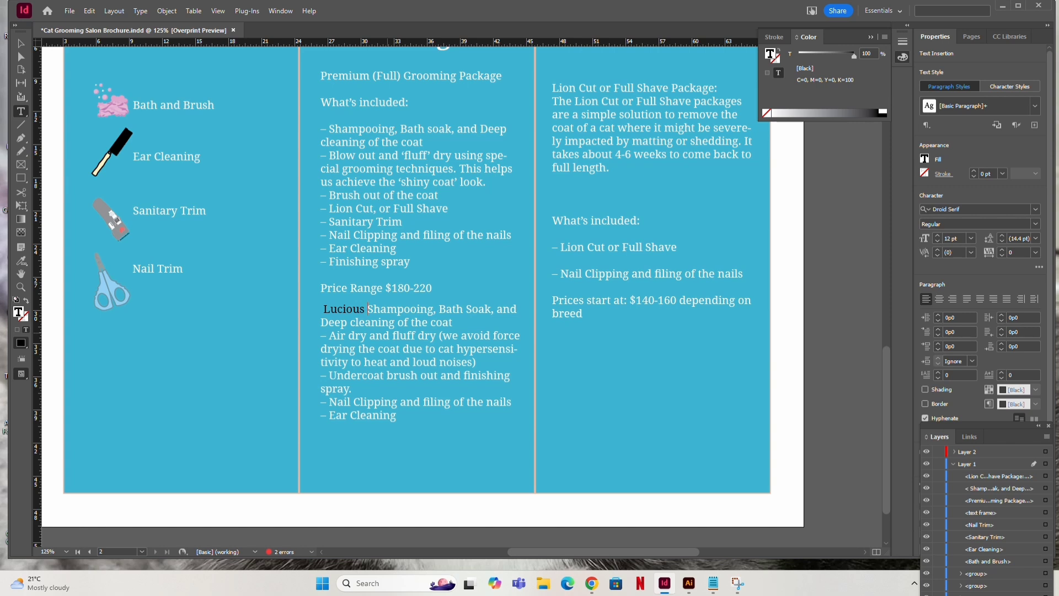
type("(")
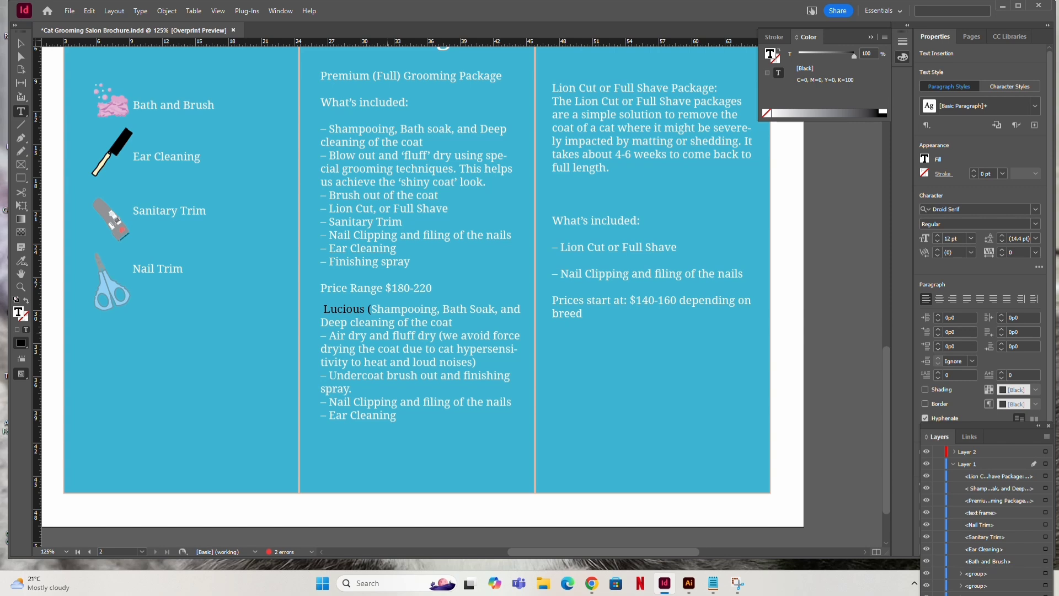
key("BackSpace")
type("Grr")
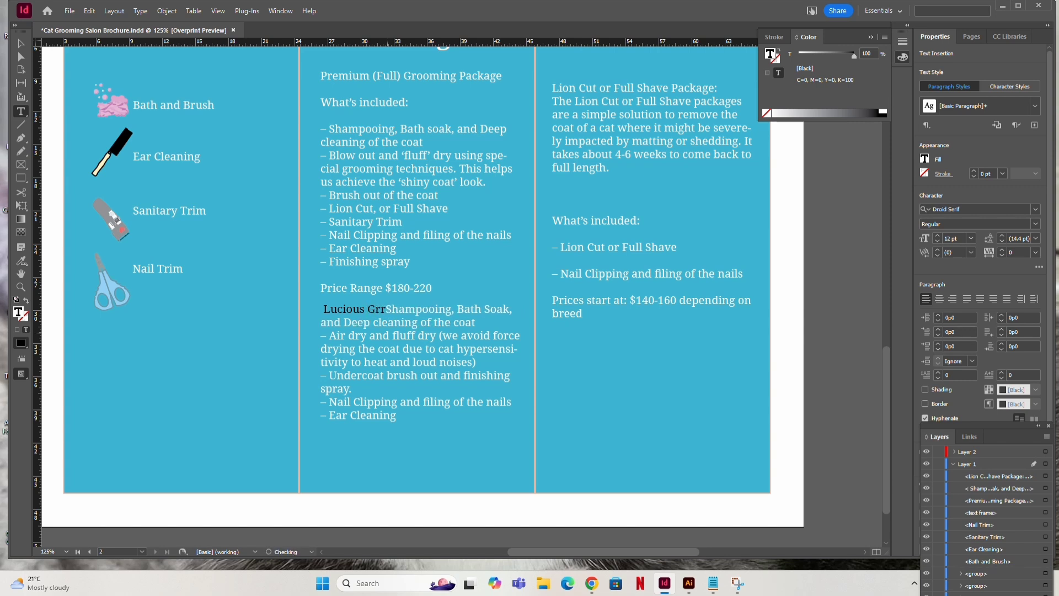
type("oming ")
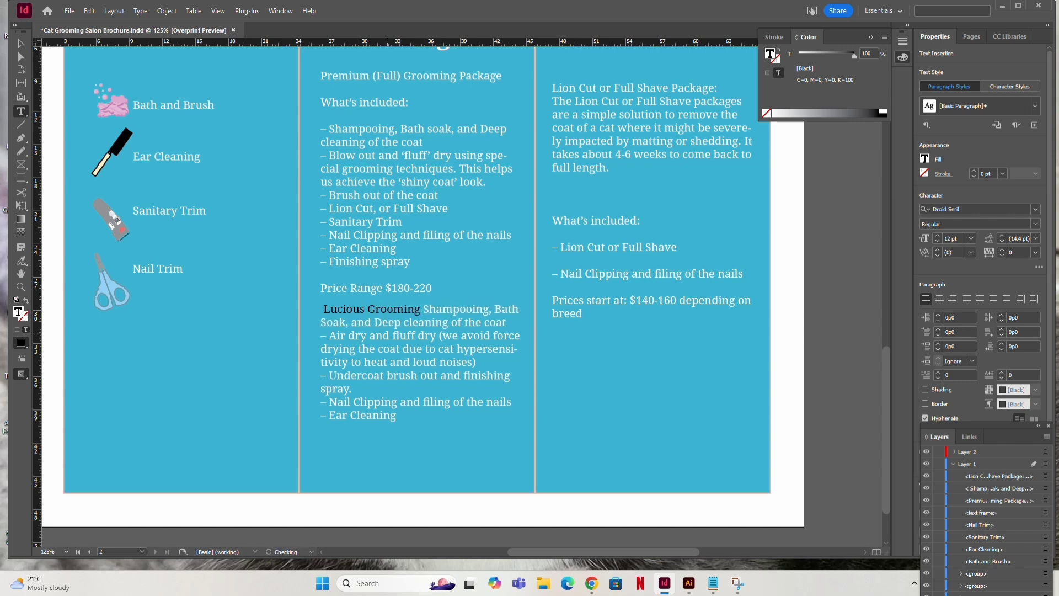
type("Packag")
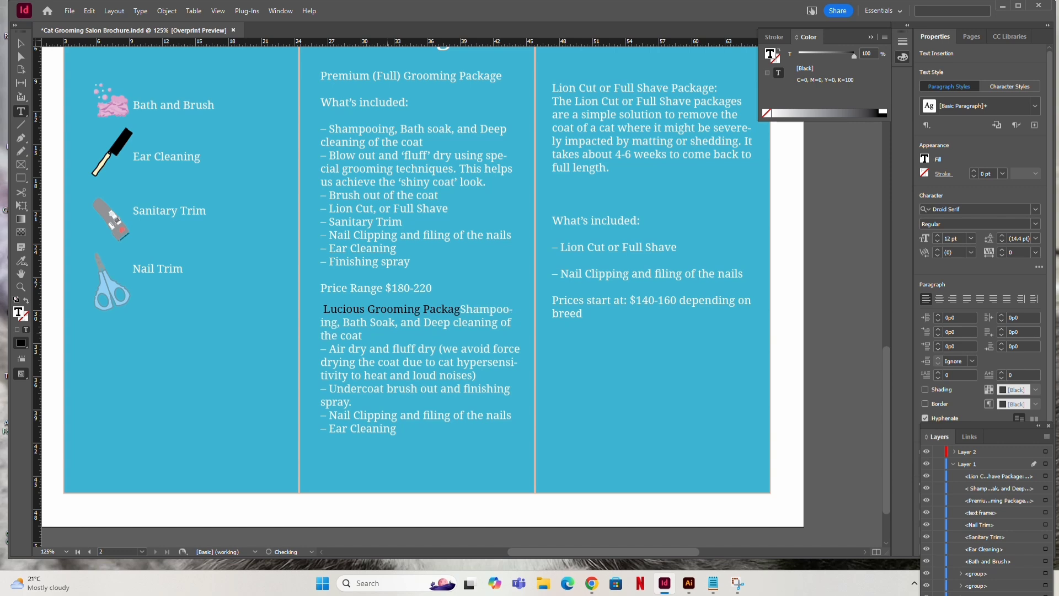
type("e")
key("Return")
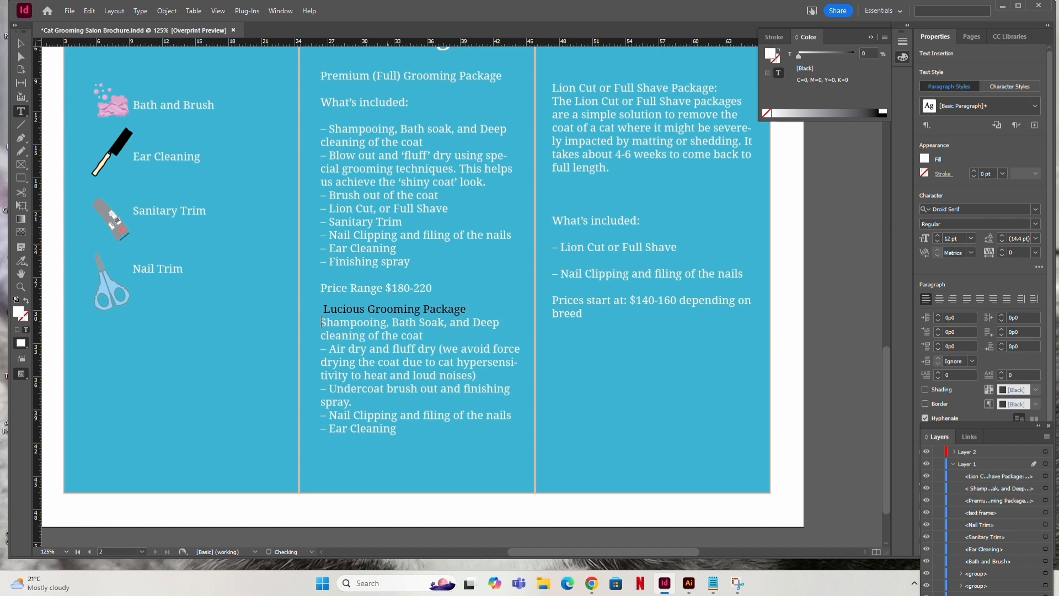
Below a blank line under the Lucious Grooming Package heading, add "What's included:" and start the shampooing item with a dash.
key("Return")
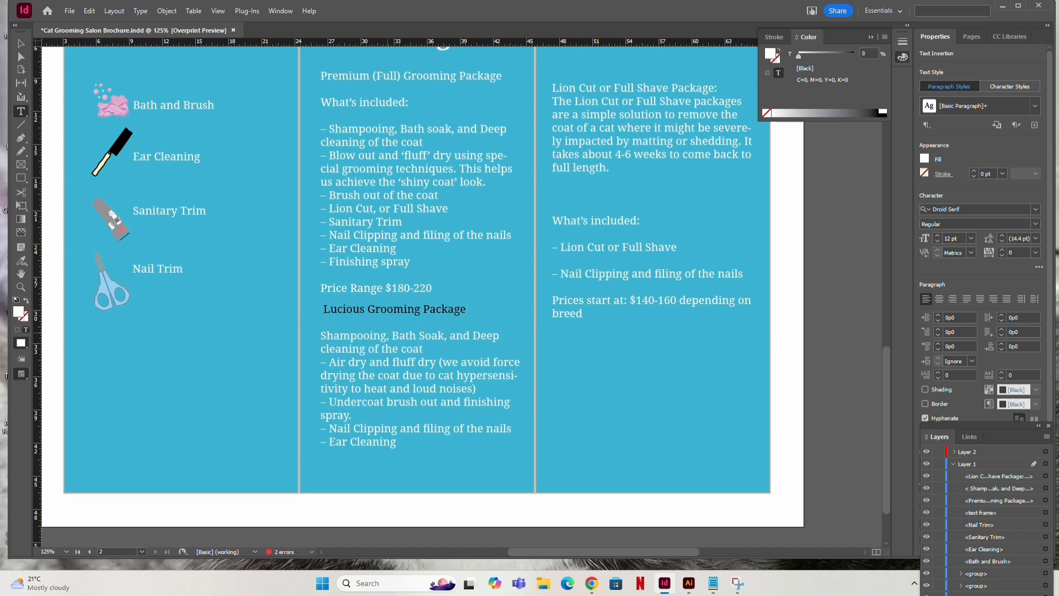
type("W")
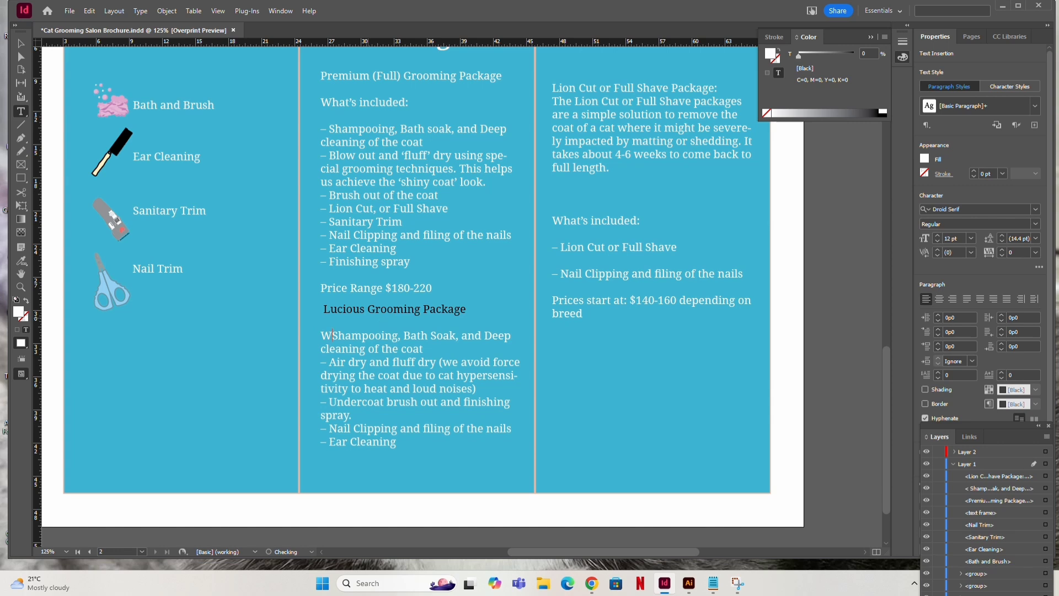
type("hat's in")
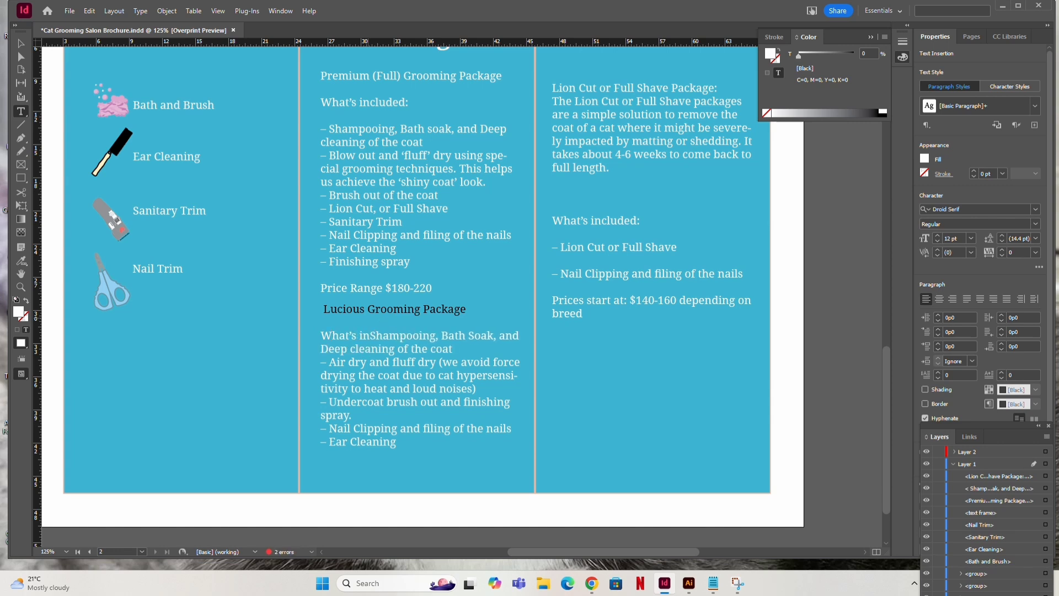
type("cluded:")
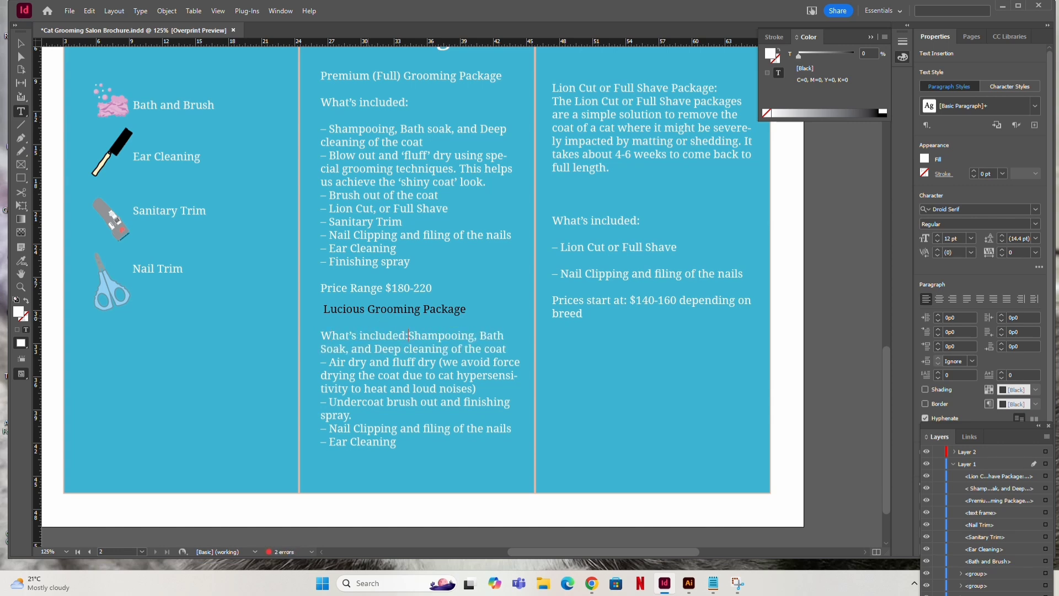
key("Return")
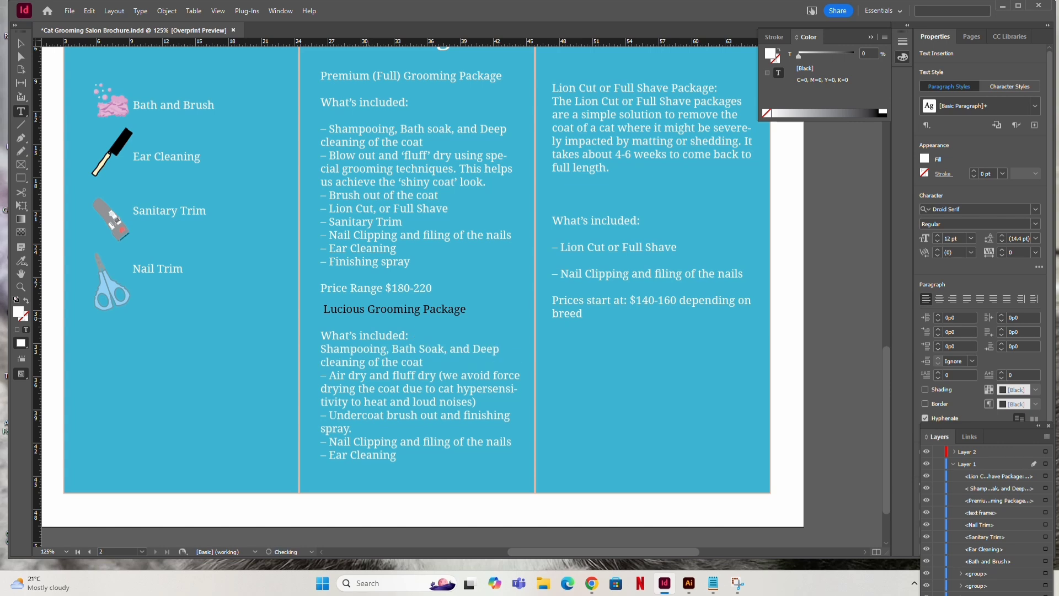
type("-")
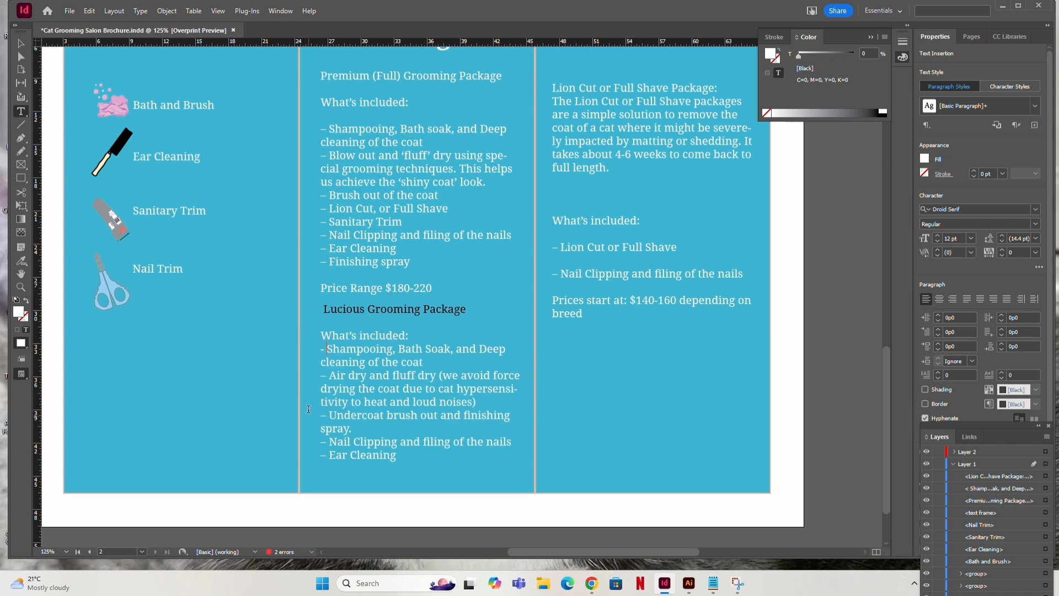
Extend the lower edge of the Lucious Grooming Package text frame to a height of 23p4.2.
left_click(446, 332)
left_click(20, 49)
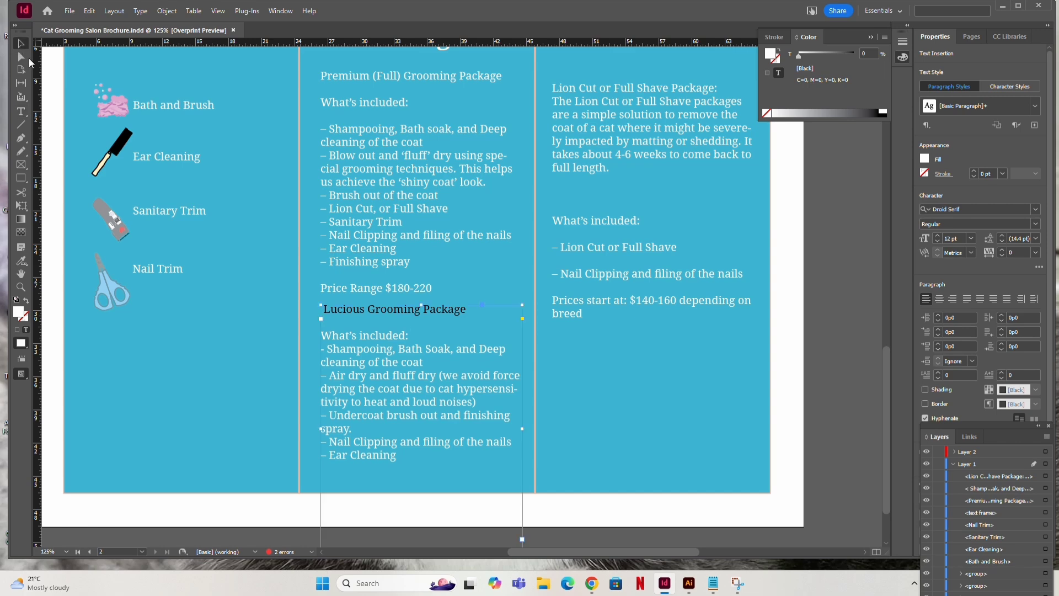
left_click(422, 418)
scroll(424, 423, "down", 2)
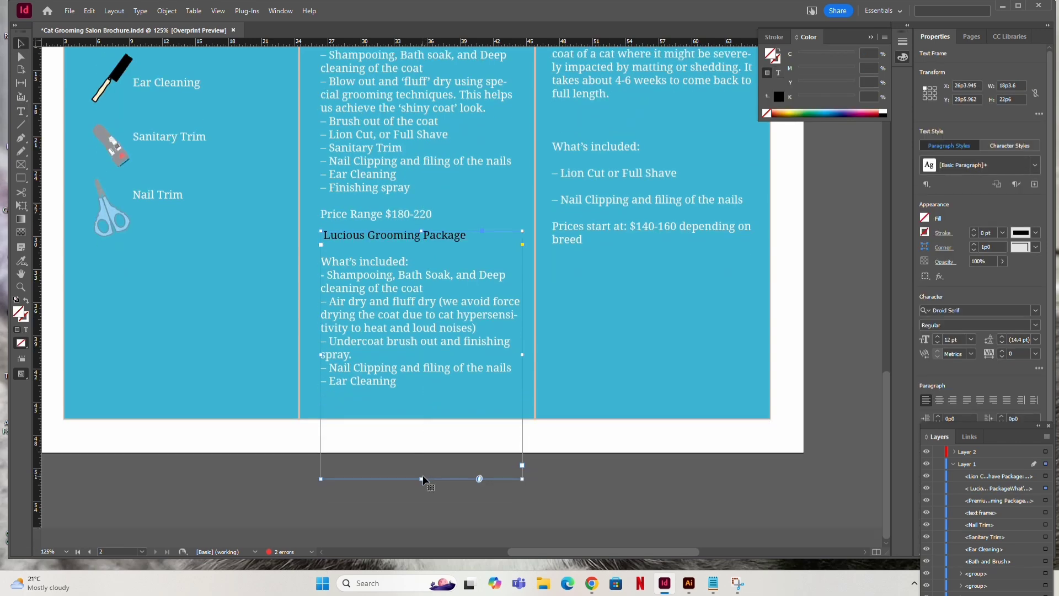
left_click_drag(421, 479, 422, 488)
Try to insert a blank line between "What's included:" and the shampooing item in the Lucious Grooming Package text.
double_click(395, 274)
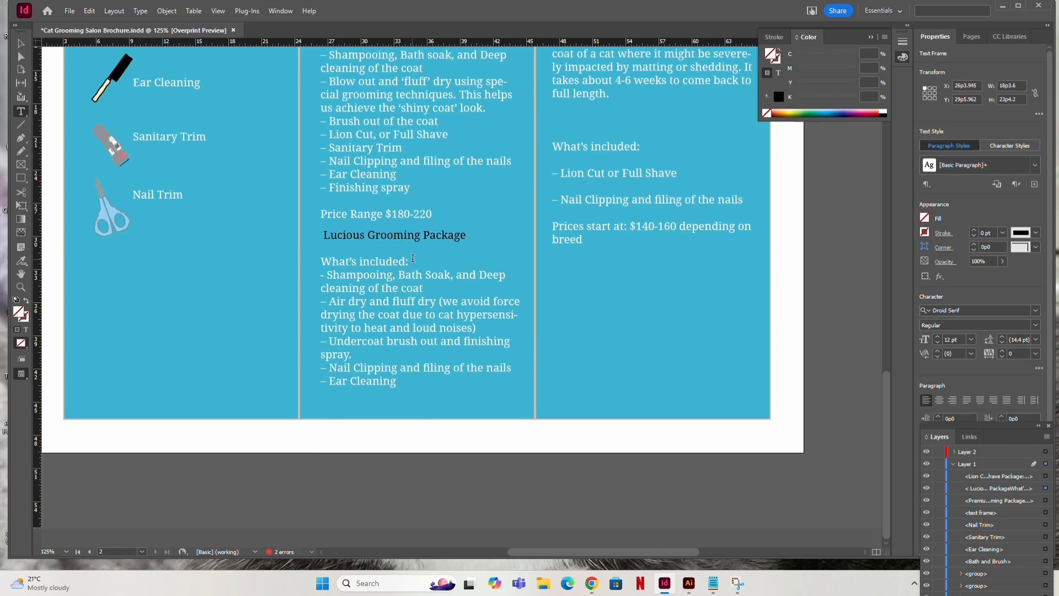
left_click(415, 257)
key("Delete")
key("Return")
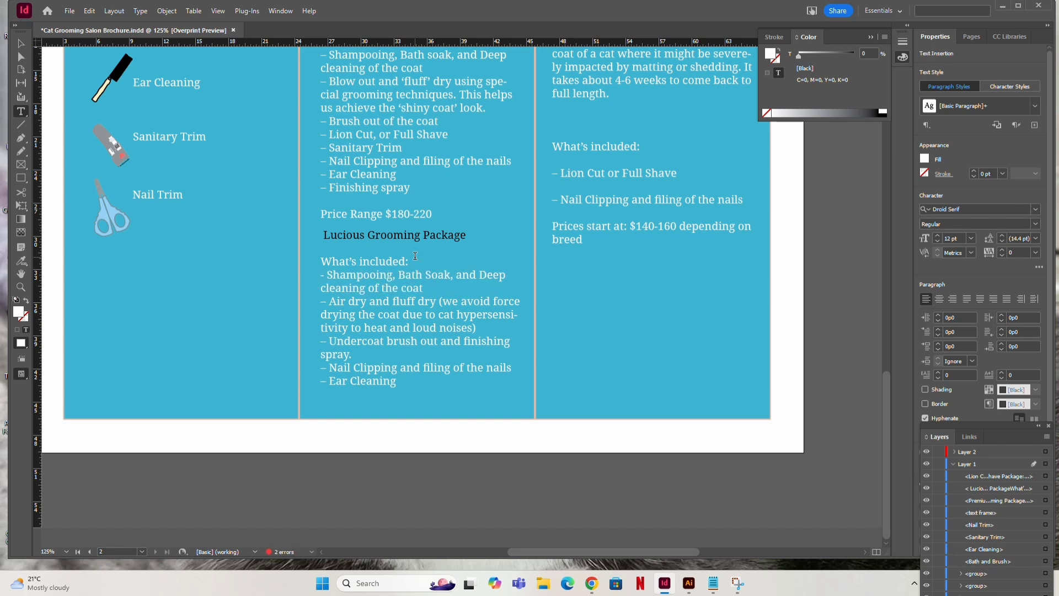
key("Return")
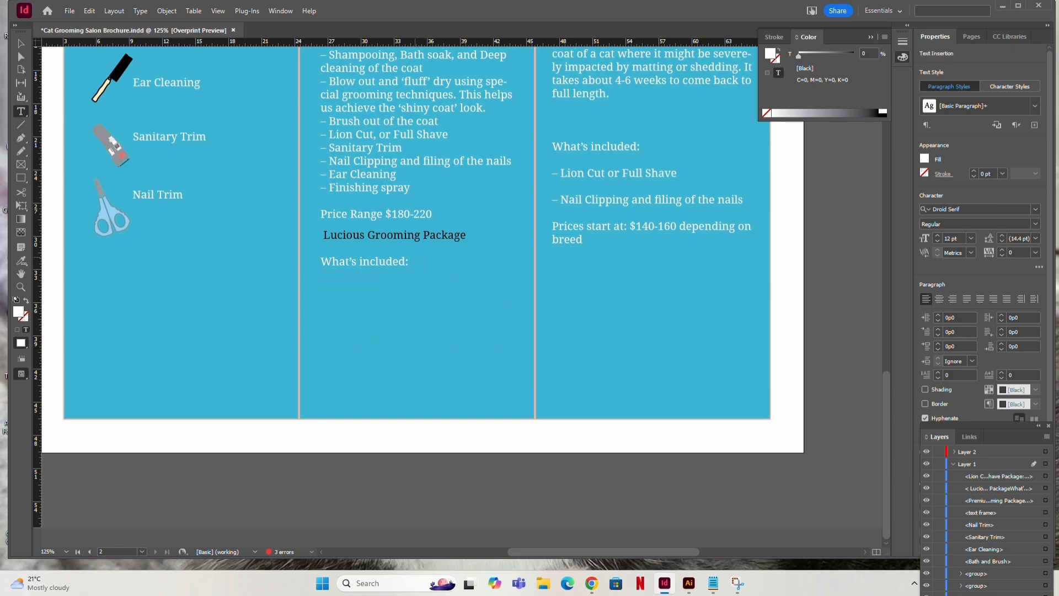
key("BackSpace")
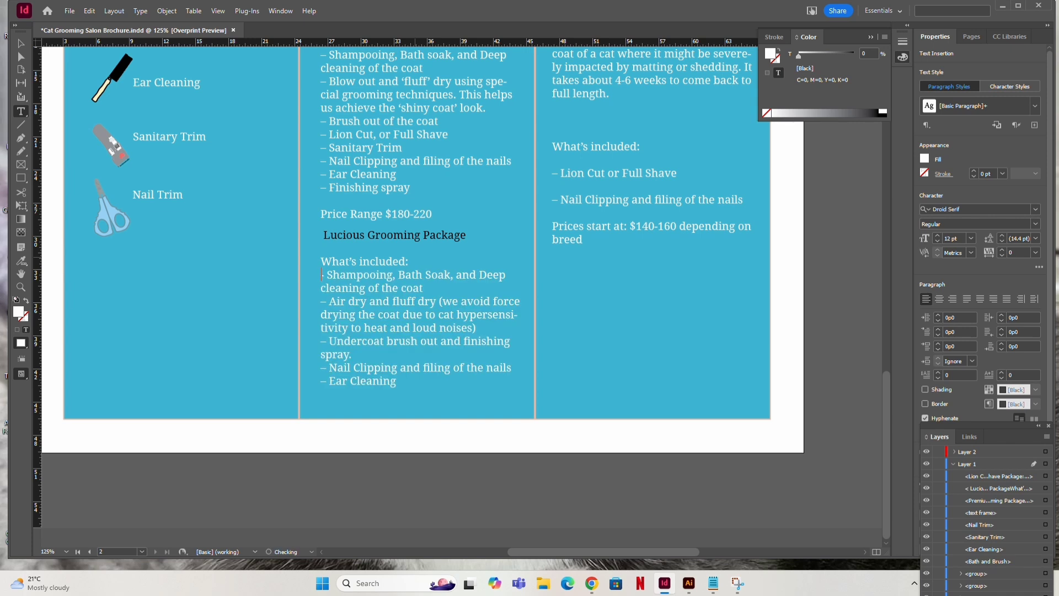
key("Return")
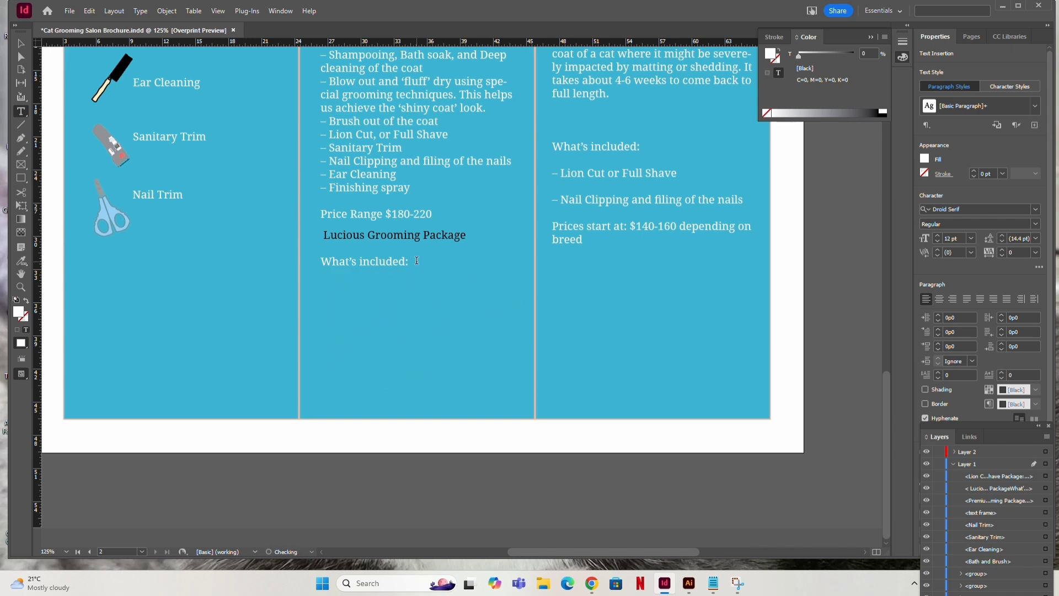
key("BackSpace")
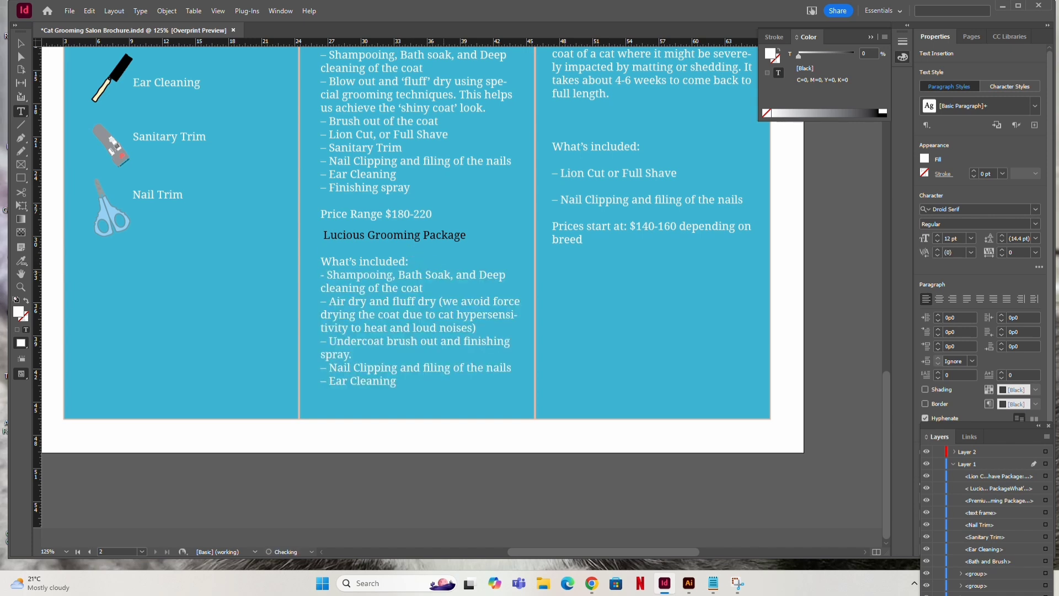
key("Tab")
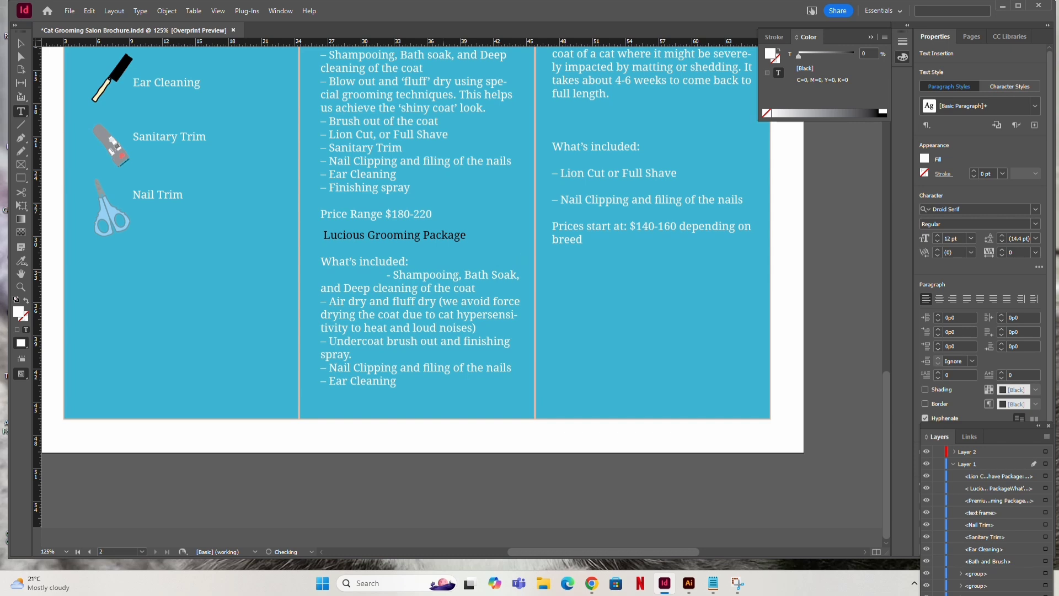
key("BackSpace")
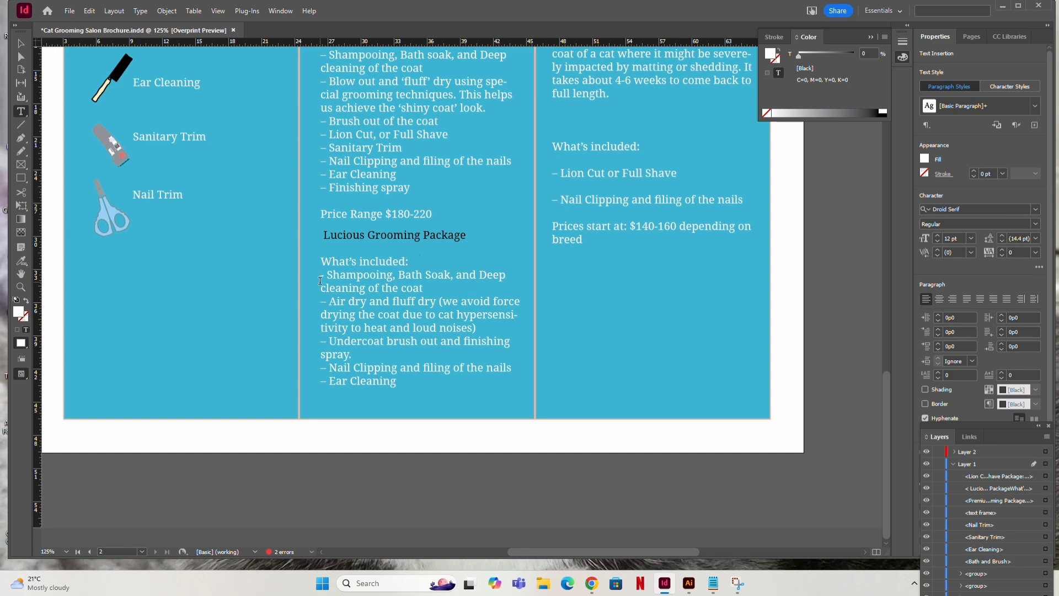
scroll(321, 280, "up", 3)
scroll(321, 281, "down", 3)
left_click(1002, 241)
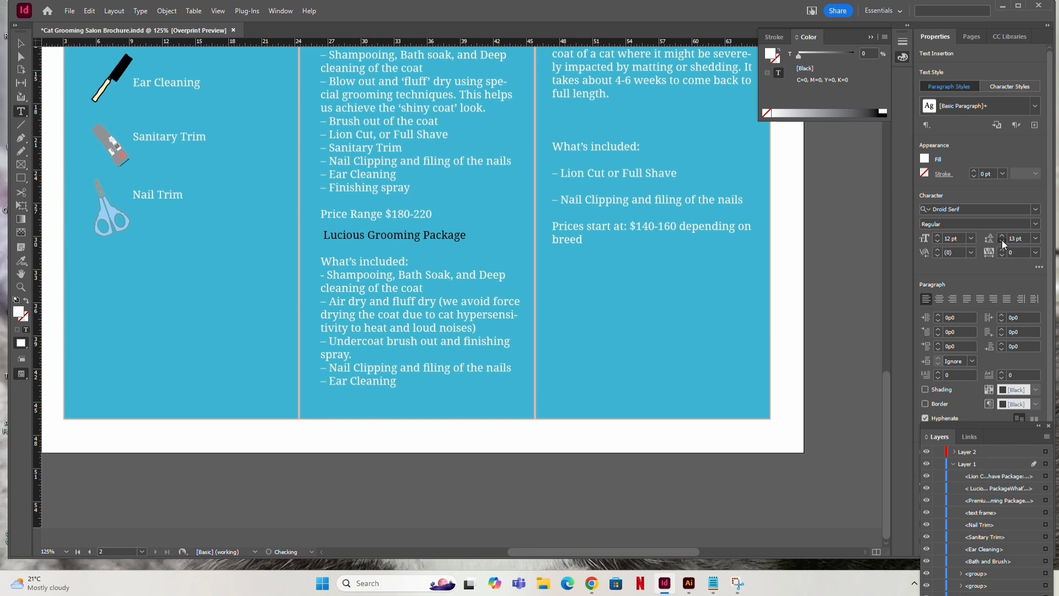
Insert a blank line between "What's included:" and the shampooing item in the Lucious Grooming Package text.
left_click(417, 316)
left_click(323, 274)
triple_click(433, 260)
left_click(497, 238)
left_click(411, 258)
key("Tab")
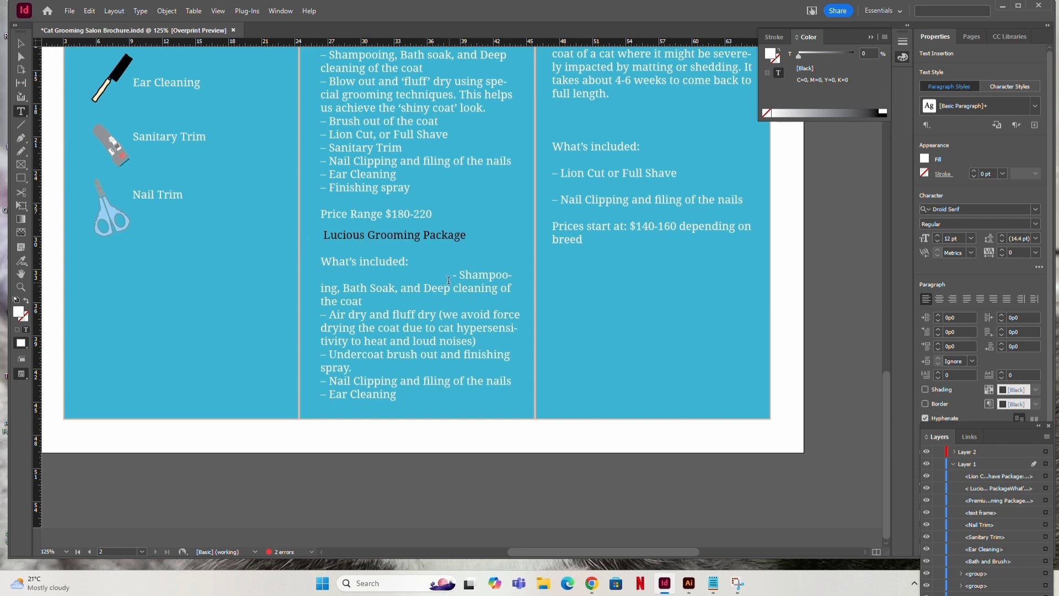
left_click(449, 275)
key("BackSpace")
key("BackSpace")
key("BackSpace")
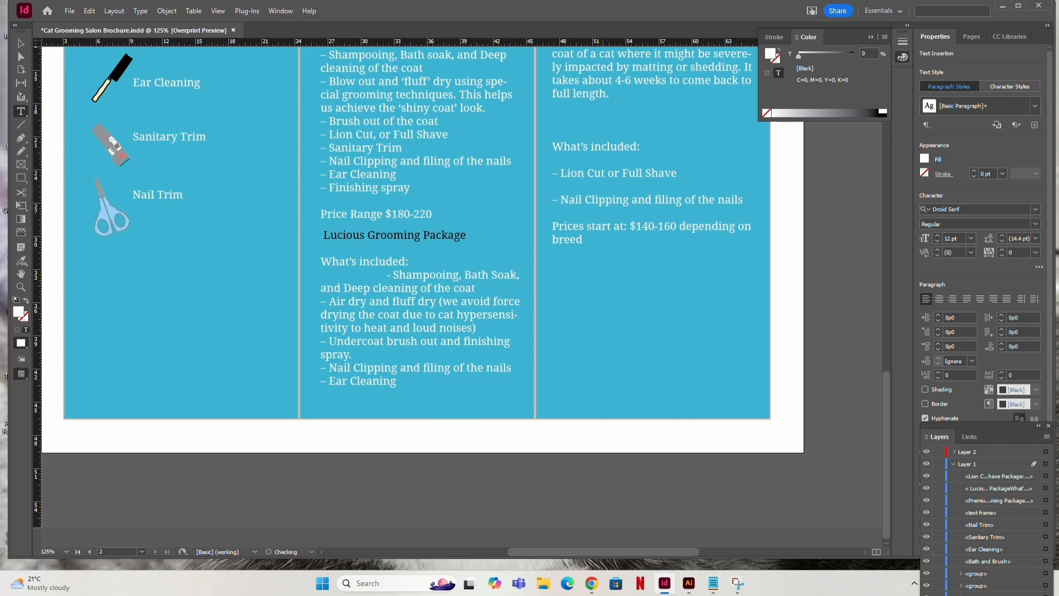
key("Return")
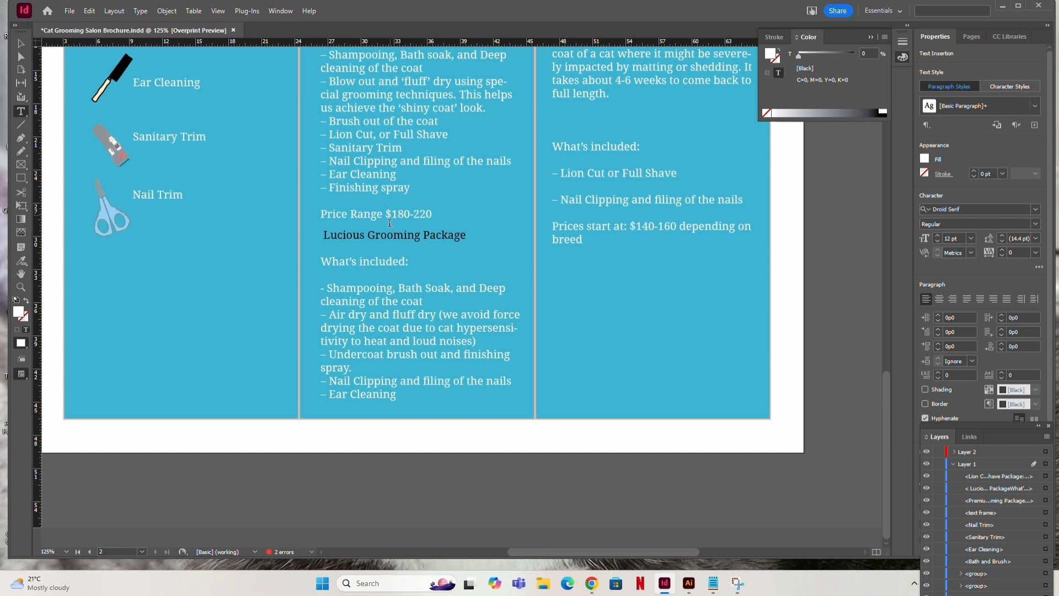
Change the fill colour of the "Lucious Grooming Package" heading to white.
triple_click(444, 233)
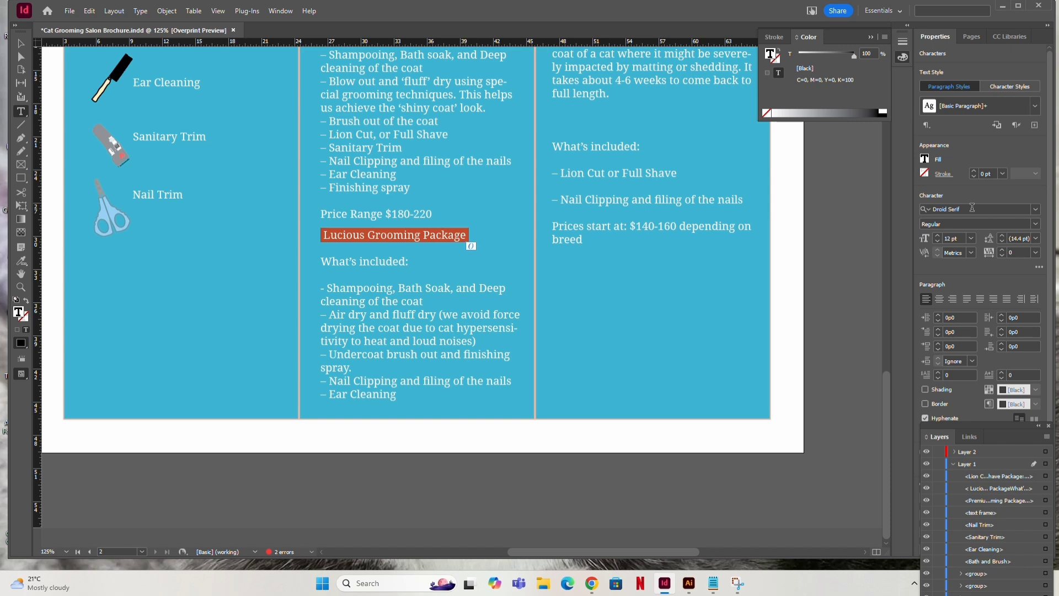
left_click(924, 158)
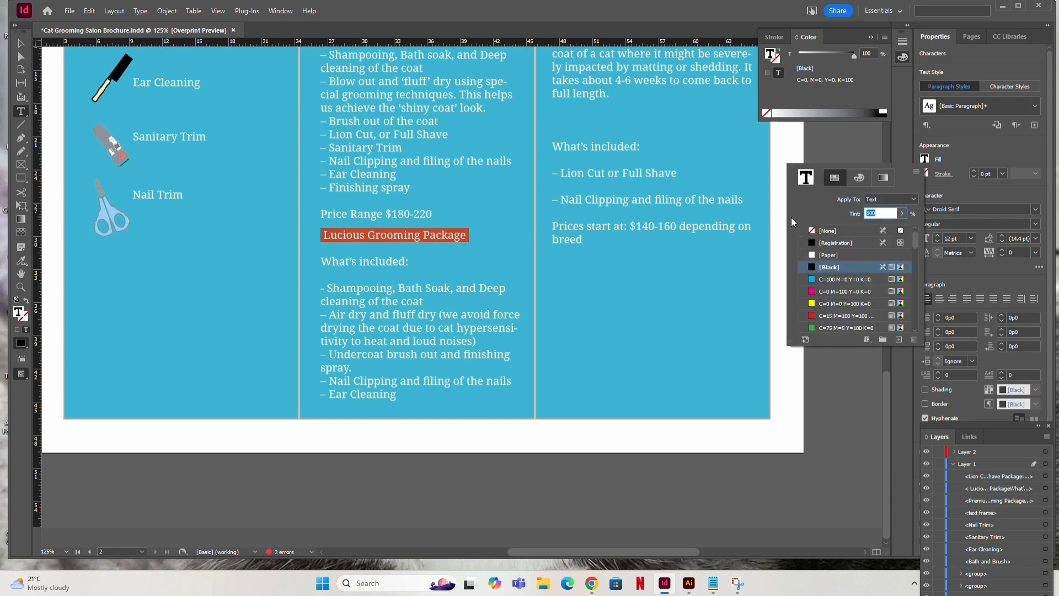
left_click(859, 178)
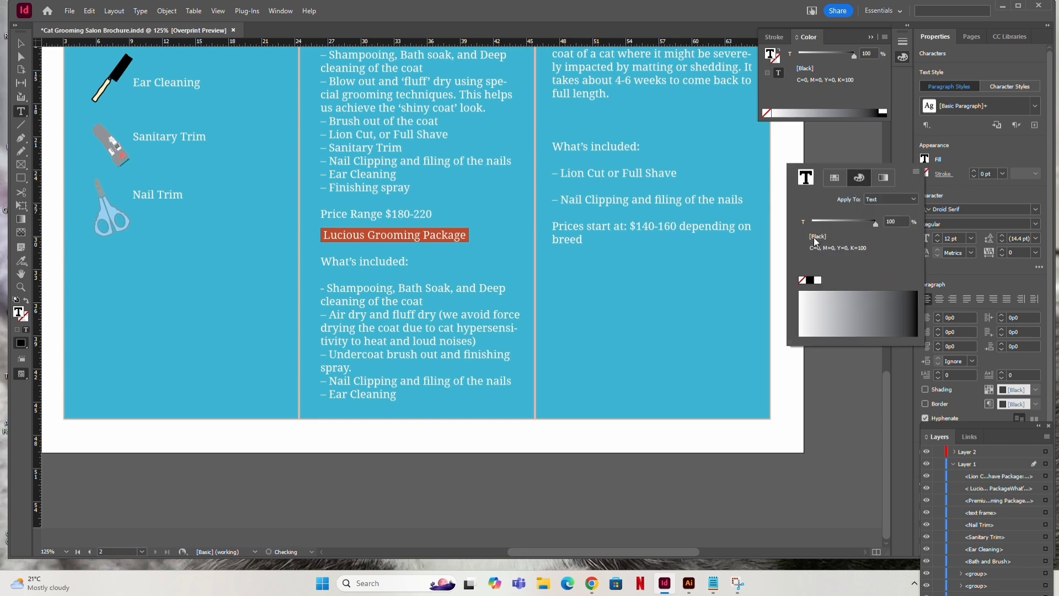
left_click(819, 281)
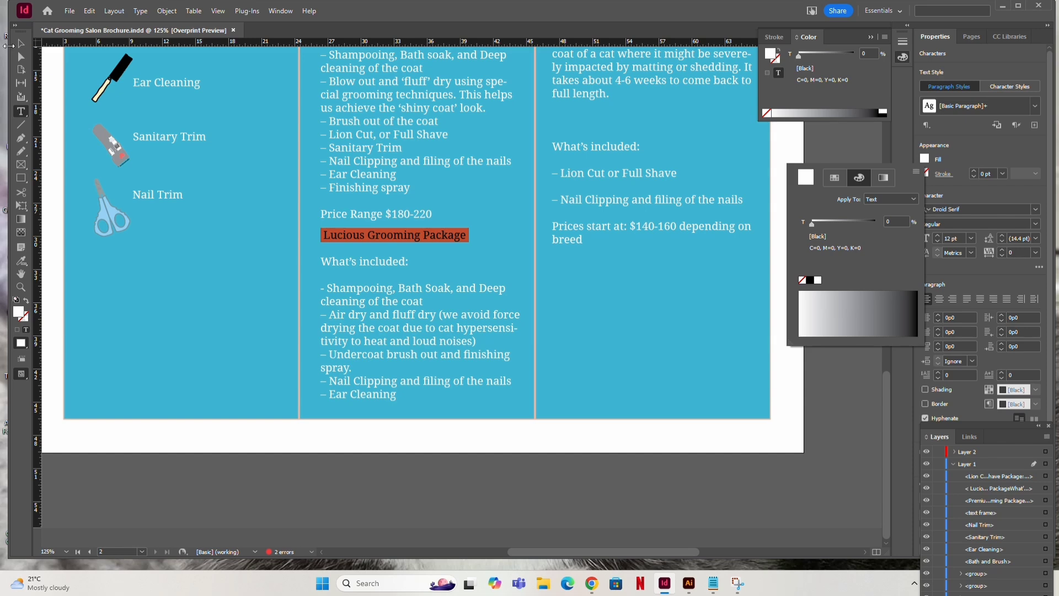
left_click(166, 265)
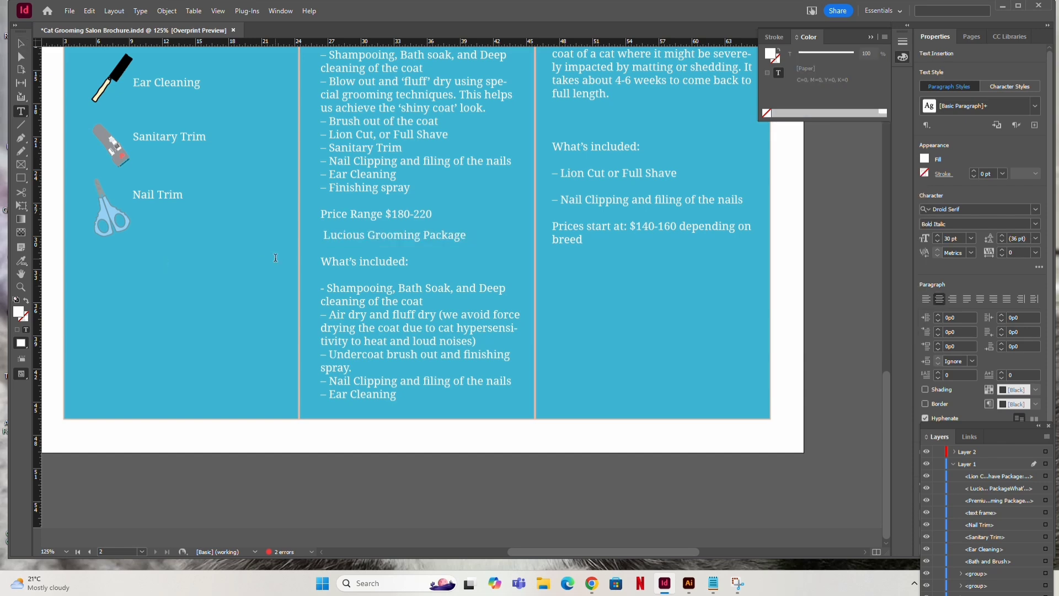
Set the "Lucious Grooming Package" heading to the Italic style of Droid Serif.
scroll(275, 258, "up", 3)
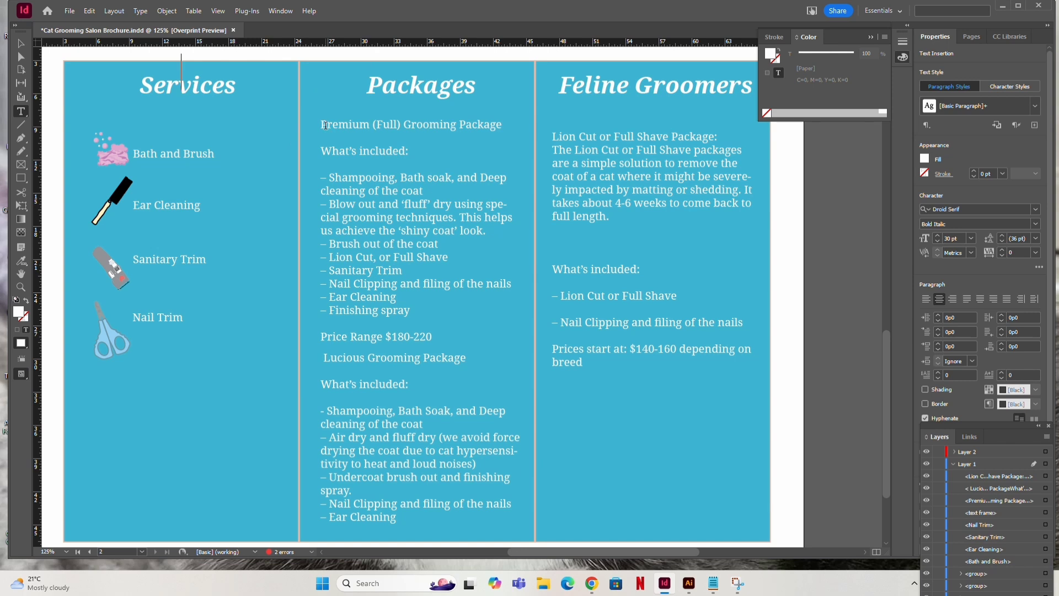
scroll(364, 207, "down", 1)
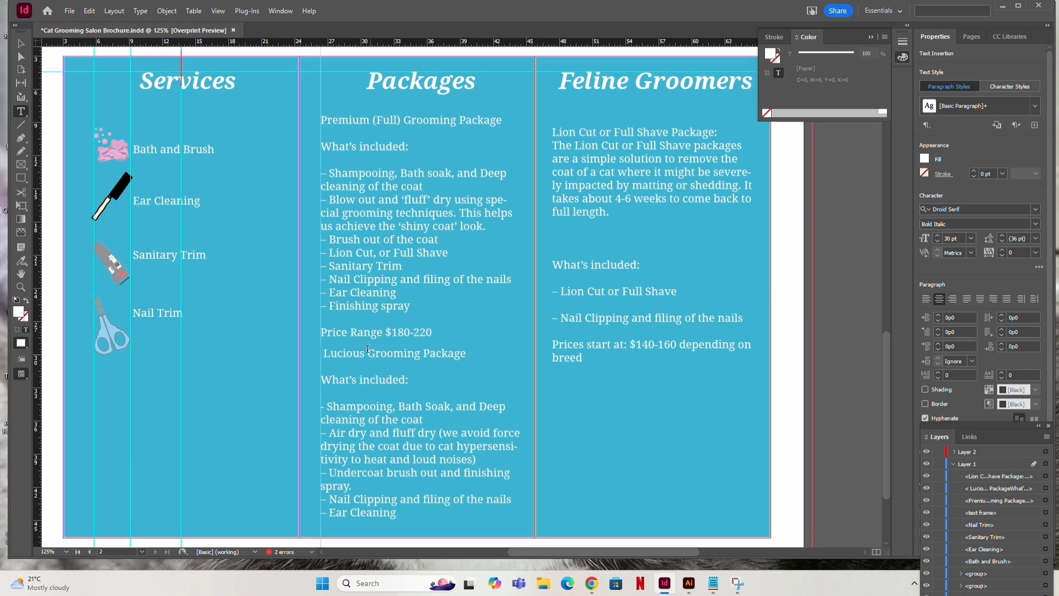
left_click_drag(466, 353, 325, 352)
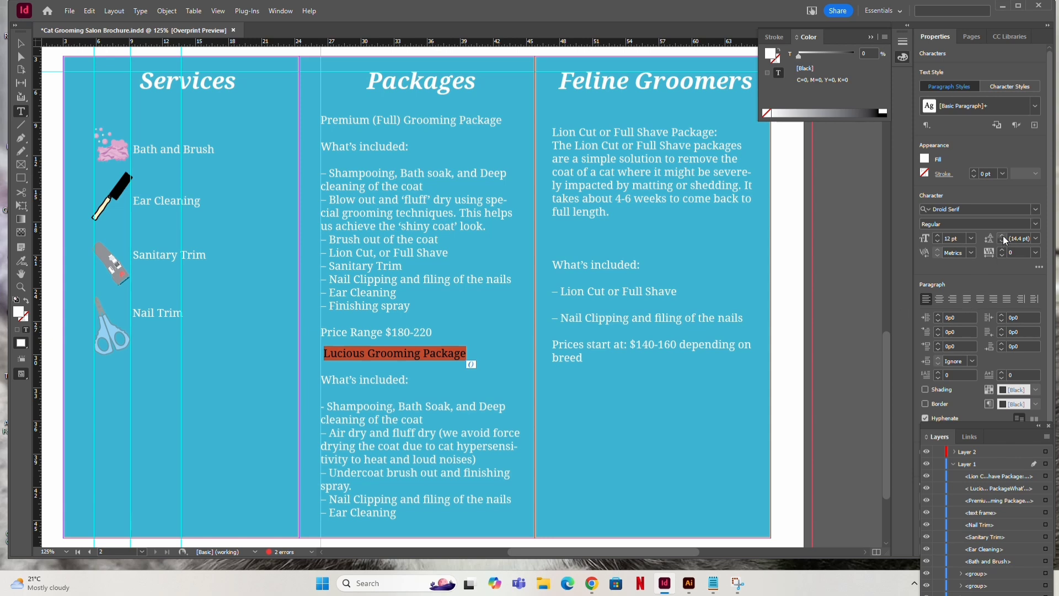
left_click(1035, 224)
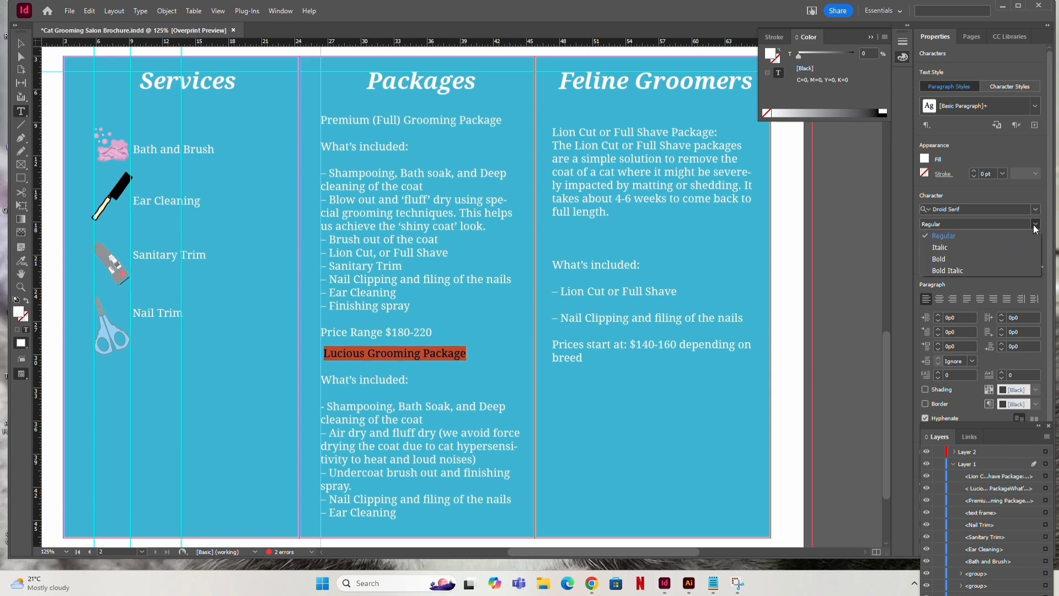
left_click(1001, 249)
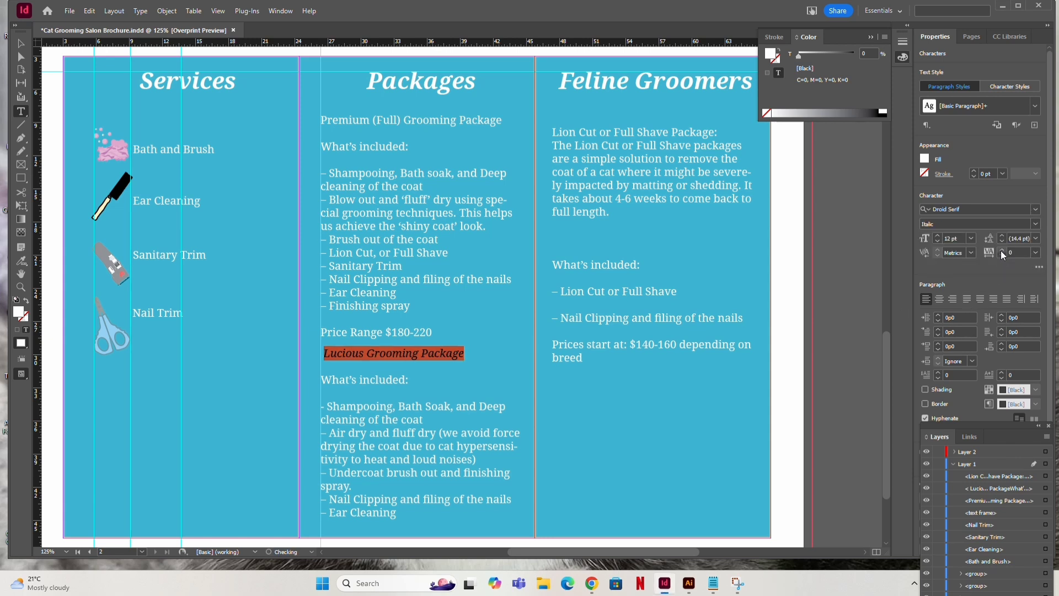
Set the "Premium (Full) Grooming Package" heading to the Italic style of Droid Serif.
left_click(389, 163)
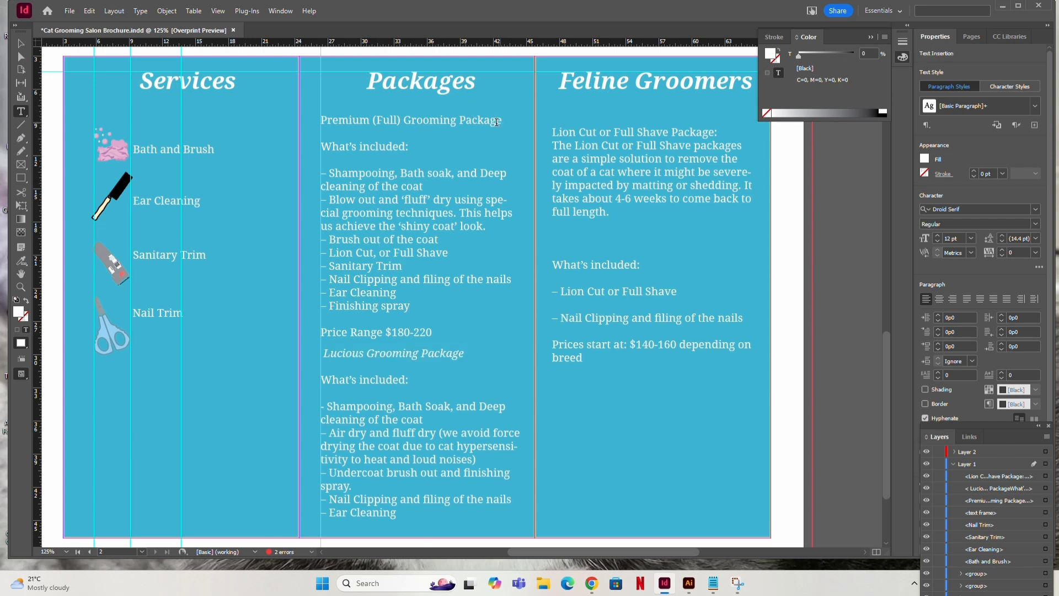
left_click_drag(501, 121, 320, 120)
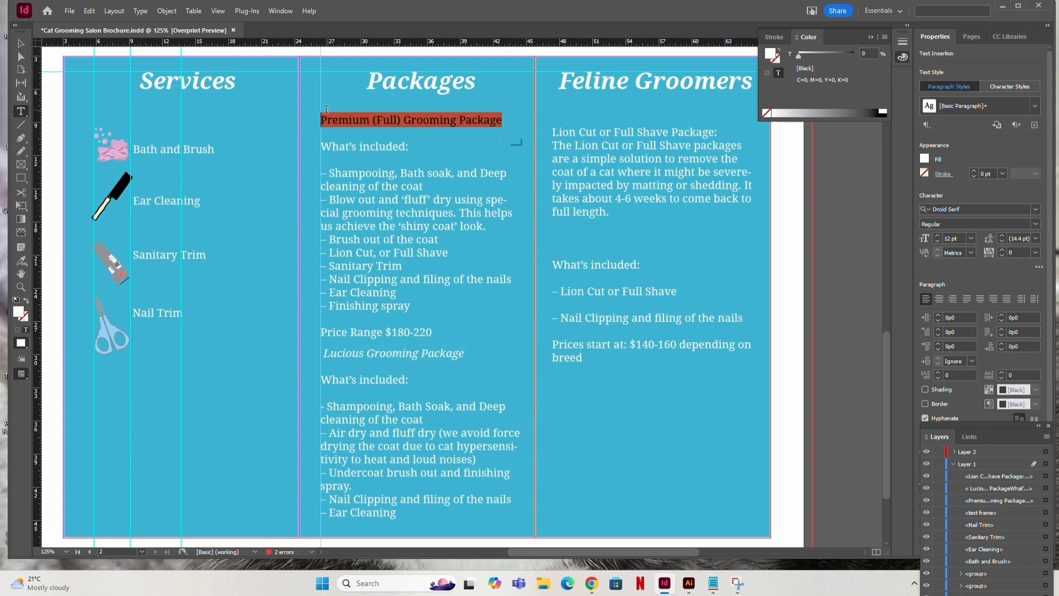
left_click(1034, 226)
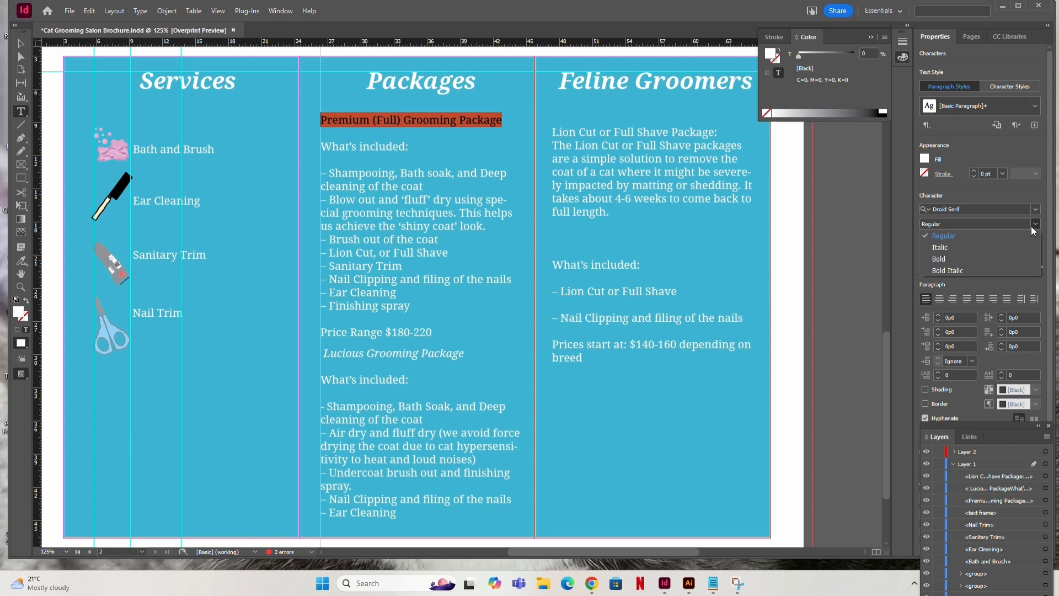
left_click(1003, 249)
left_click(368, 279)
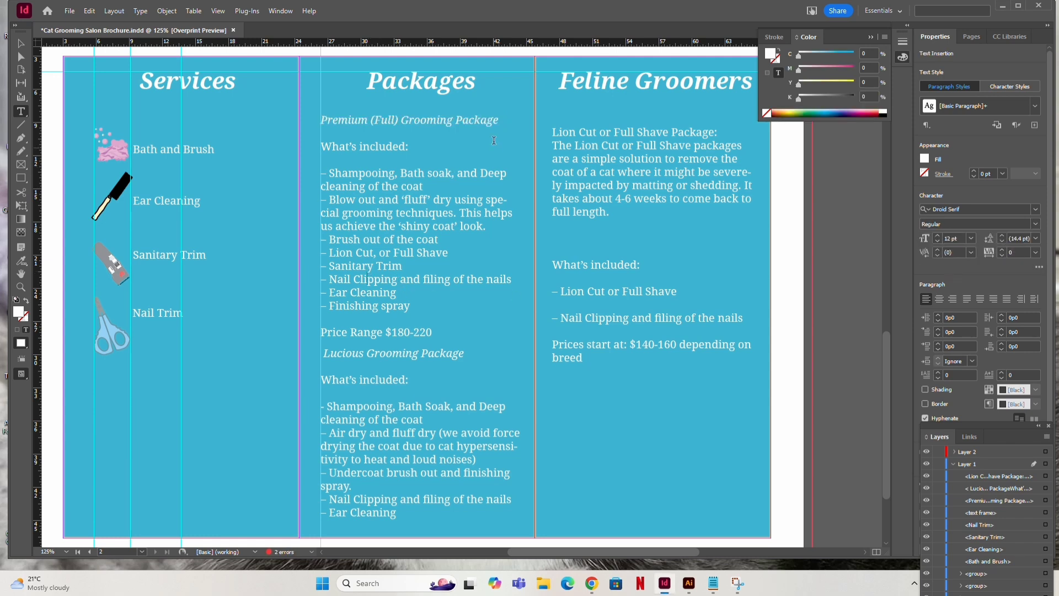
Increase the font size of the Premium (Full) and Lucious Grooming Package headings to 13 pt.
mouse_move(493, 131)
left_mouse_down()
mouse_move(359, 121)
mouse_move(453, 121)
mouse_move(493, 137)
left_mouse_up()
left_click(359, 120)
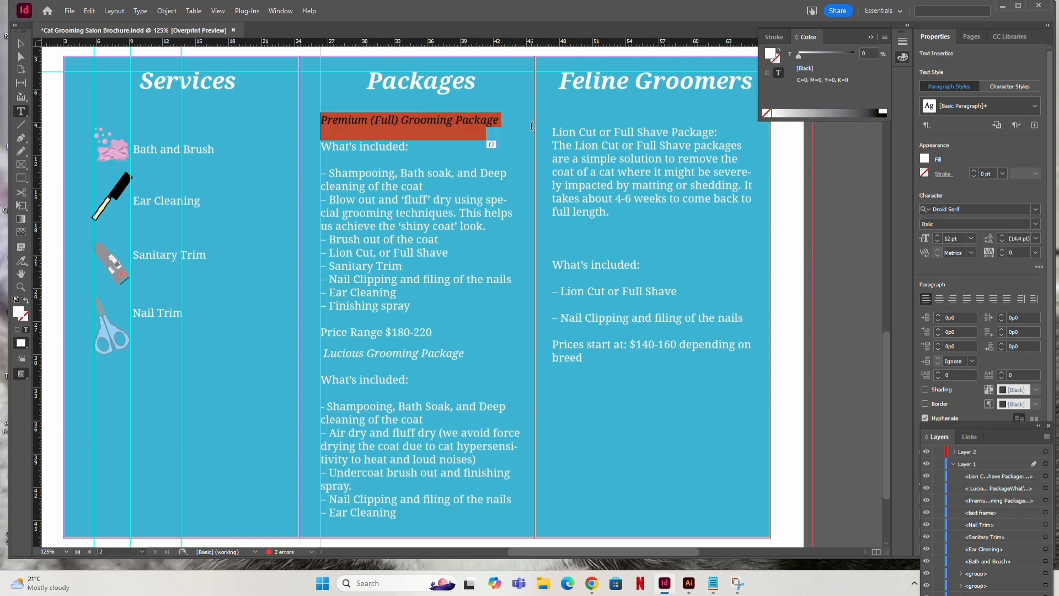
left_click(939, 237)
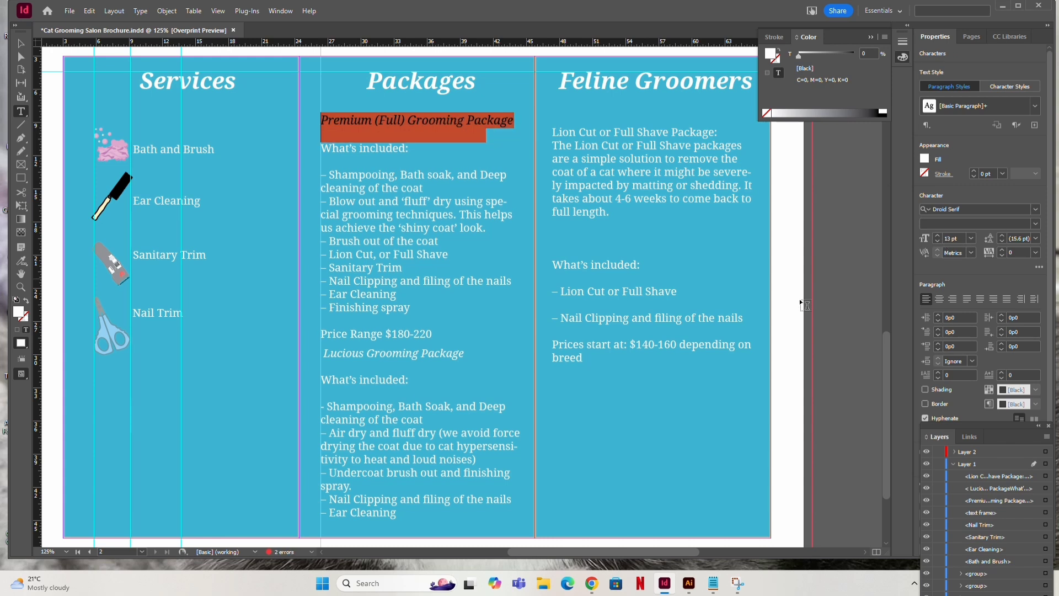
left_click(478, 372)
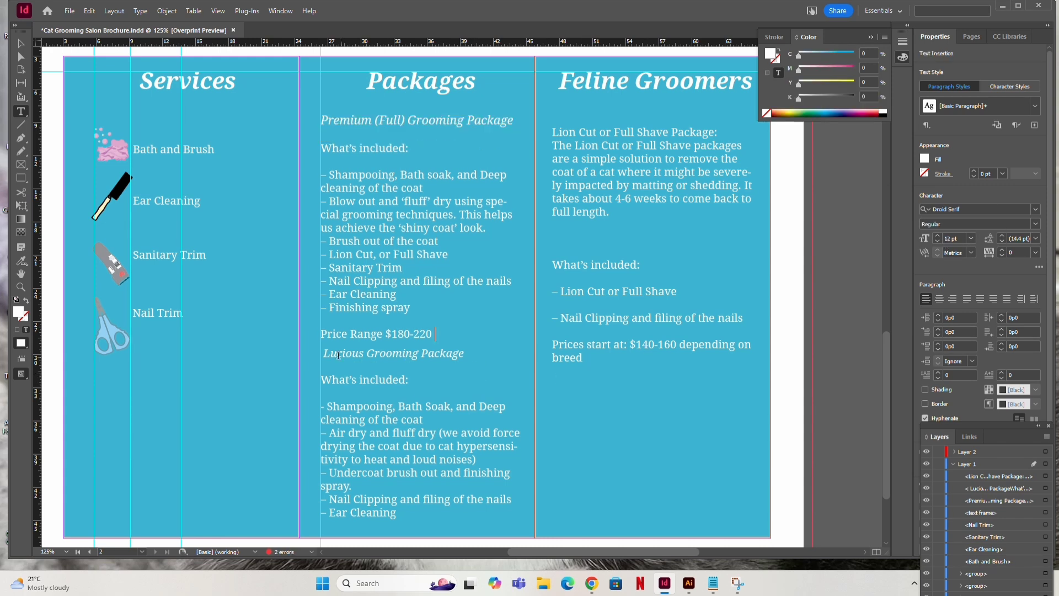
left_click_drag(323, 353, 484, 360)
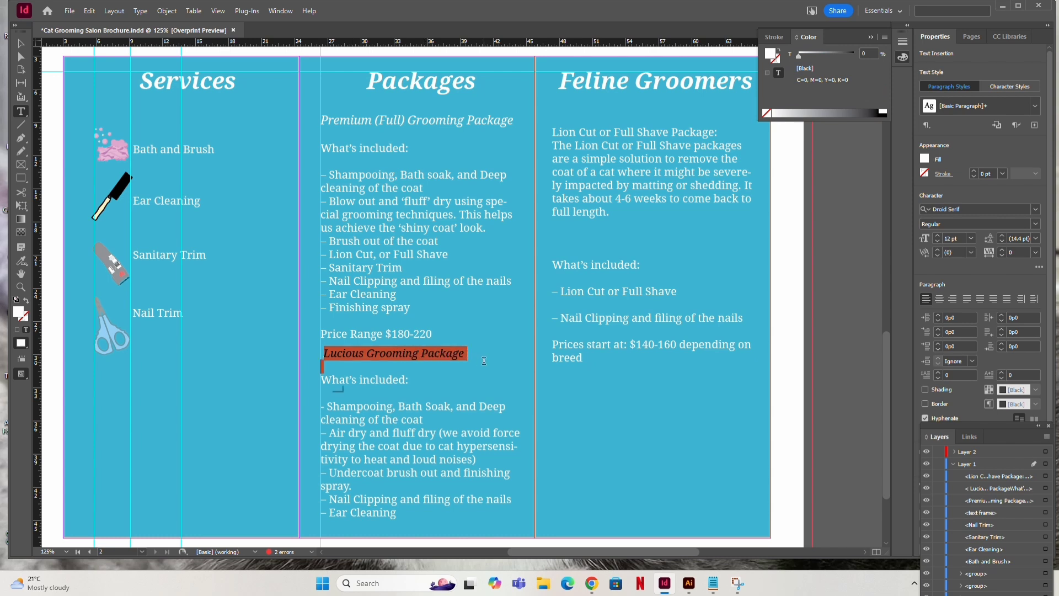
left_click(938, 236)
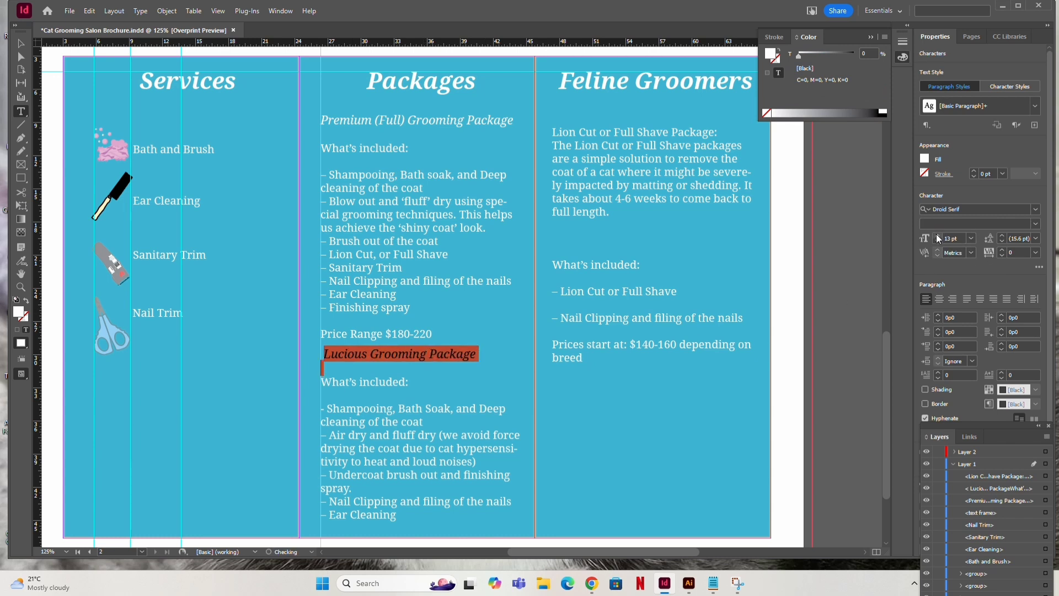
left_click(488, 326)
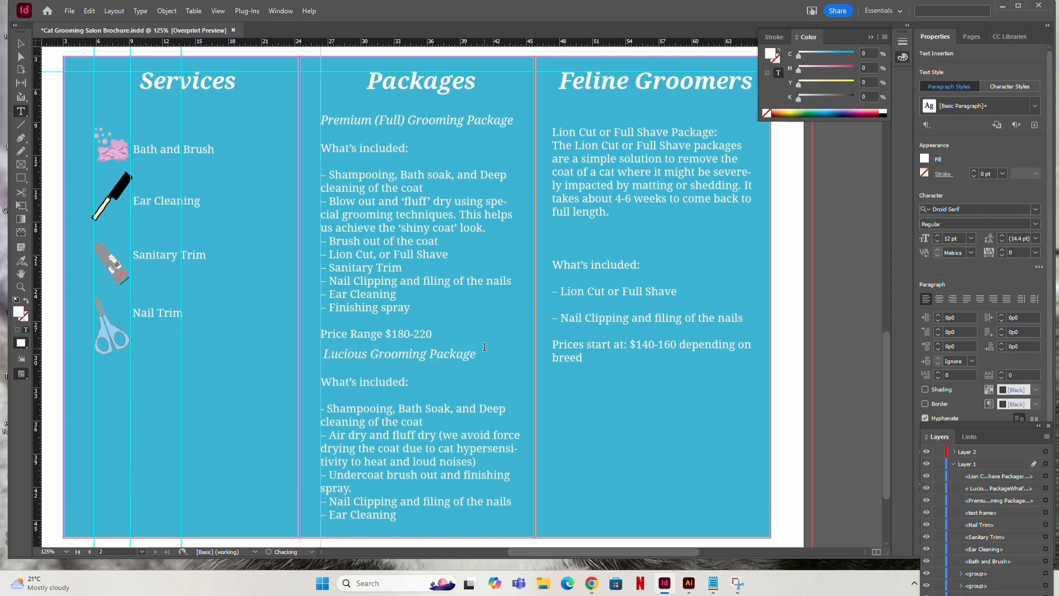
Add the line "Price: $150" below the Ear Cleaning item at the end of the Lucious Grooming Package text.
left_click(409, 352)
key("Escape")
left_click_drag(386, 435, 386, 439)
double_click(386, 439)
scroll(444, 485, "down", 1)
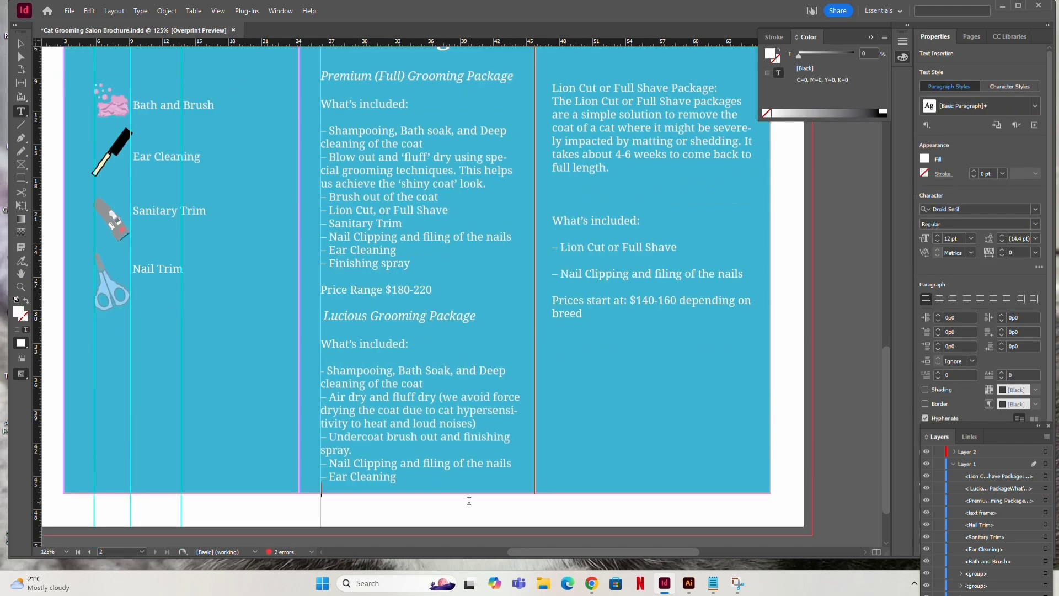
type("Price: $150")
left_click(366, 409)
Move the Lucious Grooming Package text frame up slightly so its price line fits inside the blue column.
left_click(21, 43)
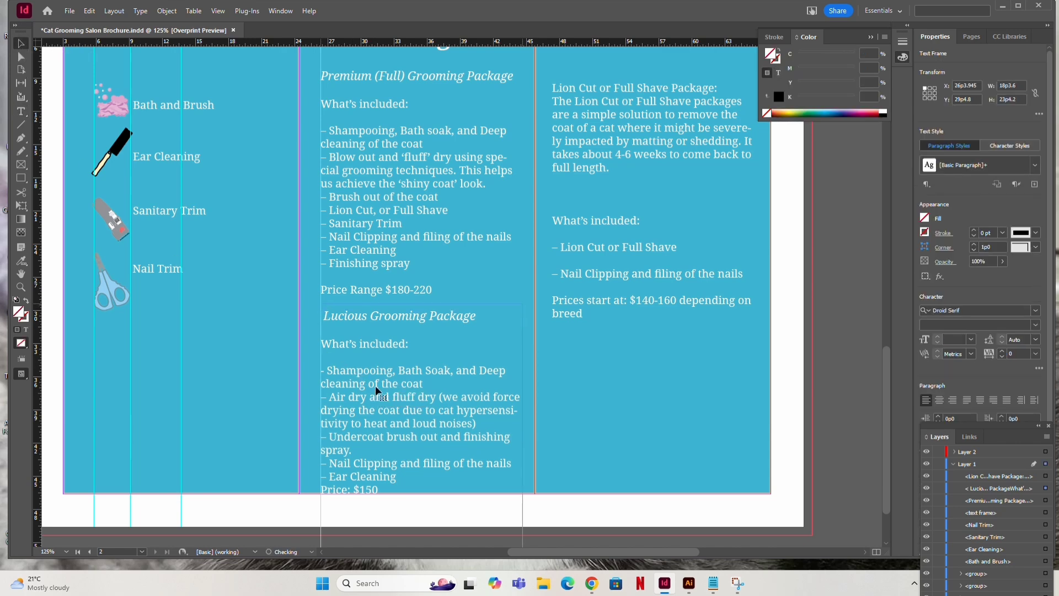
left_click_drag(376, 397, 377, 390)
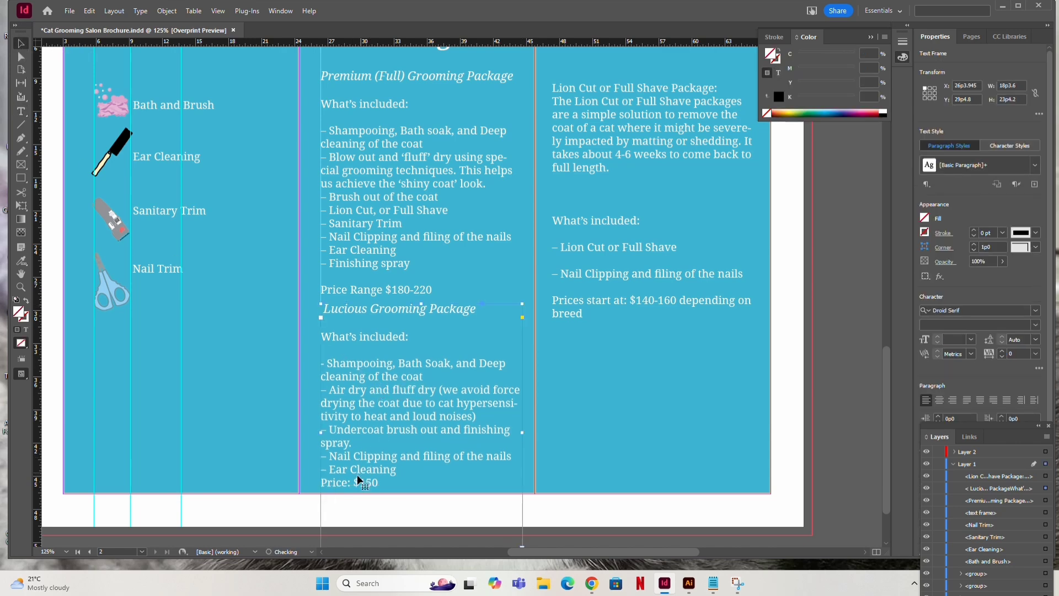
double_click(334, 480)
key("Escape")
Move the Premium (Full) Grooming Package text frame up to Y 7p6 and shift the Lucious Grooming Package frame slightly up beneath it.
scroll(374, 289, "up", 3)
left_click(375, 288)
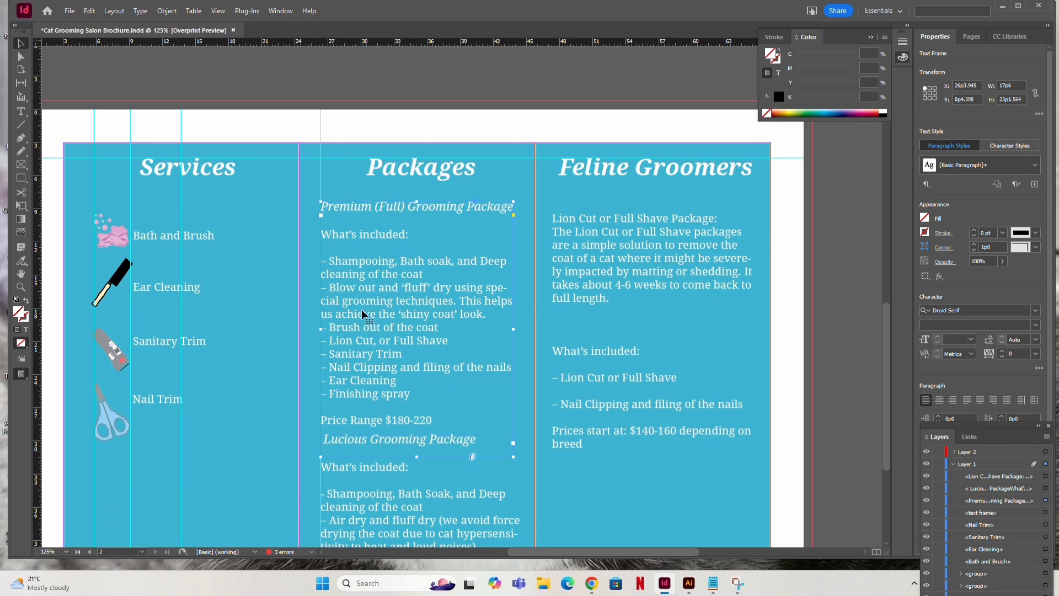
left_click_drag(362, 311, 363, 297)
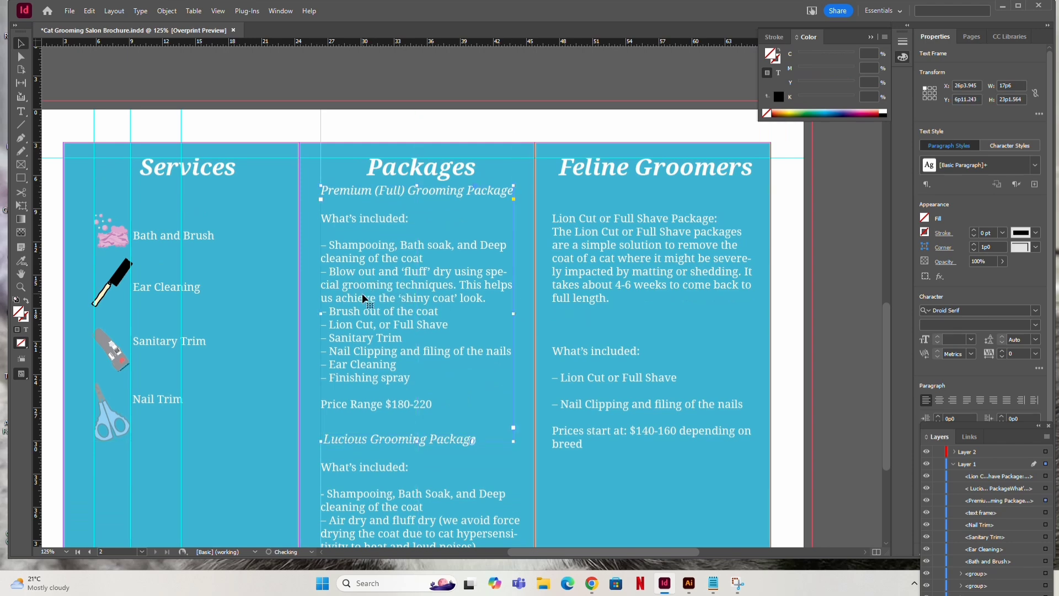
scroll(366, 303, "down", 4)
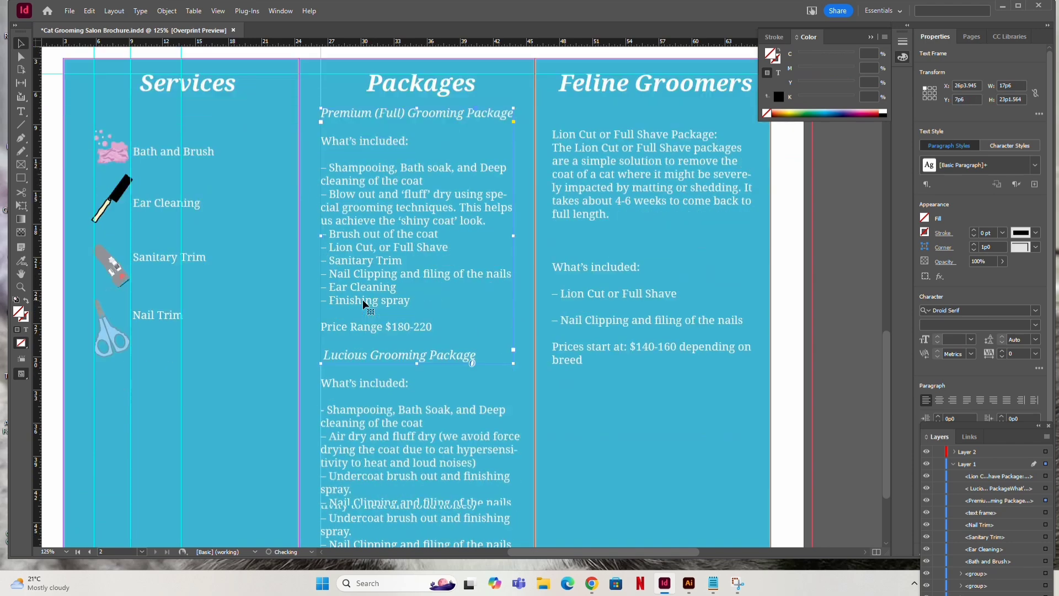
left_click_drag(389, 421, 385, 419)
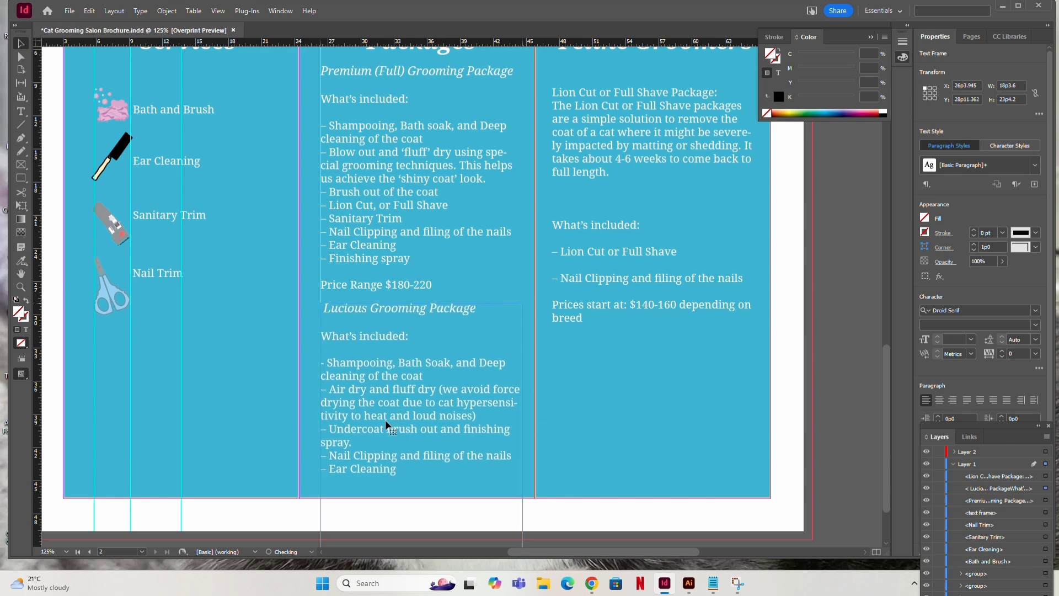
Add the line "Price: $150" below the Ear Cleaning item of the Lucious Grooming Package and extend its text frame's height to 18p0.
double_click(372, 469)
scroll(371, 469, "down", 2)
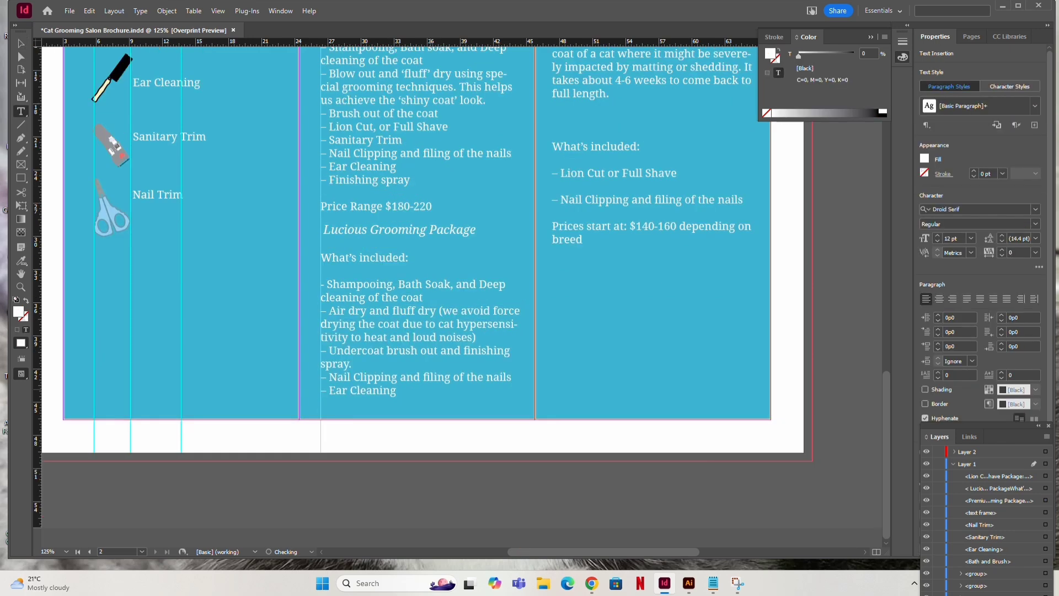
type("P")
key("BackSpace")
key("BackSpace")
key("Return")
type("Price")
key("BackSpace")
type(":")
type(" 15")
key("BackSpace")
key("BackSpace")
key("BackSpace")
type("$15")
key("Escape")
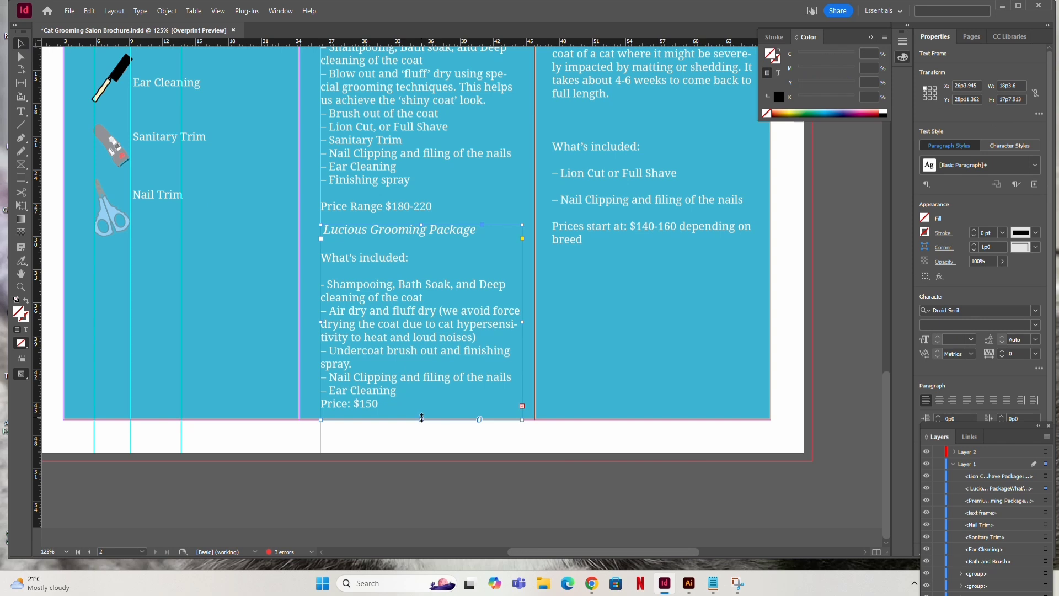
left_click_drag(422, 418, 421, 421)
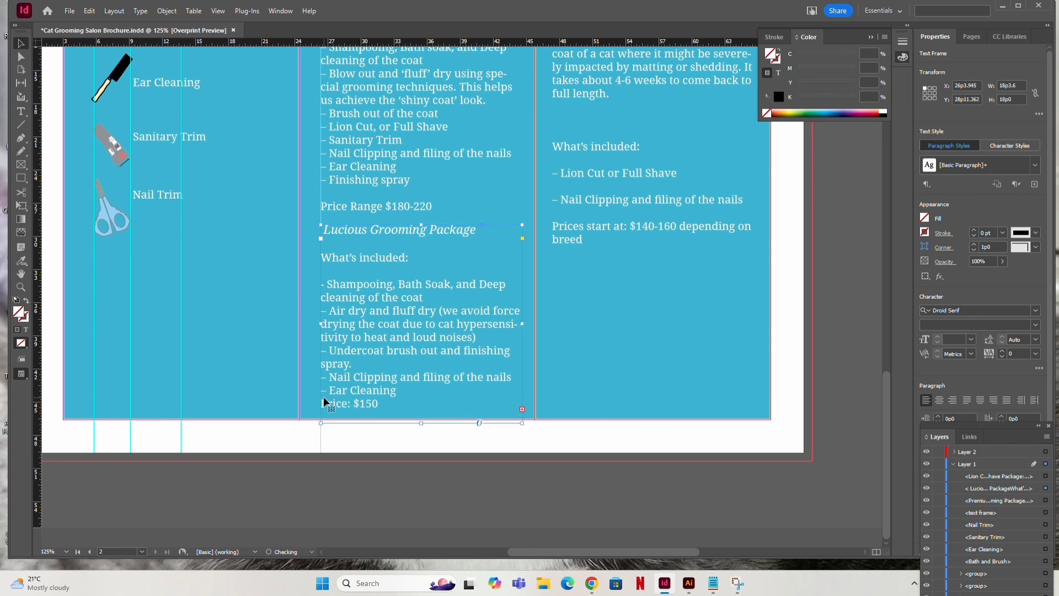
double_click(402, 392)
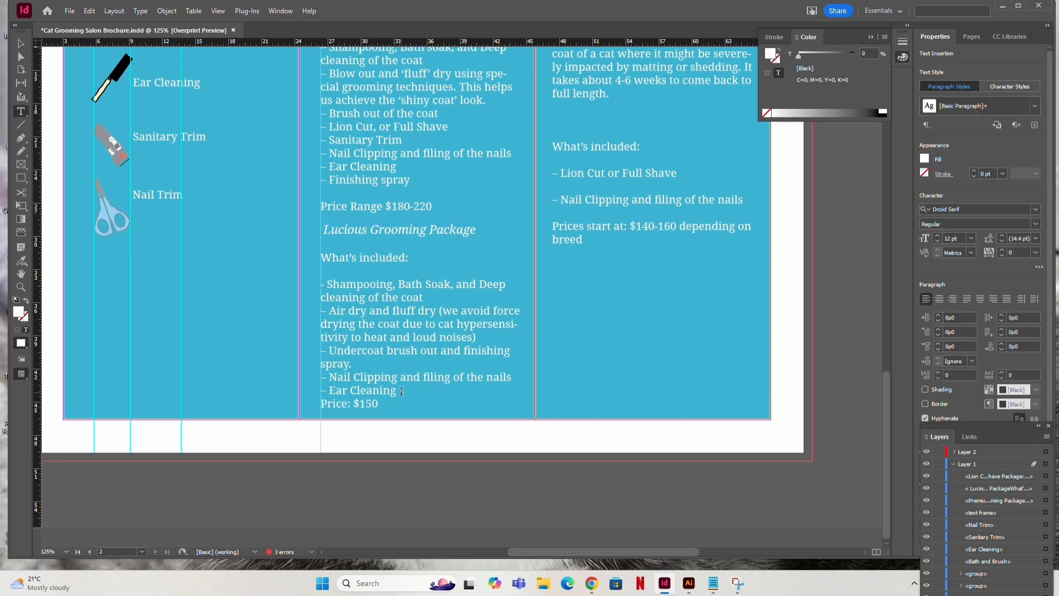
key("Return")
key("BackSpace")
Set the leading of the "Price: $150" line to 22 pt to separate it from the Ear Cleaning item.
left_click_drag(323, 405, 383, 409)
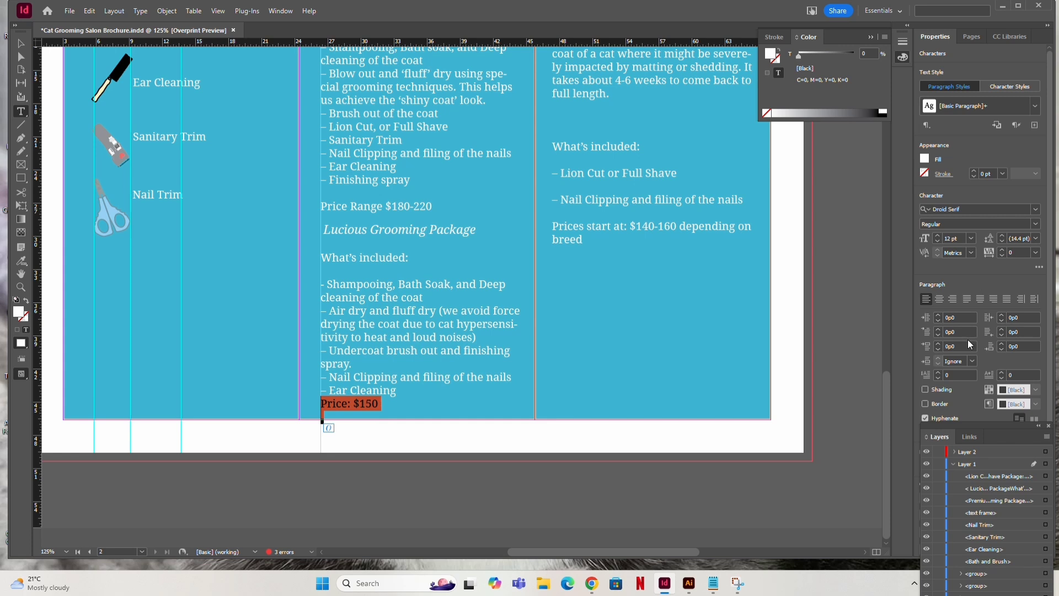
scroll(967, 339, "down", 1)
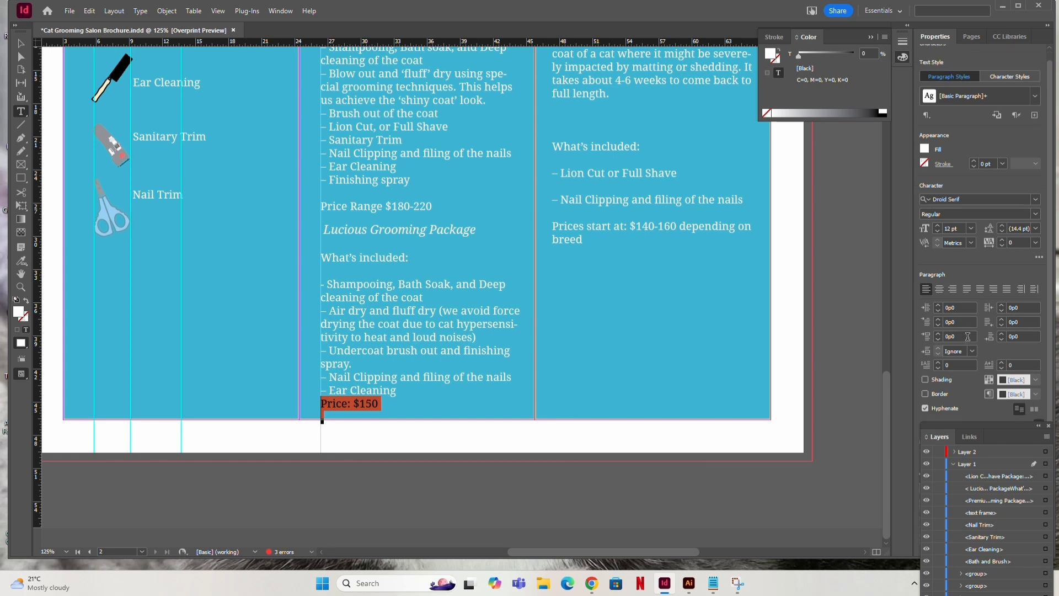
left_click(1001, 230)
left_click(1002, 226)
left_click(1003, 226)
left_click(1002, 226)
left_click(1002, 225)
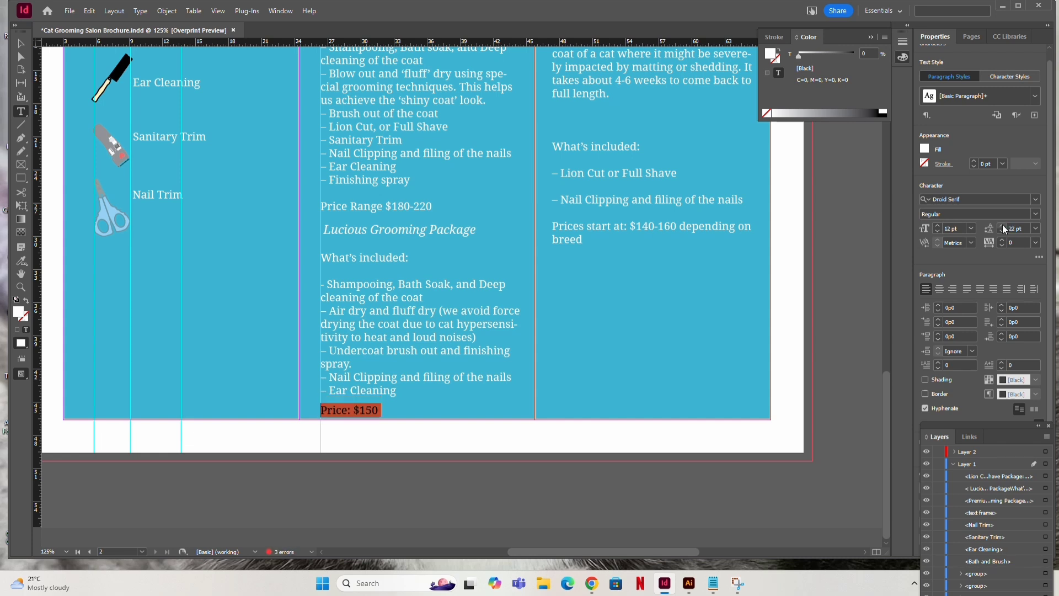
left_click(1002, 224)
left_click(1002, 231)
key("Escape")
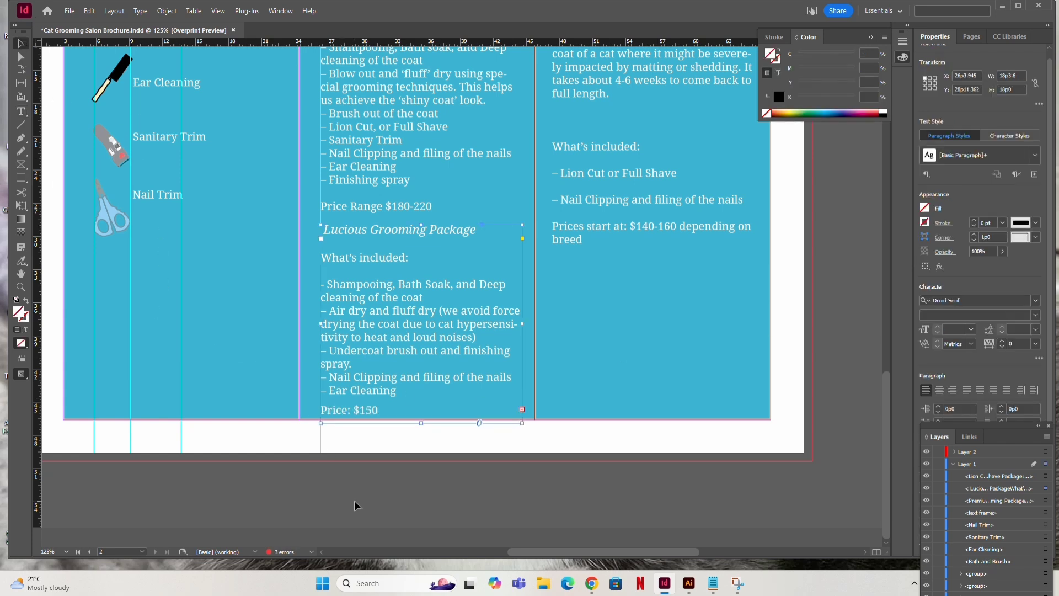
left_click(354, 501)
Set the leading of the price range line in the Premium (Full) Grooming Package text to 12 pt.
double_click(376, 209)
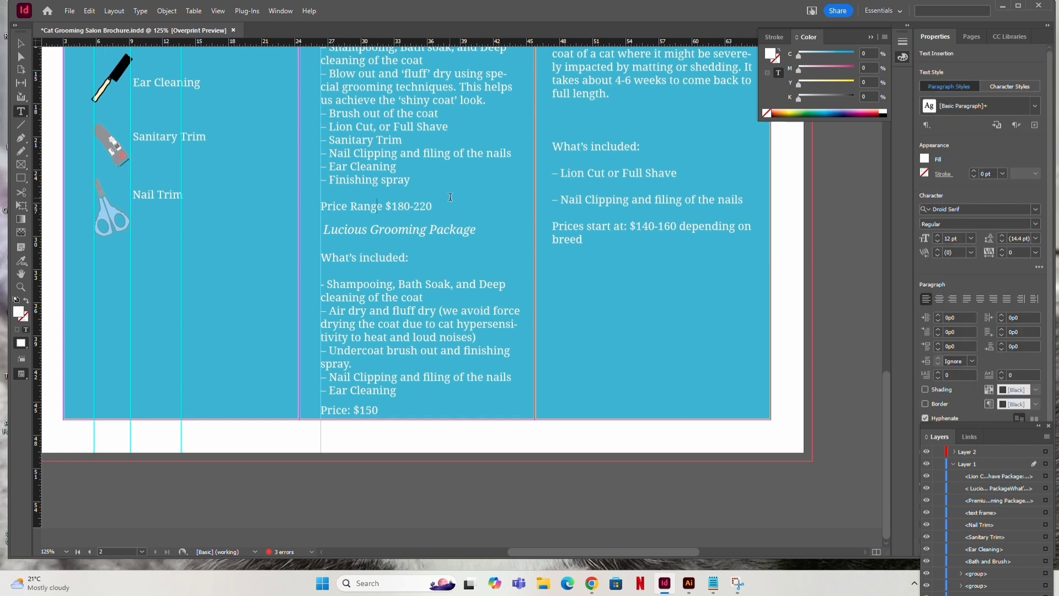
left_click(323, 207)
left_click(361, 411)
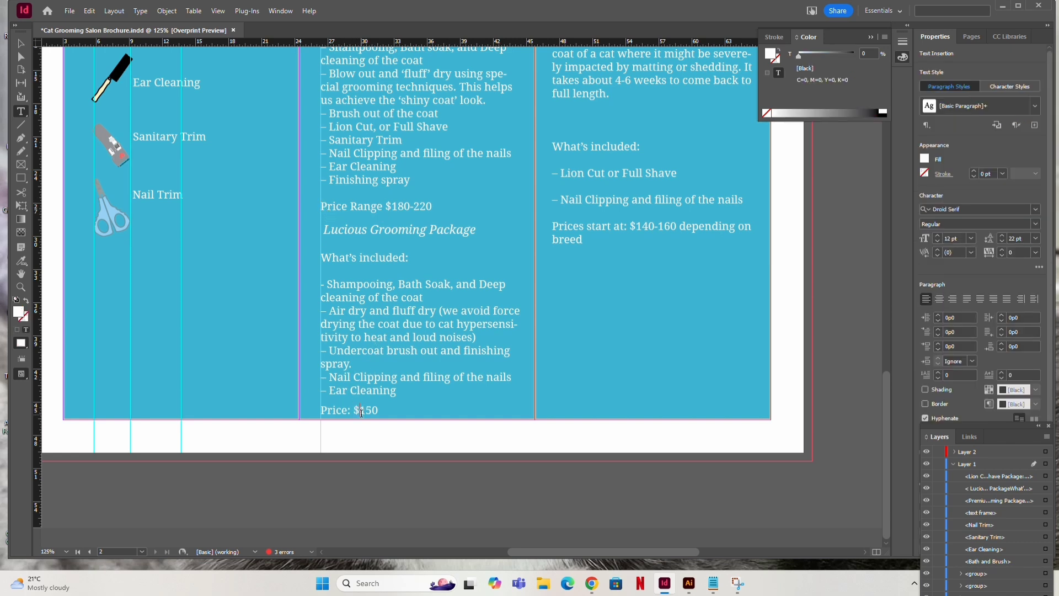
left_click(338, 206)
left_click_drag(323, 206, 439, 209)
left_click(1001, 234)
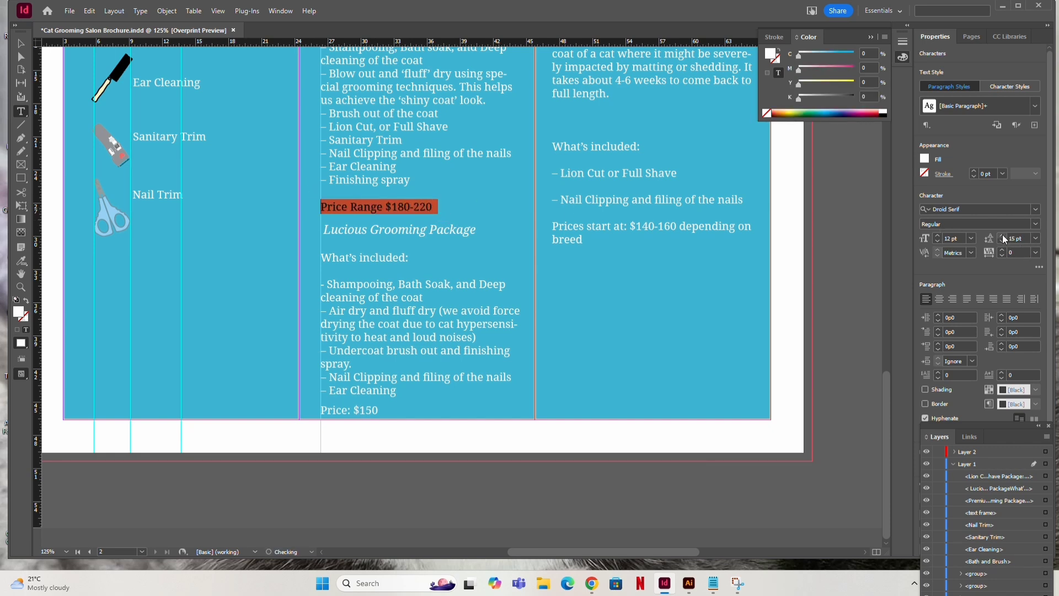
left_click(1002, 234)
left_click(1004, 240)
left_click(1004, 240)
left_click(1004, 241)
left_click(1004, 241)
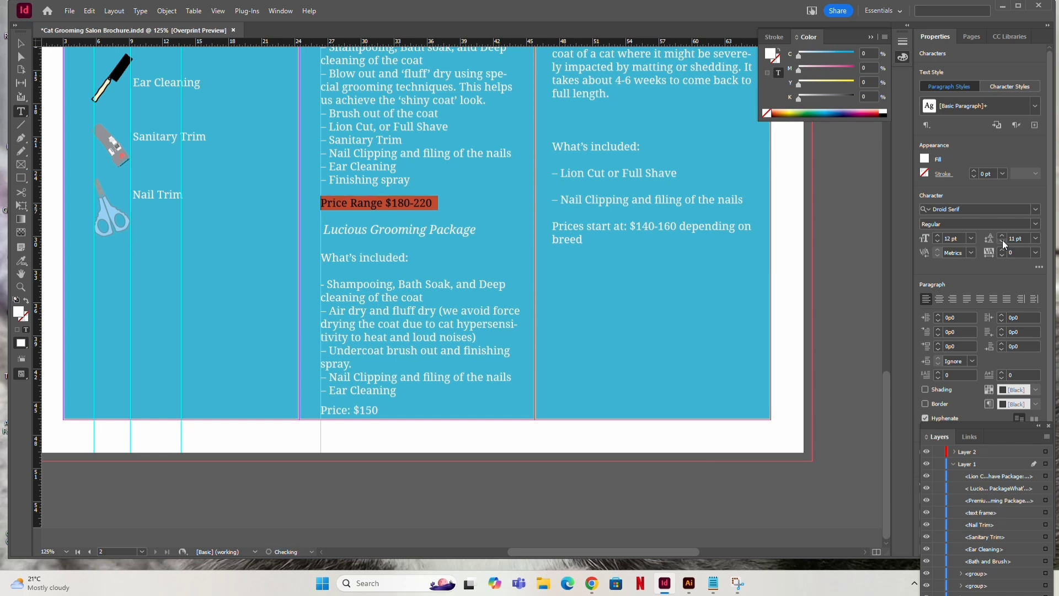
left_click(333, 463)
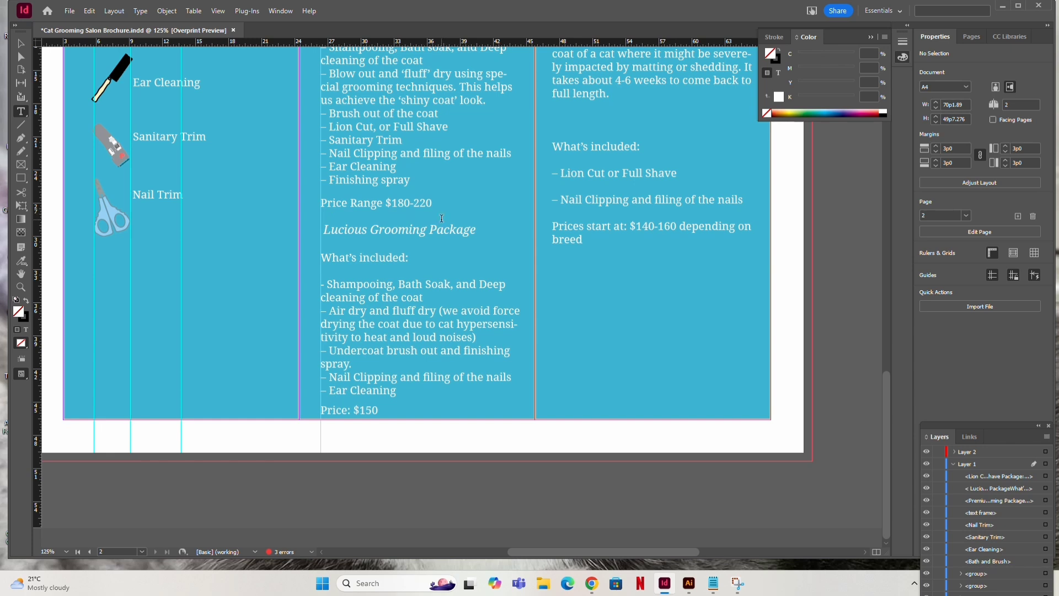
left_click_drag(431, 204, 320, 203)
left_click(1003, 236)
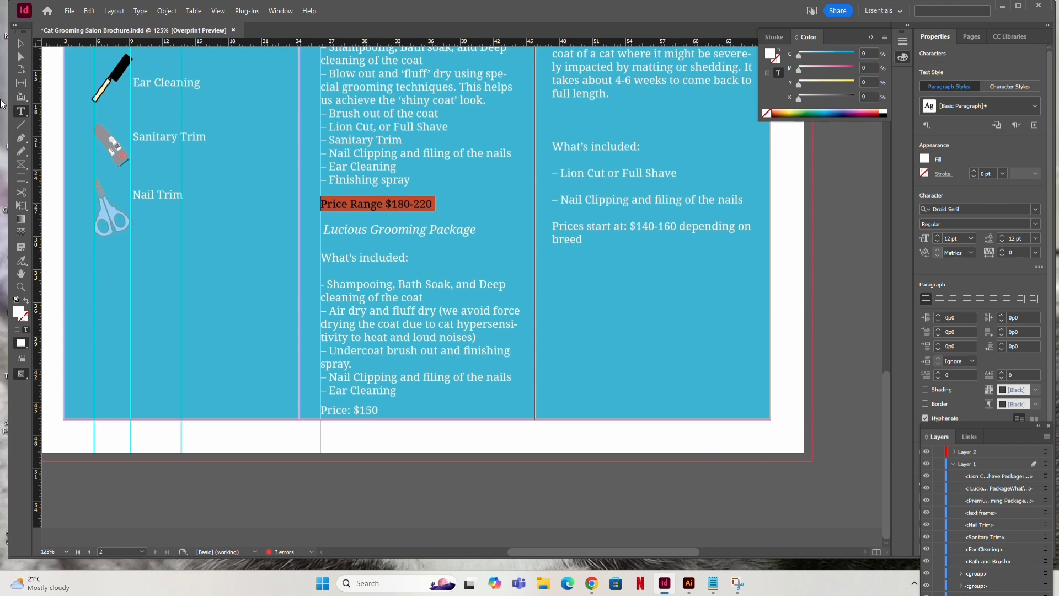
left_click(20, 44)
left_click(382, 501)
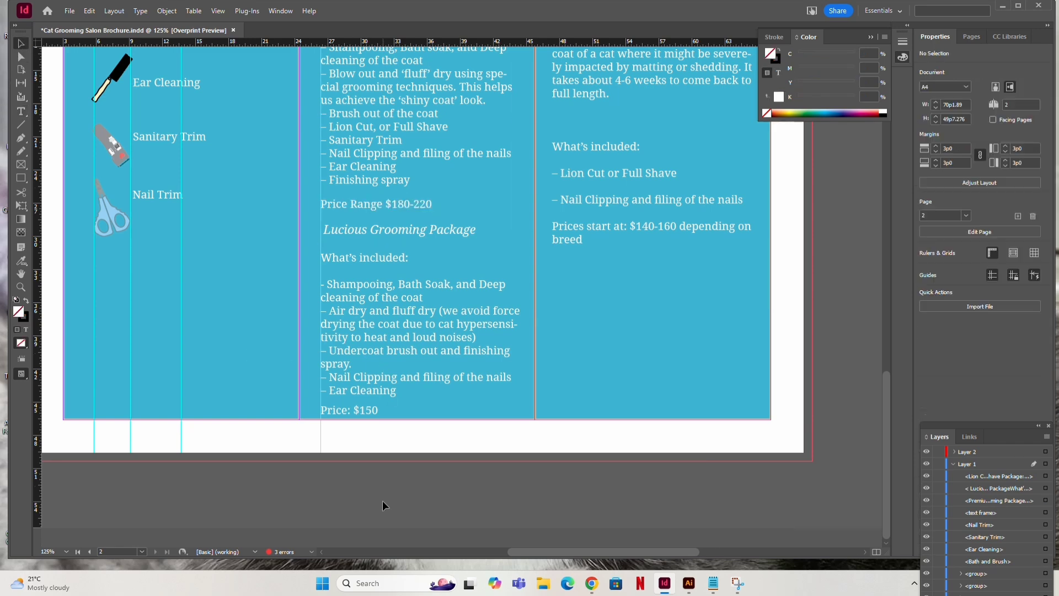
Replace the third column's "Feline Groomers" heading on the inside page with "Lion Package".
scroll(382, 501, "up", 3)
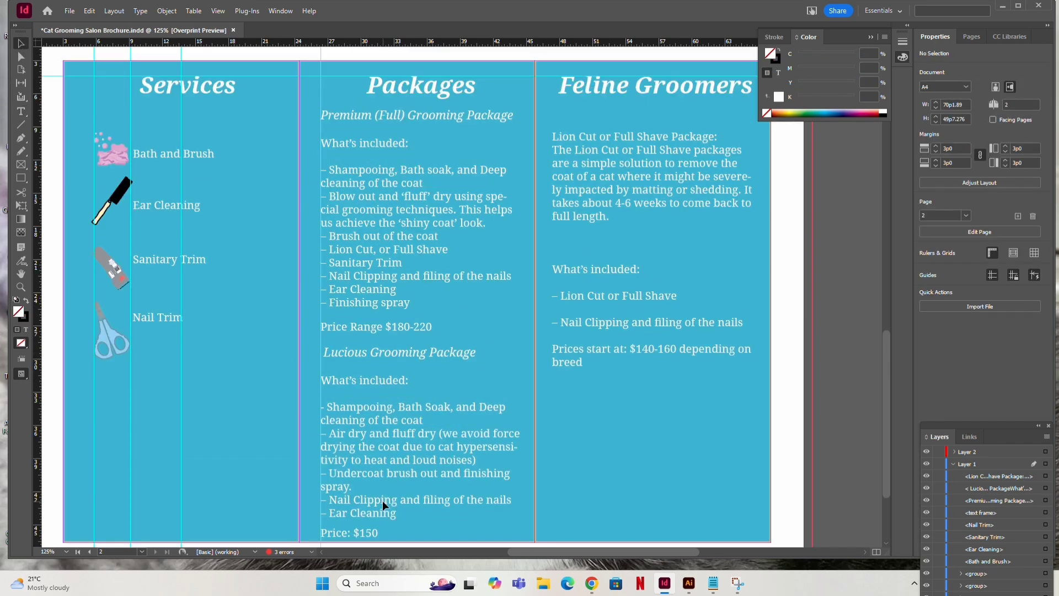
scroll(383, 500, "up", 12)
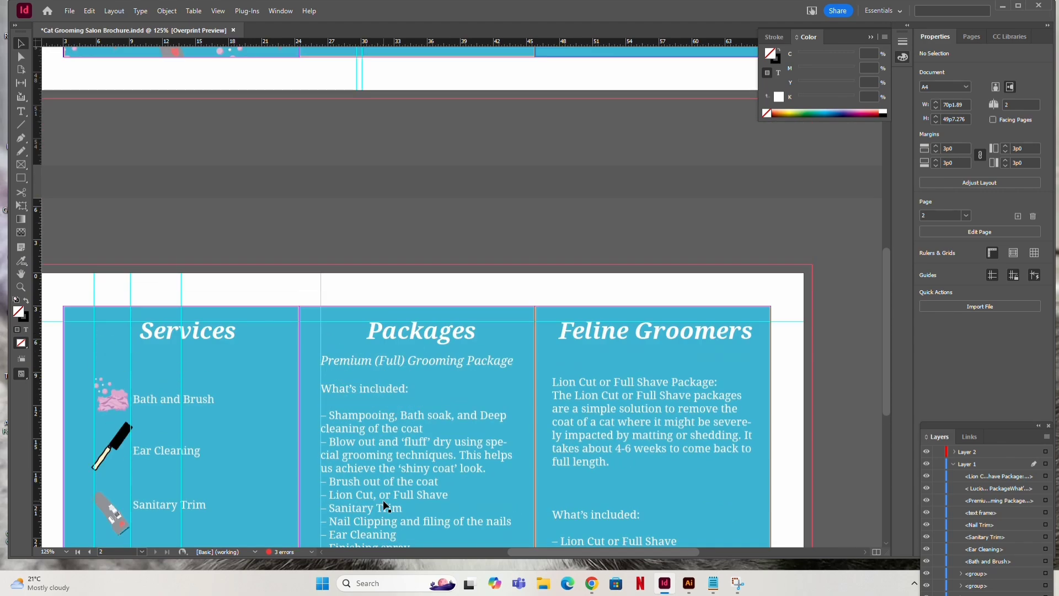
scroll(381, 501, "up", 3)
scroll(381, 496, "down", 14)
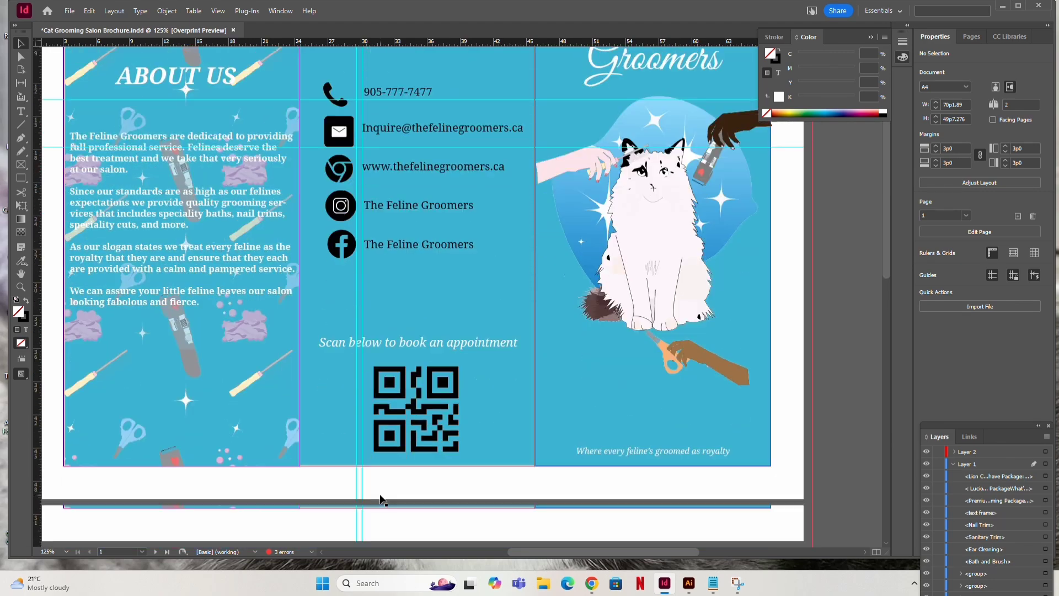
scroll(379, 492, "down", 5)
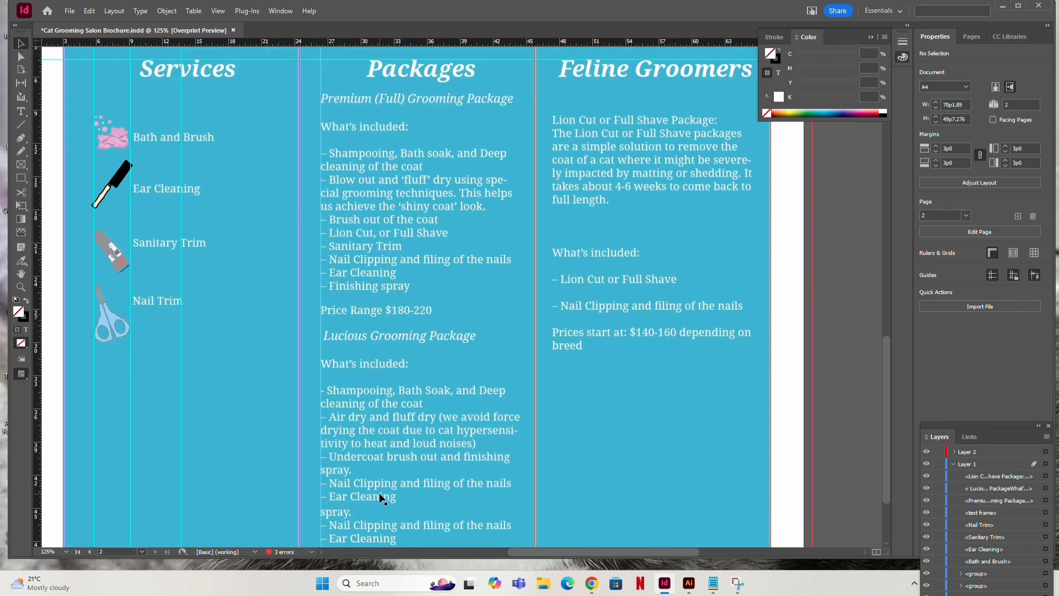
left_click_drag(607, 425, 504, 429)
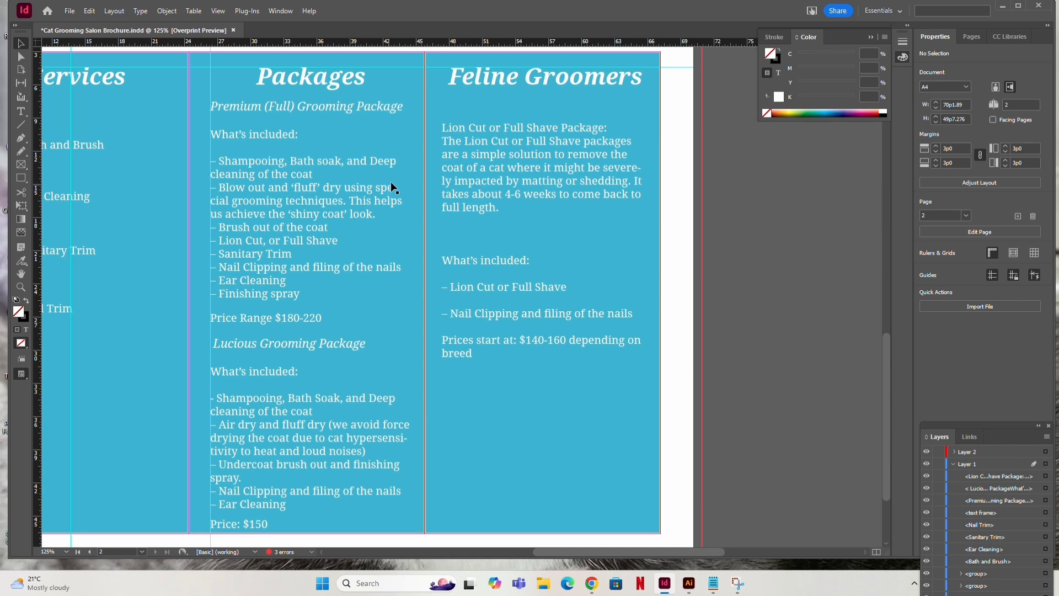
double_click(569, 77)
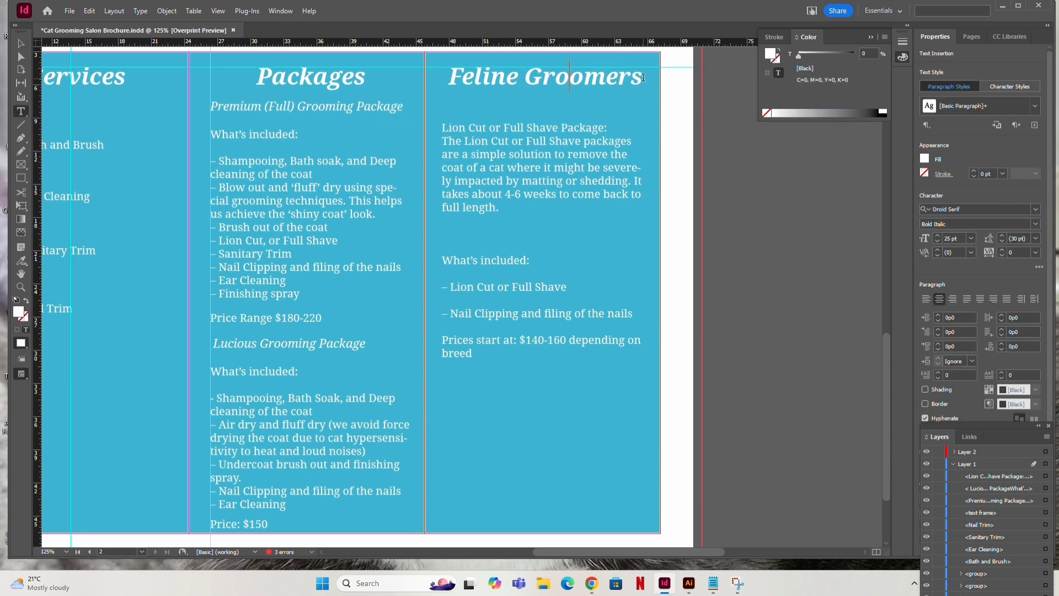
left_click_drag(643, 78, 454, 76)
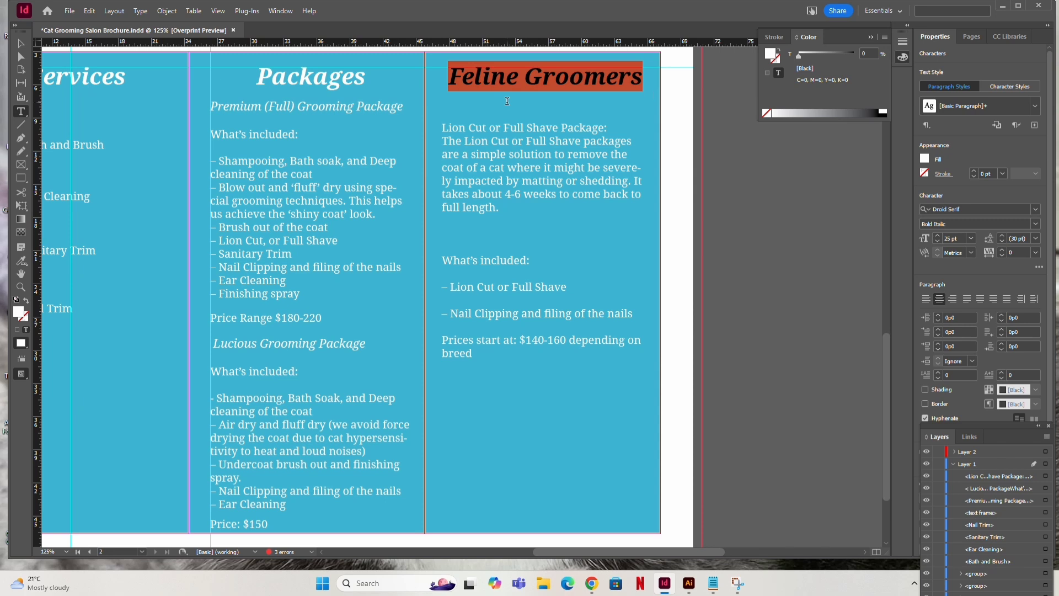
type("F")
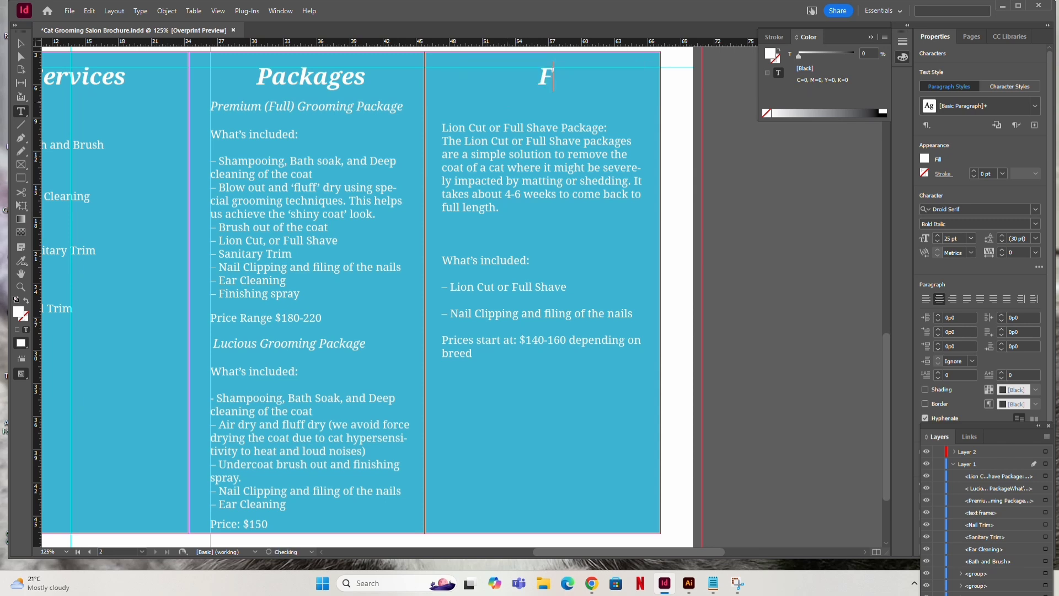
type("inal Package")
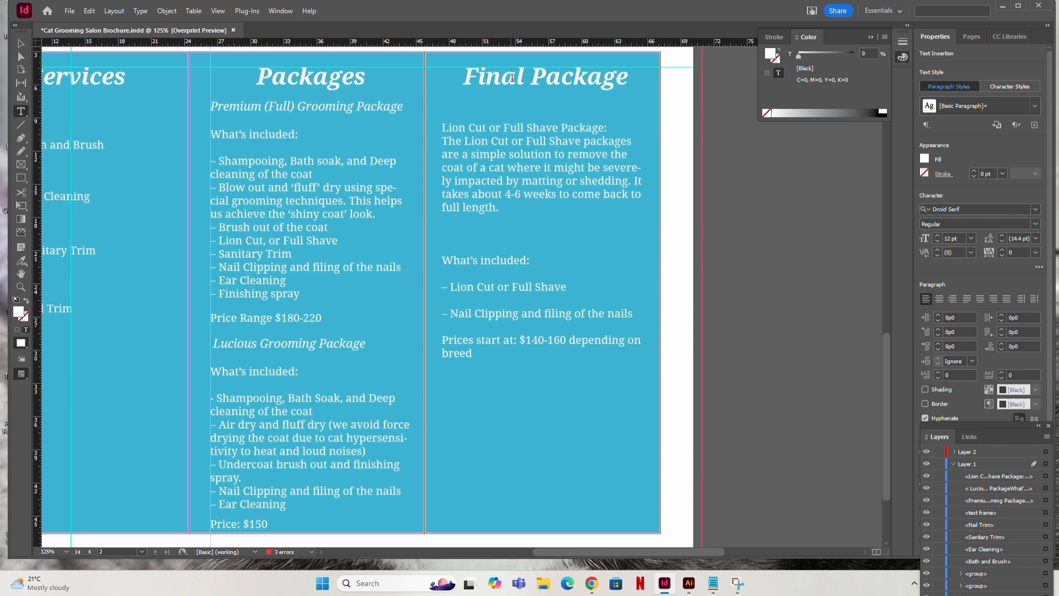
left_click_drag(525, 76, 420, 76)
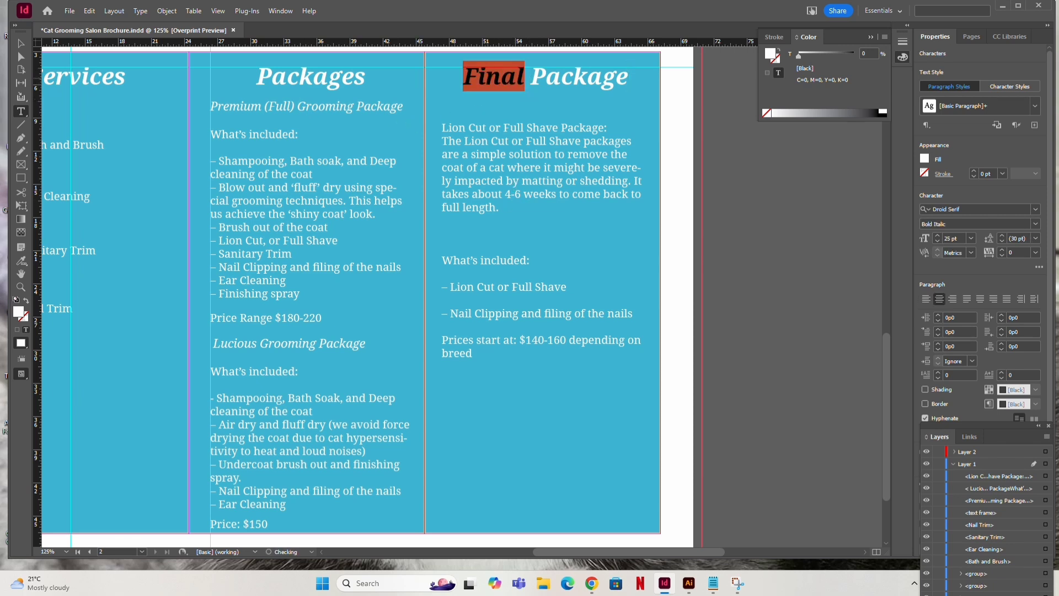
type("Lion")
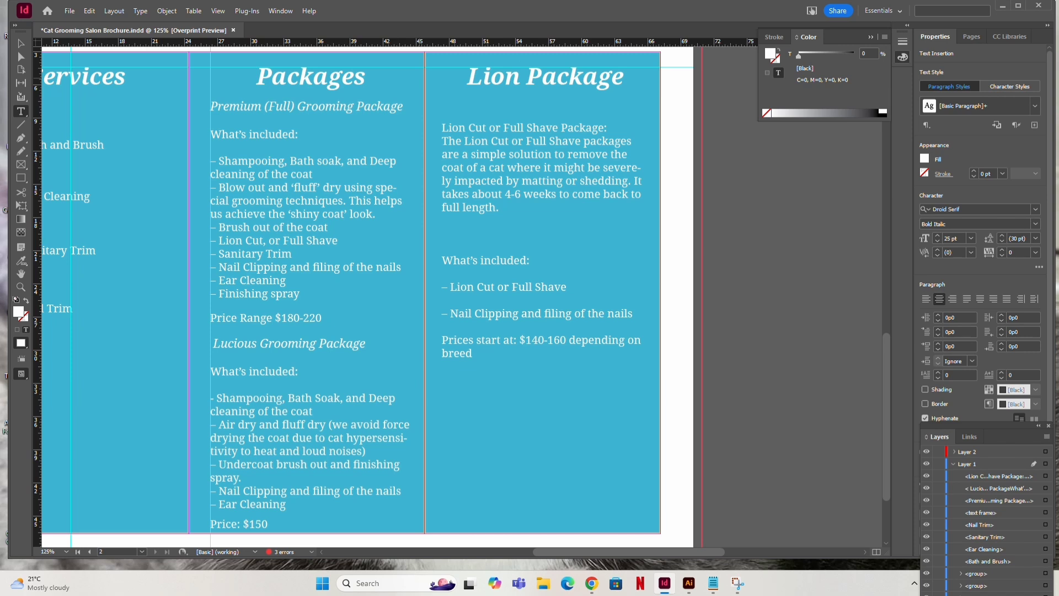
left_click_drag(442, 127, 504, 213)
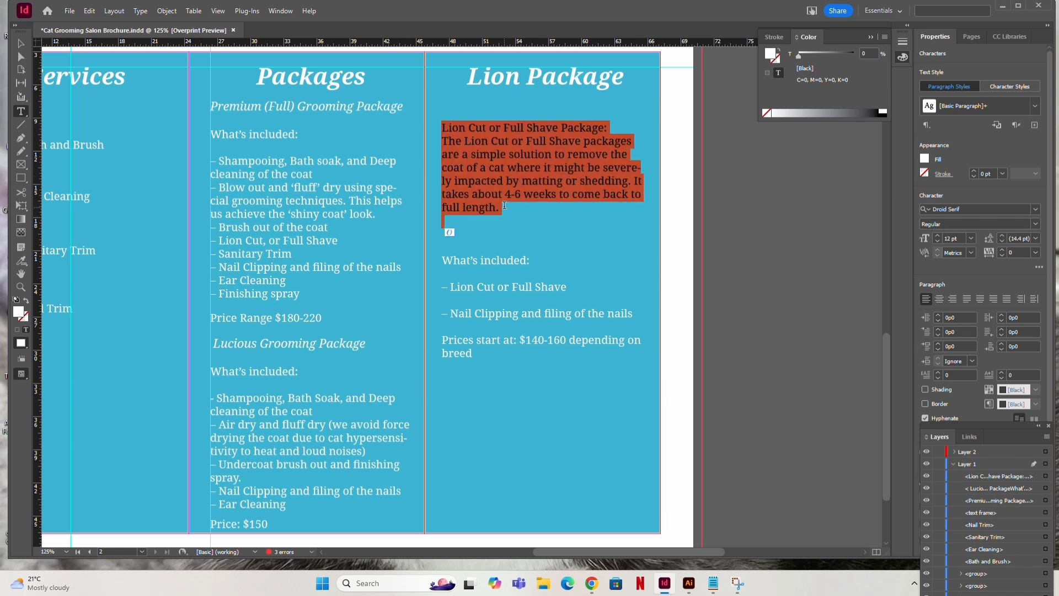
left_click(505, 202)
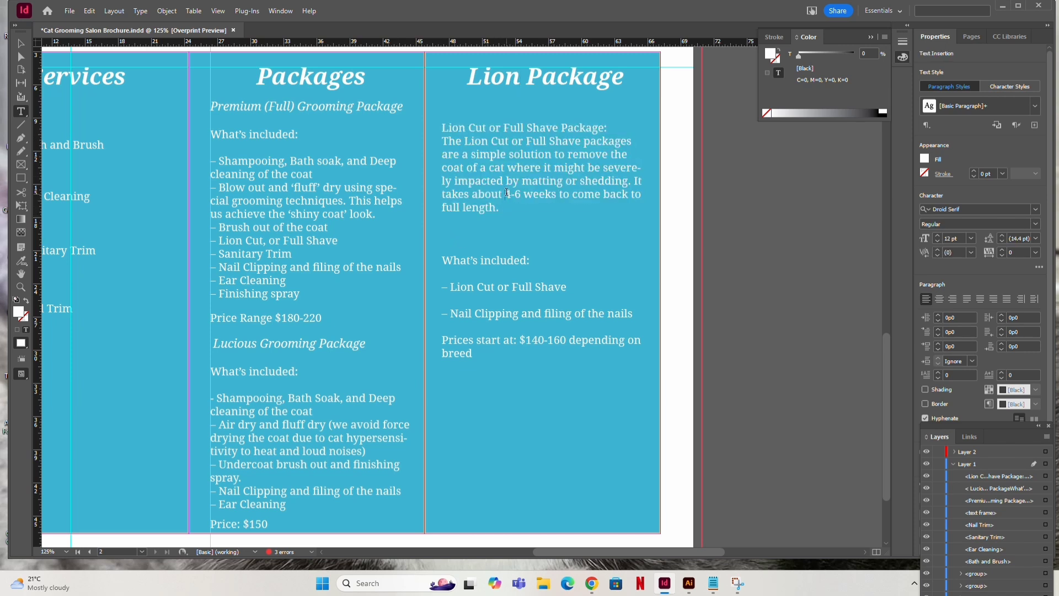
left_click(442, 129)
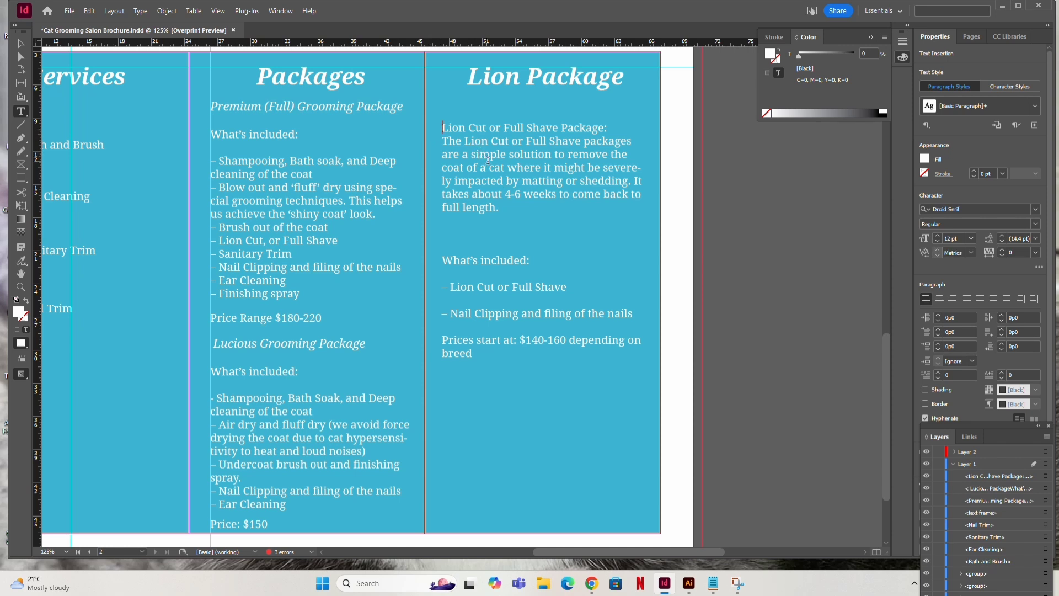
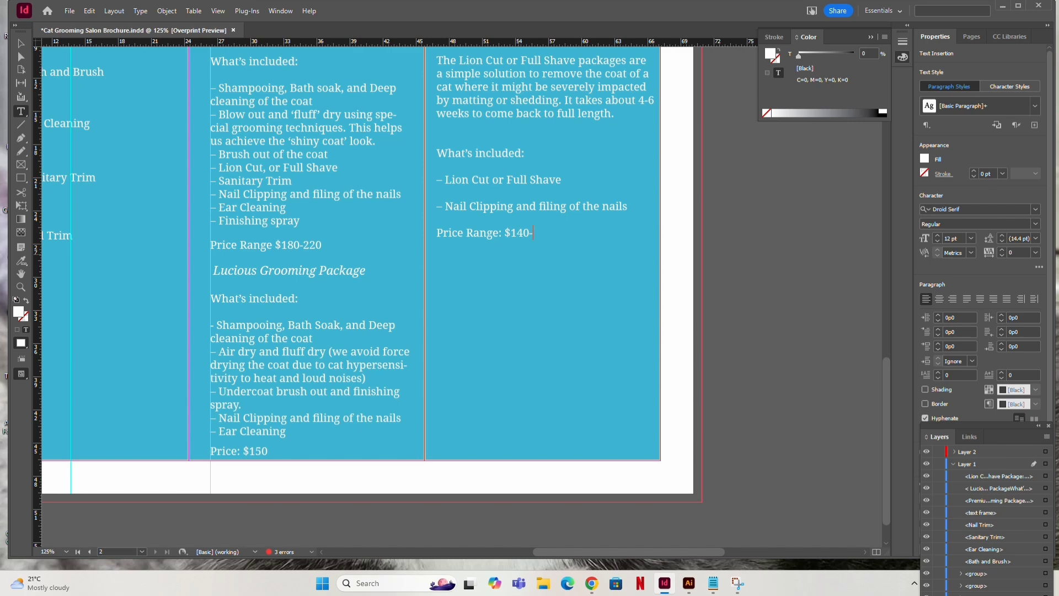
Complete the Lion Package price line as "Price Range: $140-$160" and write the Premium package's range as "$180-$220".
type("16")
key("ctrl+minus")
key("ctrl+minus")
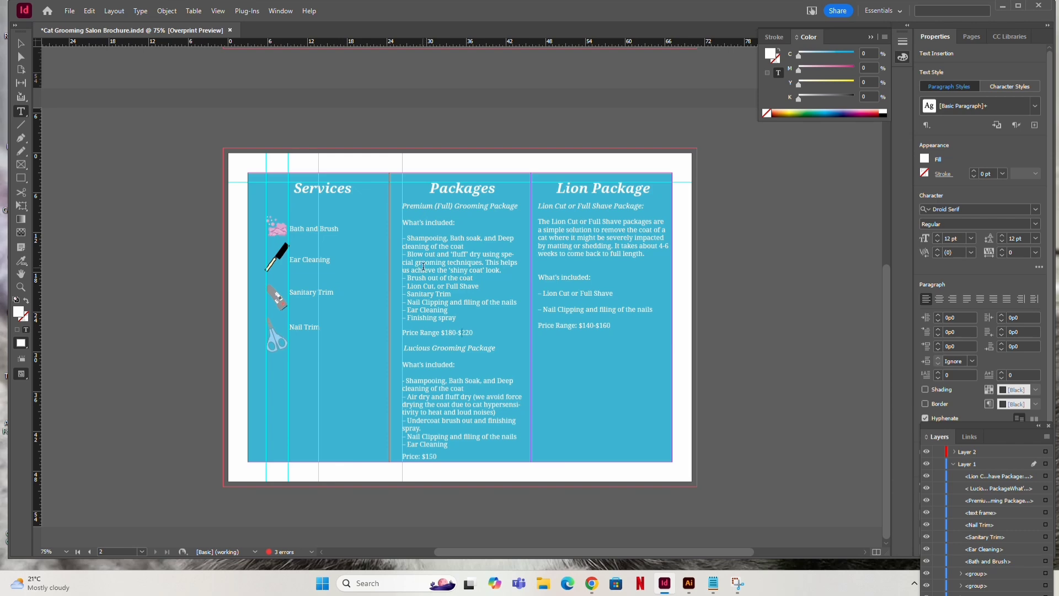
Draw a small circle about 1p1.8 wide beside the Nail Trim item in the Services column with the Ellipse tool.
key("ctrl+equal")
key("ctrl+equal")
key("ctrl+equal")
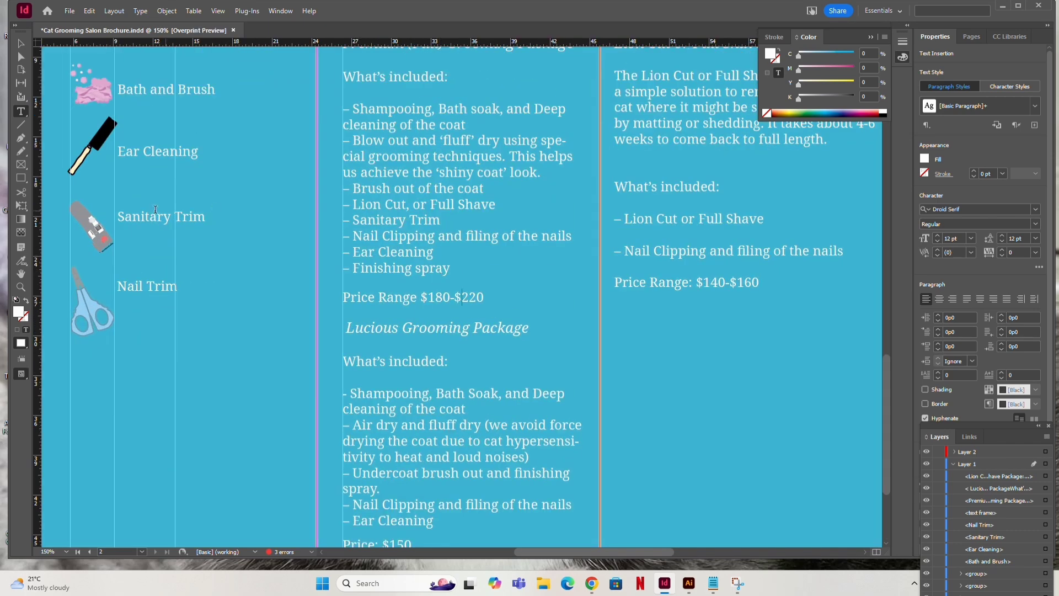
left_click(21, 179)
left_click_drag(22, 179, 47, 204)
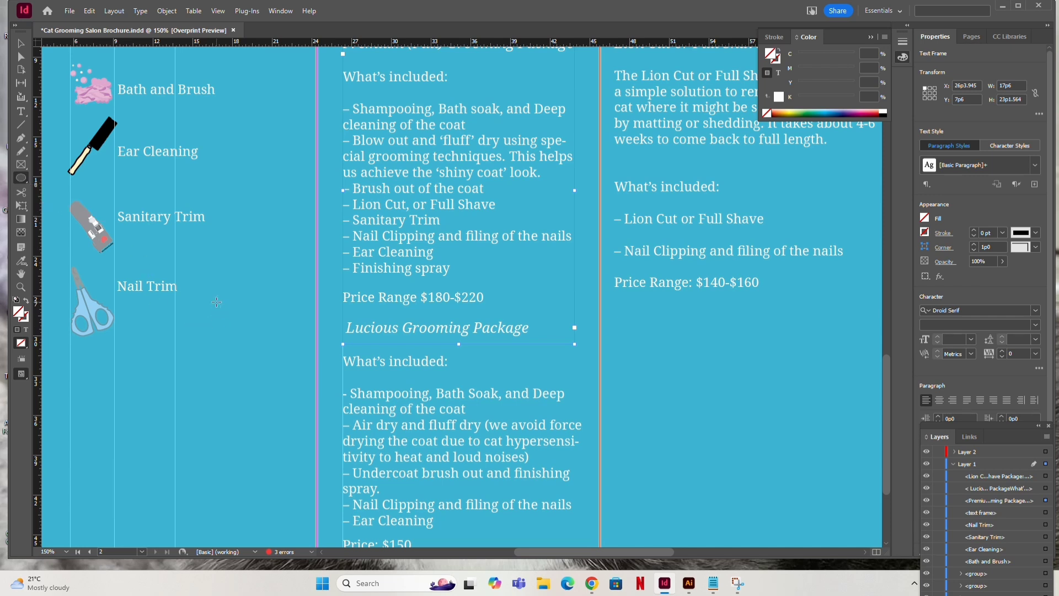
left_click_drag(216, 302, 233, 325)
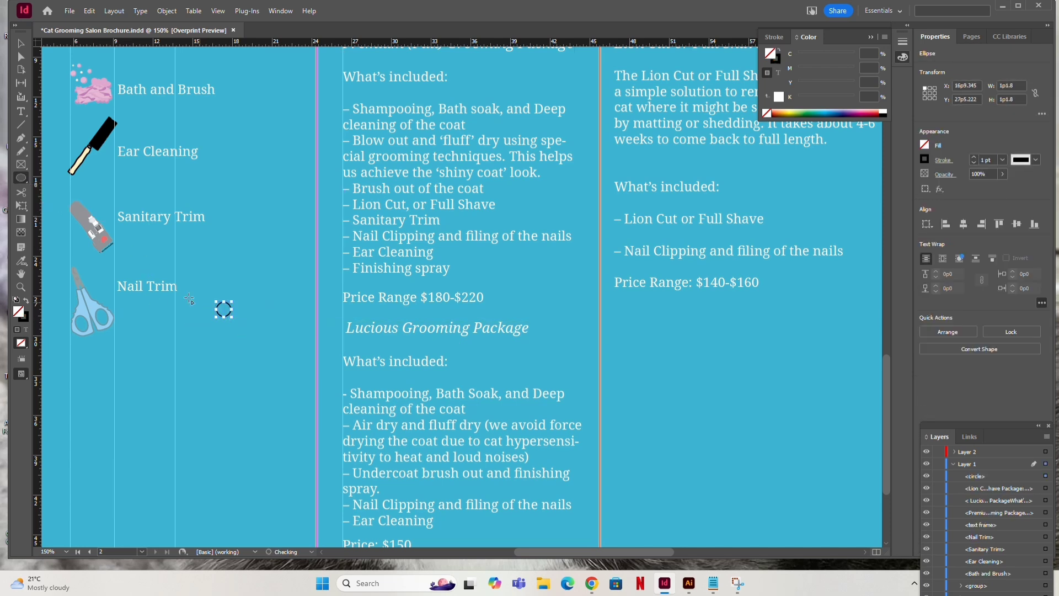
Fill the small circle with the off-white color fff0ee and set its stroke to None.
double_click(20, 312)
left_click_drag(149, 160, 168, 160)
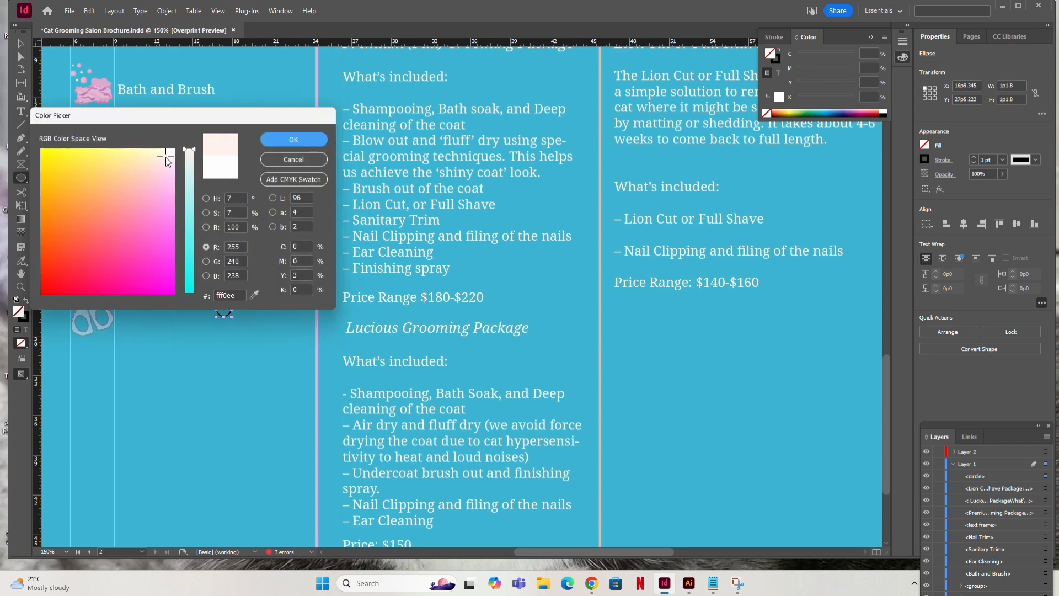
left_click(272, 141)
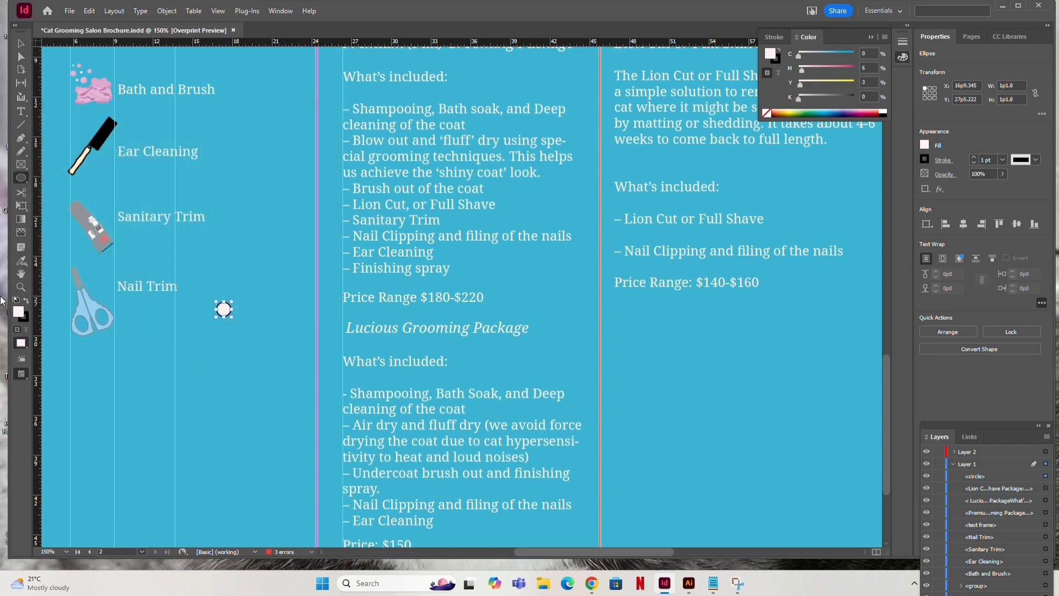
double_click(25, 318)
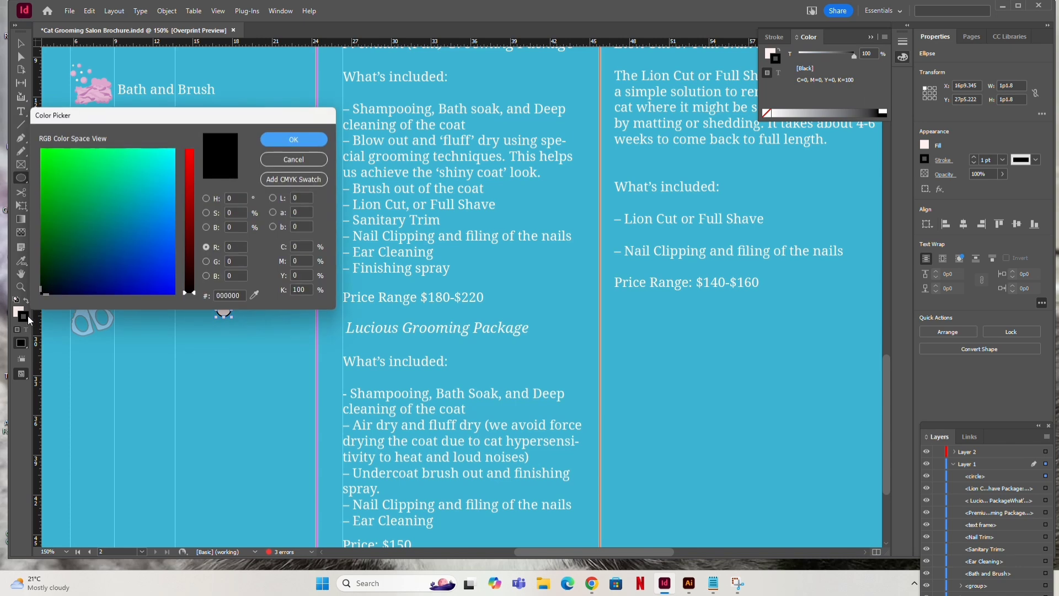
left_click(294, 160)
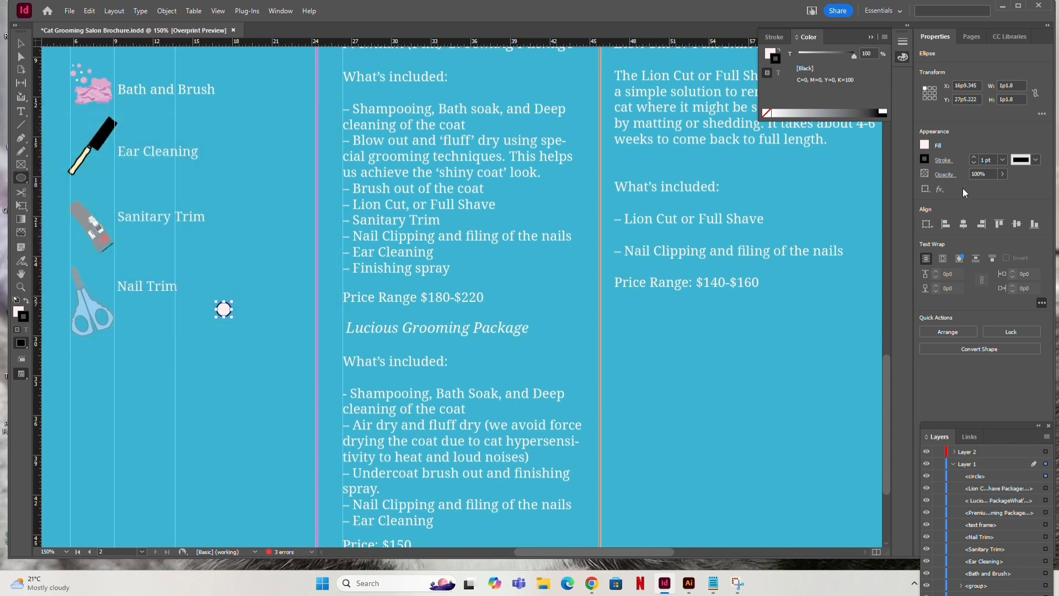
left_click(926, 160)
left_click(828, 232)
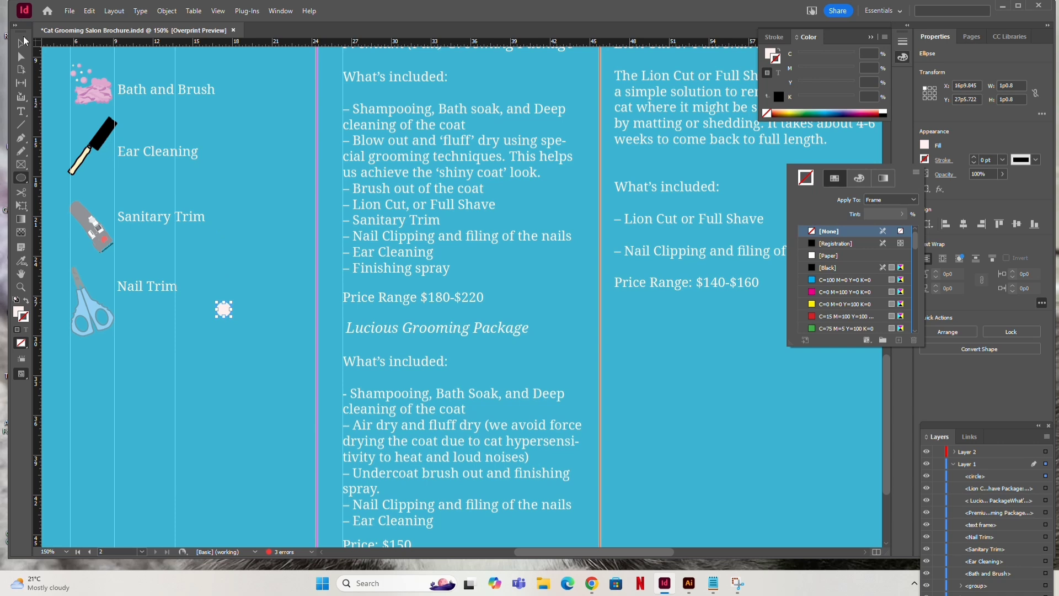
Move the circle over the dash before the Premium package's Shampooing line and shrink it to about 0p9.3 wide.
left_click(22, 42)
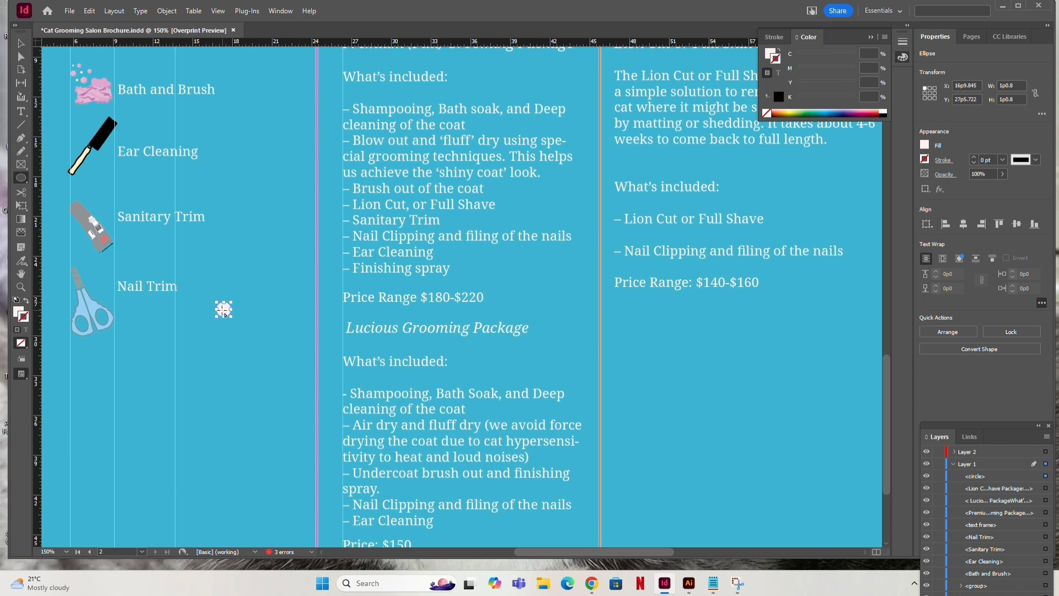
left_click(21, 43)
left_click_drag(223, 309, 347, 112)
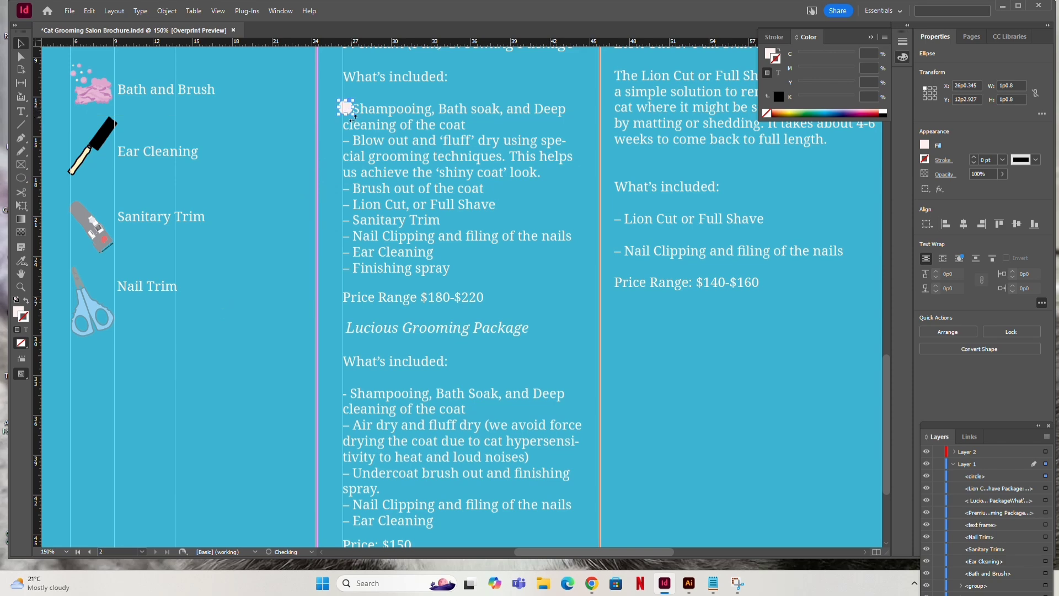
scroll(433, 147, "up", 1)
scroll(433, 154, "down", 1)
mouse_move(353, 99)
left_mouse_down()
mouse_move(362, 105)
mouse_move(344, 110)
mouse_move(354, 120)
mouse_move(345, 110)
left_mouse_up()
Select the circle at the Premium package's Shampooing line and fine-tune its position as a bullet beside the text.
left_click(413, 163)
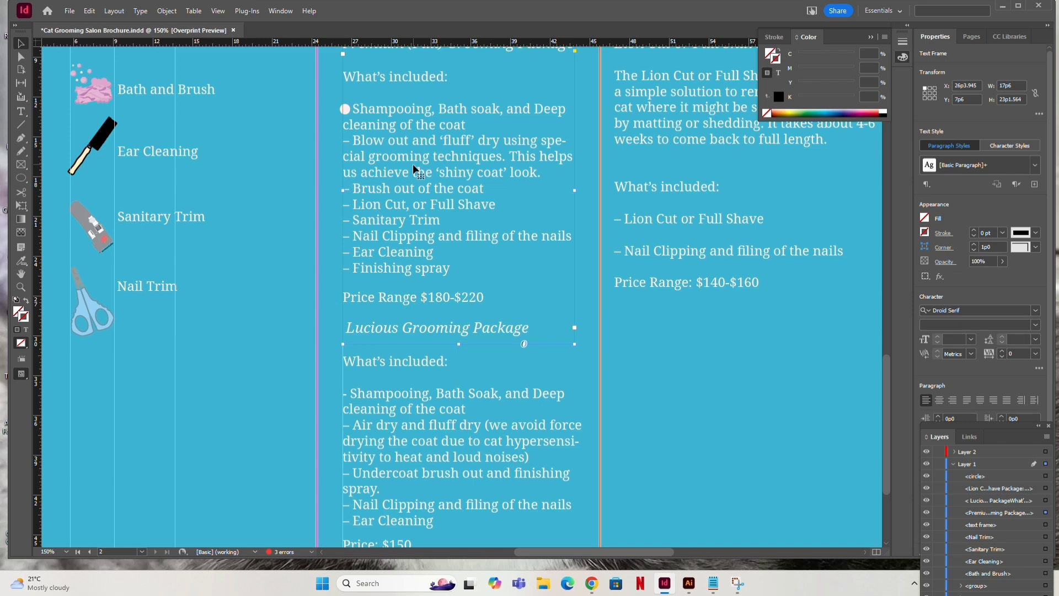
scroll(412, 164, "up", 3)
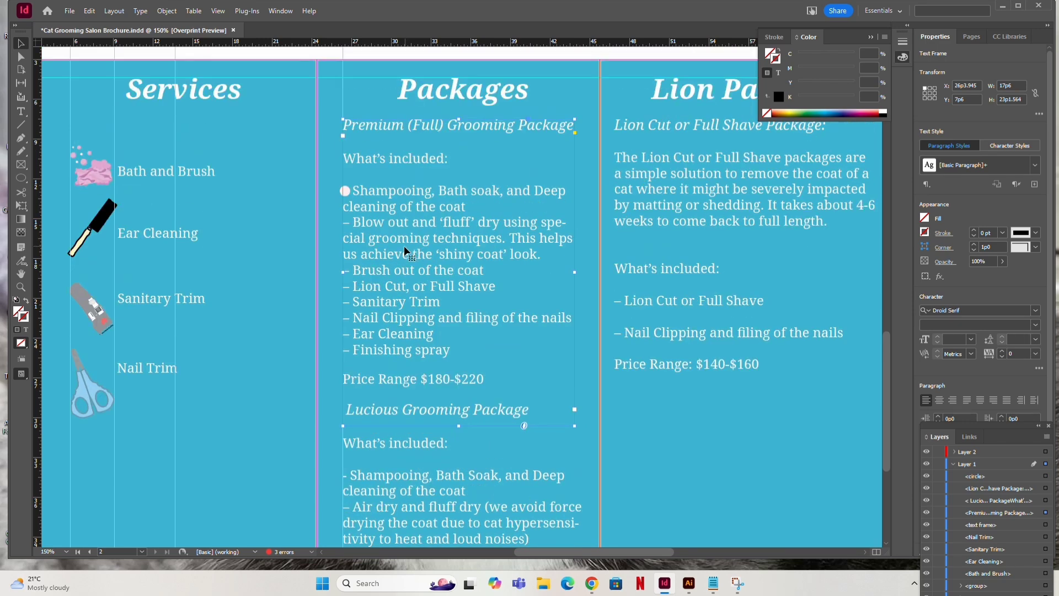
key("ctrl+equal")
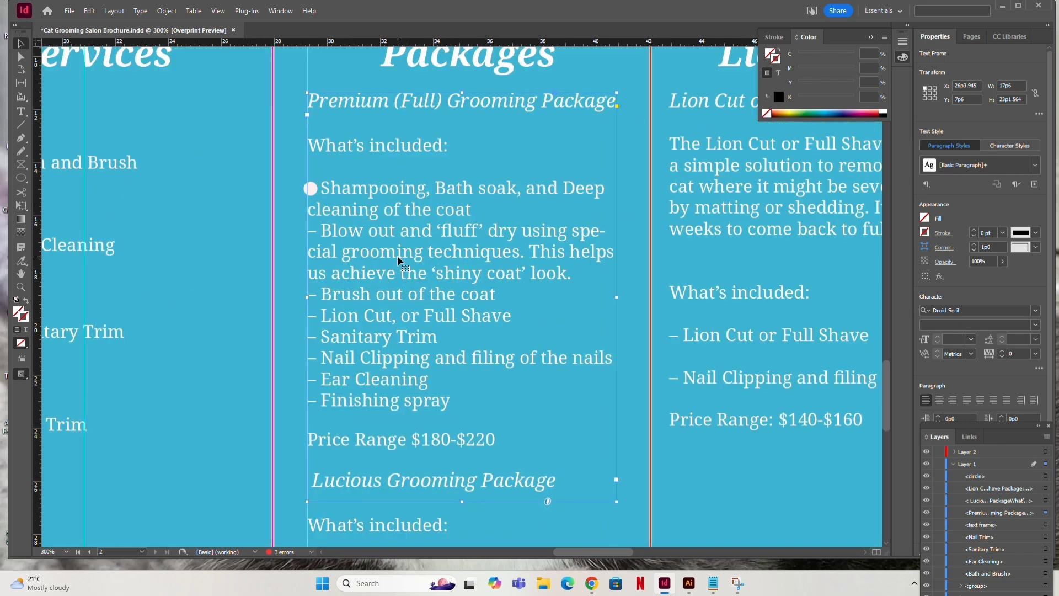
key("ctrl+equal")
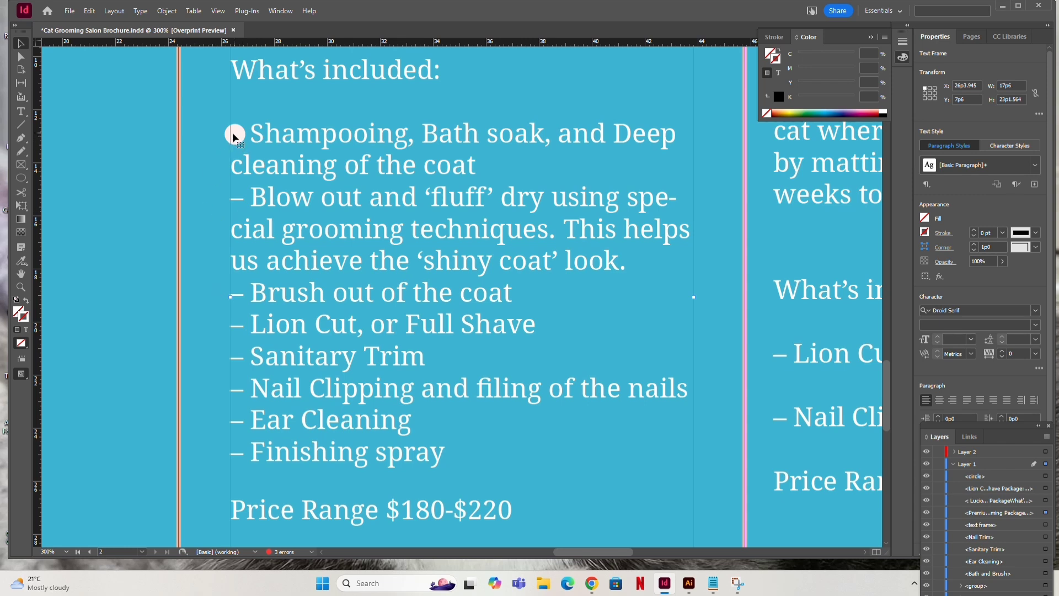
key("a")
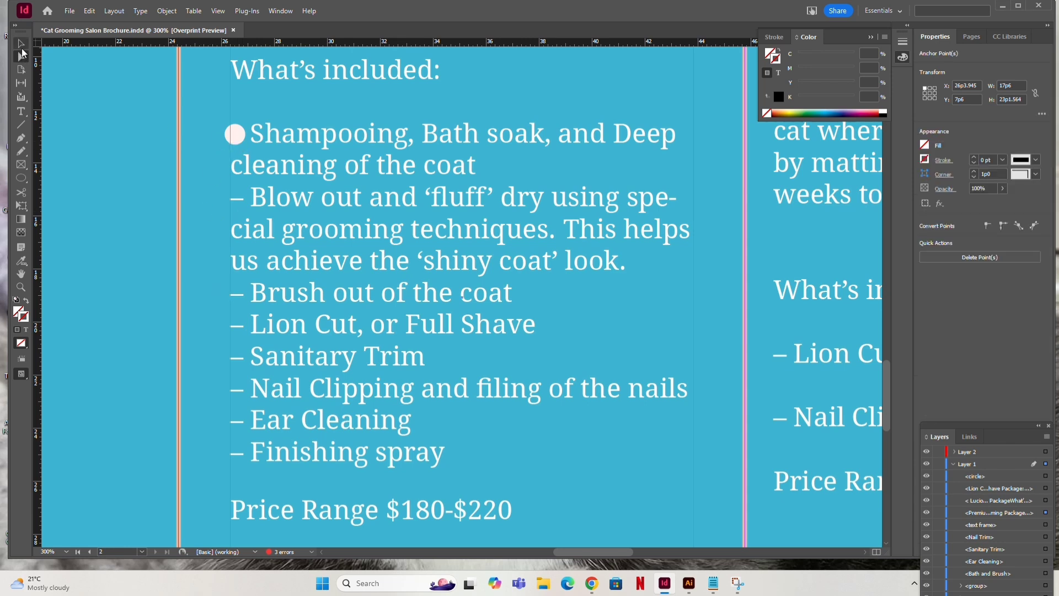
left_click(236, 138)
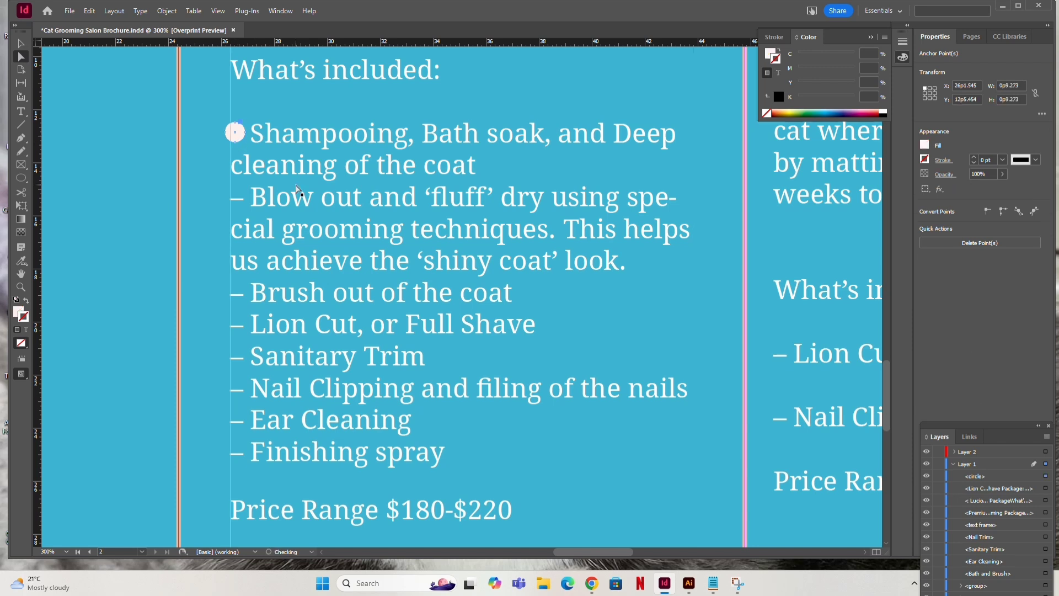
left_click(21, 44)
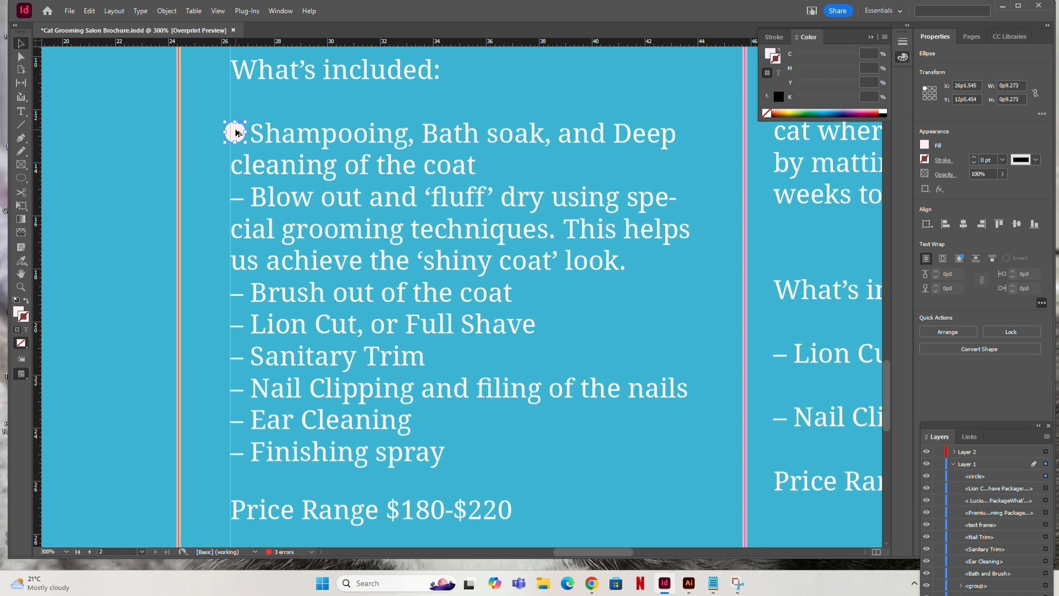
Duplicate the bullet circle over the dashes of the Premium package's Blow out, Brush out, Lion Cut and Sanitary Trim lines.
left_click_drag(236, 132, 239, 365)
key("Right")
key("Up")
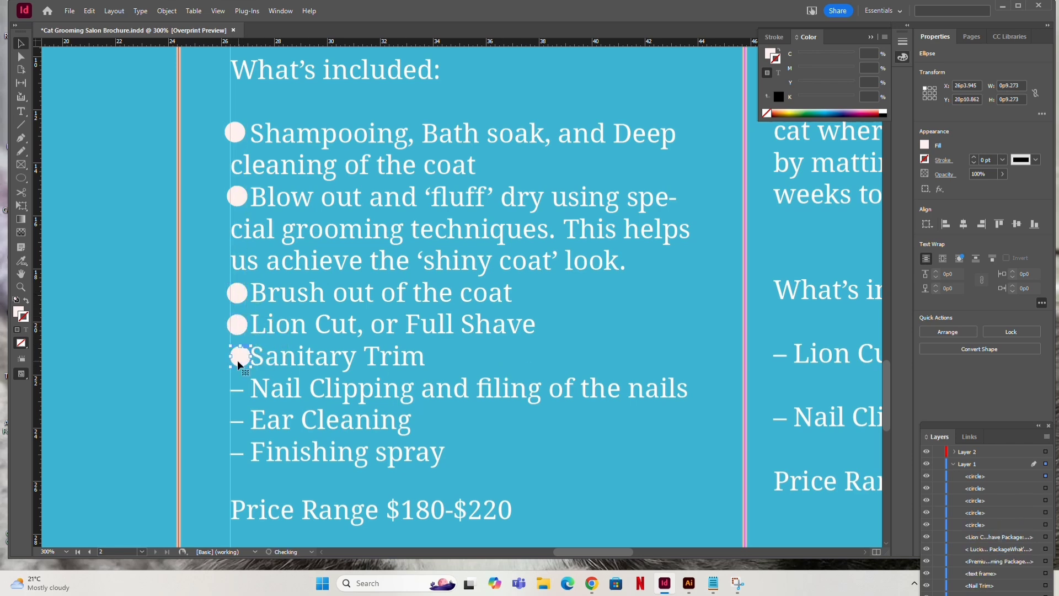
key("Left")
key("Left")
Add bullet circles to the Premium package's Nail Clipping, Ear Cleaning and Finishing spray lines, aligned with the bullets above.
scroll(287, 273, "down", 3)
left_click_drag(238, 198, 237, 229)
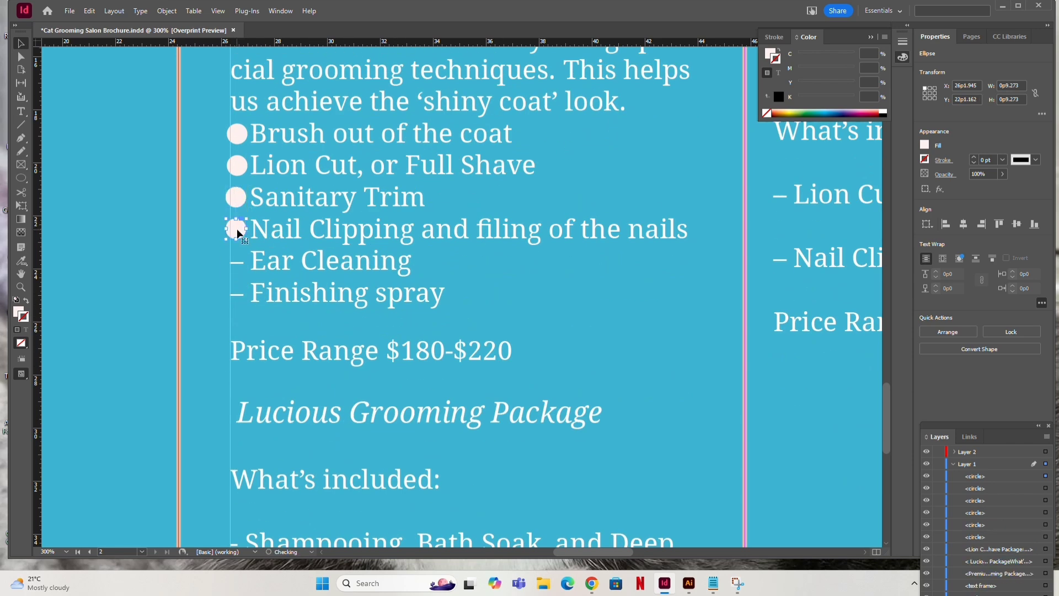
key("Right")
scroll(278, 207, "up", 3)
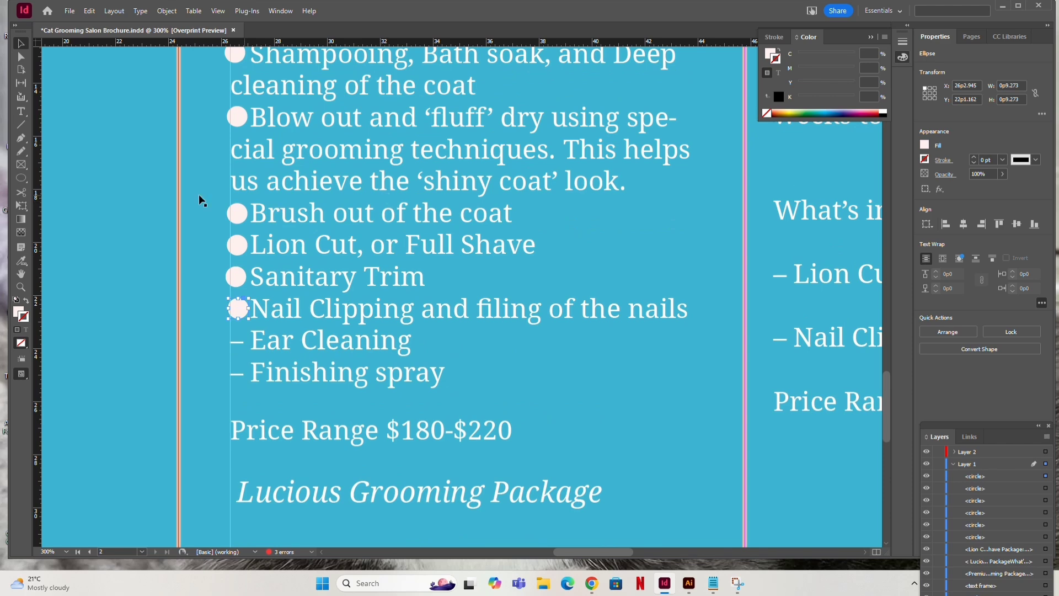
left_click(241, 274)
scroll(237, 309, "down", 3)
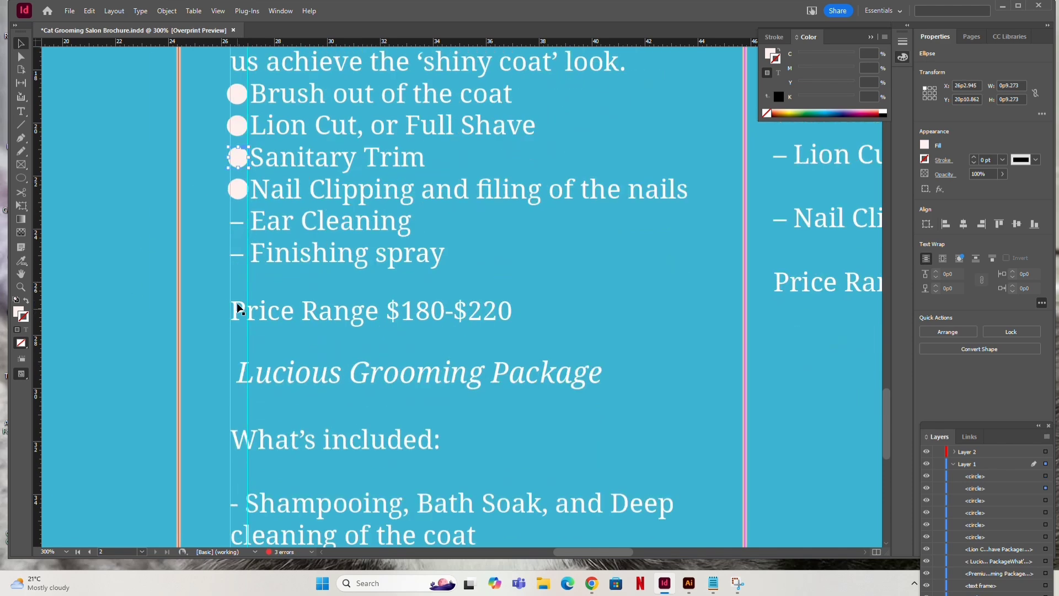
left_click_drag(236, 193, 238, 255)
left_click(236, 221)
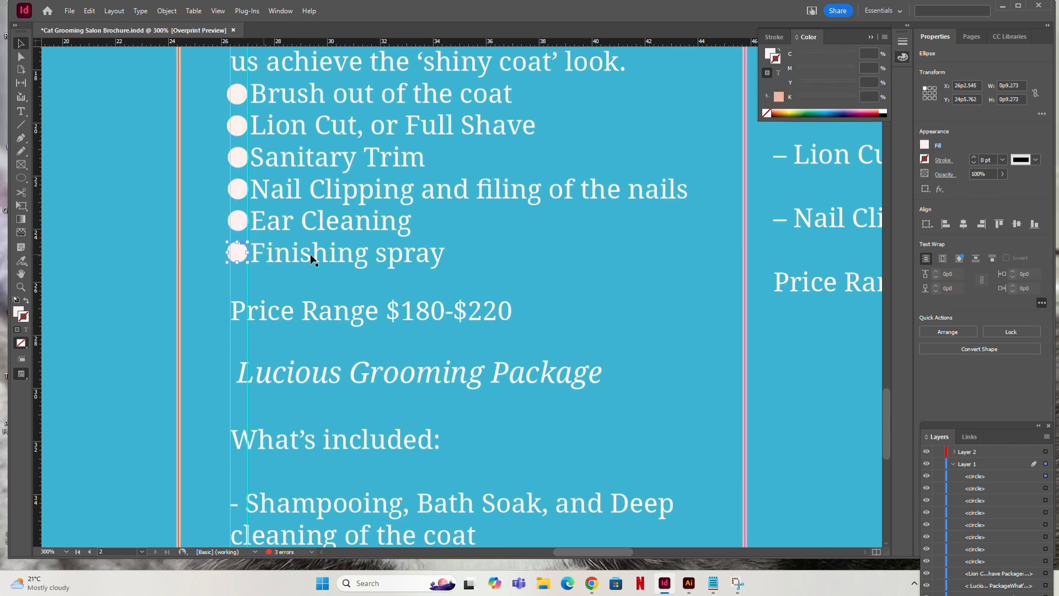
Copy a bullet circle from the Premium list over the dash before the Lucious package's Shampooing line.
left_click(201, 226)
key("ctrl+minus")
key("ctrl+minus")
key("ctrl+minus")
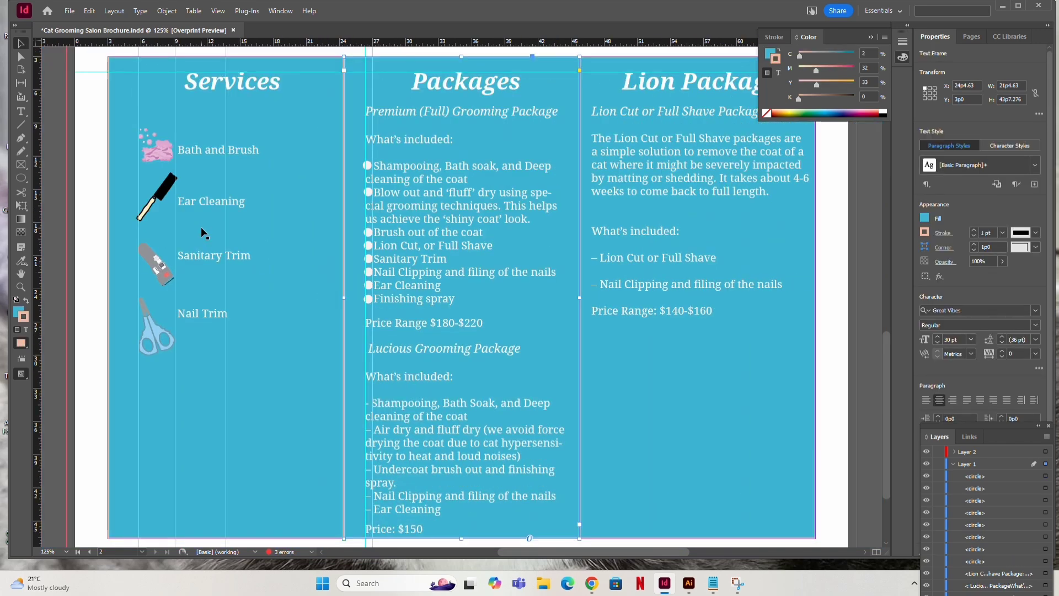
key("ctrl+equal")
key("ctrl+equal")
key("ctrl+equal")
key("ctrl+equal")
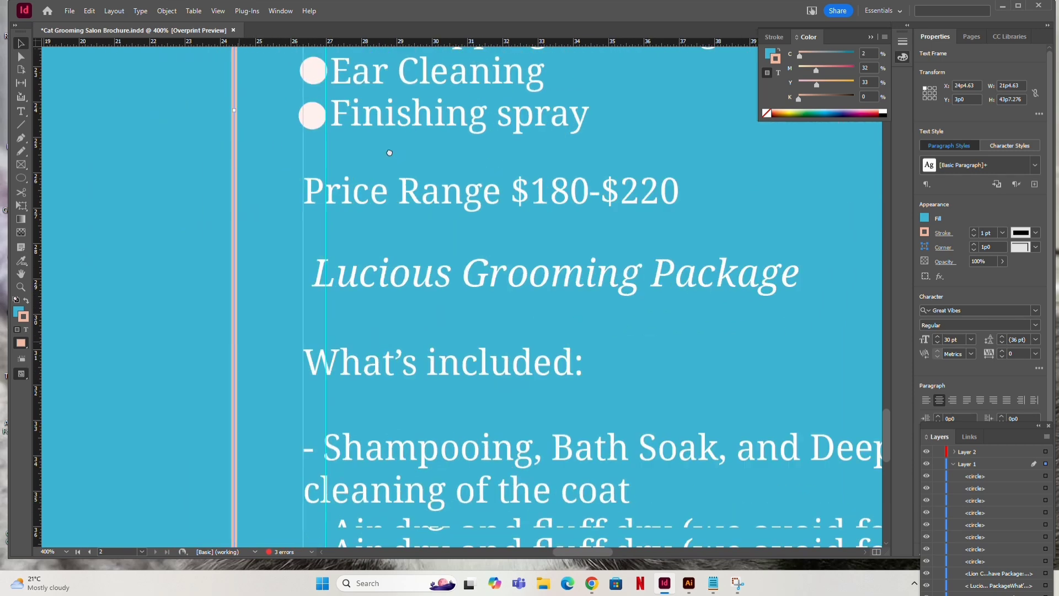
scroll(389, 153, "down", 6)
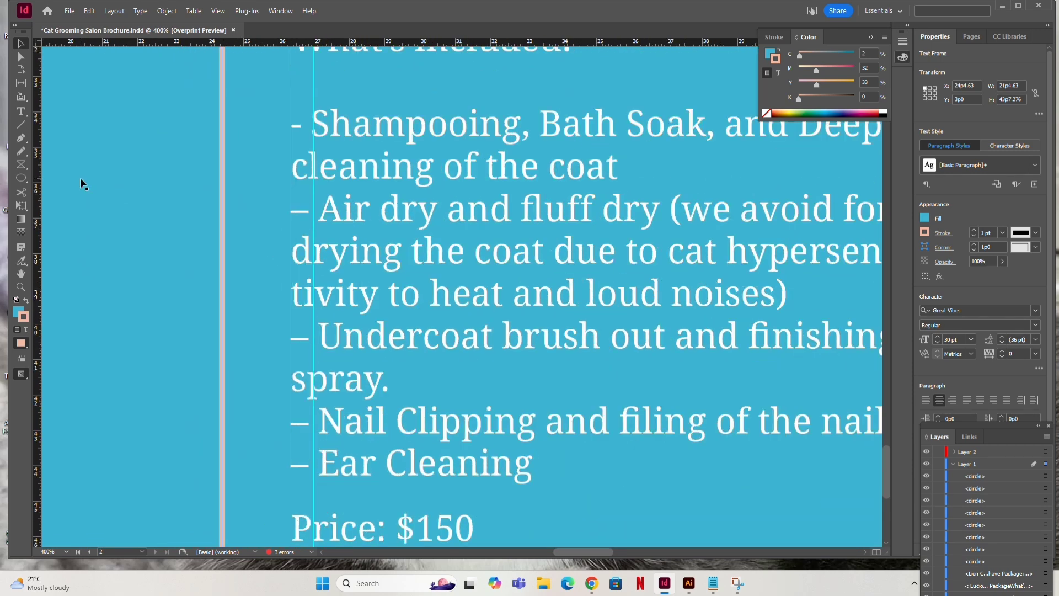
scroll(81, 177, "up", 6)
left_click_drag(302, 118, 289, 343)
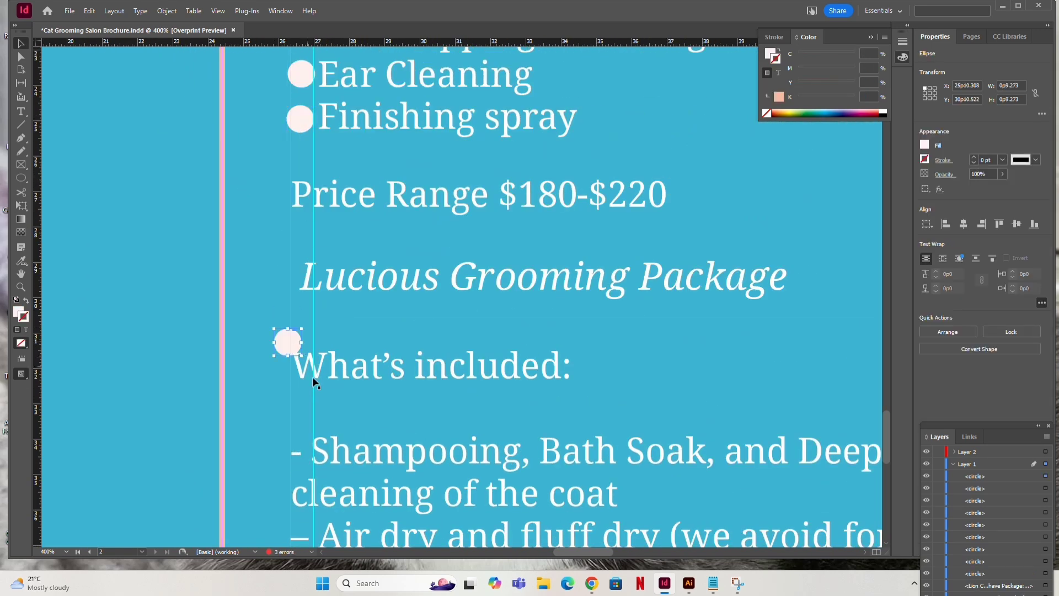
scroll(313, 381, "down", 5)
left_click_drag(281, 101, 291, 205)
scroll(292, 204, "down", 2)
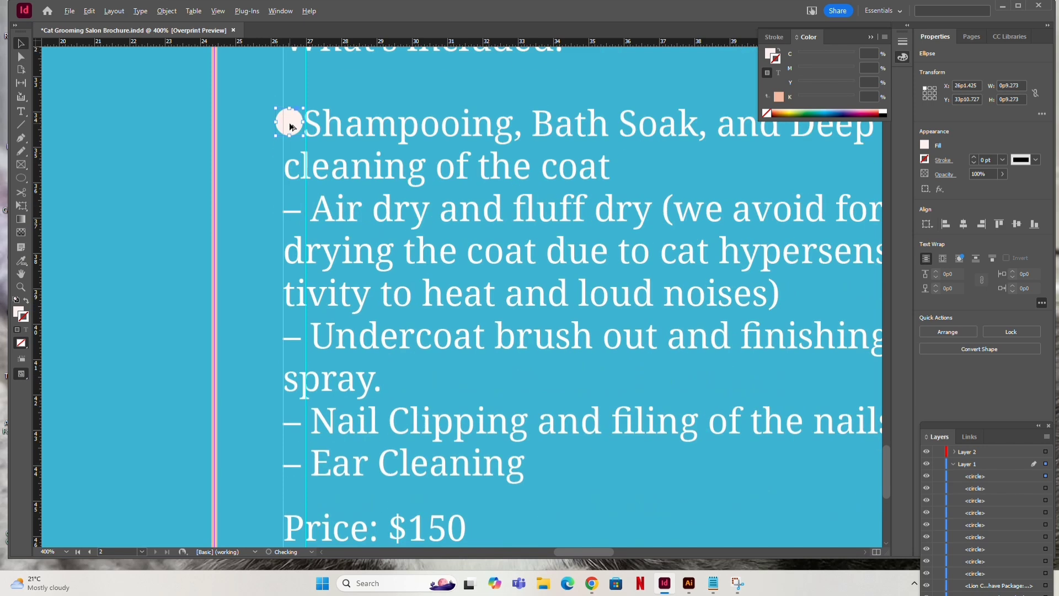
Duplicate the bullet down the Lucious package list for the Air dry, Undercoat brush out, Nail Clipping and Ear Cleaning lines.
left_click_drag(291, 126, 293, 210)
scroll(292, 209, "down", 2)
left_click_drag(285, 120, 286, 252)
scroll(287, 253, "down", 2)
left_click_drag(292, 170, 292, 299)
left_click(239, 304)
key("ctrl+1")
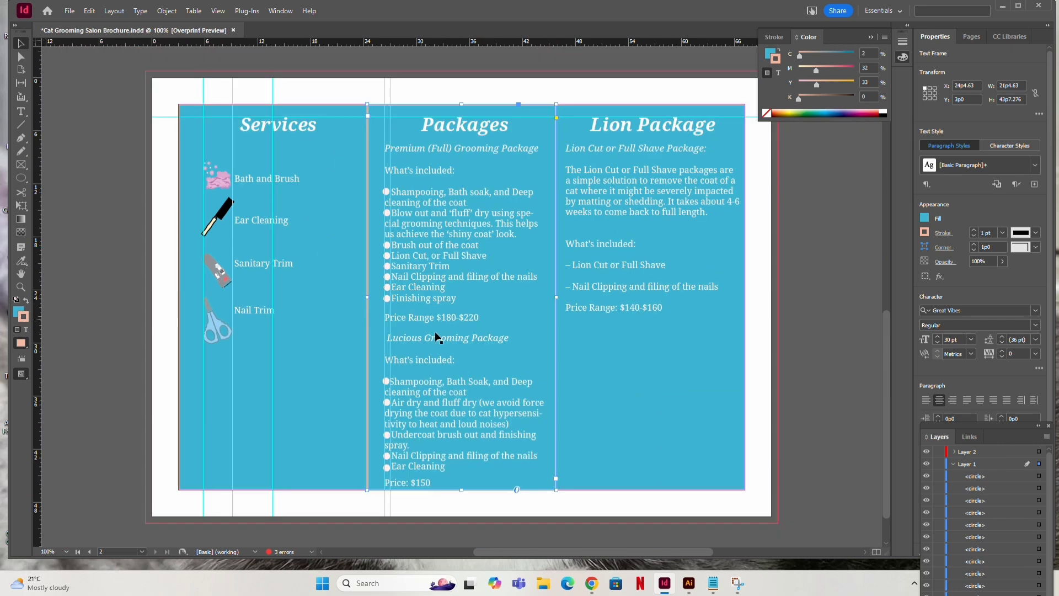
Copy a bullet circle from the Packages column over the dash before Lion Cut or Full Shave in the Lion Package column.
scroll(435, 337, "down", 1)
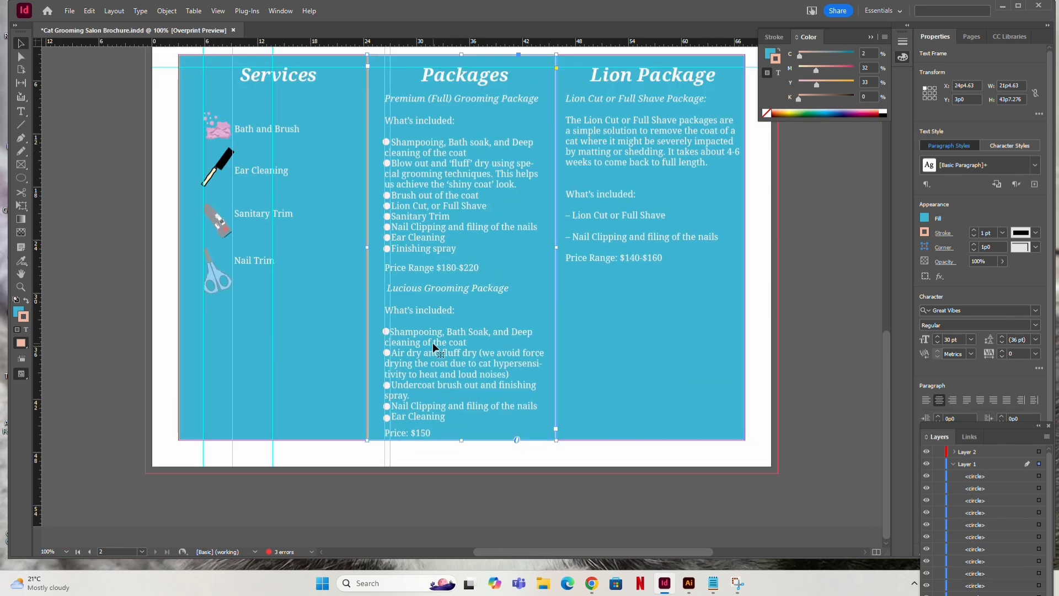
left_click(618, 340)
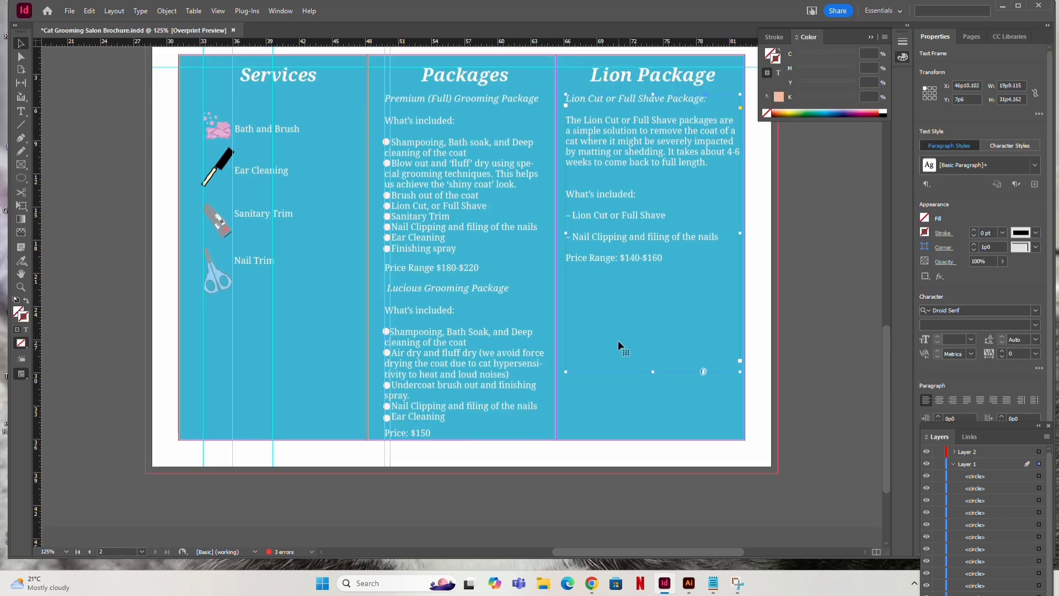
key("ctrl+equal")
key("ctrl+equal")
scroll(615, 336, "left", 2)
scroll(104, 319, "down", 1)
scroll(161, 342, "up", 2)
scroll(161, 342, "left", 3)
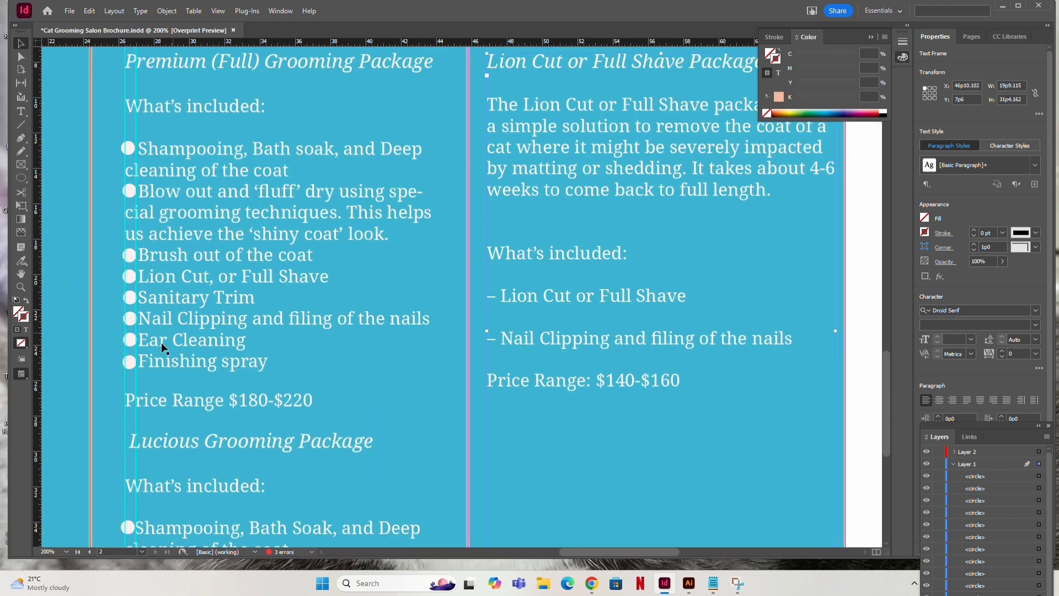
left_click_drag(130, 362, 495, 298)
left_click(690, 310)
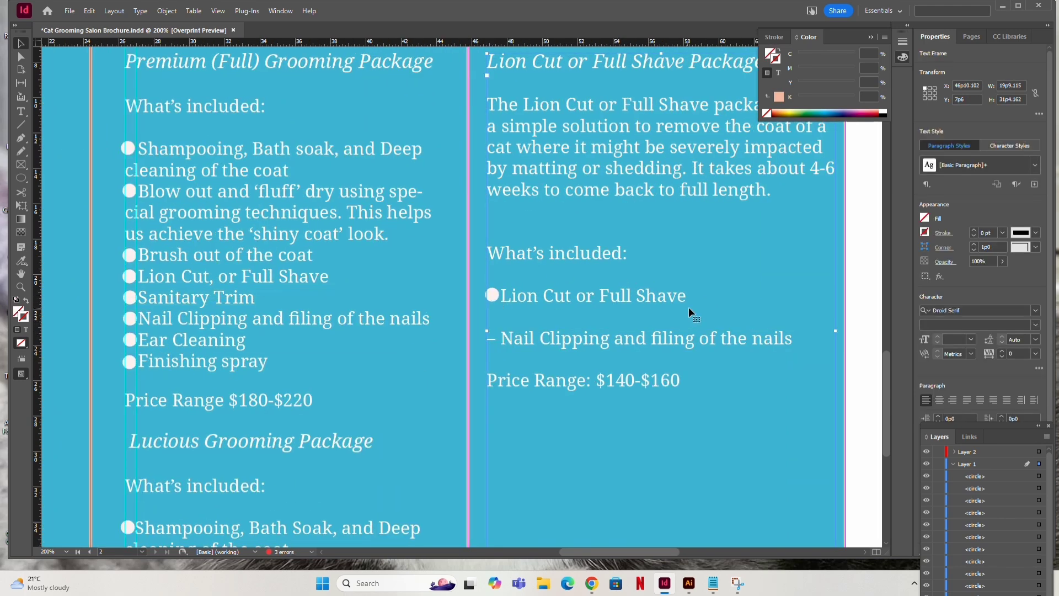
Duplicate the Lion Package bullet over the dash before Nail Clipping and filing of the nails.
left_click(493, 295)
left_click(493, 297)
left_click_drag(494, 296, 490, 337)
key("ctrl+z")
left_click(21, 56)
left_click(492, 296)
left_click_drag(490, 337, 496, 362)
key("ctrl+z")
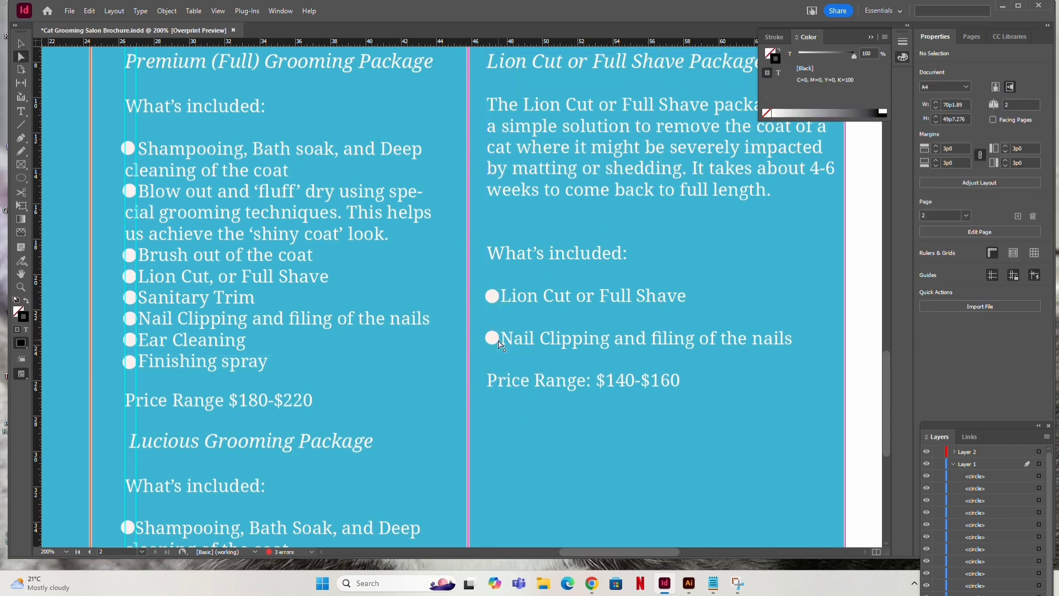
left_click(497, 339)
left_click(598, 329)
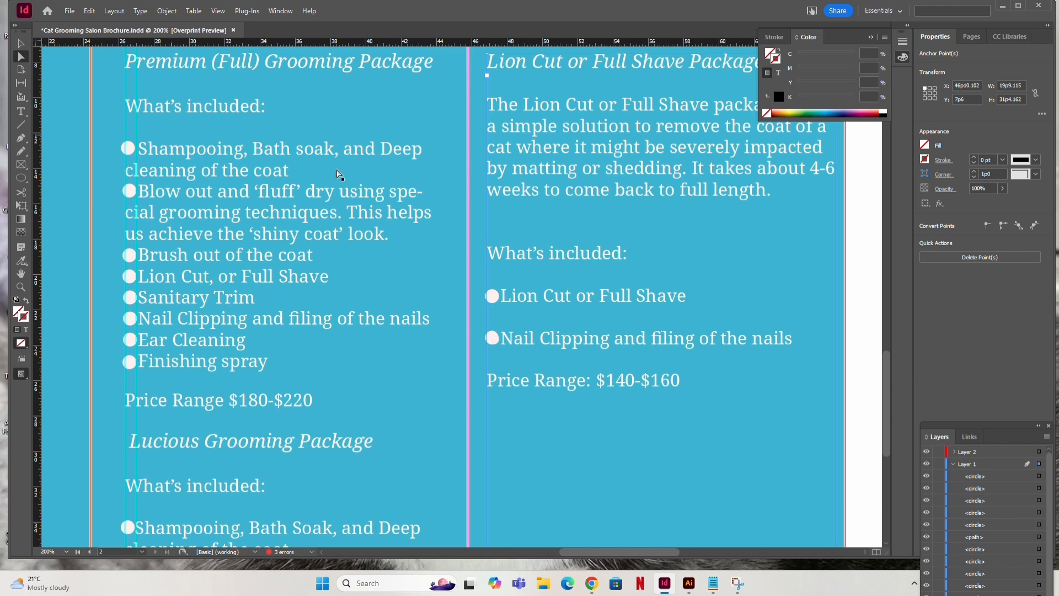
Move the soap, clipper, brush and scissors icons out of the Services column onto the pasteboard beside the page.
key("ctrl+minus")
key("ctrl+minus")
left_click_drag(378, 234, 578, 214)
key("ctrl+minus")
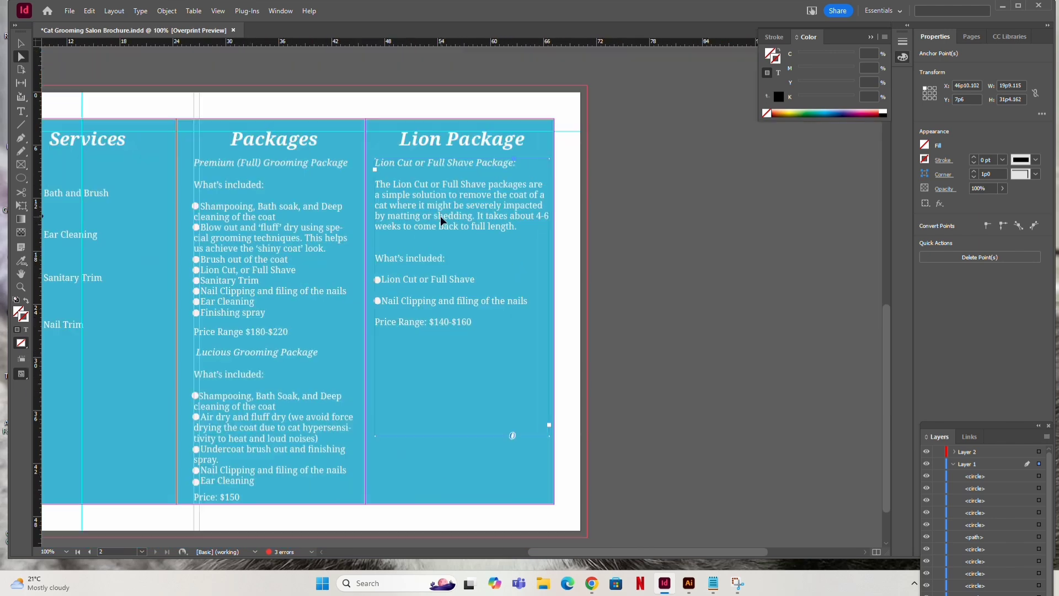
left_click_drag(342, 248, 491, 242)
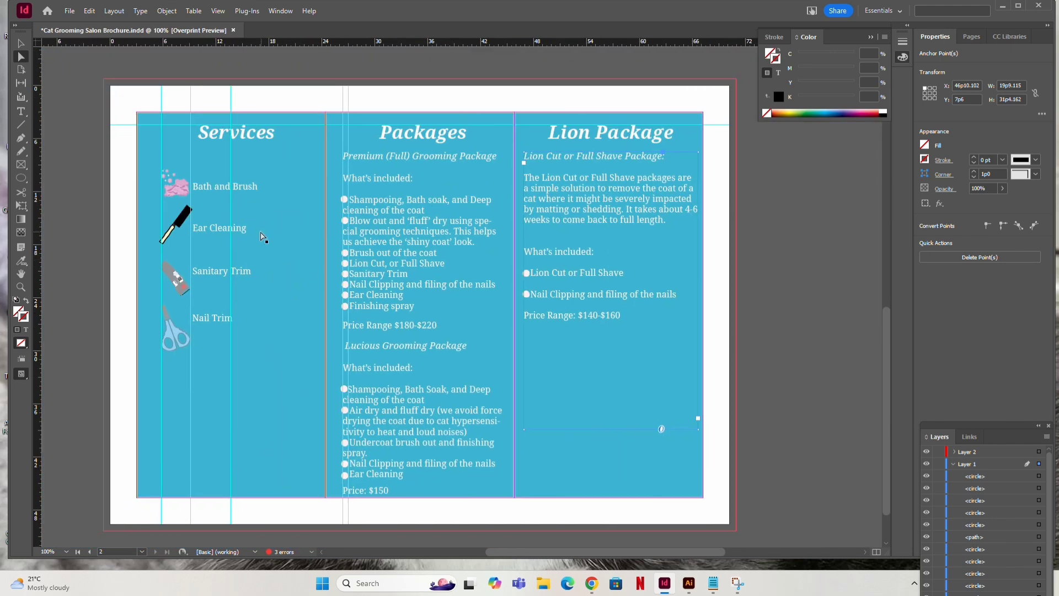
left_click(197, 193)
left_click(179, 190)
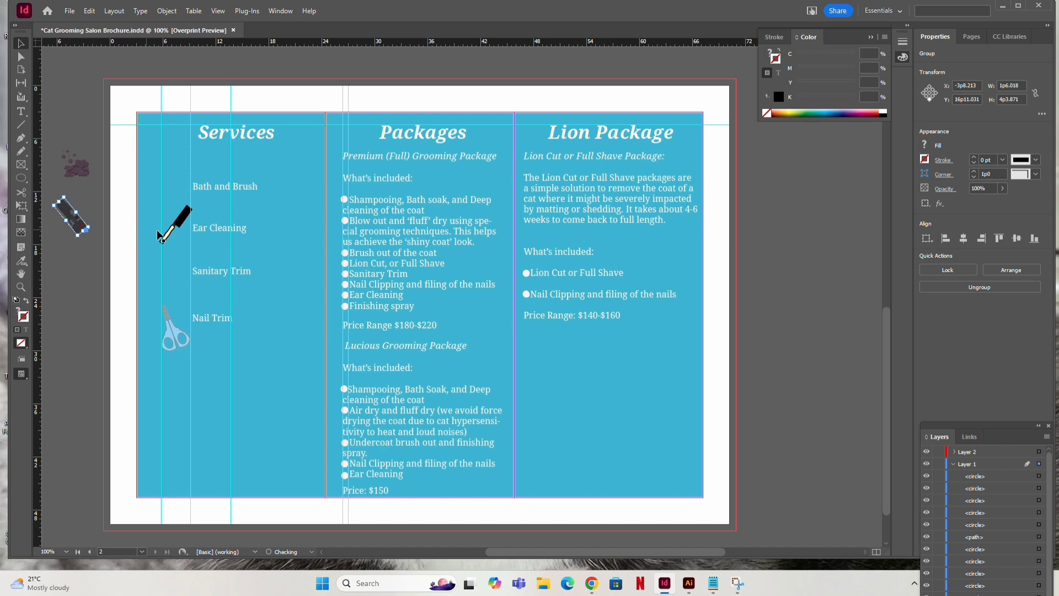
left_click_drag(170, 233, 63, 282)
mouse_move(167, 333)
left_mouse_down()
mouse_move(115, 351)
mouse_move(82, 349)
left_mouse_up()
left_click(196, 244)
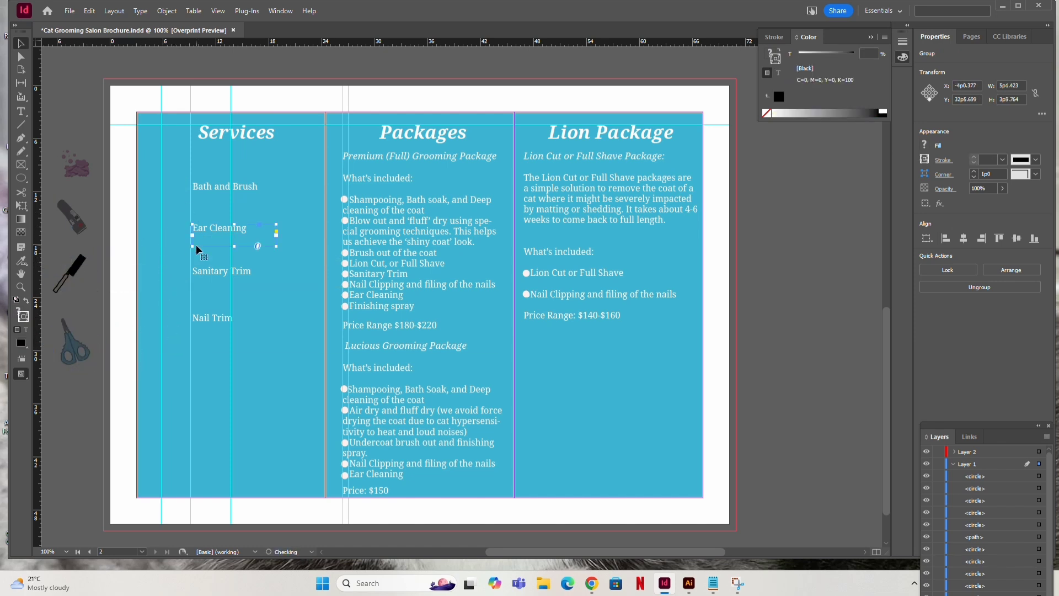
Place the Illustrator file "idk what im doing 2" into the Services column's background frame.
left_click(221, 182)
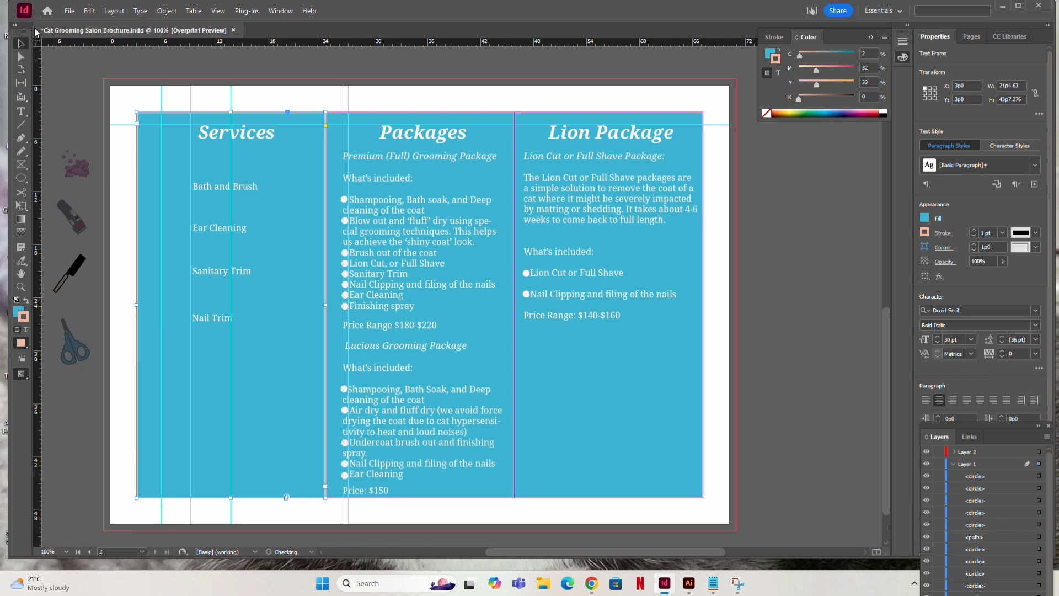
left_click(67, 11)
left_click(122, 170)
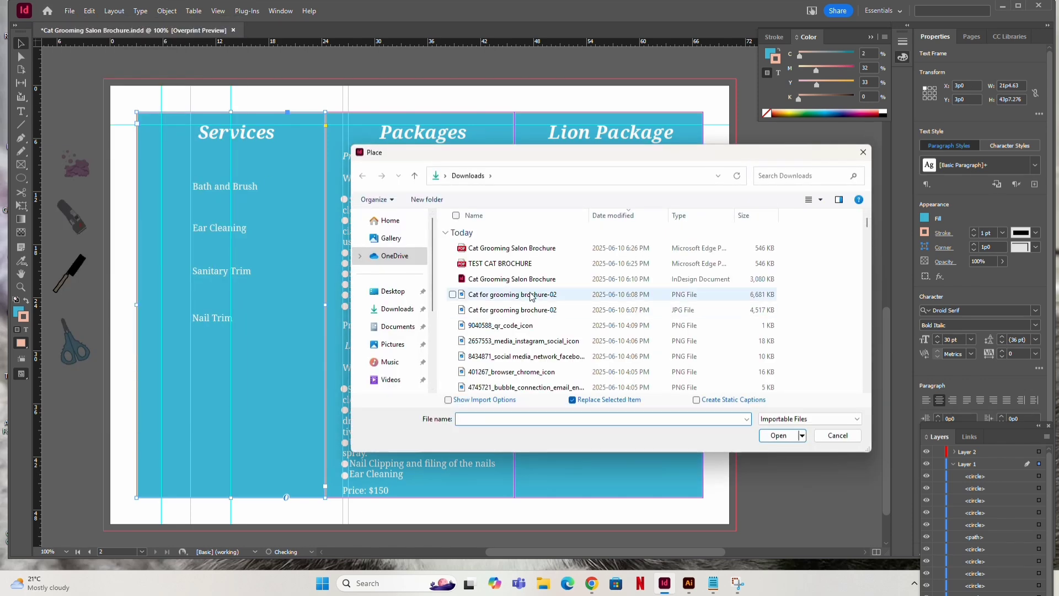
left_click(531, 296)
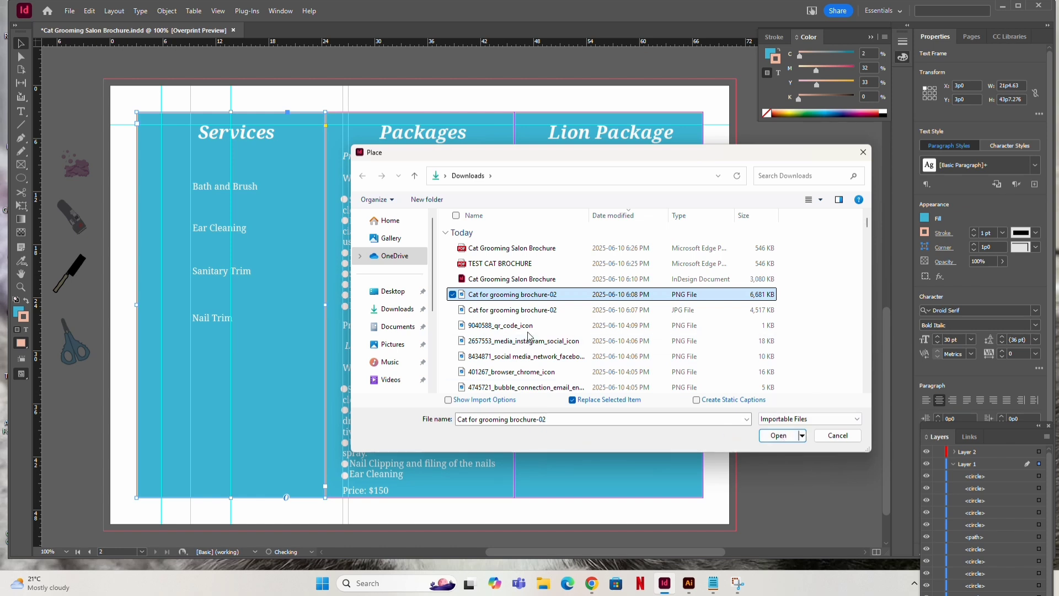
scroll(529, 337, "down", 2)
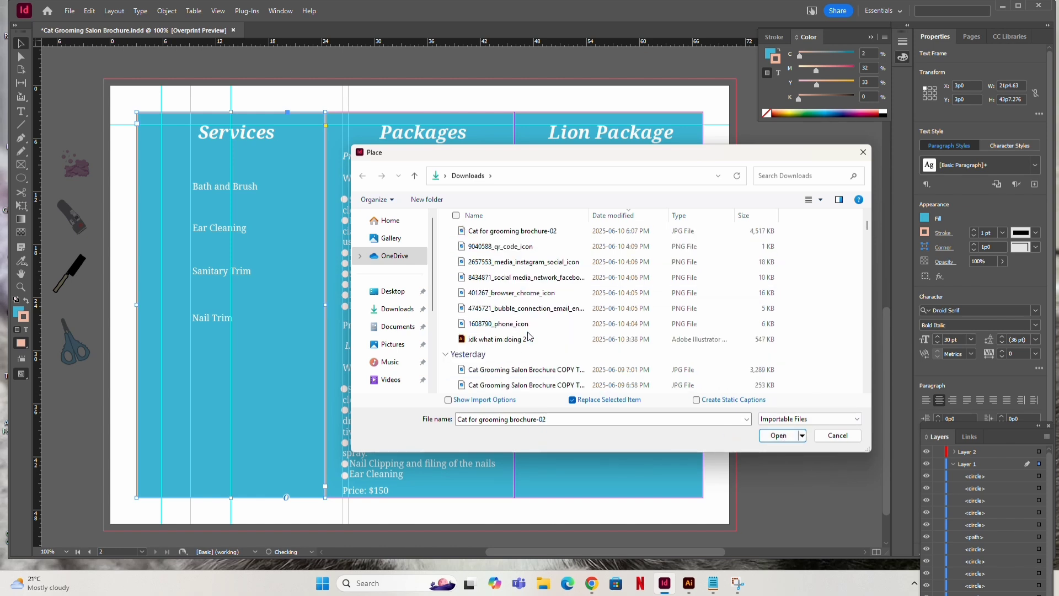
left_click(531, 337)
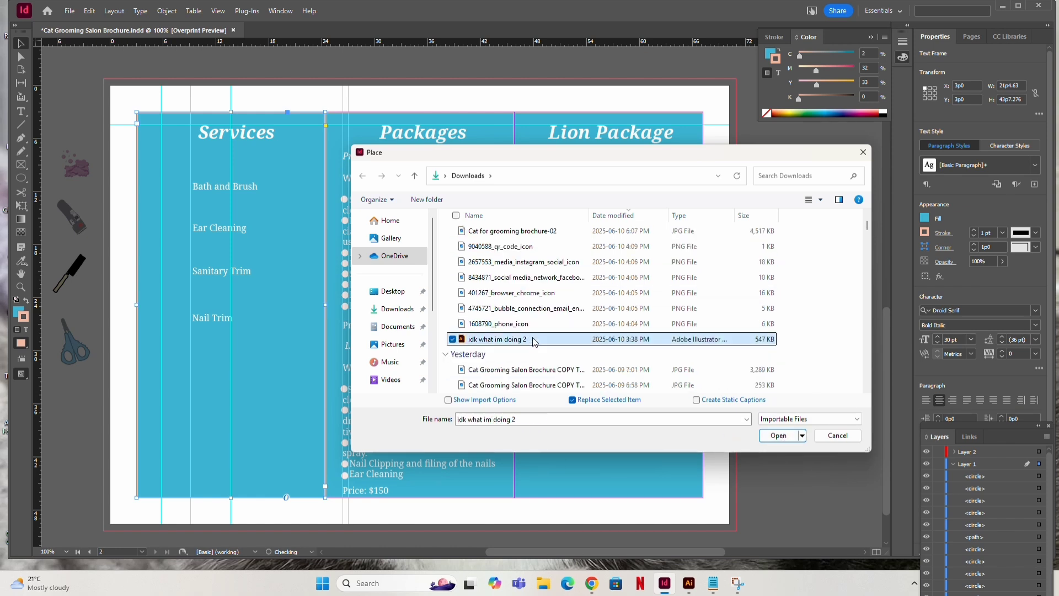
left_click(779, 436)
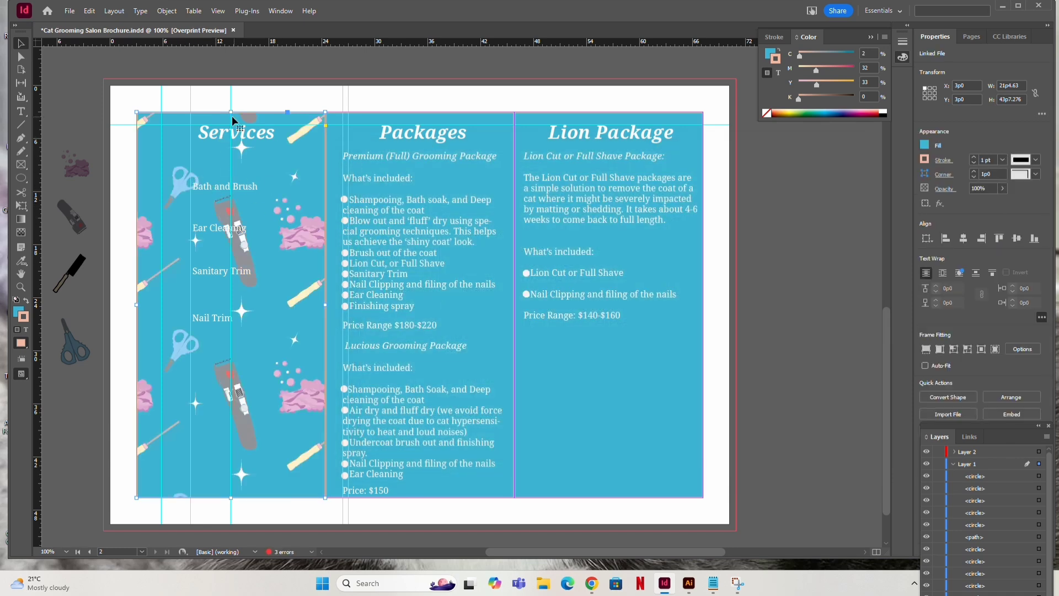
left_click_drag(230, 113, 231, 122)
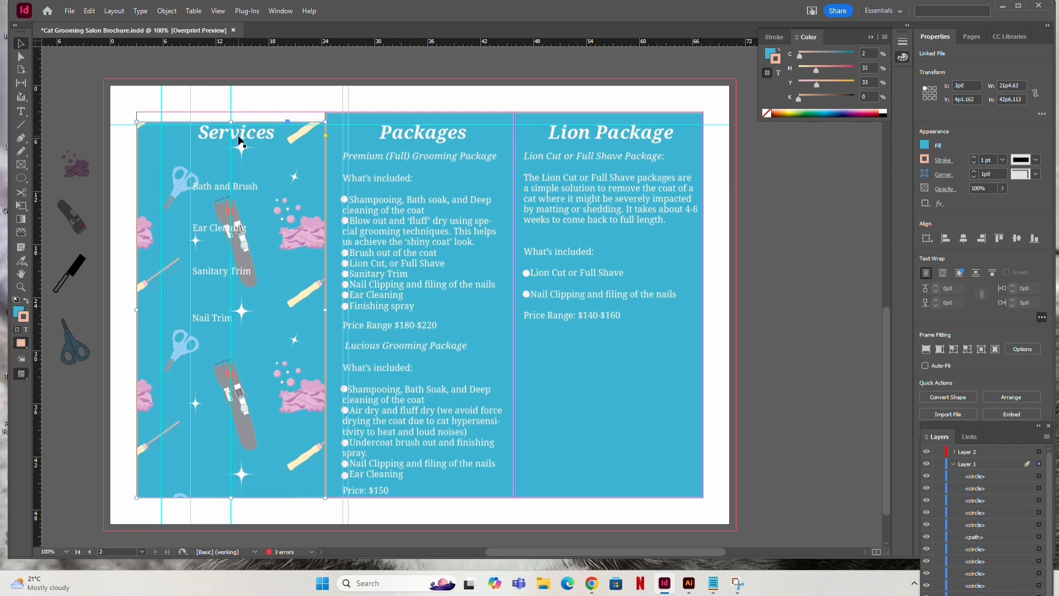
key("ctrl+z")
double_click(265, 163)
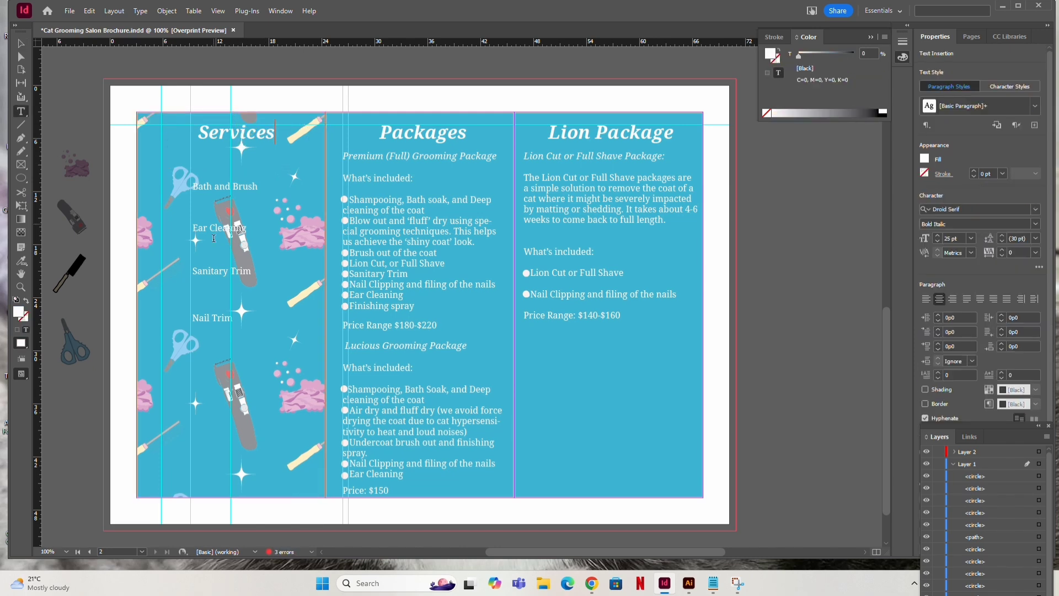
key("Escape")
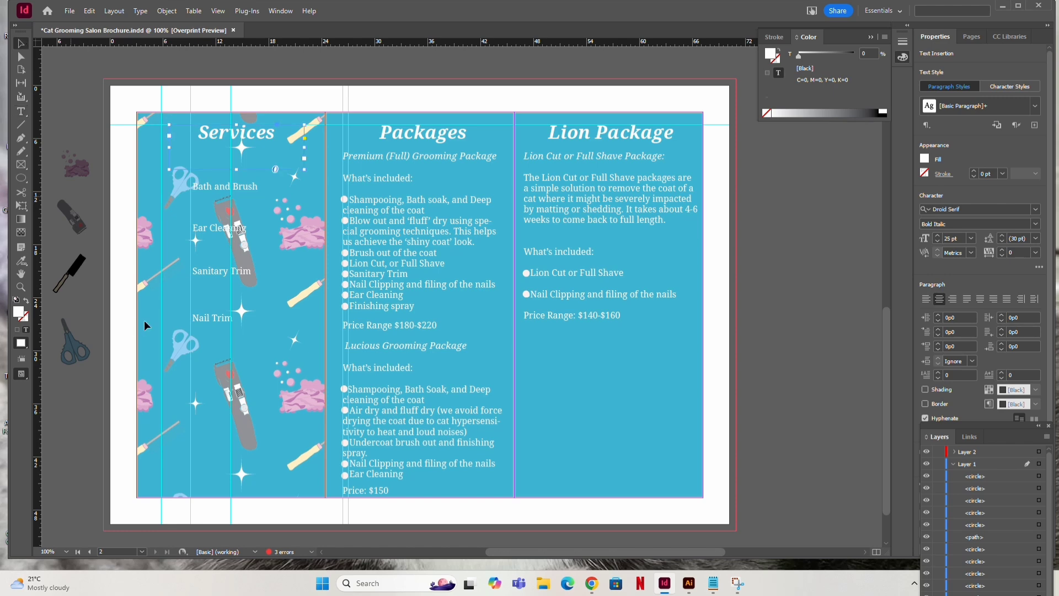
Reduce the placed grooming-tool pattern image from its upper edge to a height of about 55p11.
left_click(177, 362)
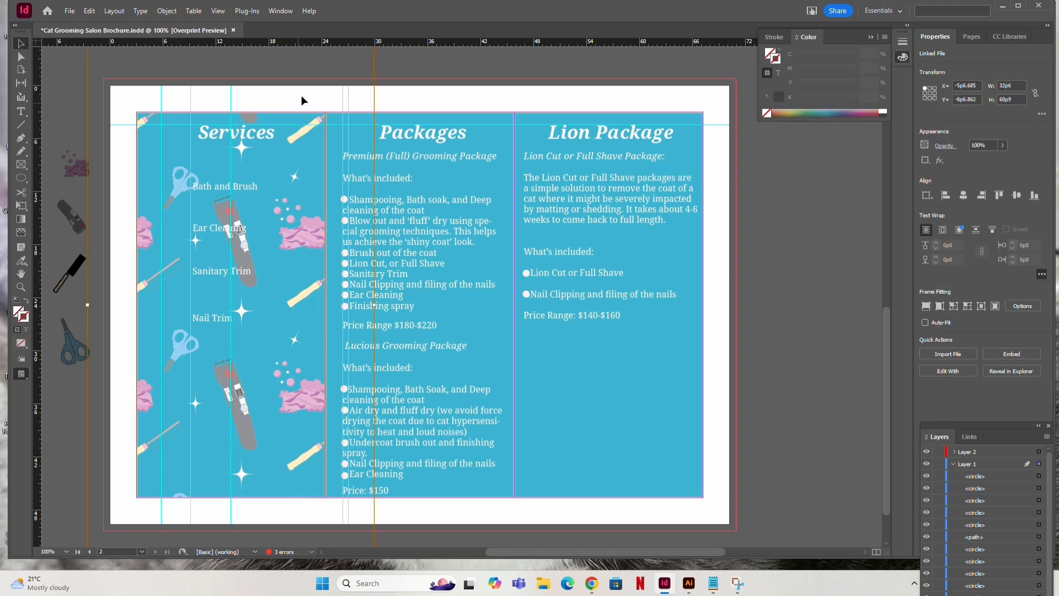
scroll(341, 94, "up", 3)
left_click_drag(231, 159, 232, 202)
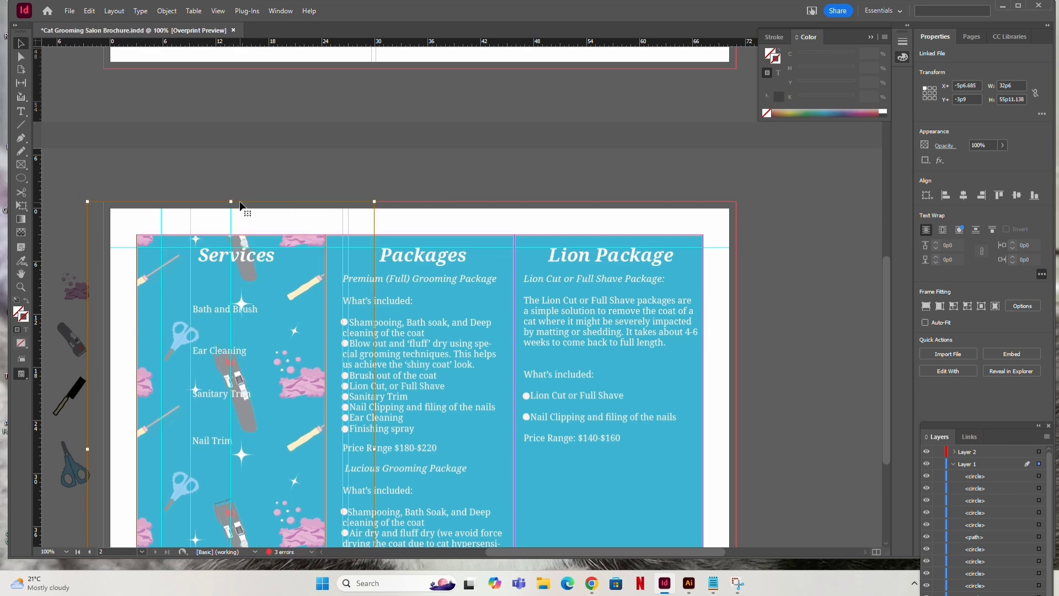
scroll(241, 205, "down", 4)
left_click_drag(245, 276, 244, 297)
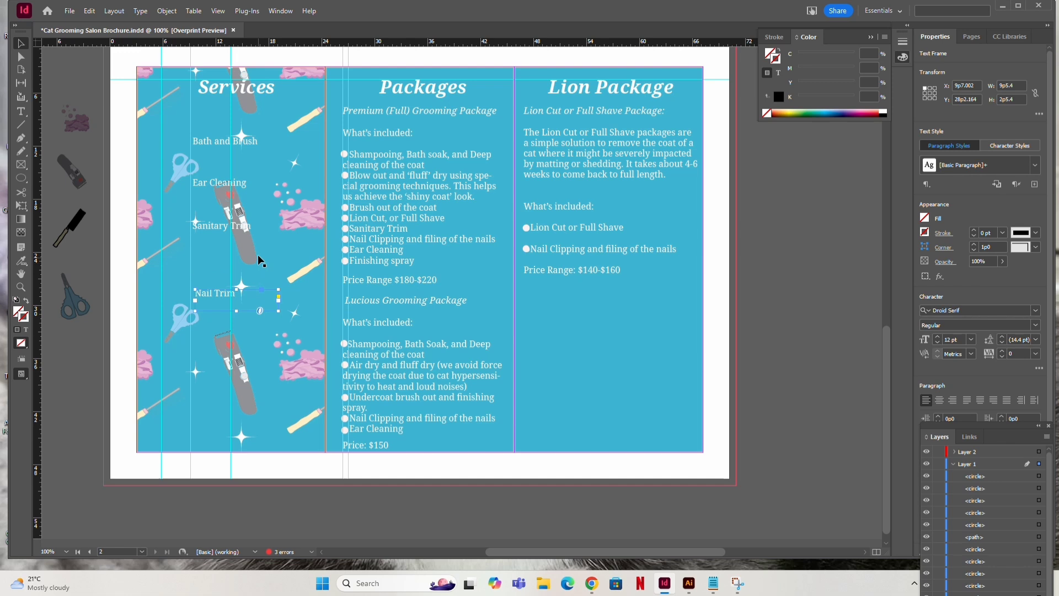
key("ctrl+z")
Shift the Services pattern frame to X 3p1 and bring its upper edge to Y 3p1.
left_click(285, 196)
mouse_move(283, 192)
left_mouse_down()
mouse_move(283, 208)
mouse_move(284, 181)
left_mouse_up()
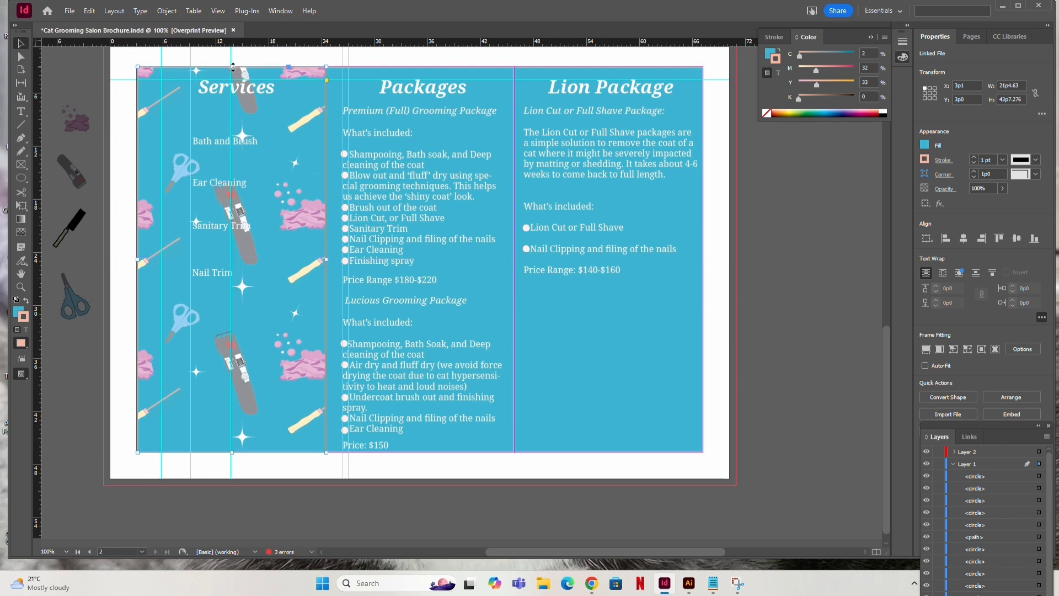
mouse_move(233, 67)
left_mouse_down()
mouse_move(233, 77)
mouse_move(233, 66)
left_mouse_up()
key("t")
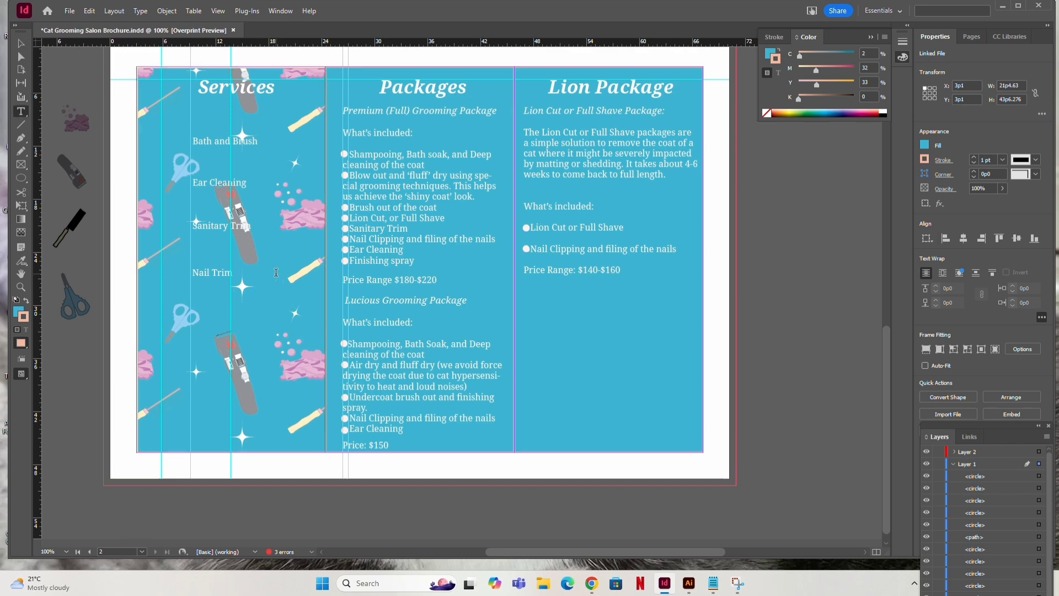
left_click(276, 272)
scroll(271, 198, "up", 4)
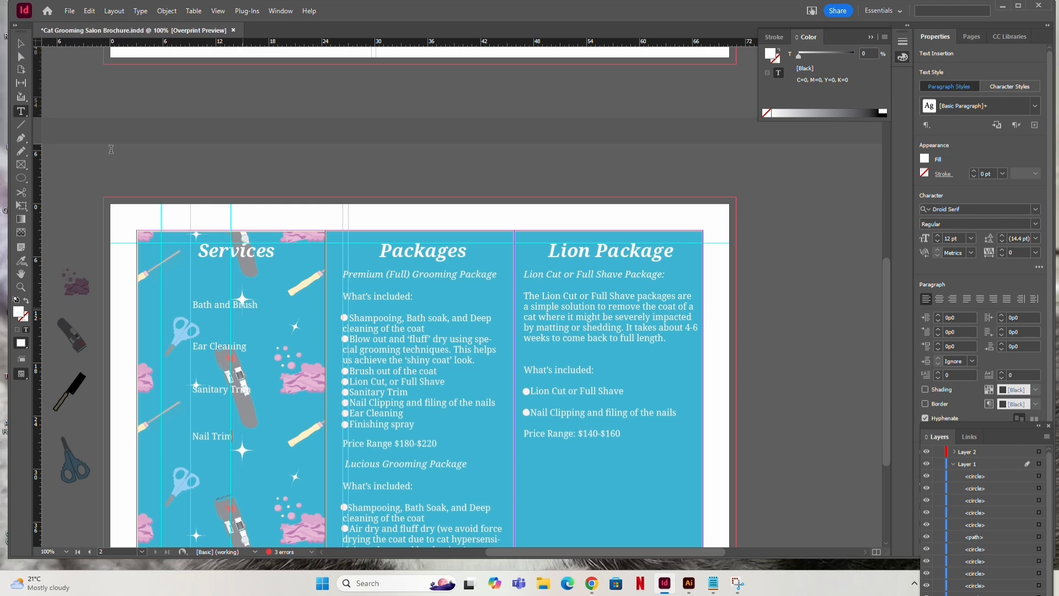
key("Escape")
scroll(177, 131, "down", 4)
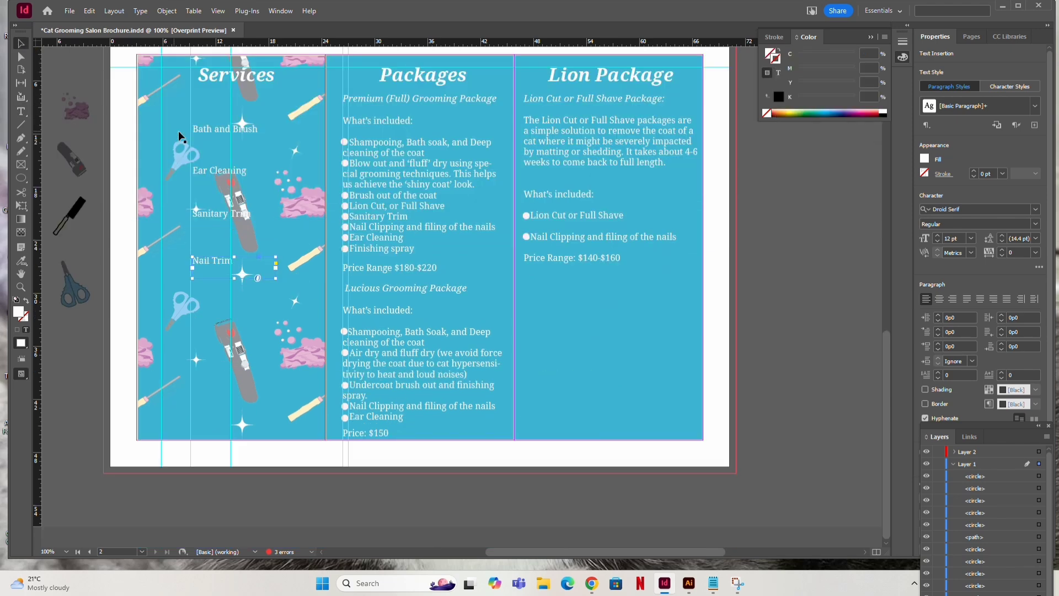
scroll(177, 130, "up", 2)
Save the brochure document.
left_click(70, 11)
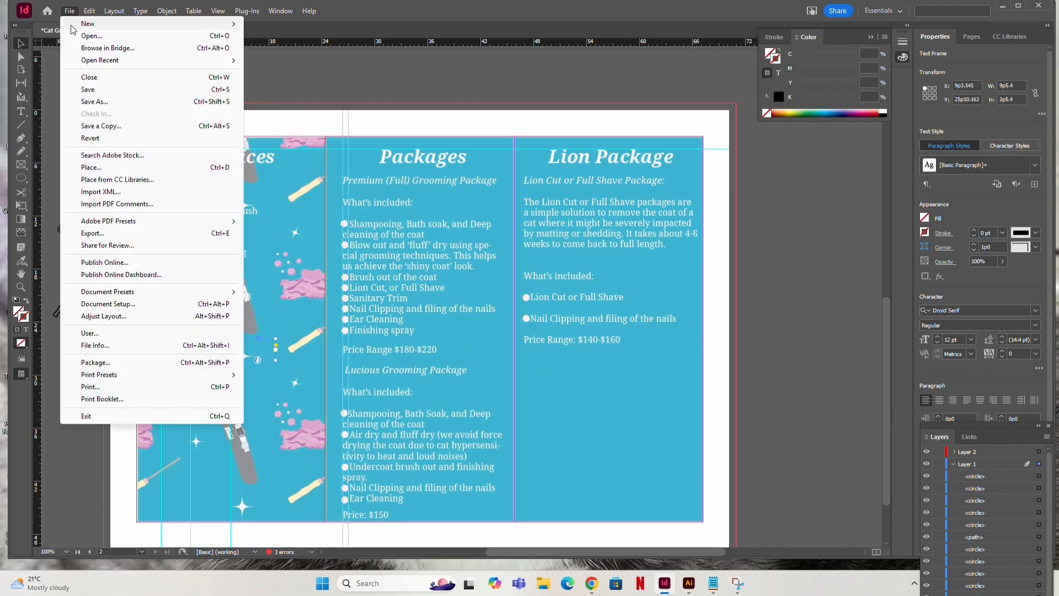
left_click(114, 92)
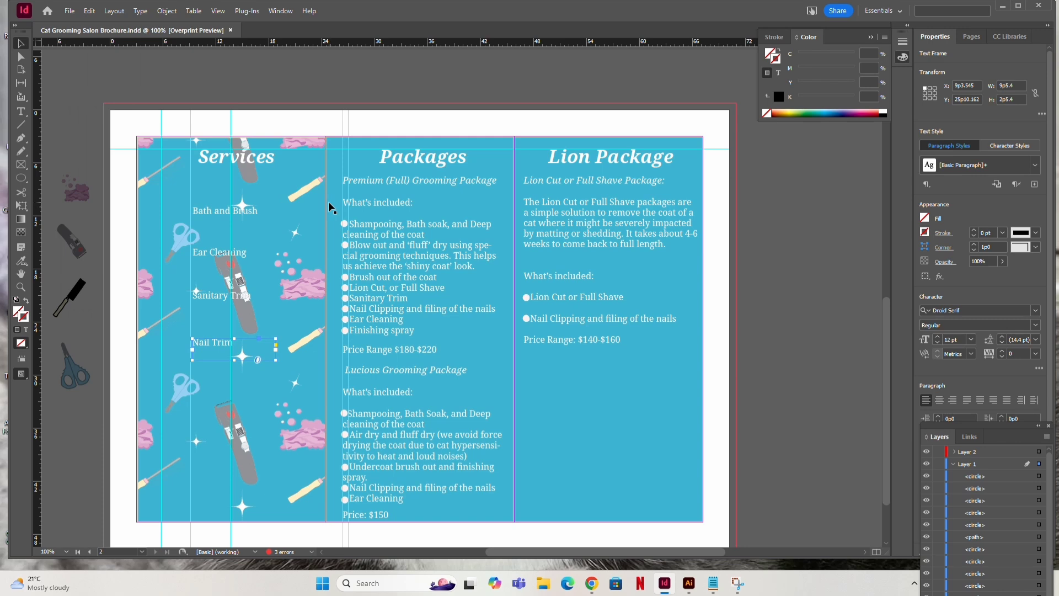
scroll(310, 167, "down", 1)
left_click(282, 168)
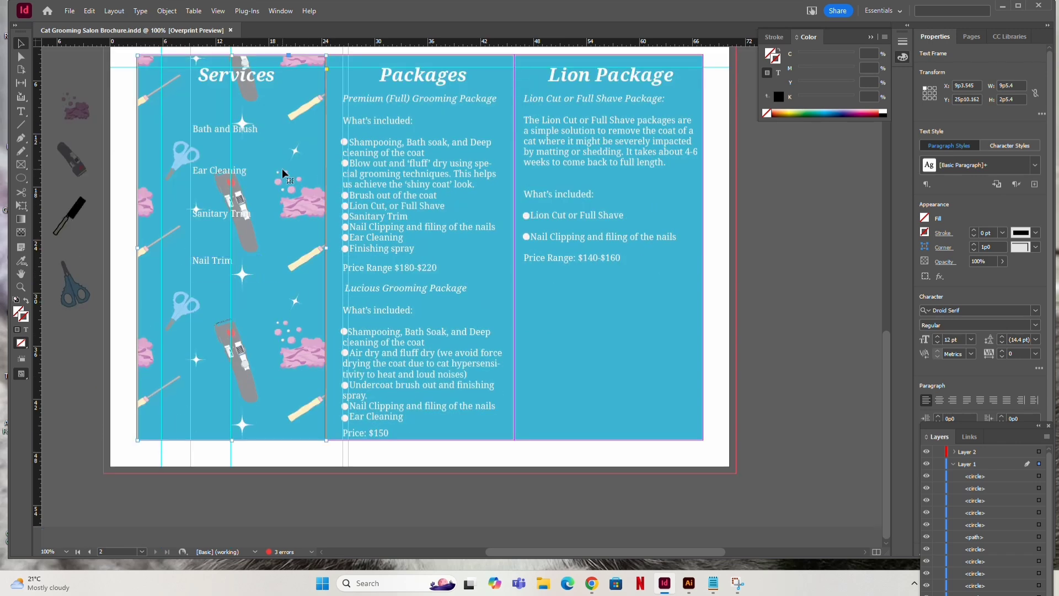
scroll(282, 169, "up", 2)
key("t")
left_click(272, 181)
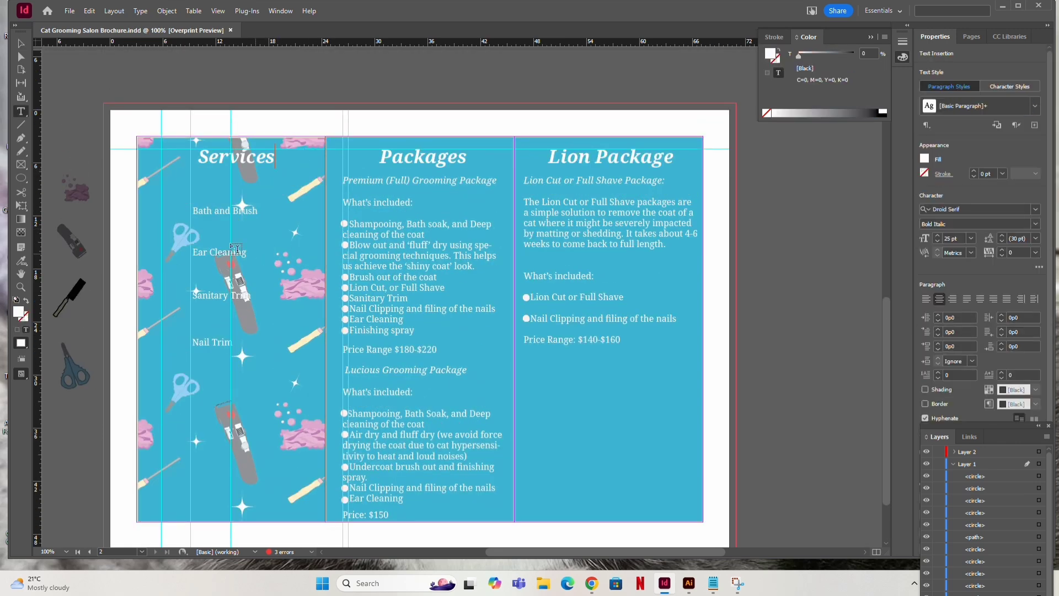
key("Escape")
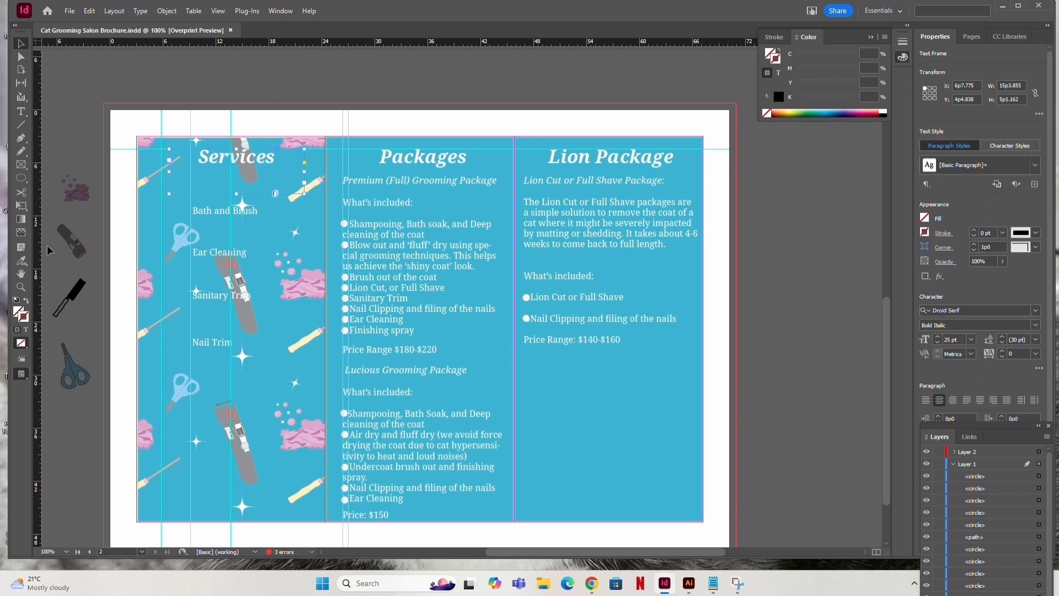
Nudge the Sanitary Trim text slightly down and shift the pattern frame in the Services column.
left_click(172, 455)
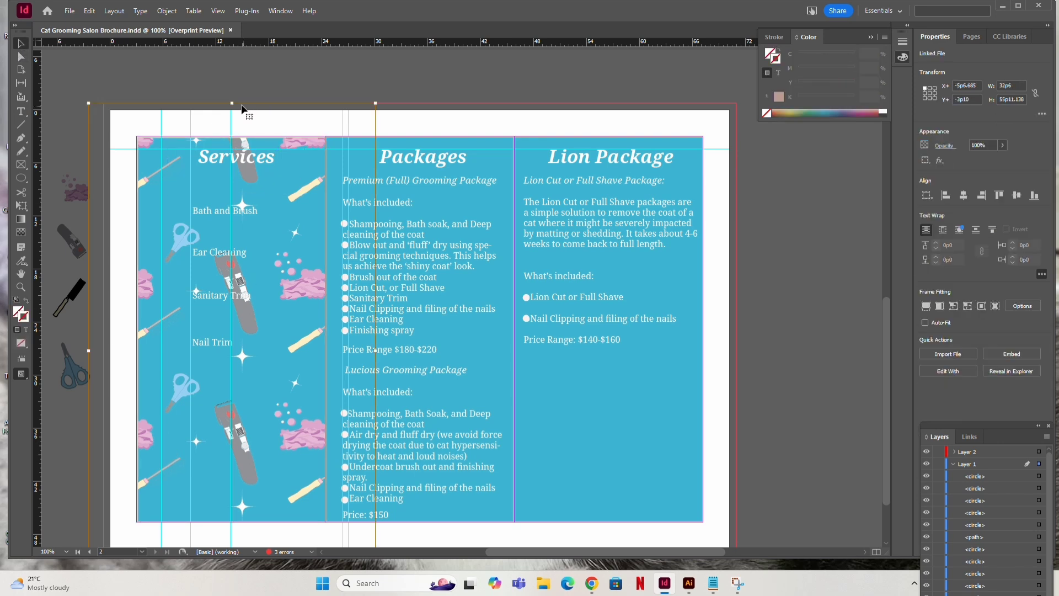
left_click_drag(263, 309, 264, 313)
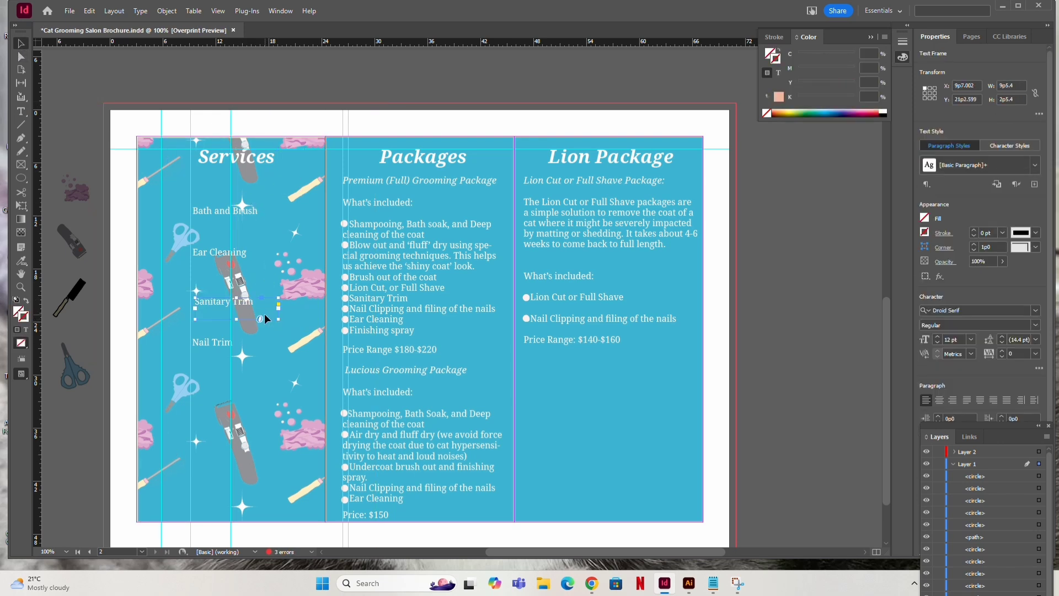
mouse_move(287, 230)
left_mouse_down()
mouse_move(283, 197)
mouse_move(280, 235)
left_mouse_up()
Scale the pattern image down to about 29p7 by 51p11 and try different positions for it within the Services frame.
double_click(293, 206)
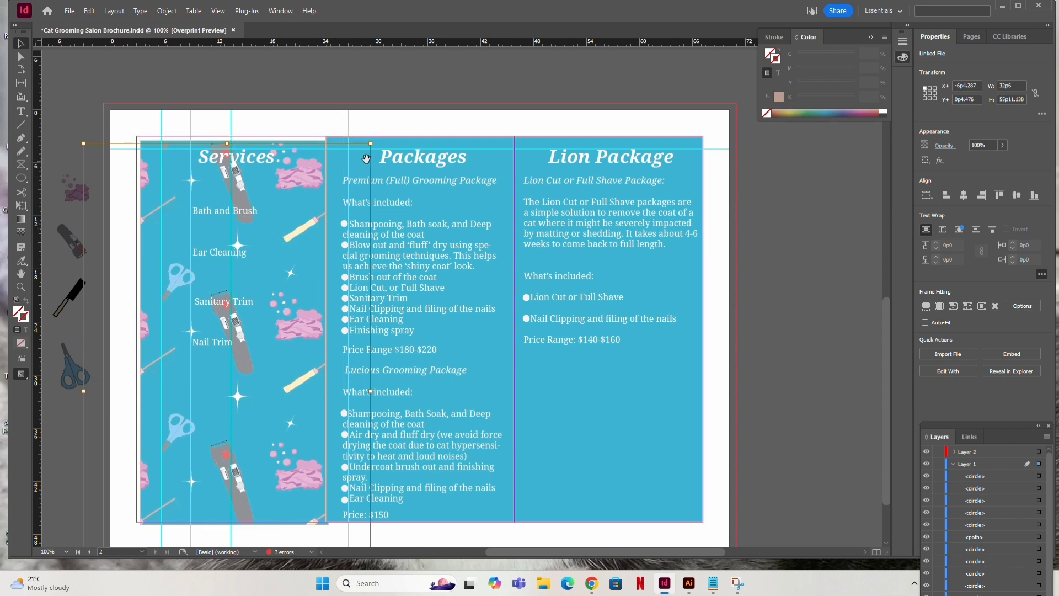
left_click_drag(372, 143, 352, 176)
left_click_drag(296, 251, 309, 212)
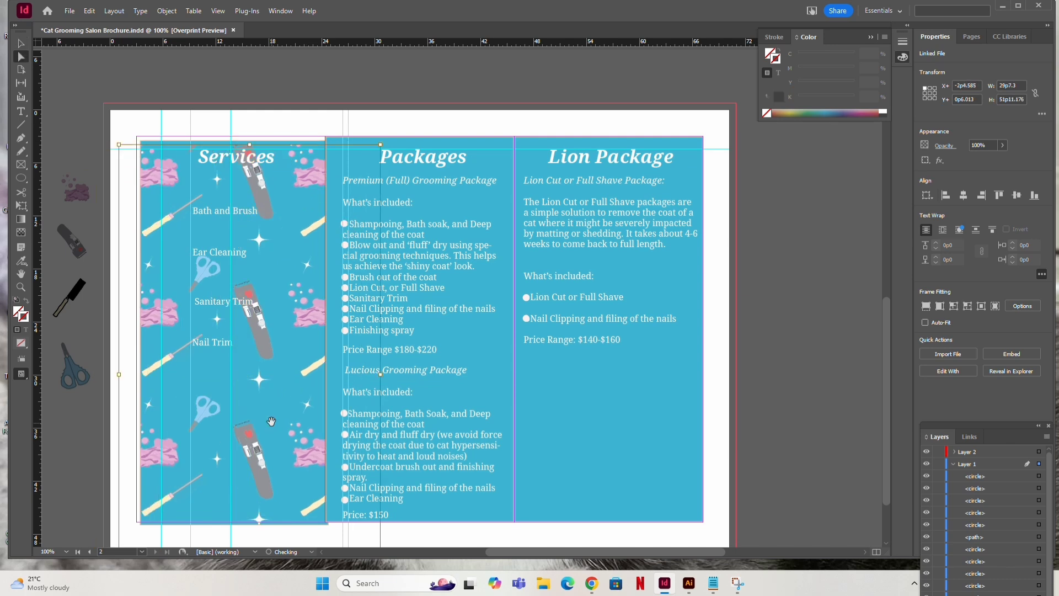
left_click_drag(271, 422, 271, 412)
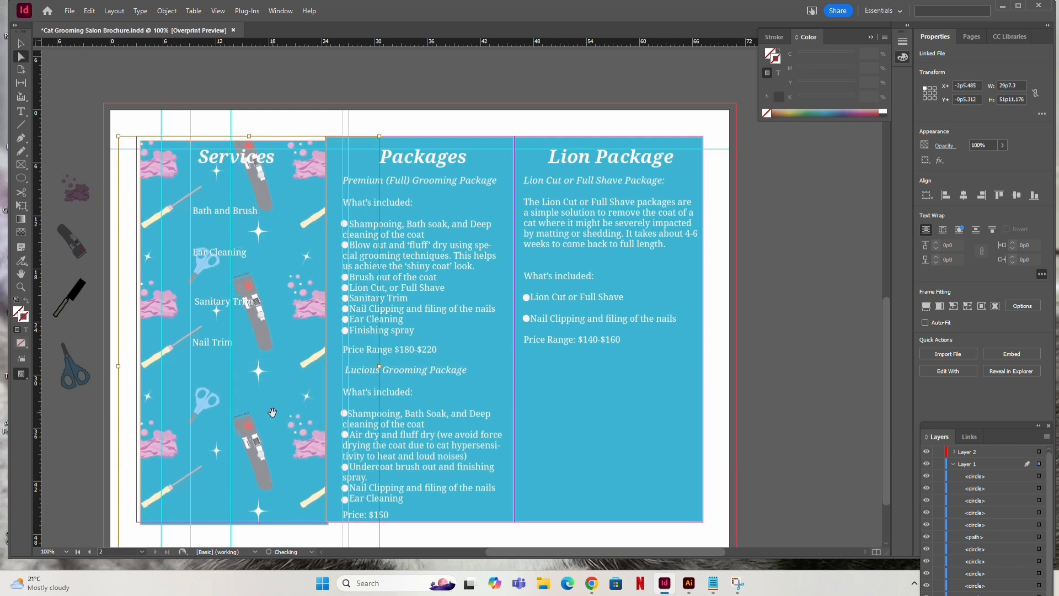
key("ctrl+z")
key("ctrl+z")
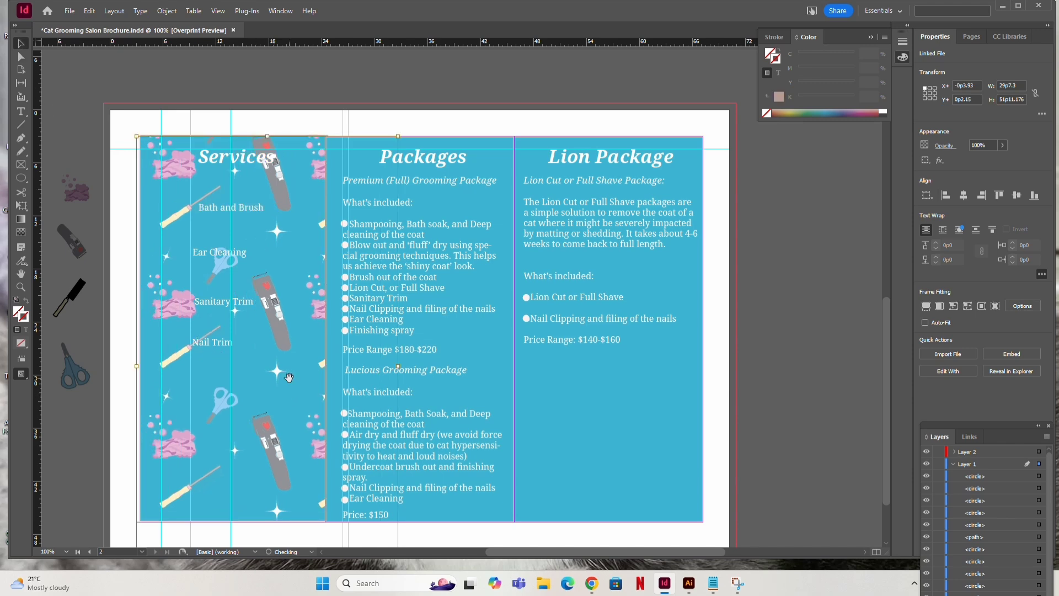
Rotate the pattern image counterclockwise inside the Services frame so the grooming tools sit at a new angle.
scroll(285, 333, "up", 6)
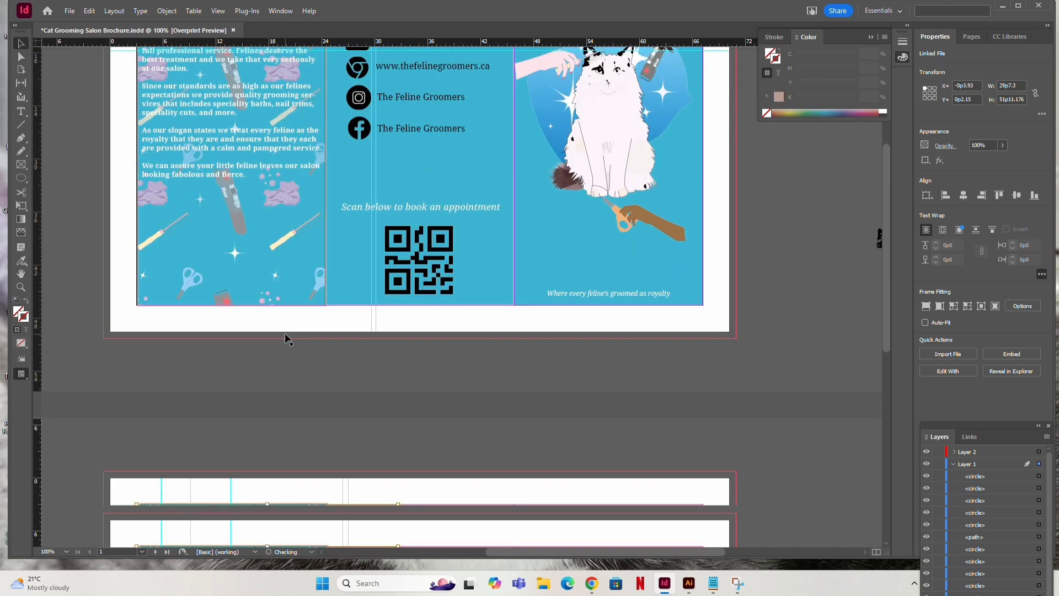
scroll(285, 332, "down", 3)
scroll(285, 338, "down", 3)
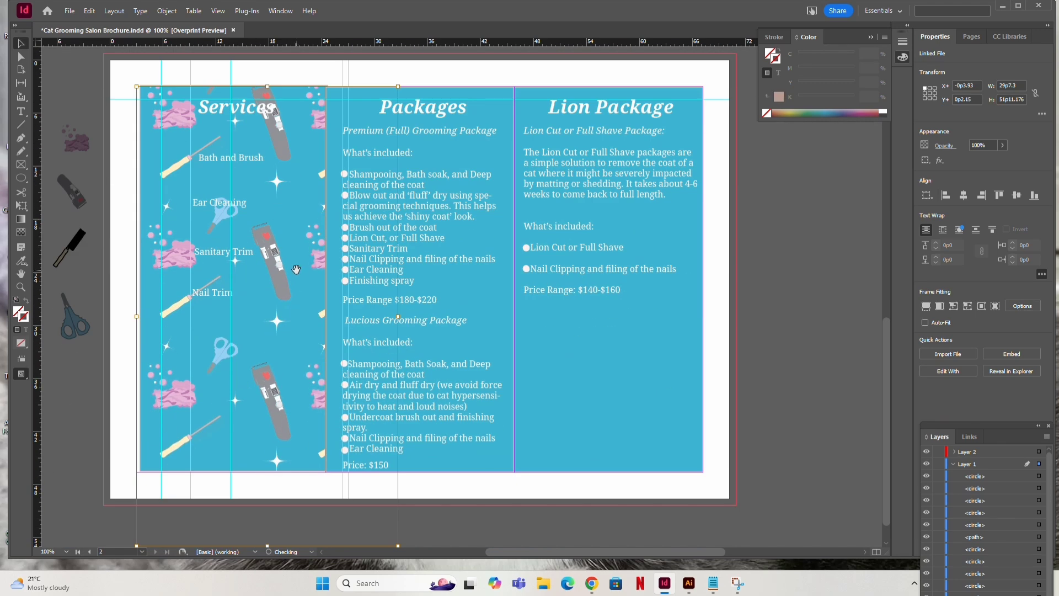
left_click_drag(134, 87, 151, 212)
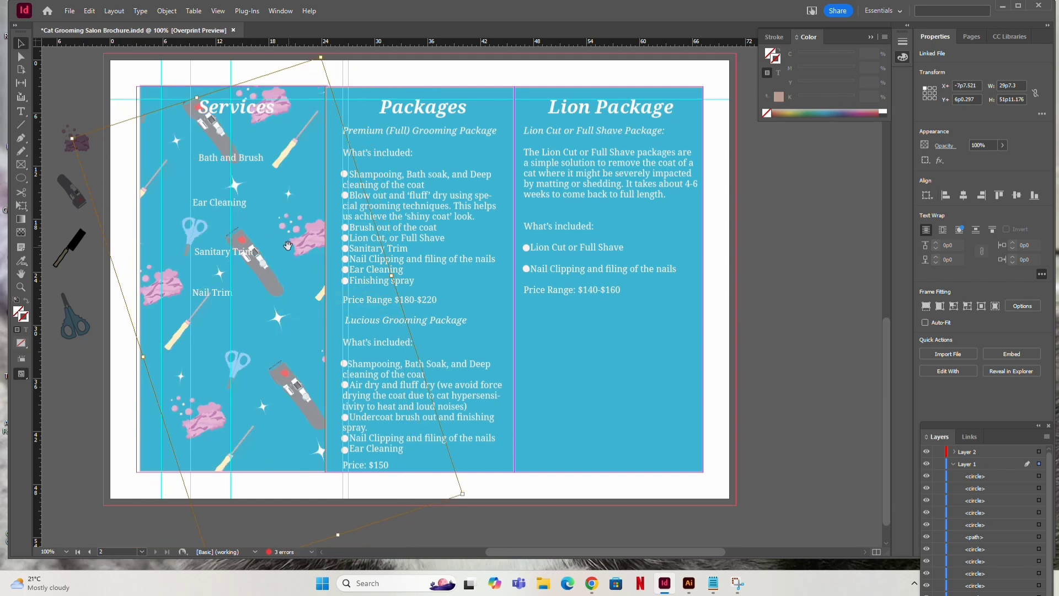
left_click_drag(62, 134, 91, 216)
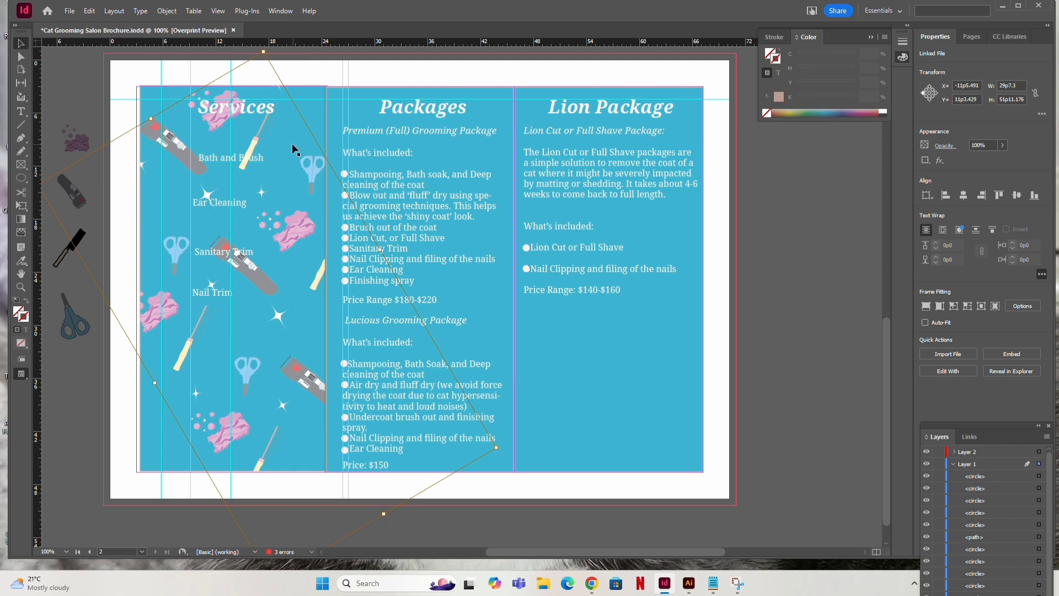
Enlarge the rotated pattern image to about 39p1 by 68p2 and move it down within the Services column.
left_click_drag(264, 52, 308, 88)
scroll(309, 88, "down", 4)
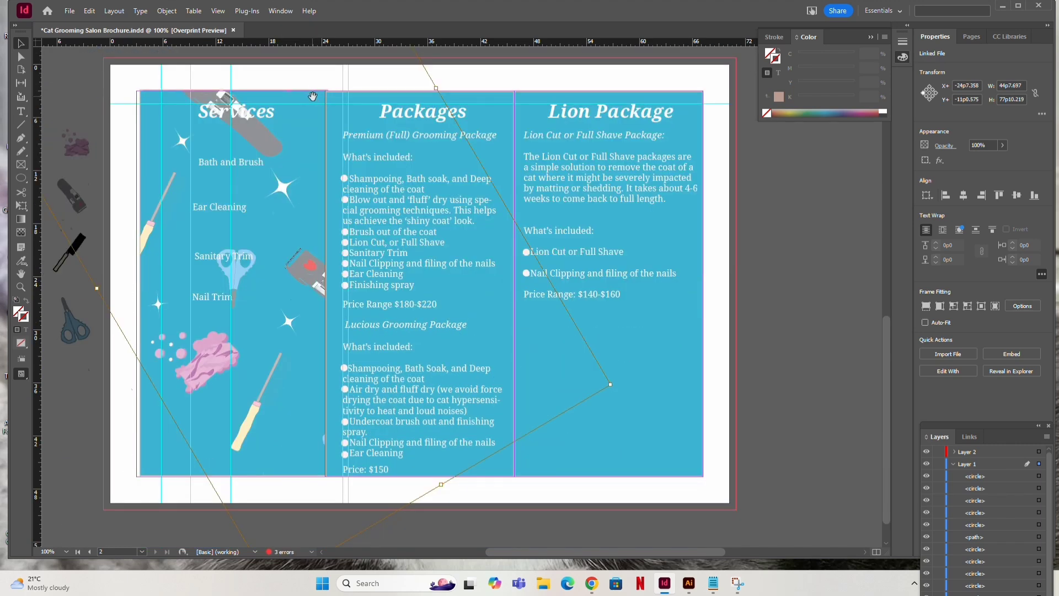
scroll(313, 97, "up", 3)
scroll(313, 97, "down", 3)
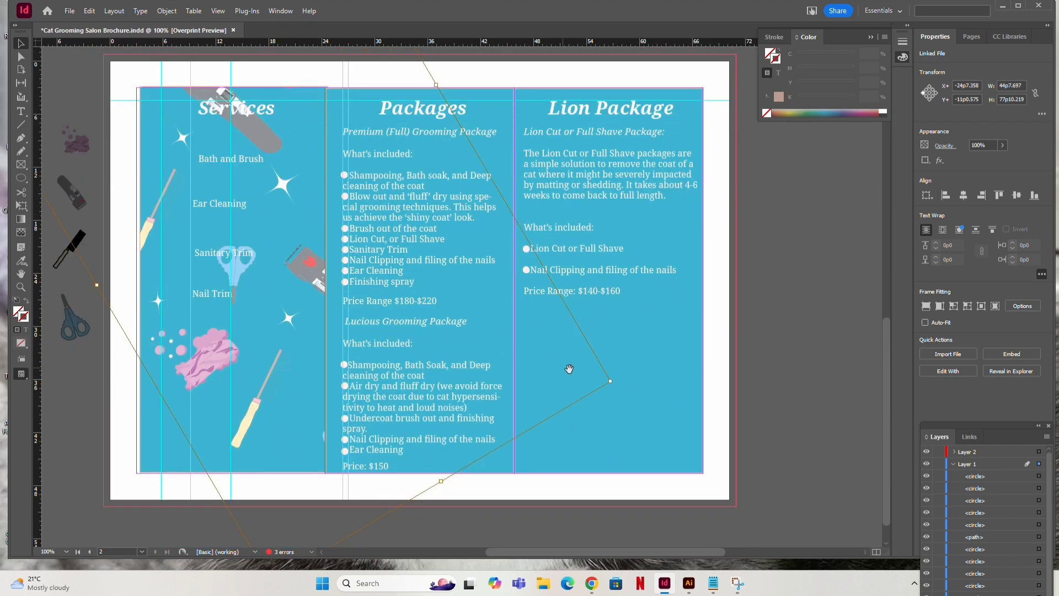
left_click_drag(610, 381, 525, 332)
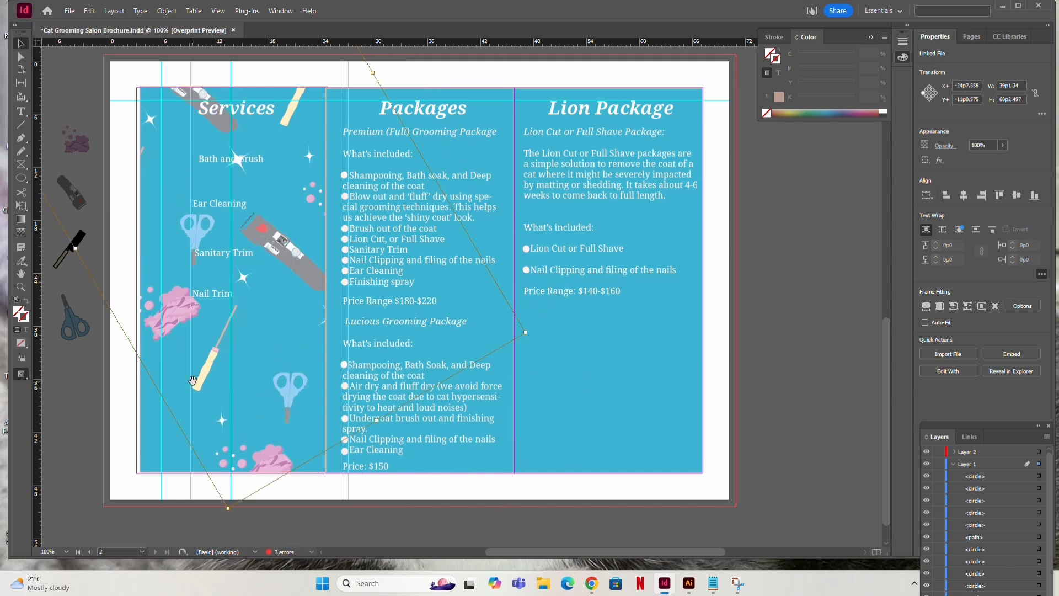
left_click_drag(191, 381, 200, 439)
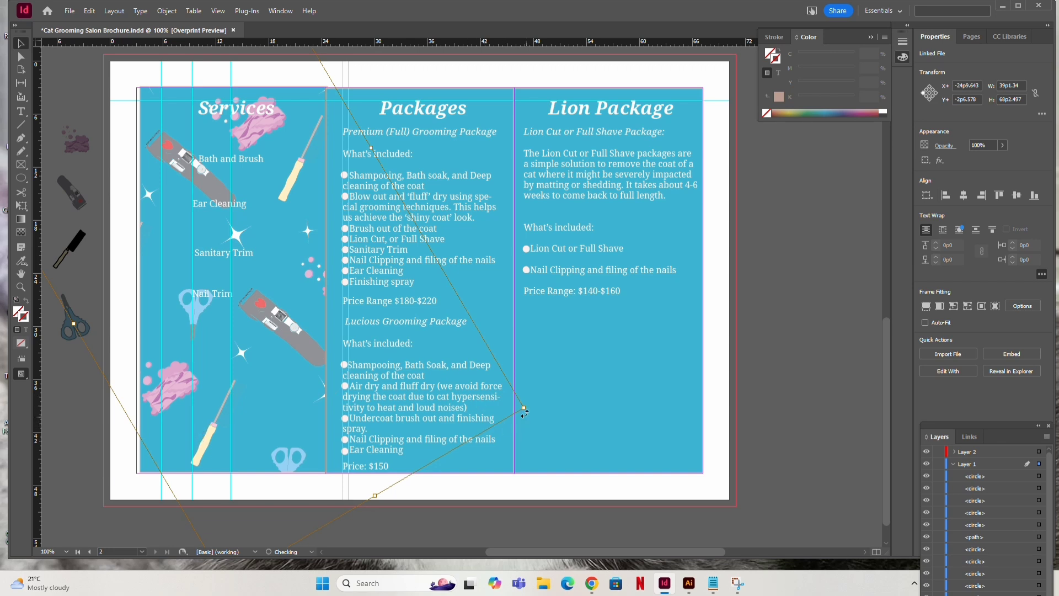
Resize the pattern image to about 40p3 by 70p3 and shift it slightly down within the Services column.
left_click_drag(522, 407, 502, 407)
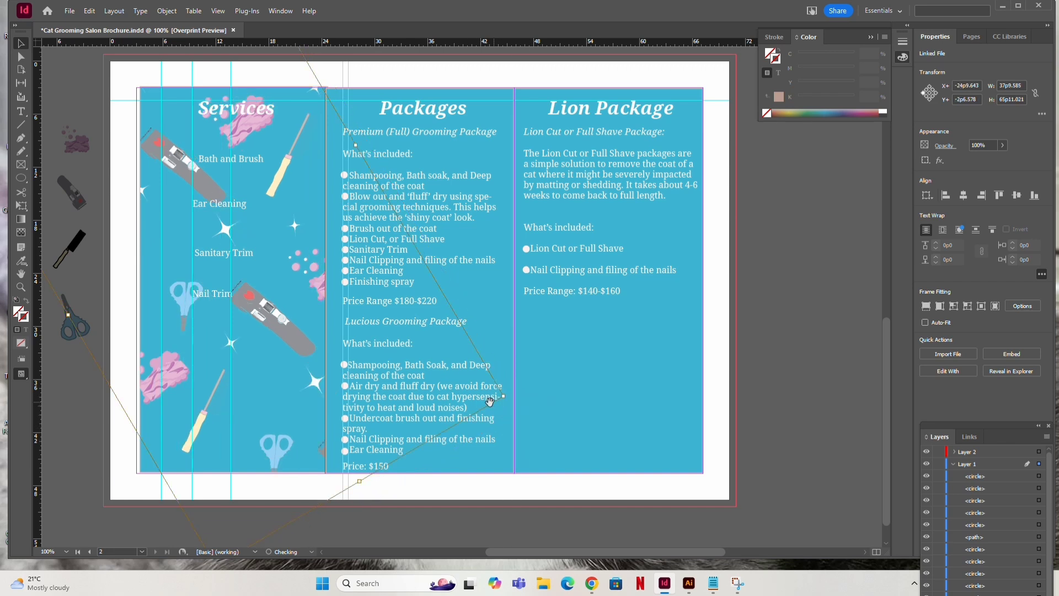
left_click_drag(229, 411, 224, 411)
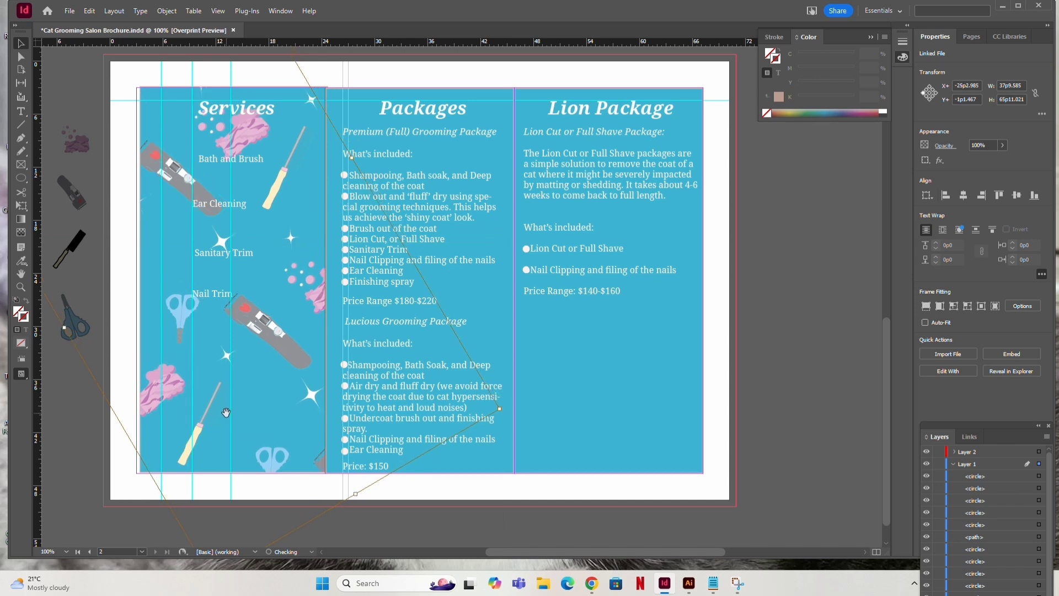
left_click_drag(226, 415, 226, 418)
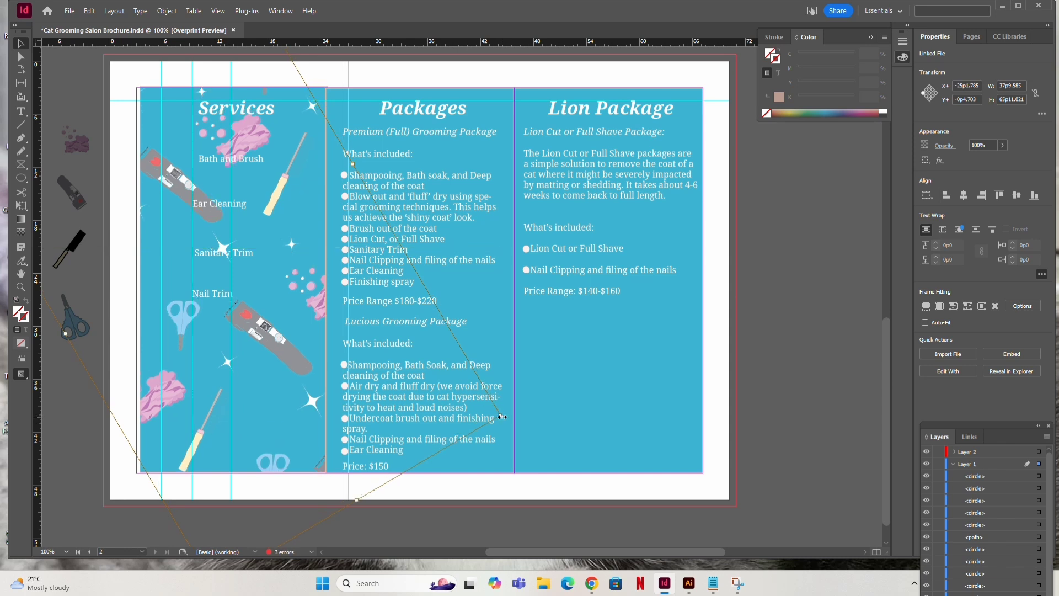
left_click_drag(503, 417, 555, 447)
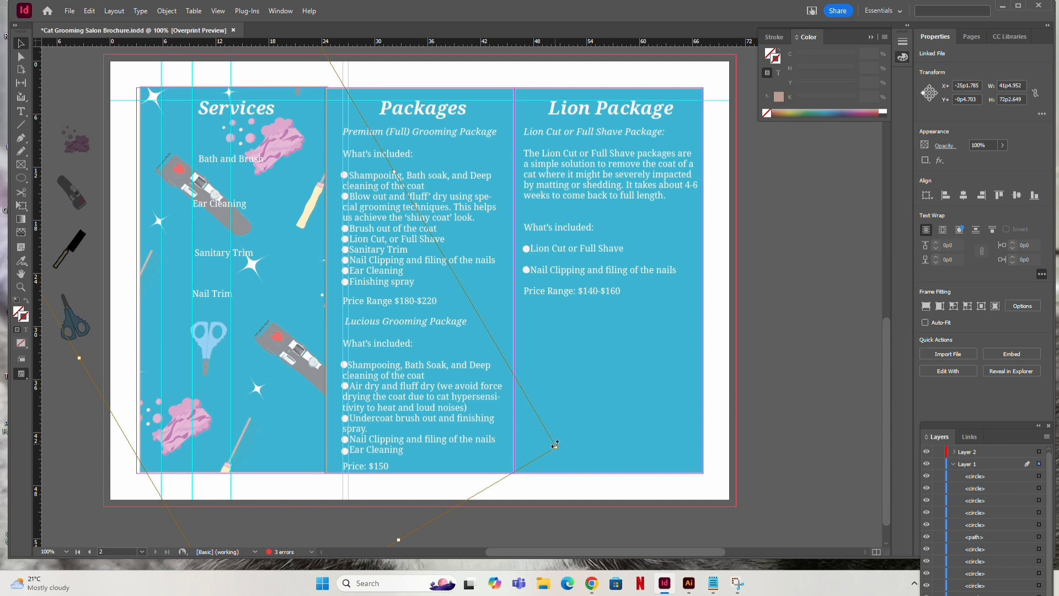
left_click_drag(556, 445, 538, 437)
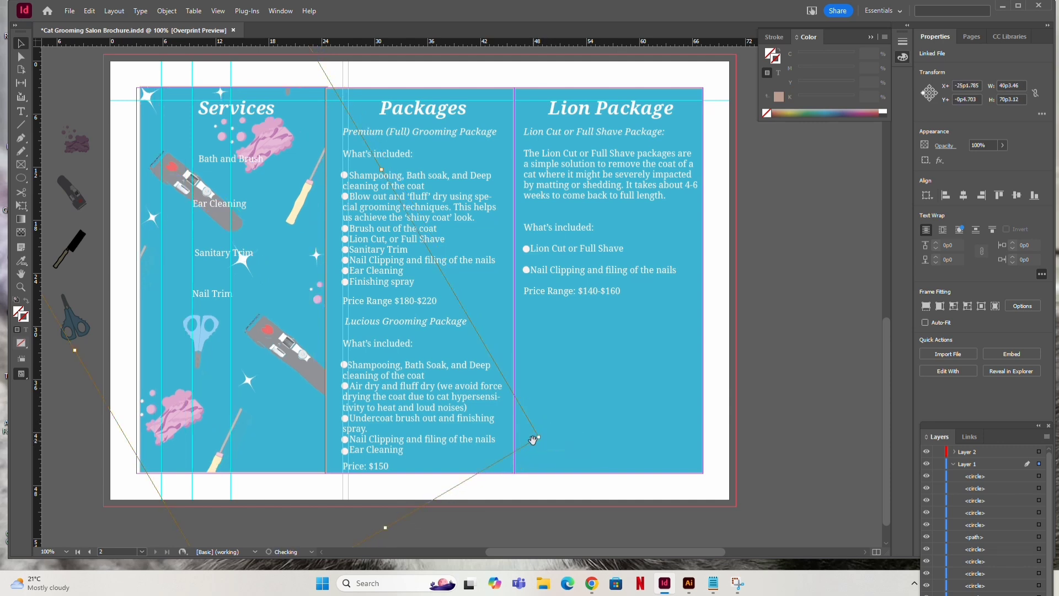
left_click_drag(244, 395, 244, 400)
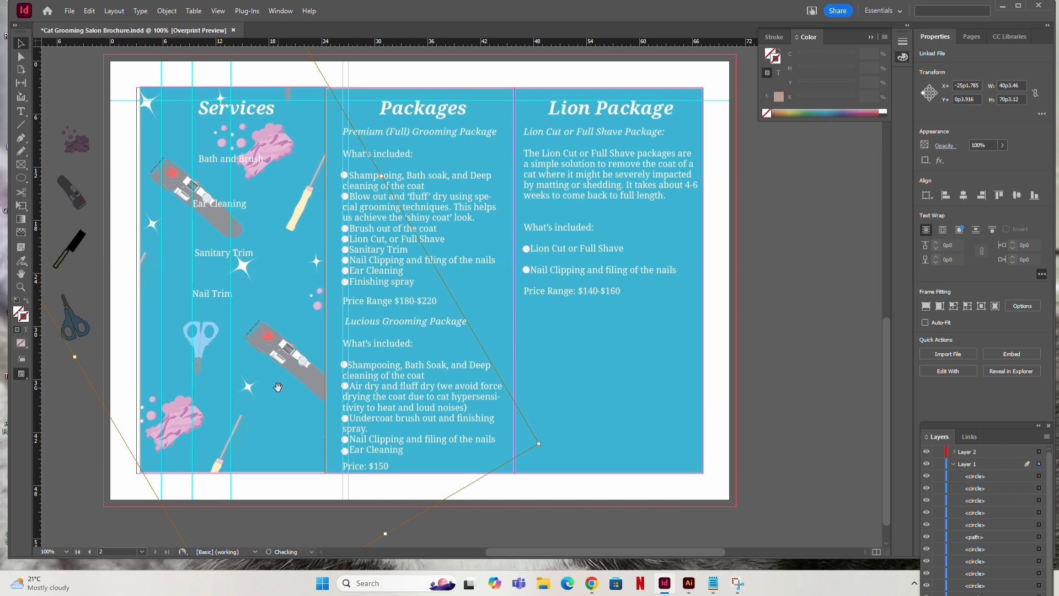
Examine the Services column's pattern close up and at full-page view, comparing it with the brochure's other page.
scroll(300, 266, "down", 1)
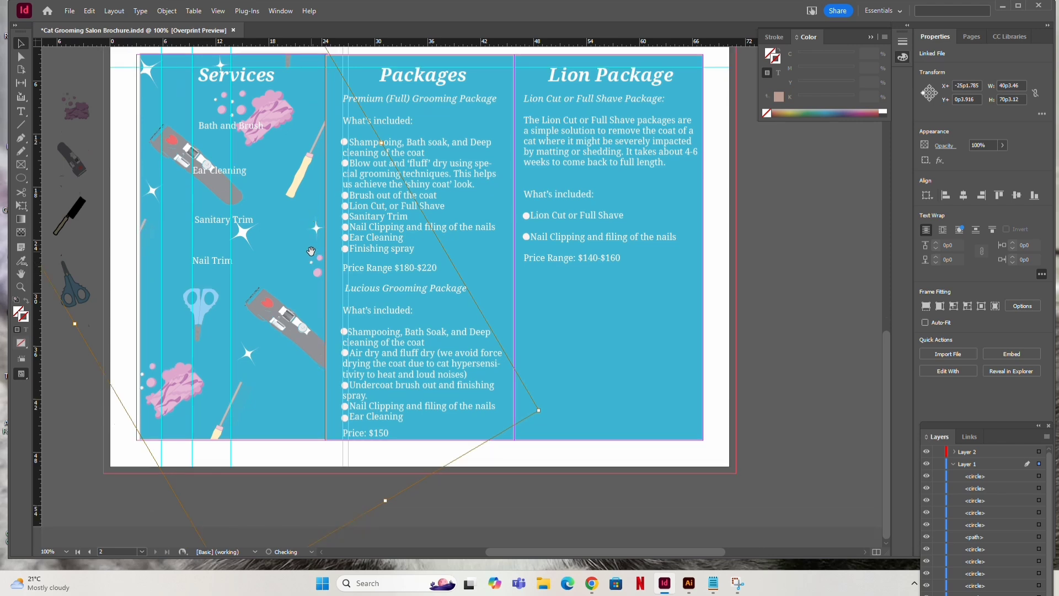
scroll(311, 252, "up", 4)
key("ctrl+minus")
key("ctrl+minus")
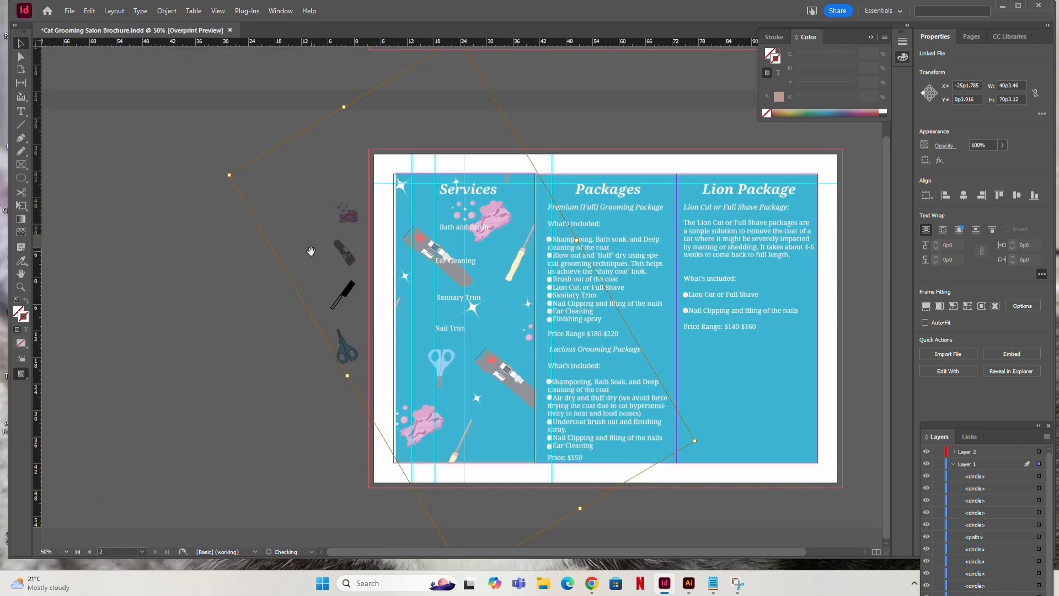
left_click(227, 165)
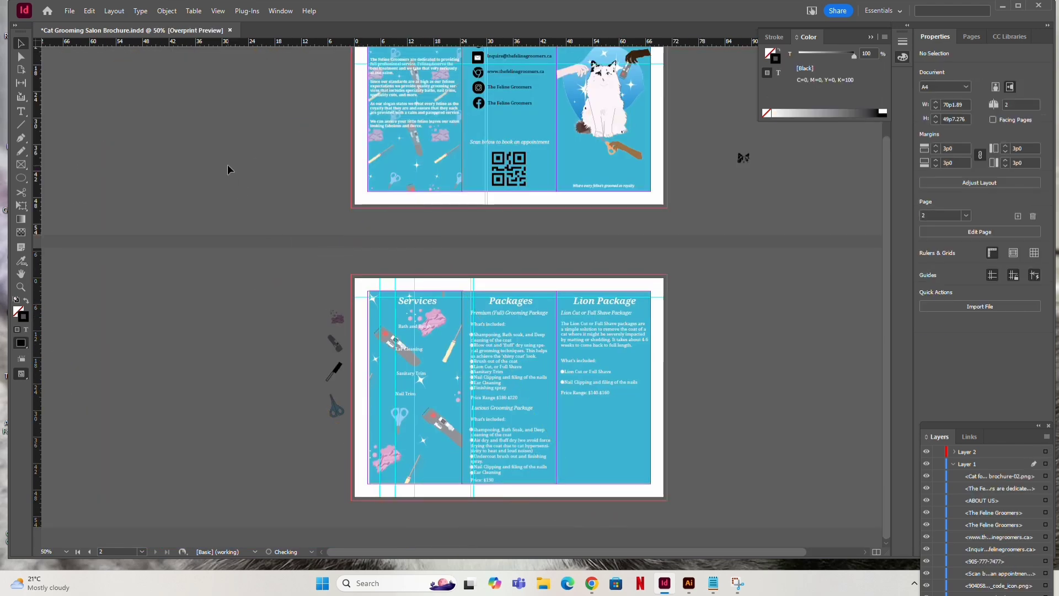
scroll(228, 164, "up", 1)
scroll(227, 165, "up", 1)
scroll(227, 165, "down", 2)
key("ctrl+equal")
key("ctrl+equal")
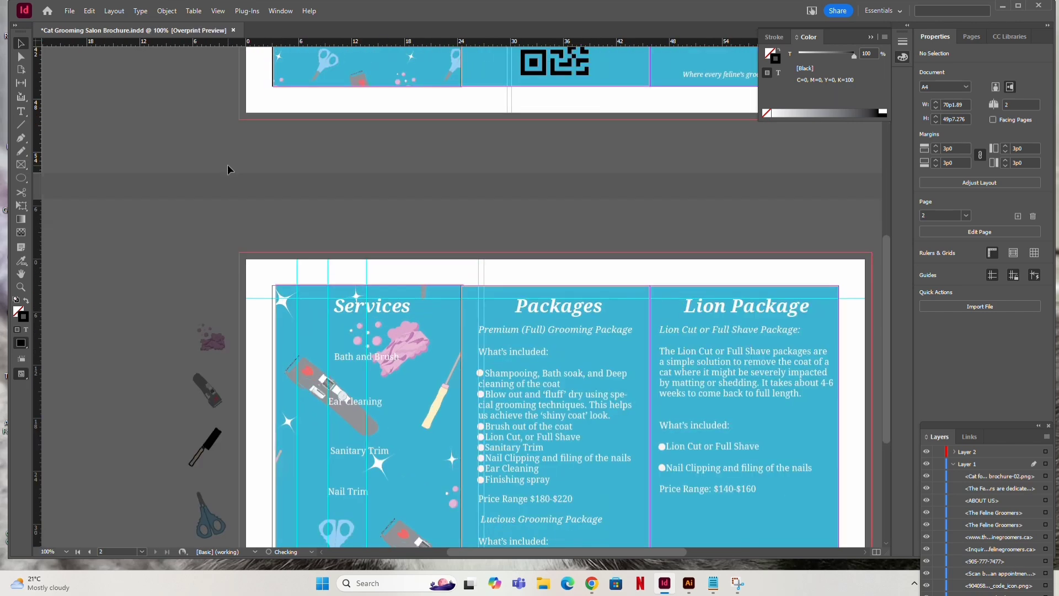
scroll(215, 163, "down", 2)
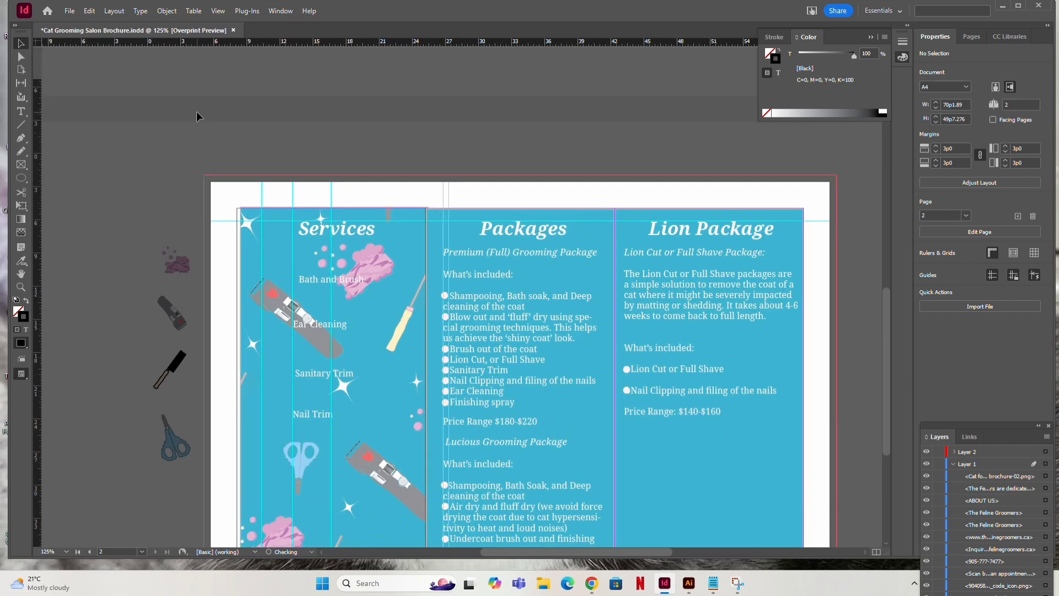
key("ctrl+equal")
scroll(196, 111, "down", 1)
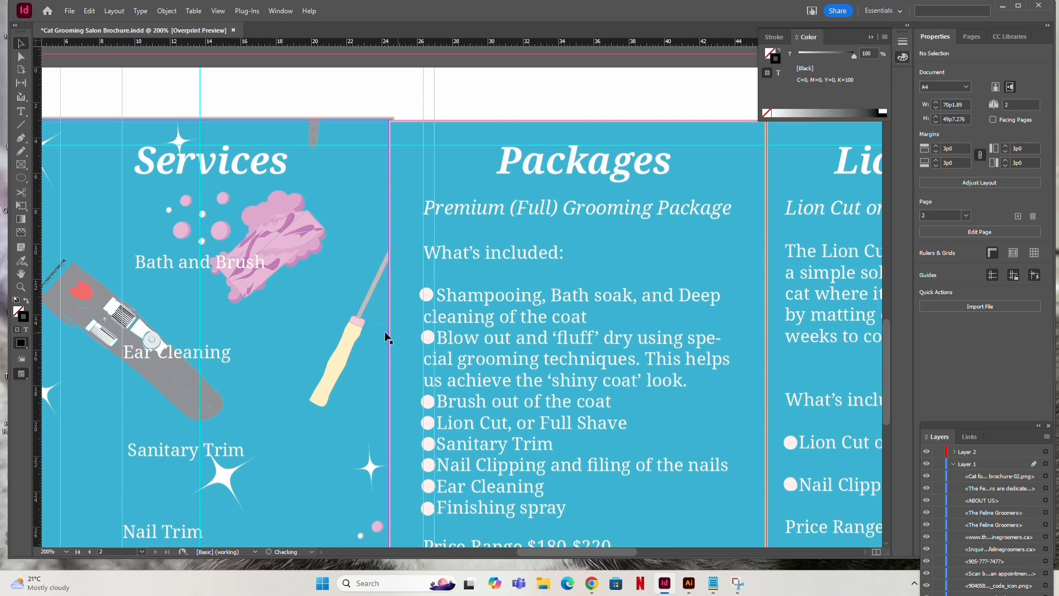
key("ctrl+equal")
left_click_drag(433, 228, 503, 1)
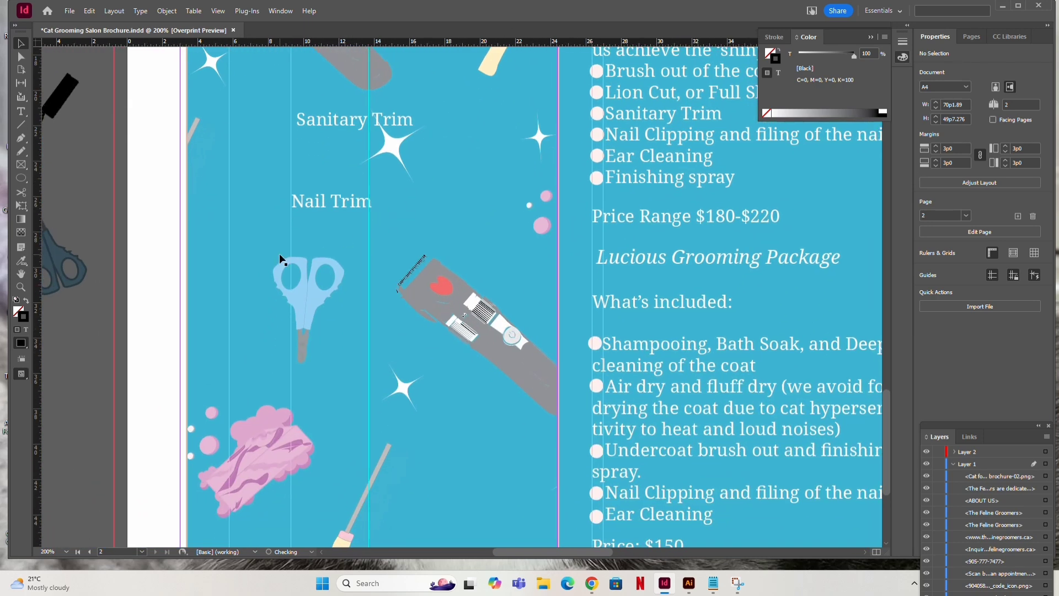
key("ctrl+minus")
key("ctrl+minus")
key("ctrl+minus")
key("ctrl+minus")
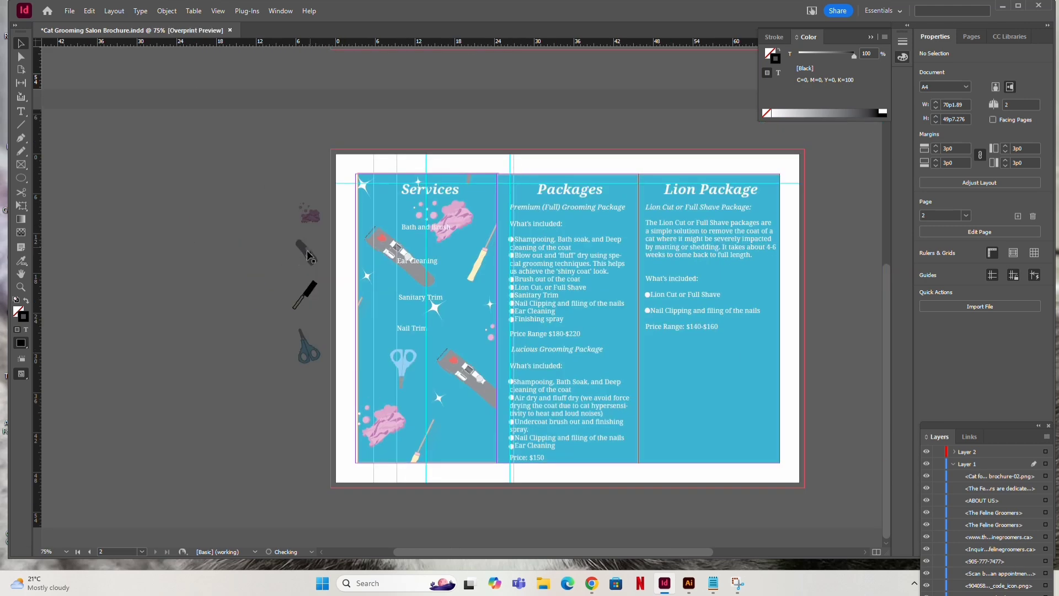
key("ctrl+equal")
key("ctrl+equal")
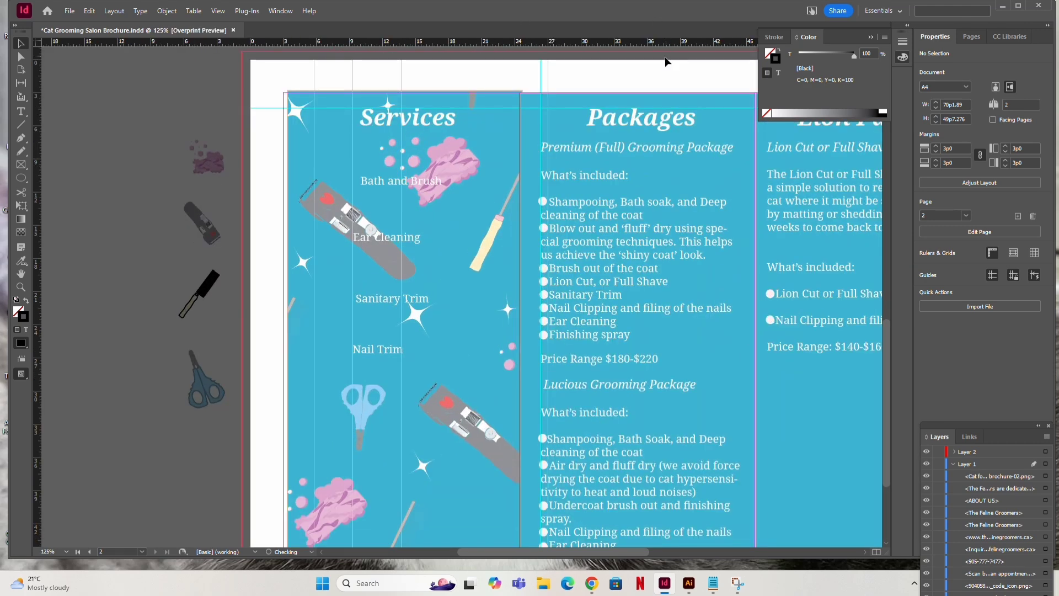
Copy the first Premium package bullet, enlarge it to about 1p7, and align one copy beside each of the four Services items.
left_click(544, 203)
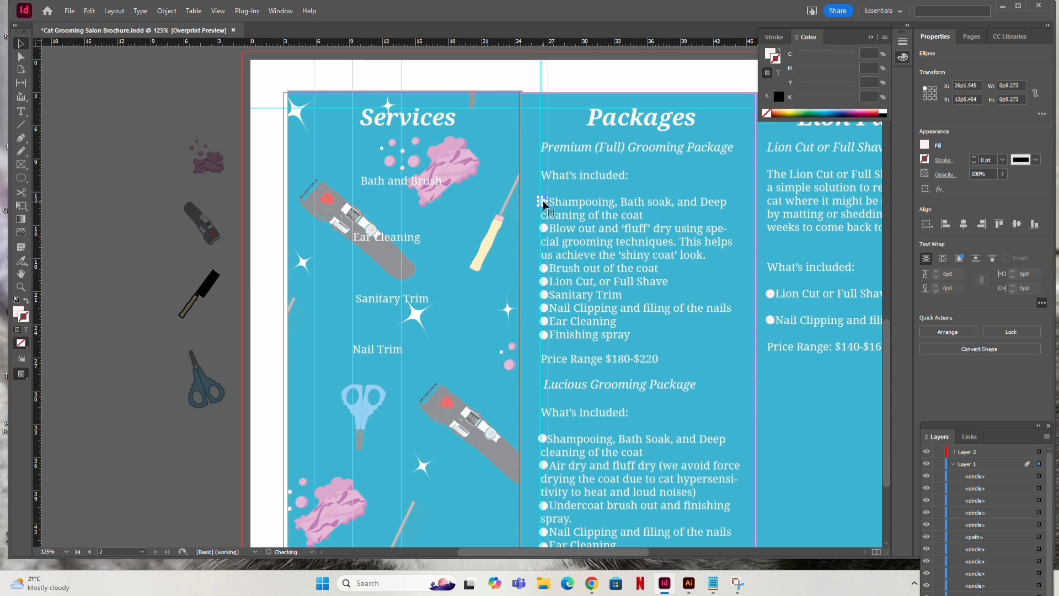
mouse_move(545, 204)
left_mouse_down()
mouse_move(356, 192)
mouse_move(363, 175)
mouse_move(348, 178)
mouse_move(356, 214)
mouse_move(339, 251)
mouse_move(339, 239)
left_mouse_up()
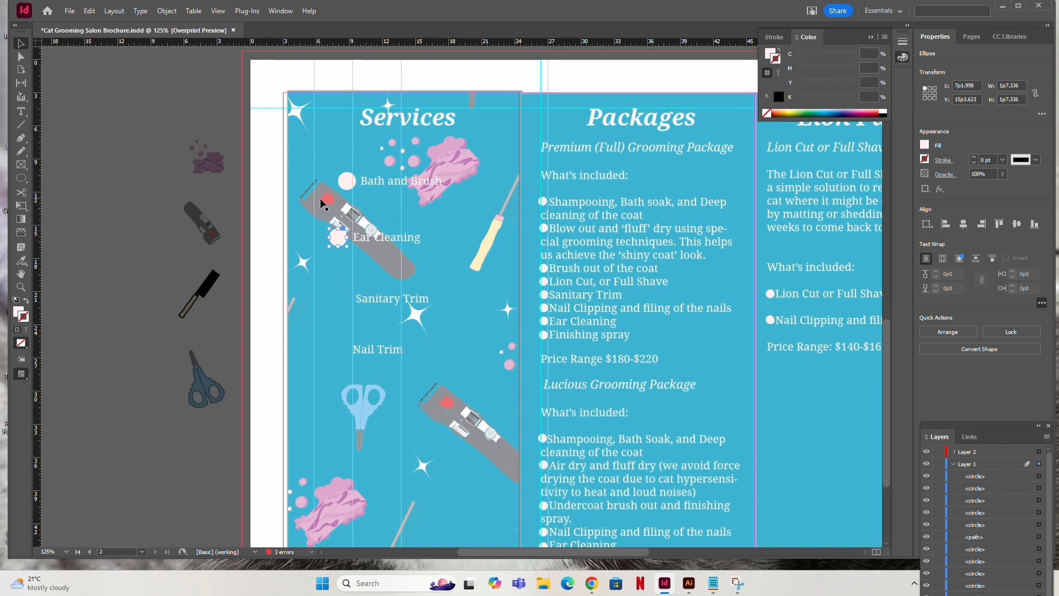
left_click_drag(339, 237, 339, 350)
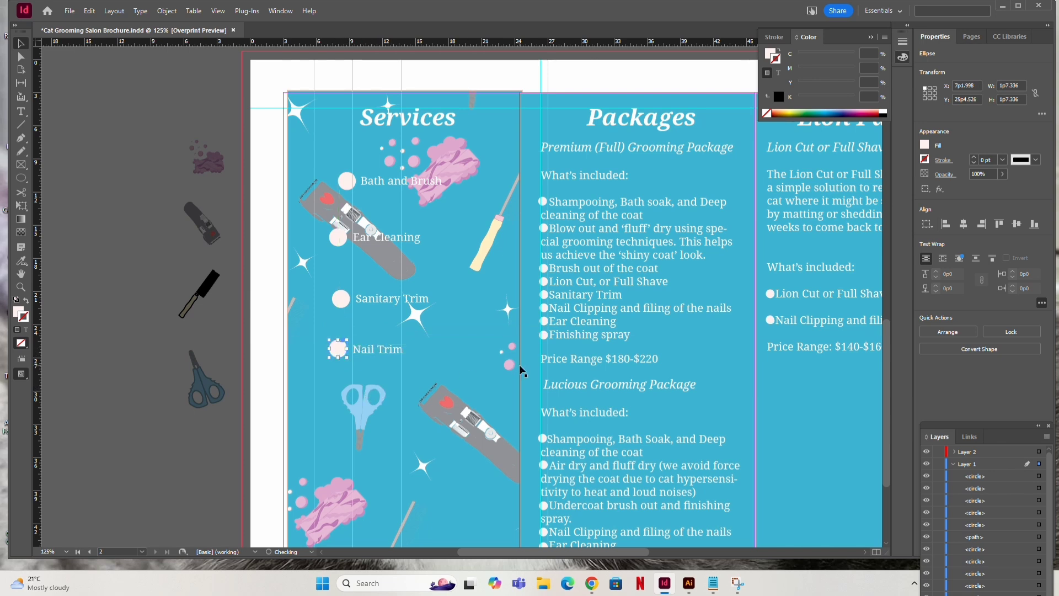
left_click(333, 301)
left_click(334, 236)
left_click(346, 180)
left_click(246, 233)
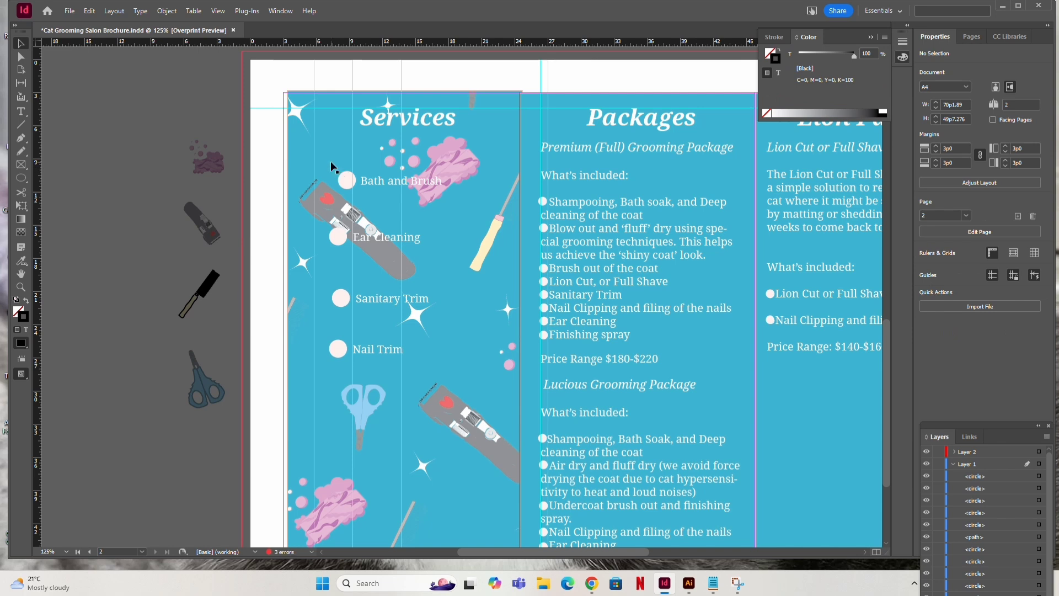
Move the Bath and Brush and Ear Cleaning items with their bullets up, stacking them closely under the Services heading.
left_click(428, 210)
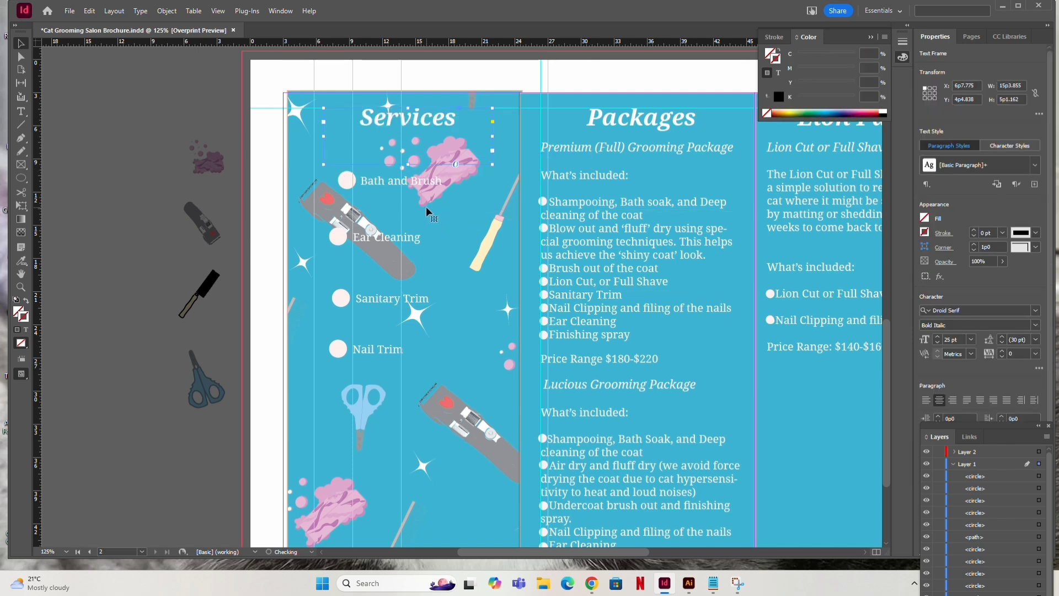
left_click(368, 193)
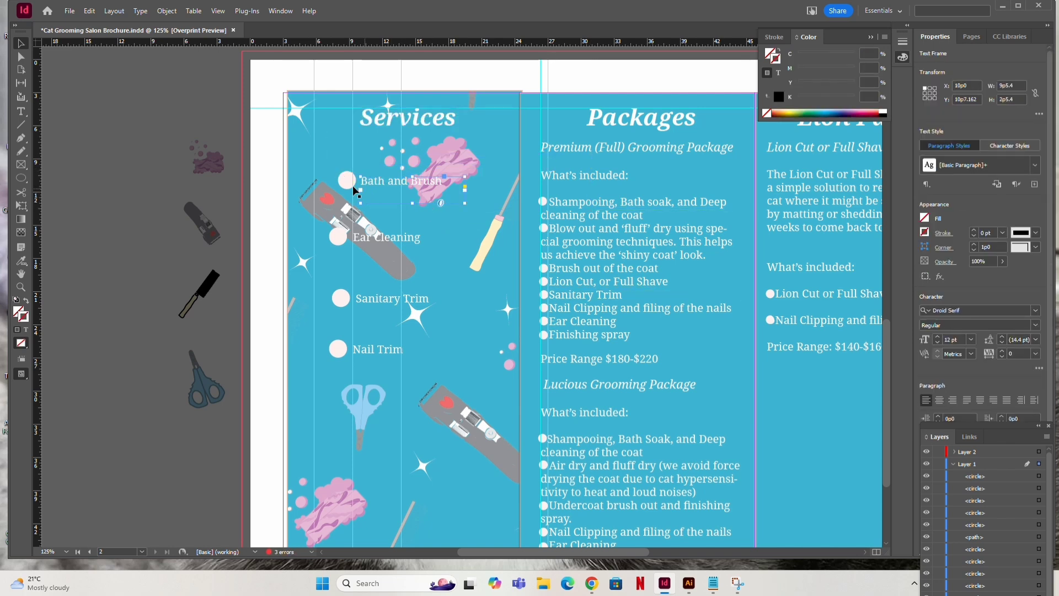
left_click(352, 185, "shift")
mouse_move(393, 183)
left_mouse_down()
mouse_move(396, 163)
mouse_move(407, 164)
left_mouse_up()
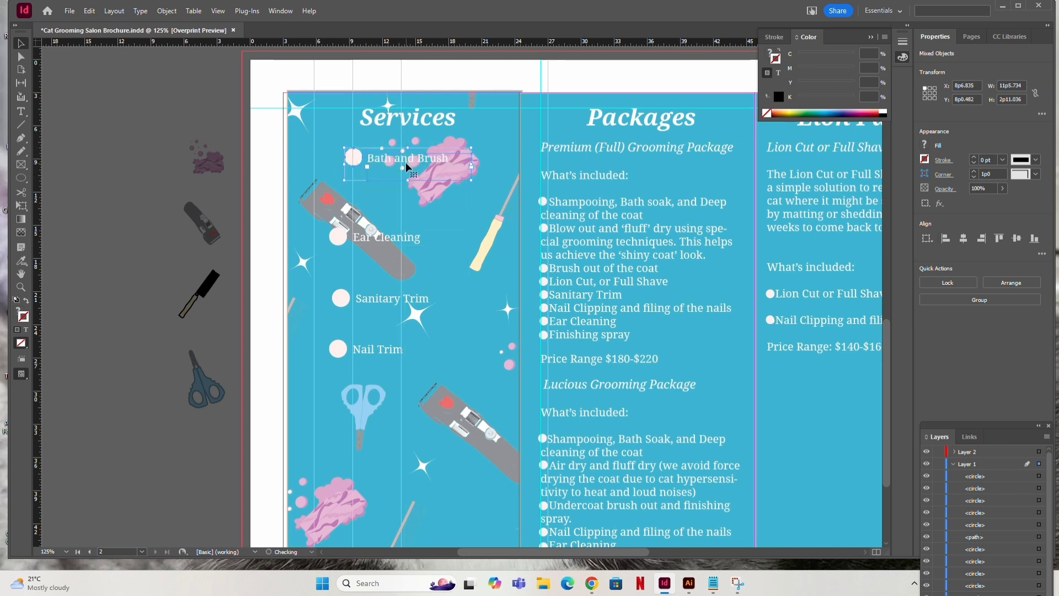
left_click(348, 233)
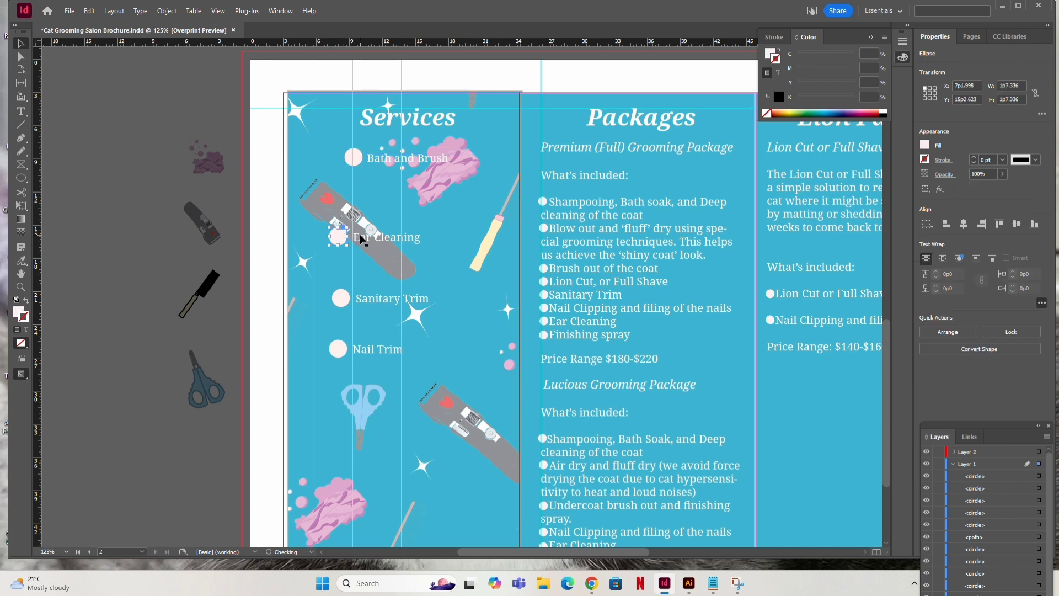
left_click_drag(370, 236, 390, 190)
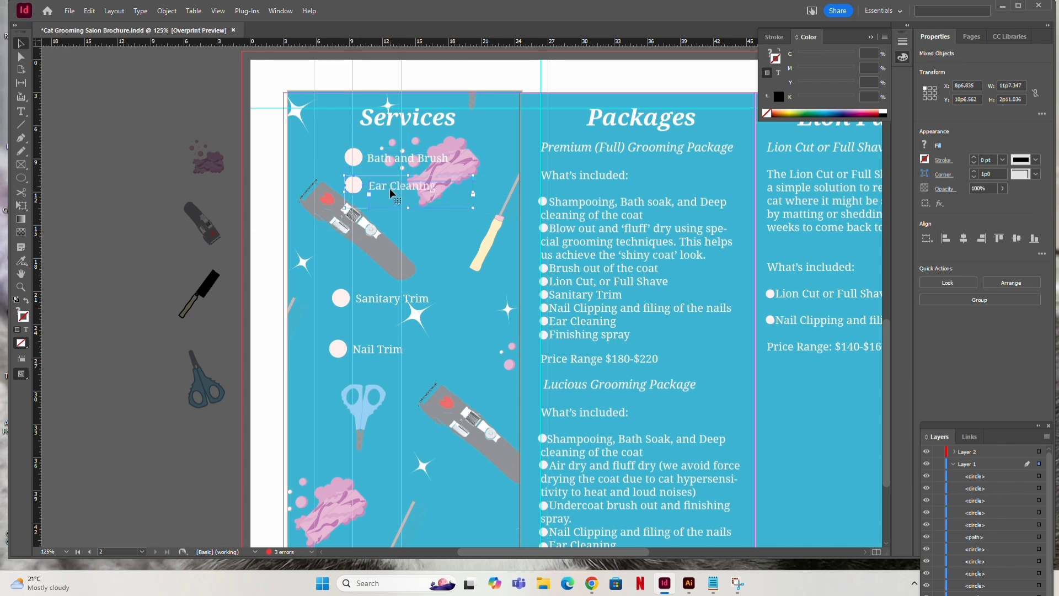
Move the Sanitary Trim and Nail Trim items with their bullets up to continue the list below Ear Cleaning.
left_click(335, 294)
left_click(385, 304, "shift")
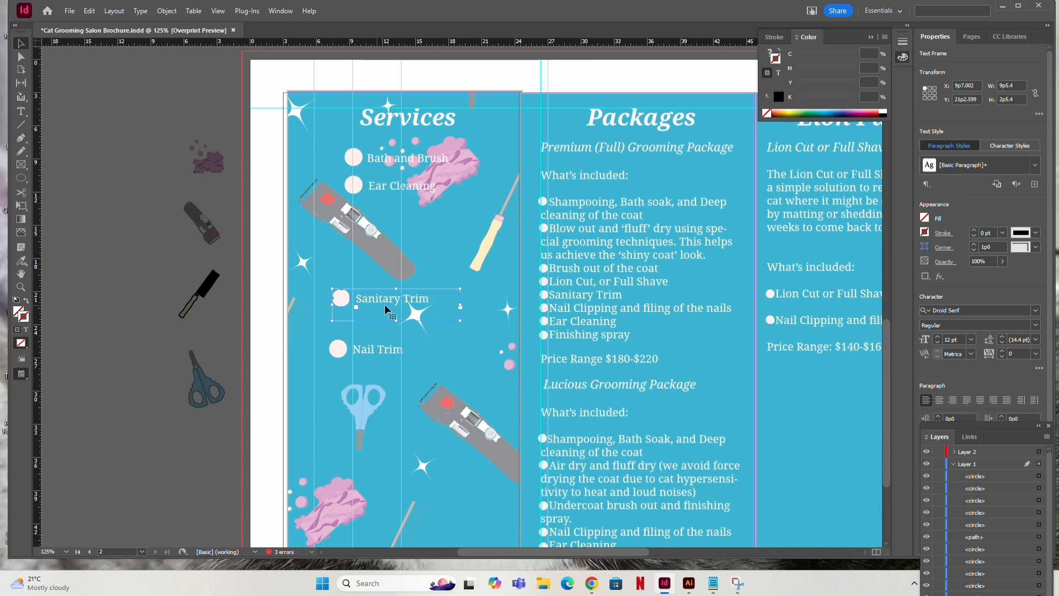
left_click_drag(386, 304, 396, 216)
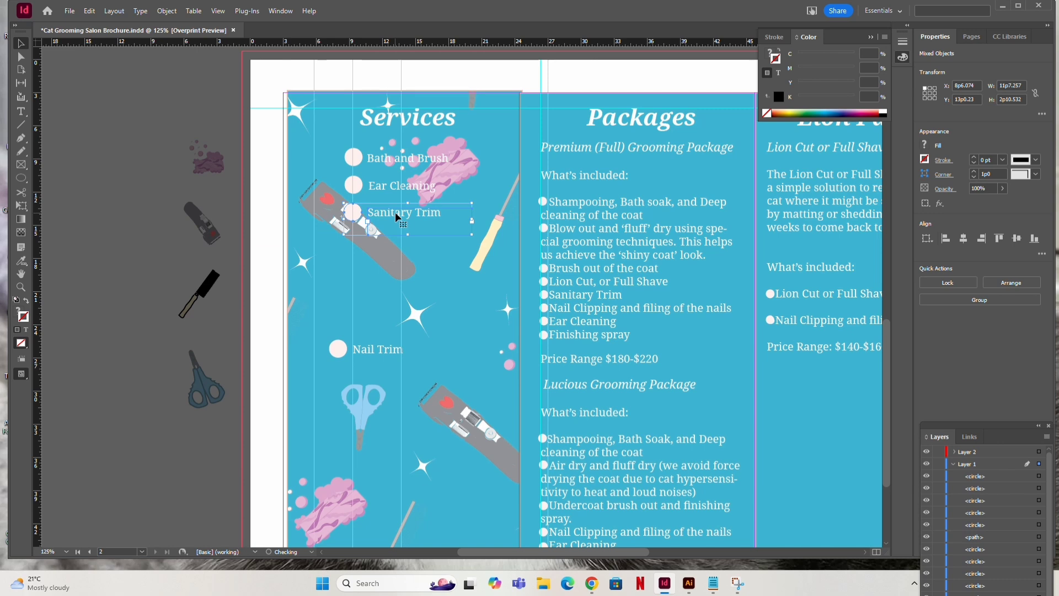
left_click(342, 347)
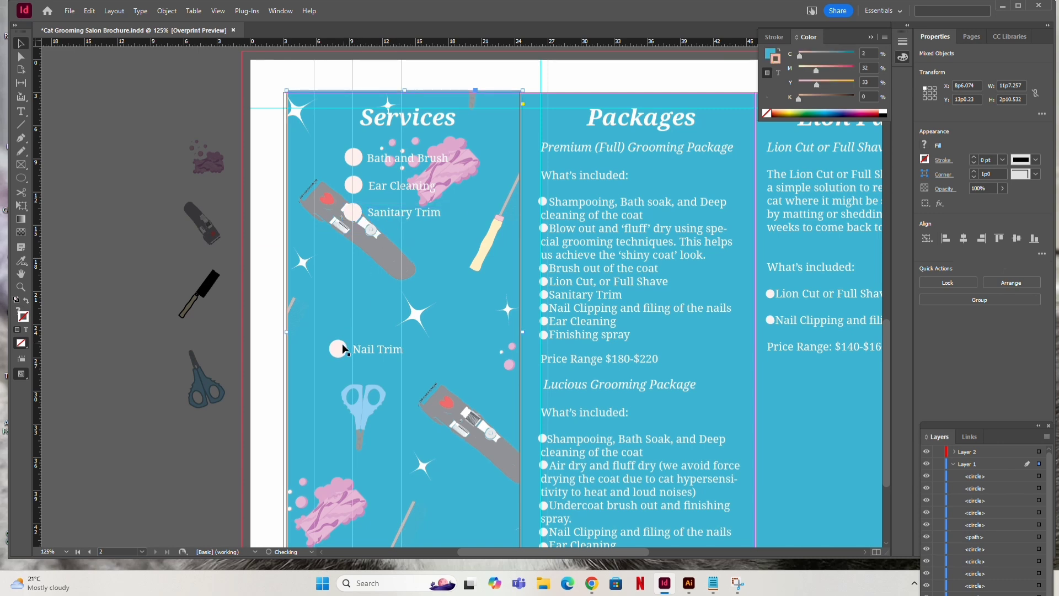
left_click_drag(368, 349, 384, 247)
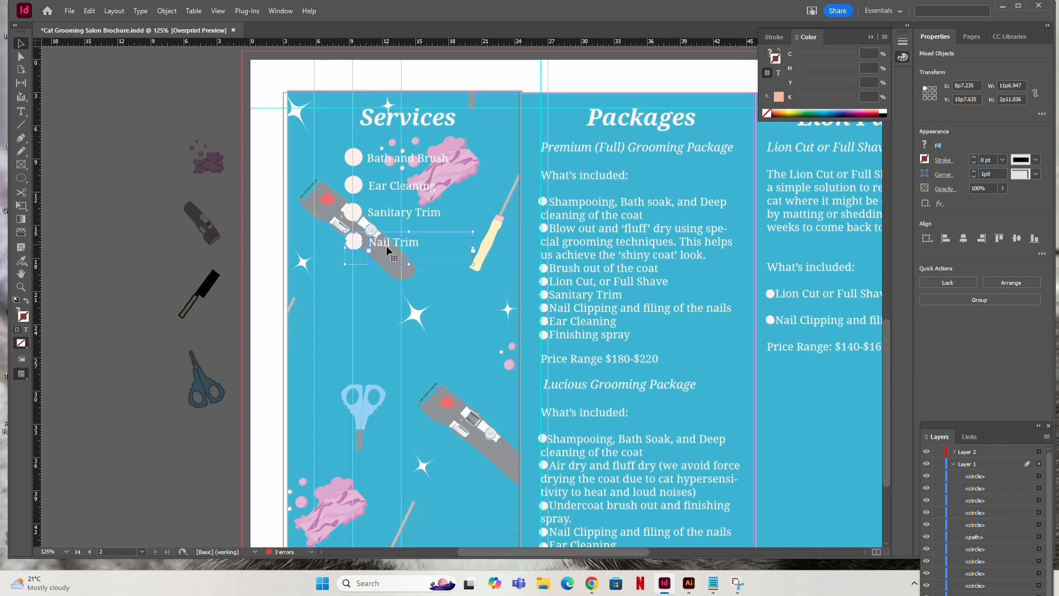
scroll(412, 367, "down", 3)
scroll(412, 367, "up", 3)
scroll(412, 365, "up", 2)
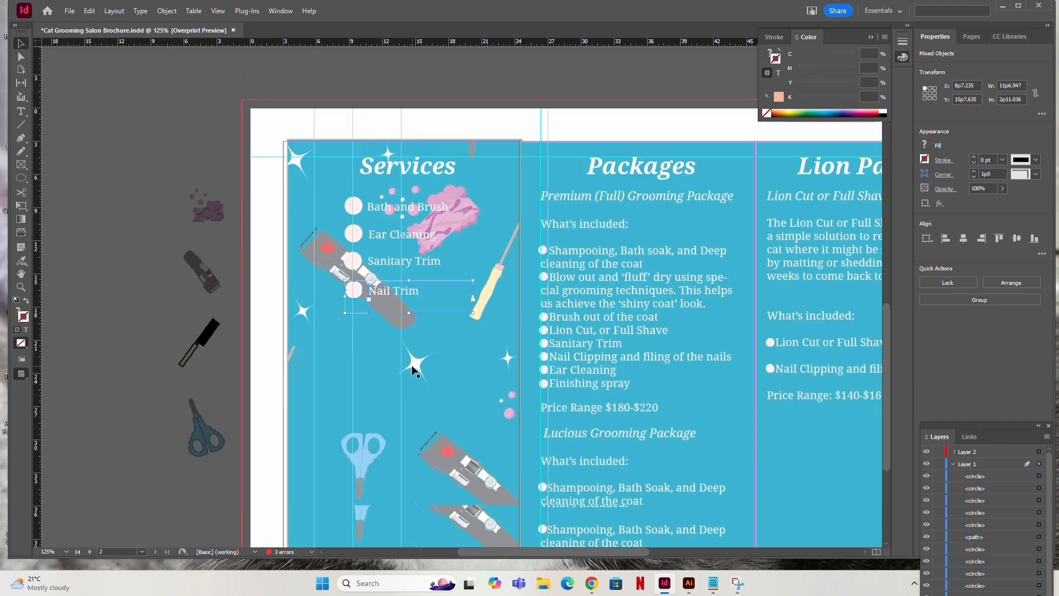
scroll(412, 365, "down", 2)
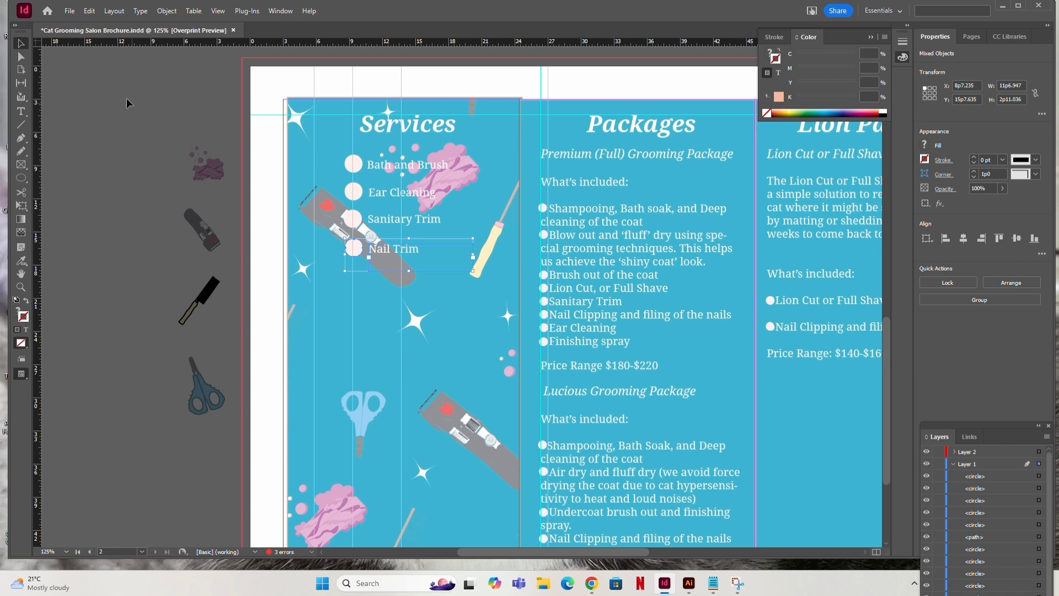
left_click(21, 56)
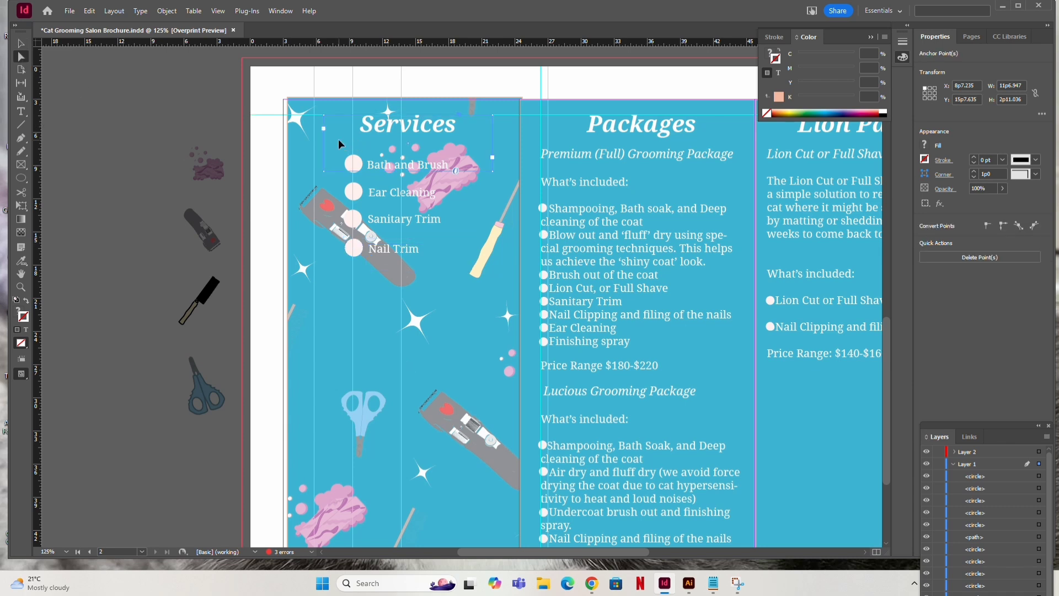
left_click(358, 237)
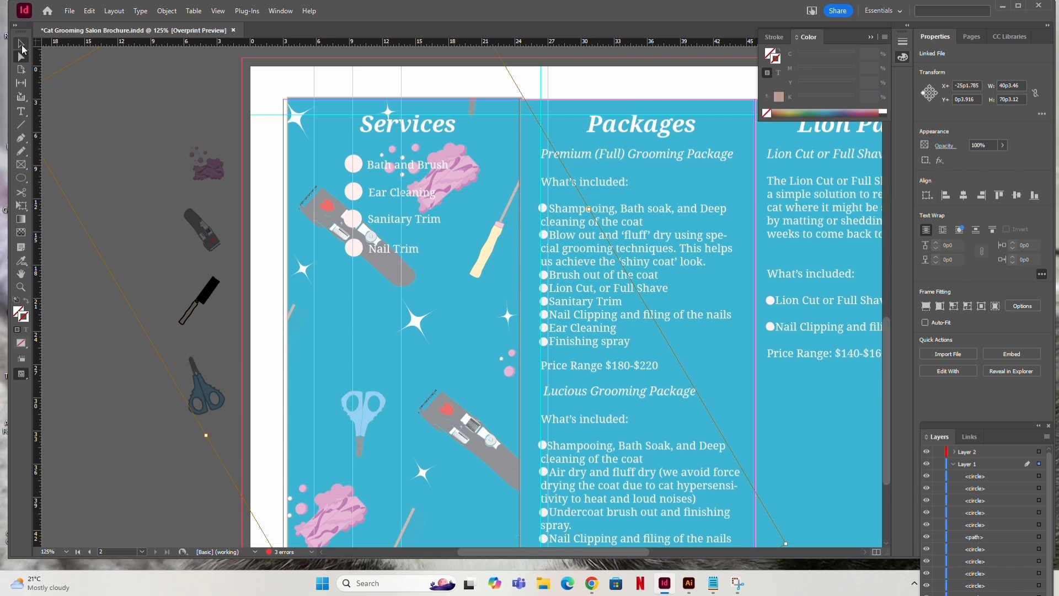
left_click(22, 47)
left_click(124, 396)
Try to move the Nail Trim and Sanitary Trim items with their bullets further down the Services column.
left_click(387, 169)
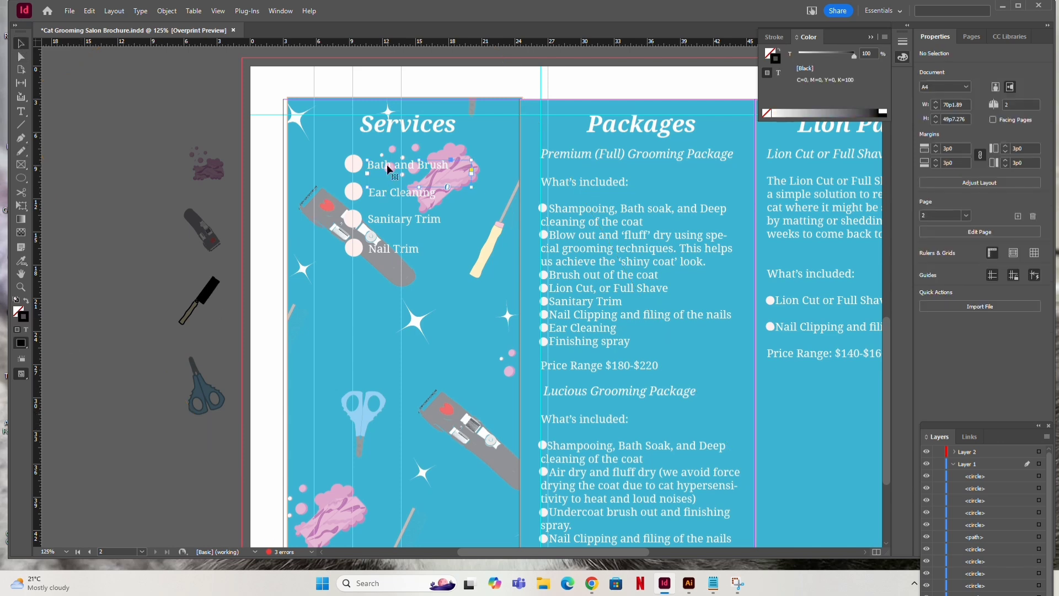
left_click(353, 165)
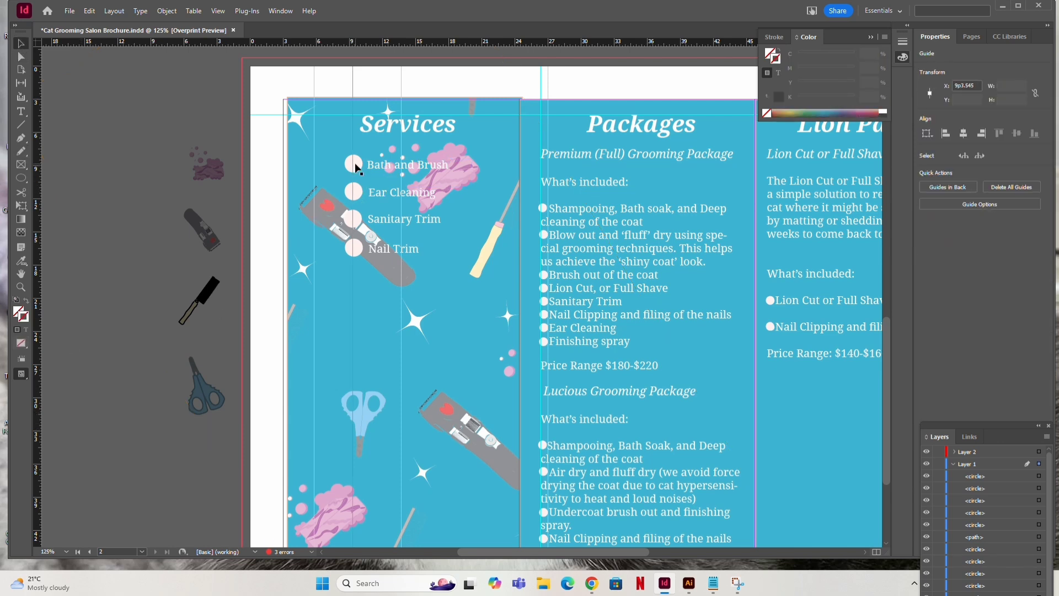
left_click(377, 163)
left_click(362, 186, "shift")
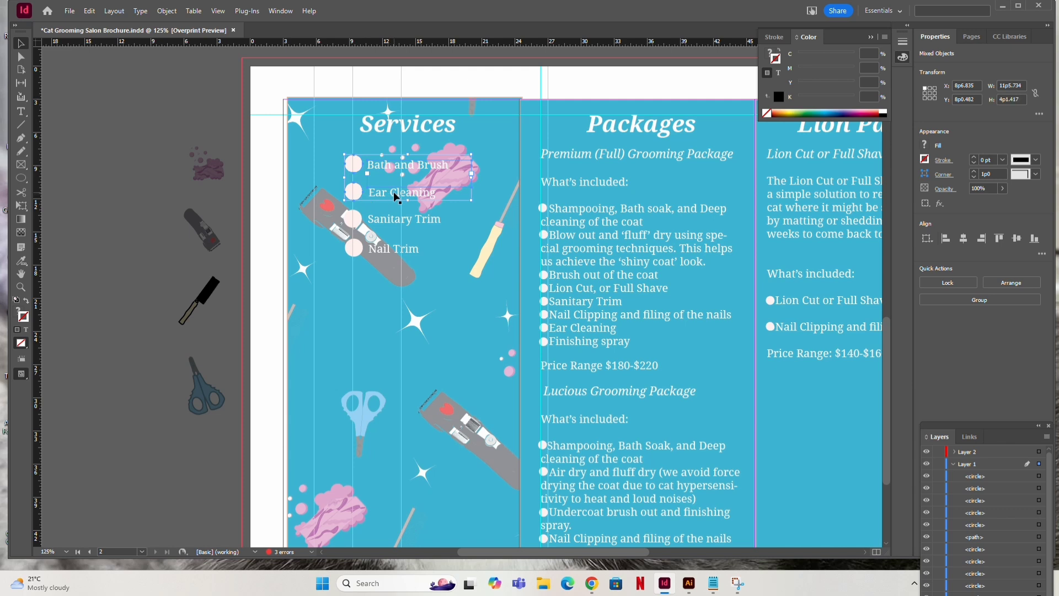
left_click(389, 217)
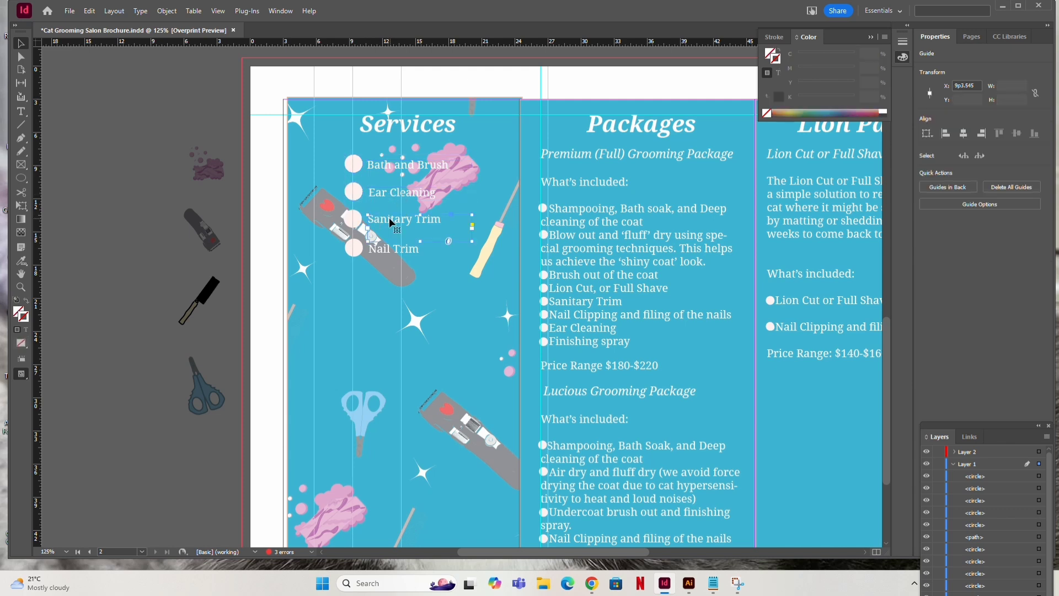
left_click(349, 220, "shift")
left_click(379, 249)
left_click(355, 246, "shift")
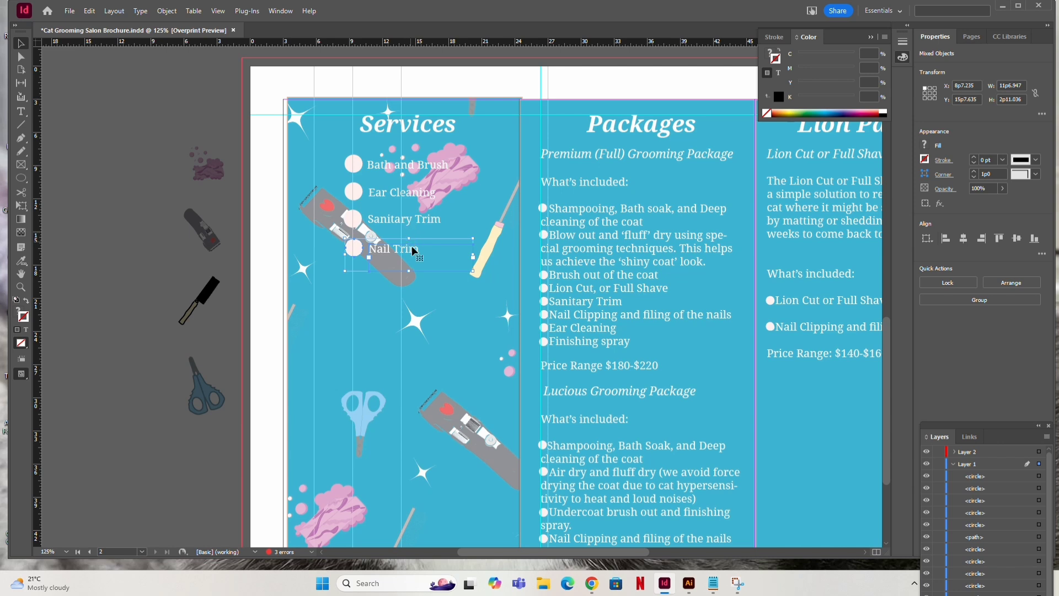
left_click_drag(389, 254, 393, 366)
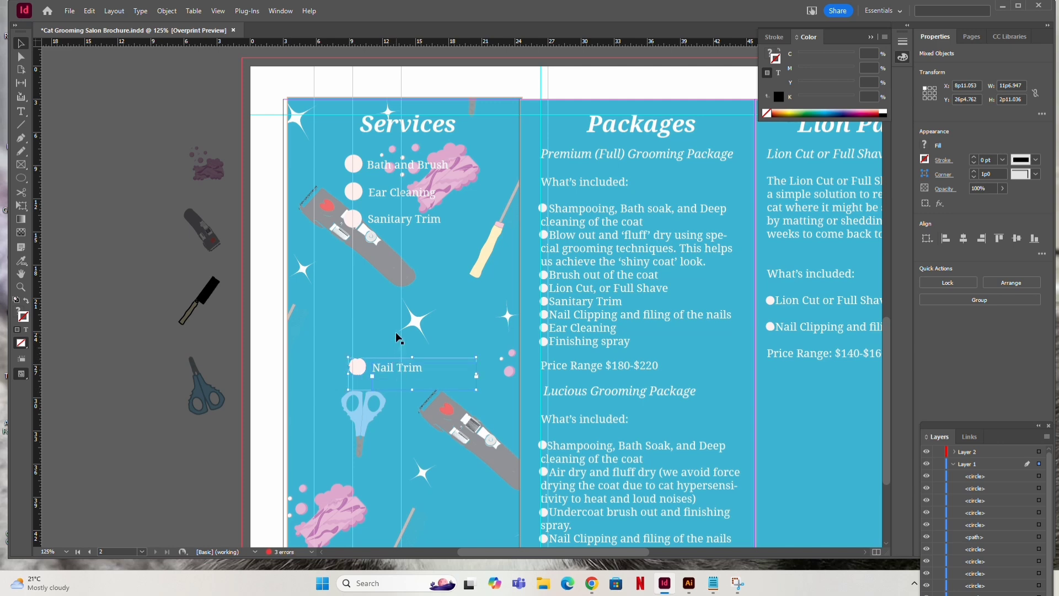
left_click_drag(407, 368, 408, 329)
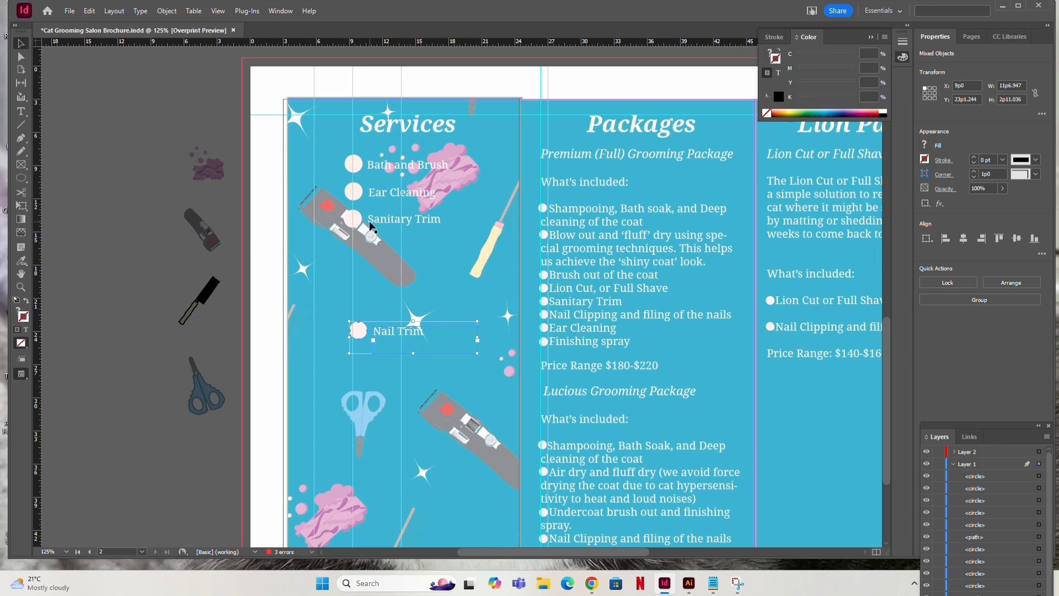
scroll(369, 222, "down", 3)
scroll(369, 222, "up", 3)
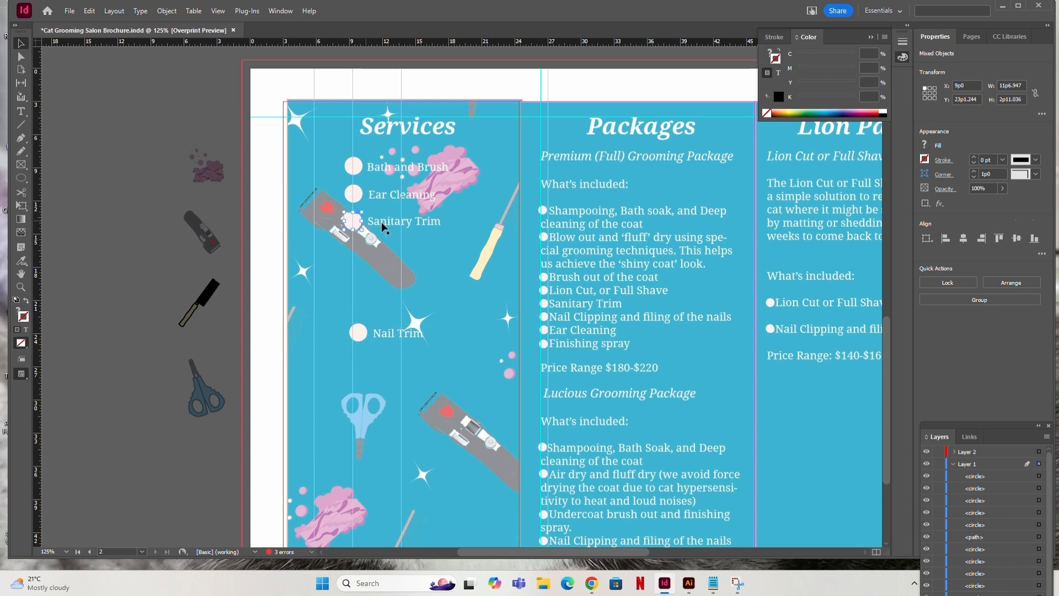
left_click_drag(382, 222, 383, 304)
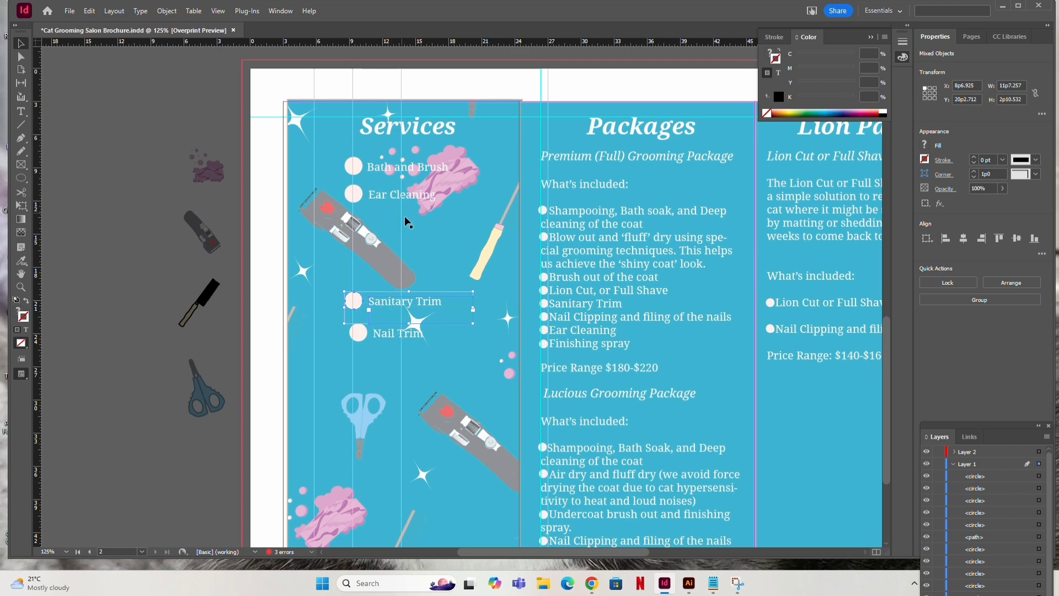
scroll(408, 220, "up", 1)
scroll(408, 223, "down", 2)
scroll(408, 223, "up", 1)
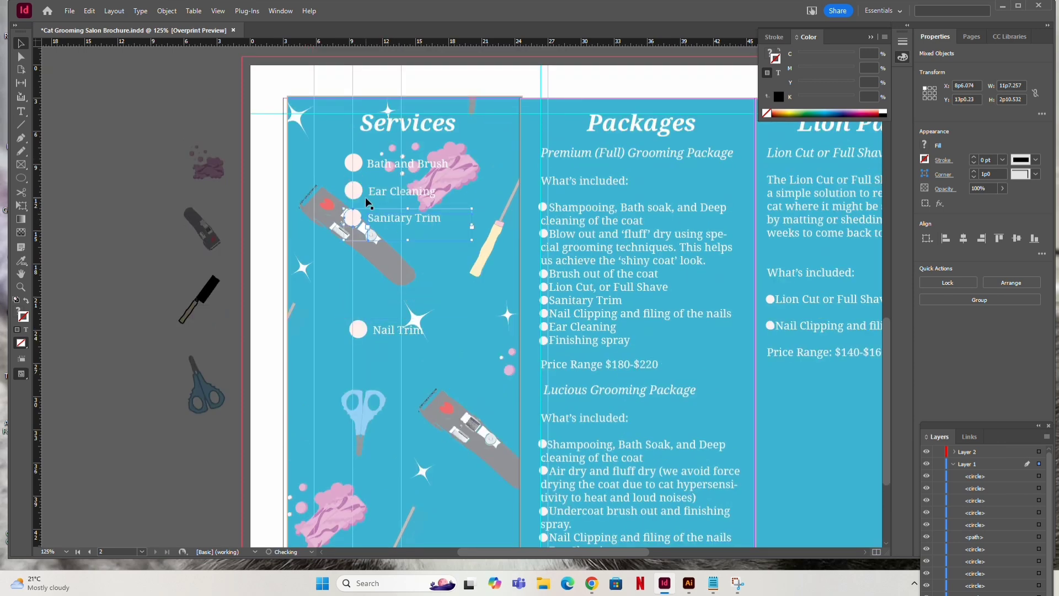
Undo the moves of the Nail Trim and Sanitary Trim items and deselect everything.
key("ctrl+z")
key("ctrl+z")
key("ctrl+z")
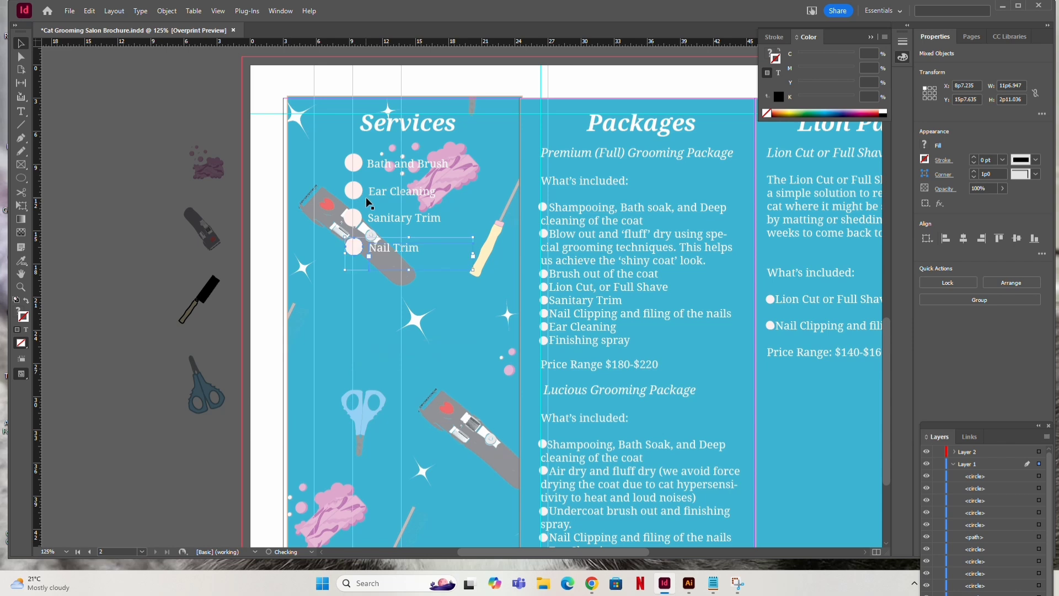
left_click(120, 302)
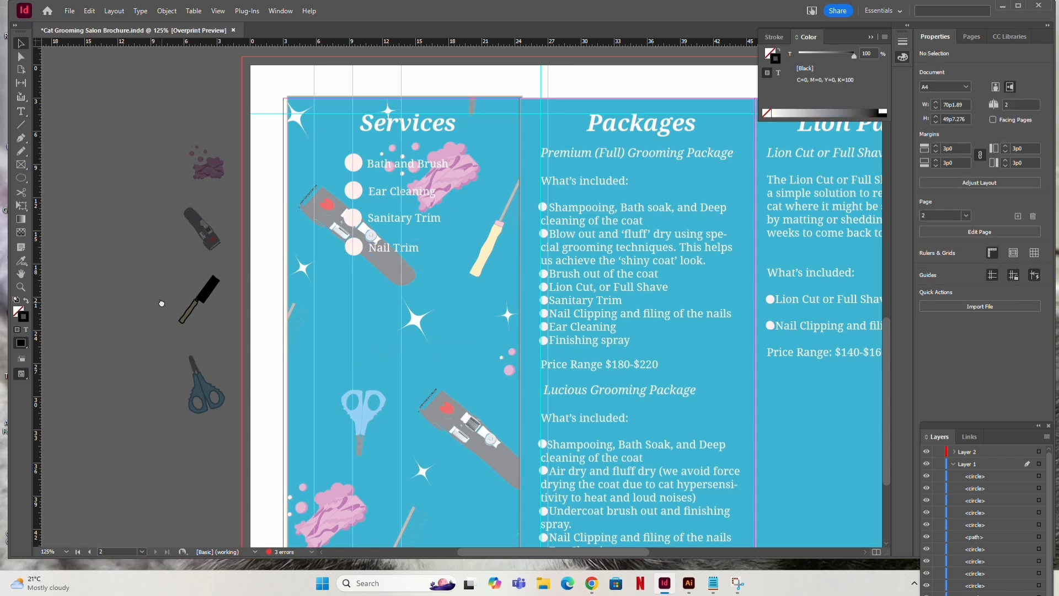
Add a text frame below the Services list reading "Please ask staff if you are looking for a specific type of service not listed".
scroll(110, 296, "down", 1)
scroll(110, 295, "right", 2)
left_click_drag(104, 288, 80, 268)
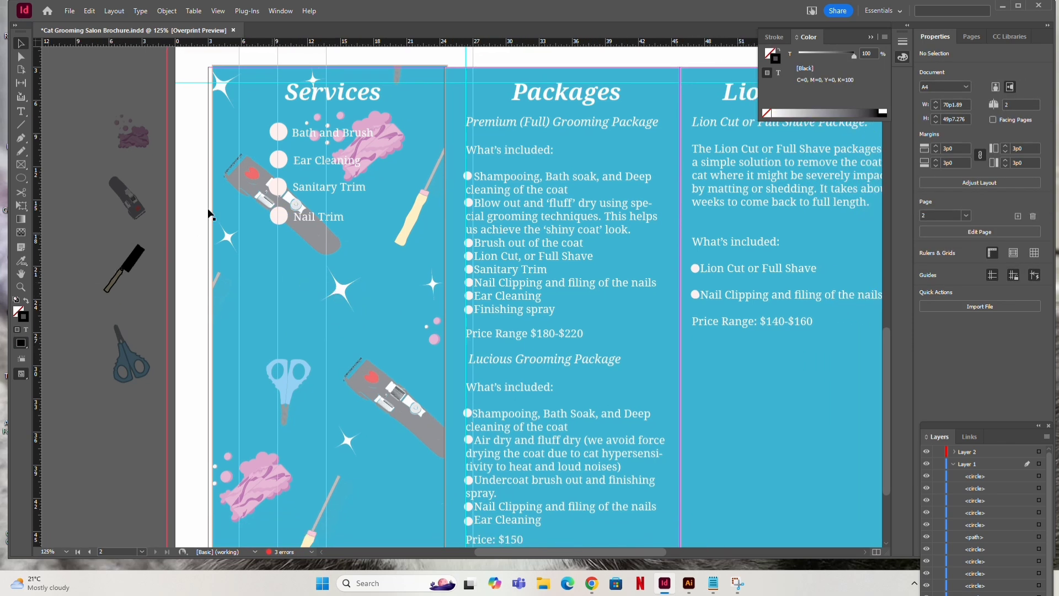
left_click(30, 112)
left_click_drag(269, 286, 366, 366)
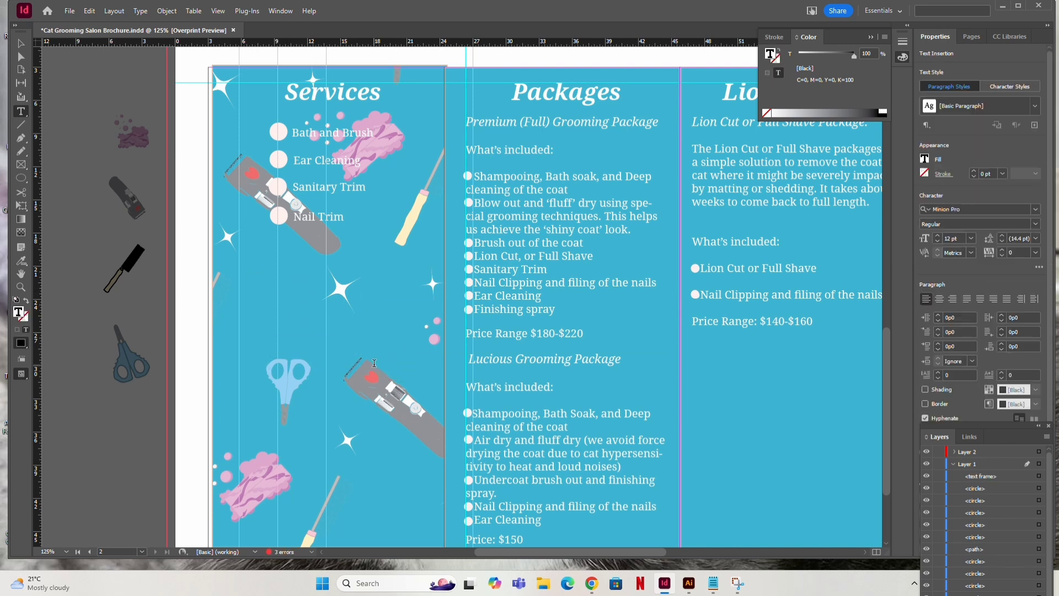
type("Please ask staff if you are looking f")
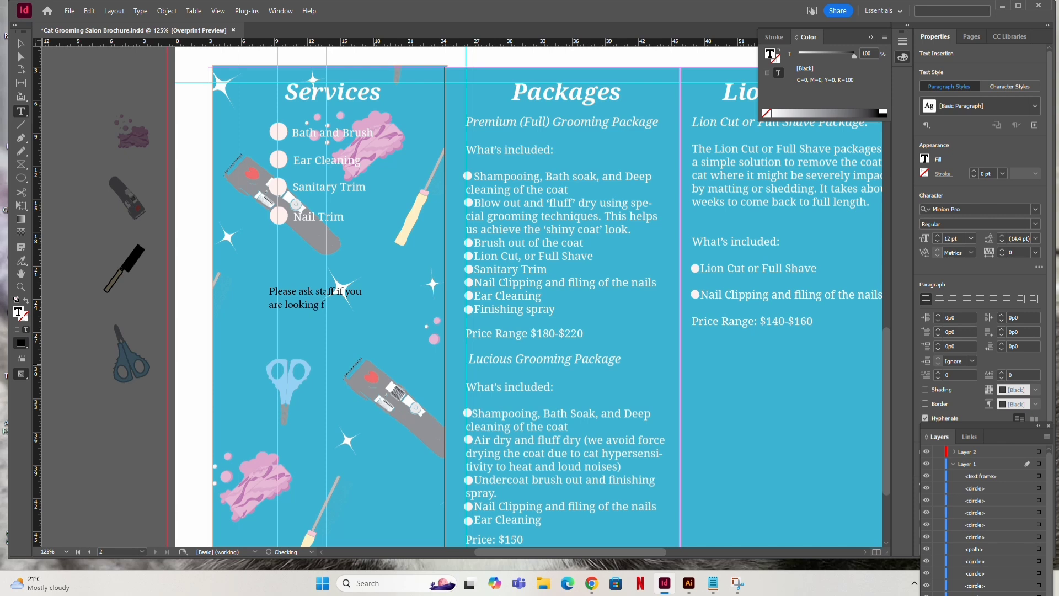
type("or a specific type of service not listed")
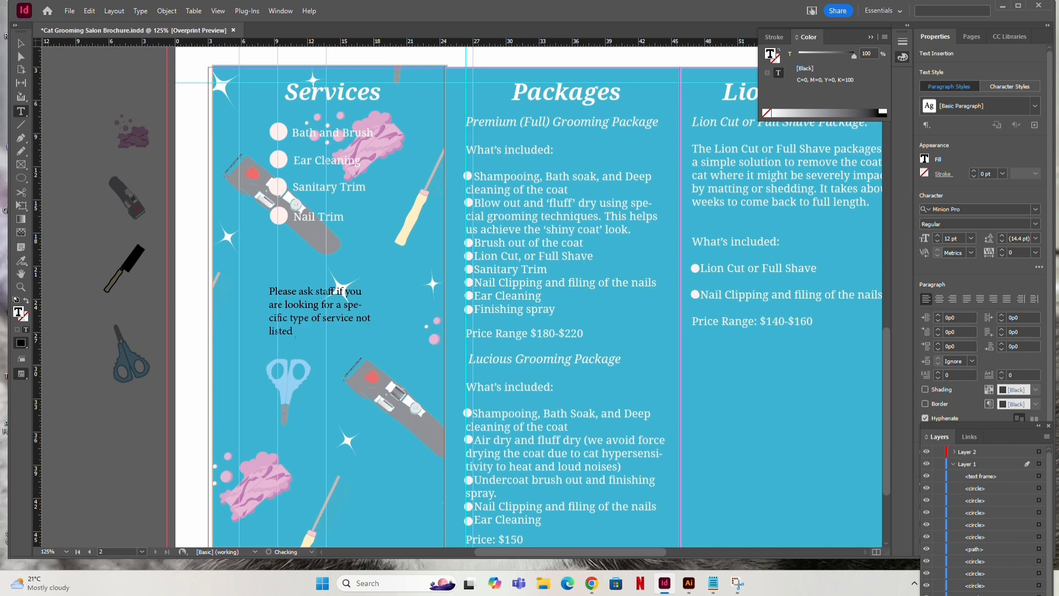
type(" in our brochure")
key("BackSpace")
key("BackSpace")
key("BackSpace")
key("BackSpace")
key("BackSpace")
key("BackSpace")
type("i")
Set the staff note's text to Droid Serif Italic at 14 pt.
left_click_drag(296, 331, 268, 291)
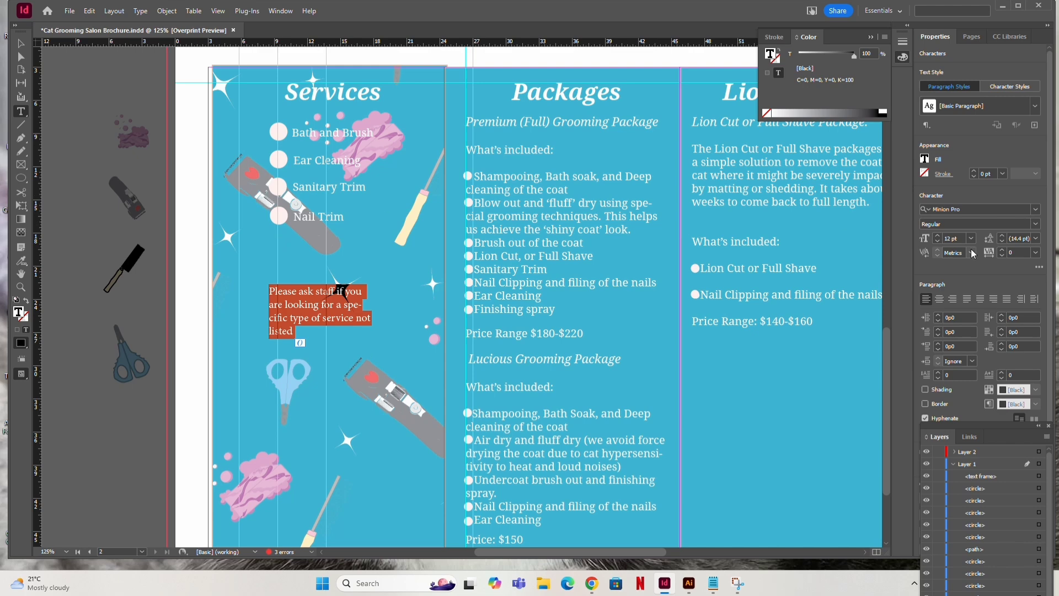
left_click(987, 208)
type("Droi")
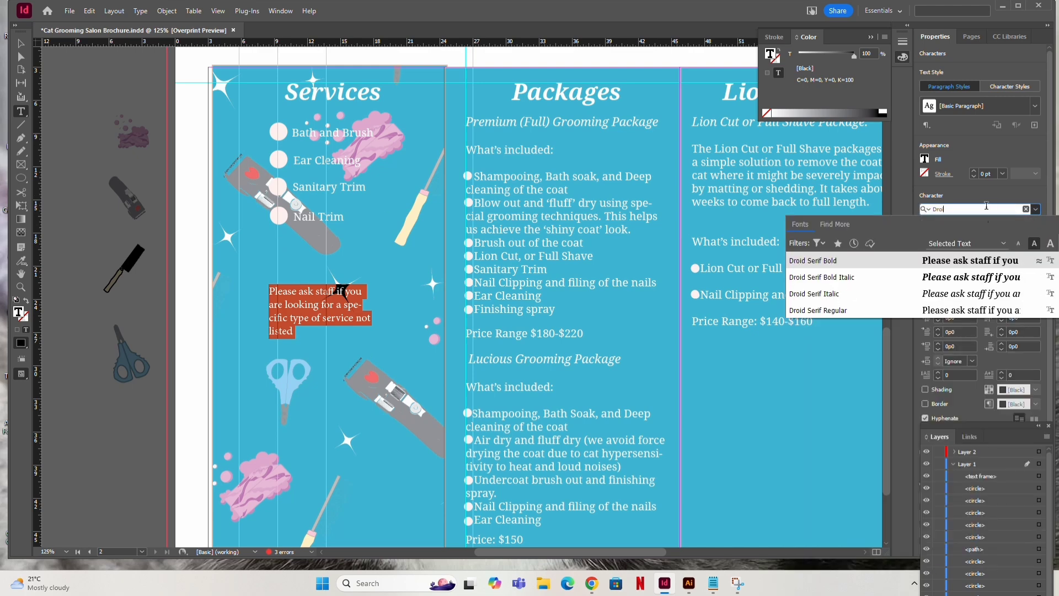
left_click(998, 298)
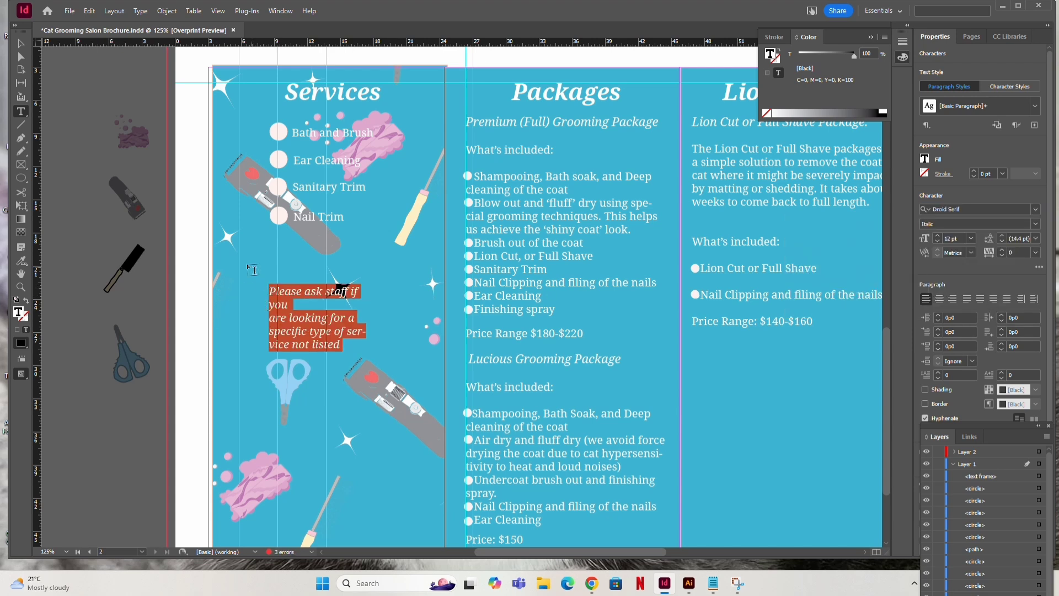
left_click(938, 236)
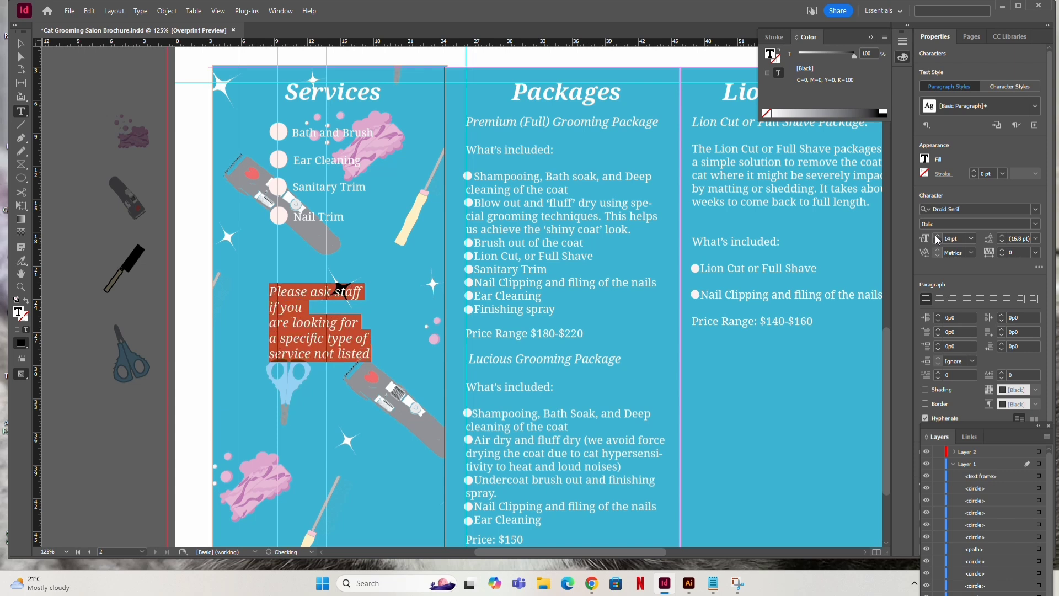
Widen the staff note's frame to about 14p5 and place it under the Services list, just above the scissors.
left_click(27, 43)
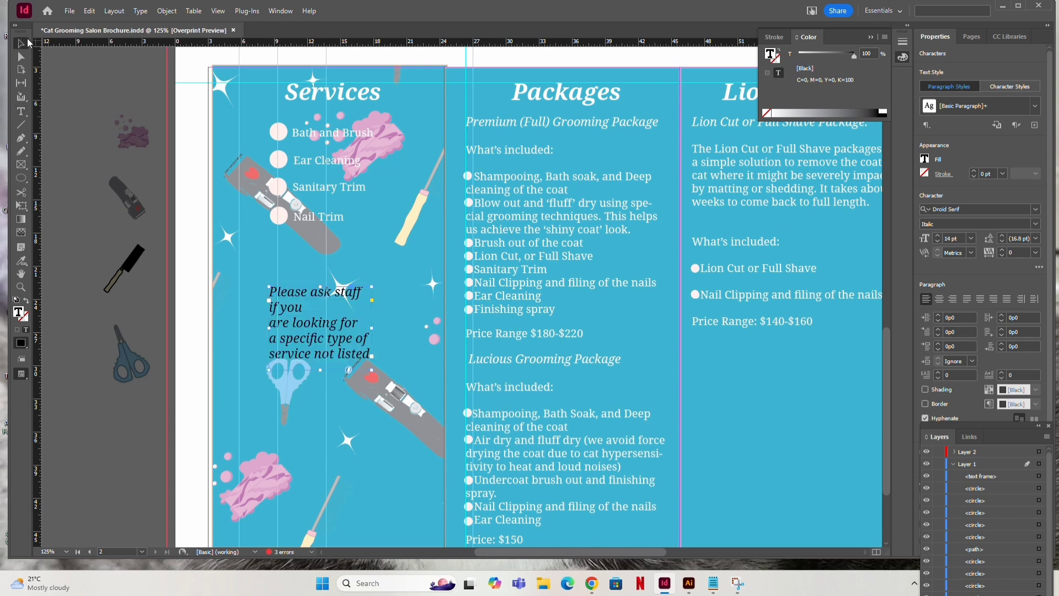
left_click_drag(372, 325, 429, 328)
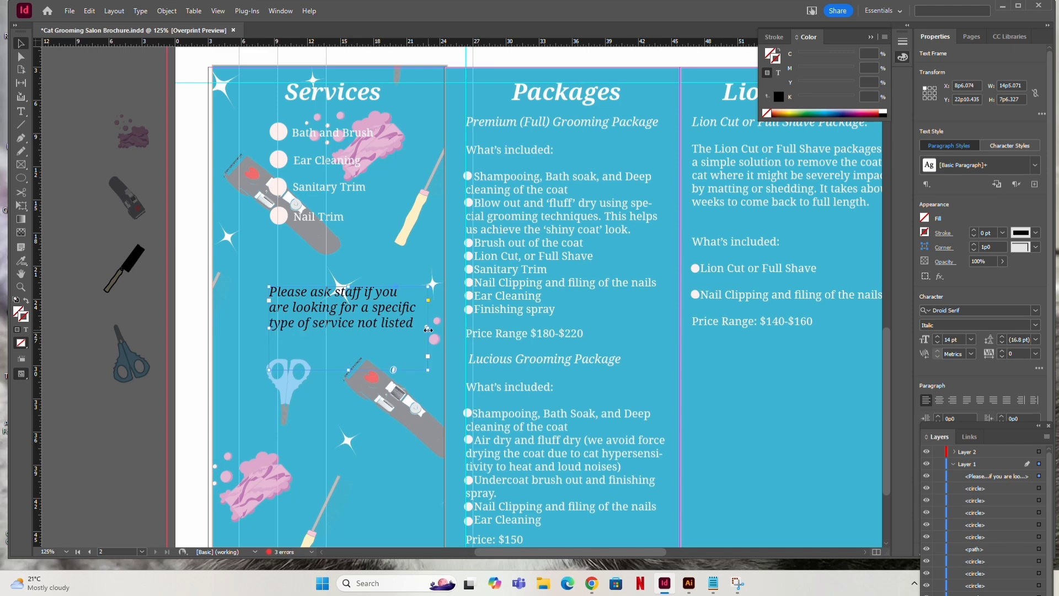
left_click_drag(332, 305, 328, 300)
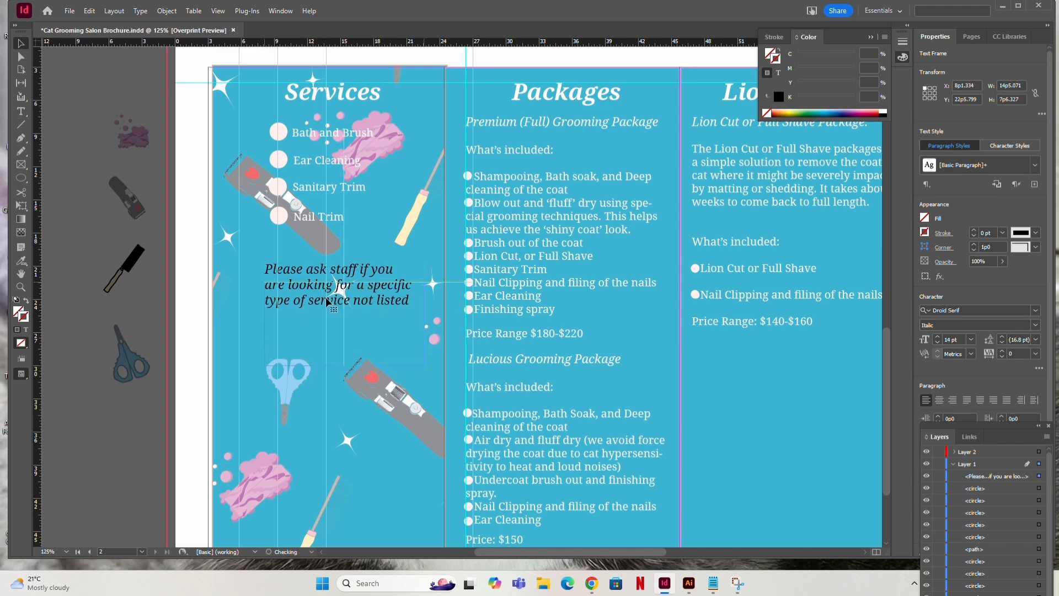
scroll(327, 299, "down", 2)
left_click_drag(326, 251, 320, 259)
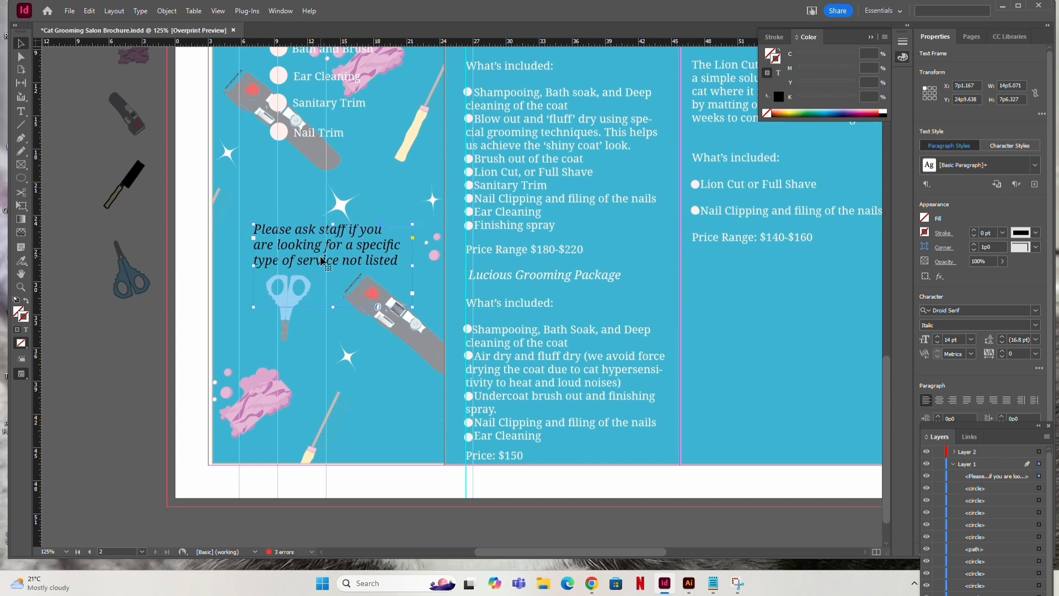
Centre-align the whole staff note and change its text fill to white.
triple_click(323, 261)
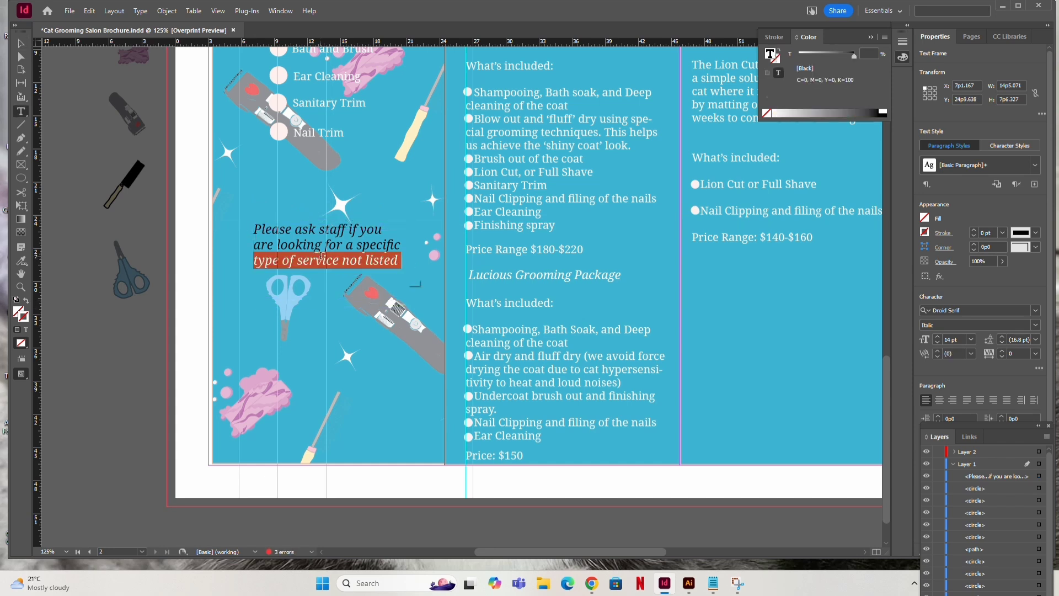
left_click(323, 262)
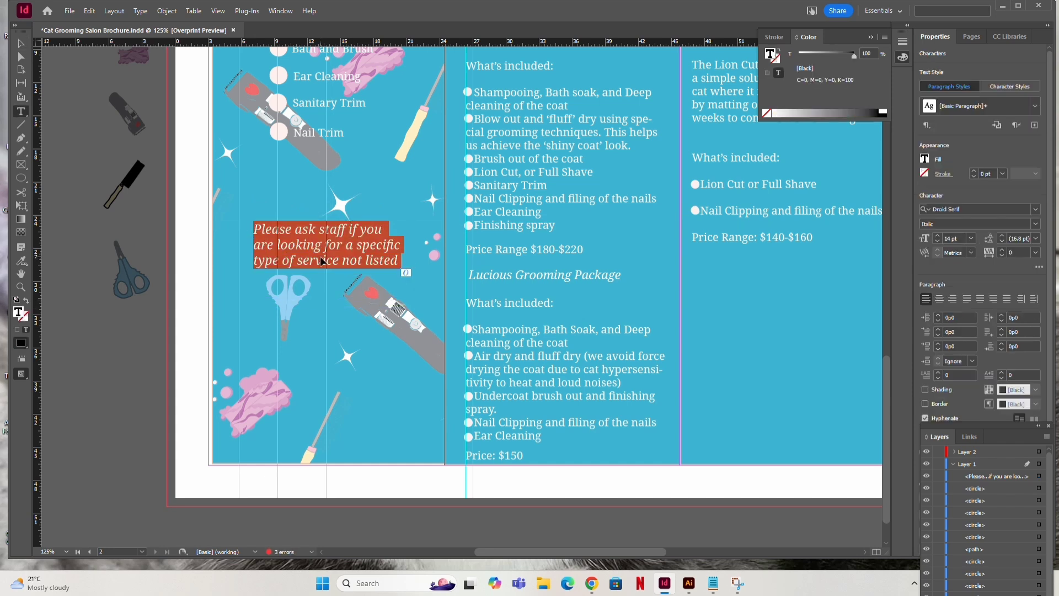
left_click(940, 299)
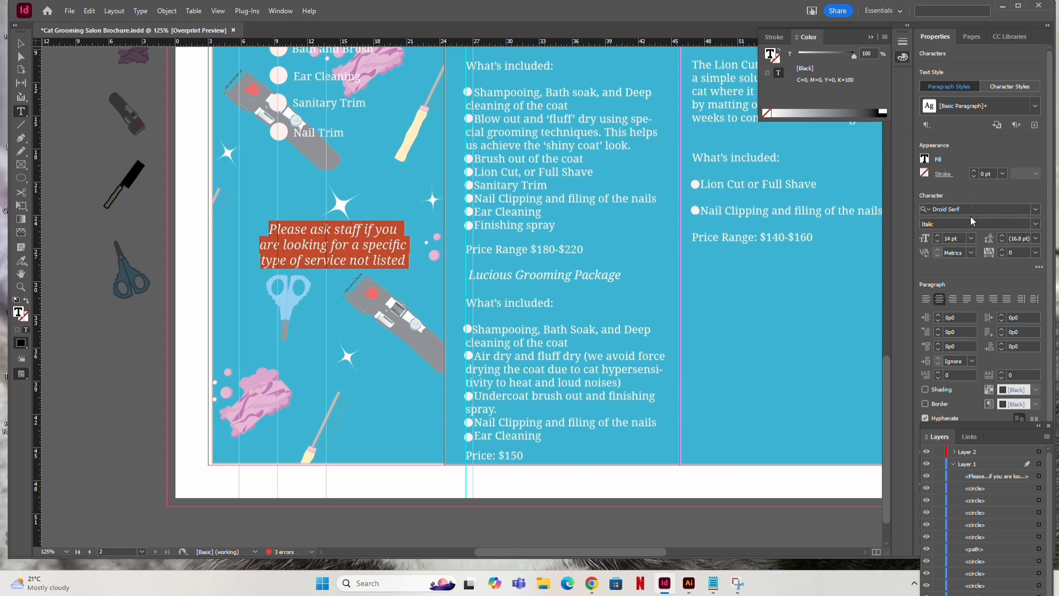
left_click(924, 160)
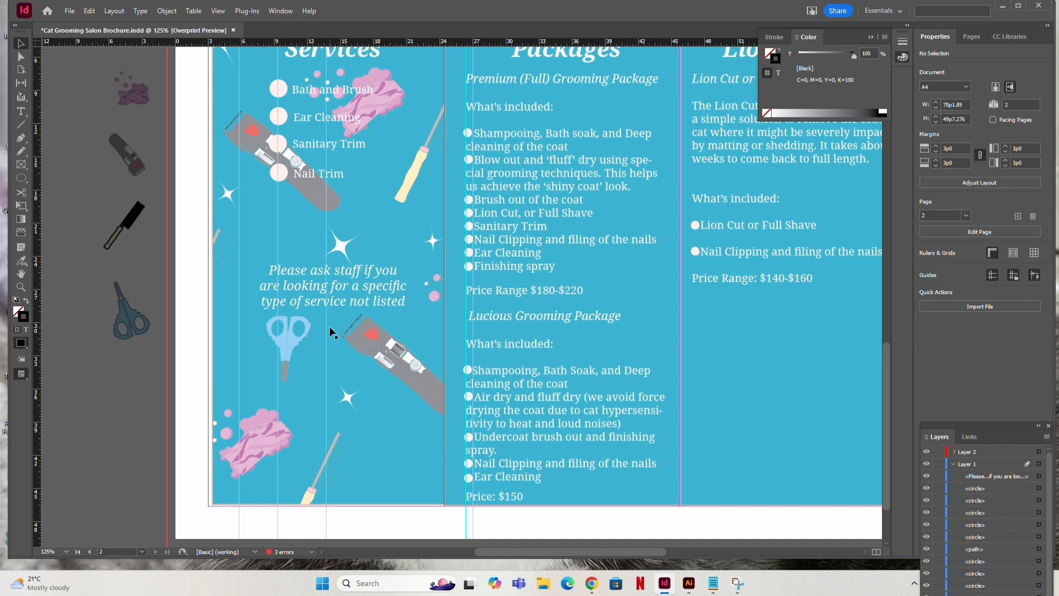
Insert "that is" before "not listed" in the staff note.
key("t")
left_click(350, 301)
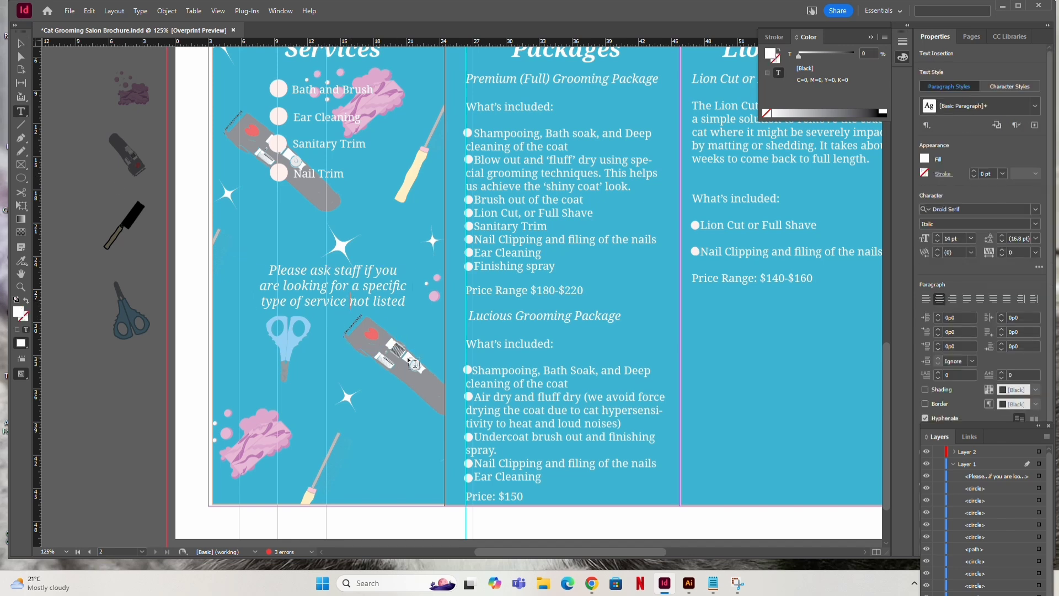
type("that is")
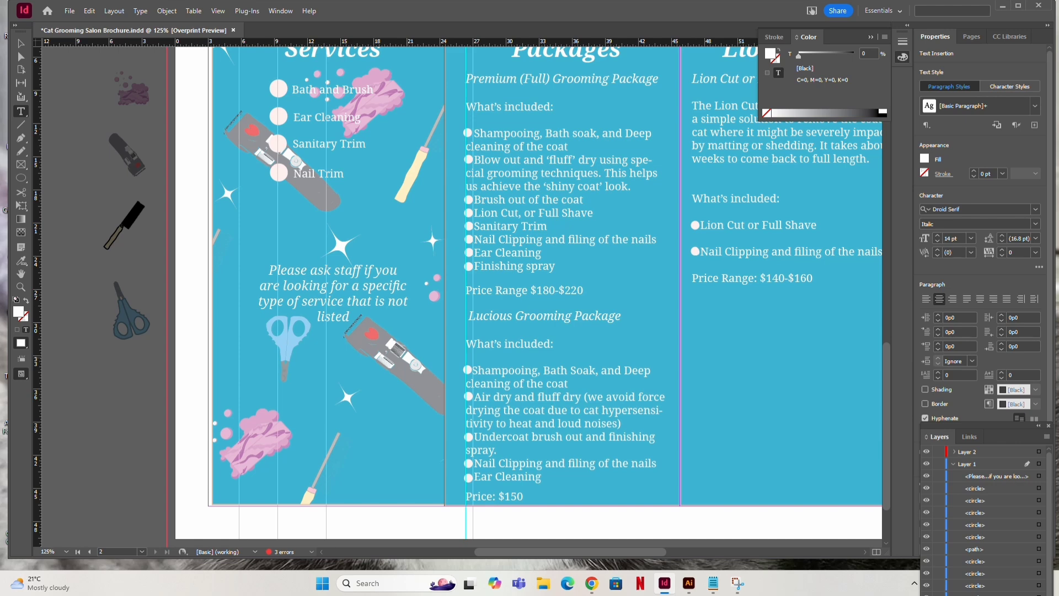
left_click(21, 43)
left_click(93, 162)
Duplicate the Nail Trim item with its bullet and place the copy directly below the original as a fifth service.
scroll(92, 160, "up", 2)
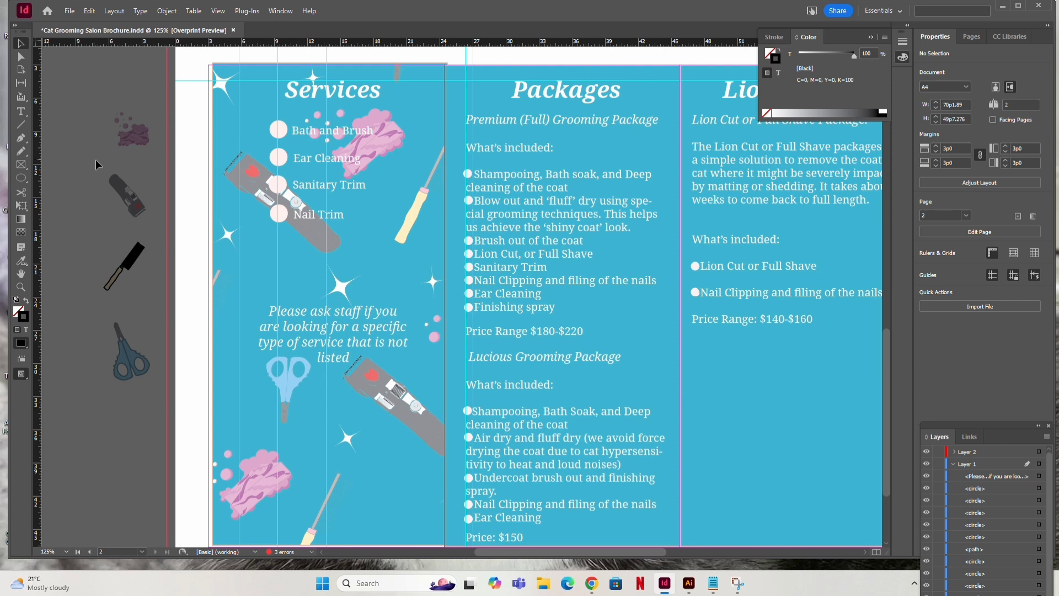
left_click(285, 212)
left_click(307, 214, "shift")
left_click_drag(307, 214, 318, 245)
key("ctrl+z")
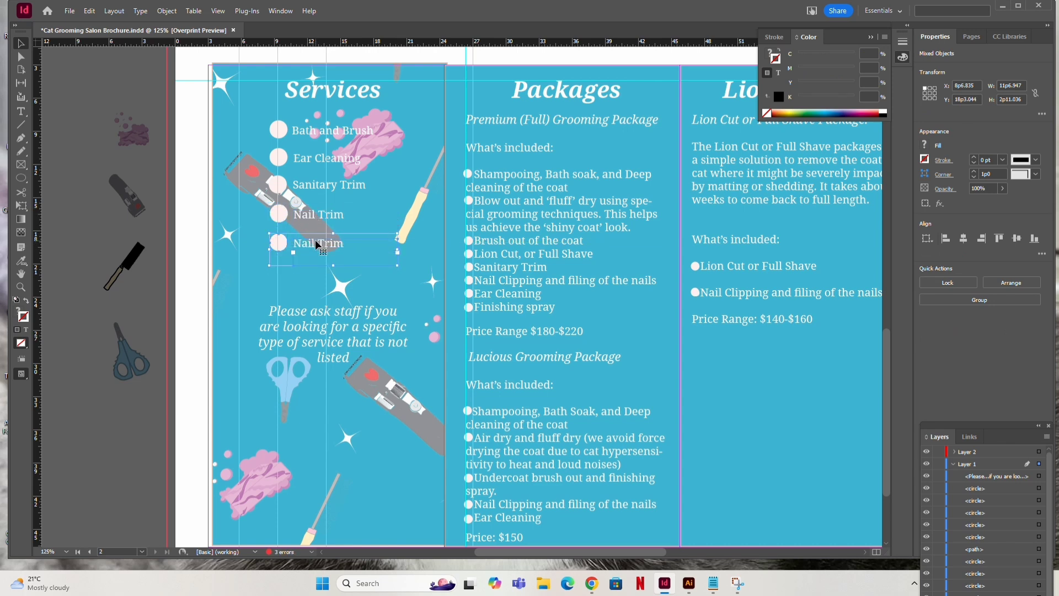
Replace the text of the fifth service, the duplicated Nail Trim item, with "Full Shave".
double_click(318, 245)
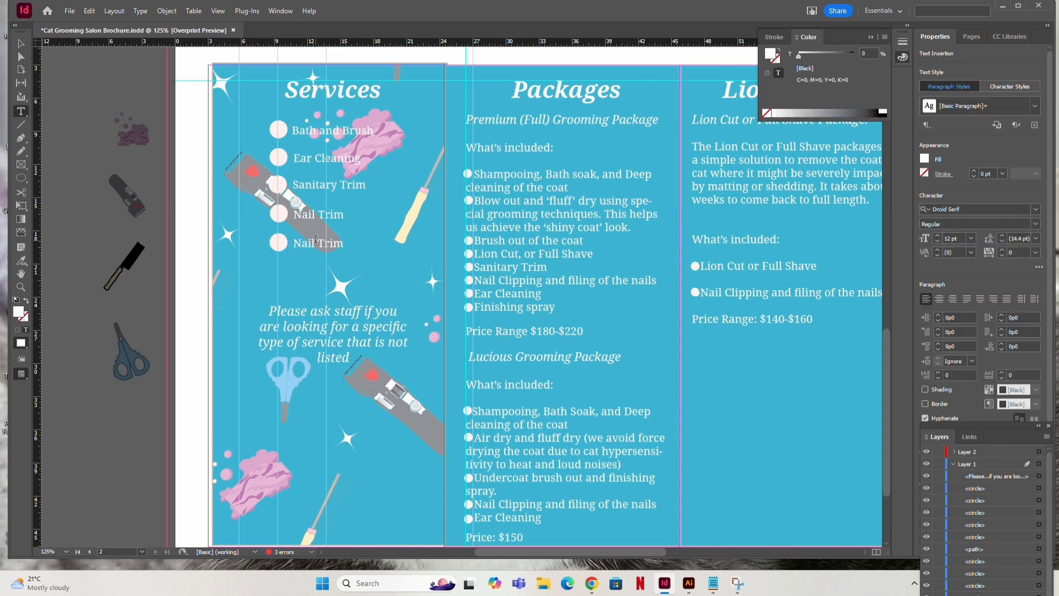
triple_click(331, 241)
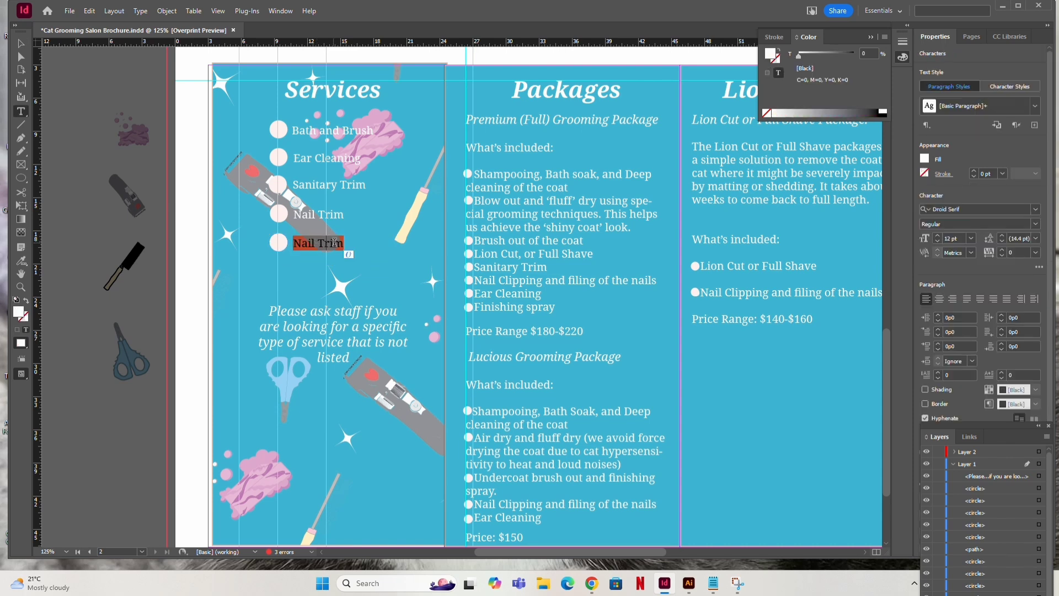
type("C")
key("BackSpace")
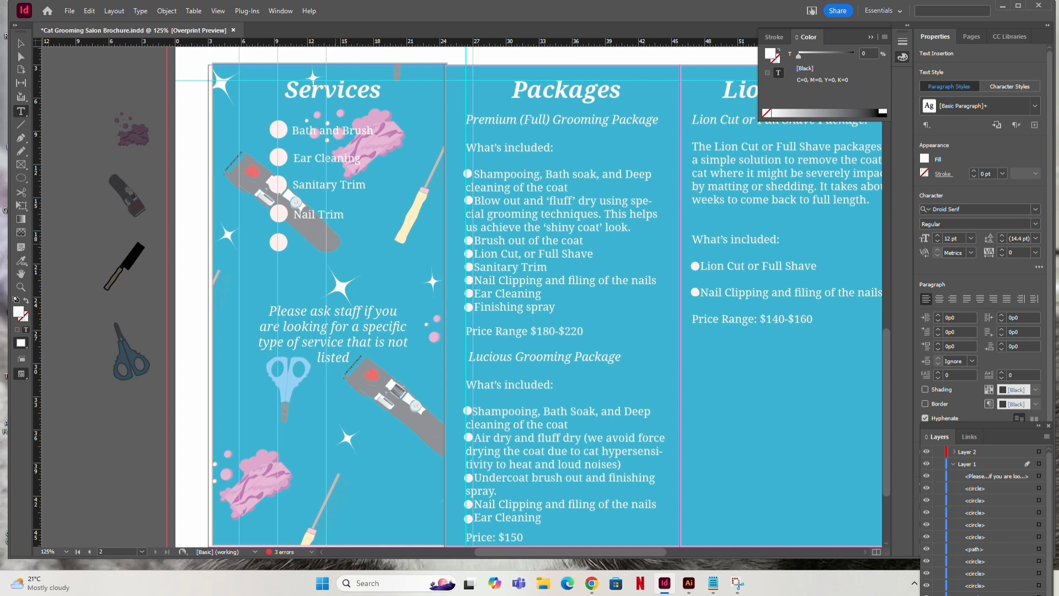
type("Full Shave")
key("Escape")
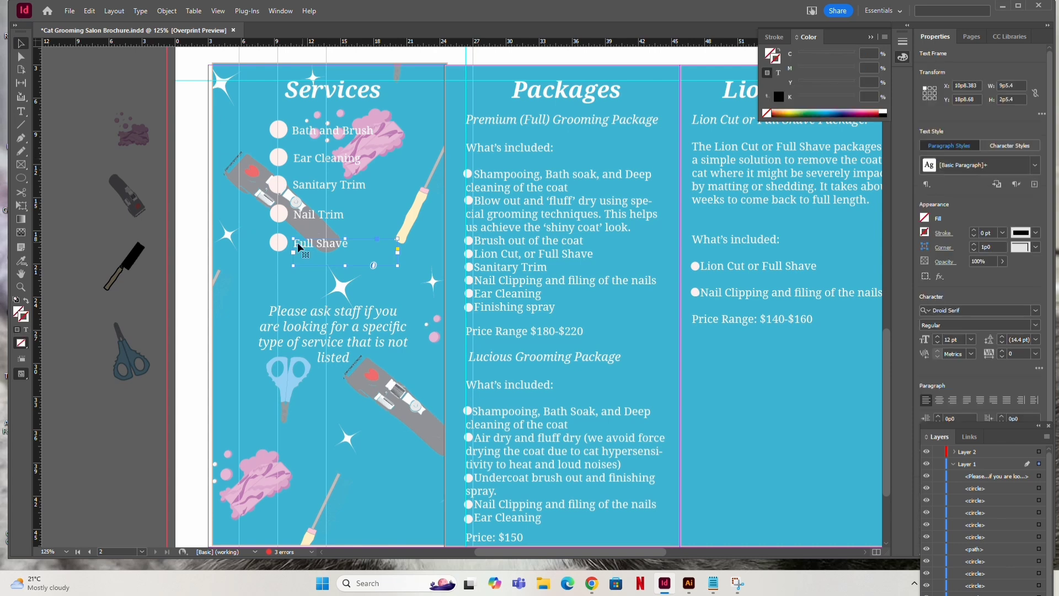
Duplicate the Full Shave item with its bullet just below the original and change the copy's text to "Specific Cut".
left_click_drag(38, 245, 327, 243)
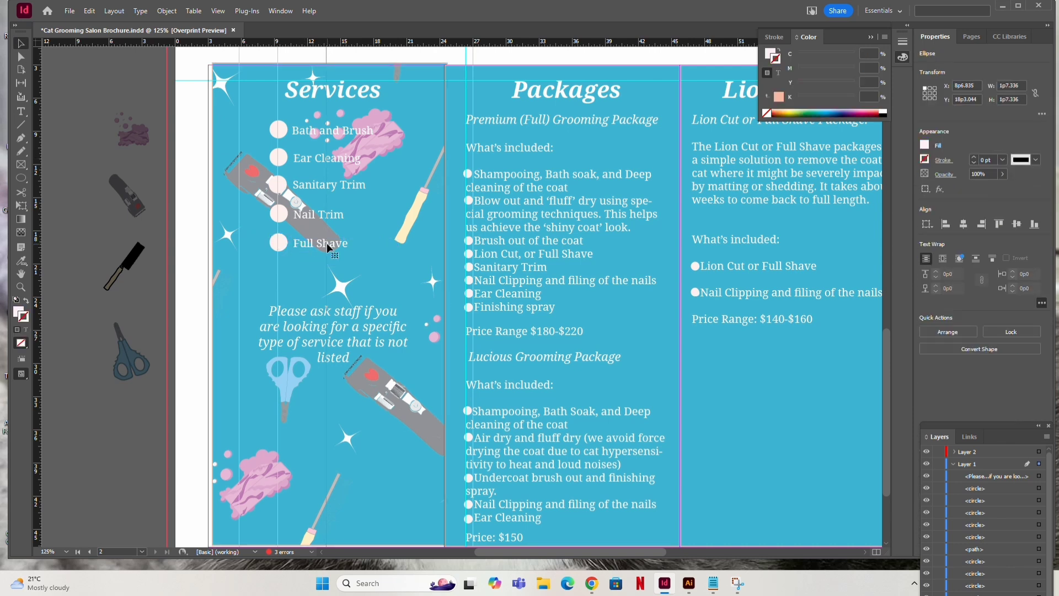
left_click(281, 243)
left_click(310, 243, "shift")
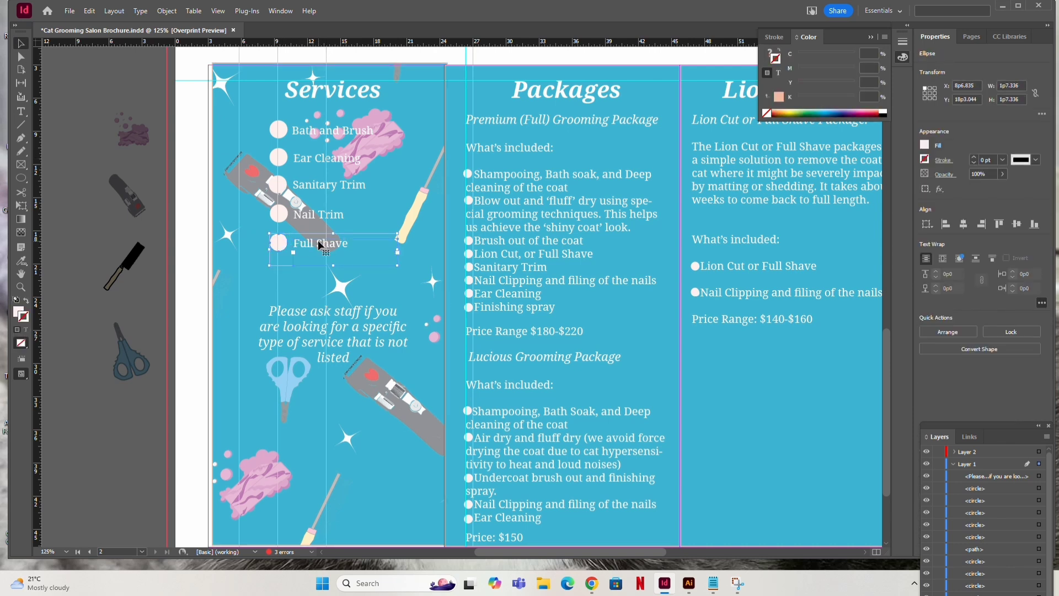
left_click_drag(319, 246, 317, 255)
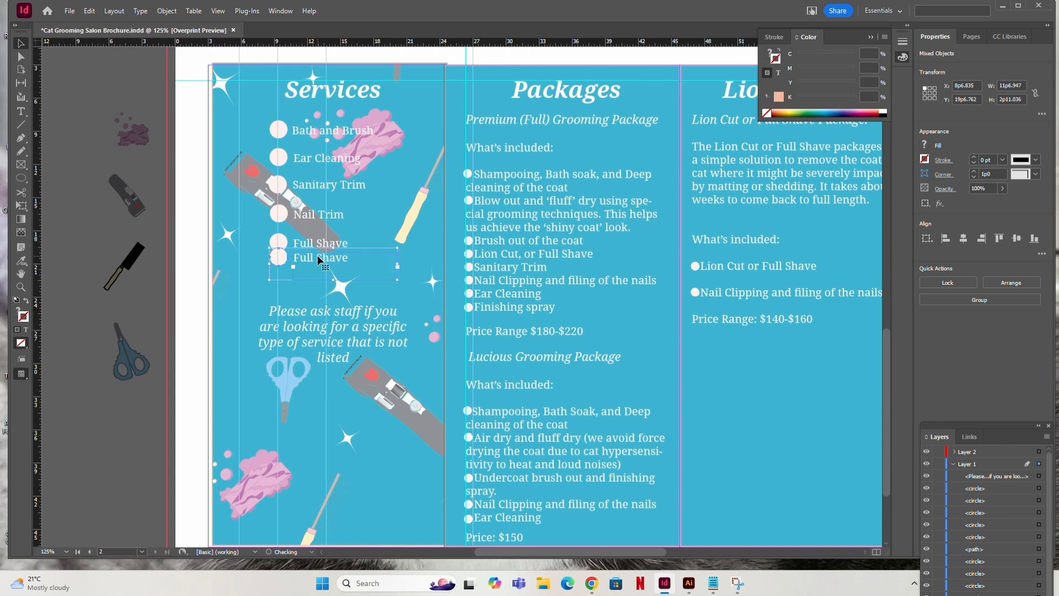
double_click(317, 255)
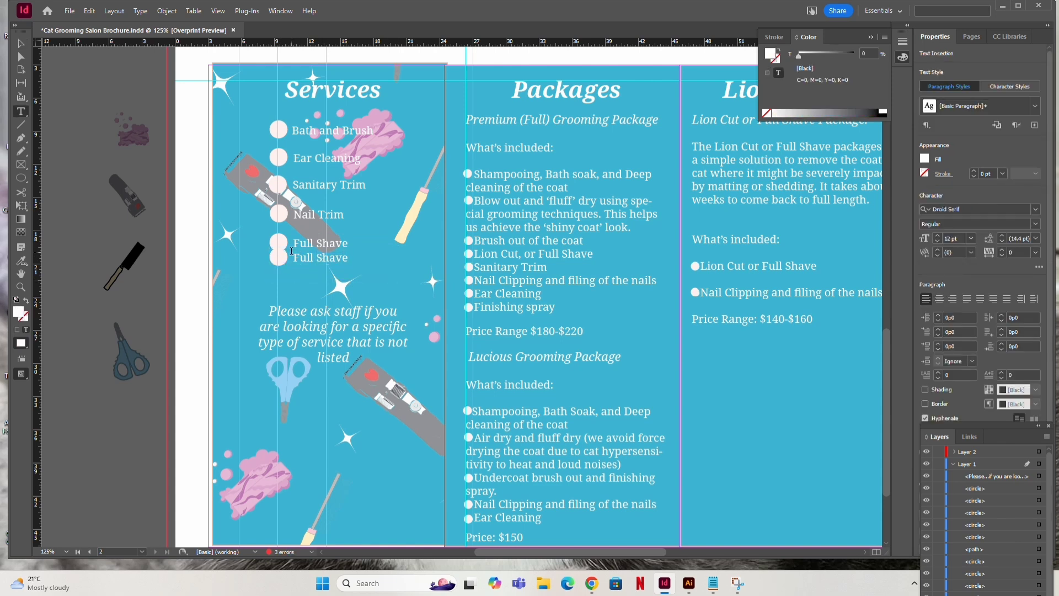
triple_click(305, 255)
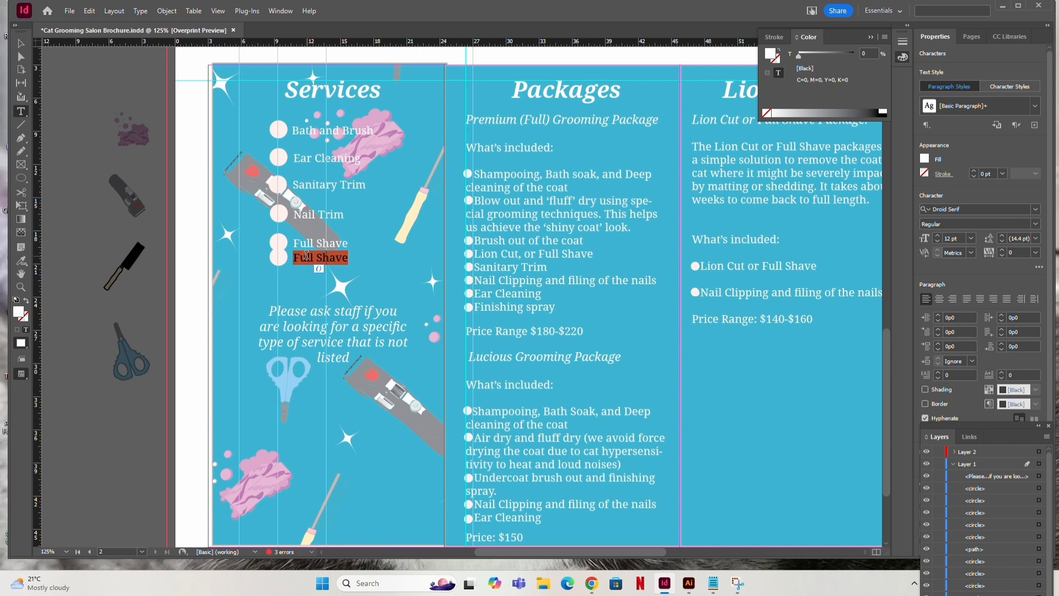
type("Specific C")
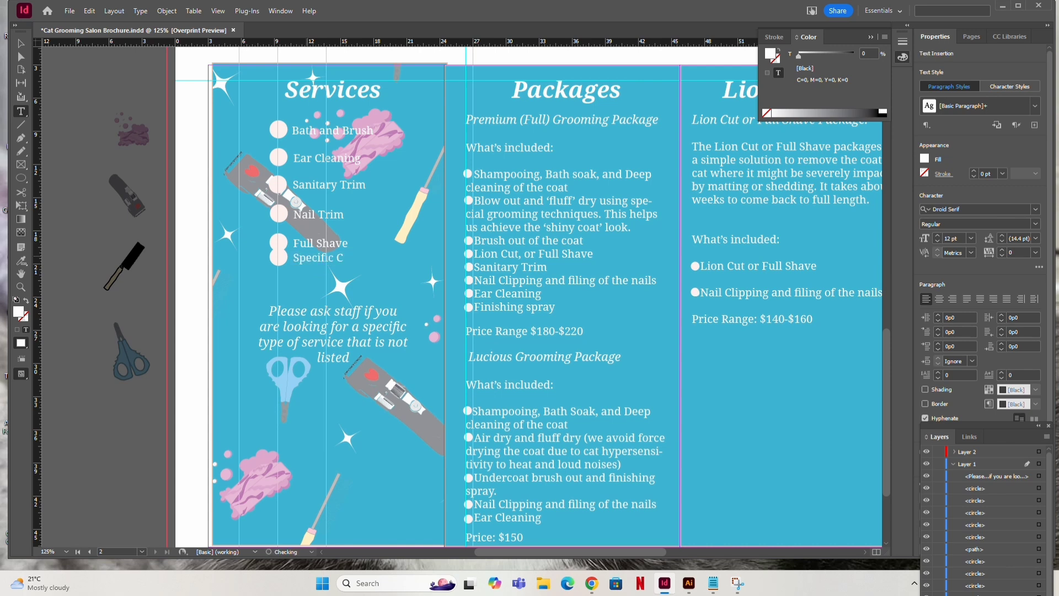
type("ut")
key("Escape")
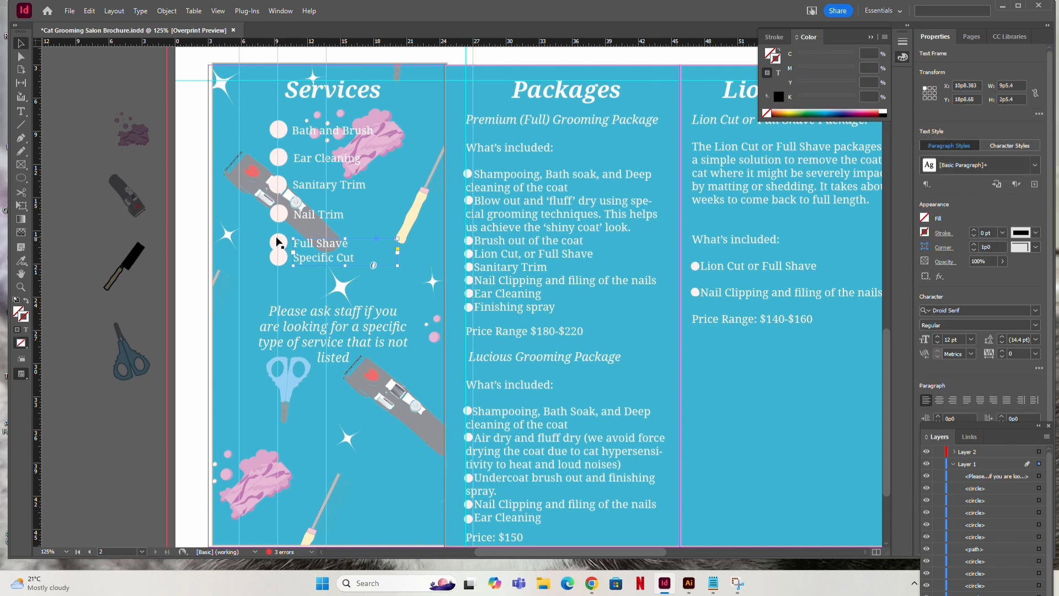
Move the Full Shave bullet and text up closer to Nail Trim, and shift the Specific Cut item with its bullet down.
left_click(281, 242)
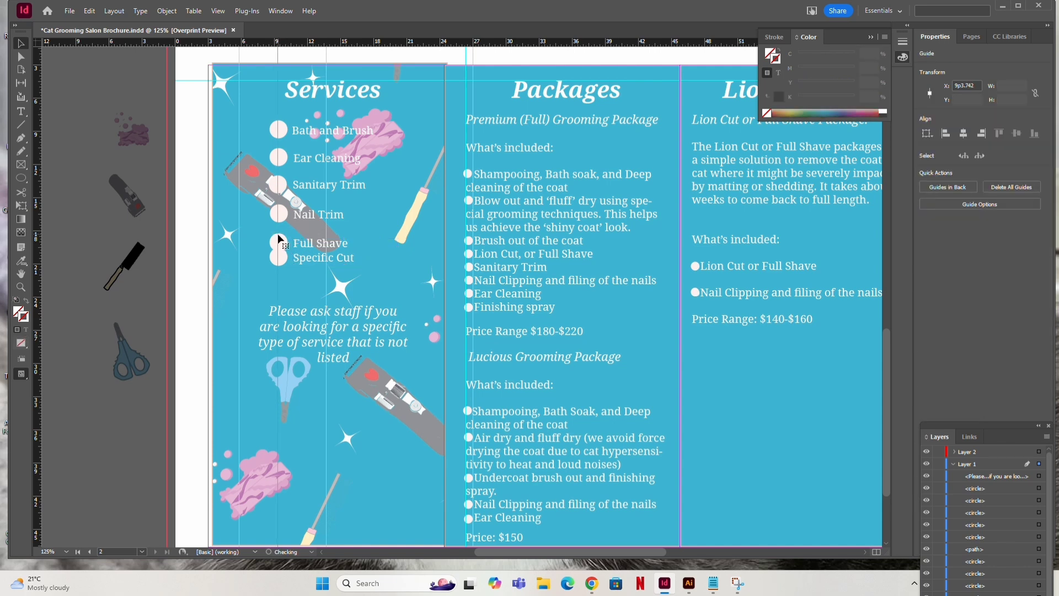
left_click(283, 244)
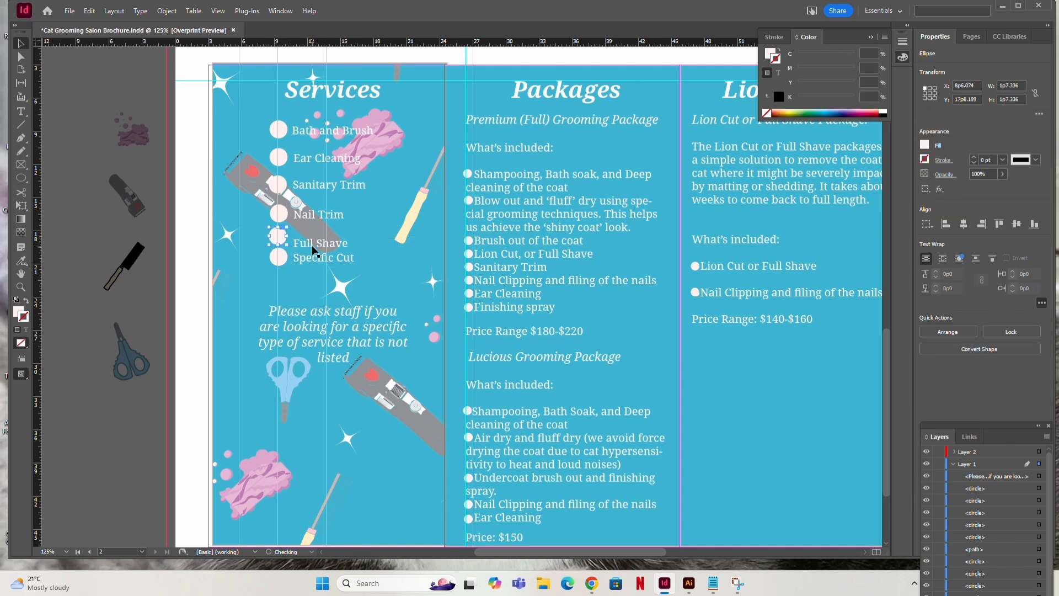
left_click_drag(322, 248, 322, 240)
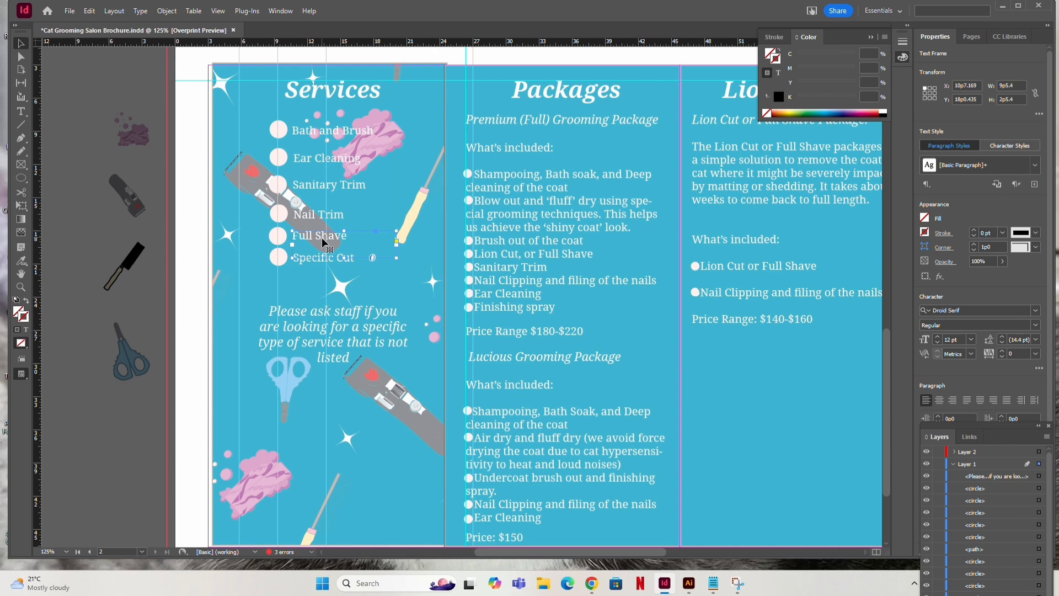
left_click(275, 258)
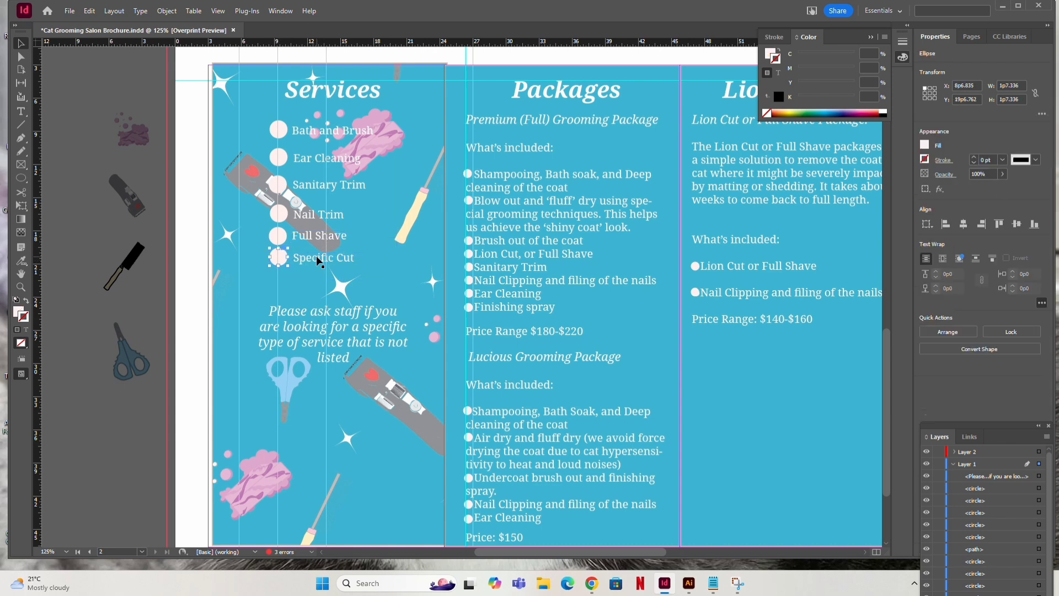
left_click(319, 261, "shift")
left_click_drag(318, 261, 319, 271)
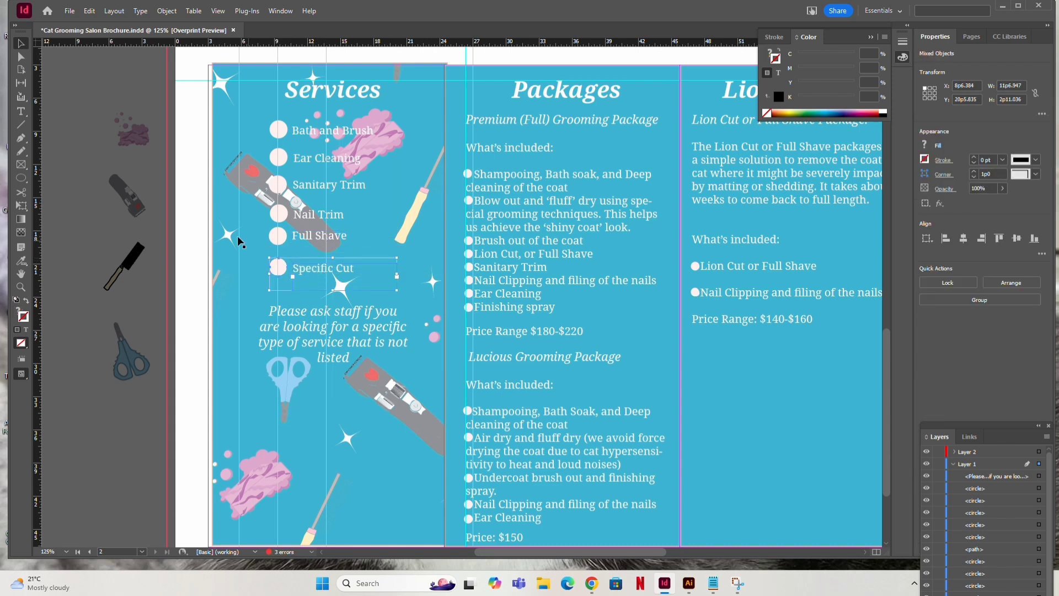
left_click(195, 236)
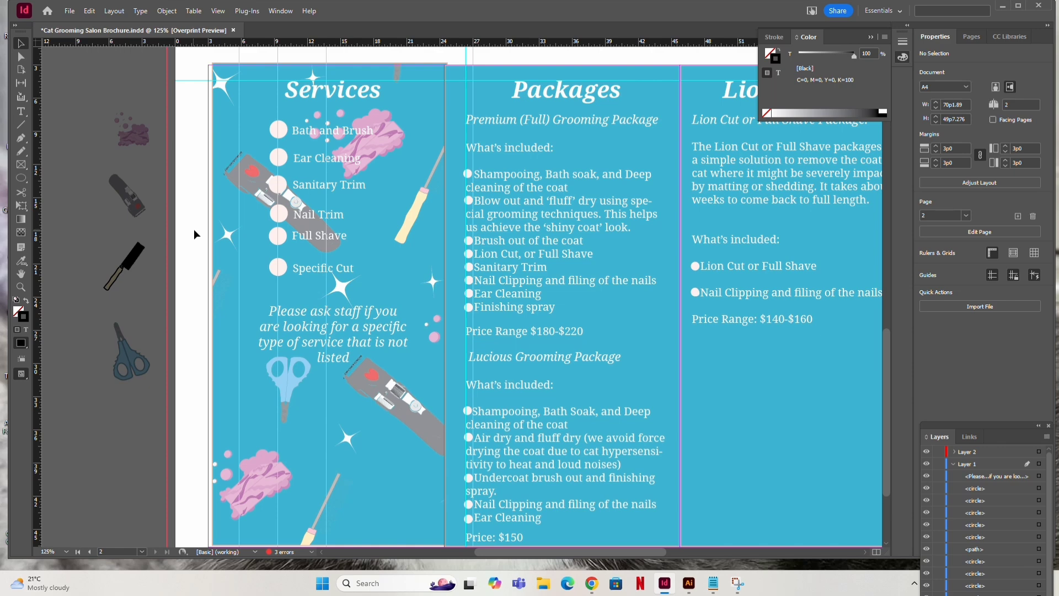
Move the staff note from the Services column into the empty area below the price range in the Lion Package column.
scroll(326, 352, "down", 3)
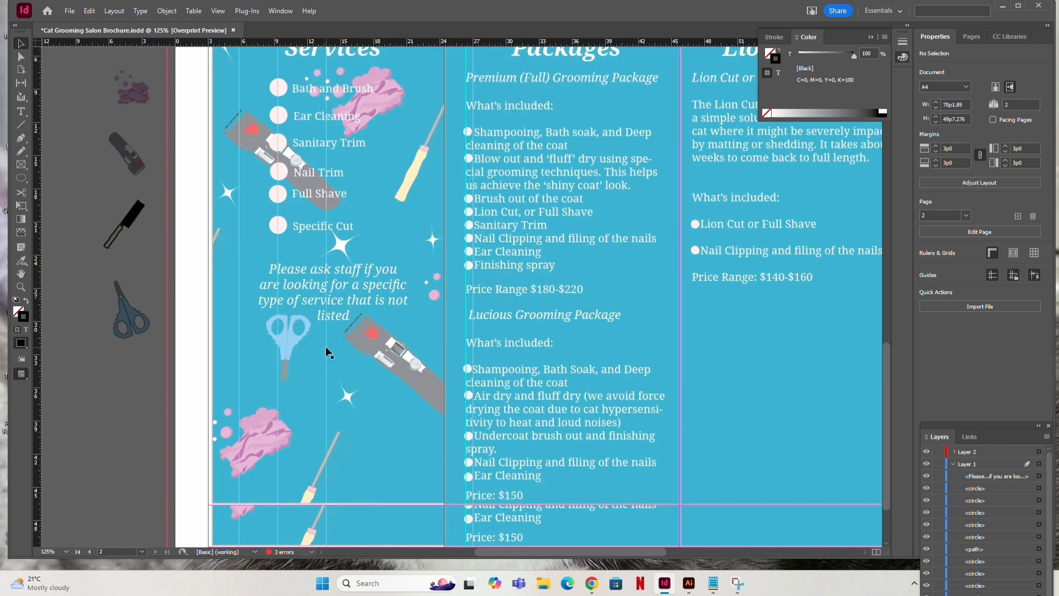
scroll(326, 346, "up", 3)
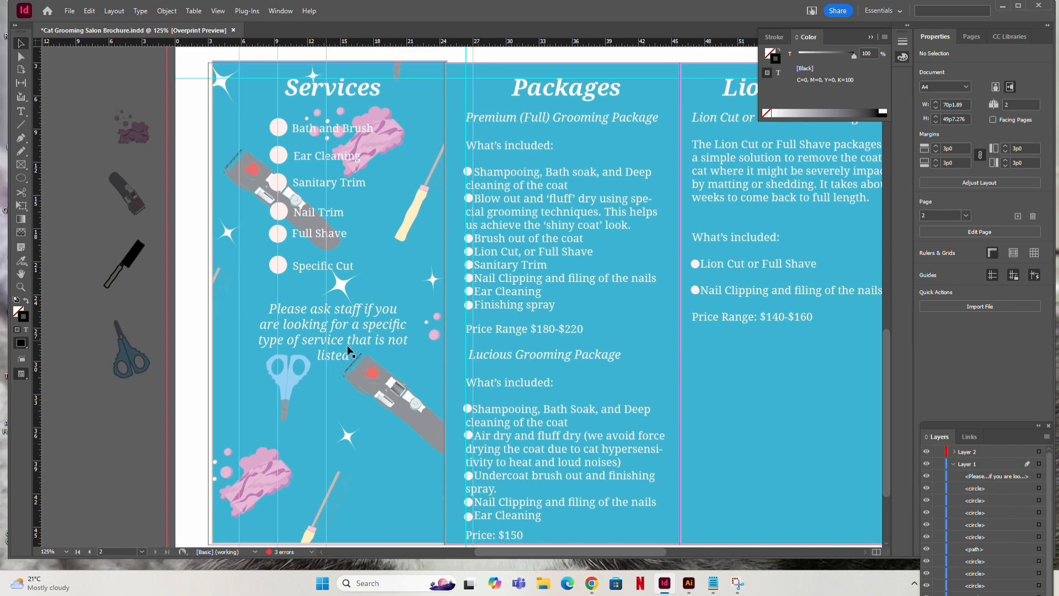
left_click_drag(447, 372, 359, 351)
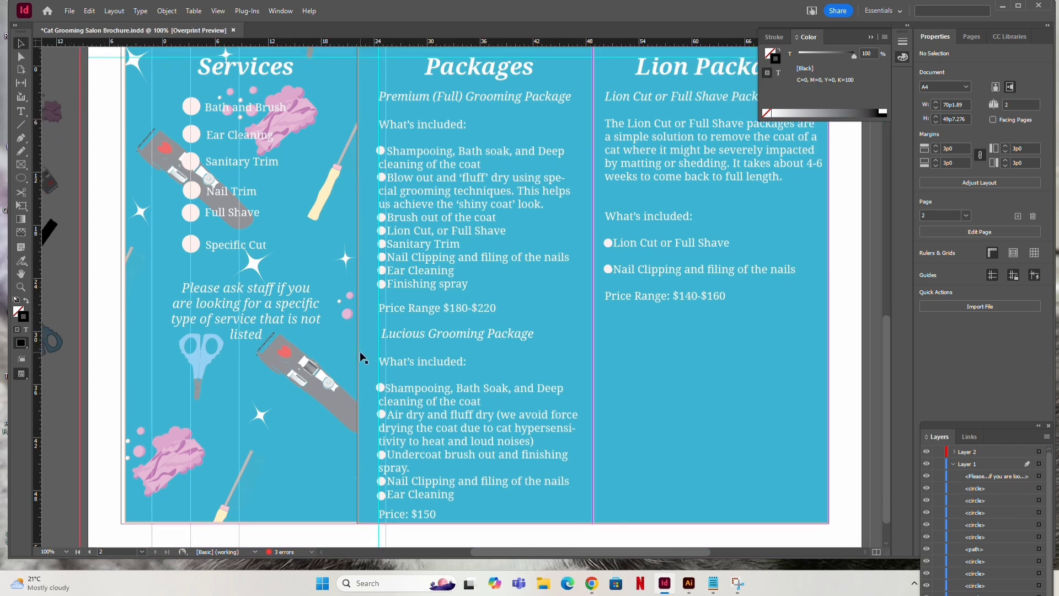
key("ctrl+minus")
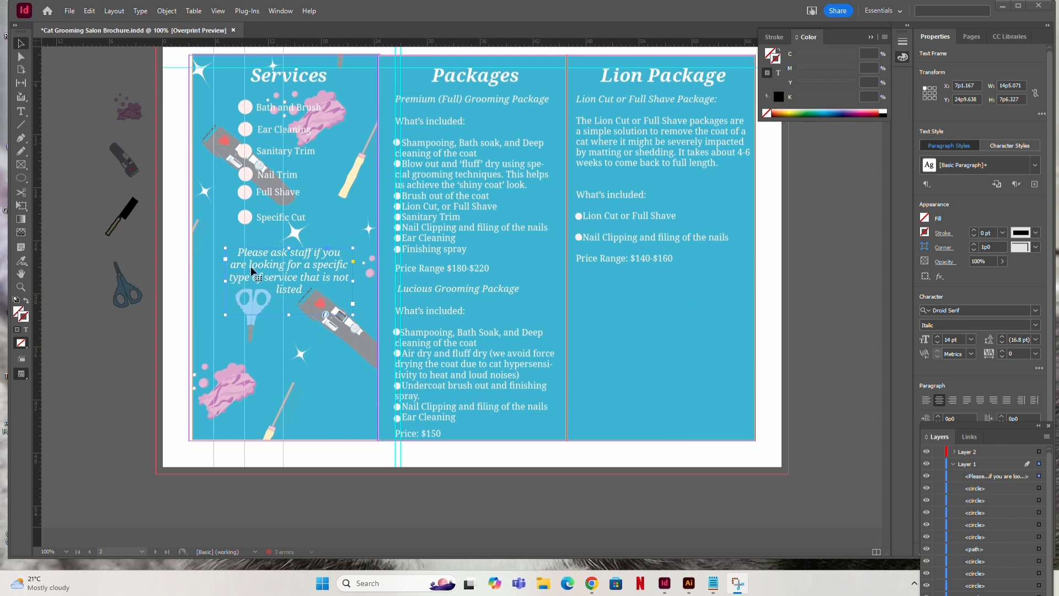
left_click_drag(252, 273, 629, 324)
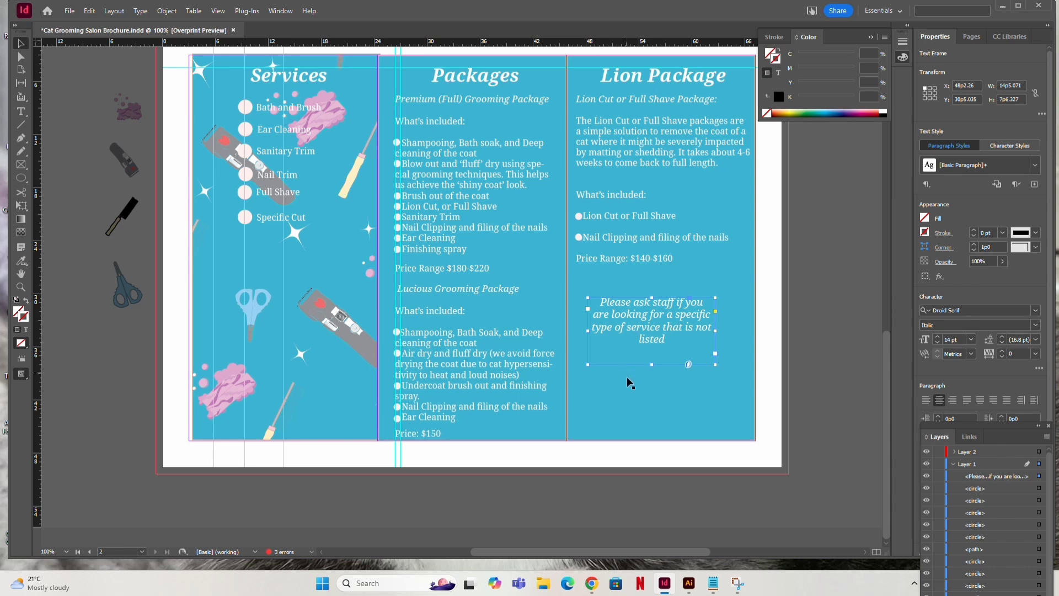
left_click(637, 413)
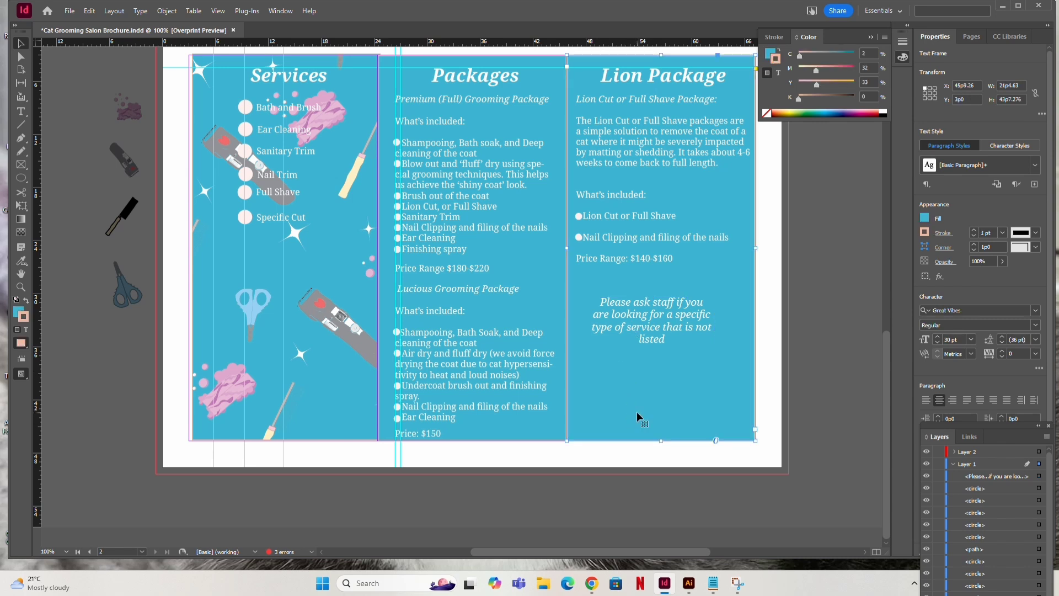
left_click_drag(653, 314, 653, 335)
Nudge the staff note slightly to the right, to about X 48p10, so it sits centred in the Lion Package column.
left_click(616, 295)
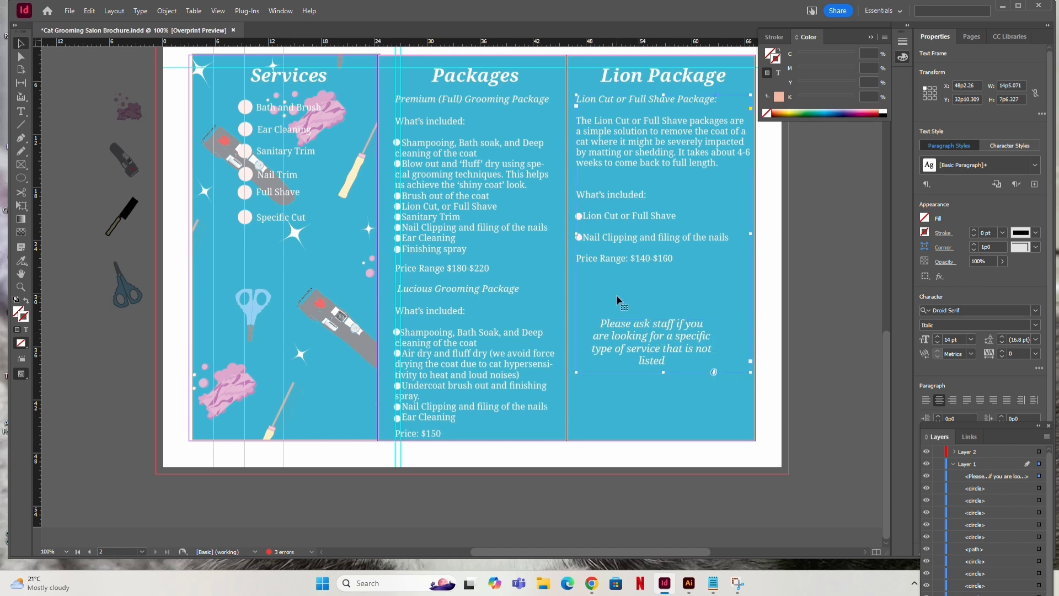
left_click(620, 397)
left_click(670, 333)
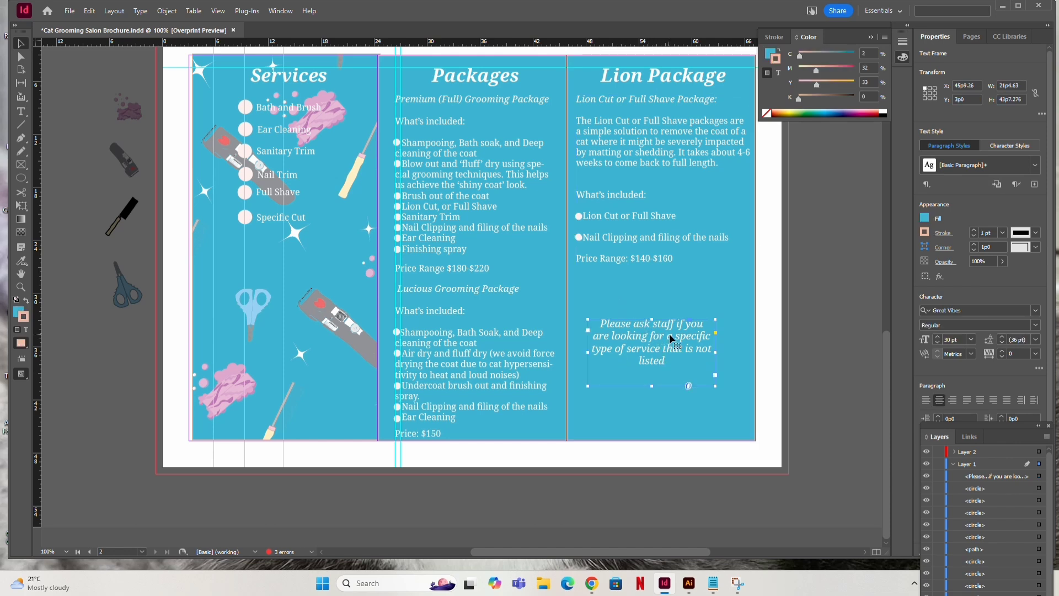
key("Right")
key("Right")
key("Right")
key("Right")
key("Right")
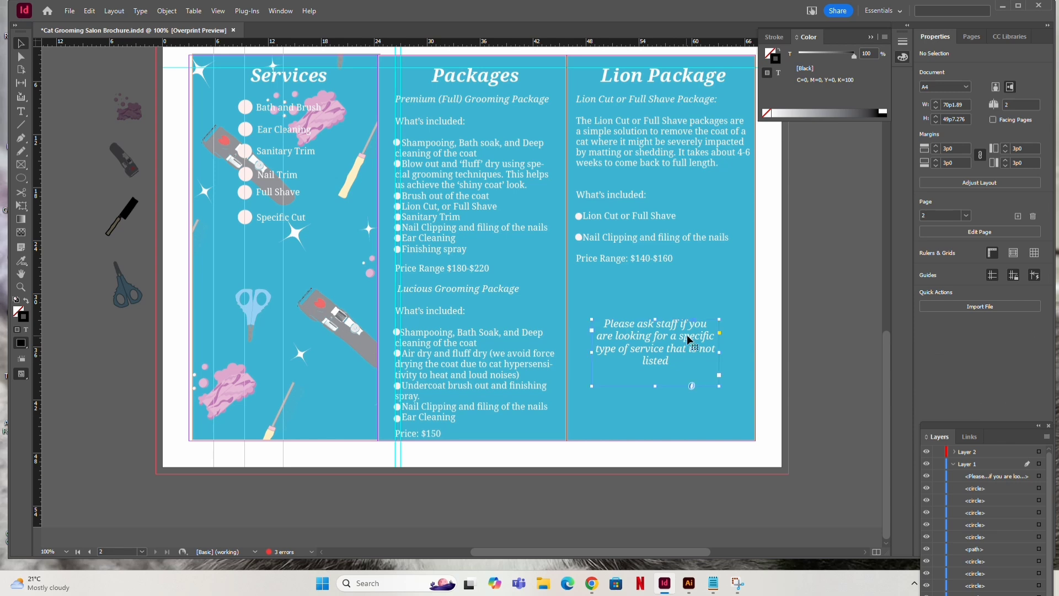
key("Right")
key("Right")
key("Right")
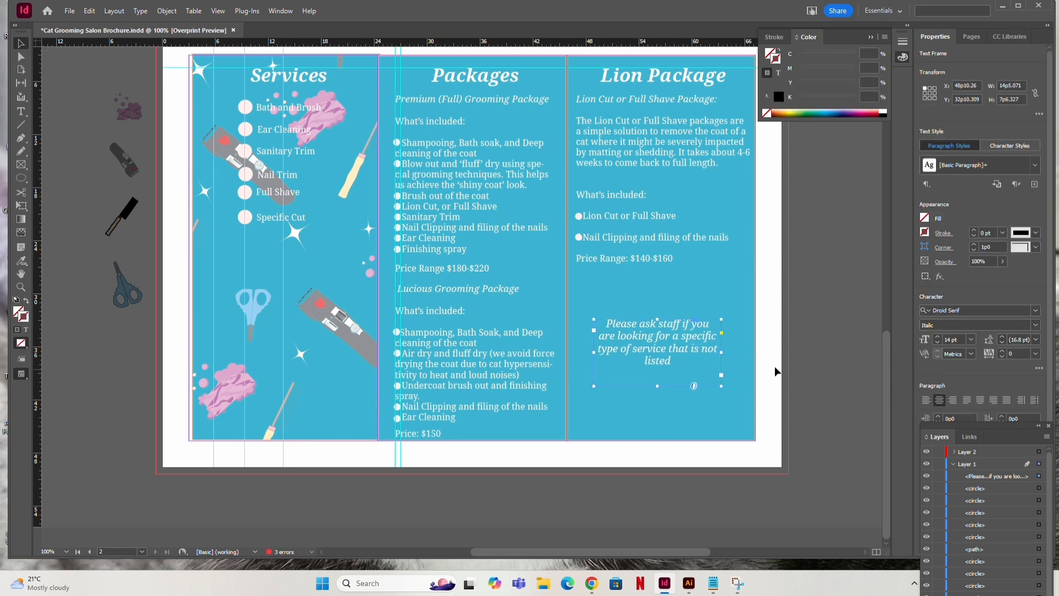
left_click(770, 363)
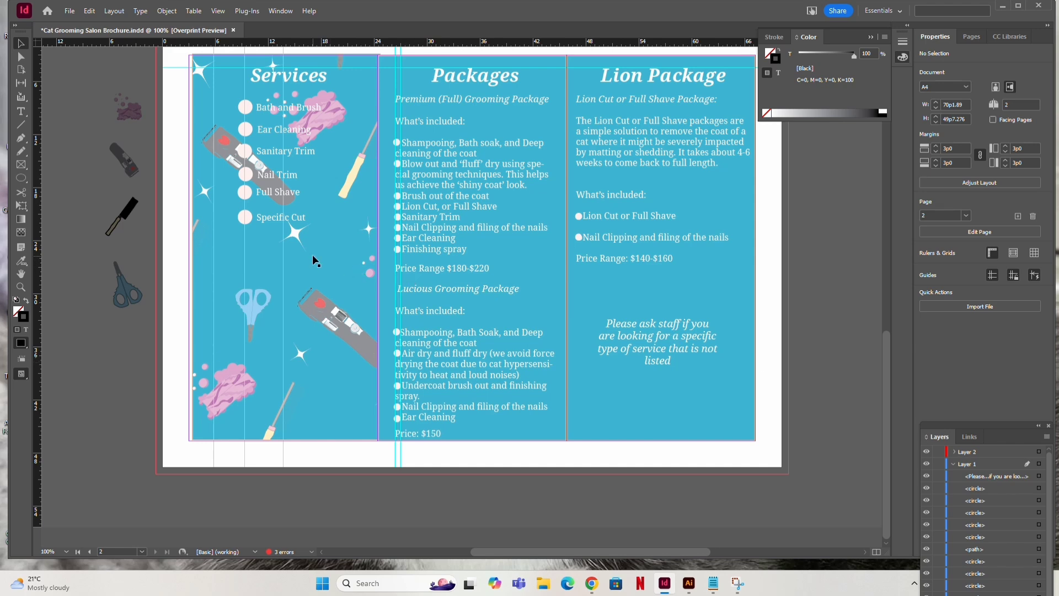
Set the Bath and Brush service text to the Bold font style.
scroll(254, 169, "up", 2)
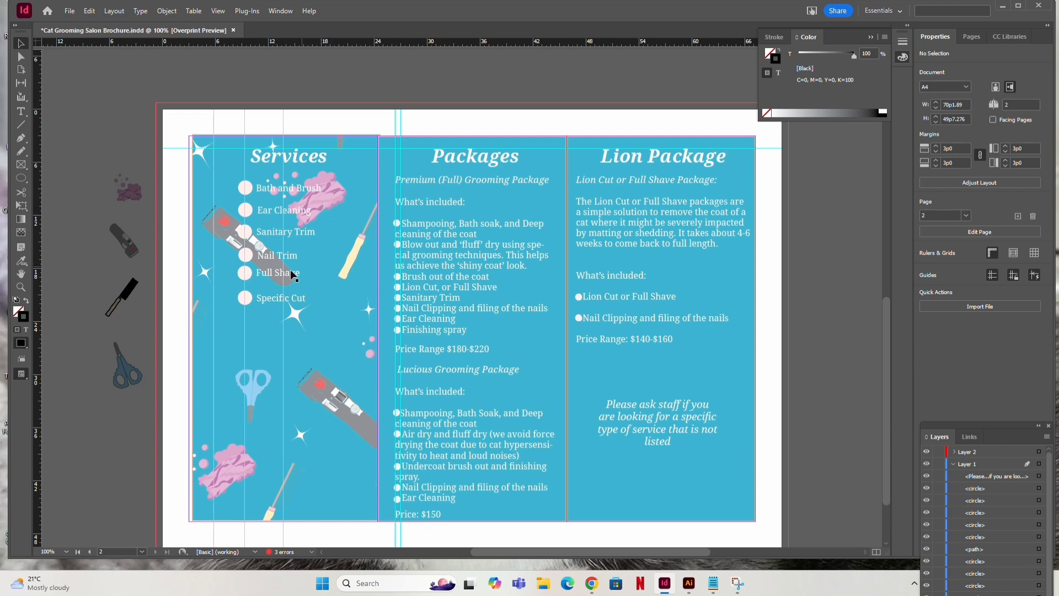
key("ctrl+equal")
key("ctrl+equal")
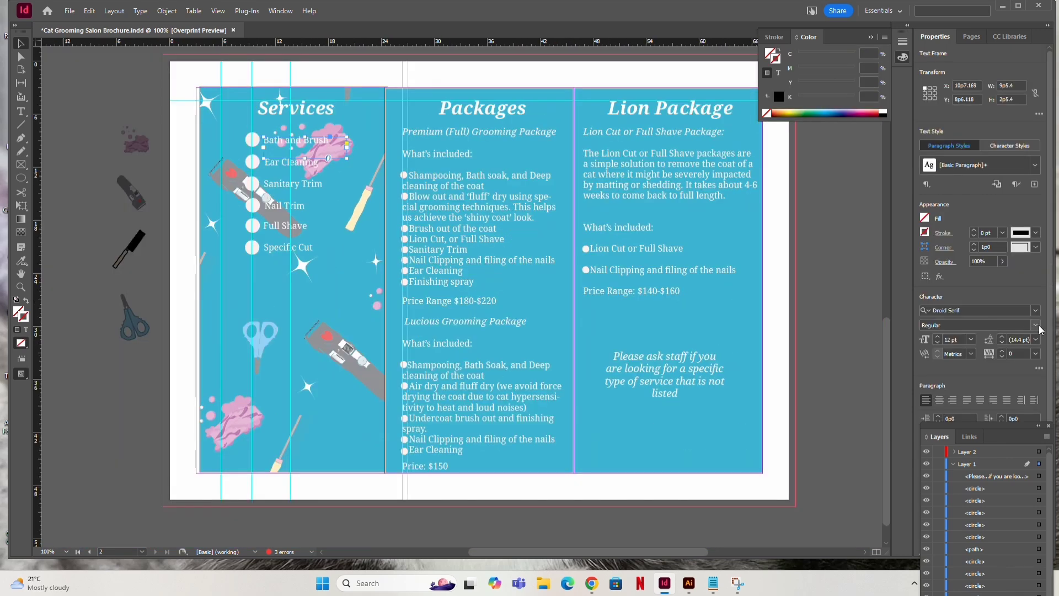
left_click(1039, 330)
left_click(949, 348)
left_click(89, 223)
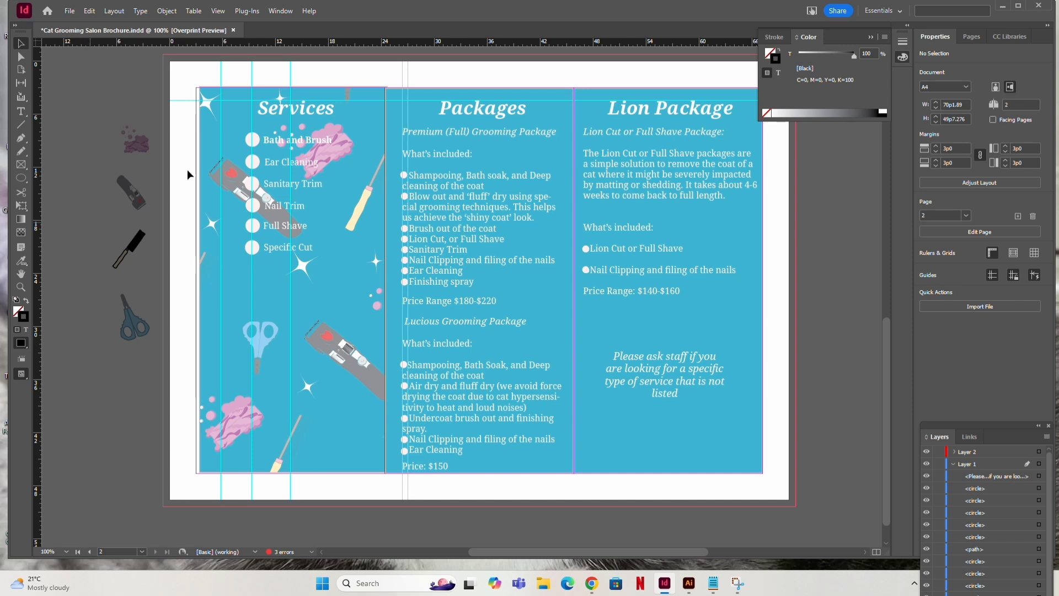
Set the remaining service texts, from Ear Cleaning down to Specific Cut, to the Bold font style.
left_click(311, 169)
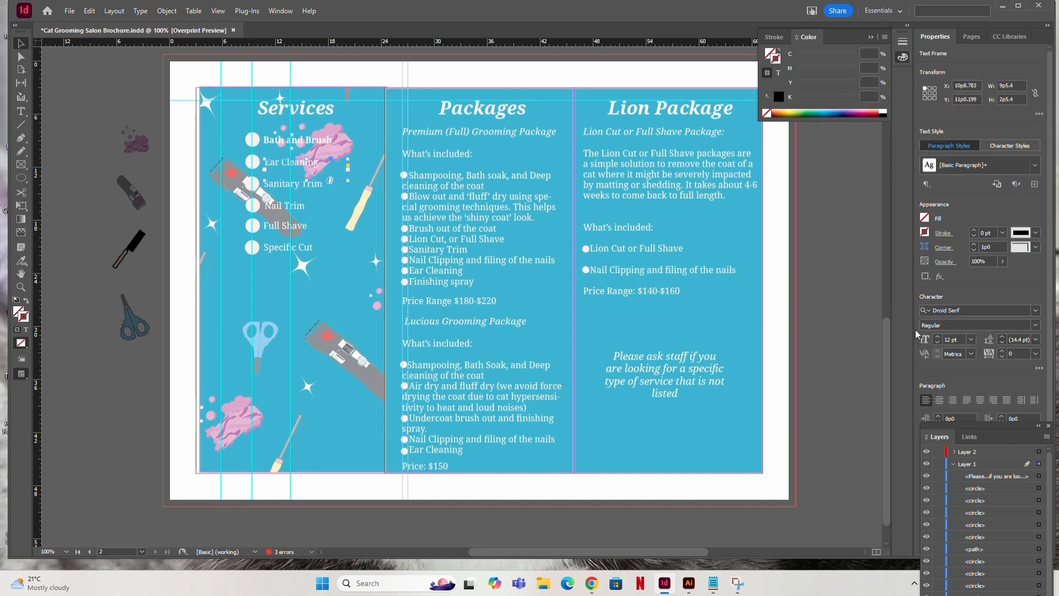
left_click(310, 183, "shift")
left_click(300, 226, "shift")
left_click(304, 253, "shift")
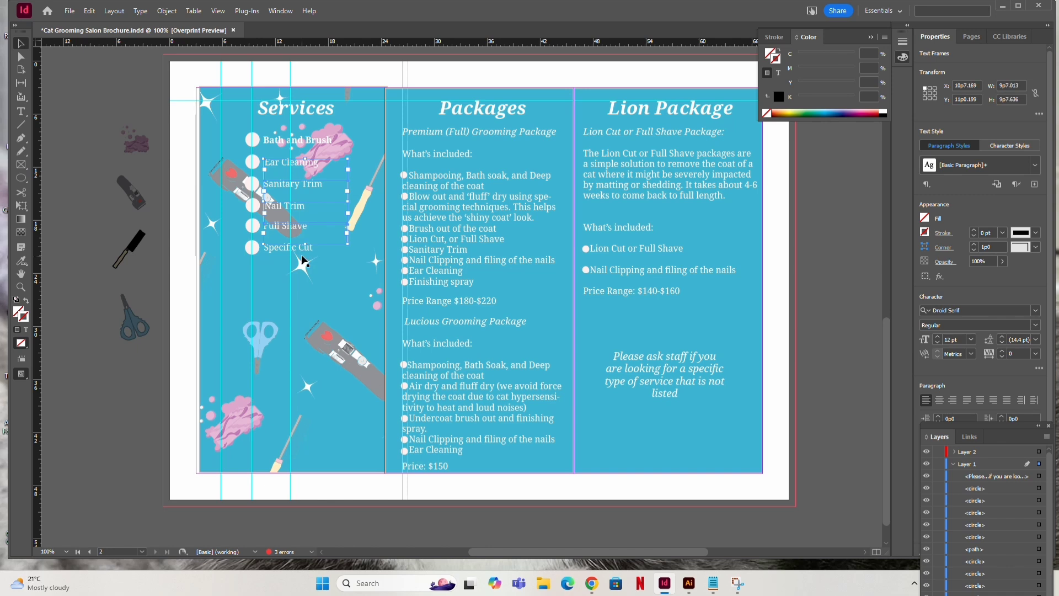
left_click(1035, 325)
left_click(998, 357)
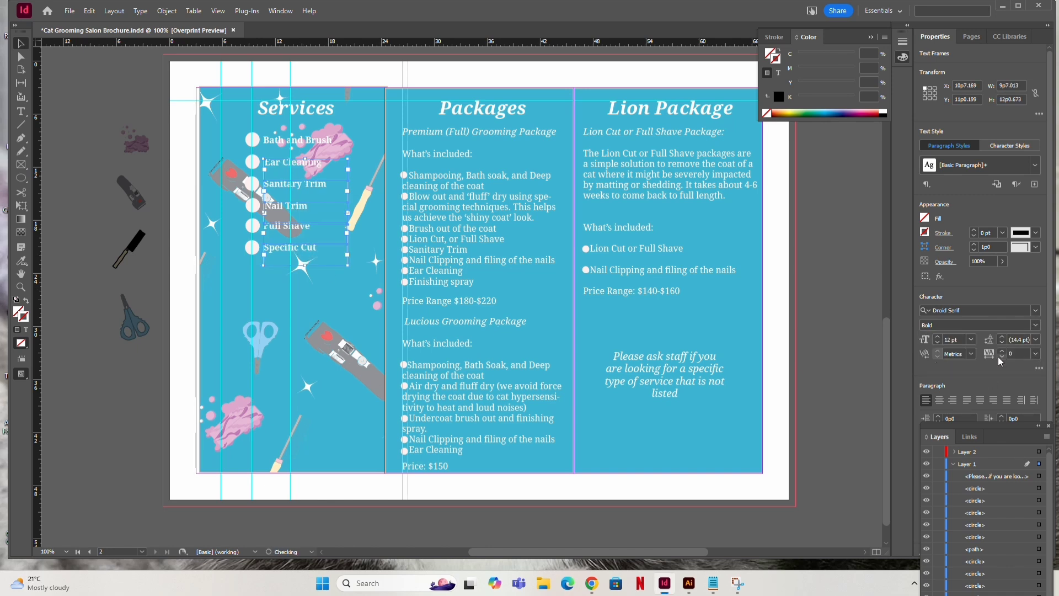
left_click(837, 324)
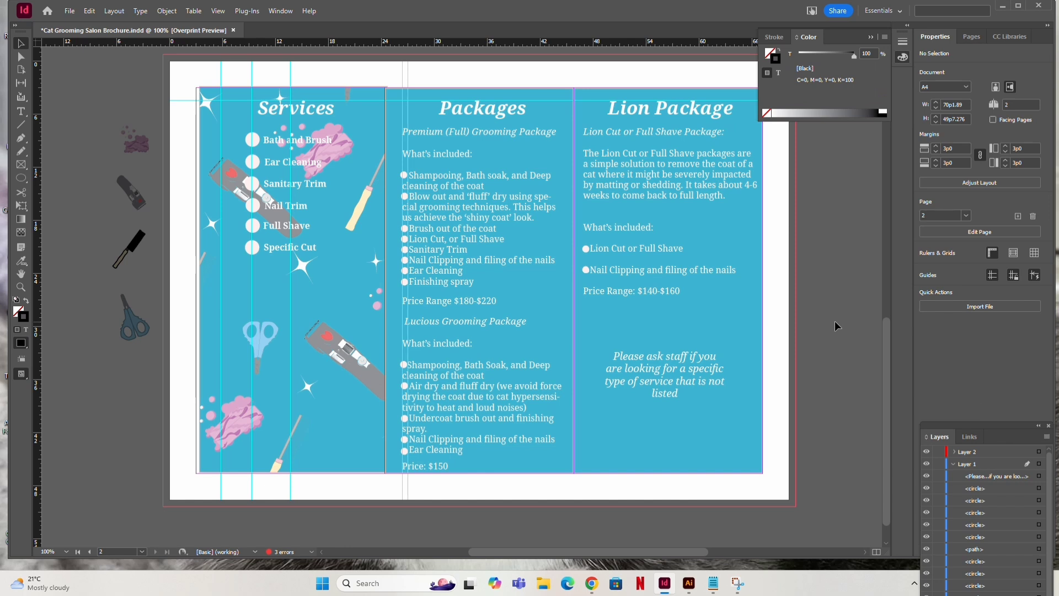